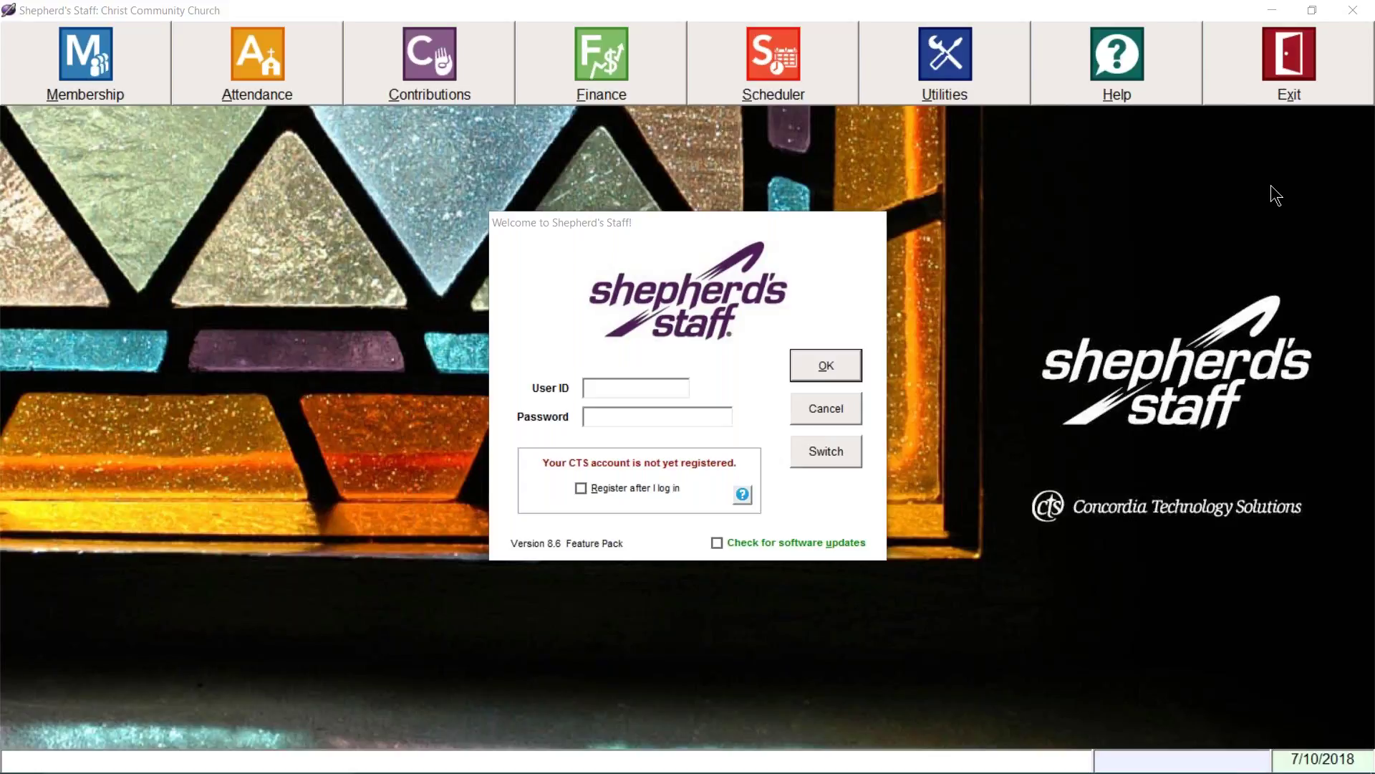
# - Log in as the system administrator with the admin user ID and password
pyautogui.click(674, 387)
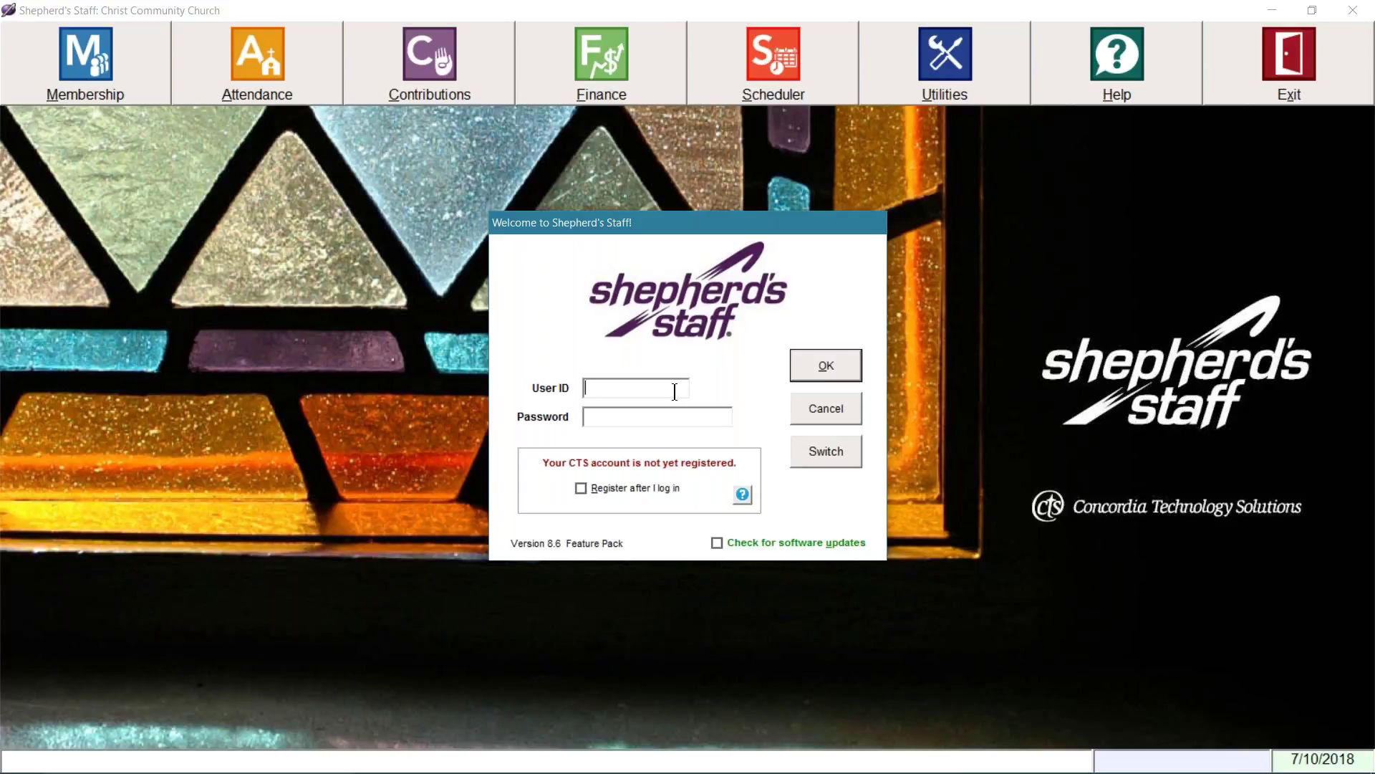
pyautogui.write('sysadmin')
pyautogui.press('Tab')
pyautogui.write('********')
pyautogui.click(801, 368)
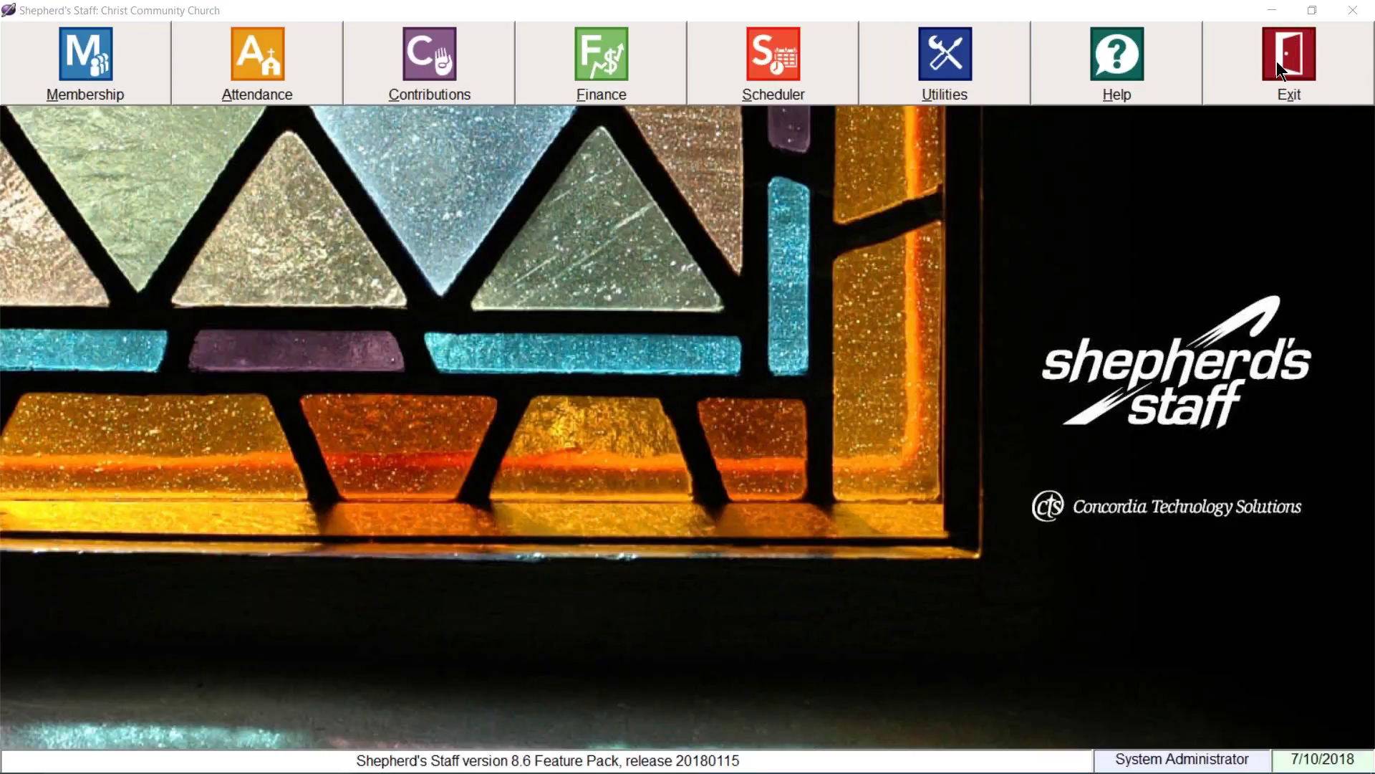
# - Open the Membership module and bring the Church Dashboard to the front
pyautogui.click(120, 63)
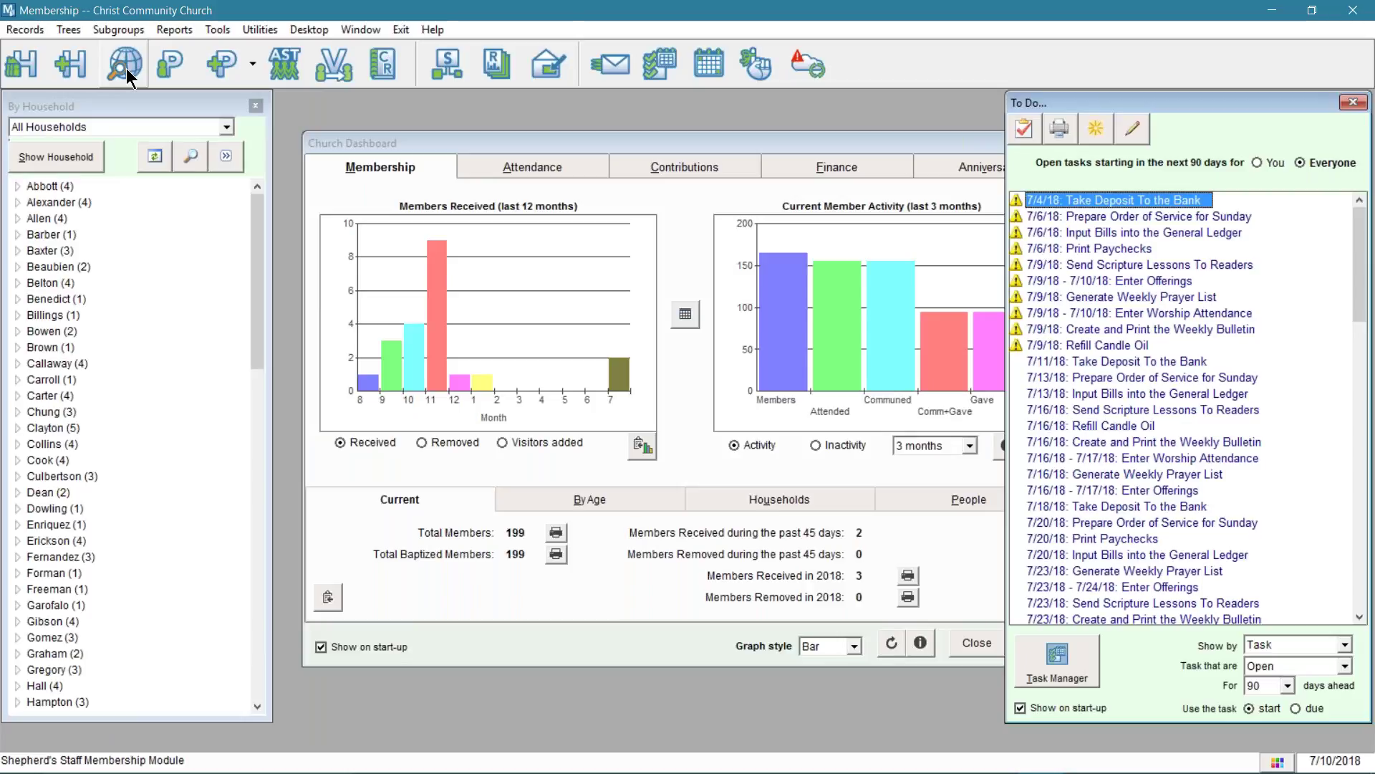
pyautogui.click(622, 137)
pyautogui.moveTo(686, 141); pyautogui.dragTo(682, 141)
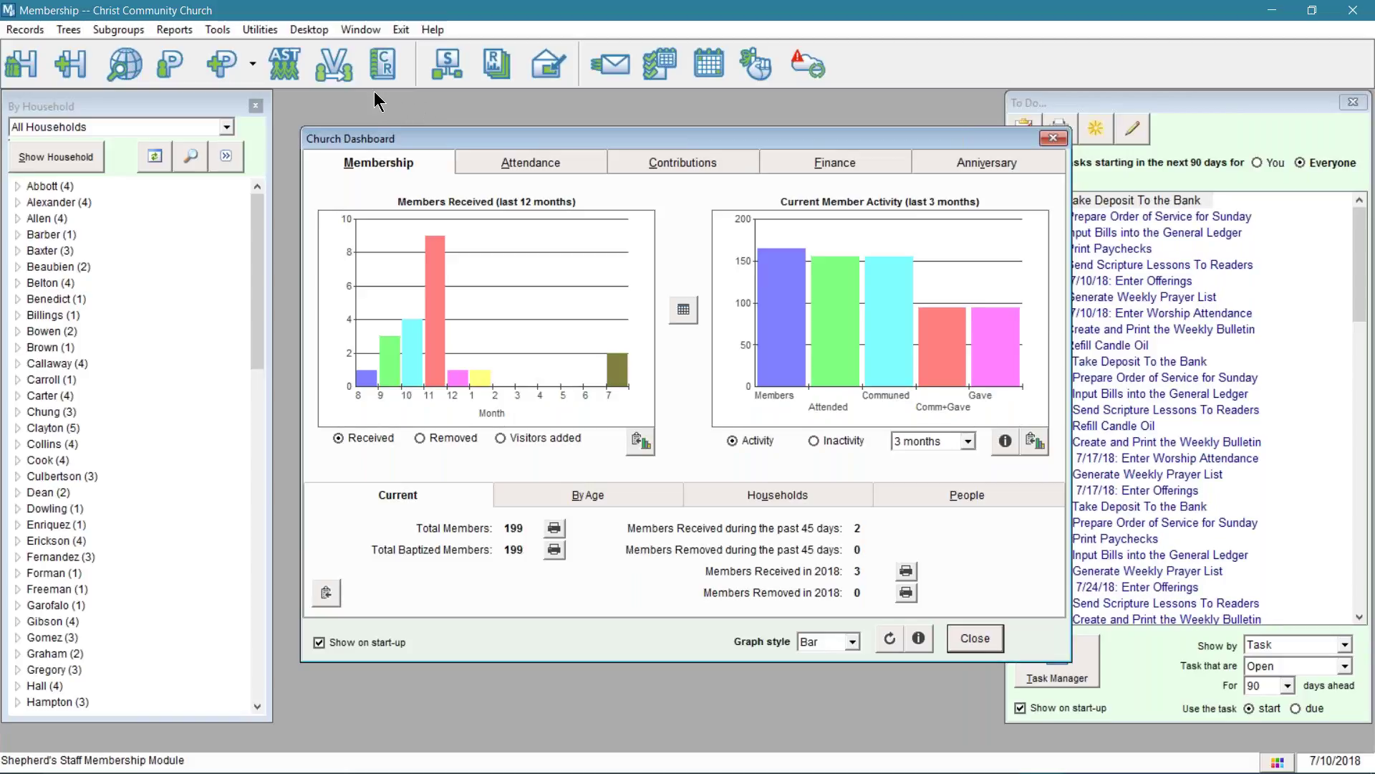
# - Open and dismiss the I Want To window, then close the Church Dashboard
pyautogui.click(311, 29)
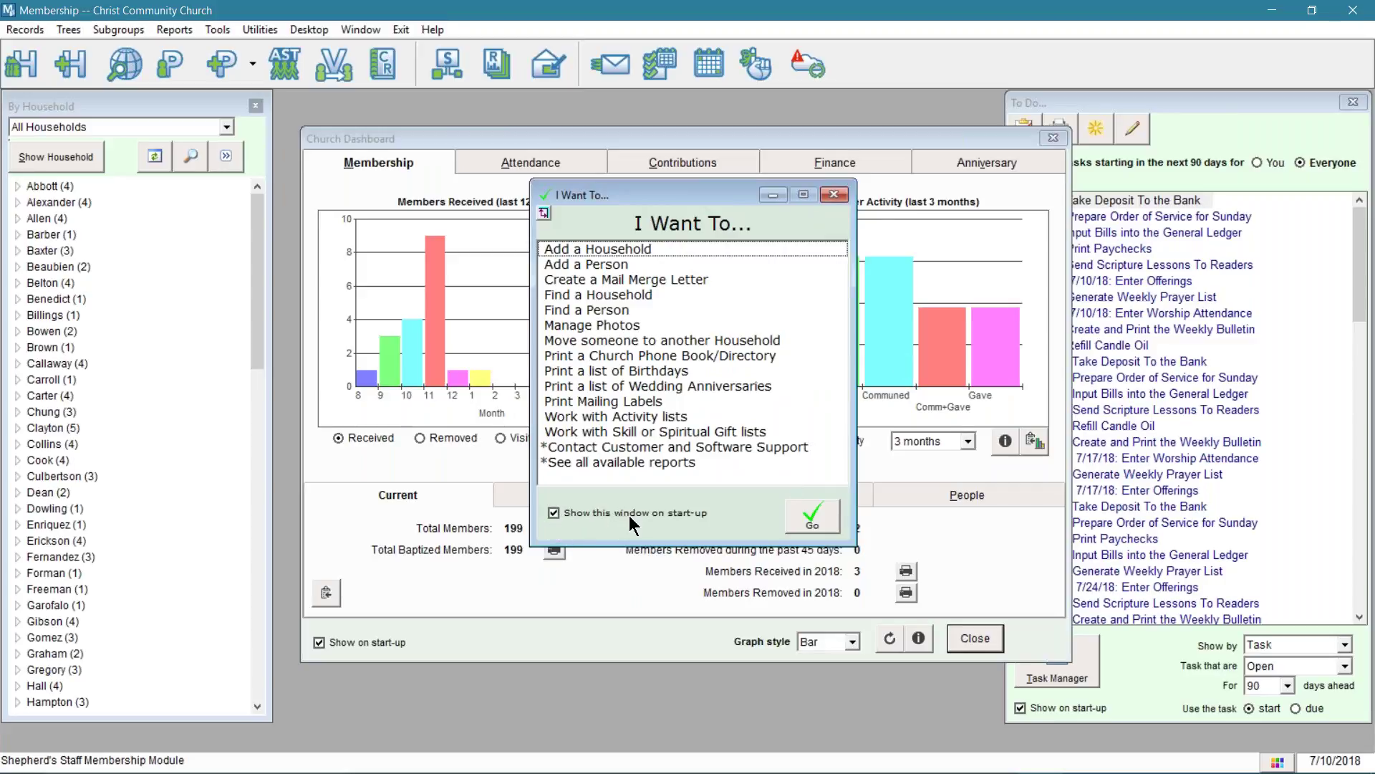
pyautogui.click(831, 194)
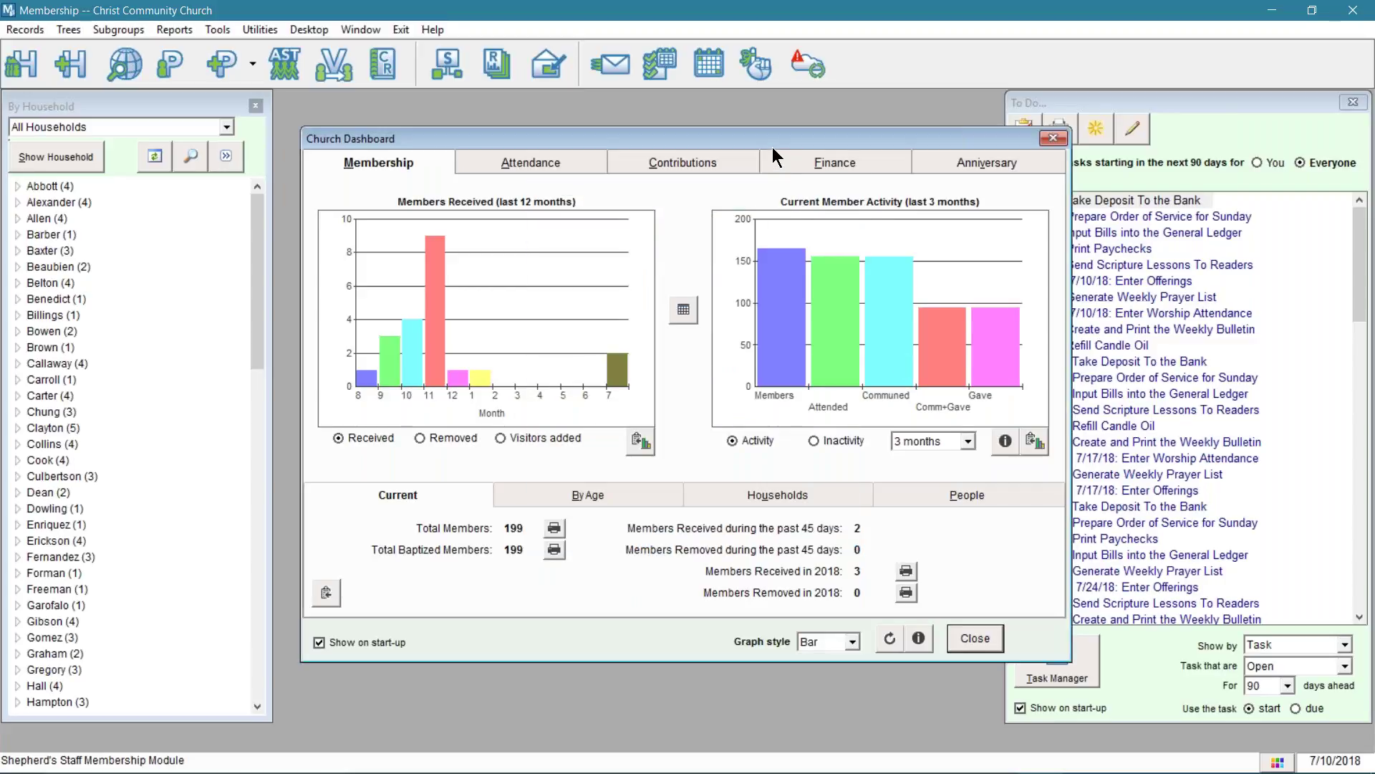
pyautogui.moveTo(736, 132); pyautogui.dragTo(712, 129)
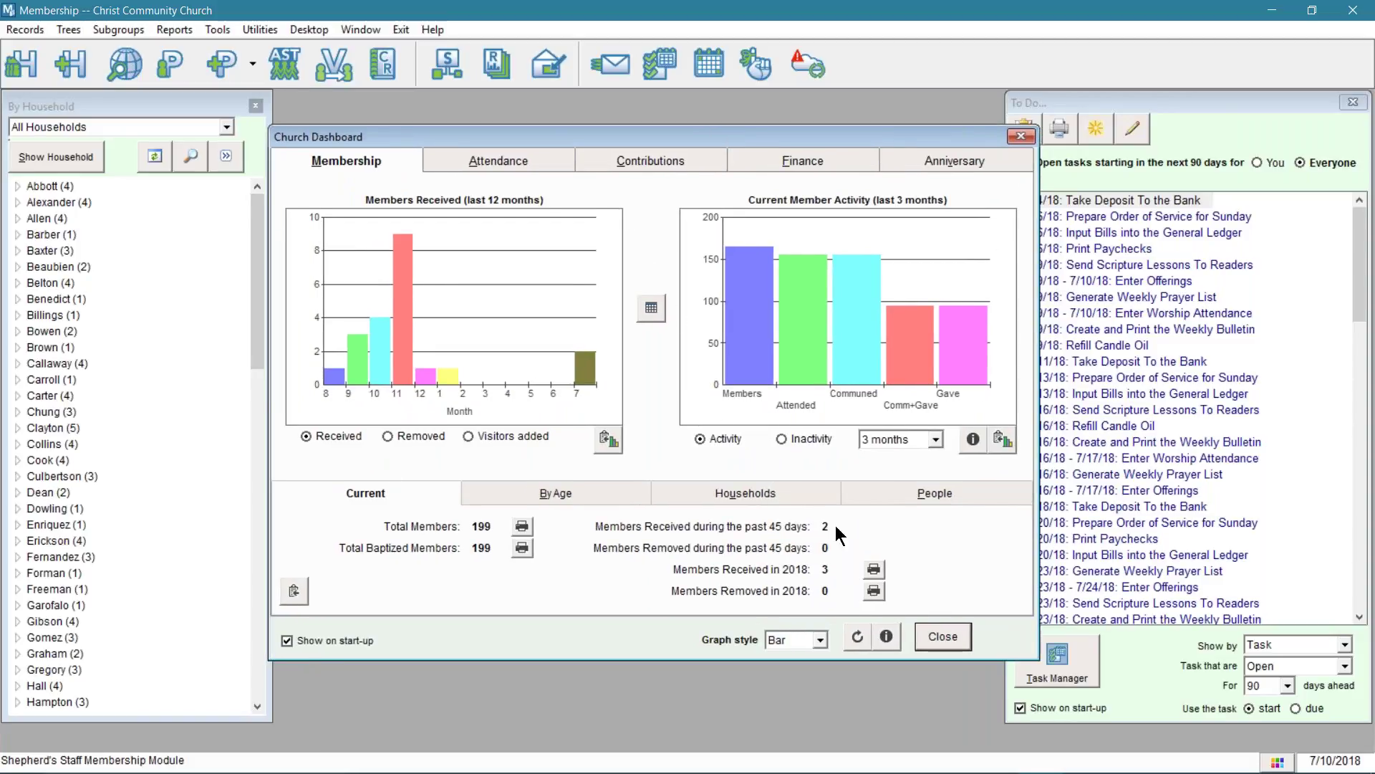
pyautogui.click(946, 637)
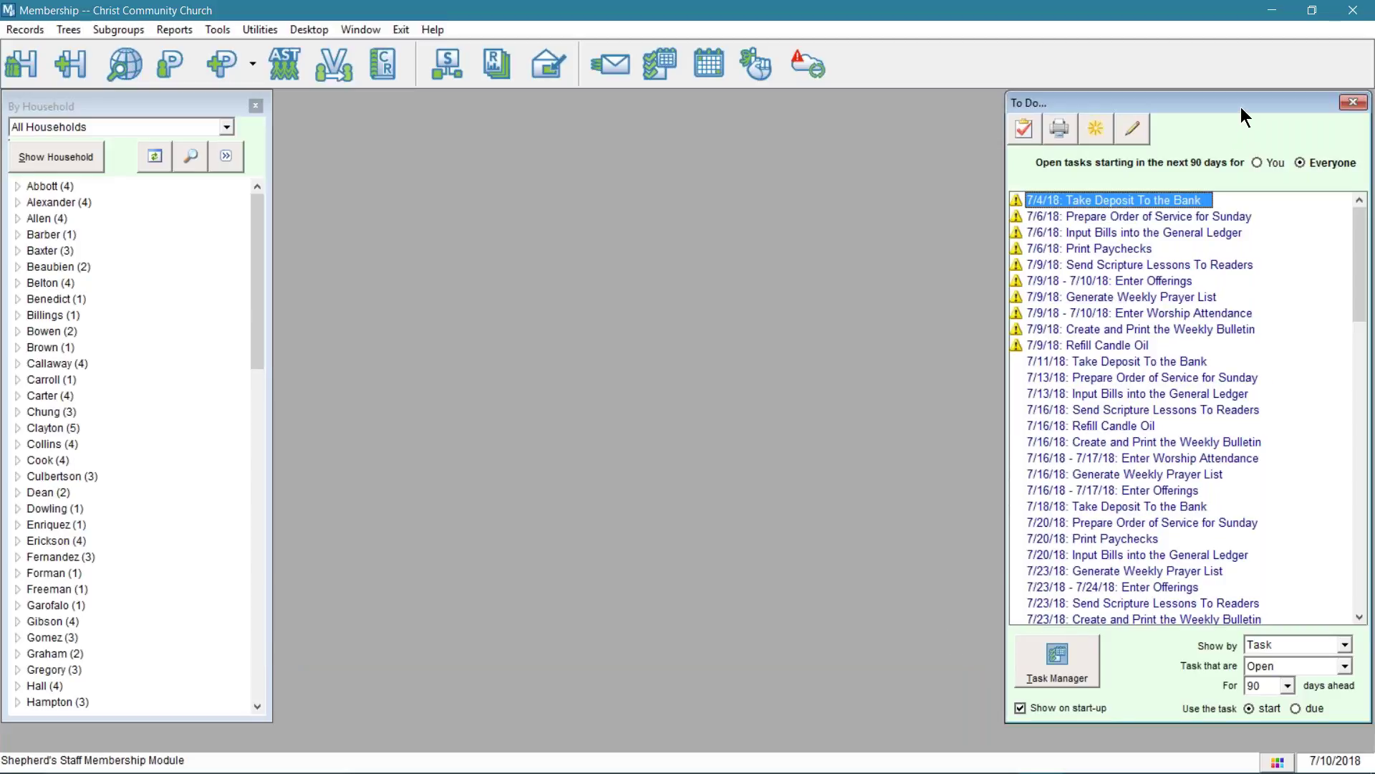
# - Move the To Do window into view and close it, then select the Baxter (3) household
pyautogui.moveTo(1206, 106); pyautogui.dragTo(1043, 122)
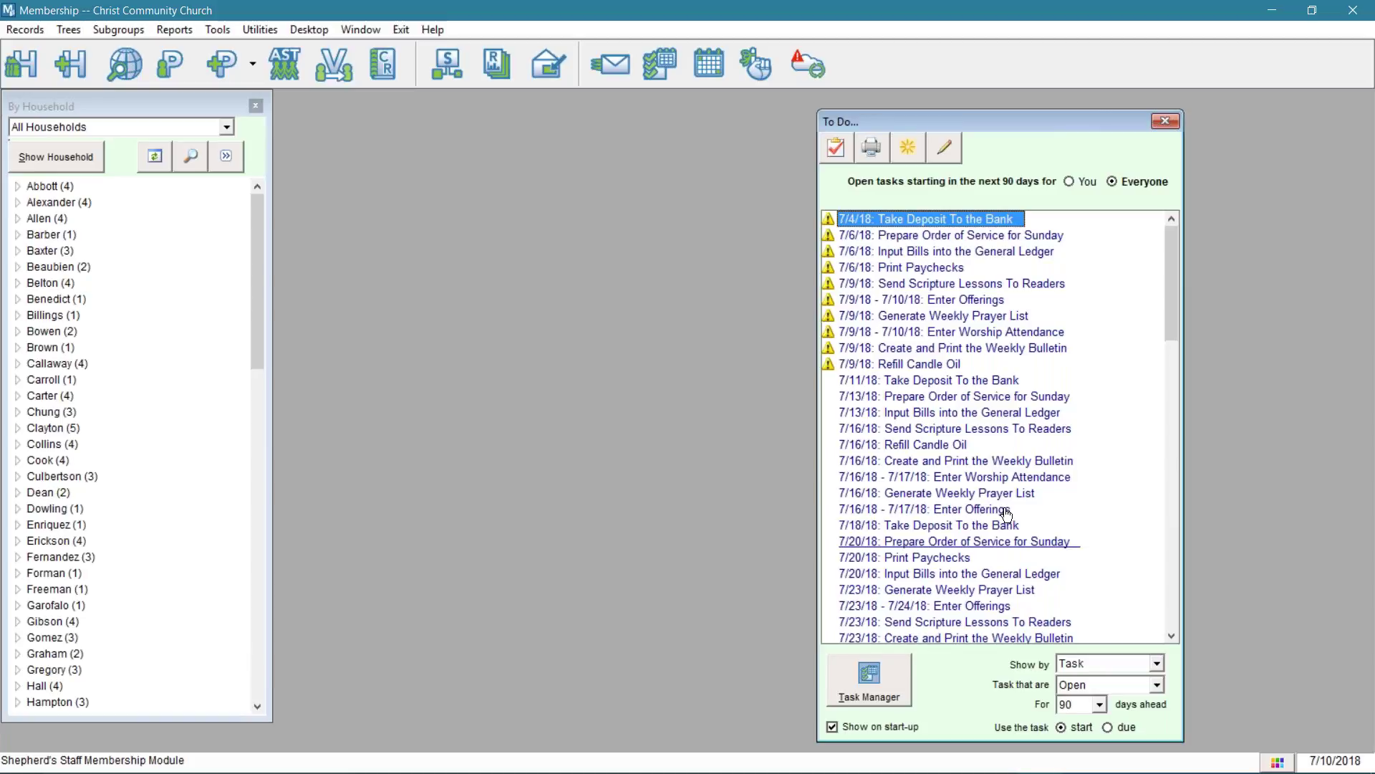
pyautogui.click(1158, 122)
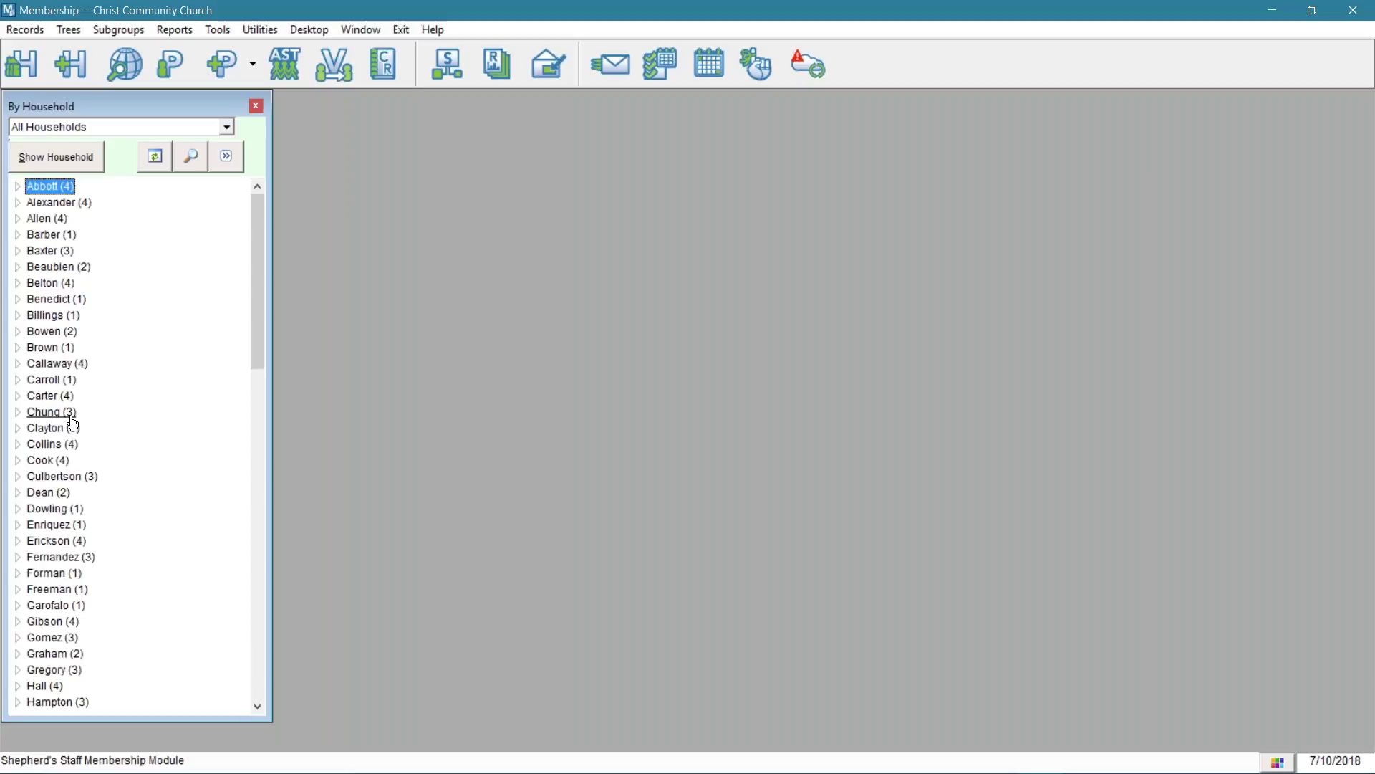
pyautogui.click(20, 258)
pyautogui.click(18, 252)
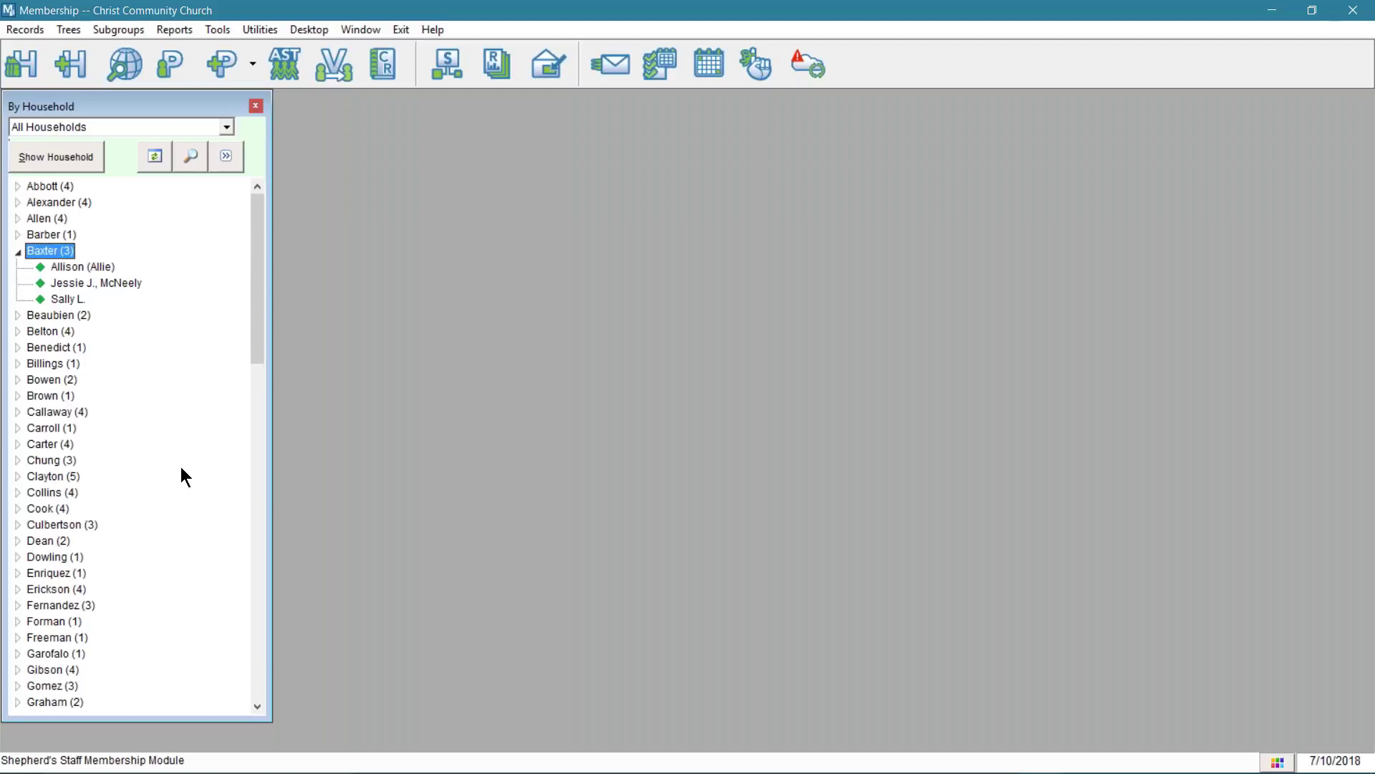
pyautogui.doubleClick(83, 266)
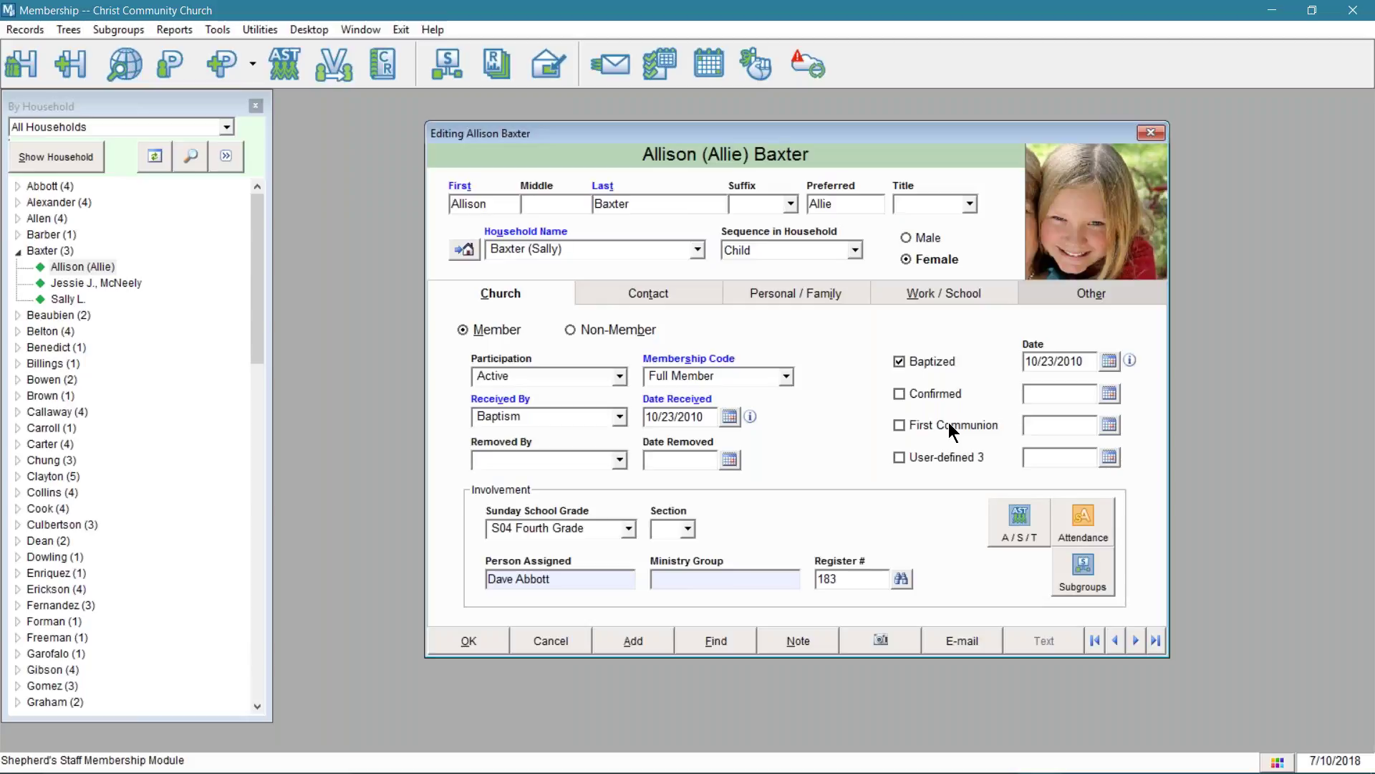
pyautogui.click(226, 129)
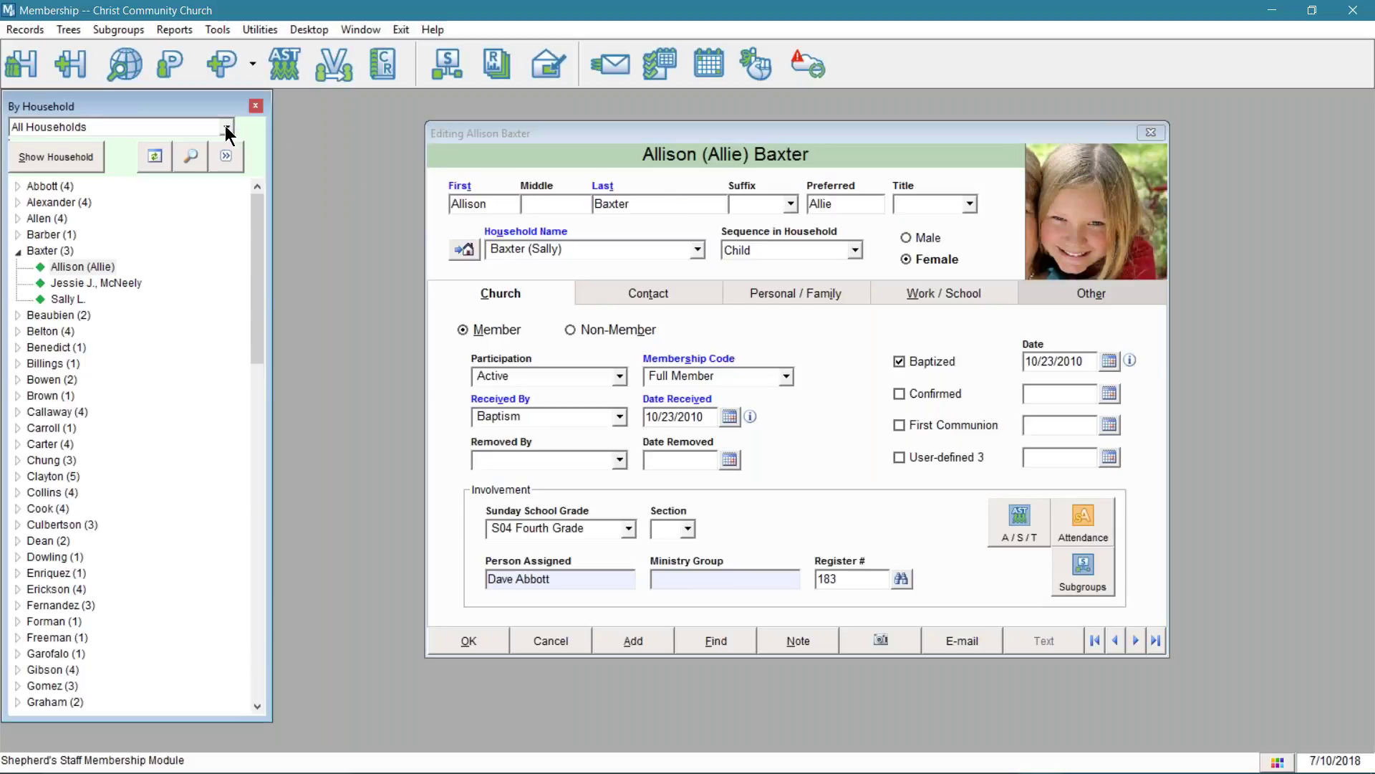
pyautogui.click(227, 129)
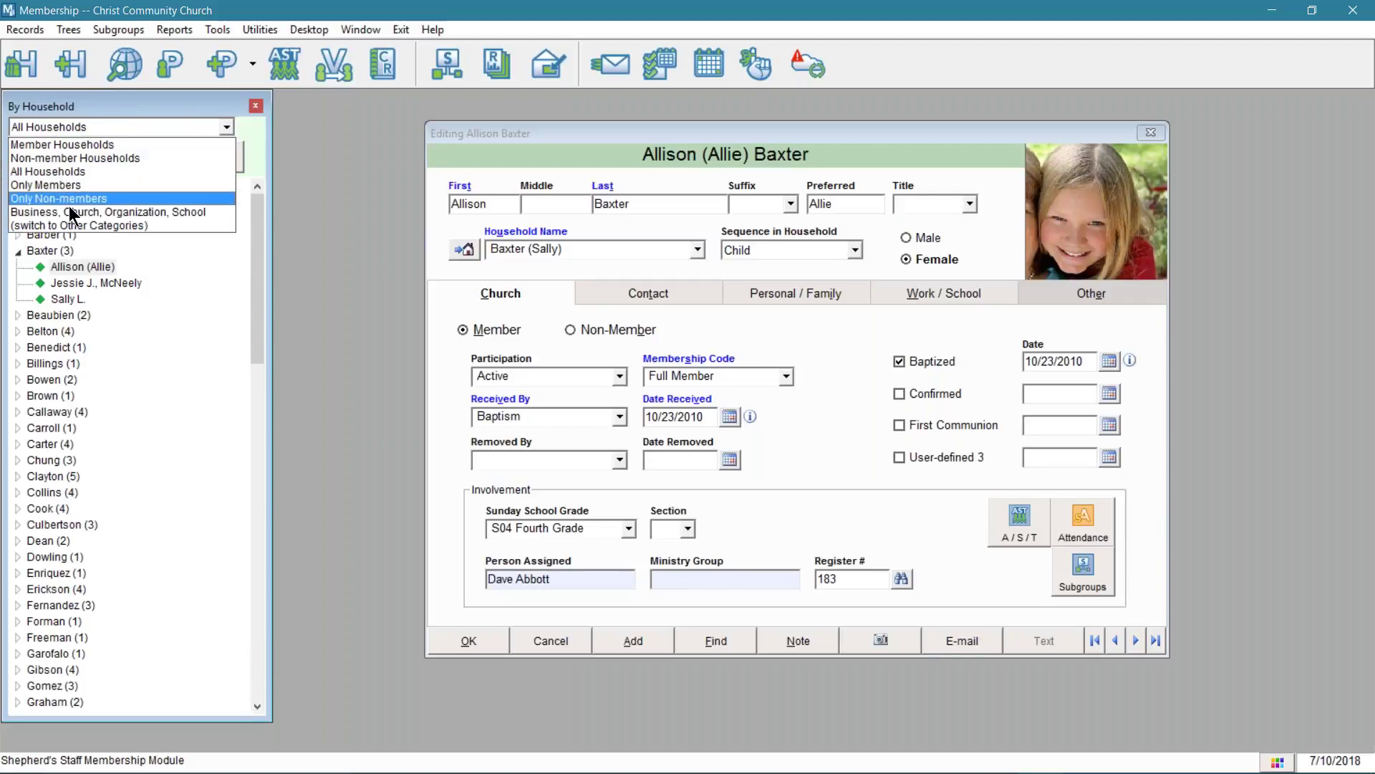
pyautogui.click(107, 186)
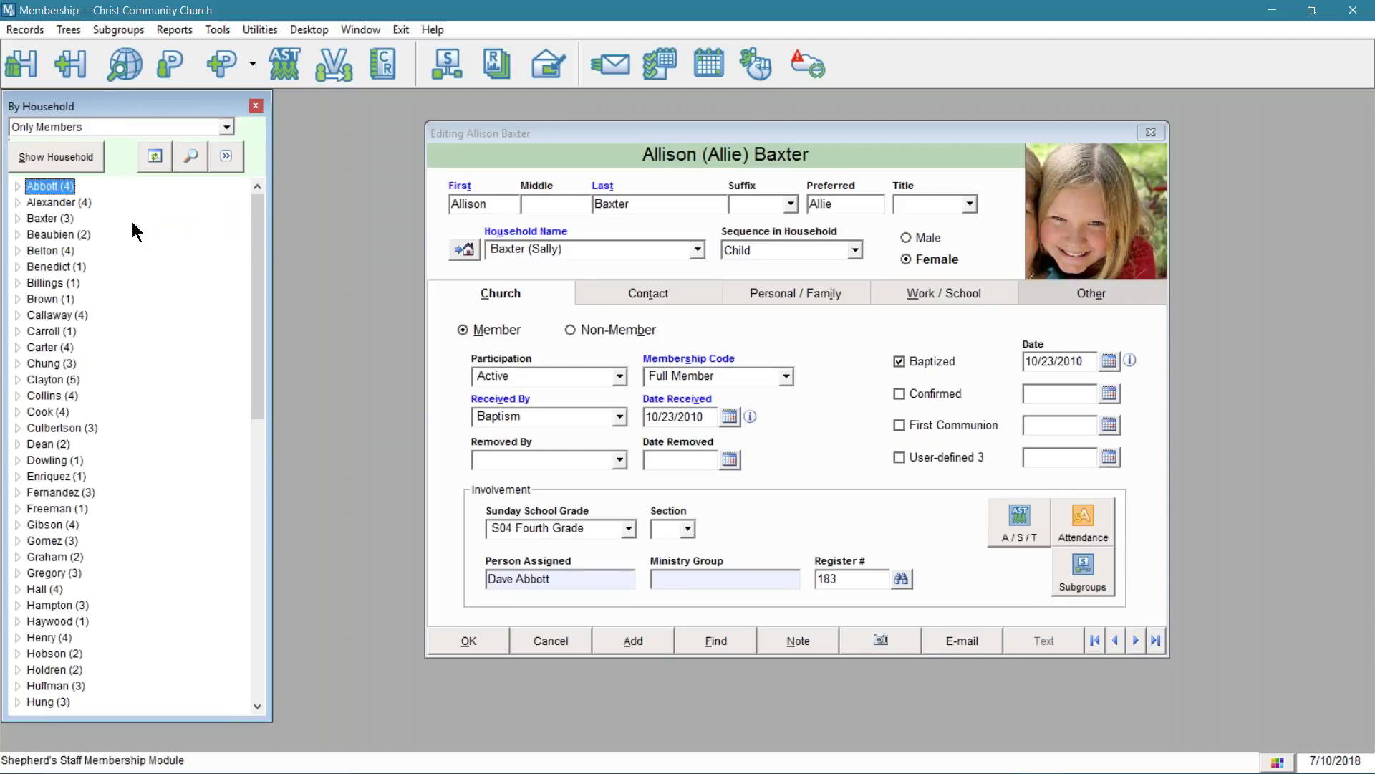
pyautogui.click(20, 205)
pyautogui.click(19, 204)
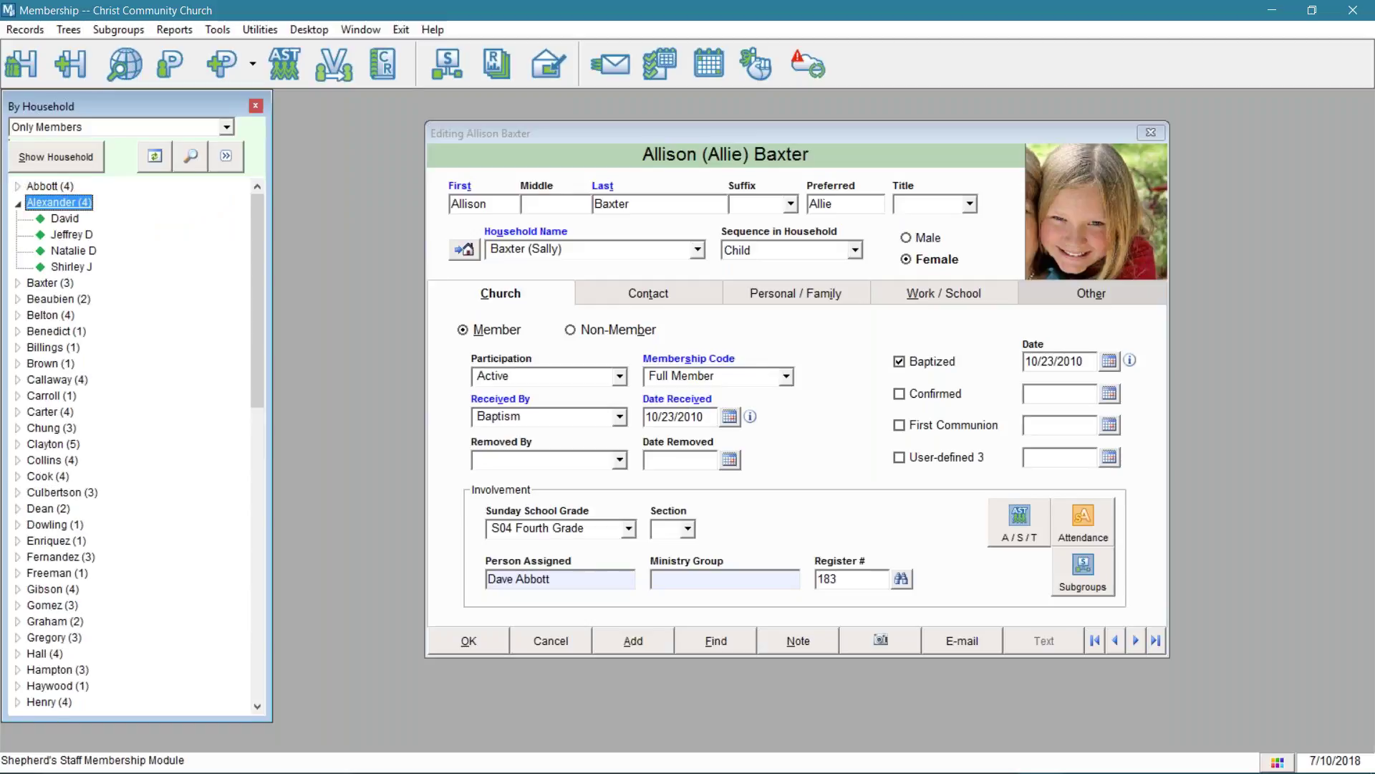
pyautogui.moveTo(784, 126); pyautogui.dragTo(691, 129)
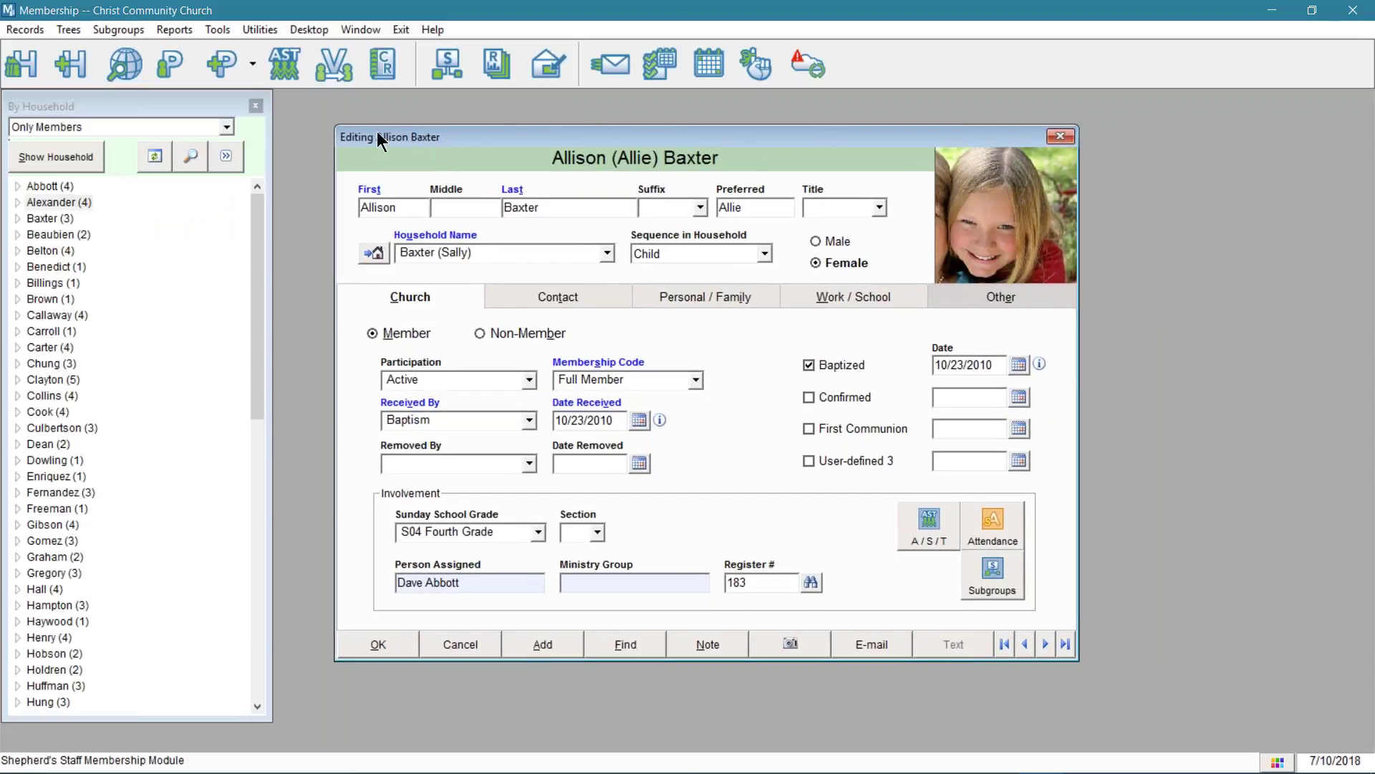
pyautogui.click(1061, 136)
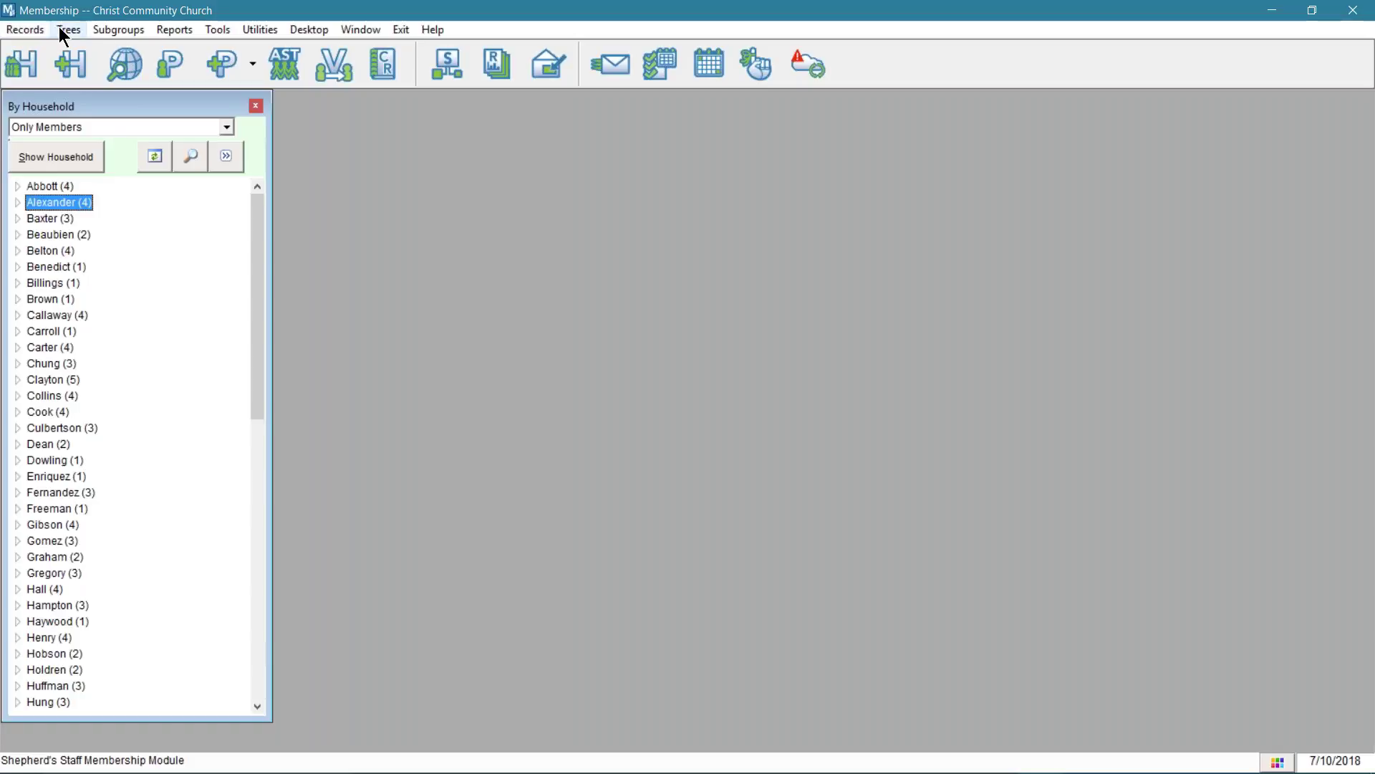
pyautogui.click(111, 30)
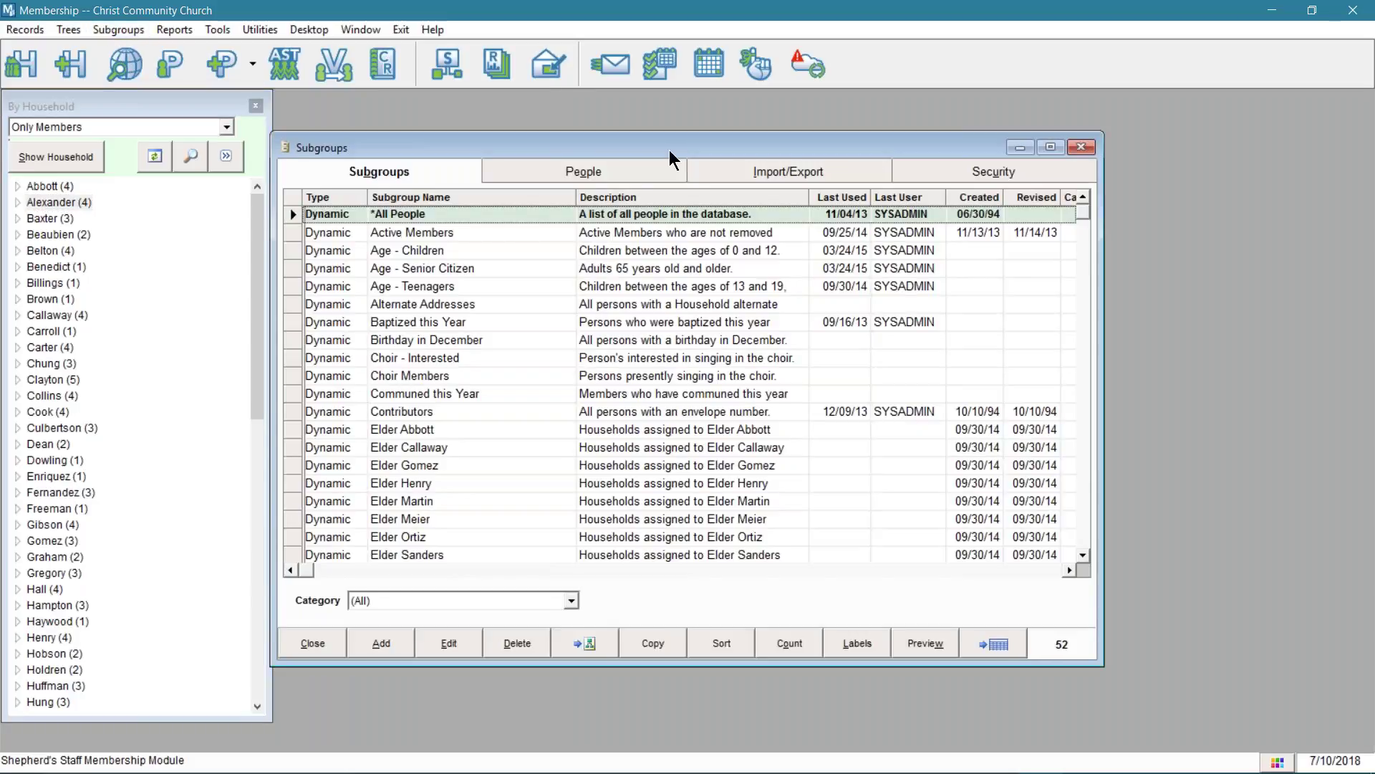
pyautogui.moveTo(669, 159); pyautogui.dragTo(666, 171)
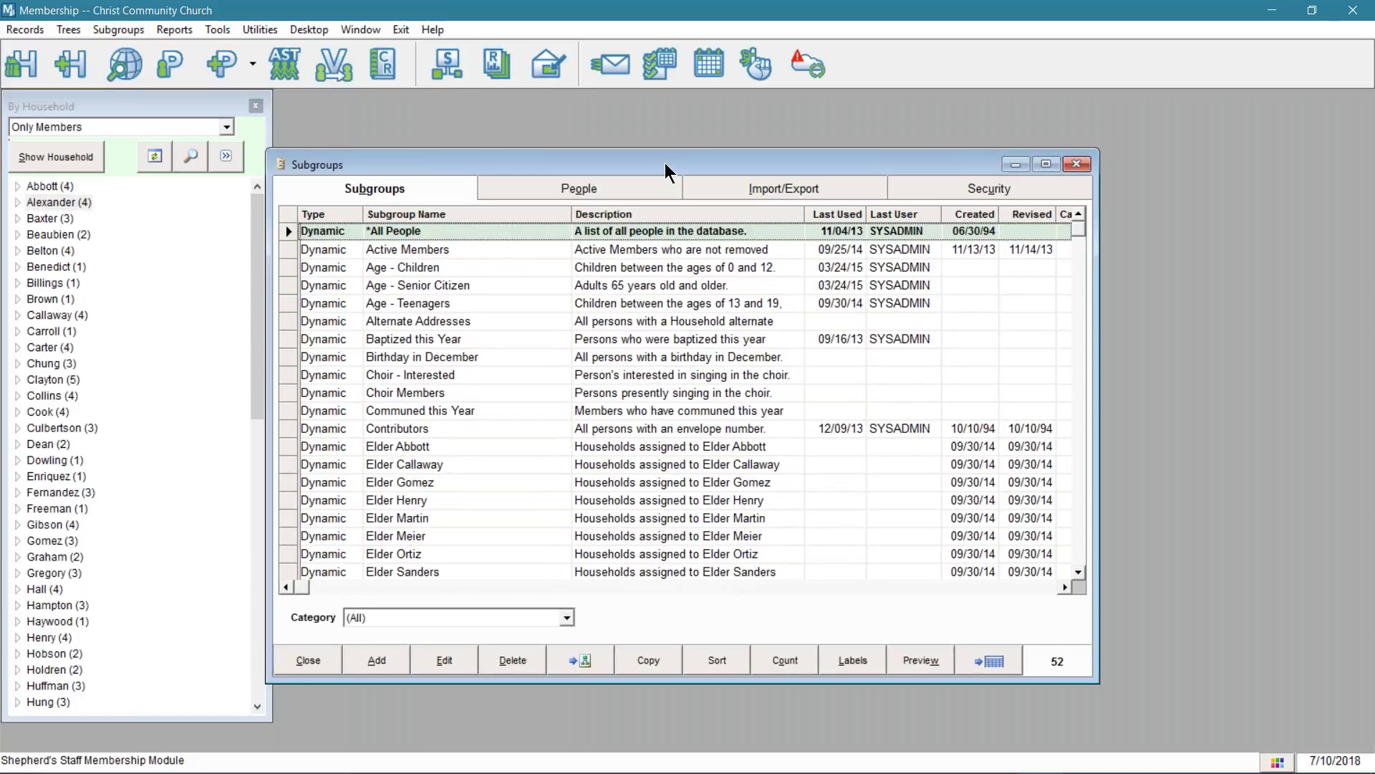
pyautogui.click(1076, 164)
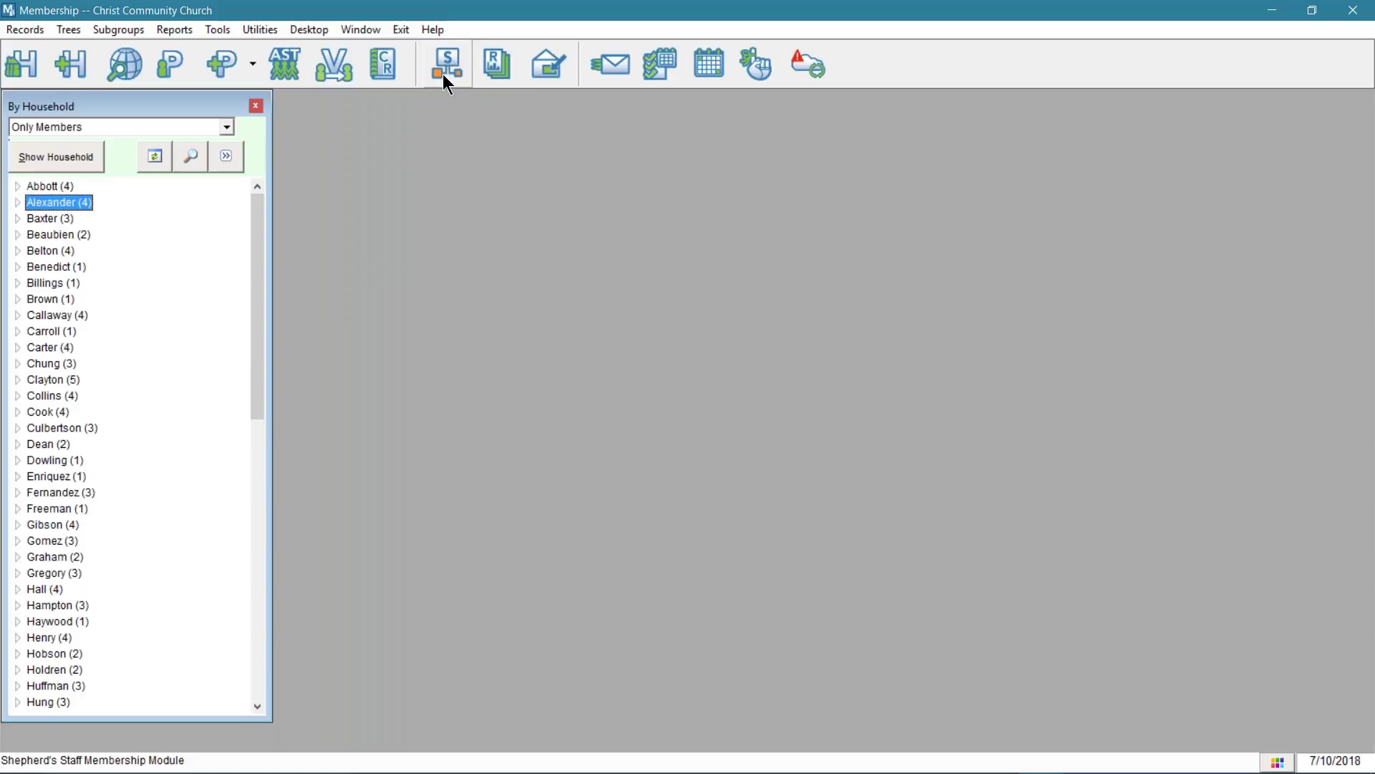
# - Open the Subgroups window listing 52 subgroups and nudge it to the right
pyautogui.click(444, 66)
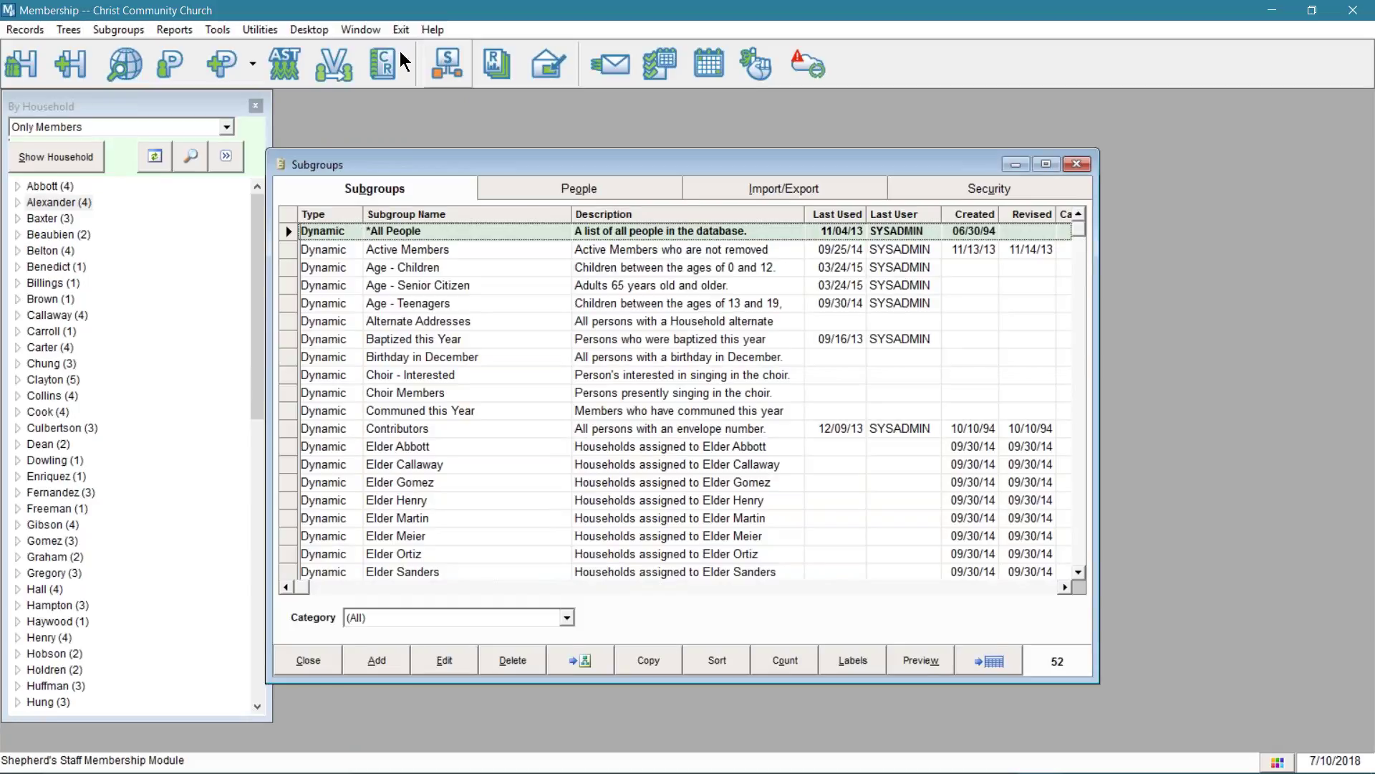
pyautogui.moveTo(548, 162); pyautogui.dragTo(615, 143)
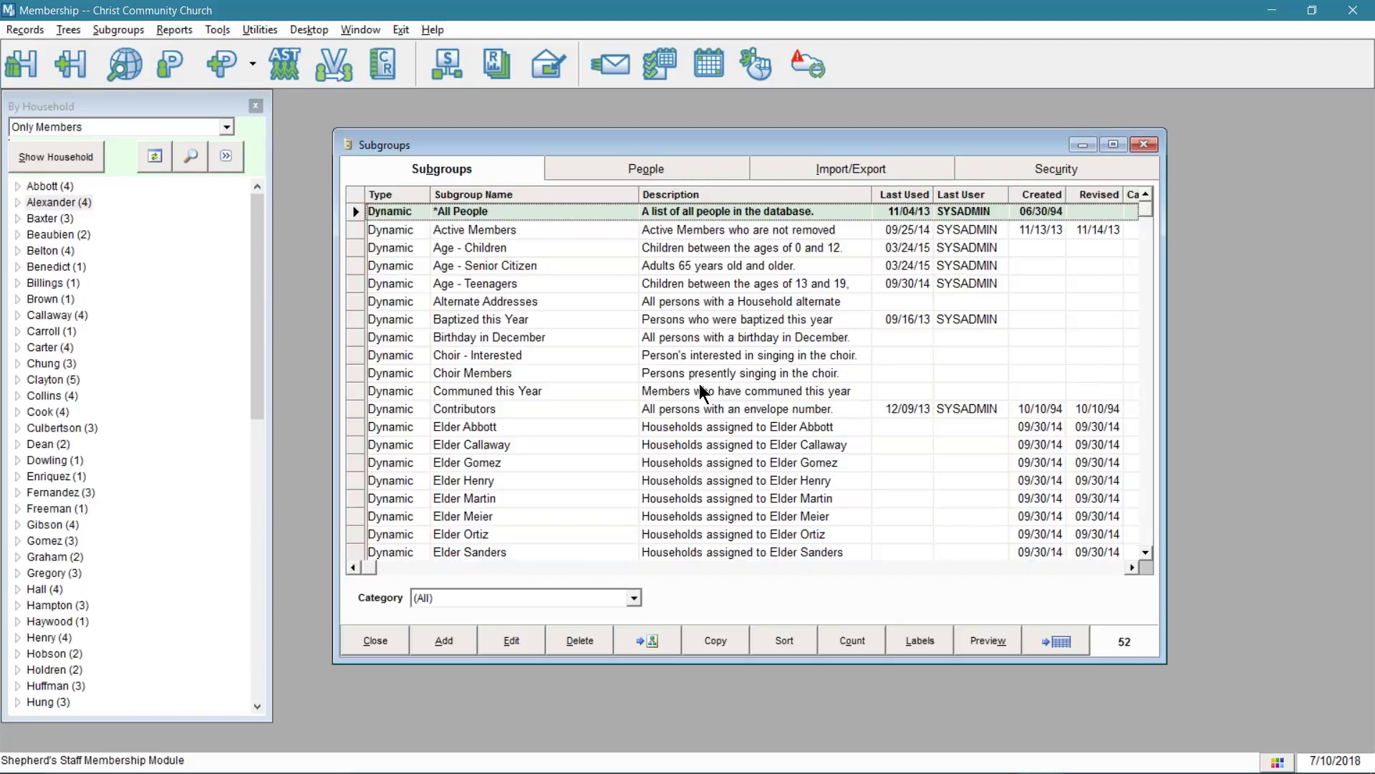
# - Switch to the PowerPoint slide show and advance to the first Preparation point
pyautogui.hotkey('alt', 'Tab')
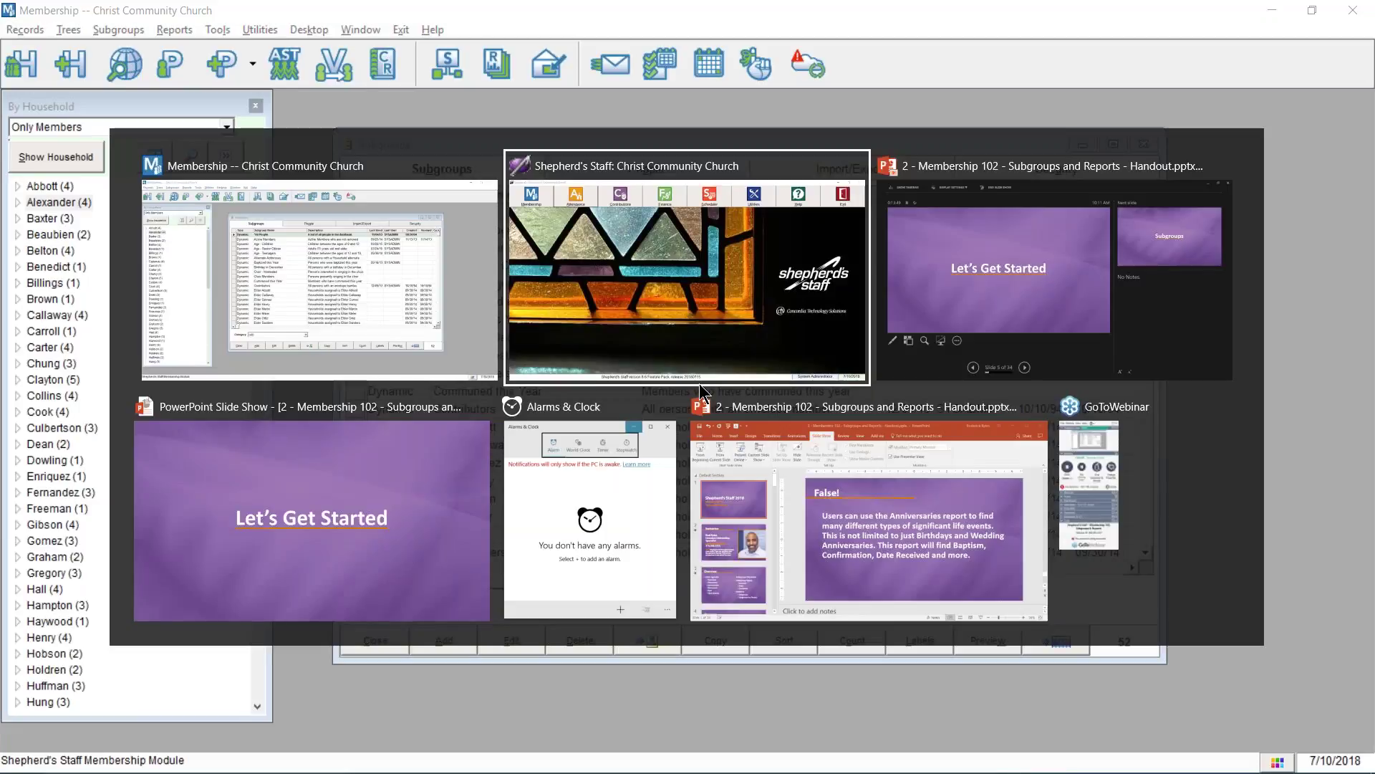
pyautogui.hotkey('alt', 'Tab')
pyautogui.hotkey('alt', 'Tab')
pyautogui.press('Right')
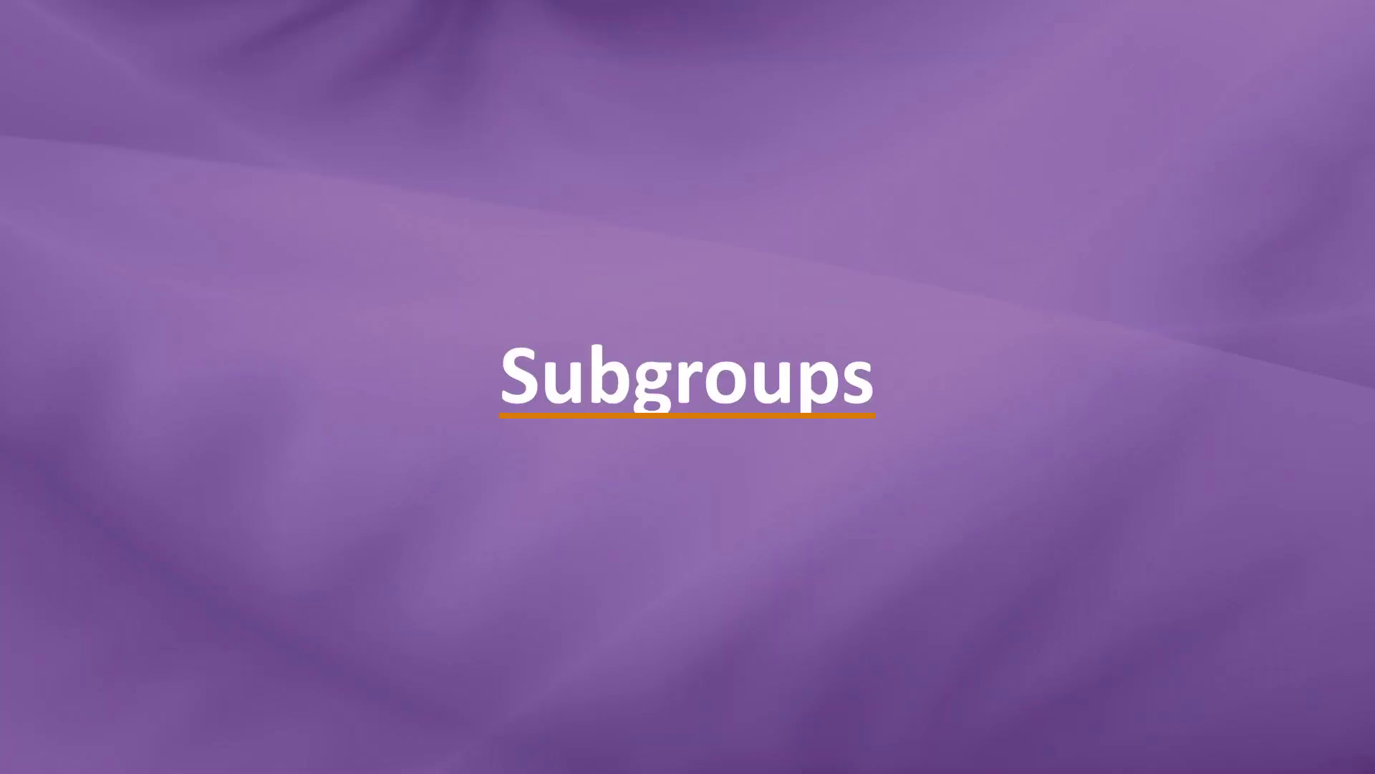
pyautogui.press('Right')
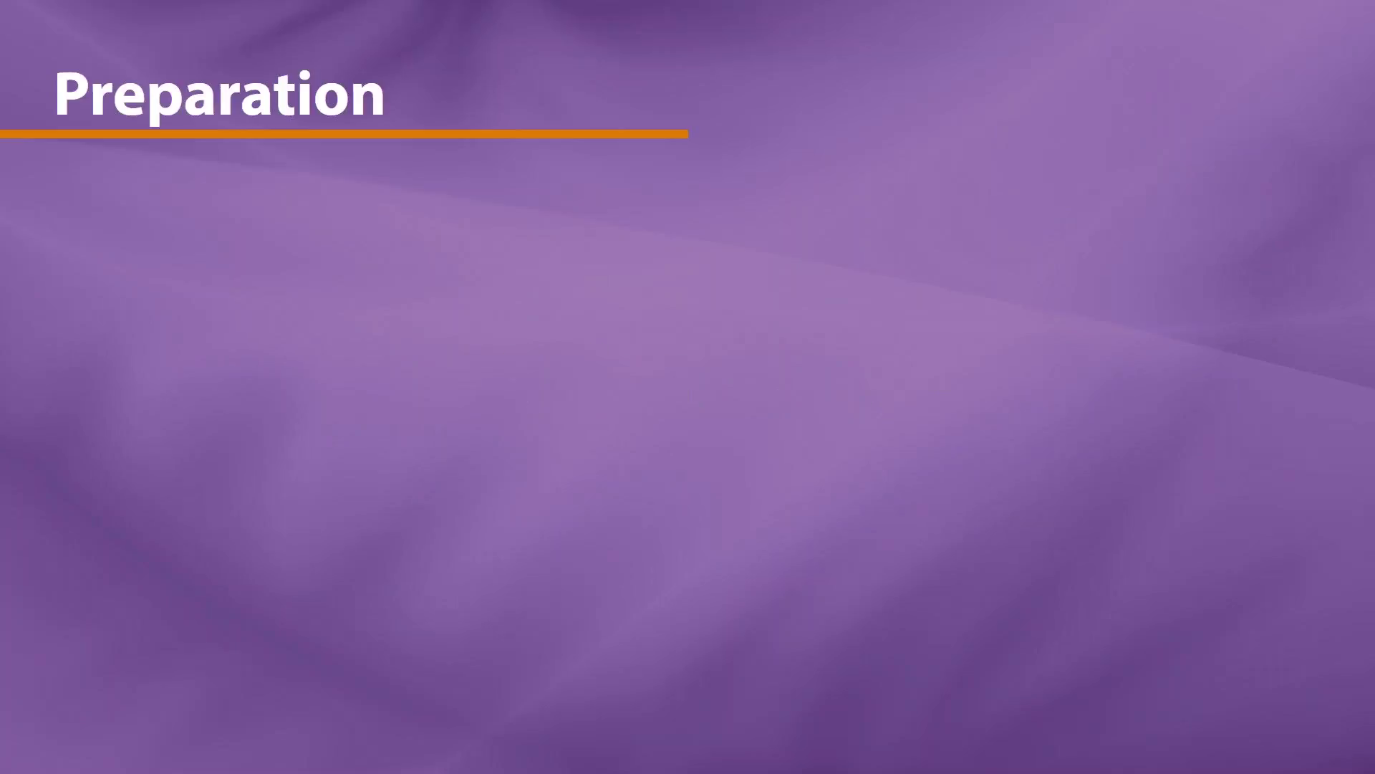
pyautogui.press('Right')
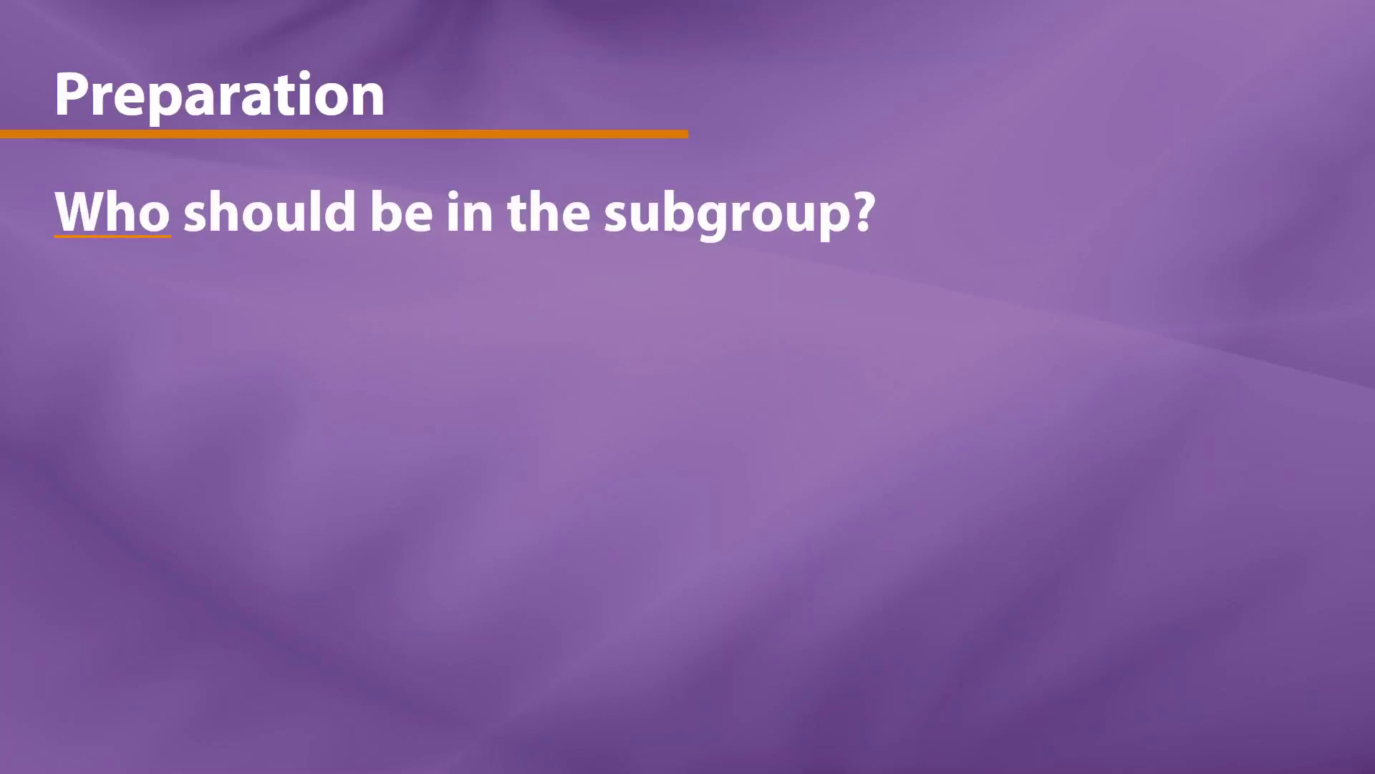
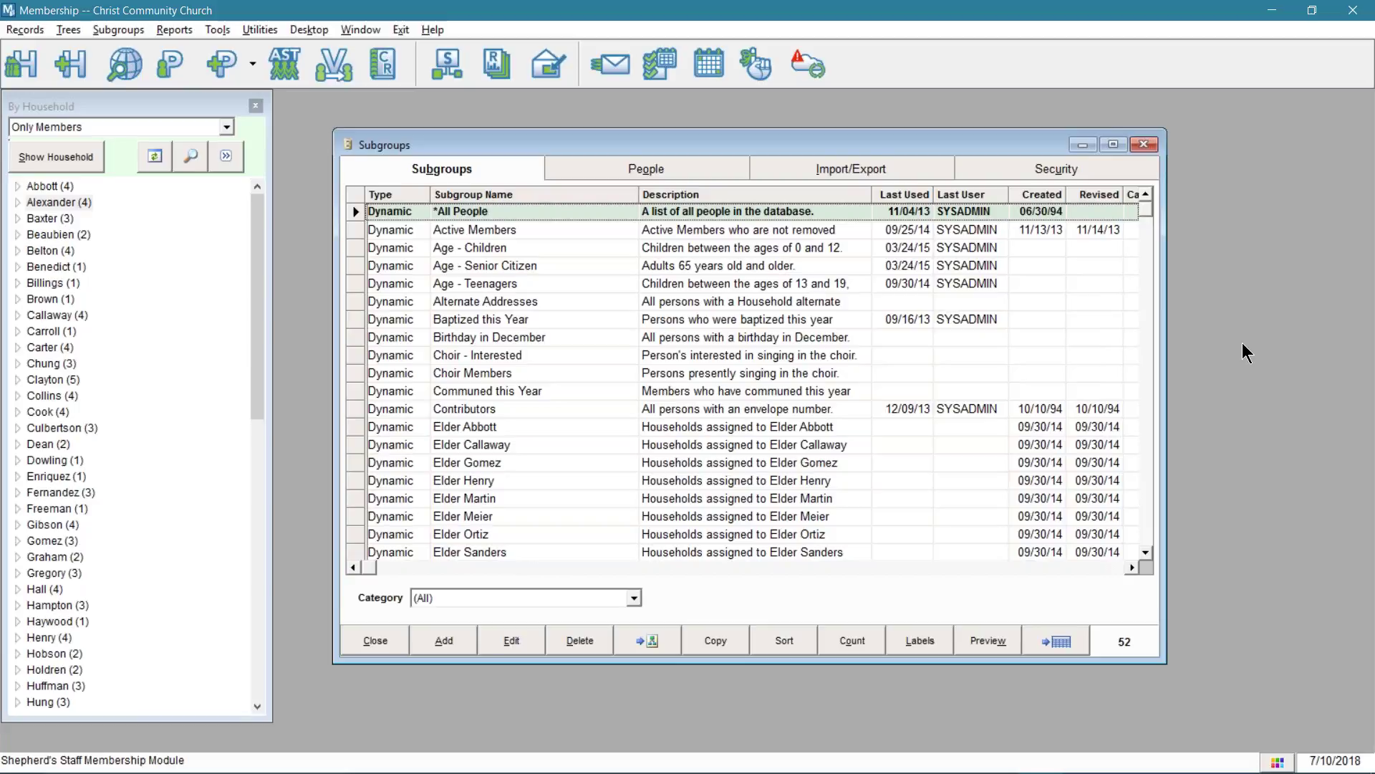
# - Raise the Subgroups window slightly and open its Category list, which offers only (All)
pyautogui.moveTo(735, 138); pyautogui.dragTo(776, 137)
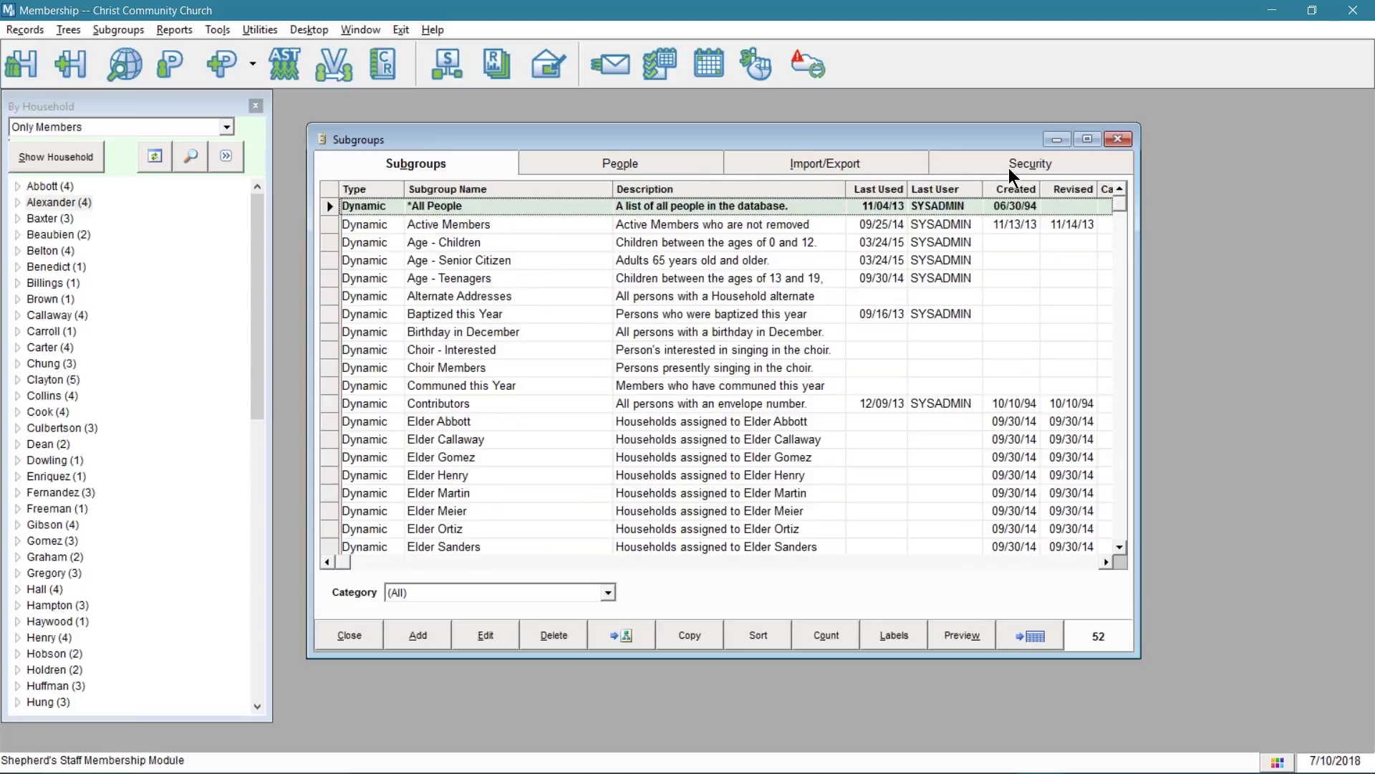
pyautogui.click(455, 166)
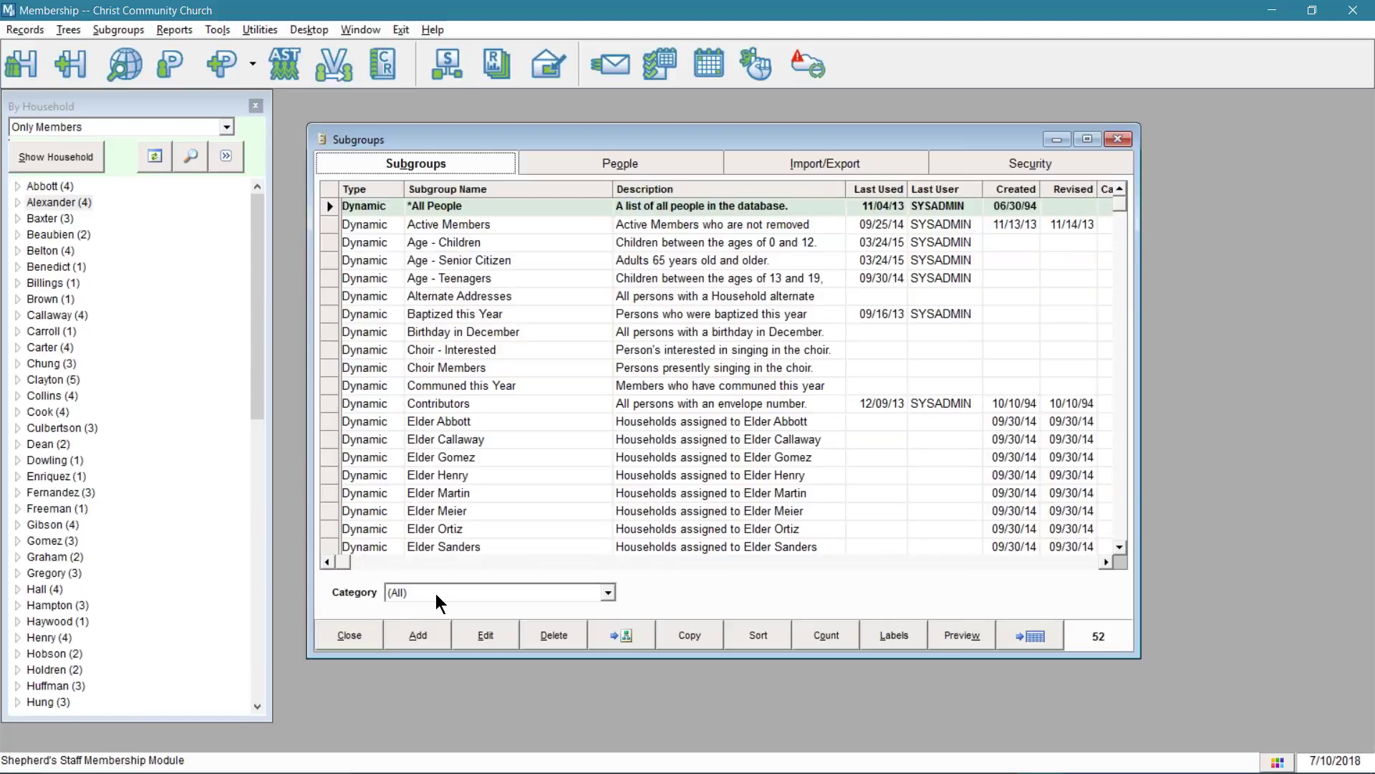
pyautogui.click(611, 593)
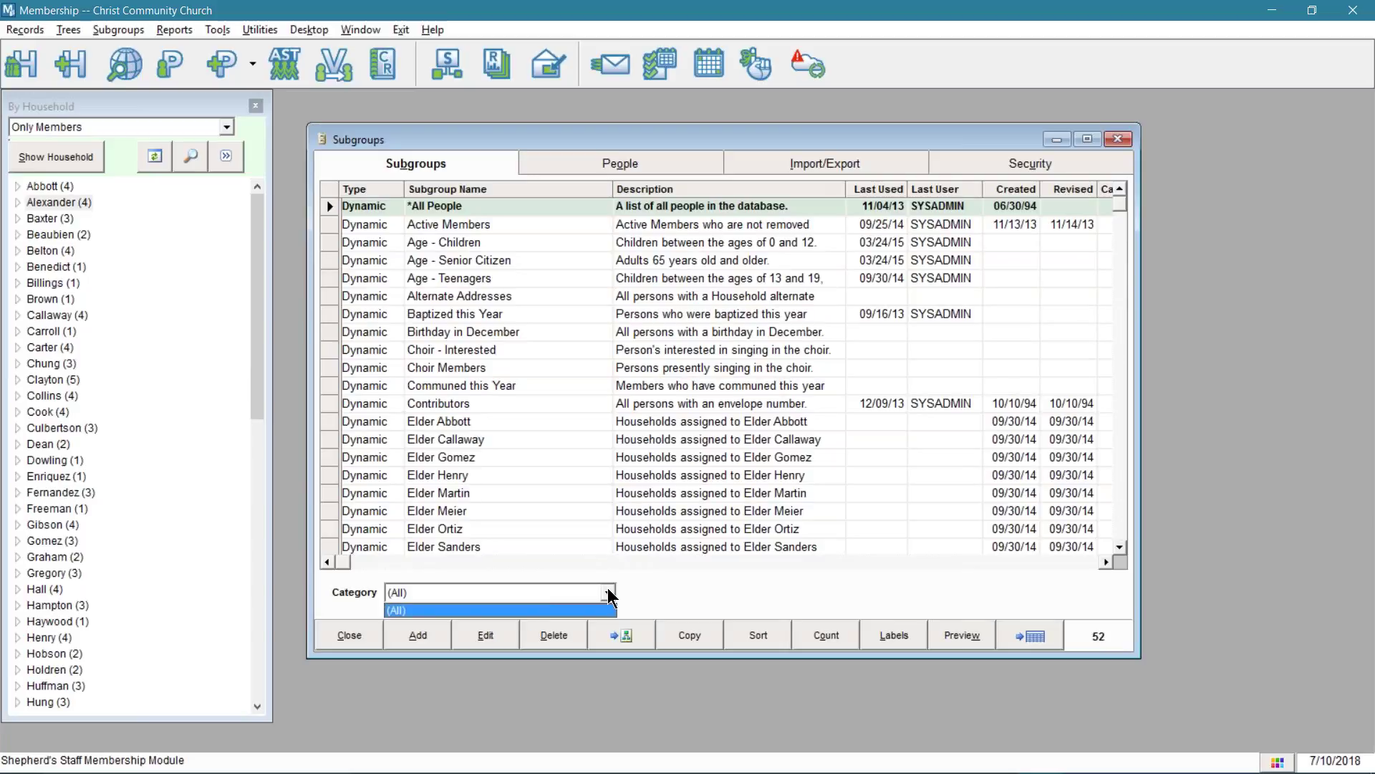
pyautogui.click(1096, 640)
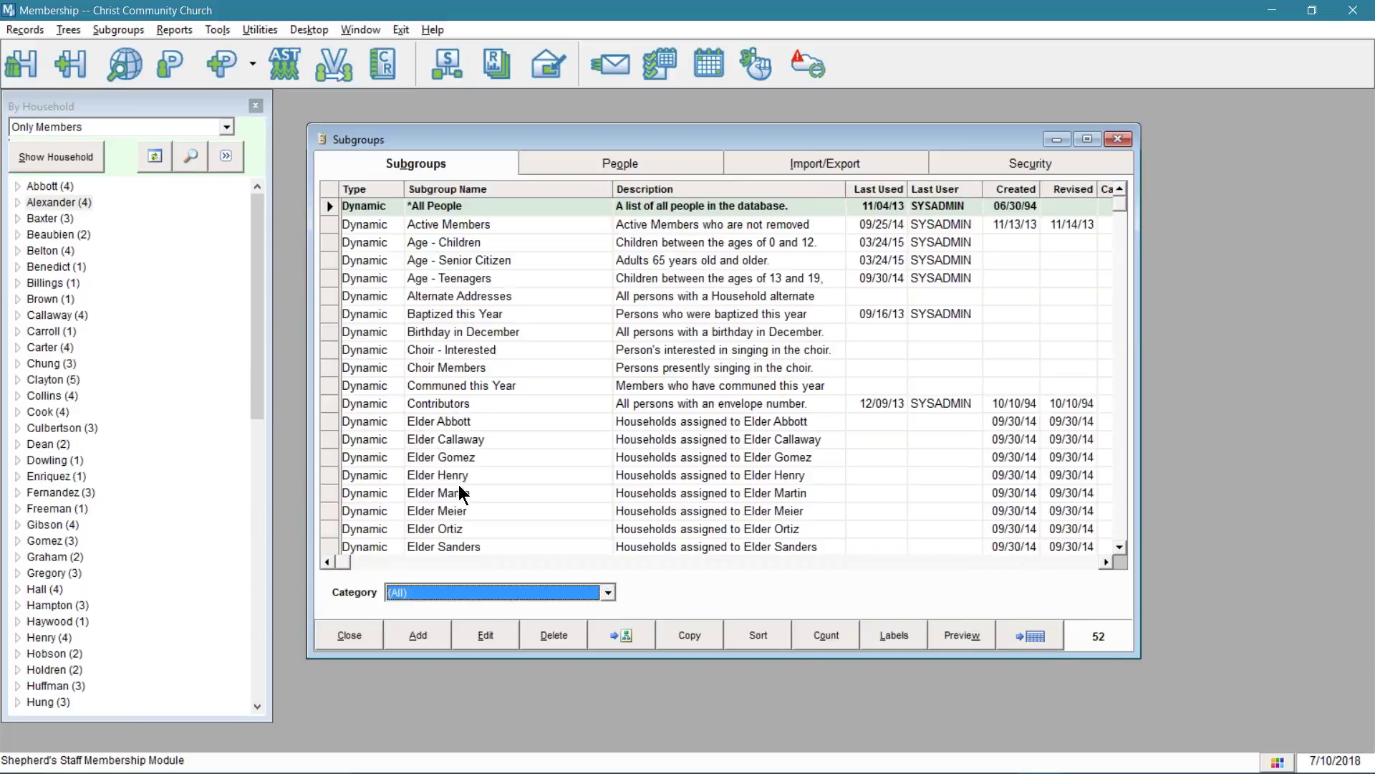
pyautogui.scroll(-1, 459, 487)
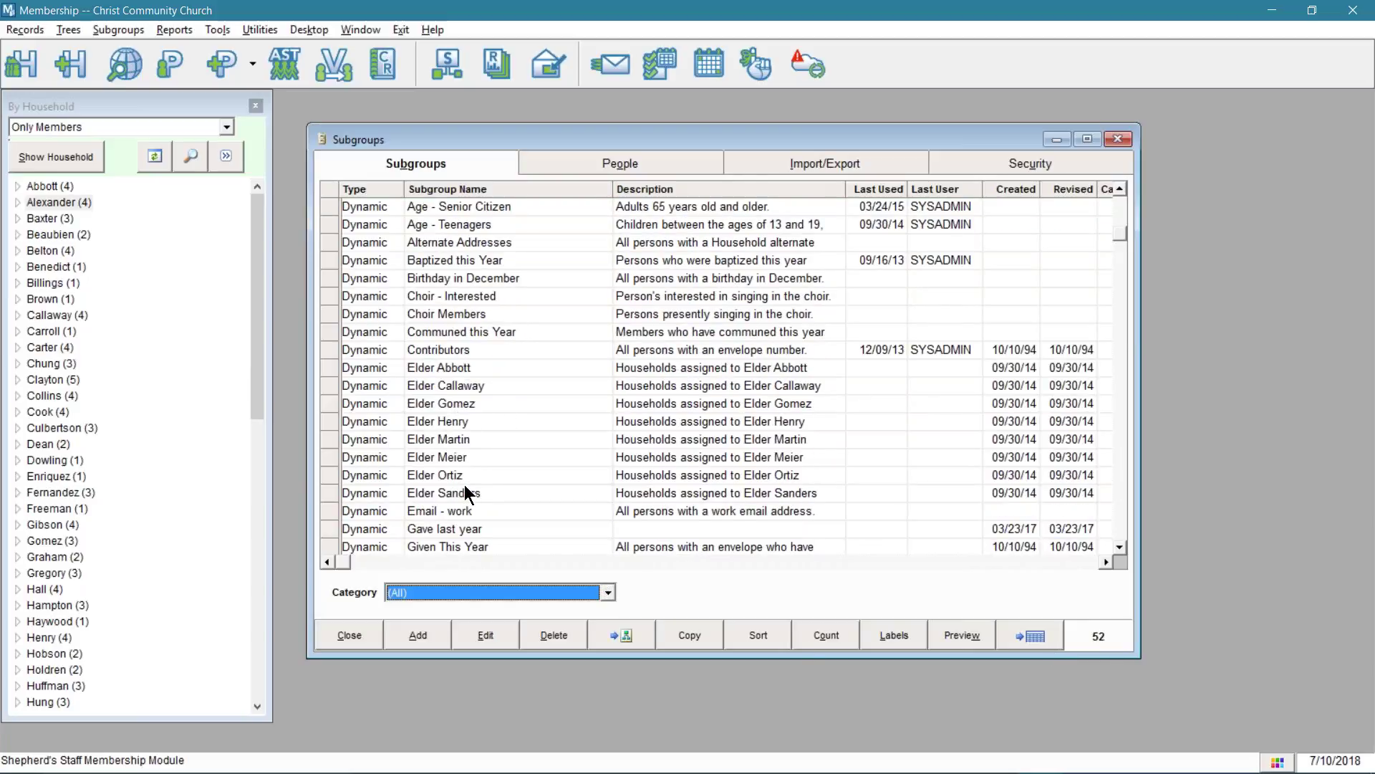
pyautogui.scroll(1, 464, 484)
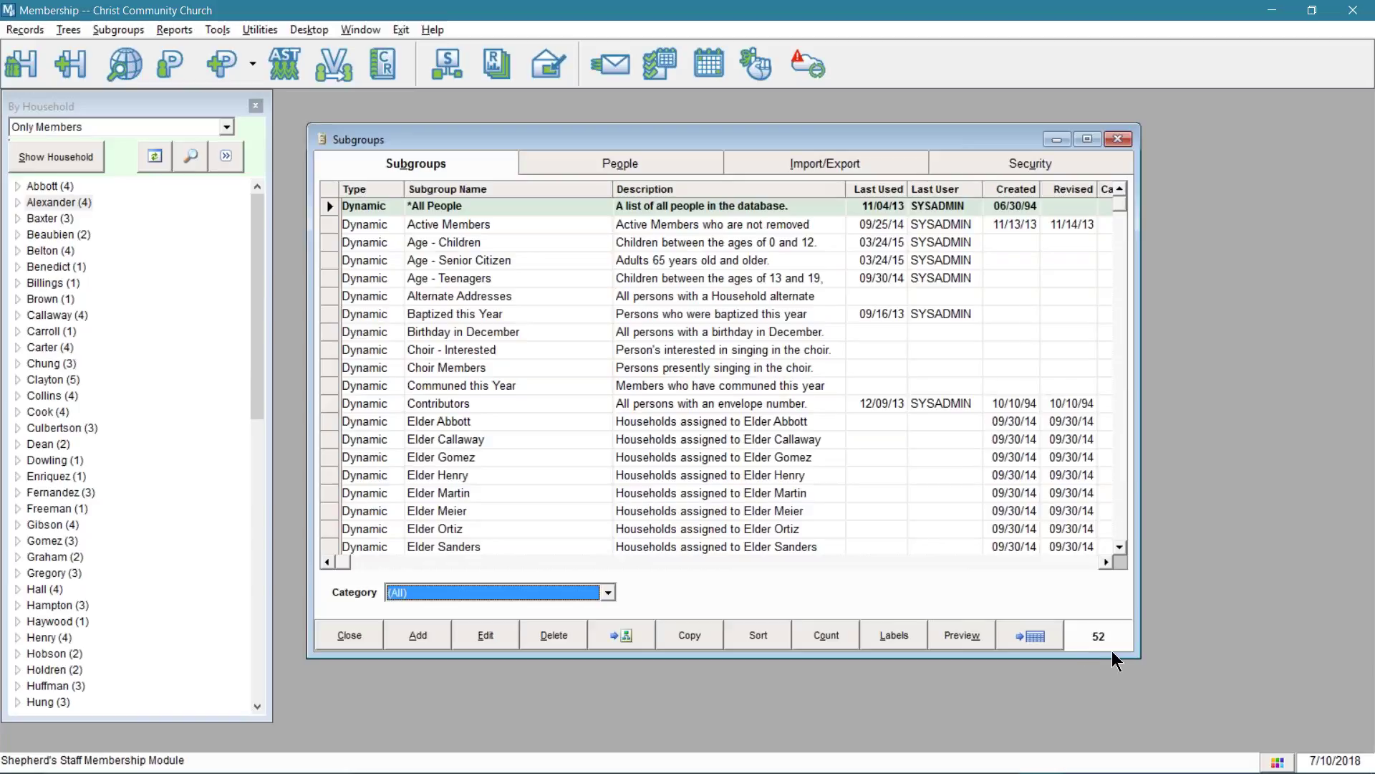
# - Begin adding a new subgroup, keeping the Dynamic type in the Create a new subgroup dialog
pyautogui.click(432, 638)
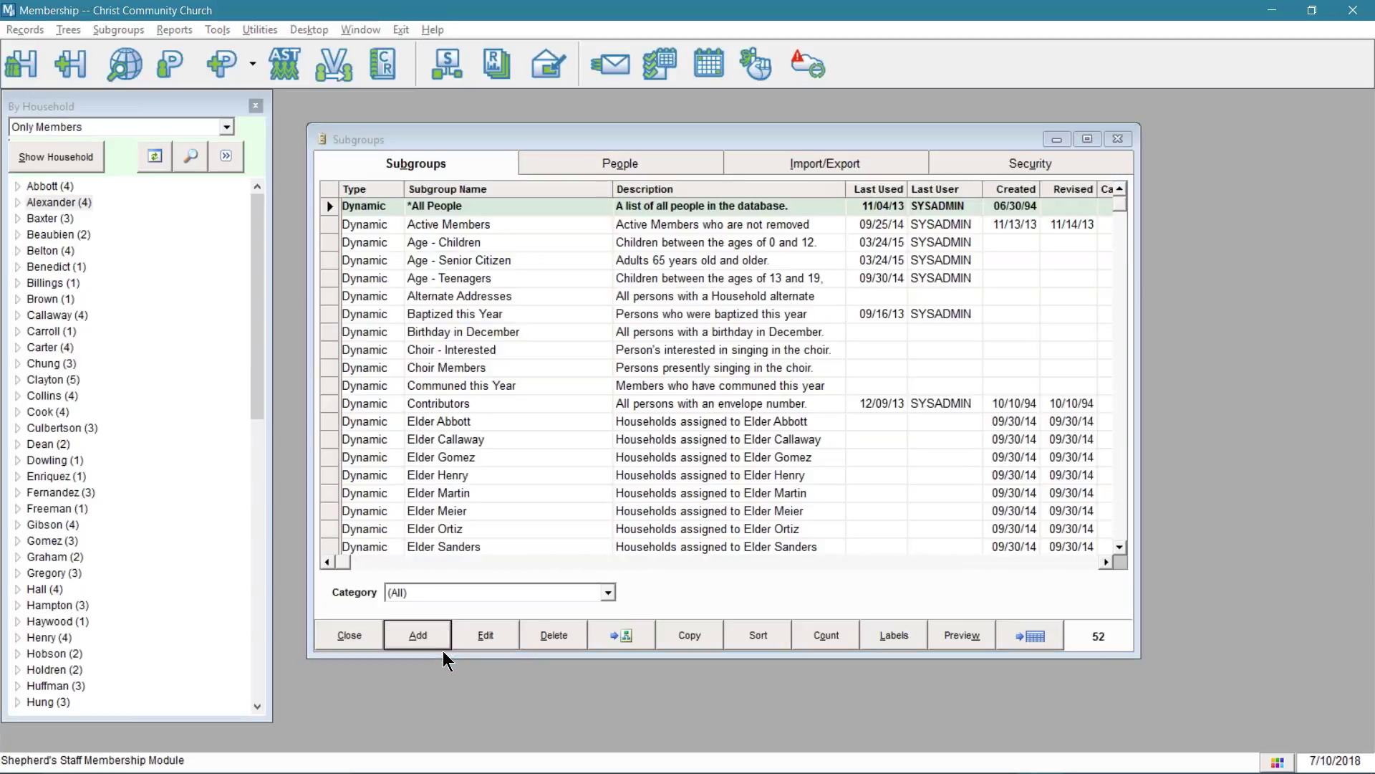
pyautogui.moveTo(676, 318); pyautogui.dragTo(677, 301)
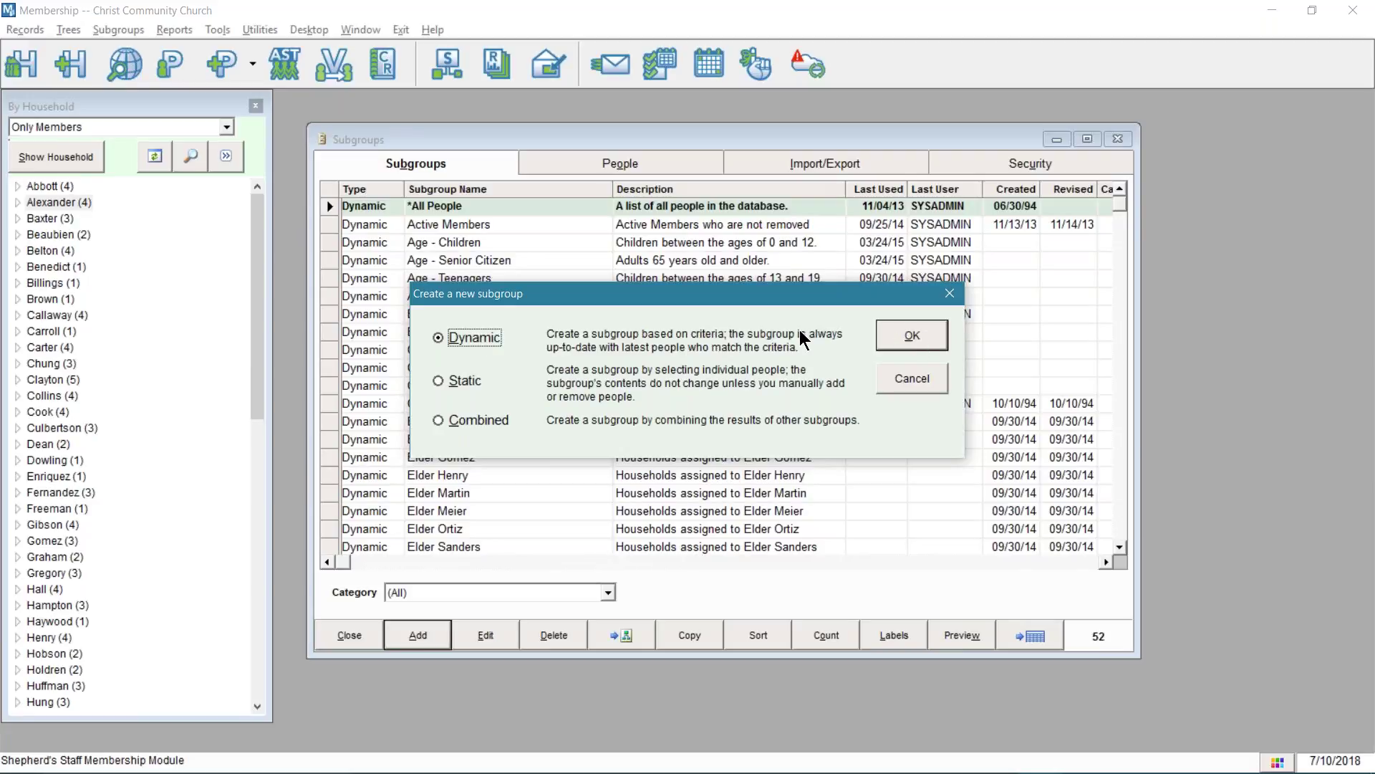
pyautogui.press('Return')
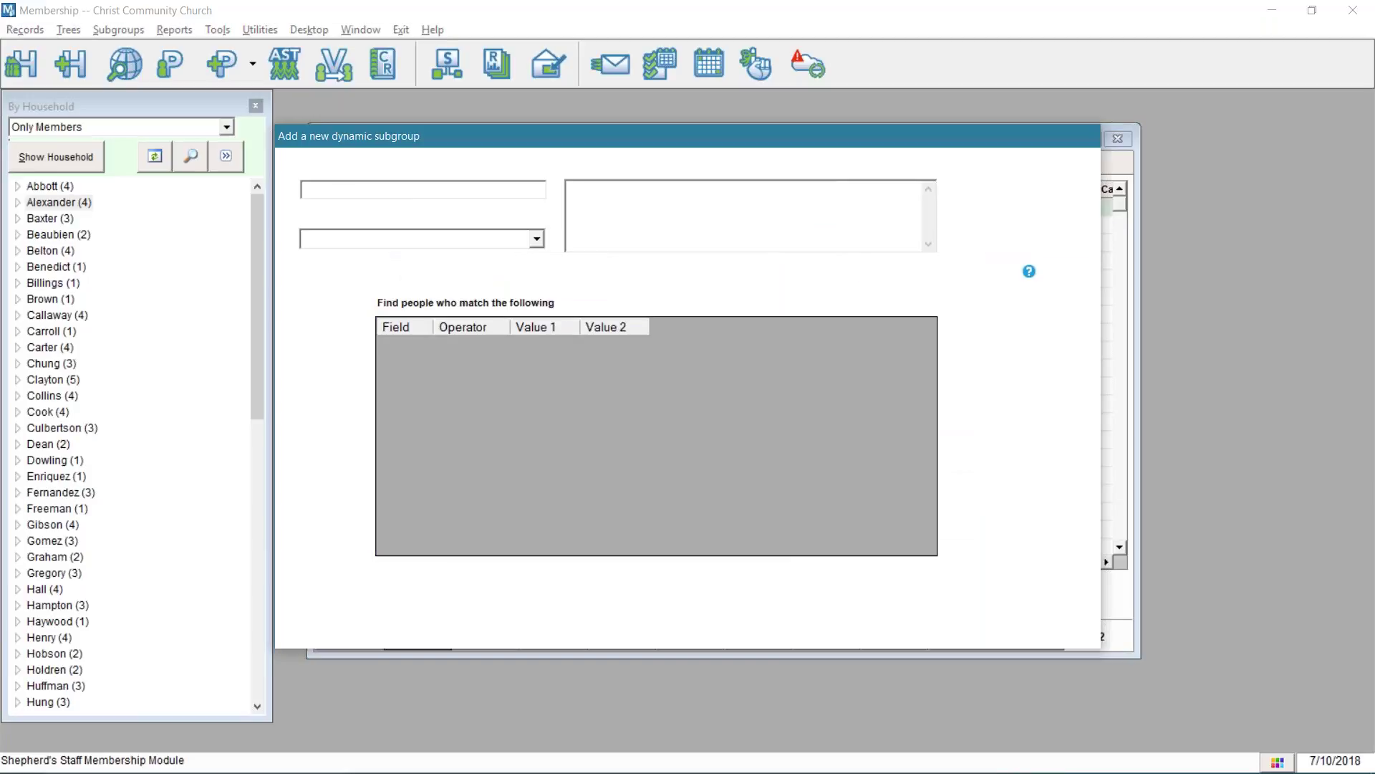
# - Name the subgroup 'Members Between the Age of 18 - 32' and open the category item editor
pyautogui.moveTo(692, 132); pyautogui.dragTo(729, 139)
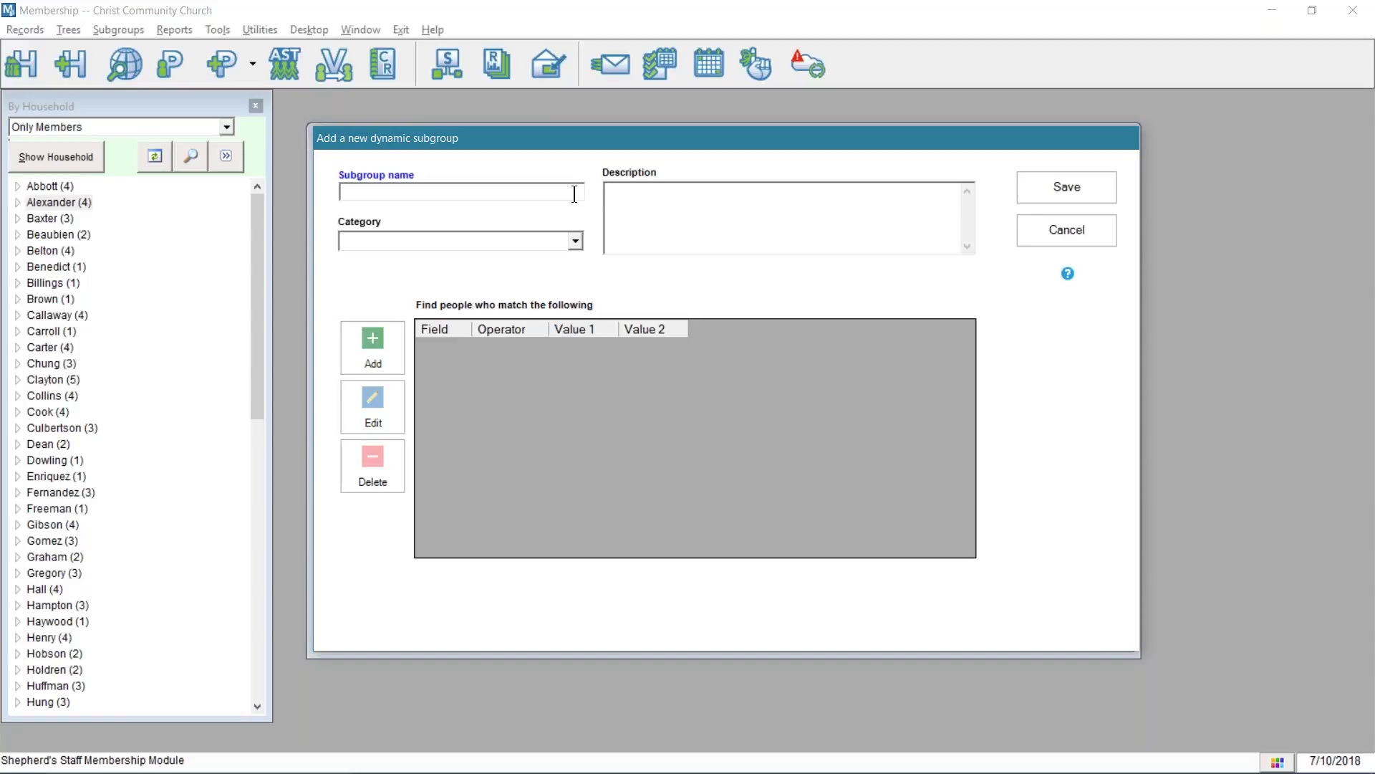
pyautogui.write('Members Between the Age')
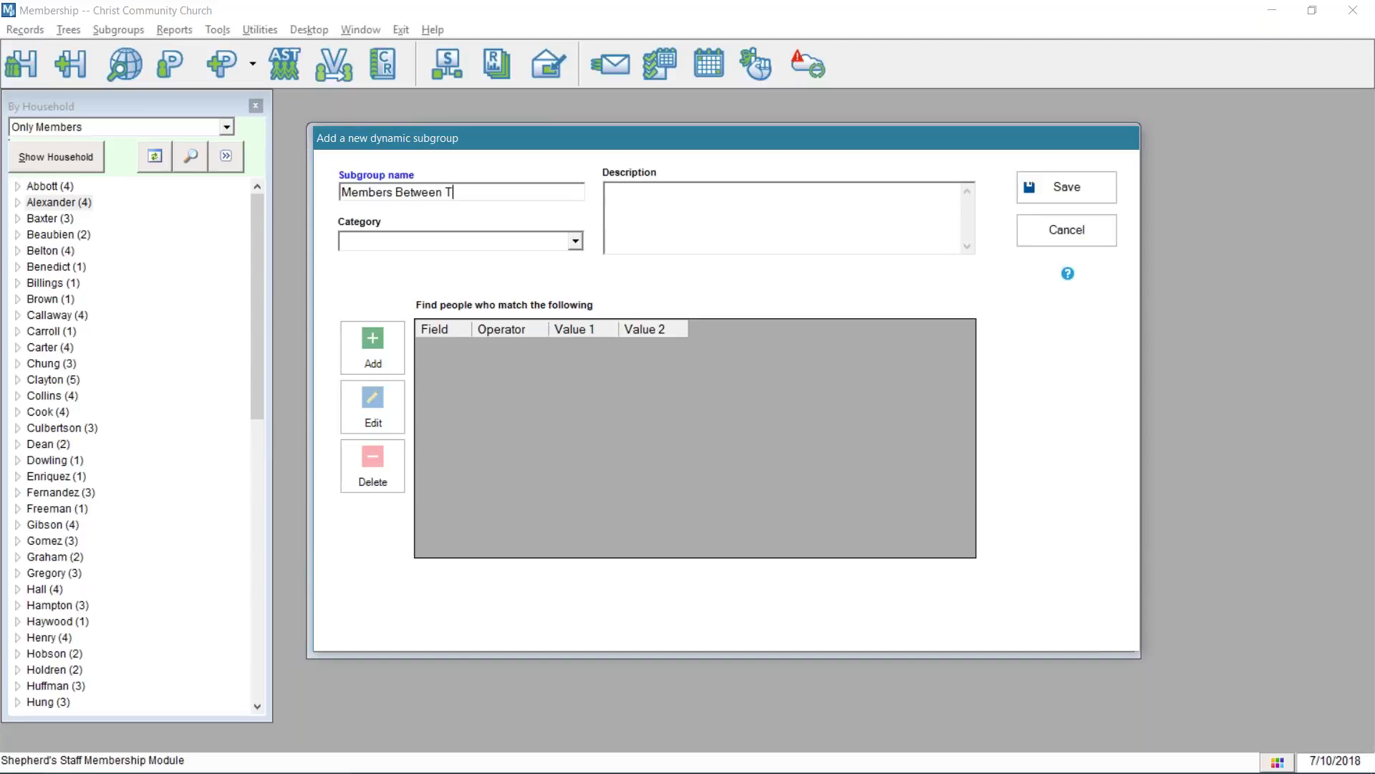
pyautogui.write(' of 18 - 32')
pyautogui.click(577, 243)
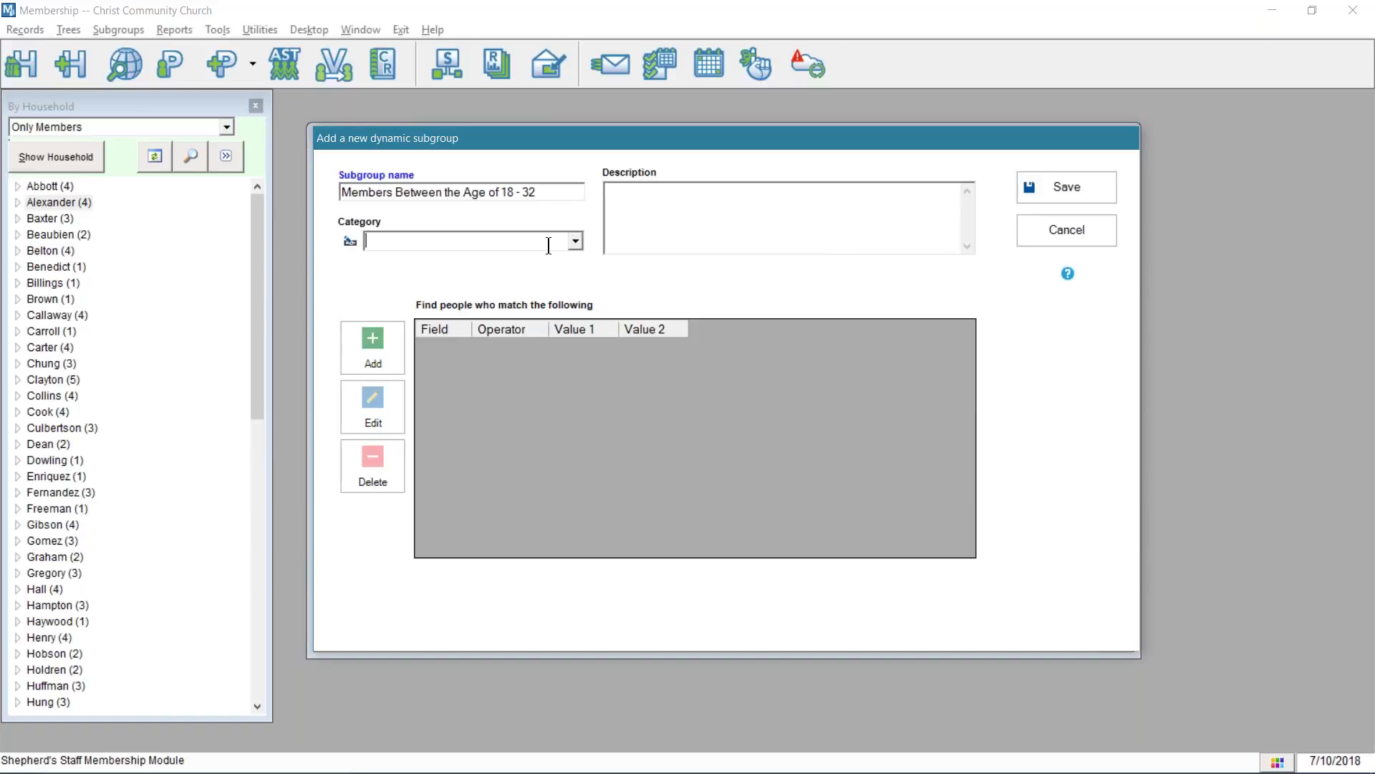
pyautogui.click(575, 242)
pyautogui.click(575, 242)
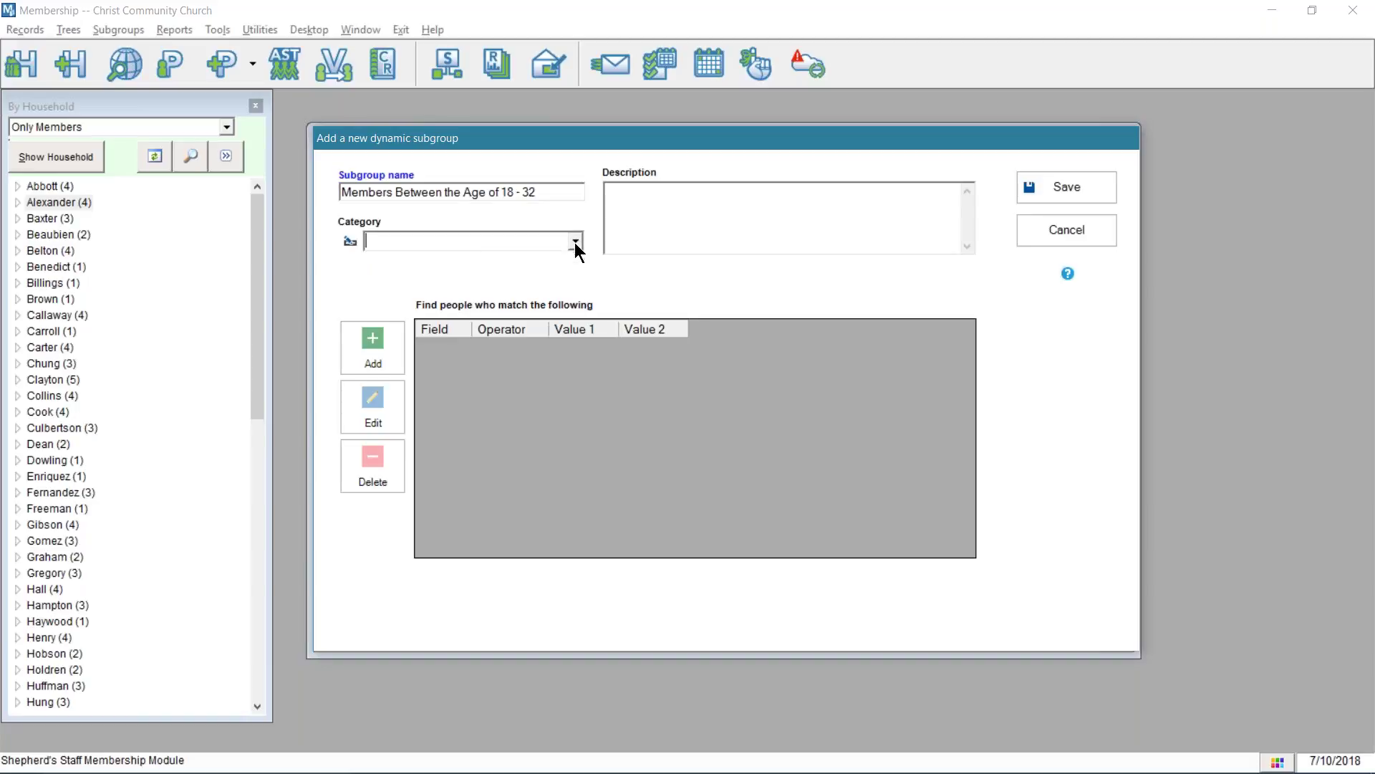
pyautogui.click(351, 242)
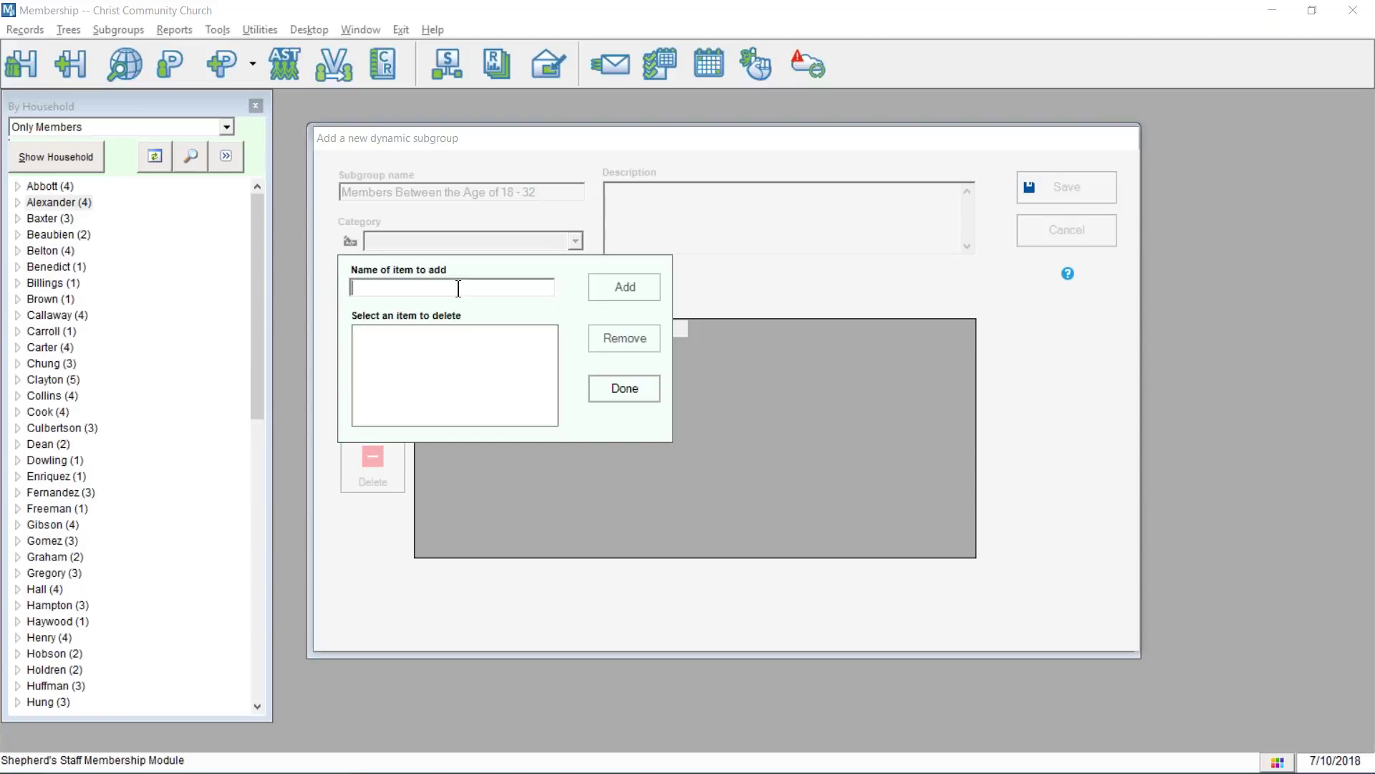
# - Add the categories 'Membership Subgroups' and 'Vacation Bible School', then close the category editor
pyautogui.write('Membership Subgroups')
pyautogui.click(636, 285)
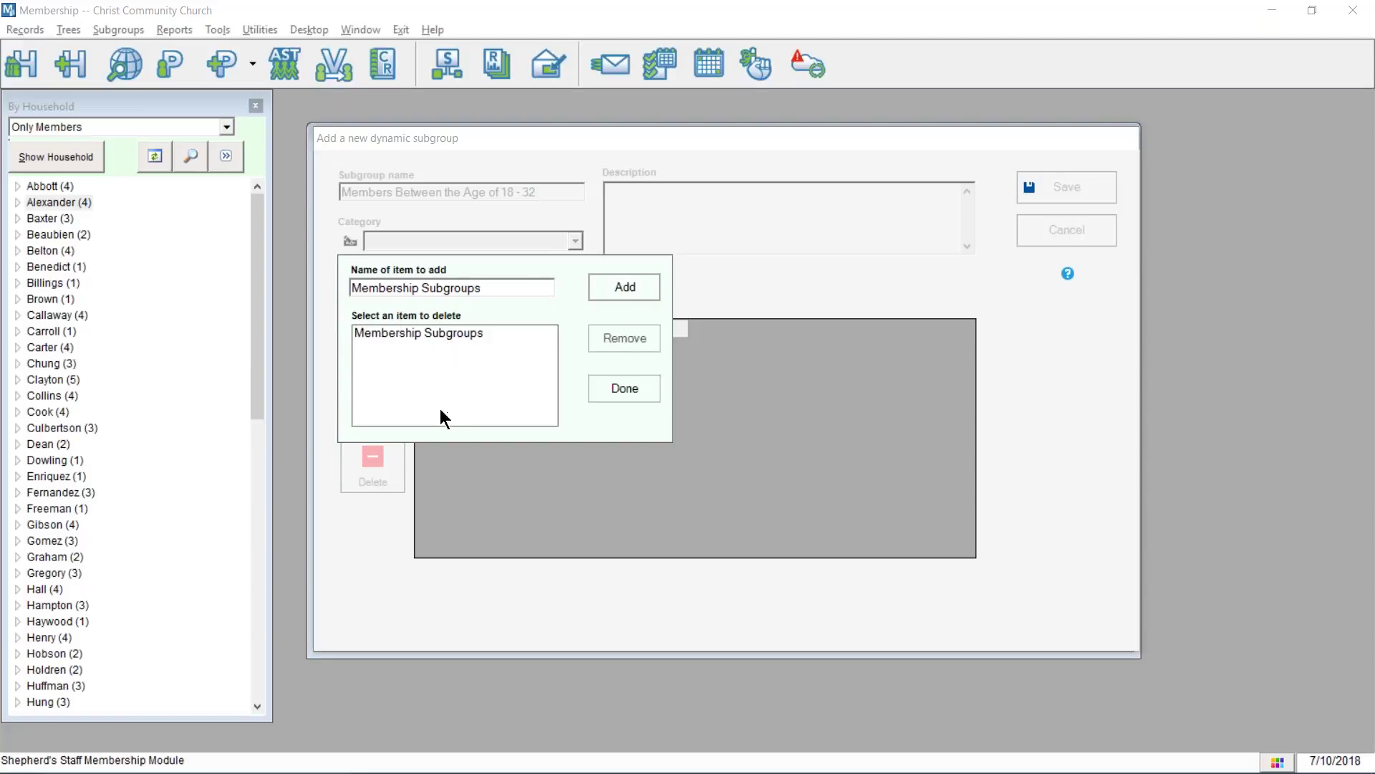
pyautogui.moveTo(507, 287); pyautogui.dragTo(299, 279)
pyautogui.write('Vaction')
pyautogui.press('BackSpace')
pyautogui.press('BackSpace')
pyautogui.press('BackSpace')
pyautogui.press('BackSpace')
pyautogui.write('ation Bib')
pyautogui.press('BackSpace')
pyautogui.press('BackSpace')
pyautogui.write('ible School')
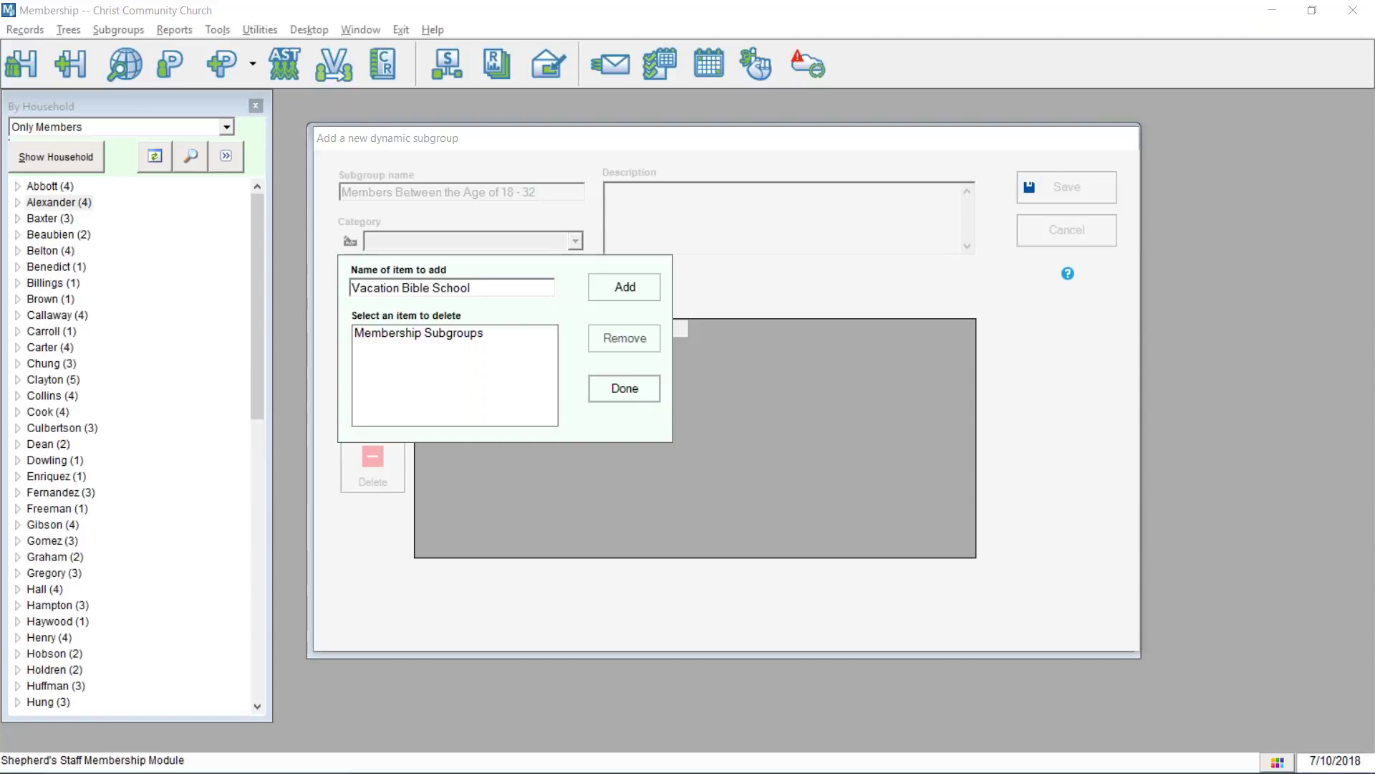
pyautogui.click(609, 288)
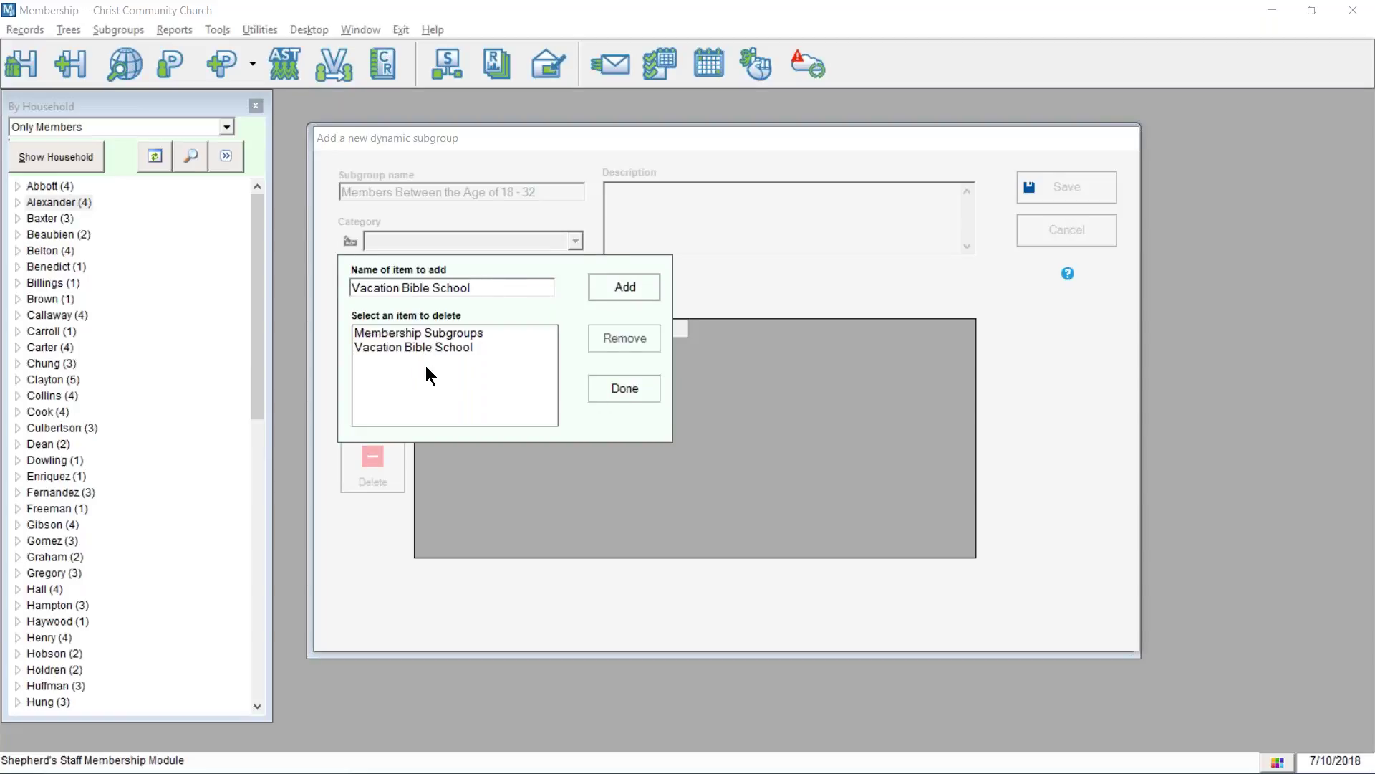
pyautogui.click(615, 387)
pyautogui.click(576, 242)
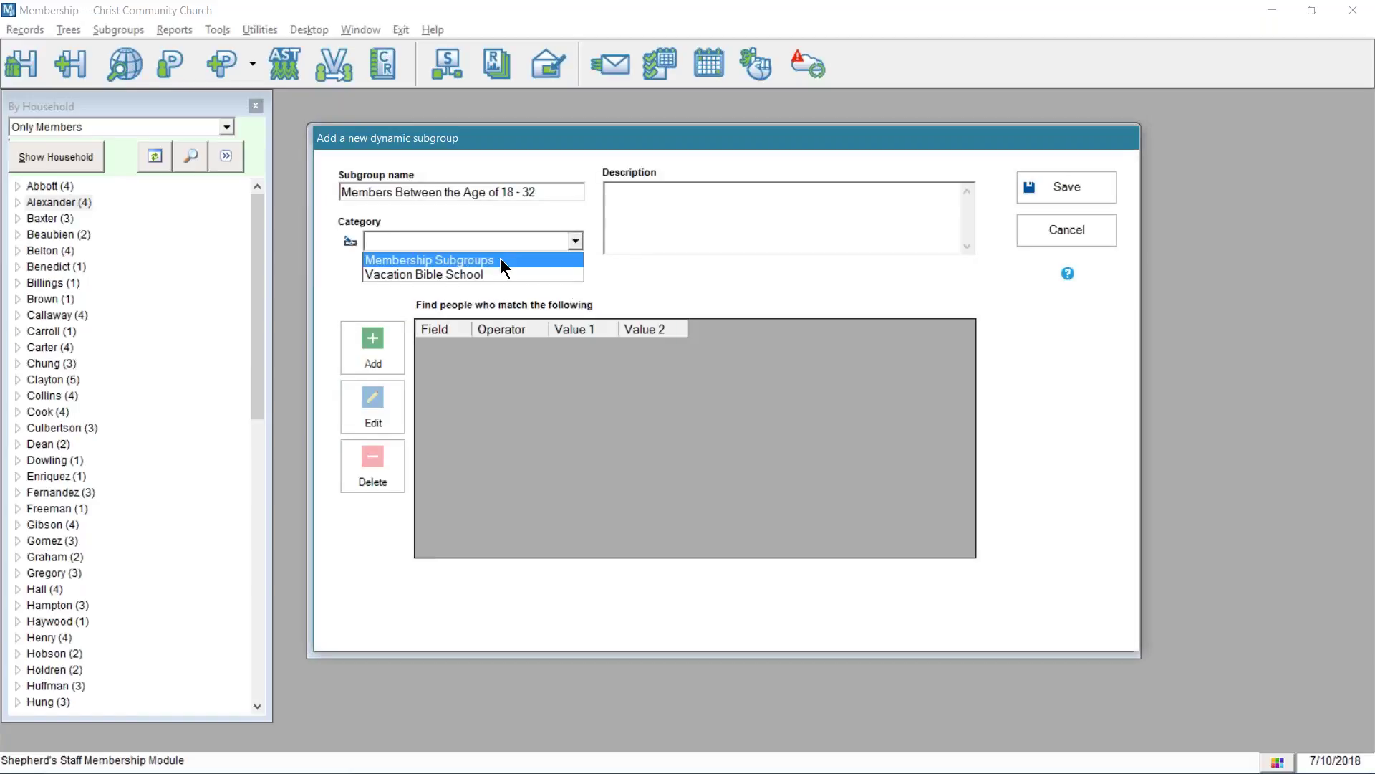
# - File the subgroup under Membership Subgroups with description 'This is a list of all members between the age of 18 and 32!'
pyautogui.click(500, 260)
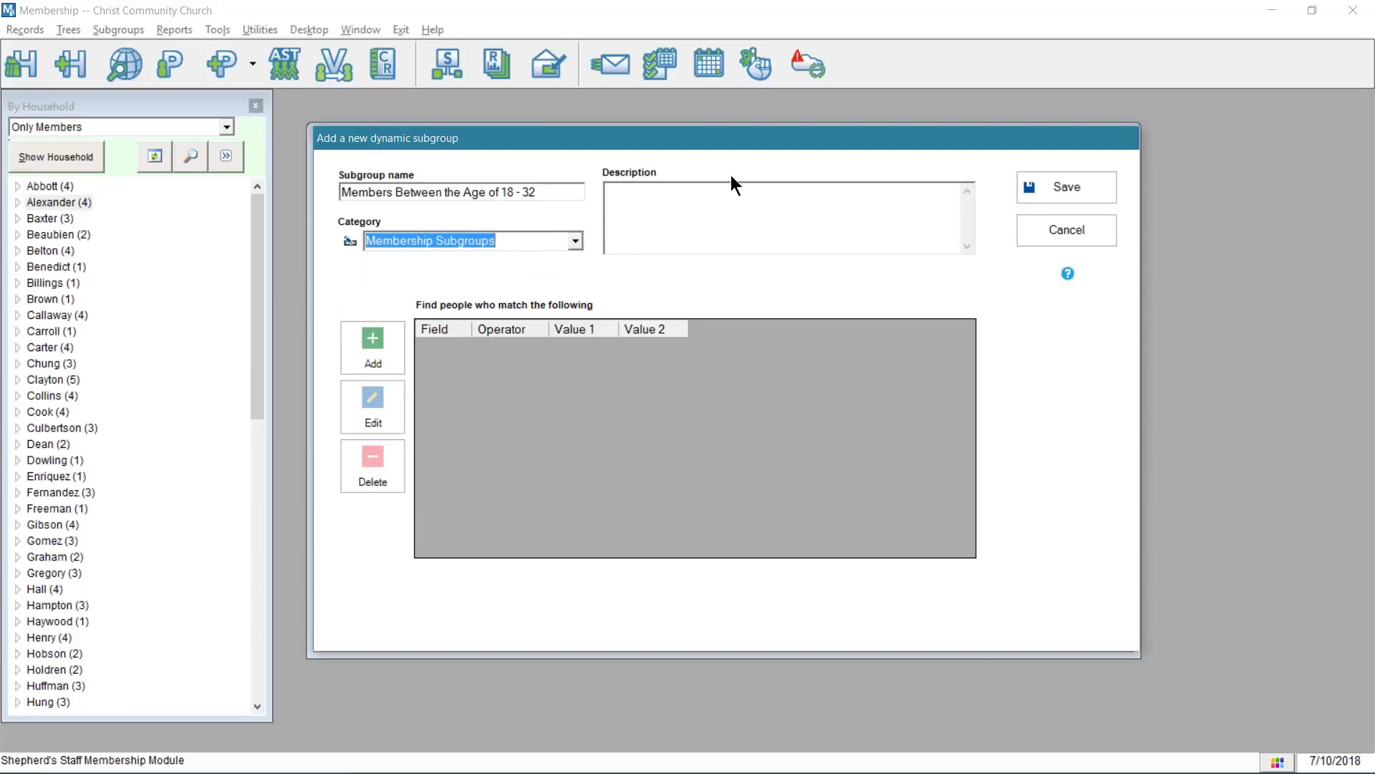
pyautogui.click(654, 195)
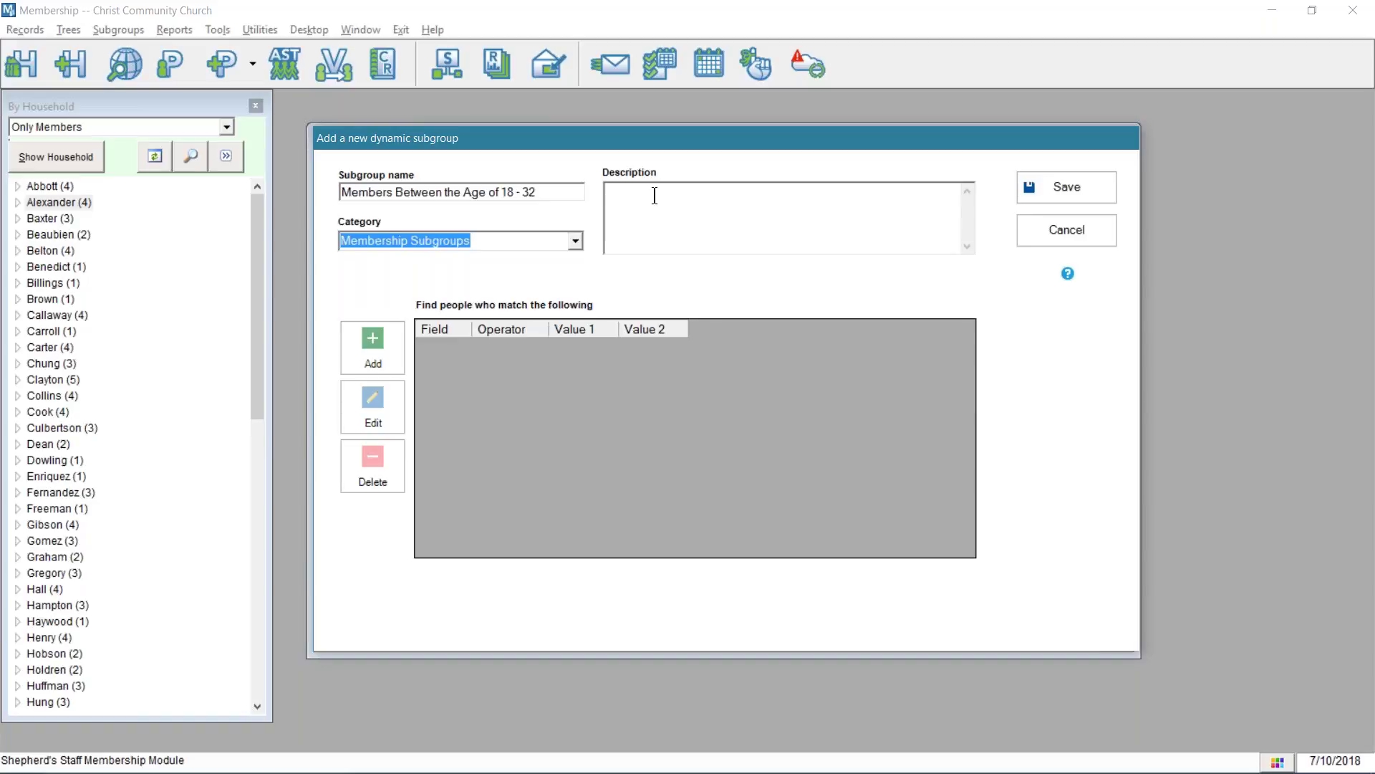
pyautogui.write('This is a list of all members between teh a')
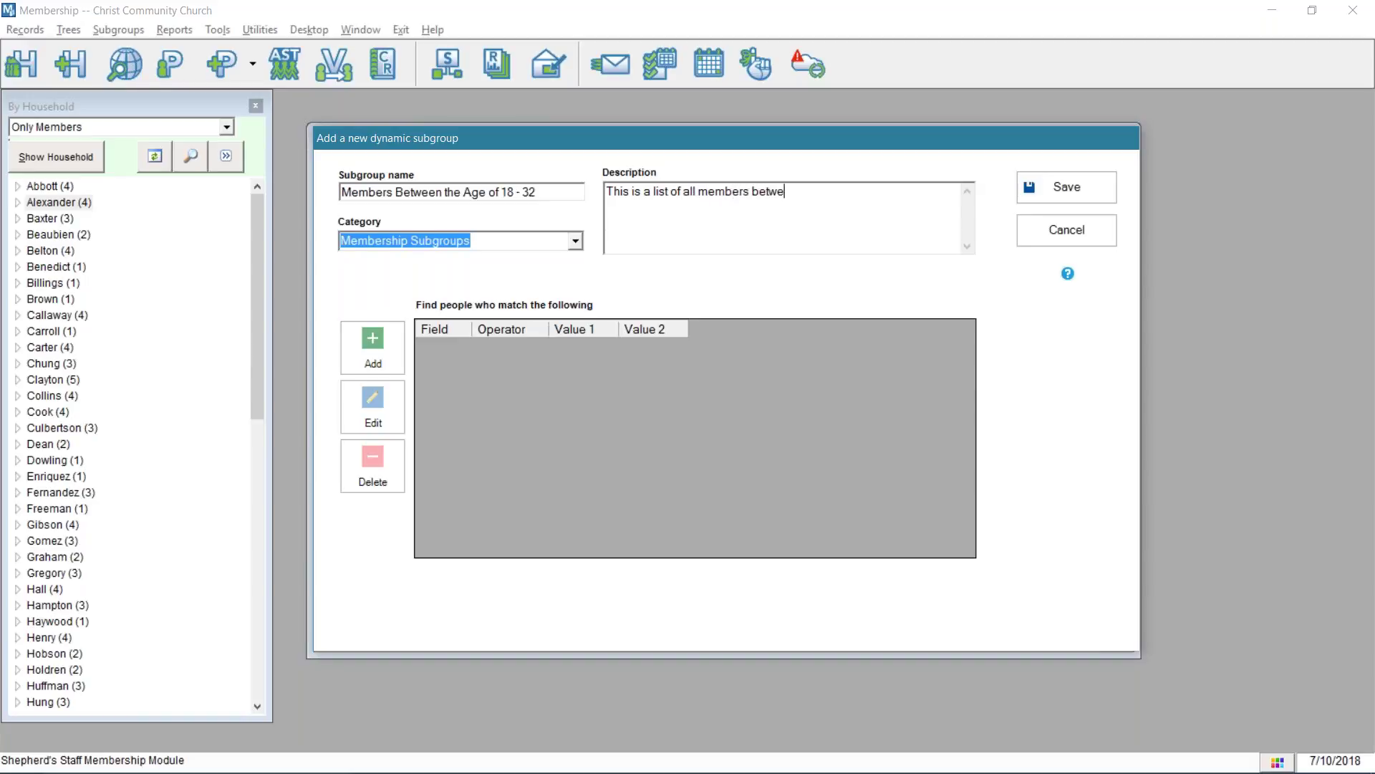
pyautogui.press('BackSpace')
pyautogui.press('BackSpace')
pyautogui.press('BackSpace')
pyautogui.press('BackSpace')
pyautogui.write('he age of 18 and 32!')
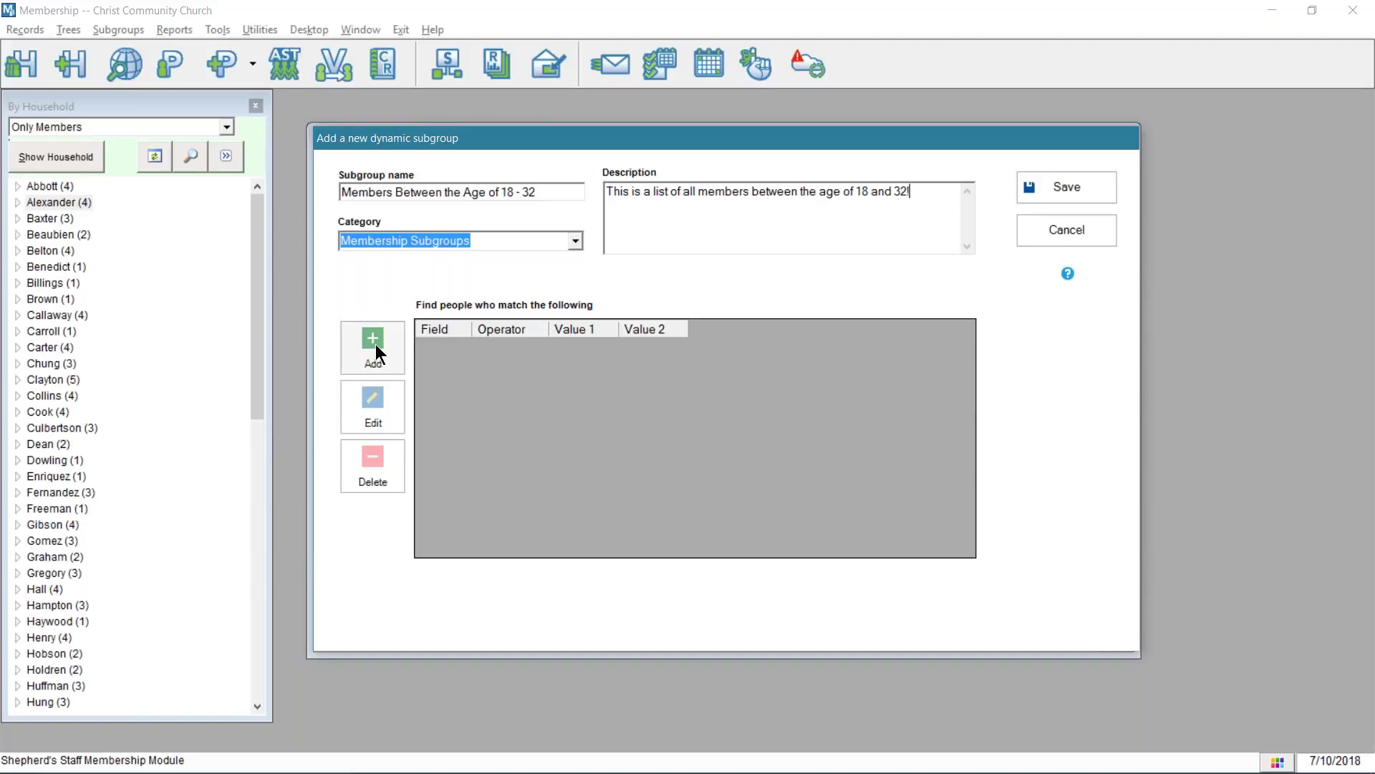
pyautogui.click(378, 353)
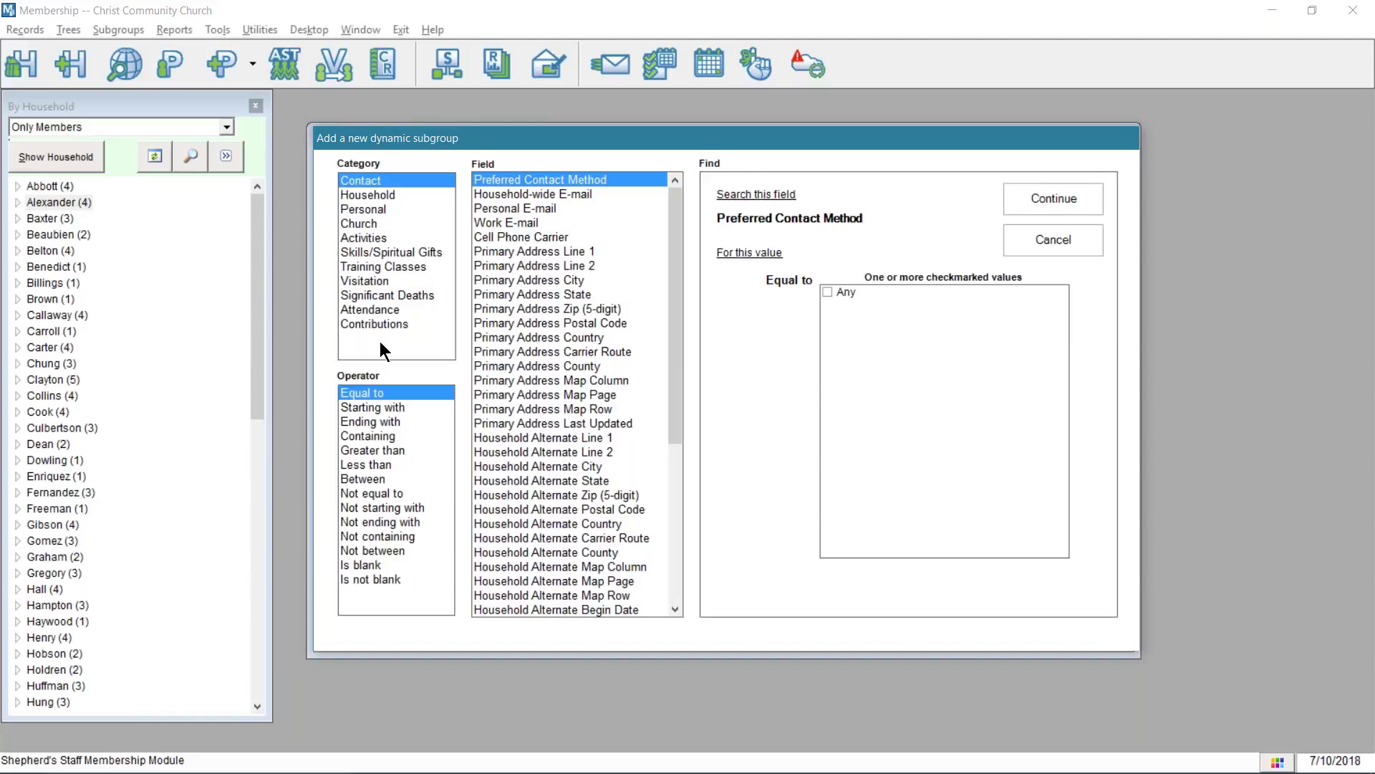
# - Add a Church criterion requiring the Member? field to be Equal to Yes
pyautogui.click(377, 193)
pyautogui.click(371, 208)
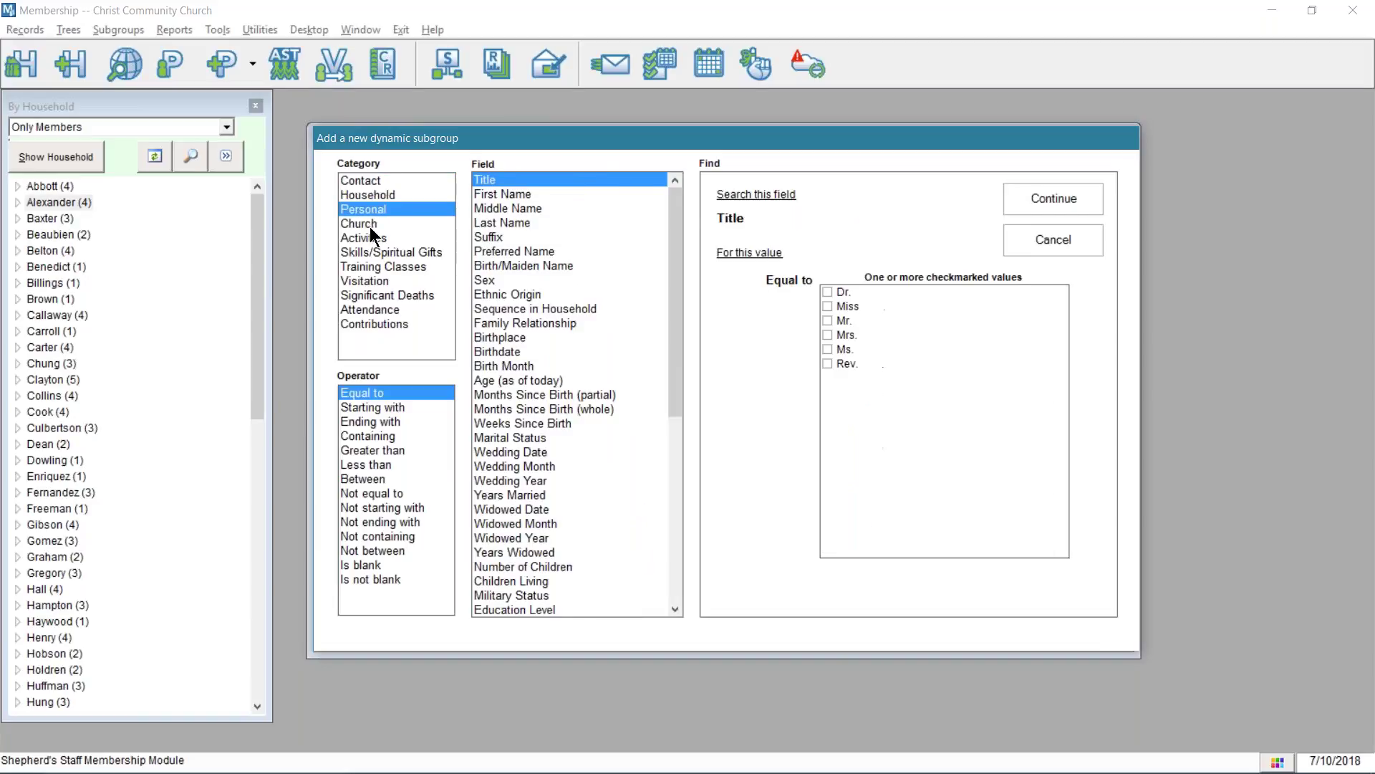
pyautogui.click(370, 224)
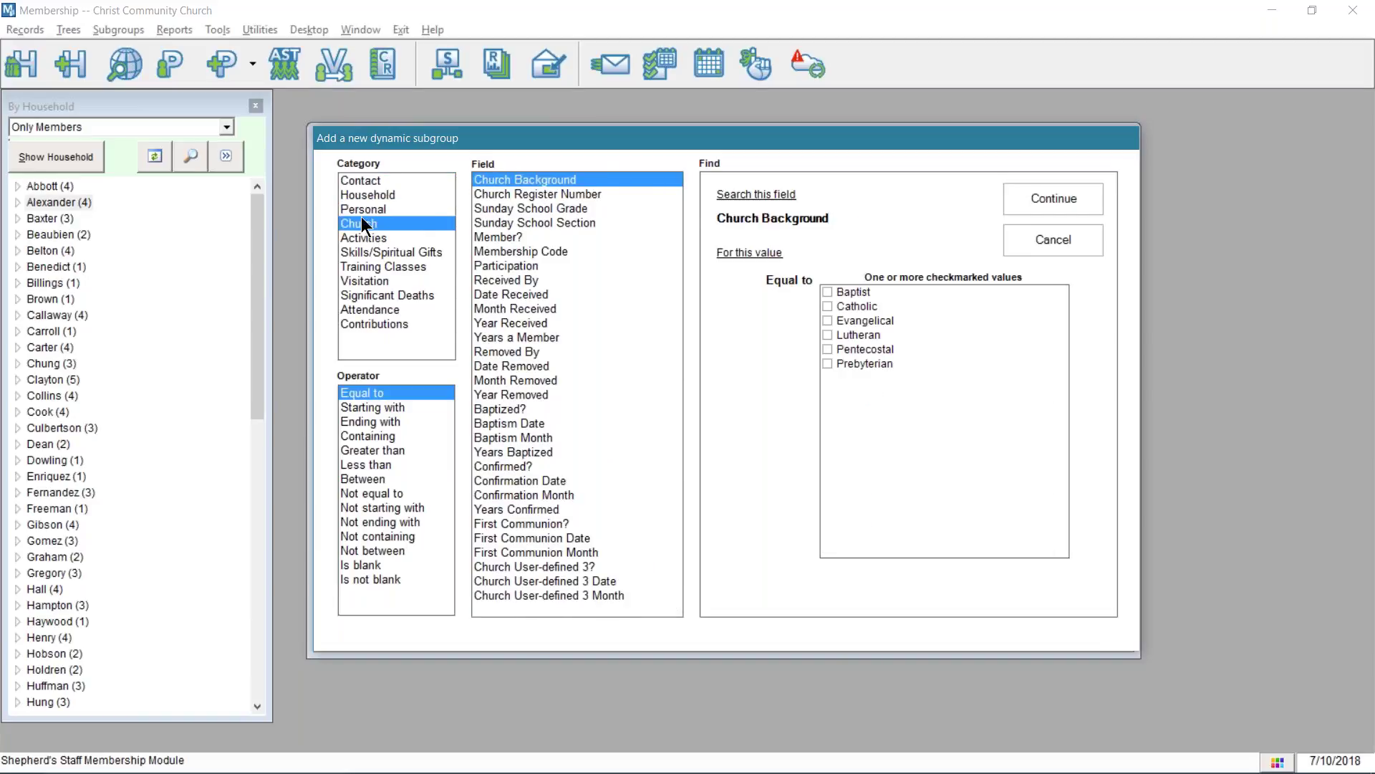
pyautogui.click(356, 179)
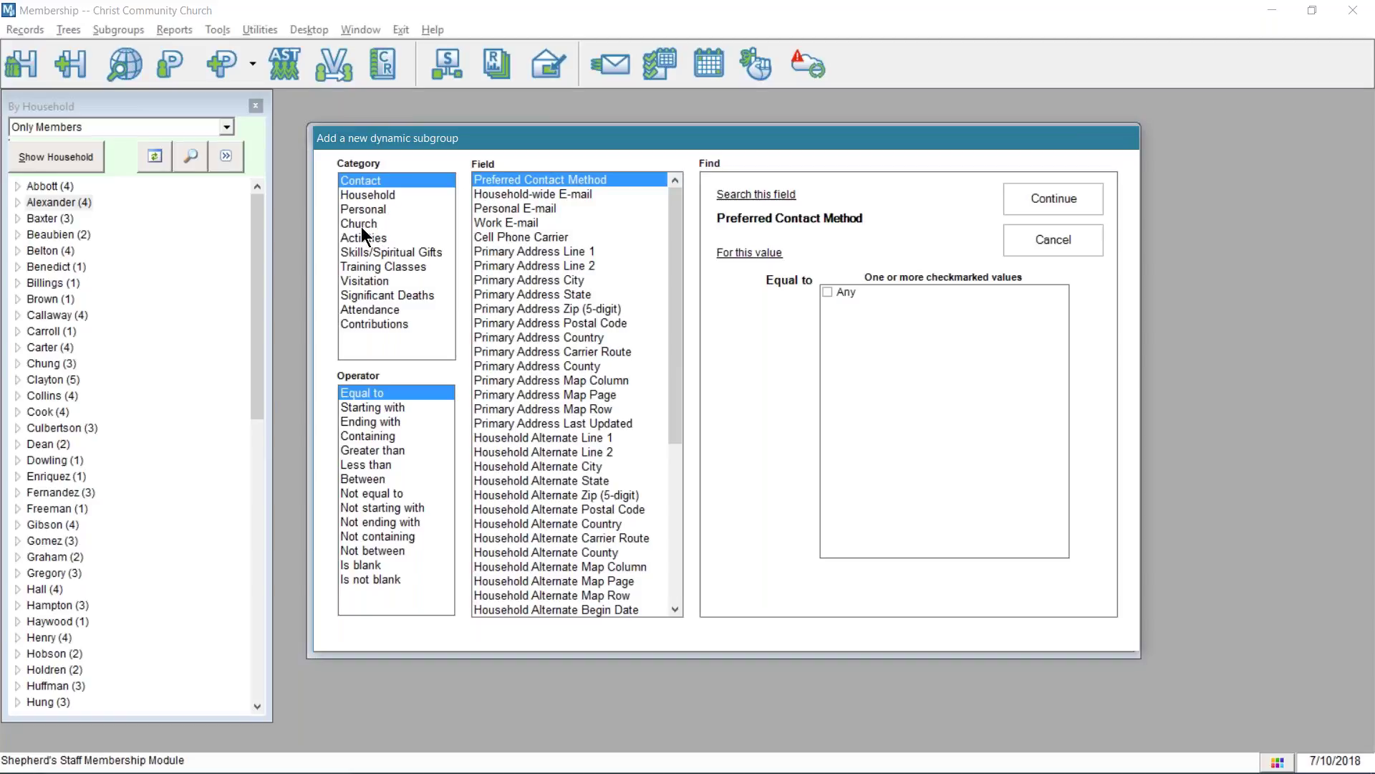
pyautogui.click(360, 224)
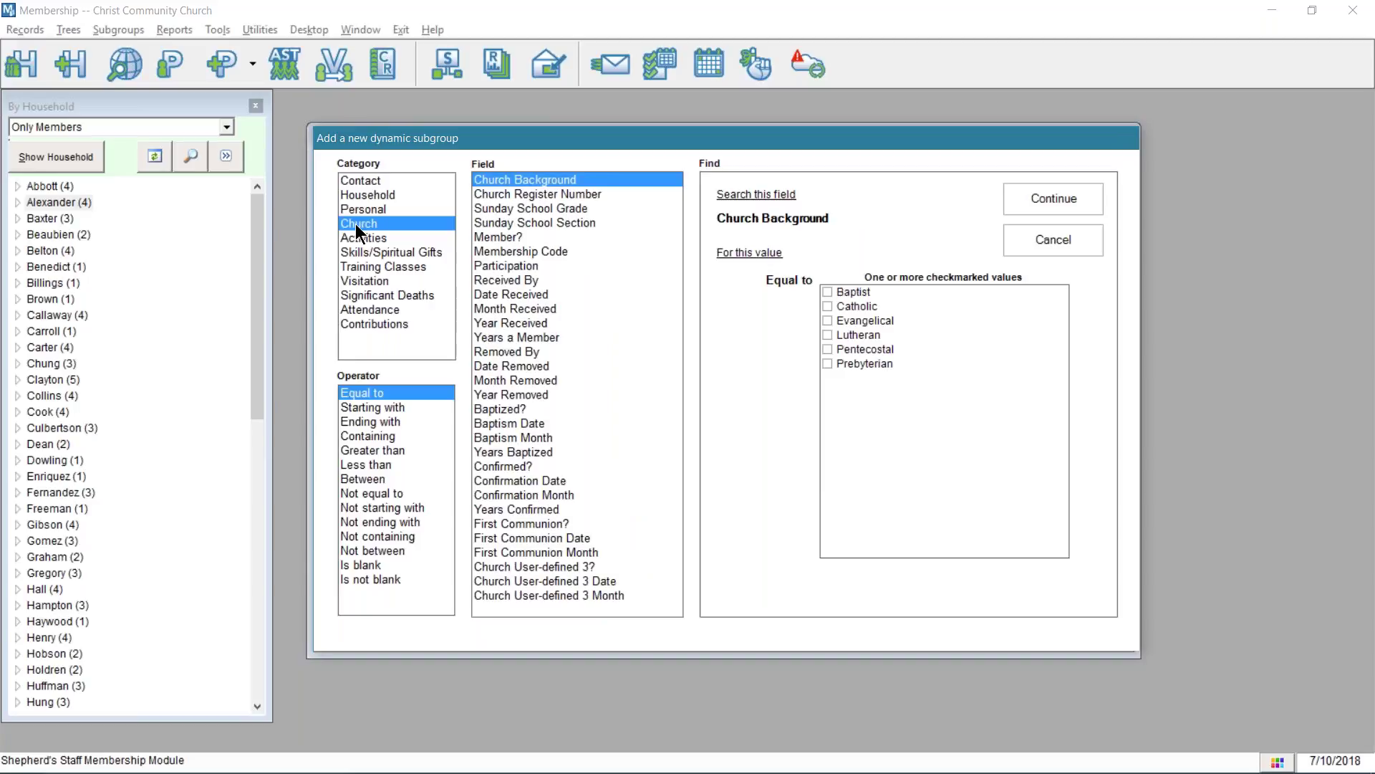
pyautogui.click(356, 225)
pyautogui.click(515, 237)
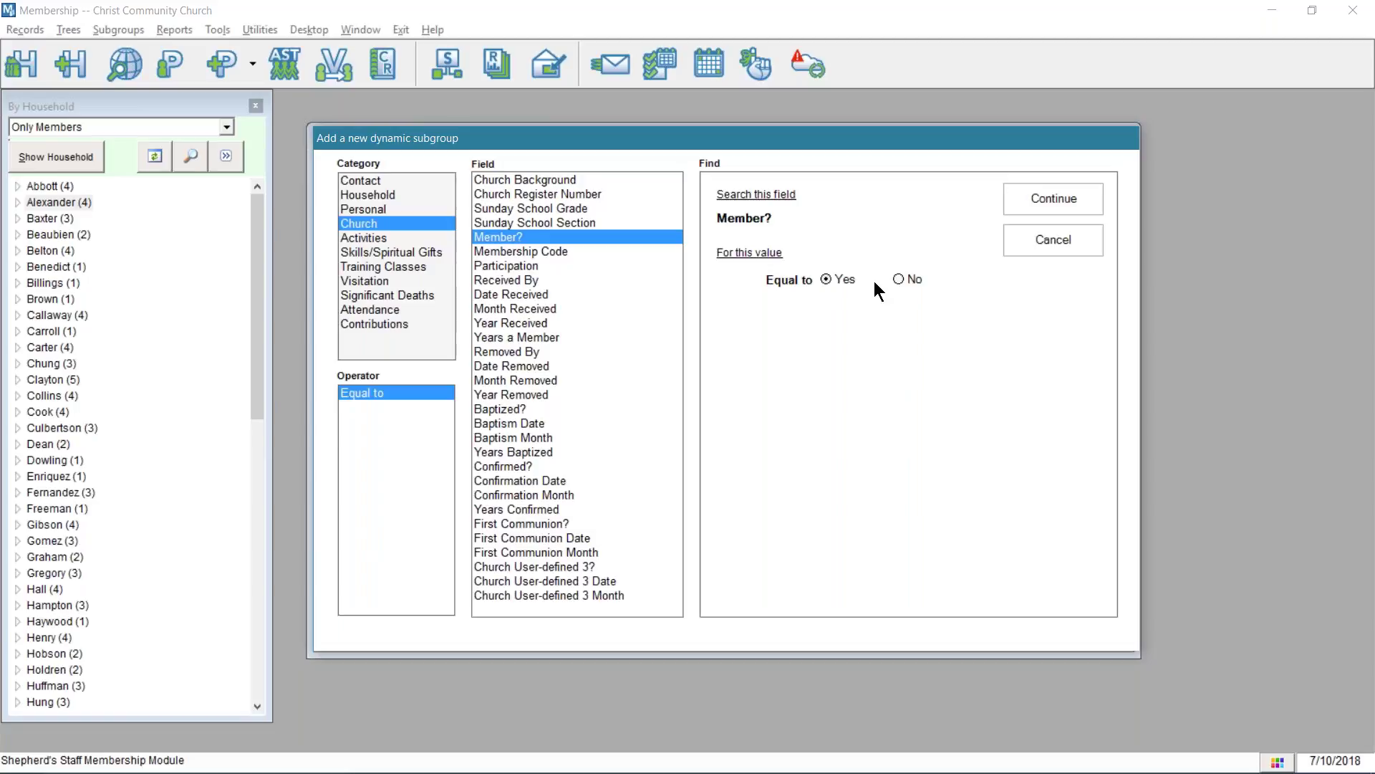
pyautogui.click(1083, 192)
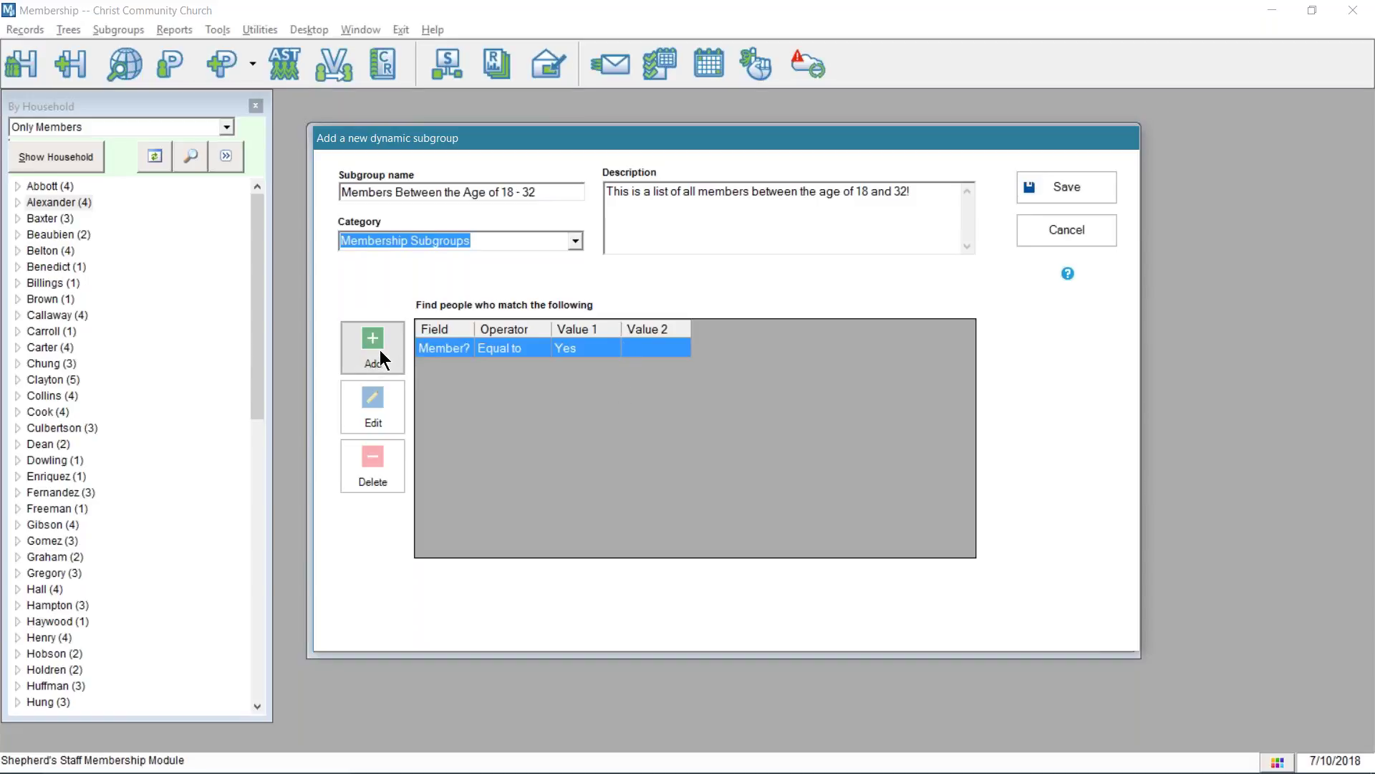
# - Add a Personal criterion: Age (as of today) Between 18 and 32
pyautogui.click(384, 356)
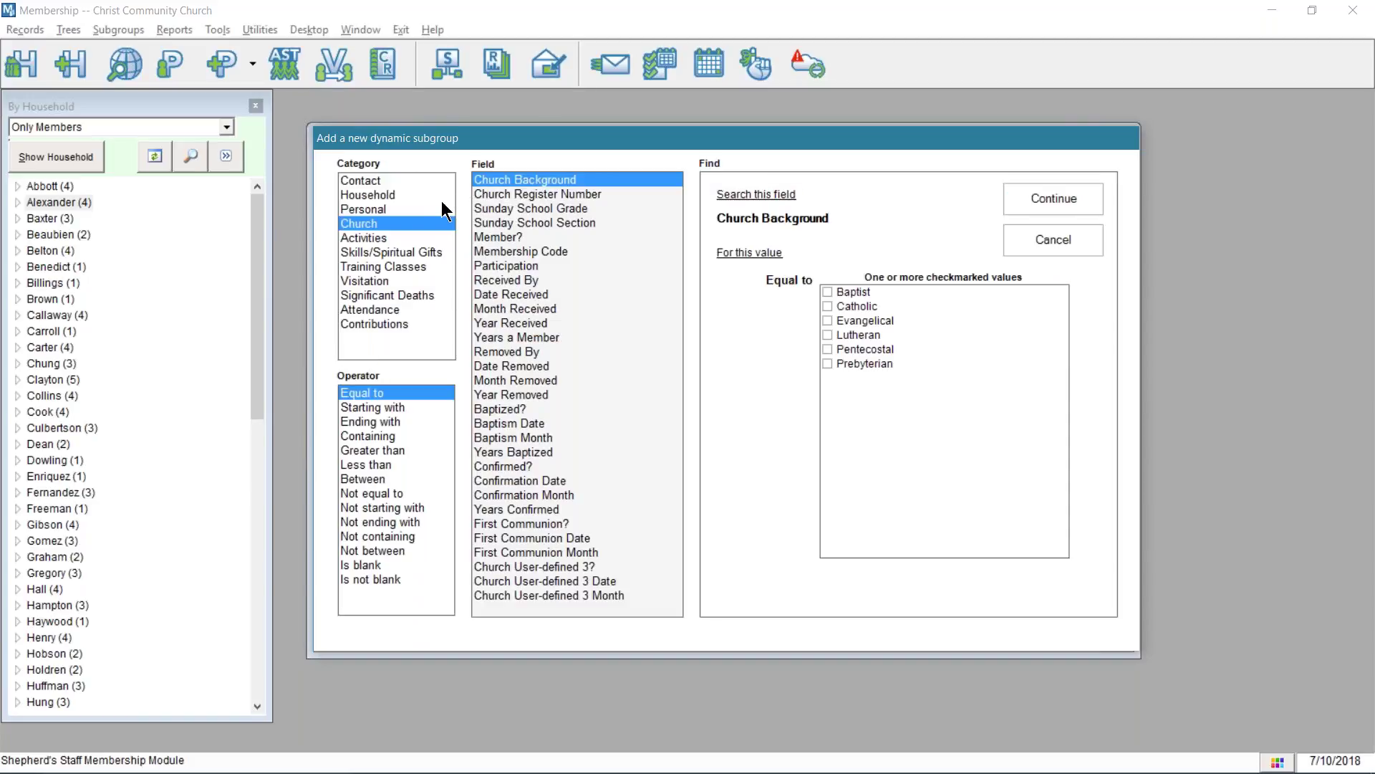
pyautogui.click(379, 210)
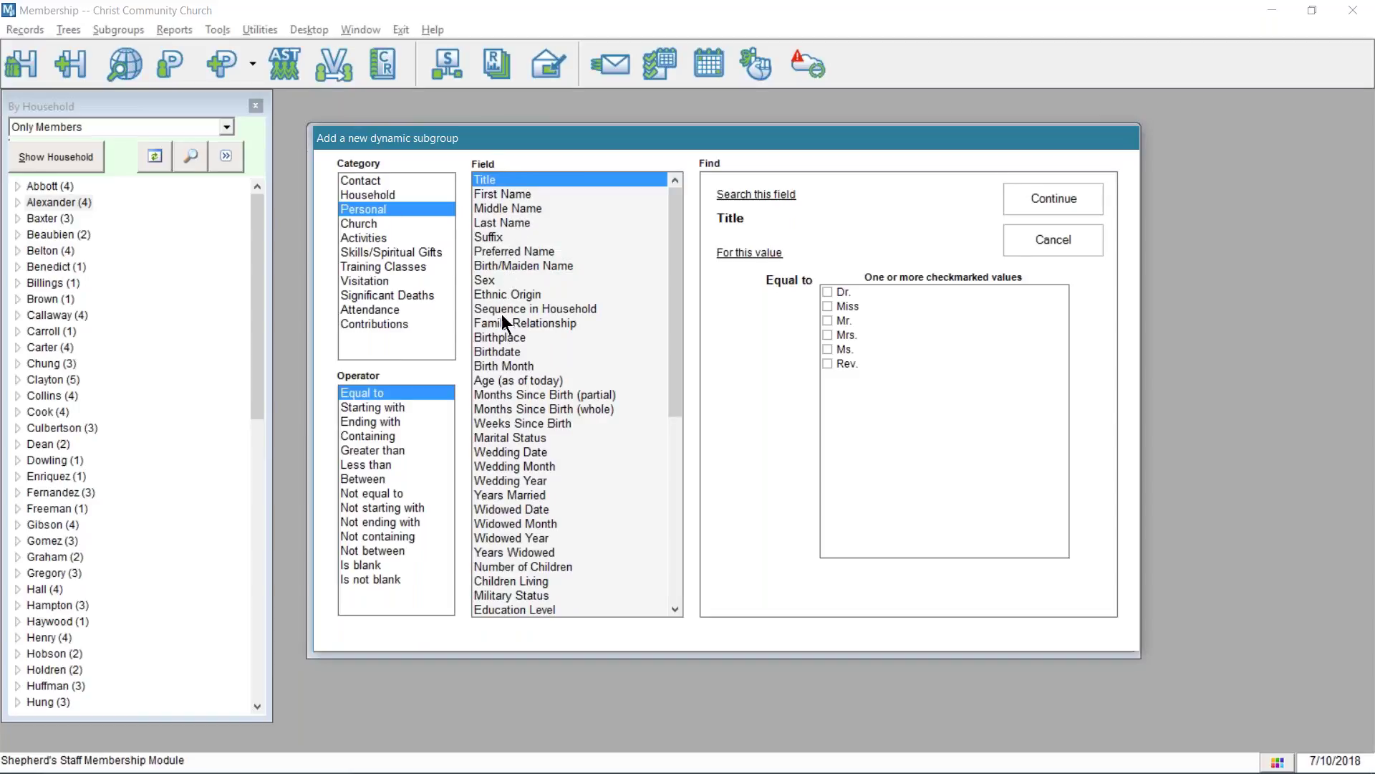
pyautogui.click(510, 382)
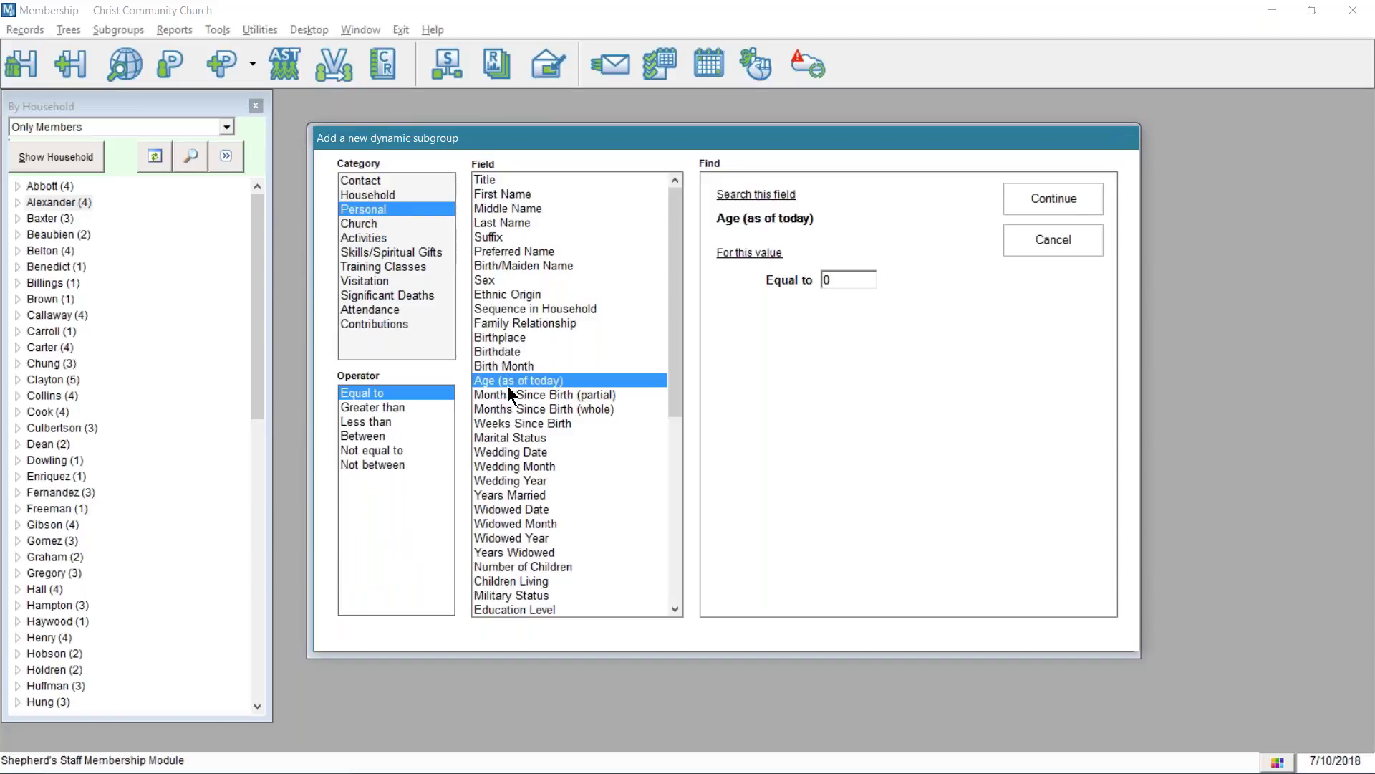
pyautogui.click(365, 436)
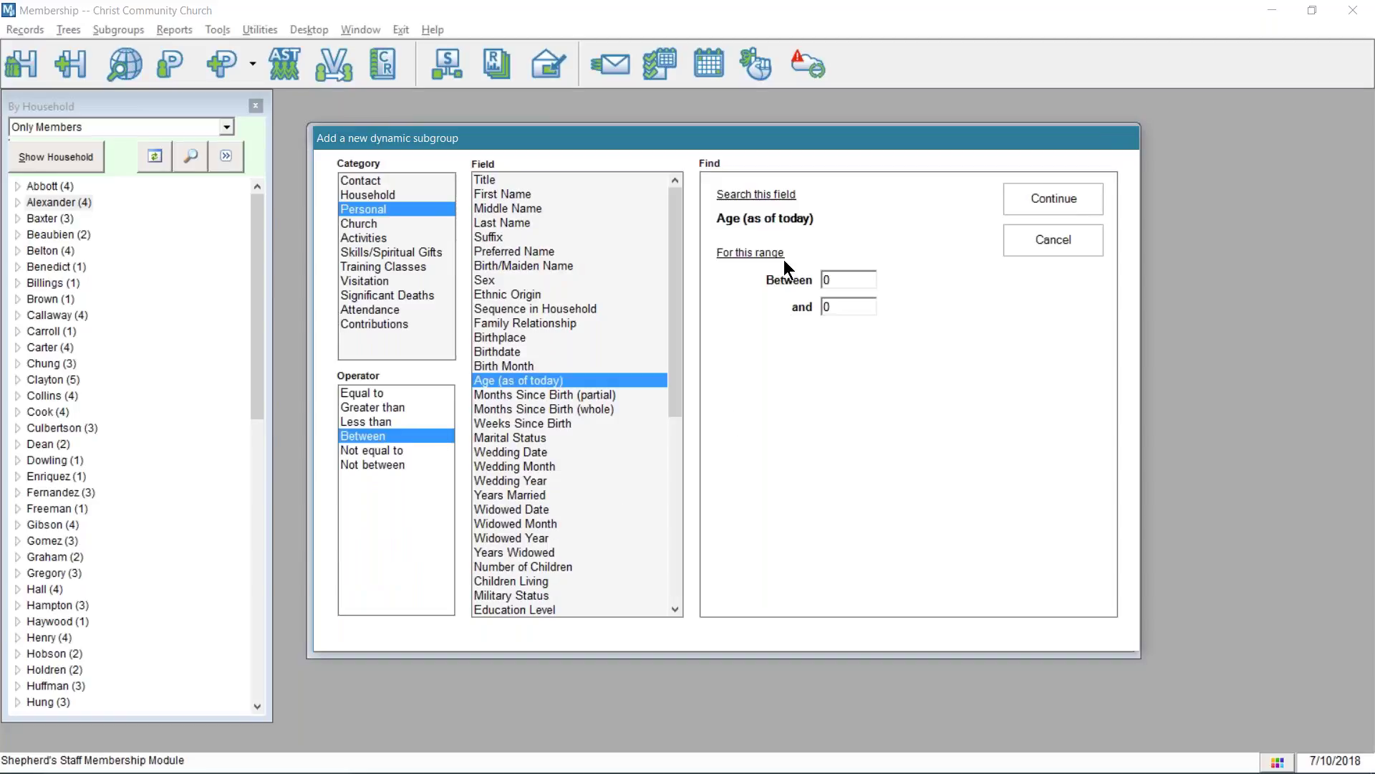
pyautogui.doubleClick(835, 279)
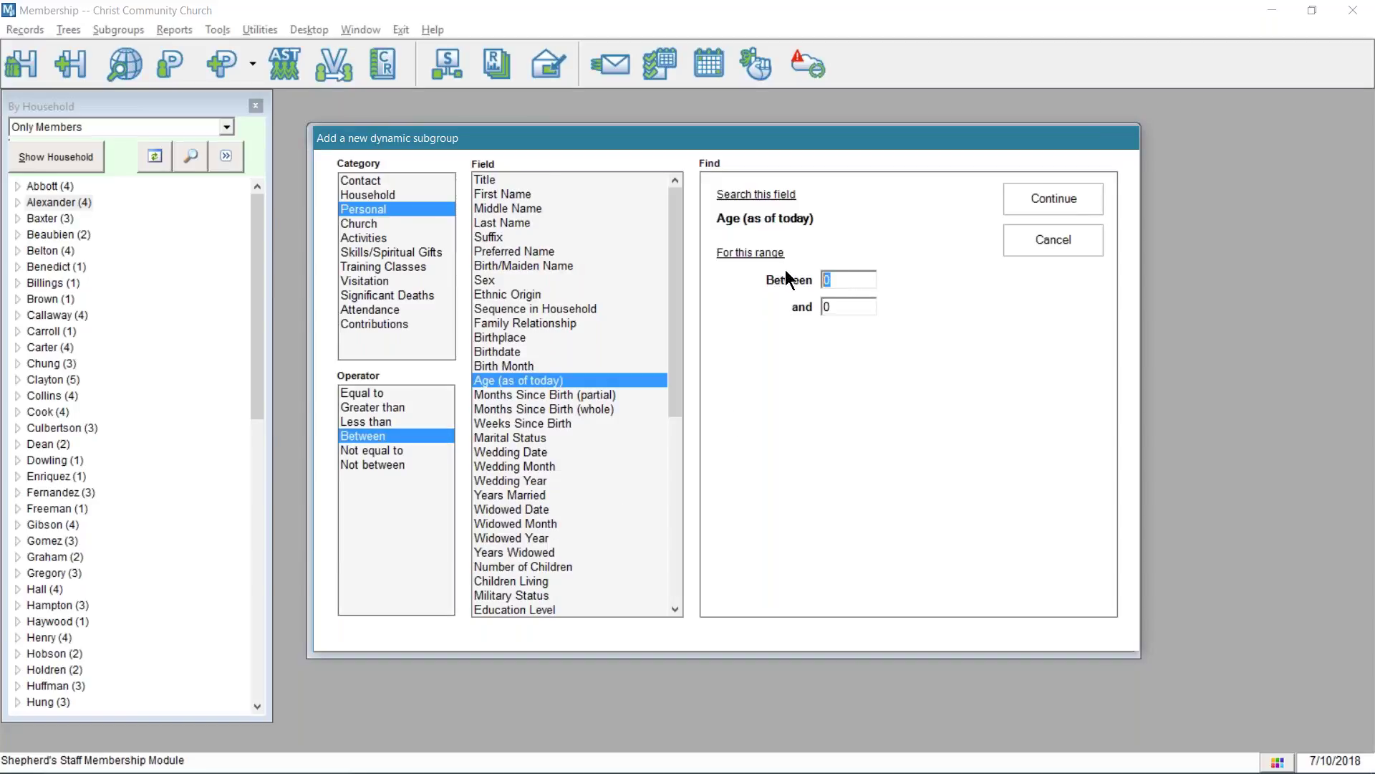
pyautogui.write('18')
pyautogui.press('BackSpace')
pyautogui.write('32')
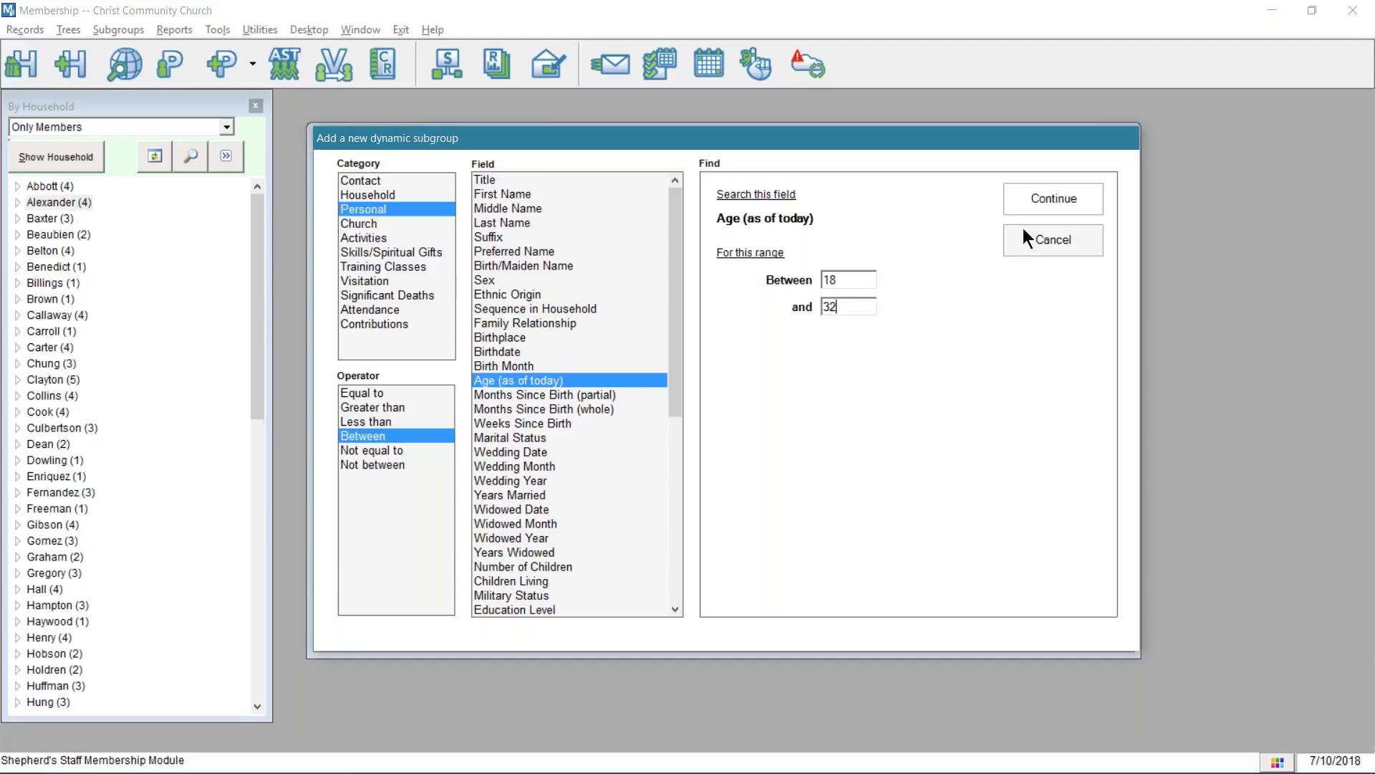
pyautogui.click(1032, 194)
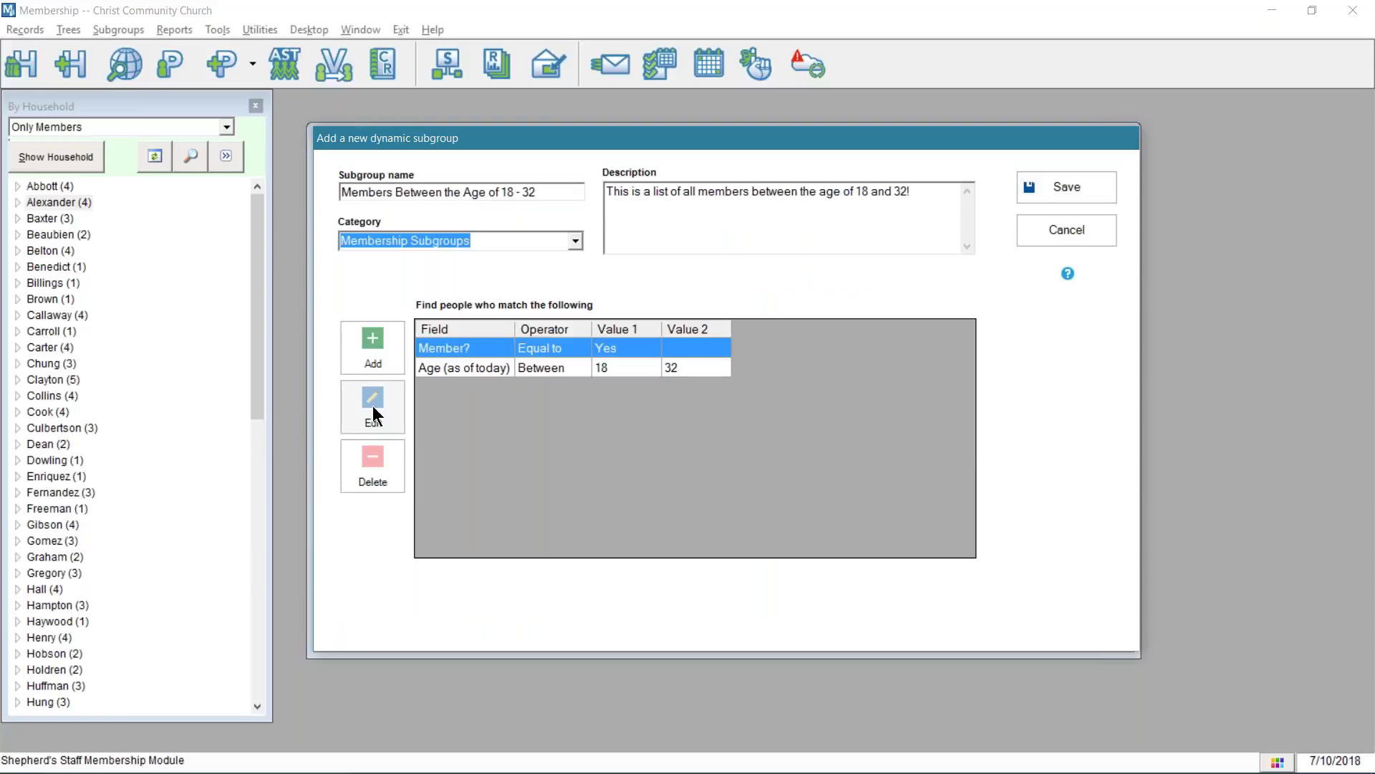
pyautogui.click(463, 369)
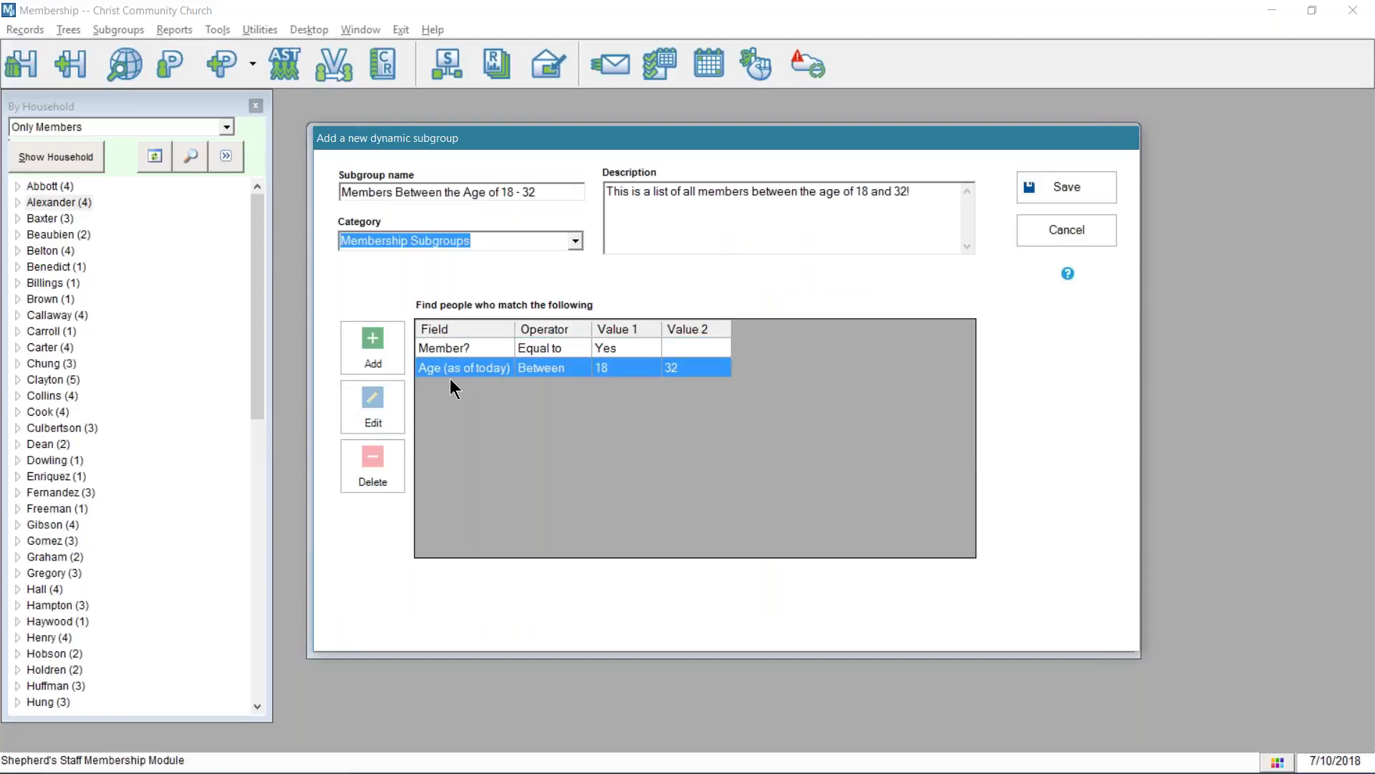
pyautogui.click(372, 408)
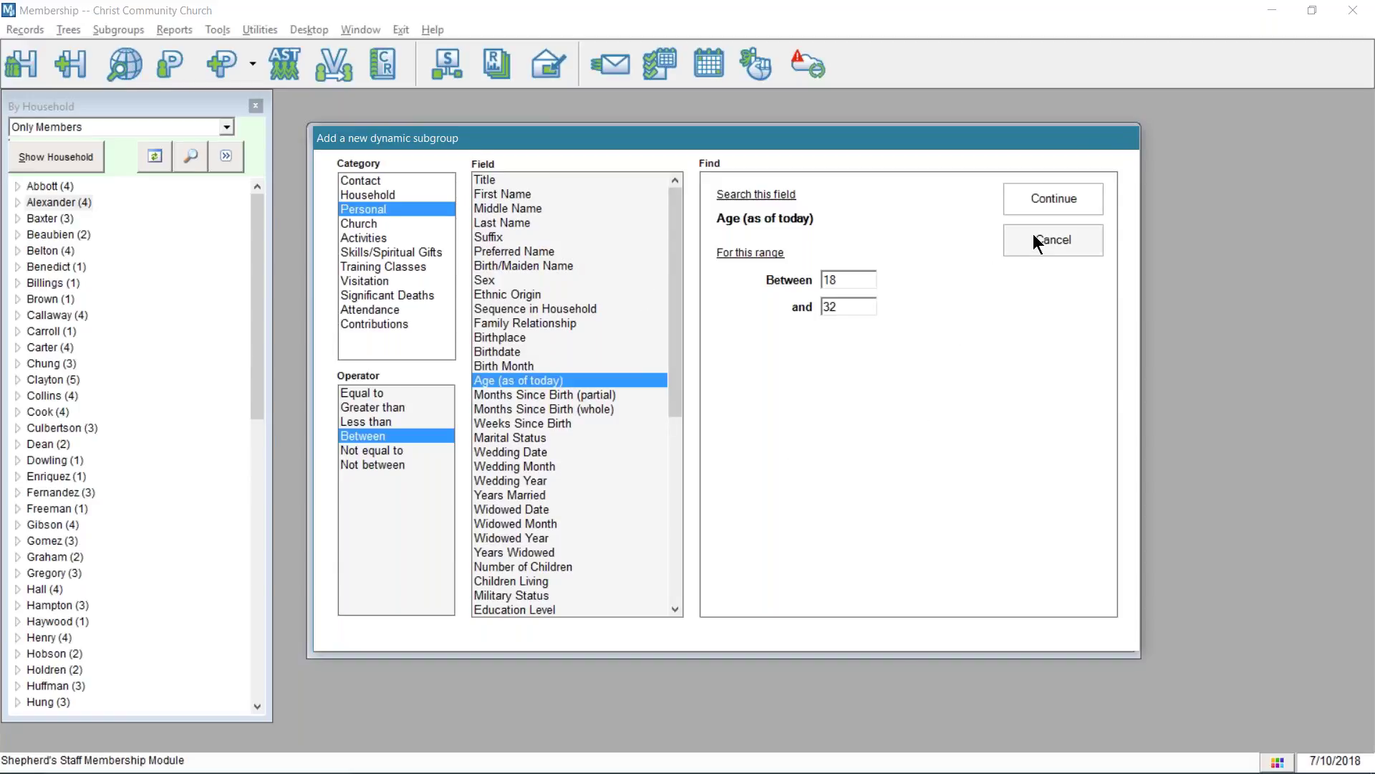
pyautogui.click(1039, 206)
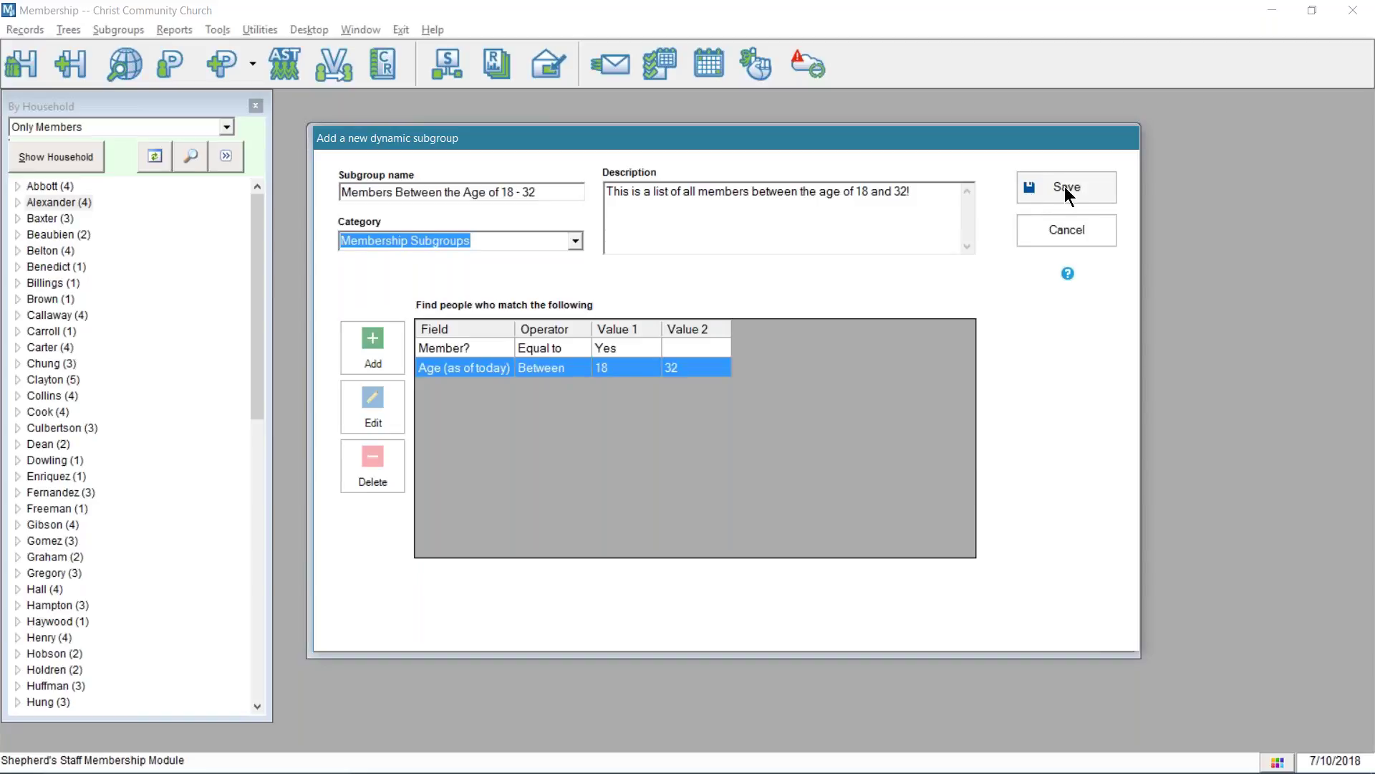
# - Save the 18 - 32 subgroup, select it in the list, and count it: 38 people, 28 households
pyautogui.click(1066, 189)
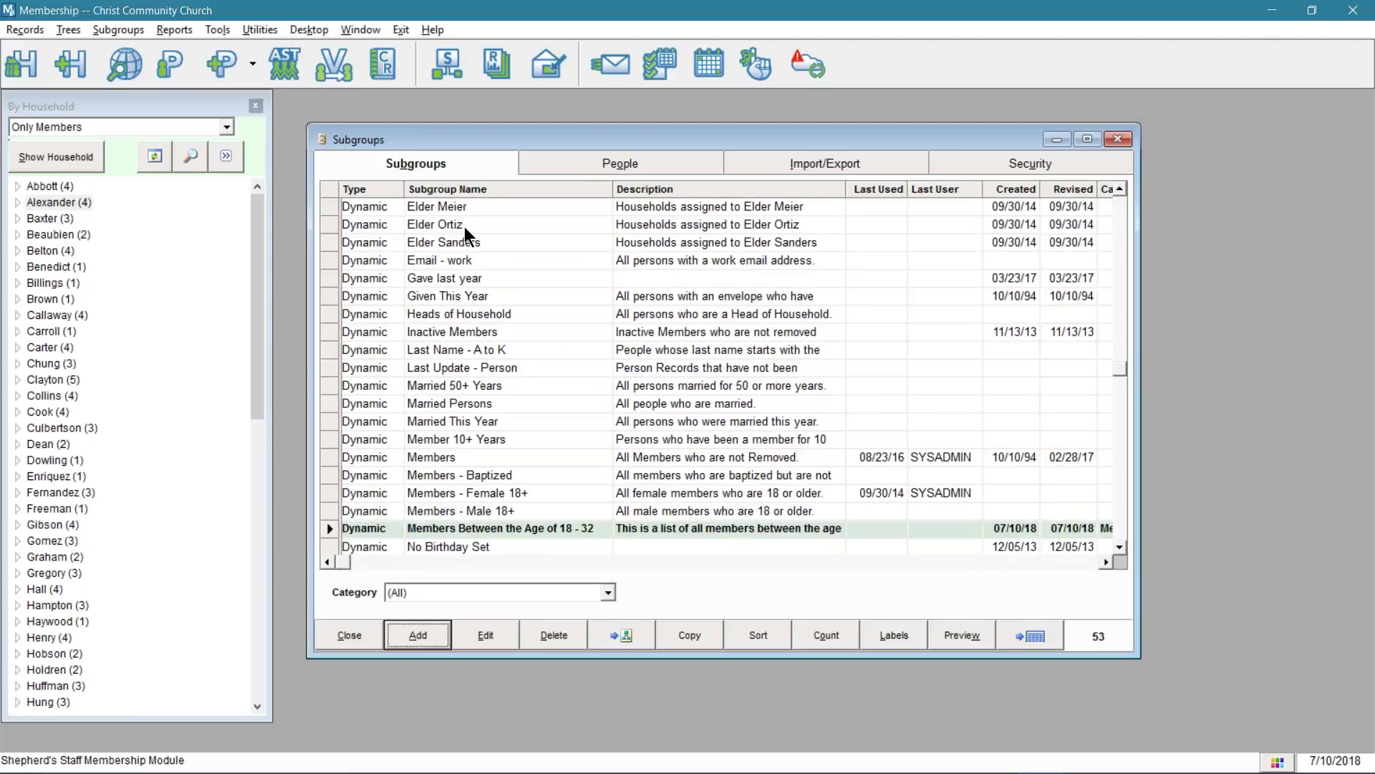
pyautogui.click(382, 529)
pyautogui.scroll(-2, 502, 501)
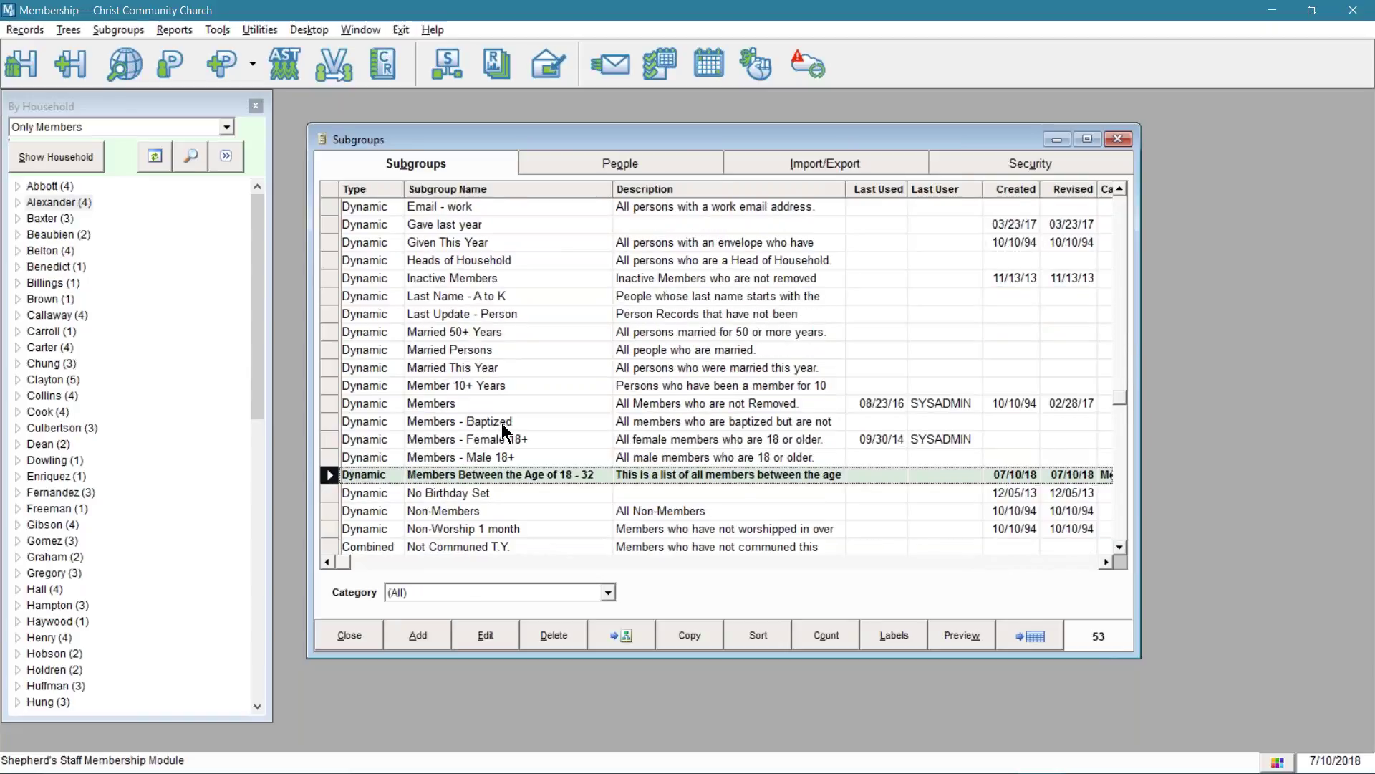
pyautogui.click(813, 634)
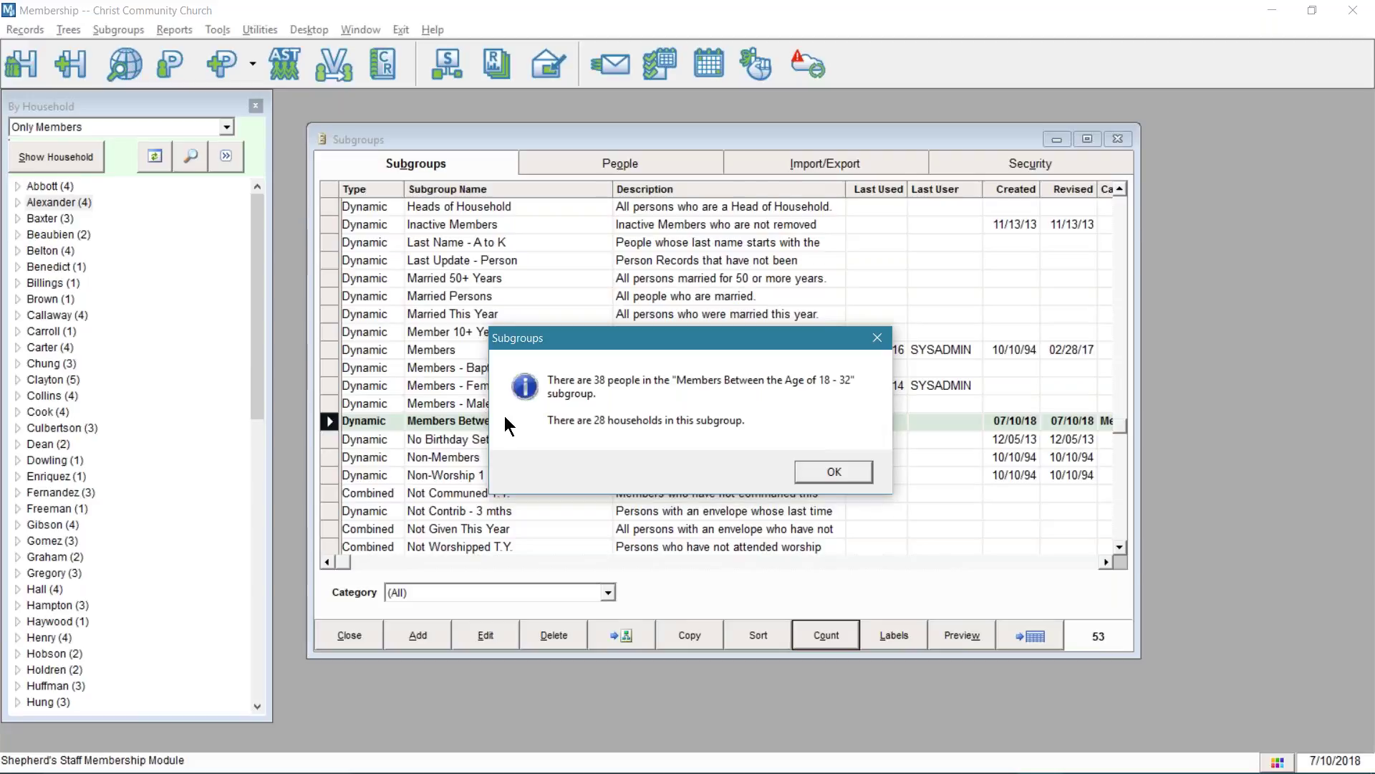
pyautogui.click(832, 472)
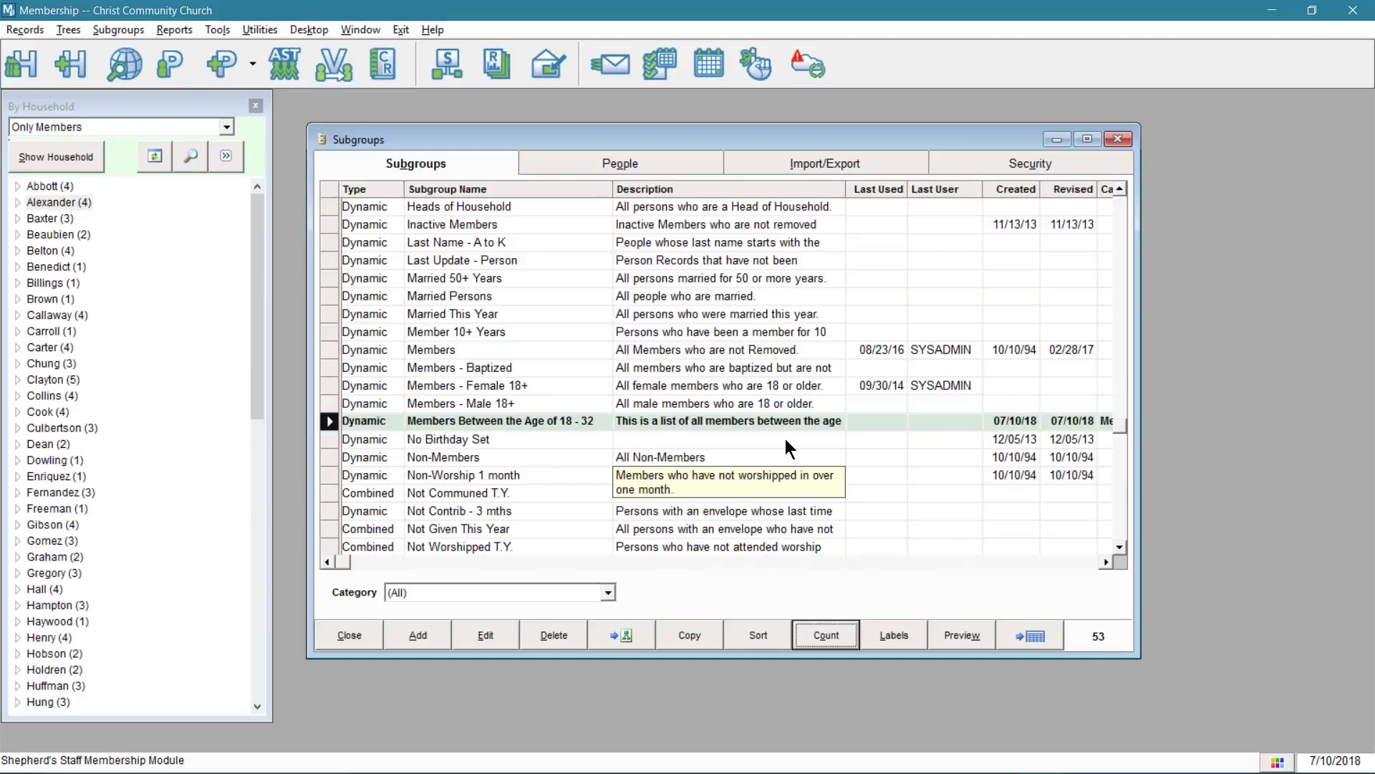
# - List the subgroup's 38 people and browse through several individuals' records
pyautogui.click(614, 165)
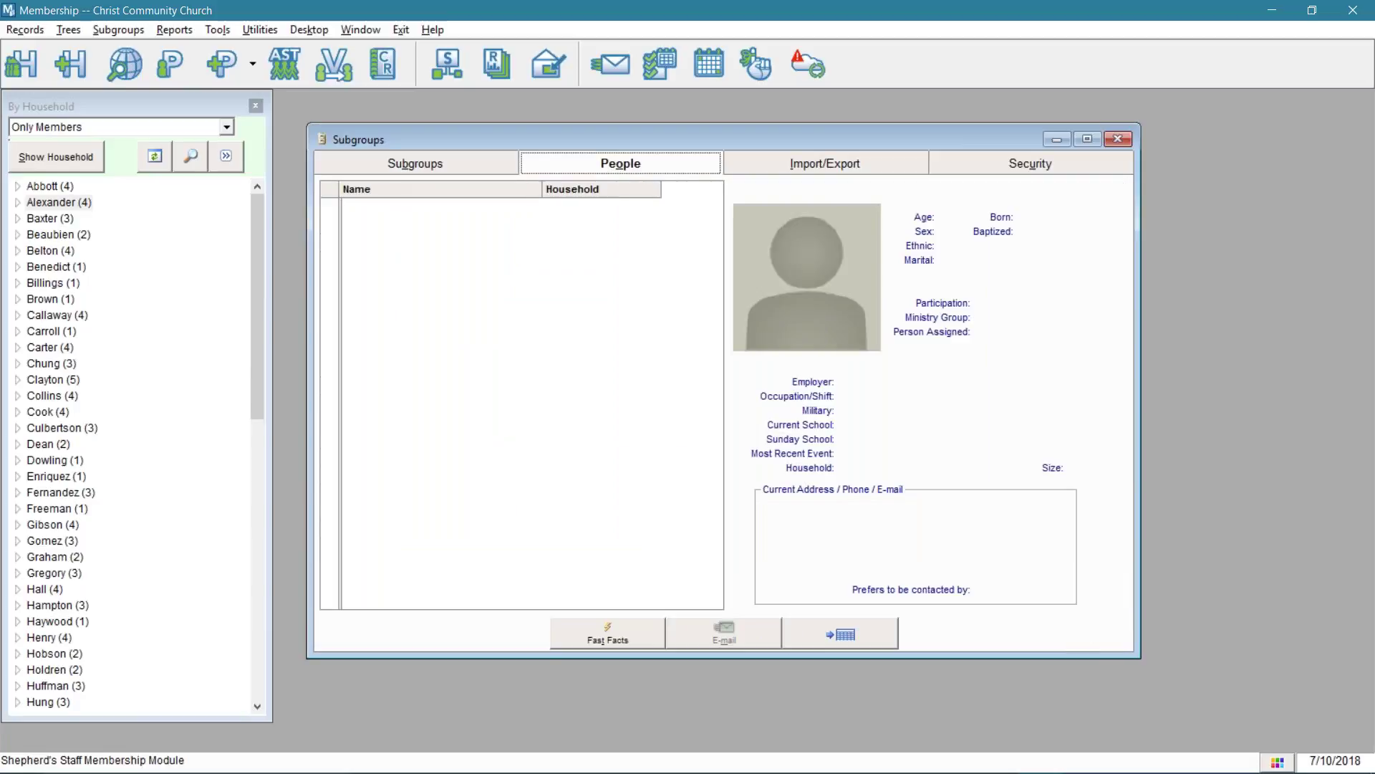
pyautogui.click(428, 221)
pyautogui.click(431, 239)
pyautogui.click(429, 276)
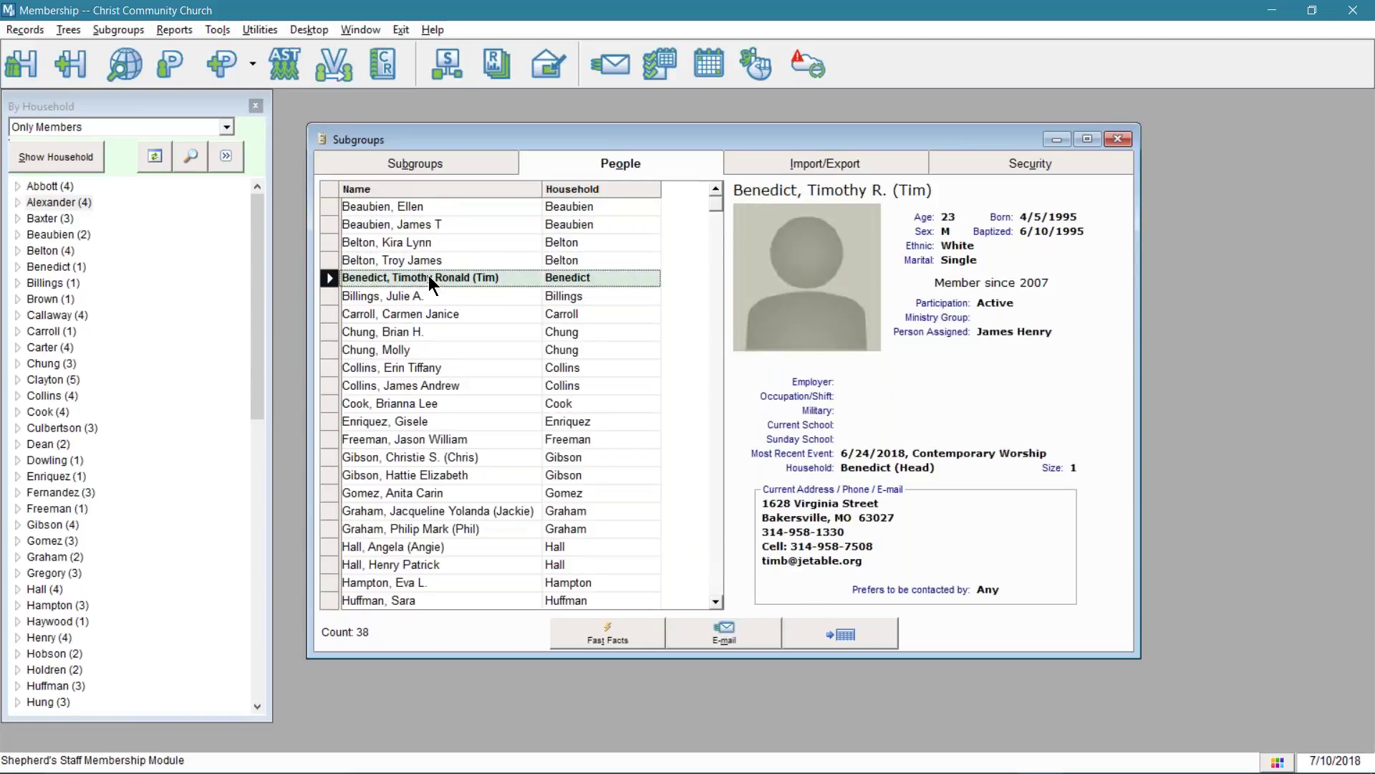
pyautogui.click(434, 367)
pyautogui.click(446, 458)
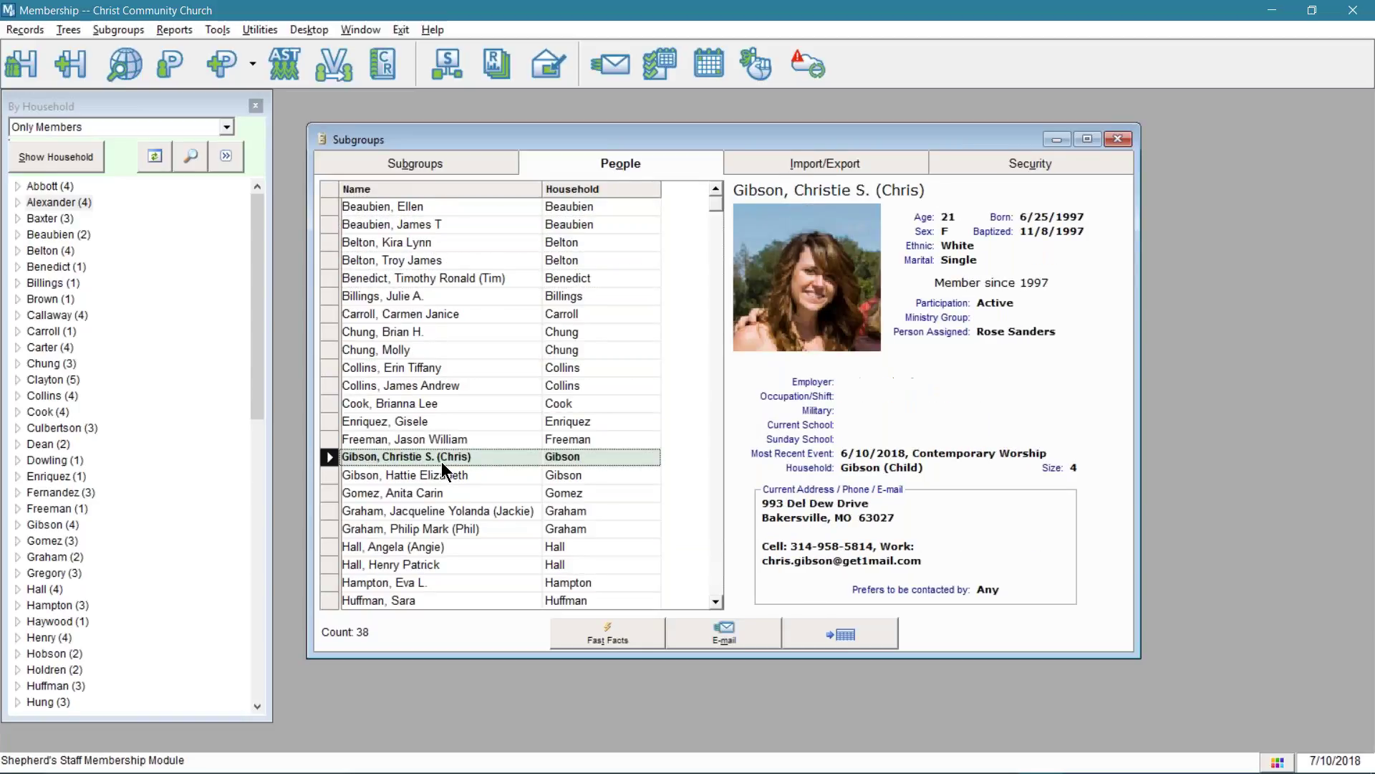
pyautogui.click(441, 467)
pyautogui.press('Down')
pyautogui.press('Down')
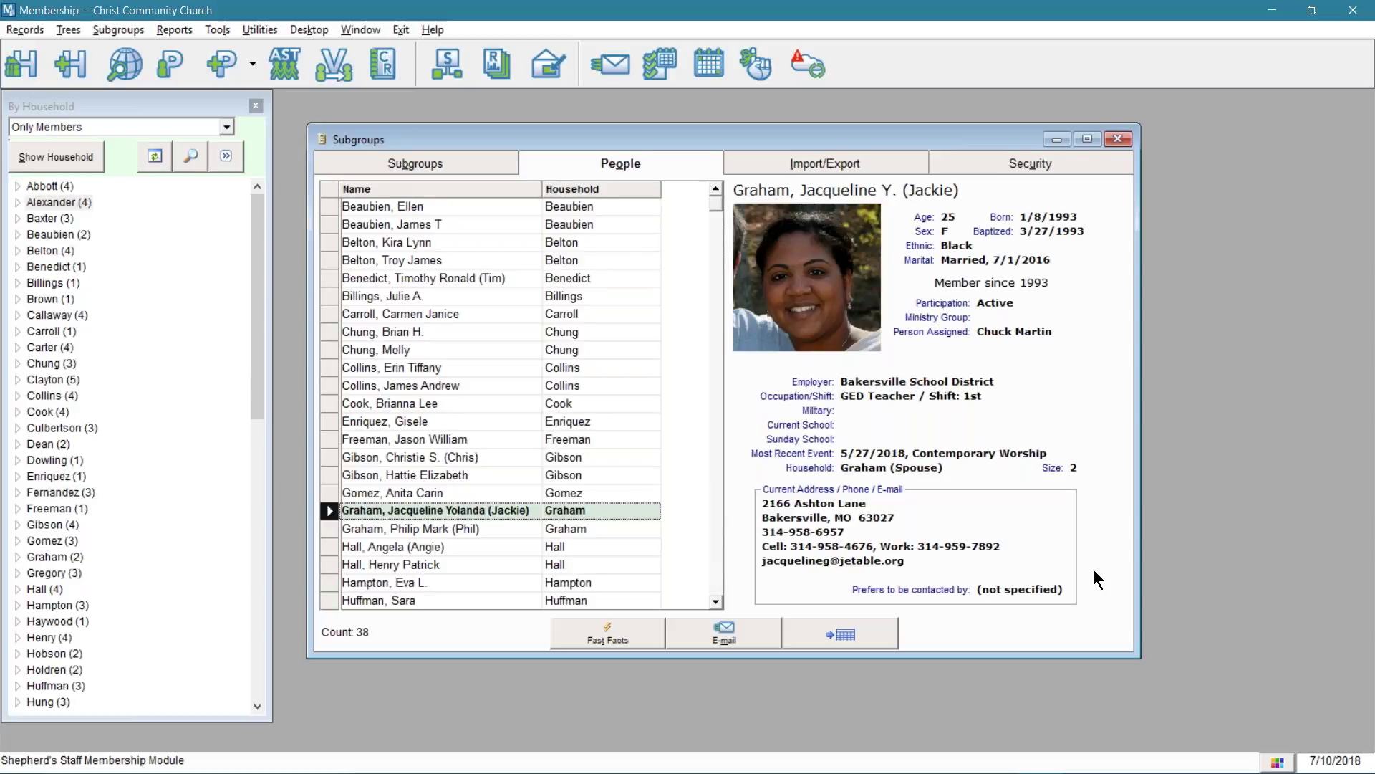
pyautogui.click(475, 529)
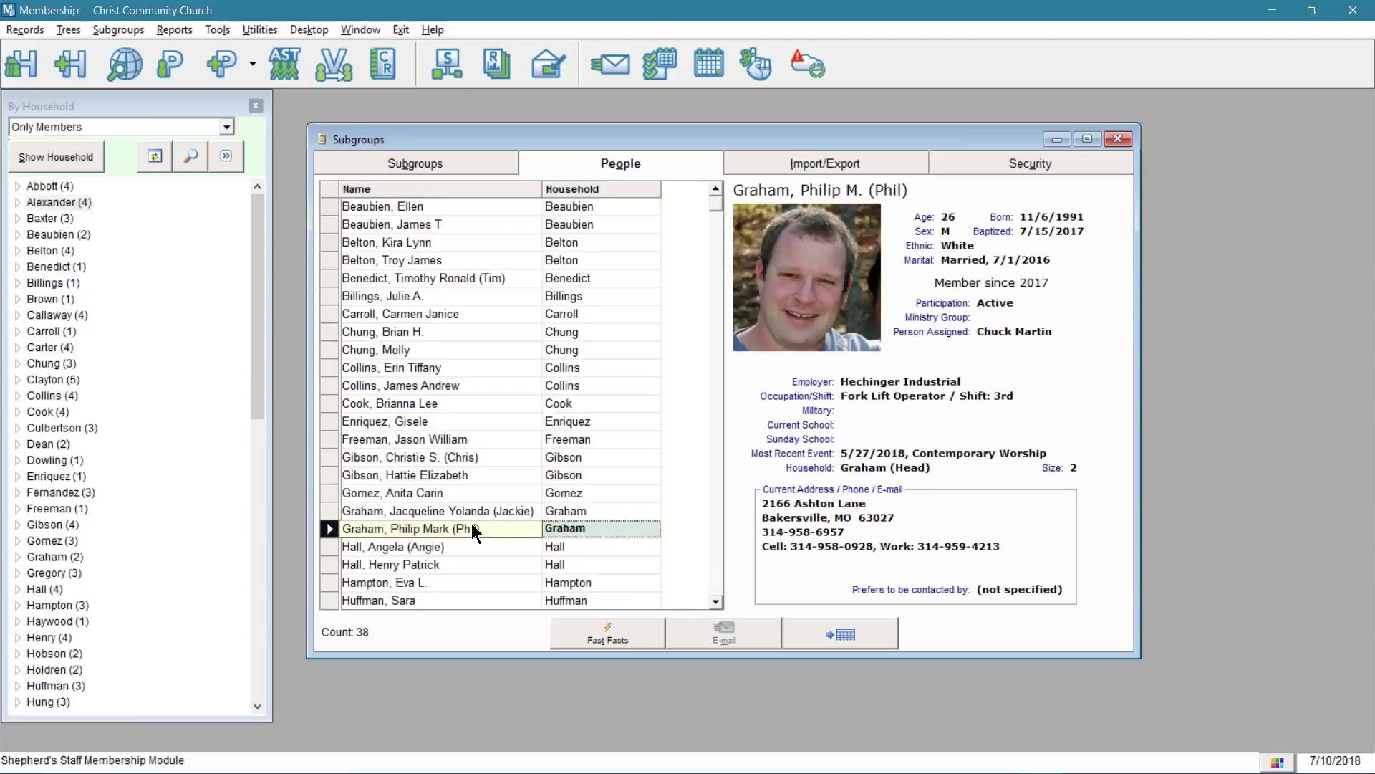
# - Check one person's Fast Facts summary, then export the people list to Excel
pyautogui.click(617, 639)
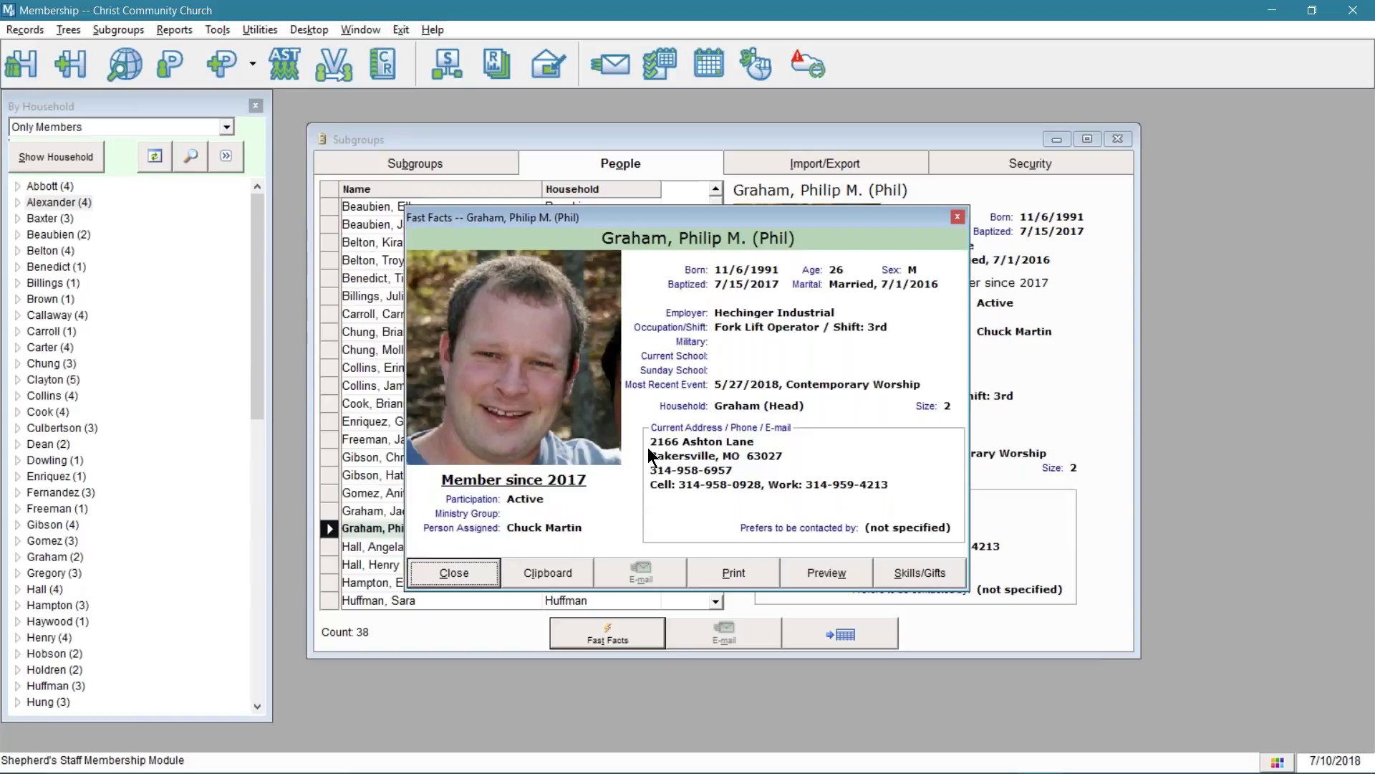
pyautogui.click(960, 222)
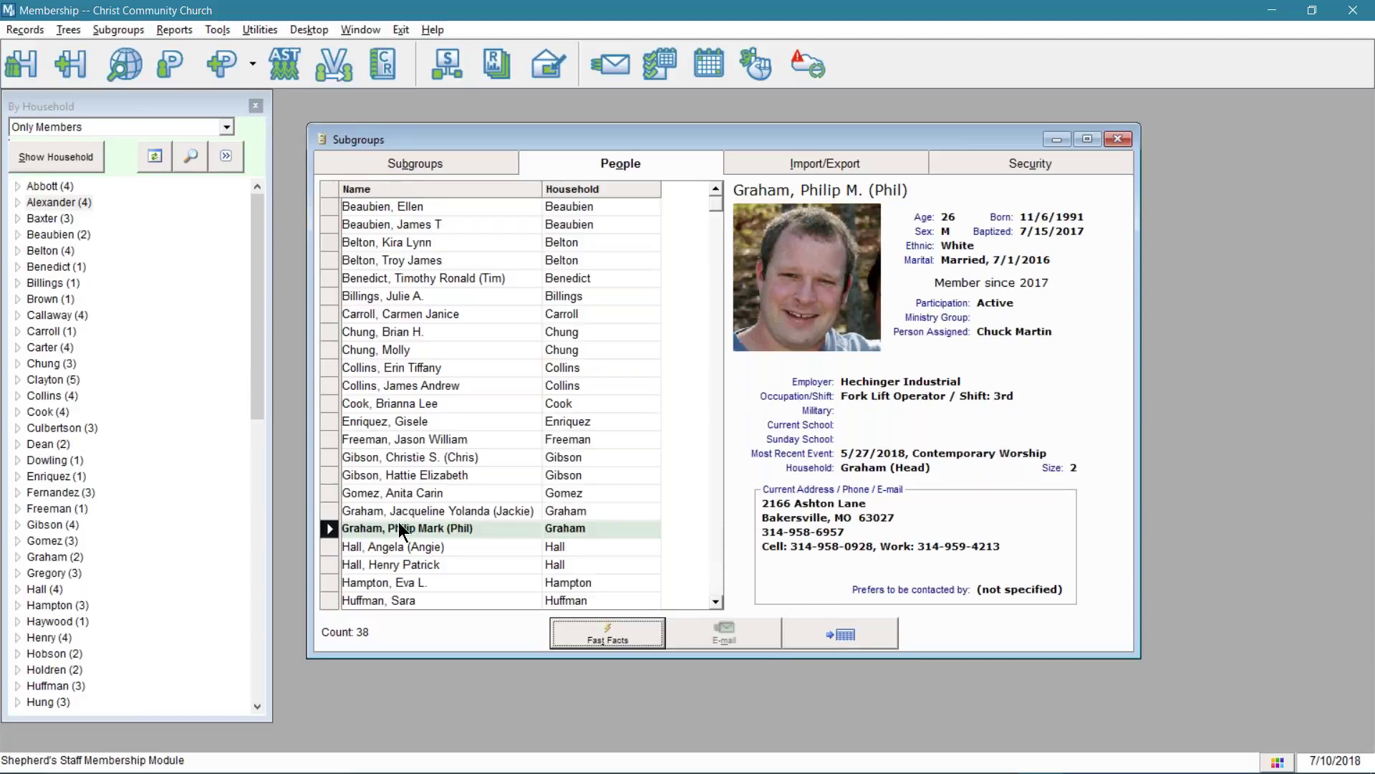
pyautogui.click(835, 634)
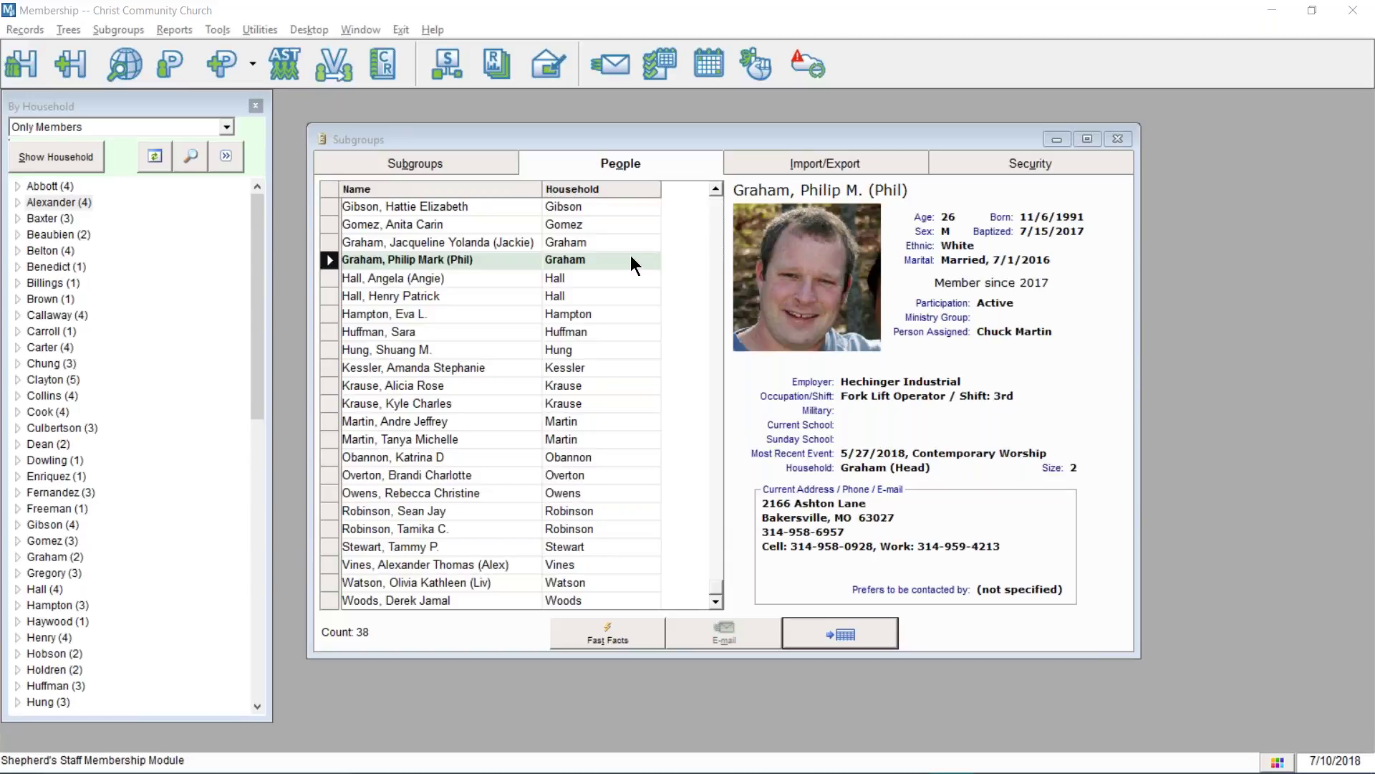
# - Maximize grd_300P.csv, autofit columns A and B, select A1:B39, and close without saving
pyautogui.moveTo(36, 274); pyautogui.dragTo(677, 4)
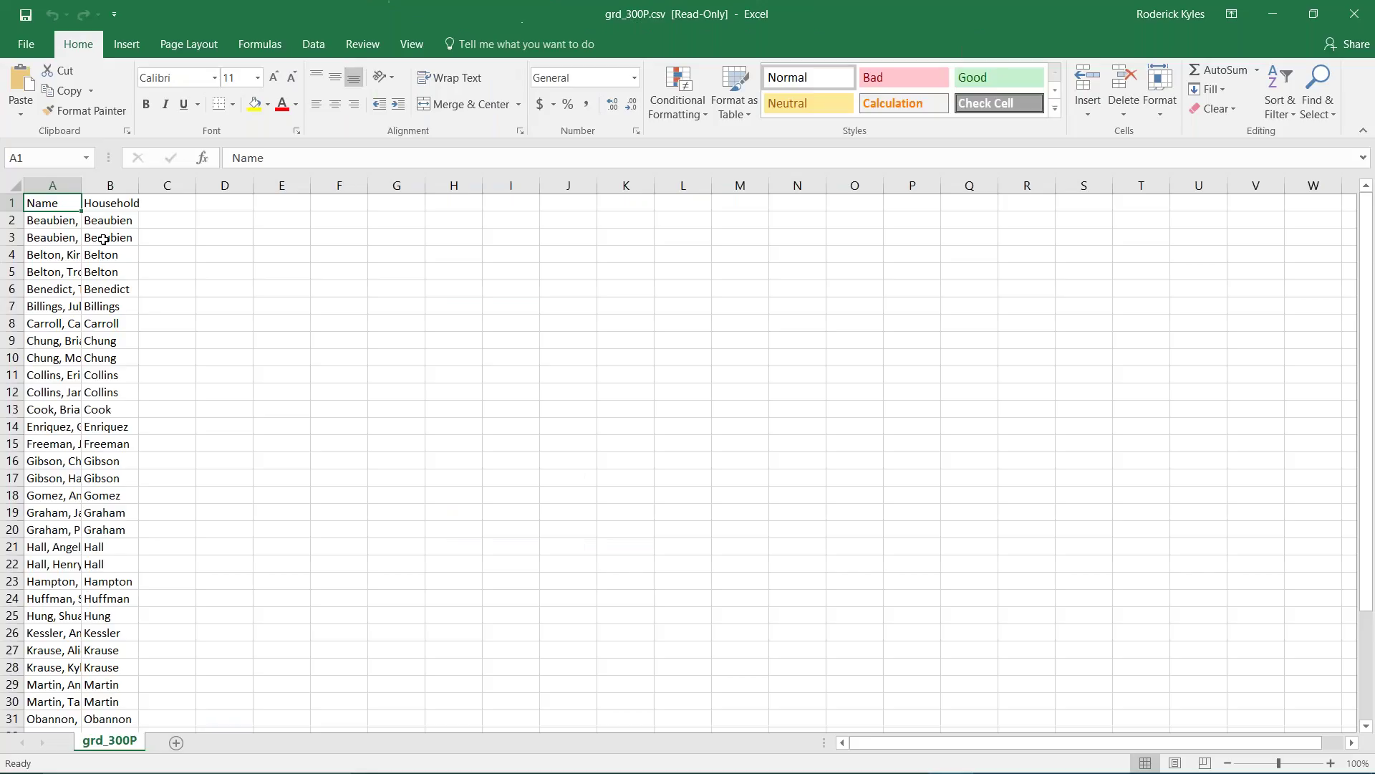
pyautogui.doubleClick(80, 186)
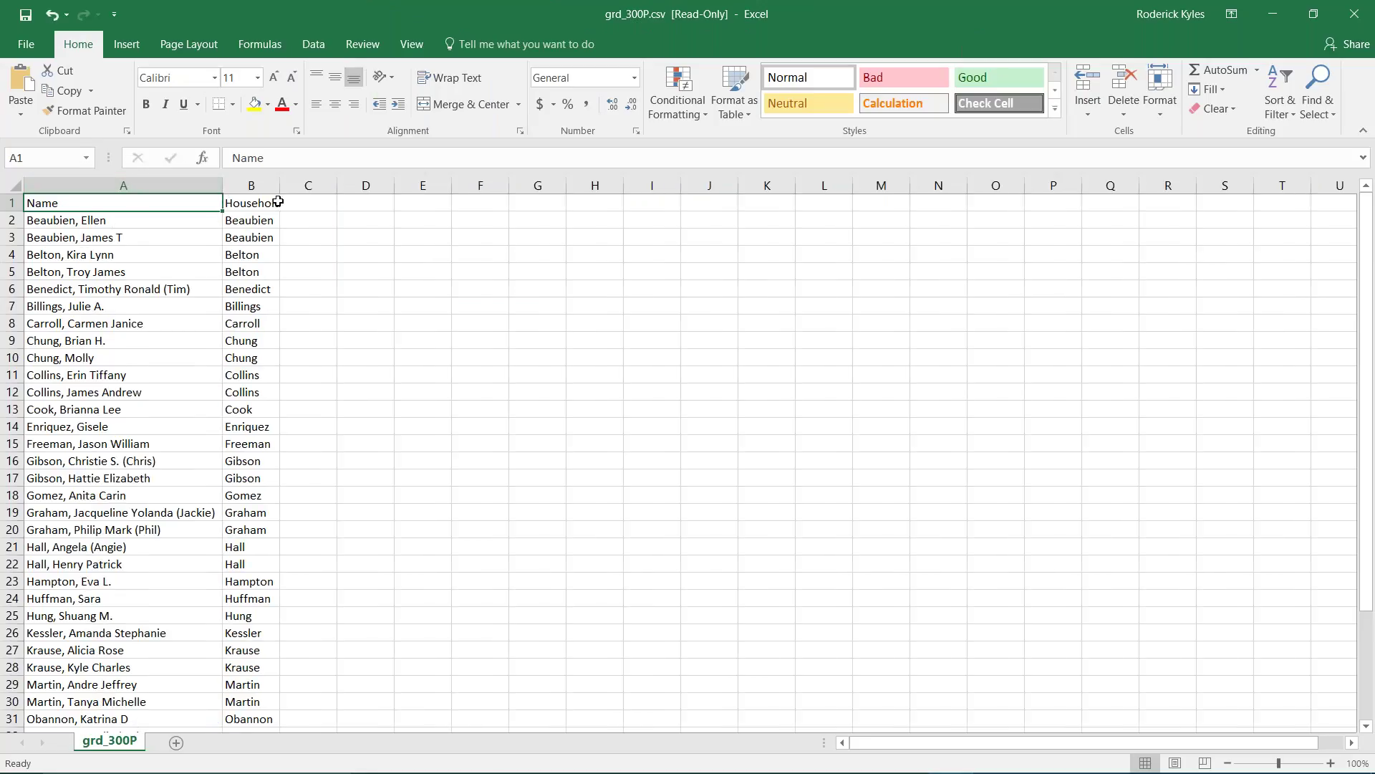
pyautogui.doubleClick(281, 185)
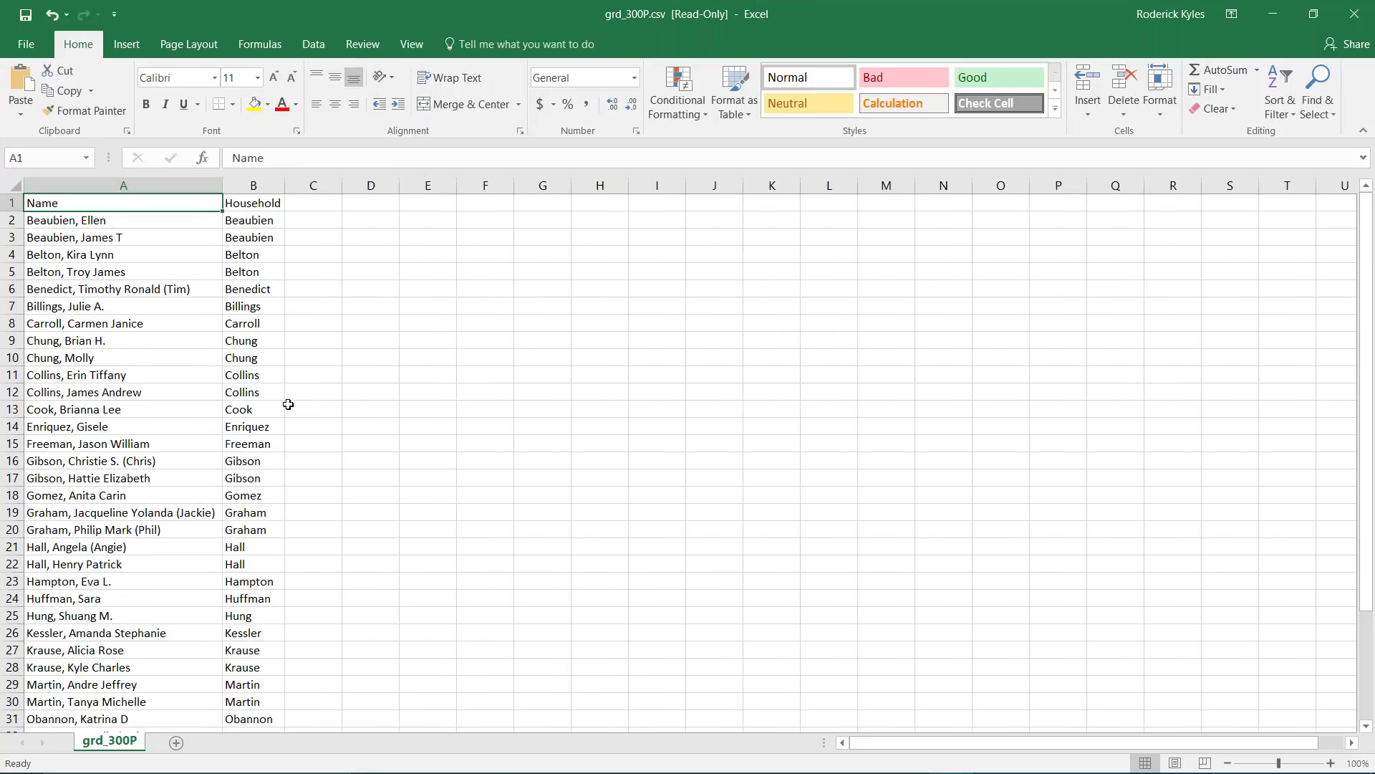
pyautogui.scroll(-6, 193, 402)
pyautogui.moveTo(267, 551); pyautogui.dragTo(129, 193)
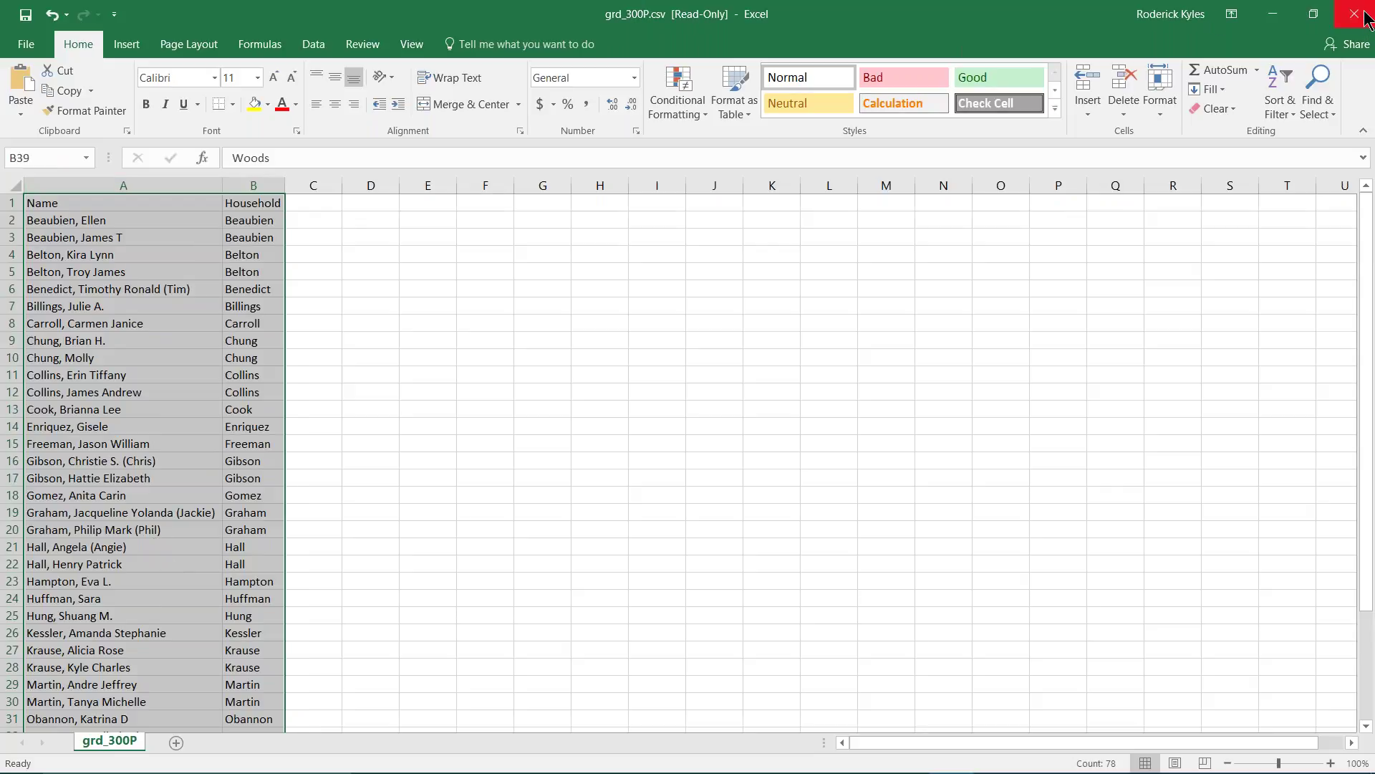
pyautogui.click(1365, 16)
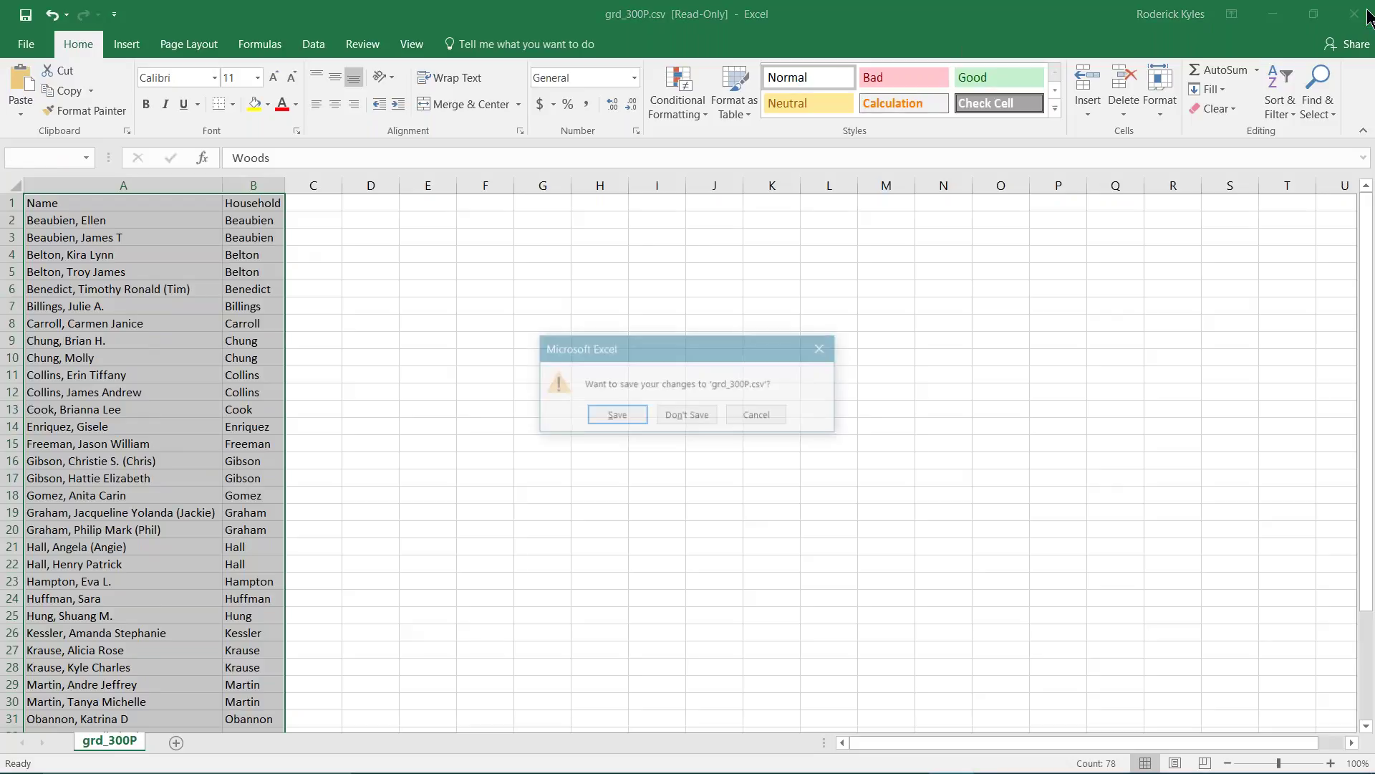
pyautogui.click(670, 417)
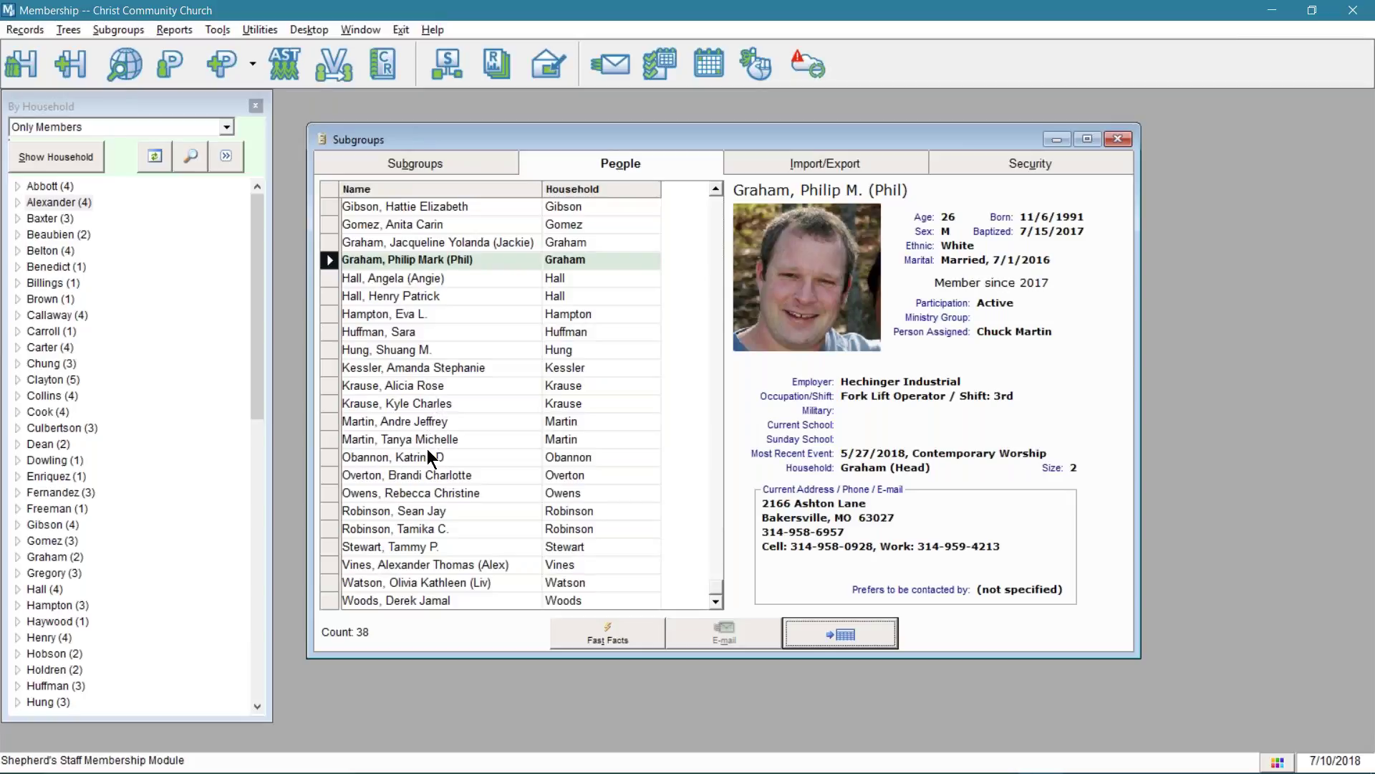
# - Go back to the subgroups list and preview the Members Between the Age of 18 - 32 report
pyautogui.click(377, 417)
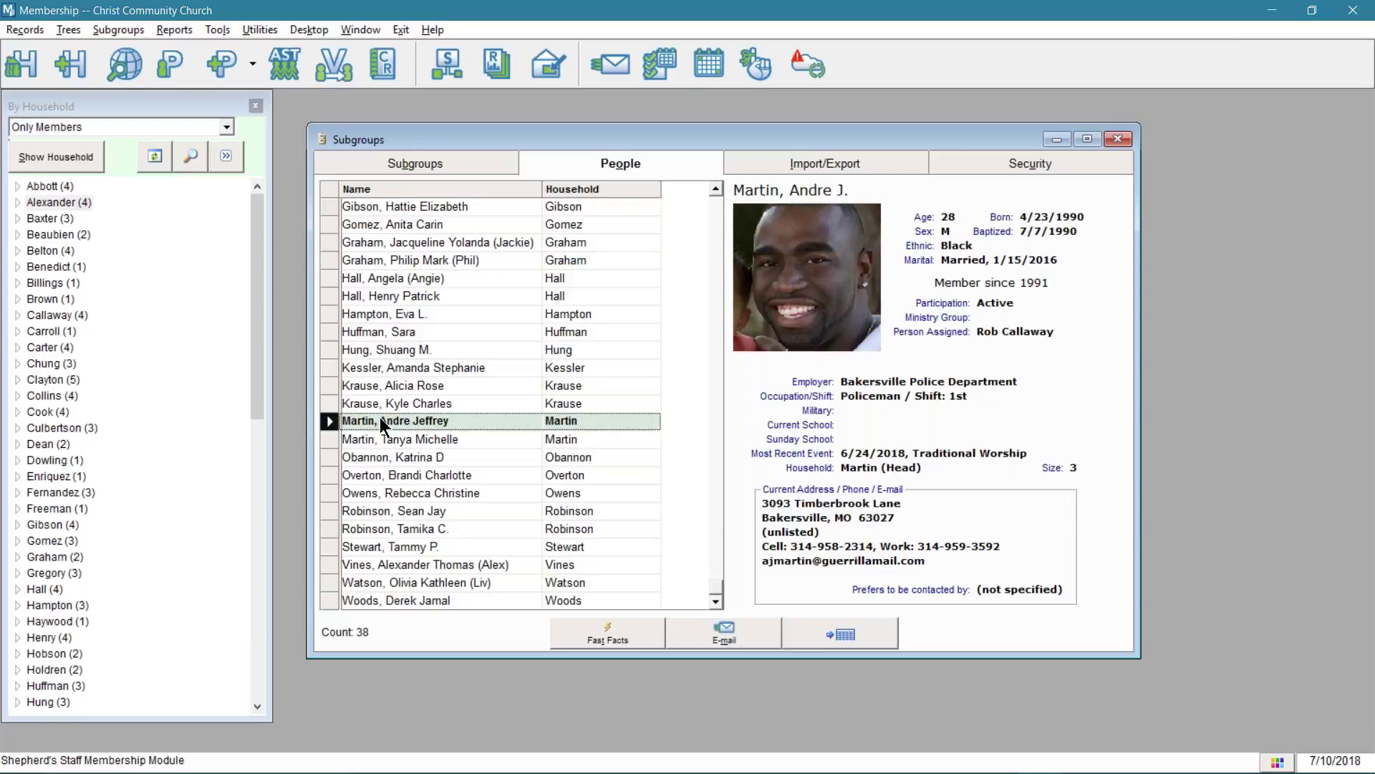
pyautogui.click(428, 165)
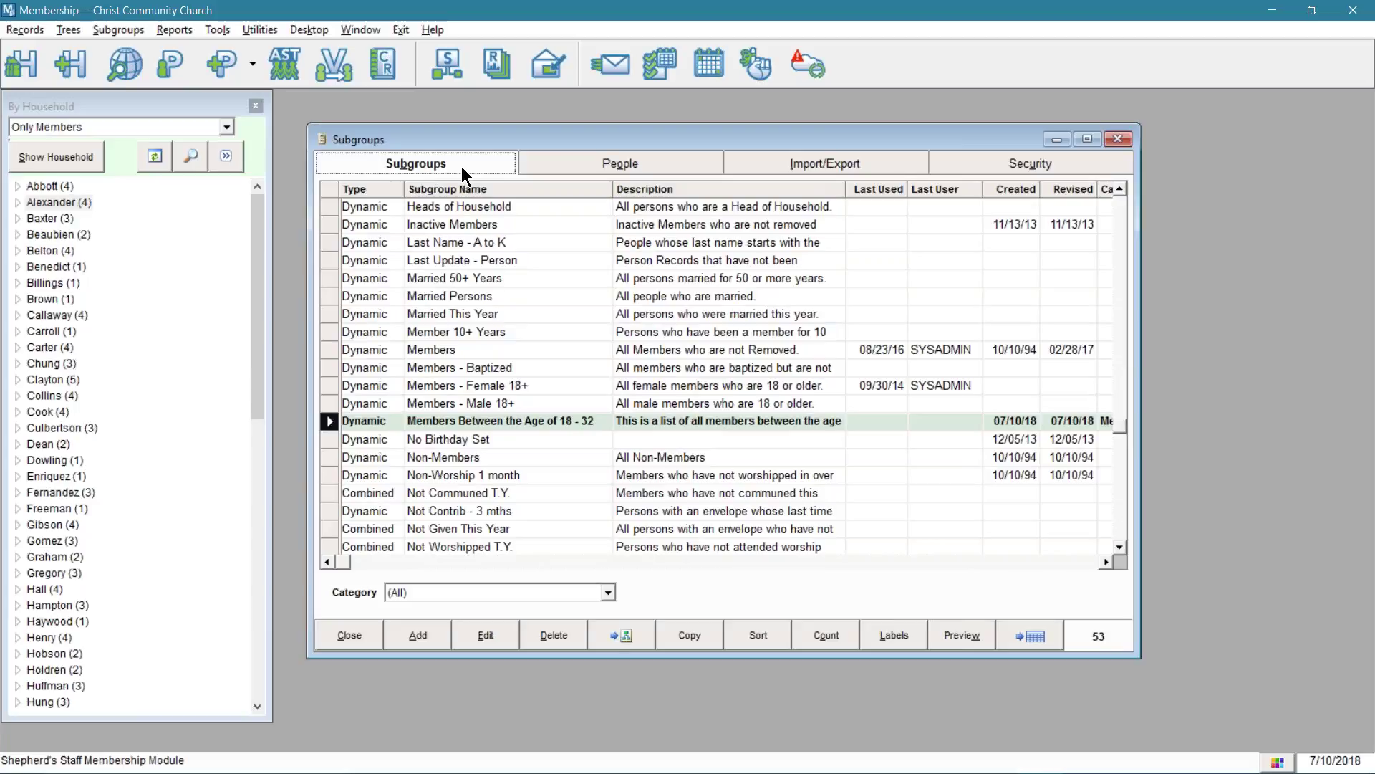
pyautogui.click(963, 636)
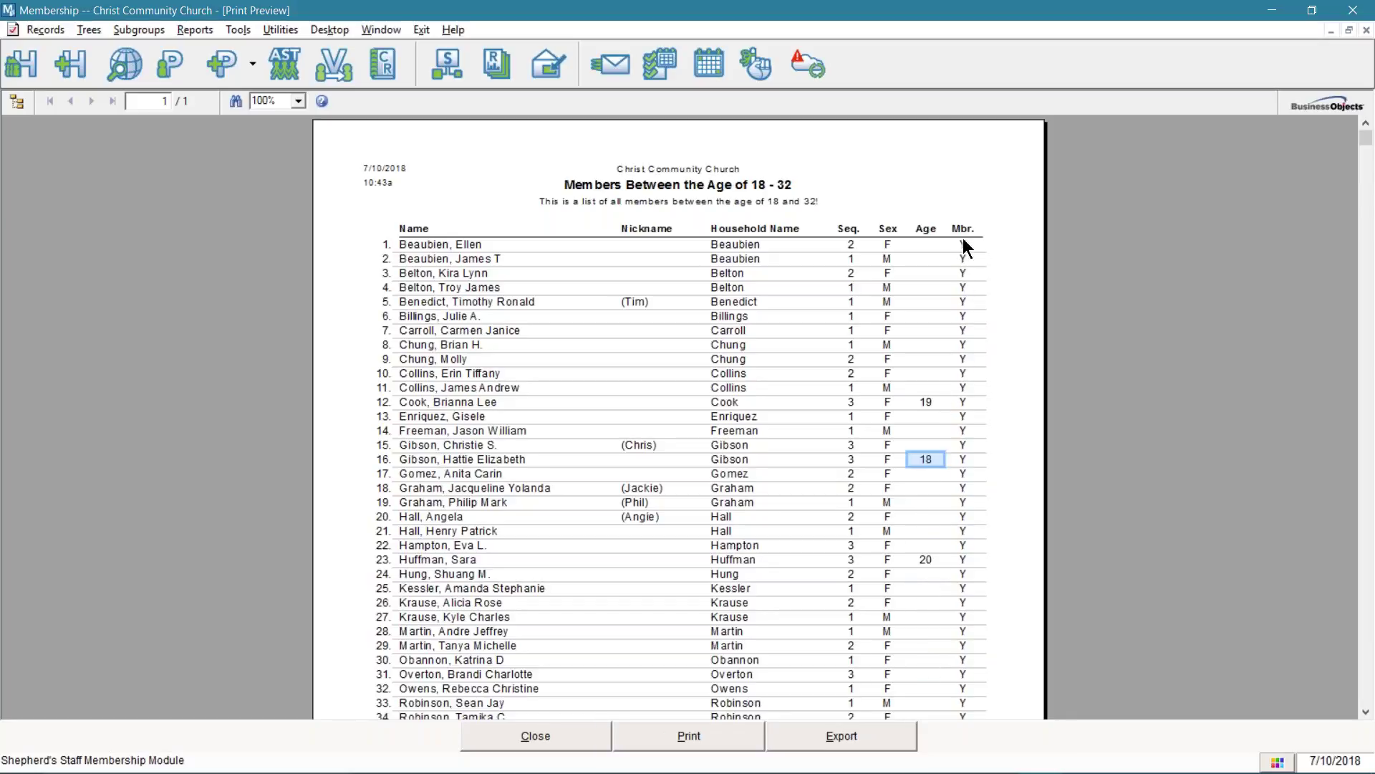
# - Scroll to the report's Subgroup Statistics, zoom to 150%, and bring up the Export settings
pyautogui.scroll(-3, 960, 645)
pyautogui.scroll(-3, 965, 699)
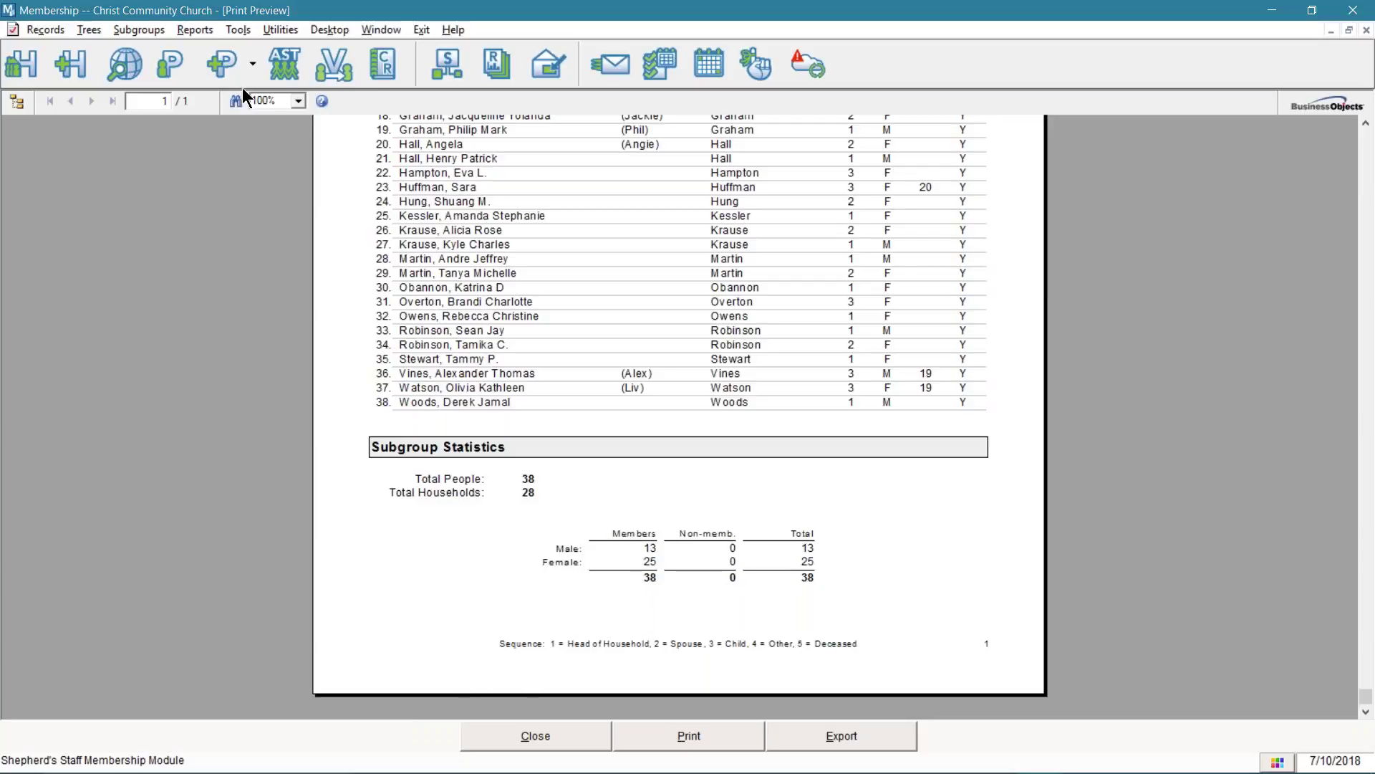
pyautogui.click(298, 101)
pyautogui.click(269, 182)
pyautogui.scroll(-2, 703, 355)
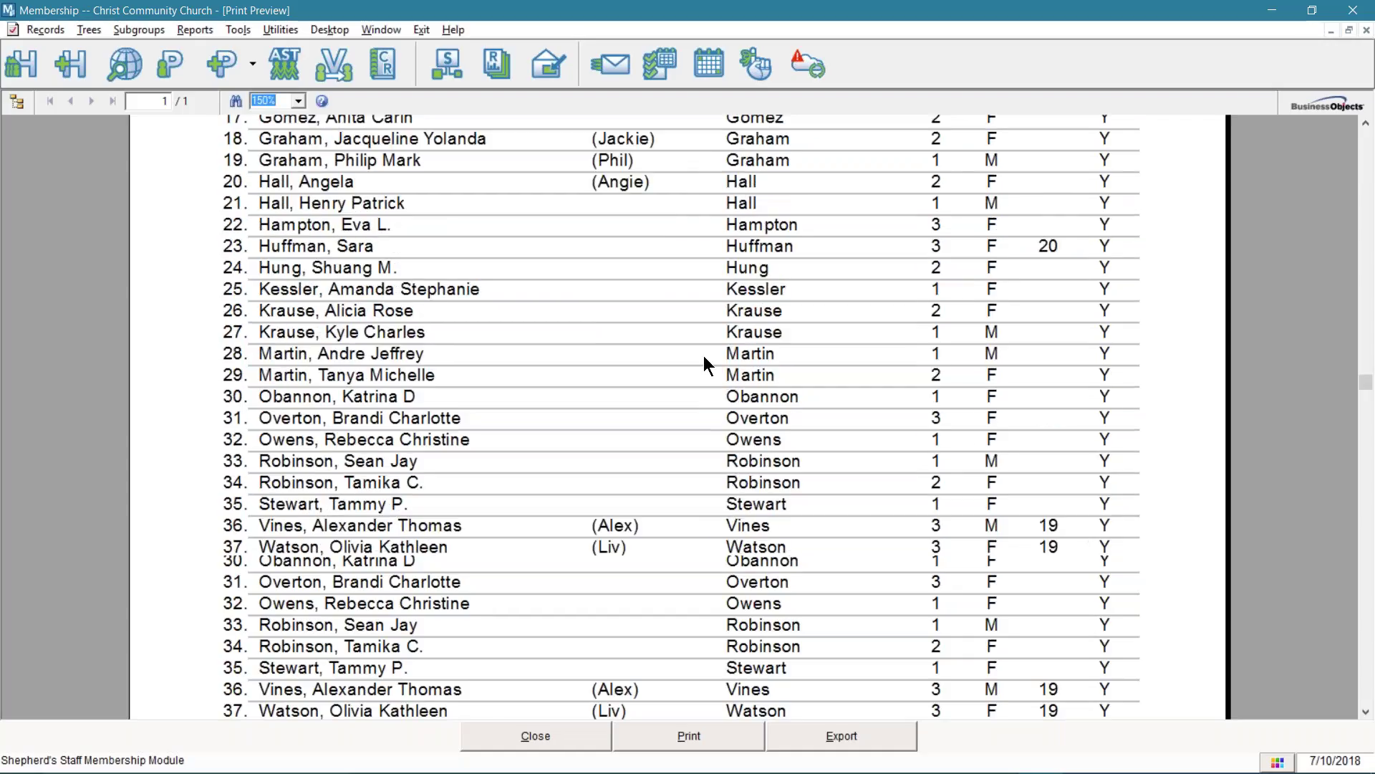
pyautogui.scroll(-5, 704, 355)
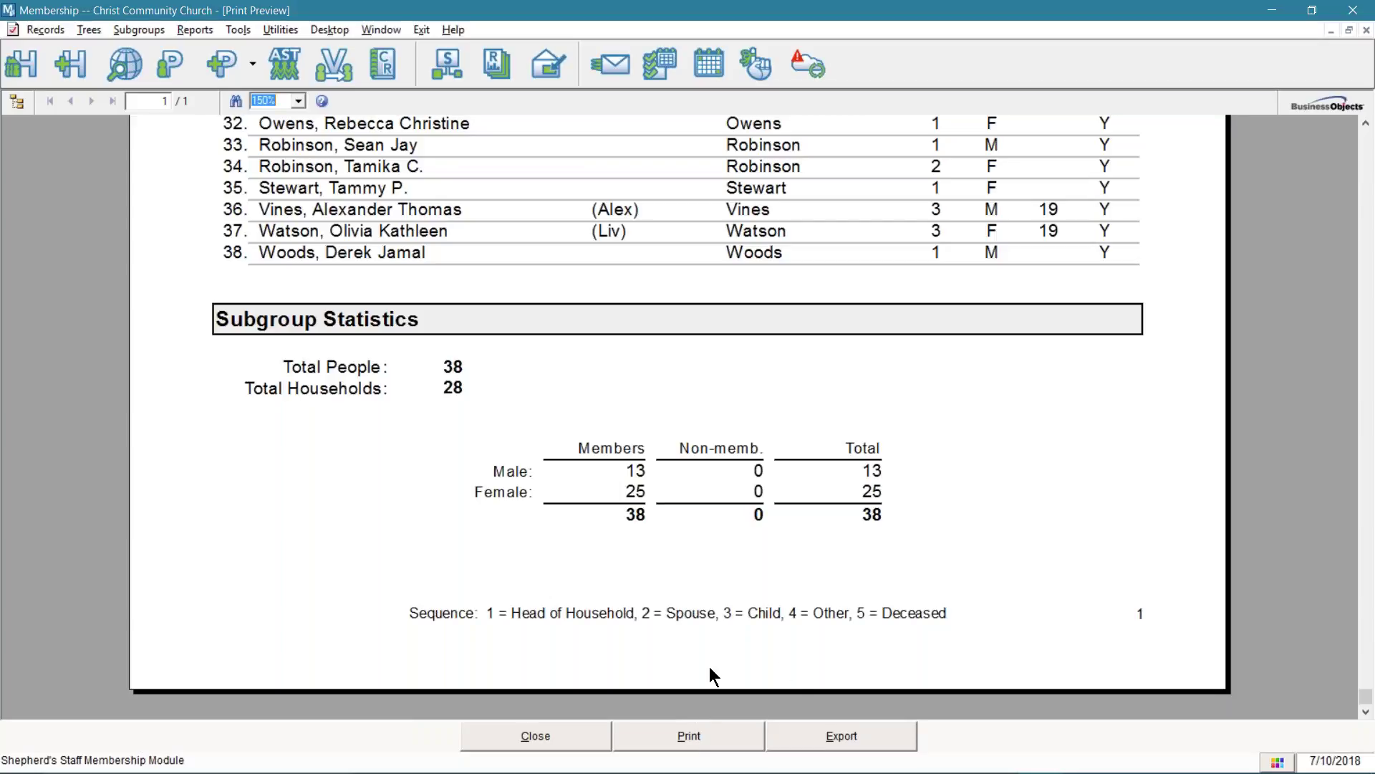
pyautogui.click(816, 733)
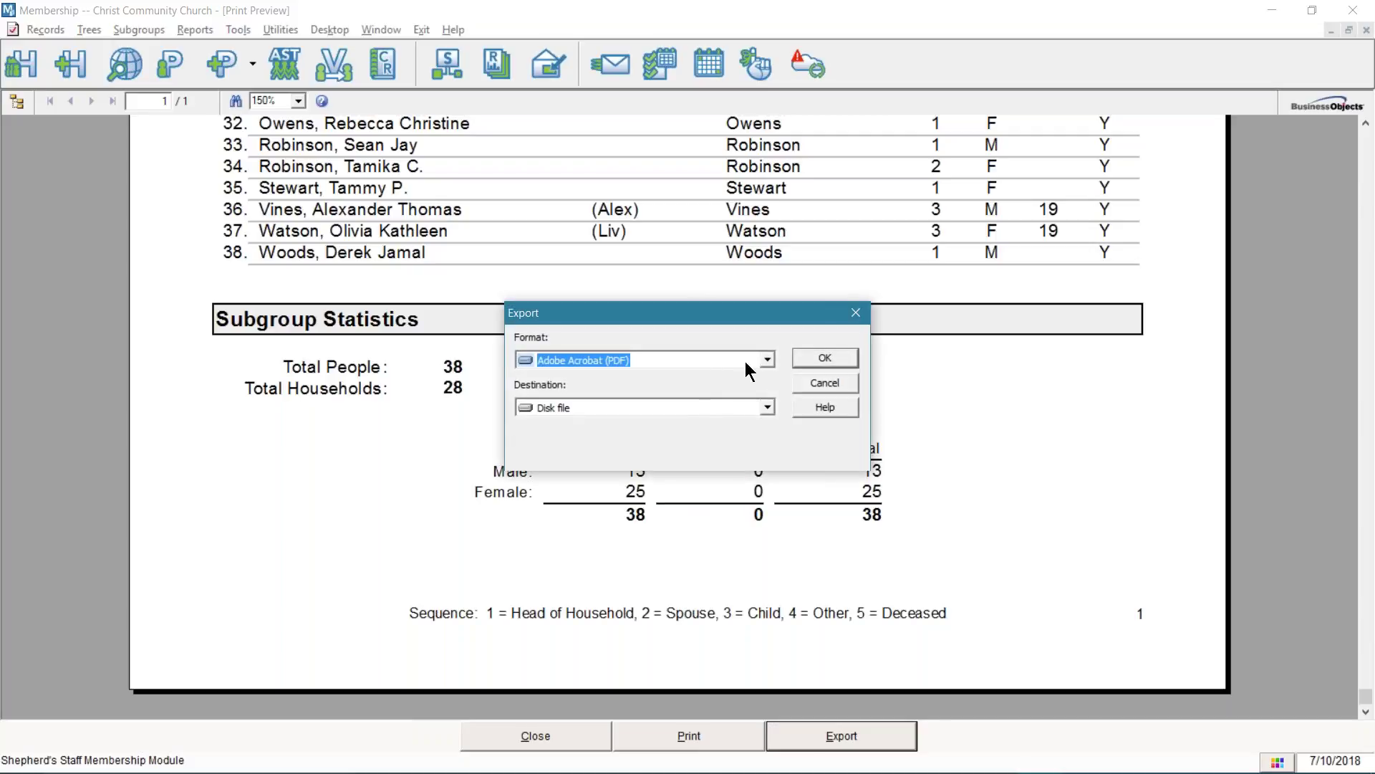
# - Cancel the Adobe Acrobat (PDF) export and close the print preview
pyautogui.click(767, 359)
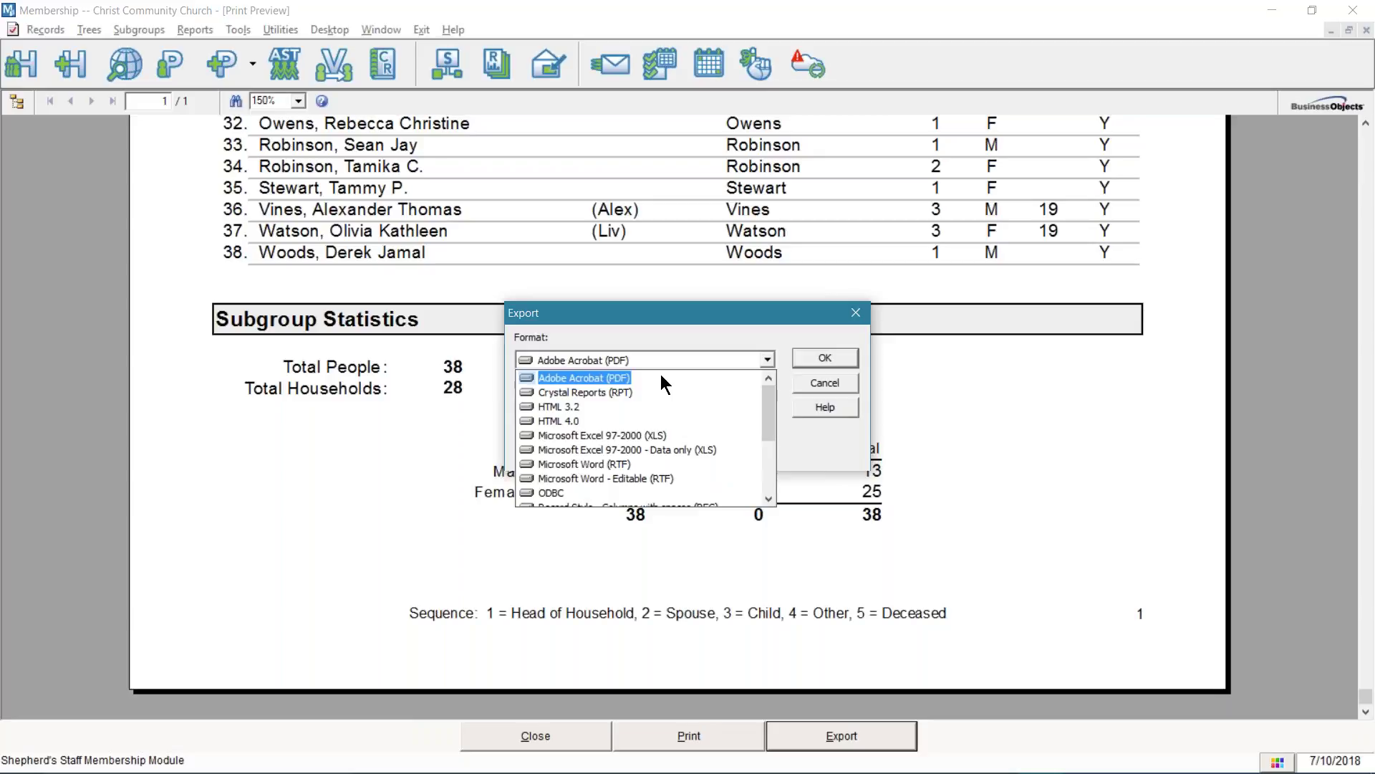
pyautogui.click(667, 376)
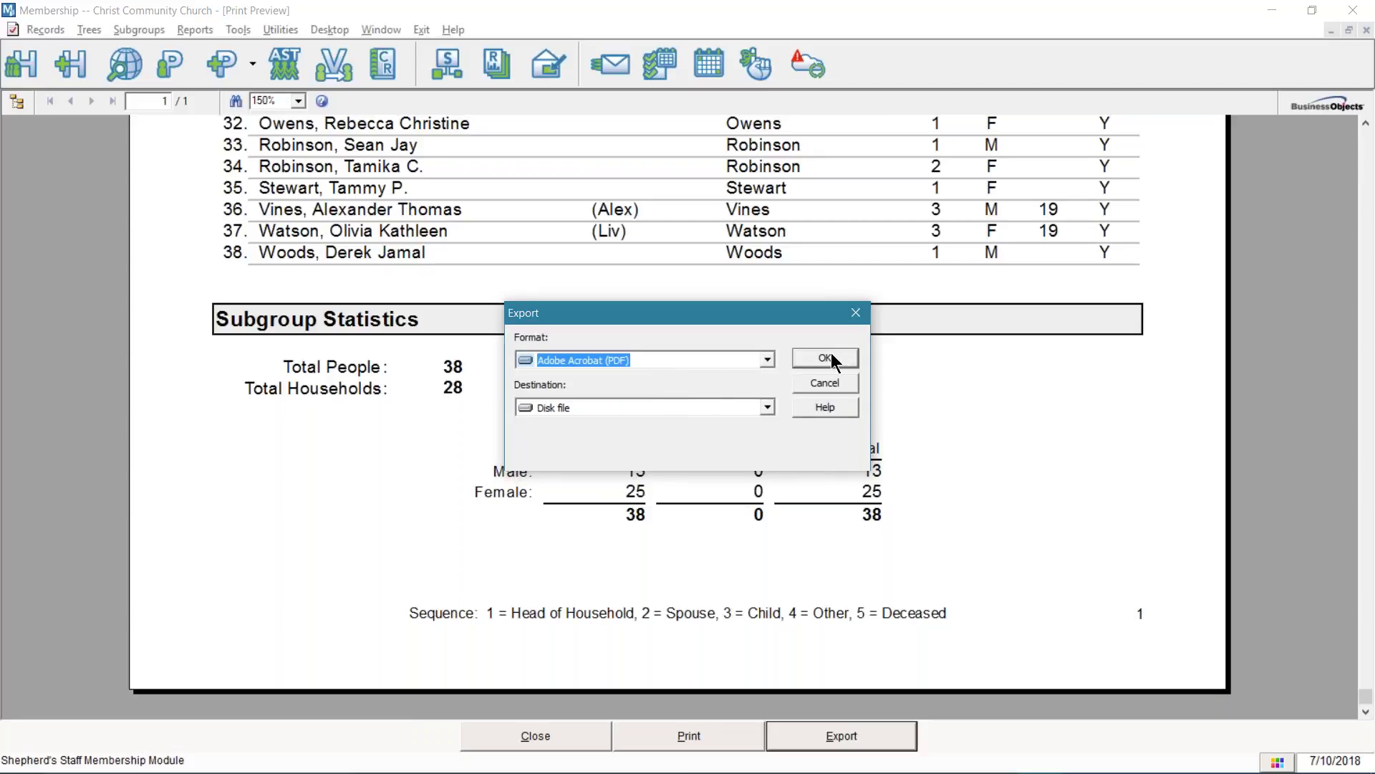
pyautogui.click(821, 384)
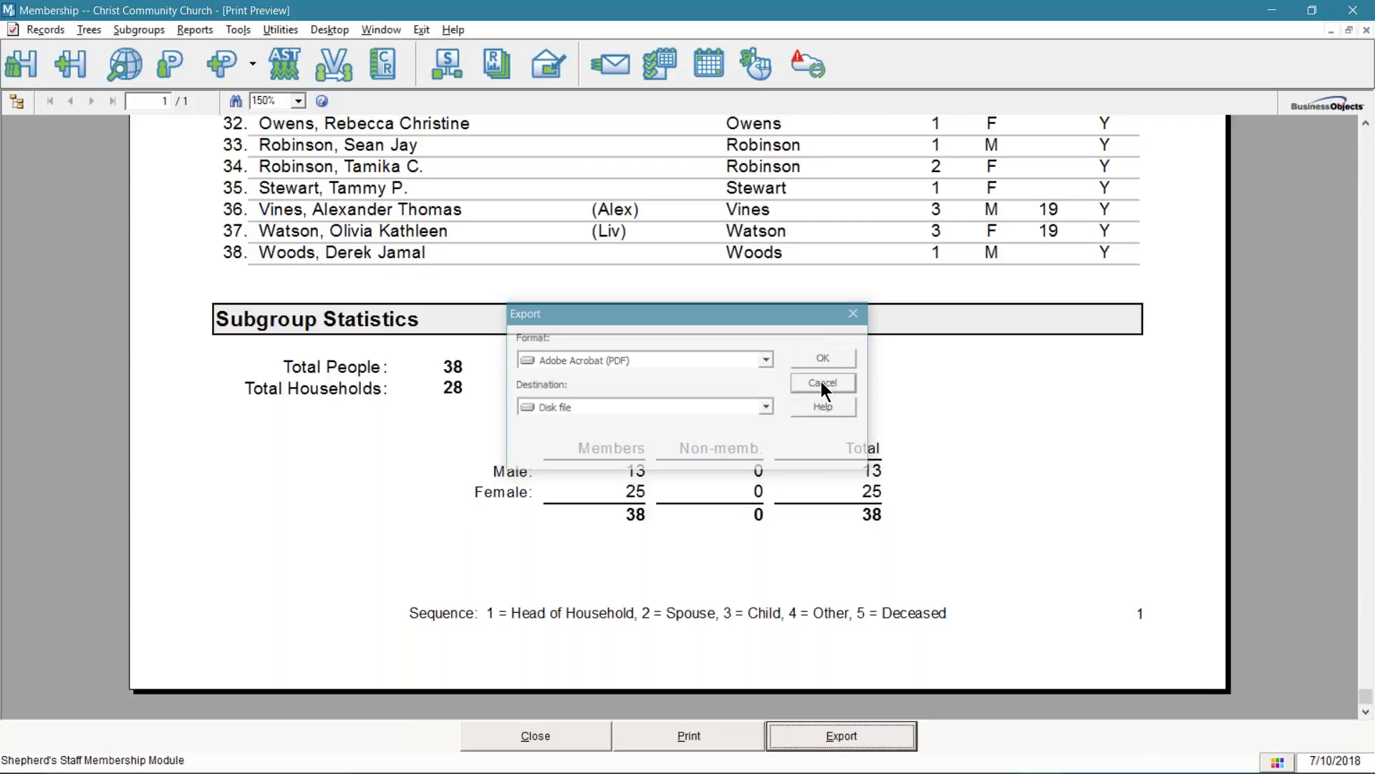
pyautogui.click(579, 735)
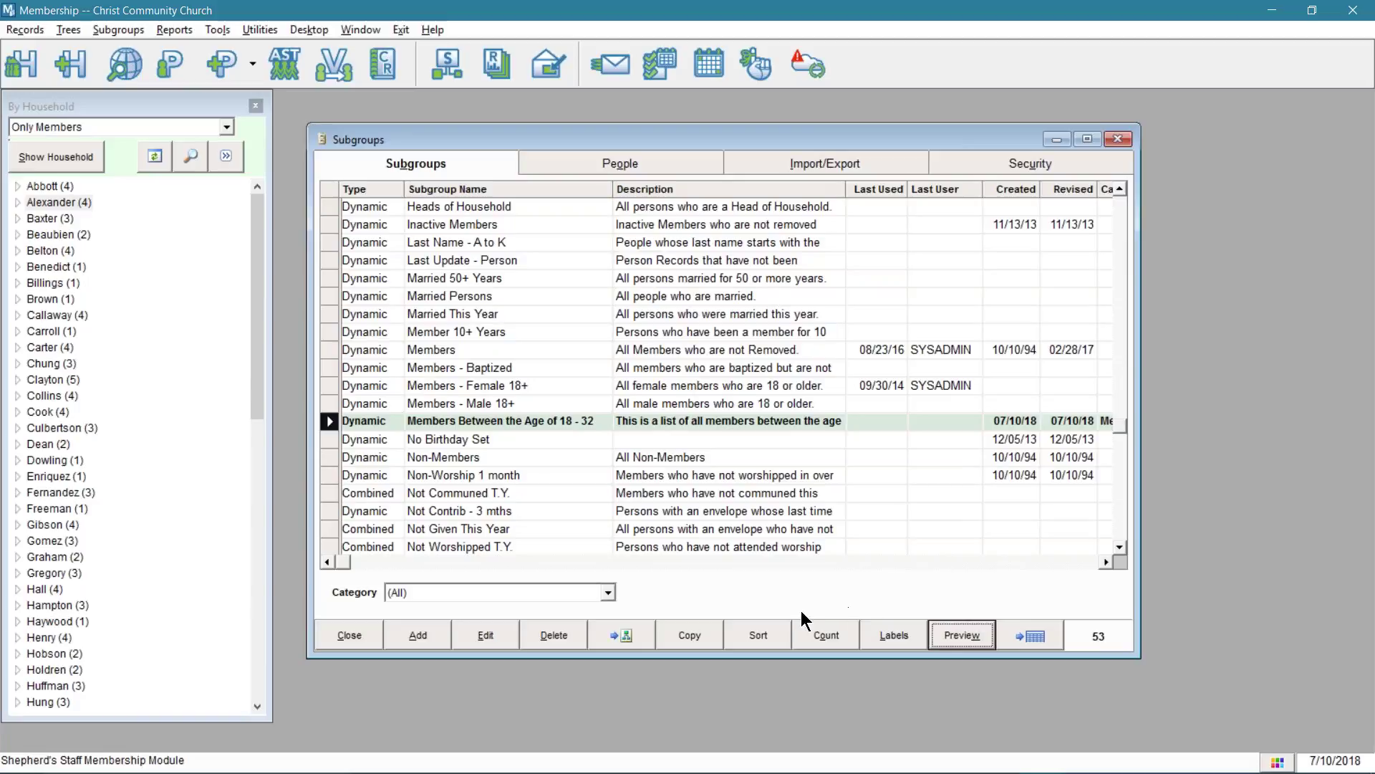
# - Begin adding a new subgroup from the Subgroups list
pyautogui.click(425, 633)
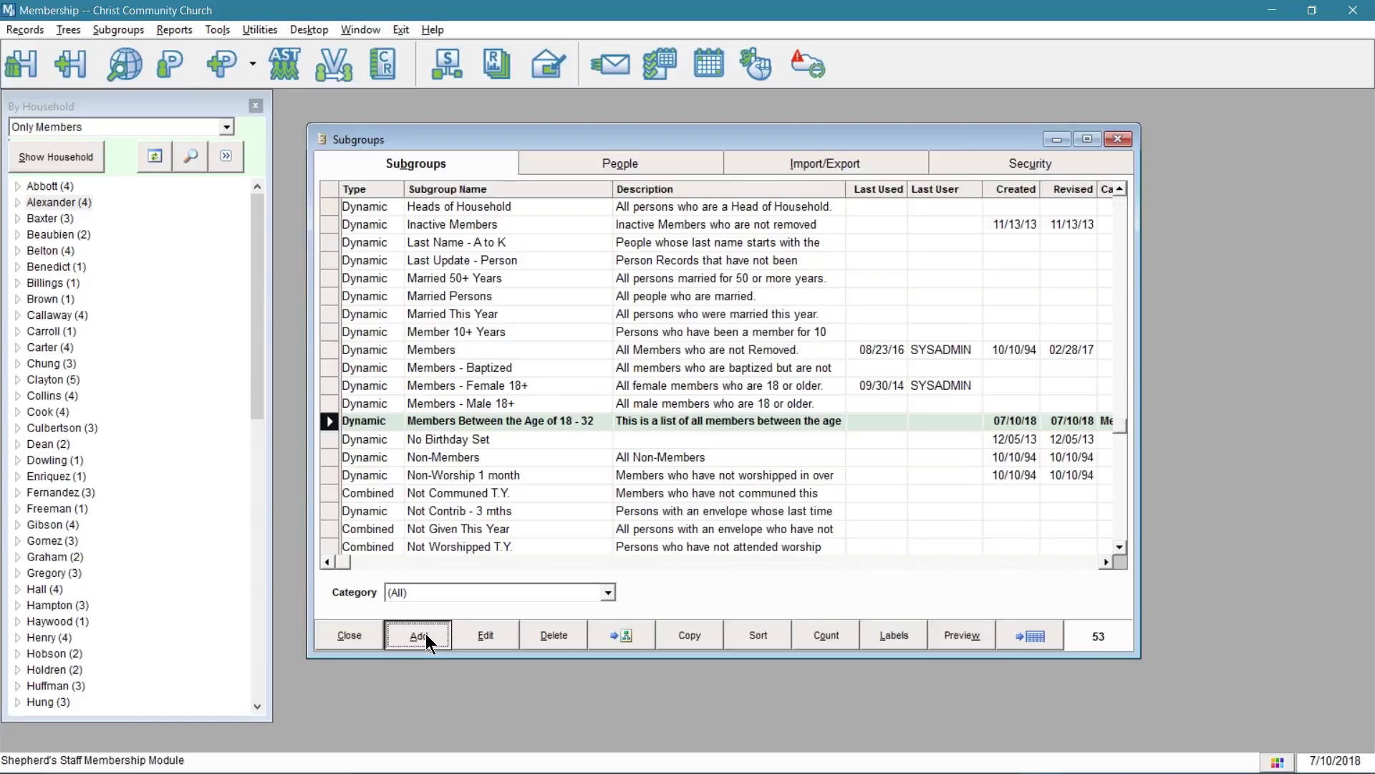
# - Create dynamic subgroup 'Members Not Removed' under Membership Subgroups and start a Church-field criterion
pyautogui.doubleClick(488, 353)
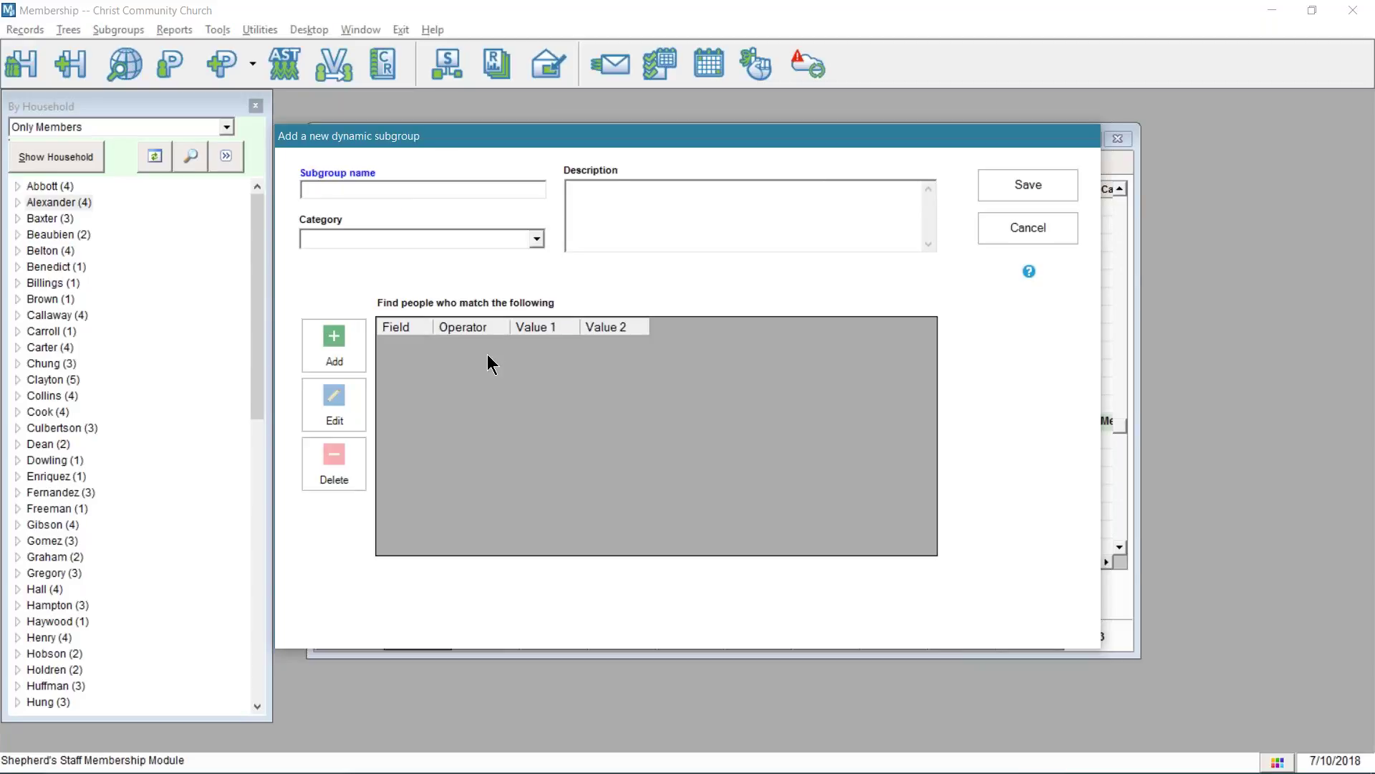
pyautogui.write('Members Not Removed')
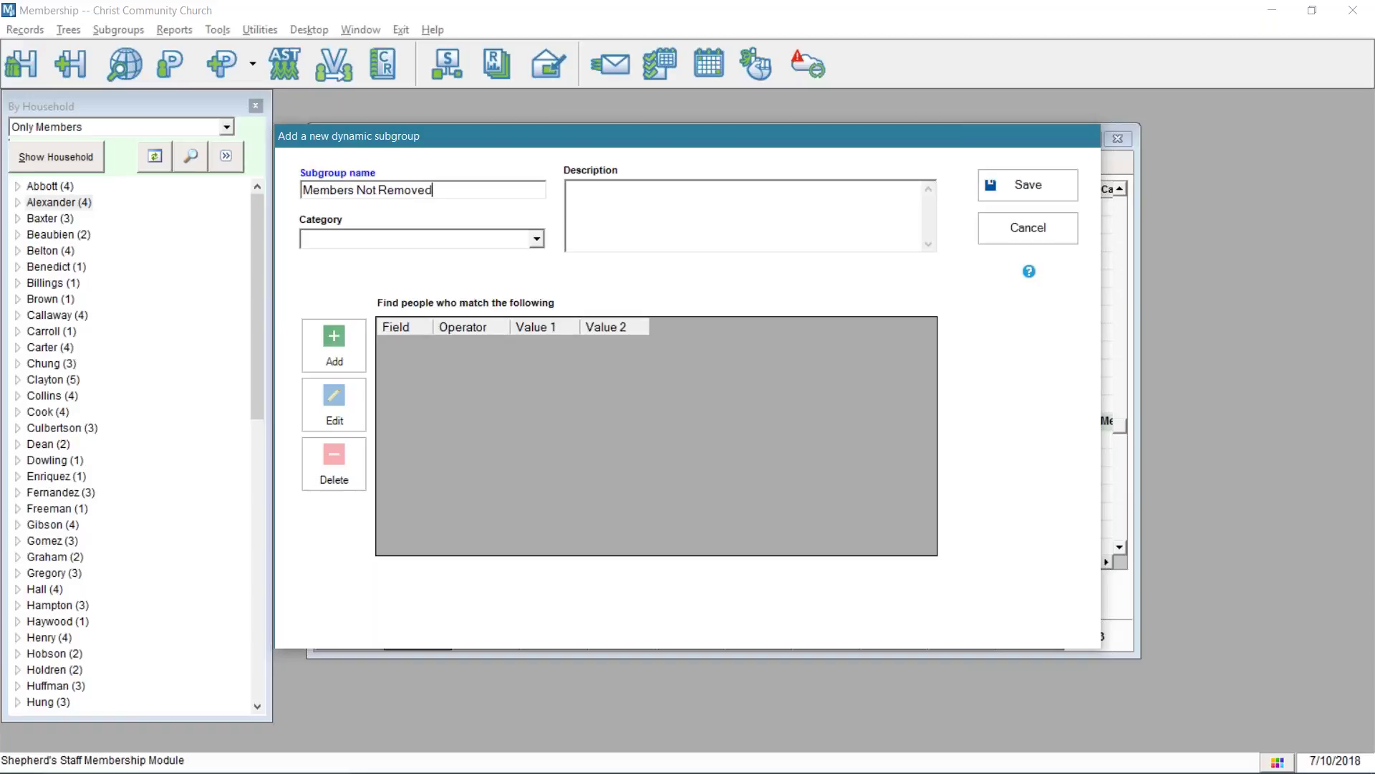
pyautogui.click(537, 239)
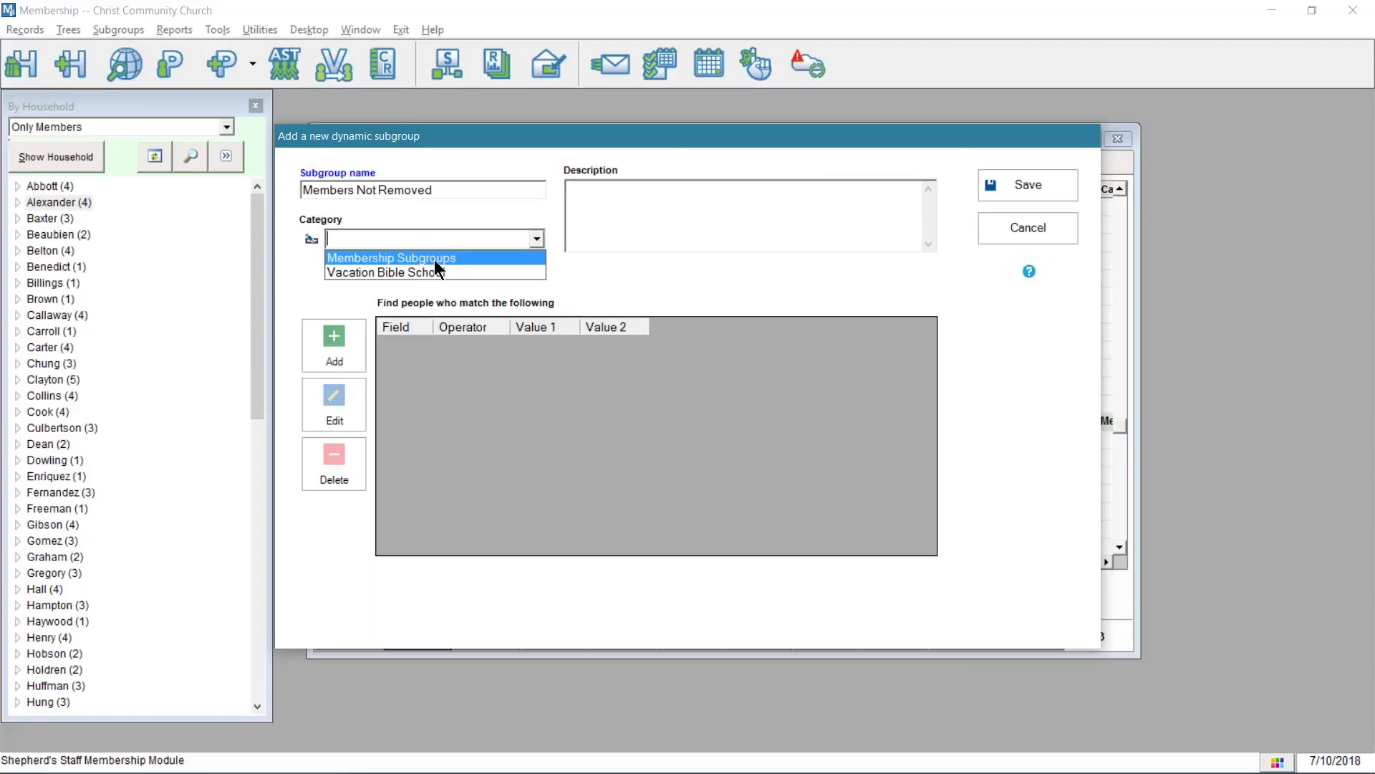
pyautogui.click(430, 260)
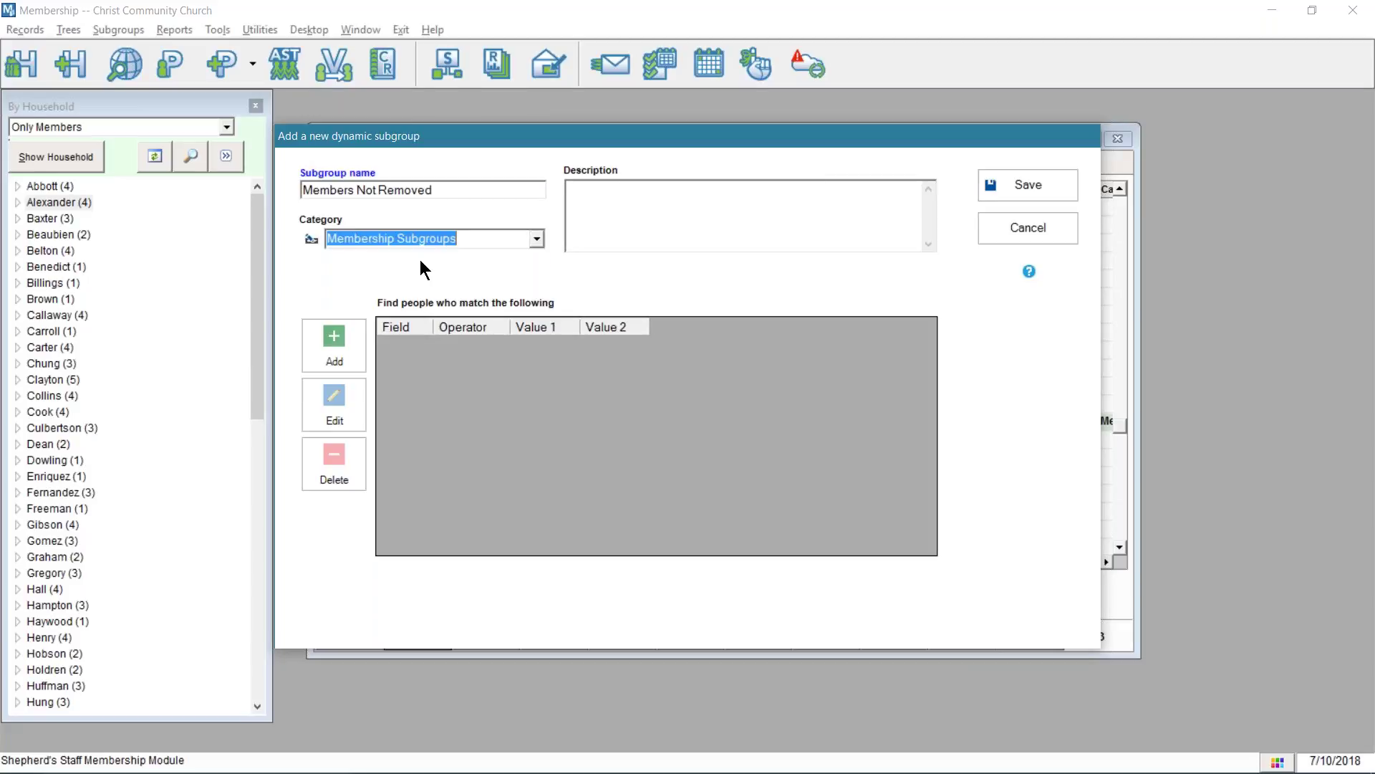
pyautogui.click(340, 362)
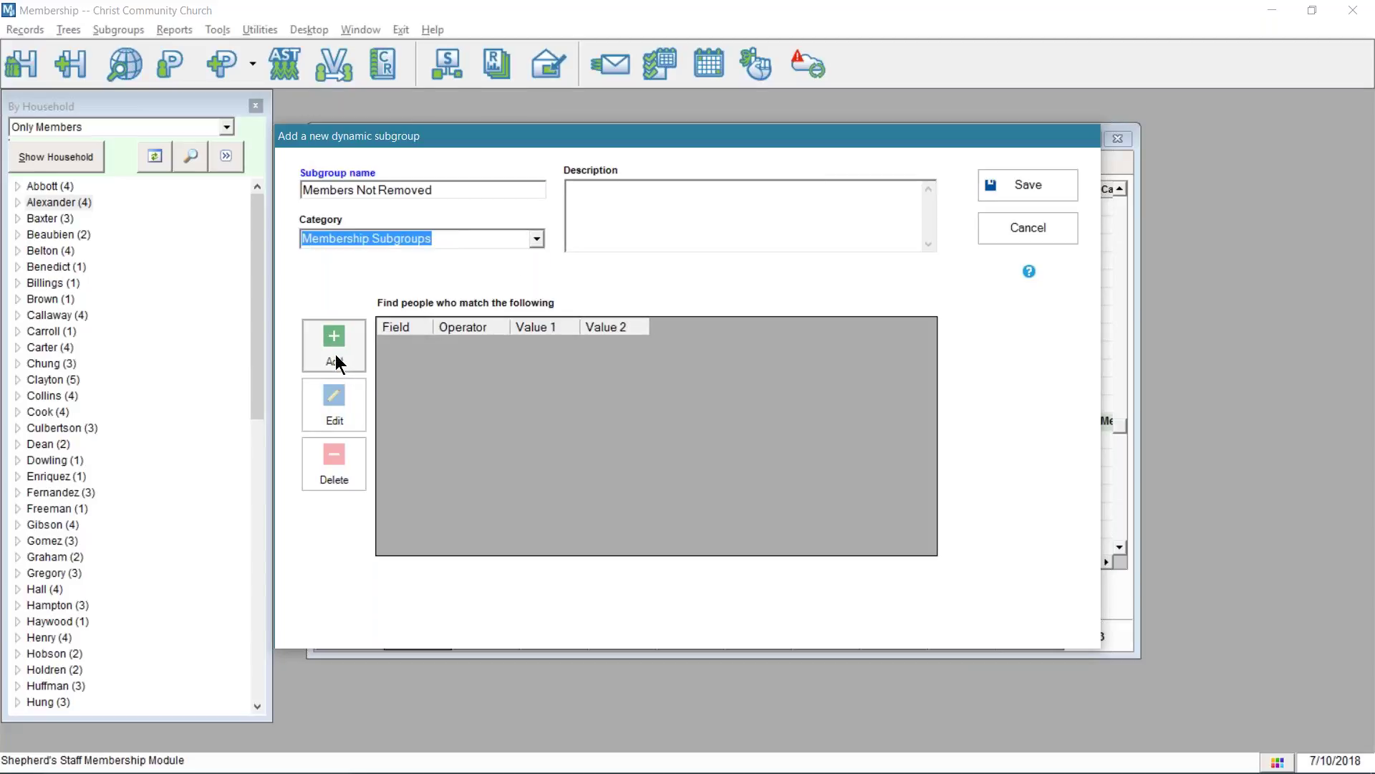
pyautogui.click(341, 221)
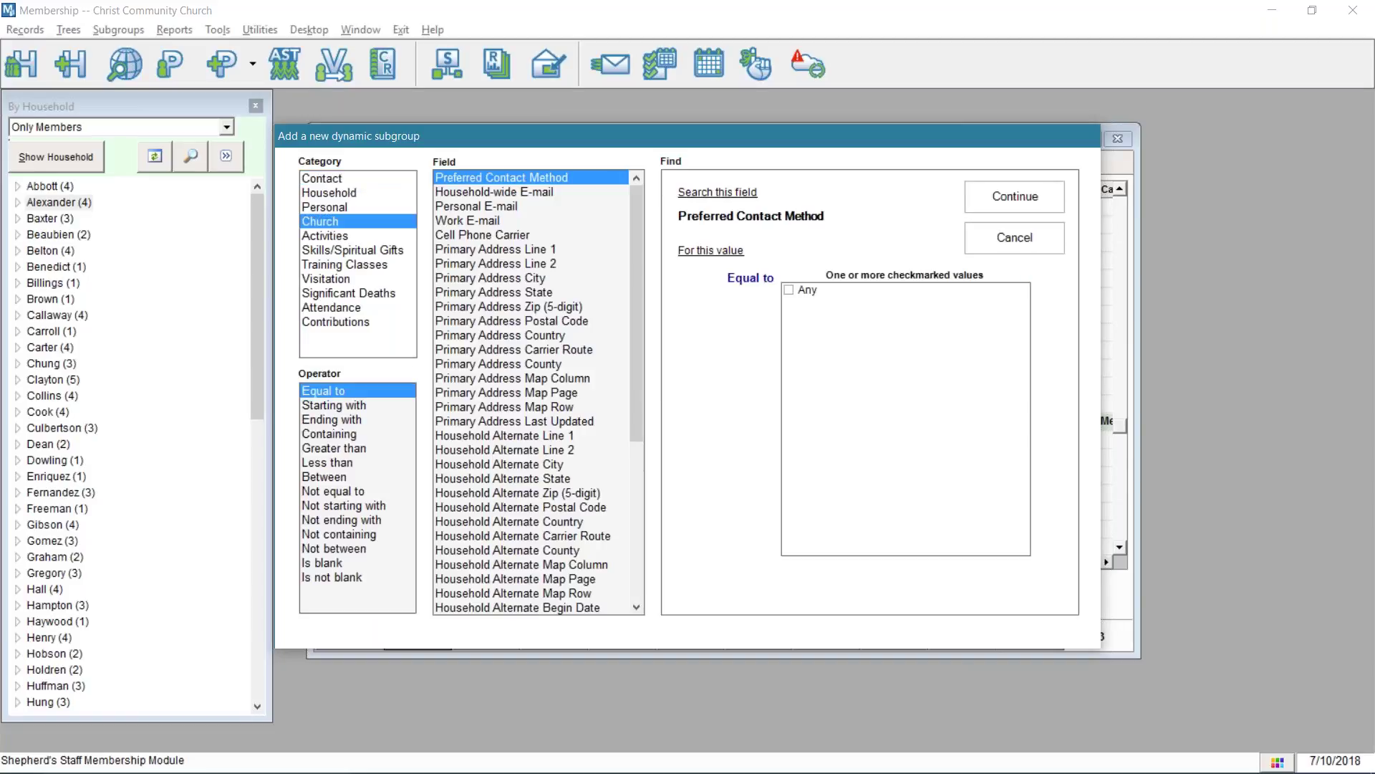
# - Add criteria Member? Equal to Yes and Removed By Is blank
pyautogui.click(455, 235)
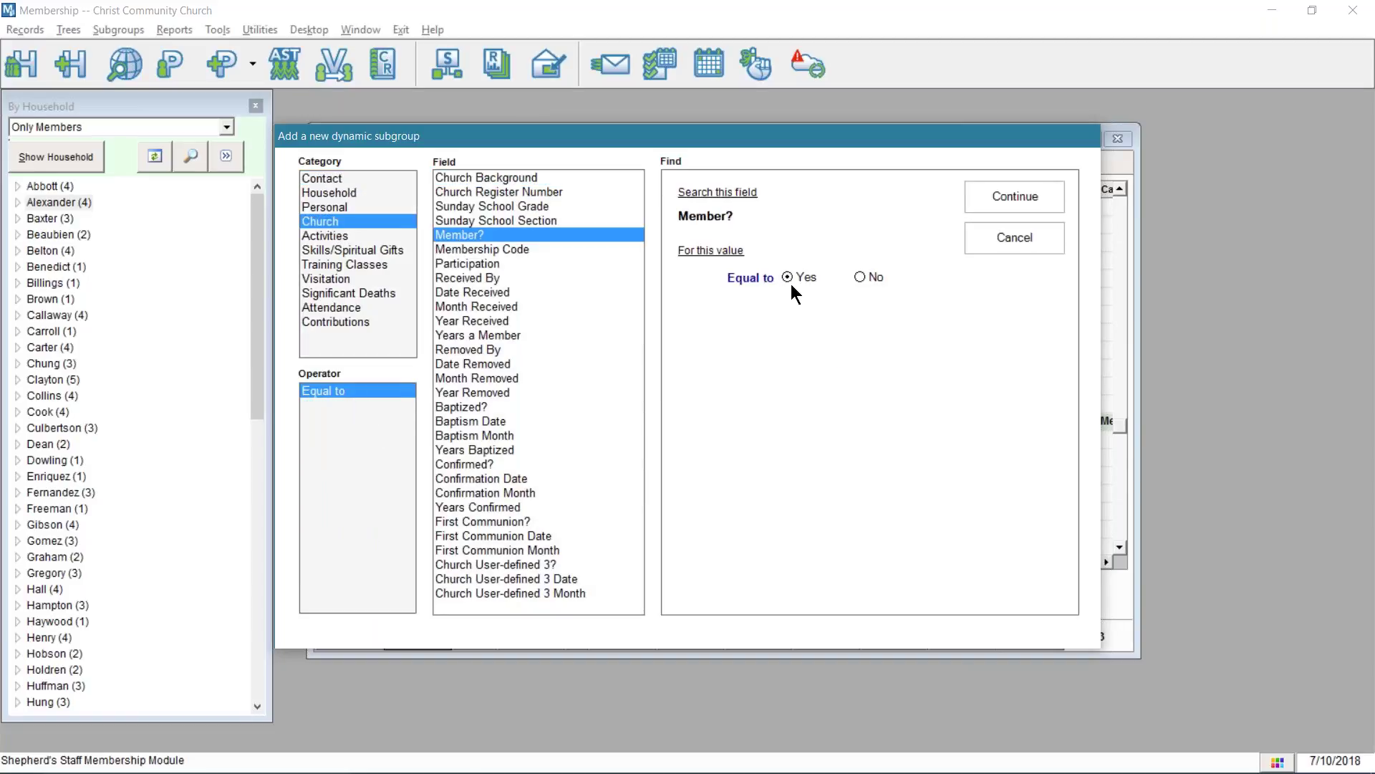
pyautogui.click(997, 193)
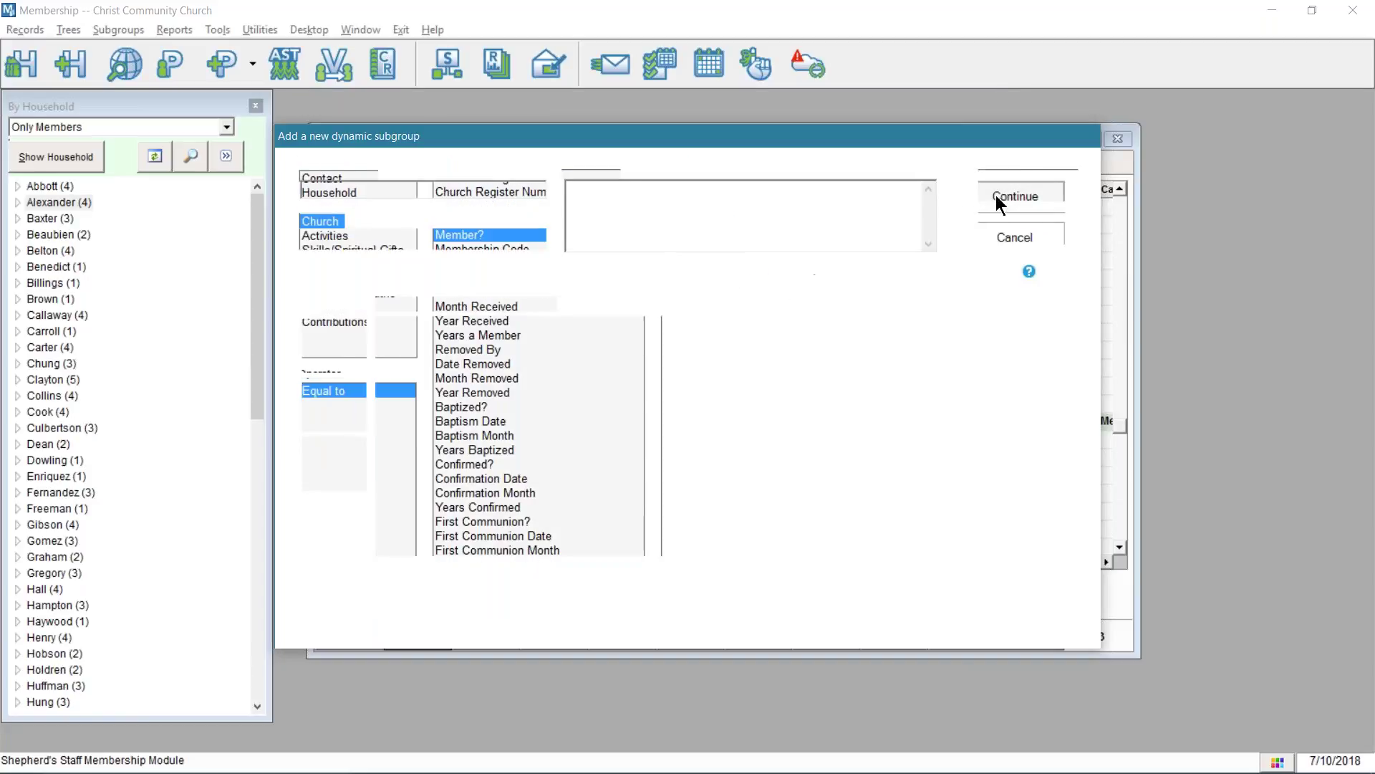
pyautogui.click(334, 343)
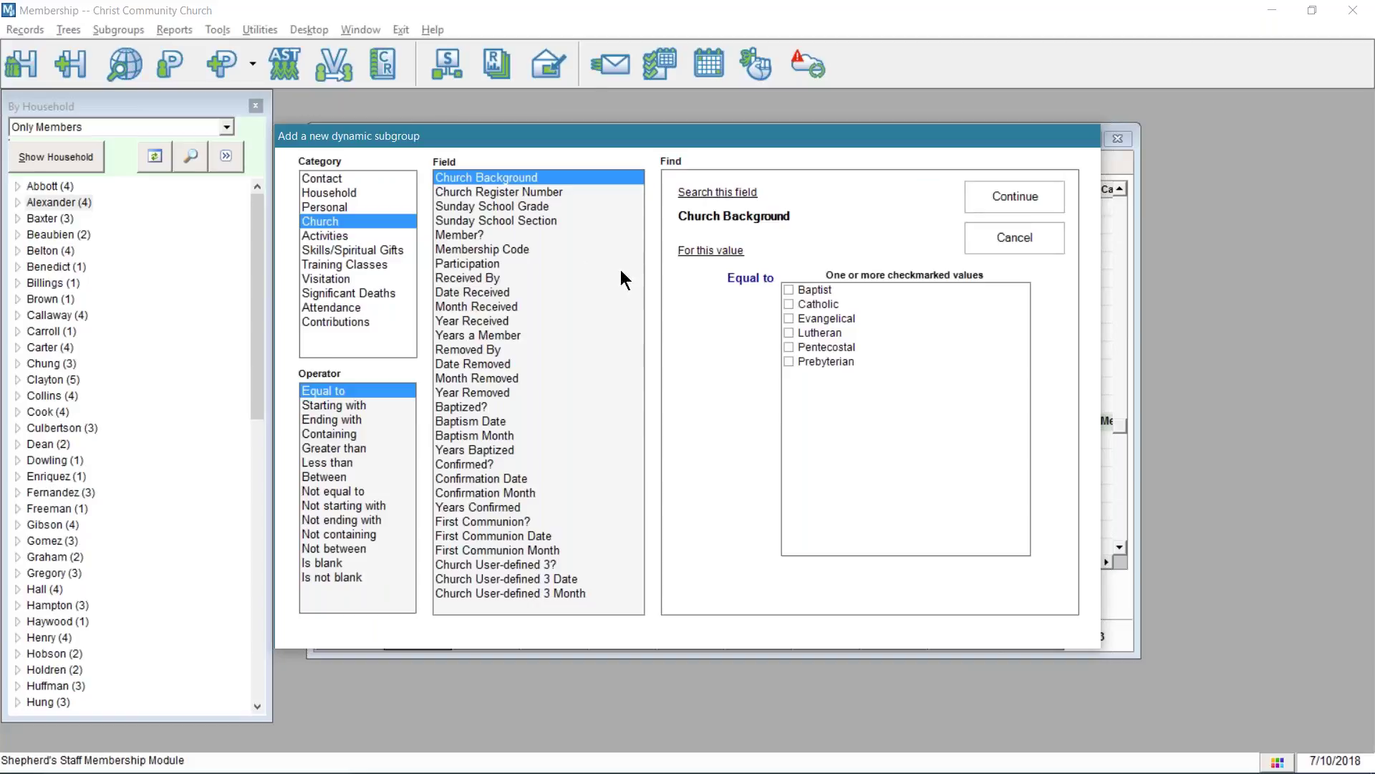
pyautogui.click(483, 349)
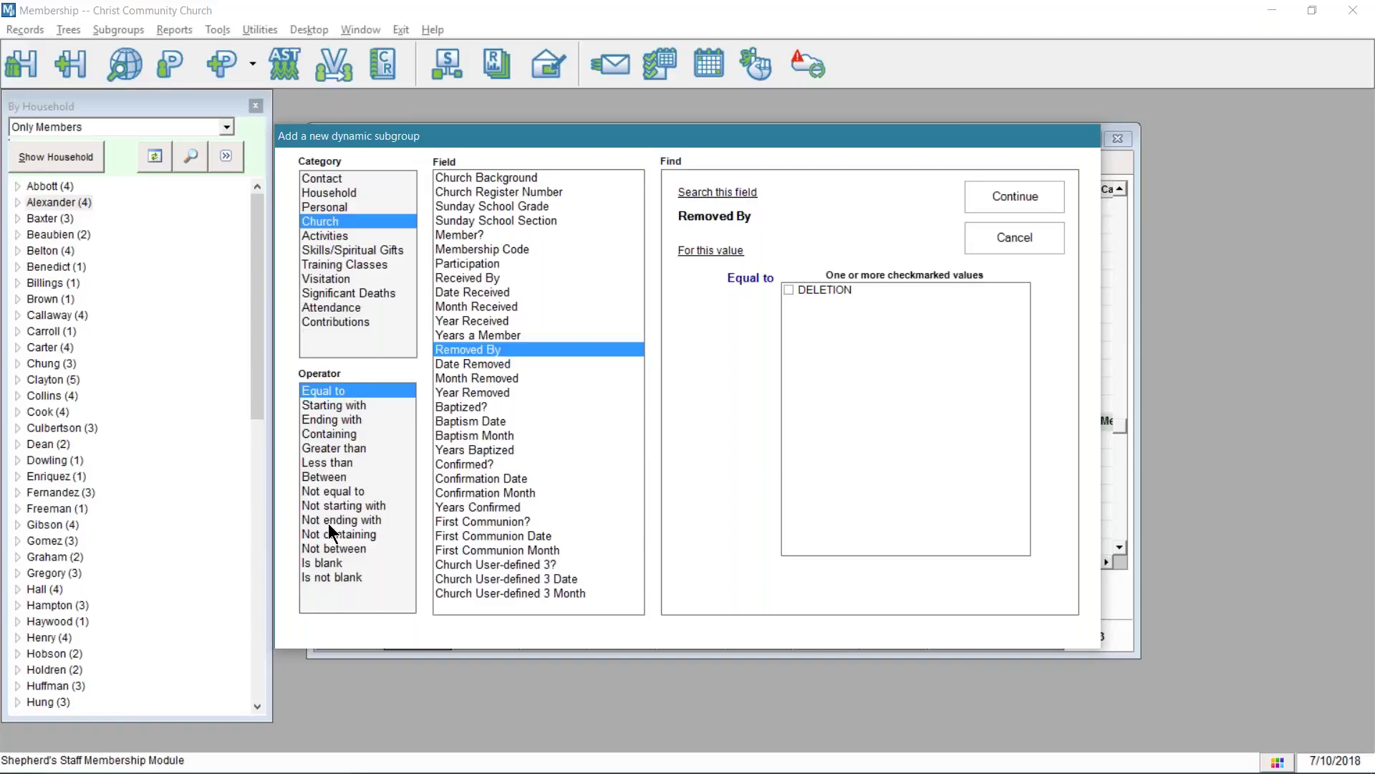
pyautogui.click(332, 564)
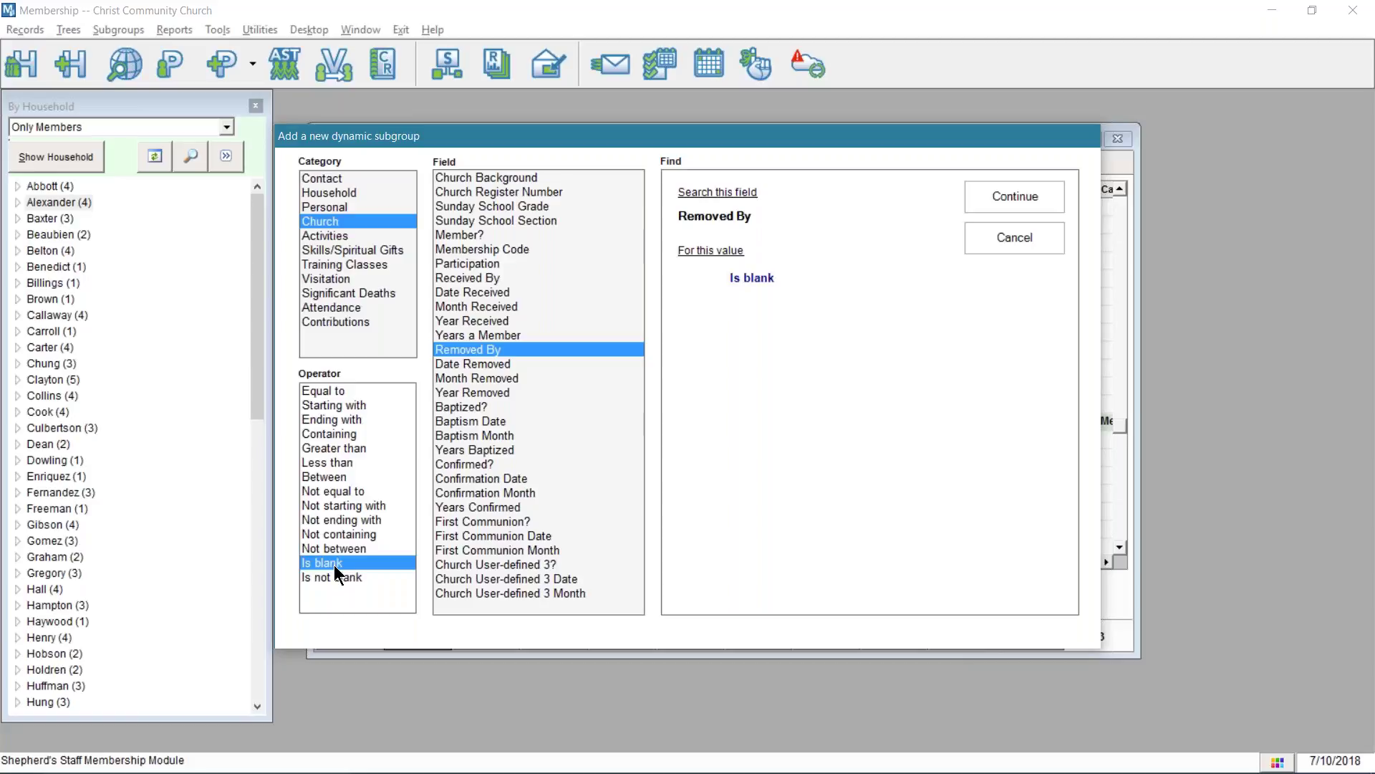
pyautogui.click(344, 490)
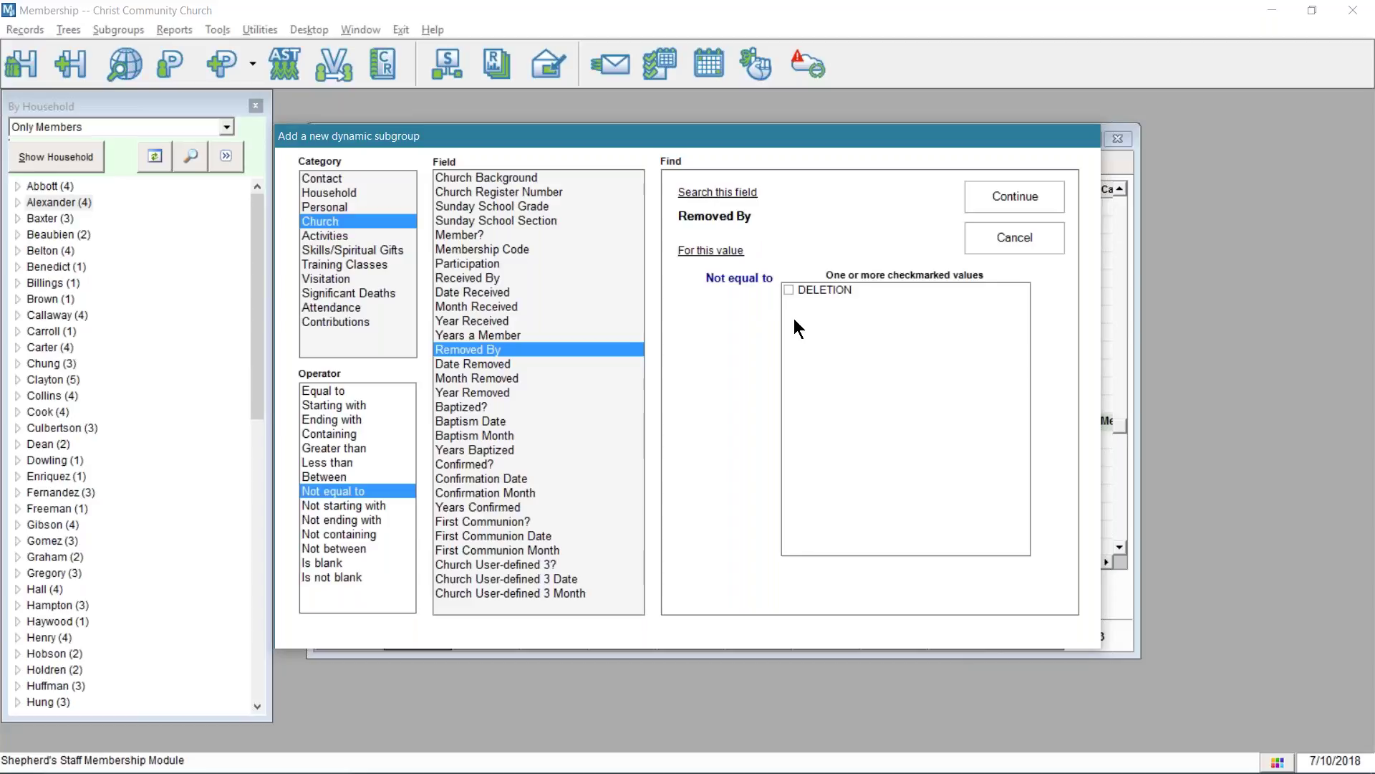
pyautogui.click(324, 559)
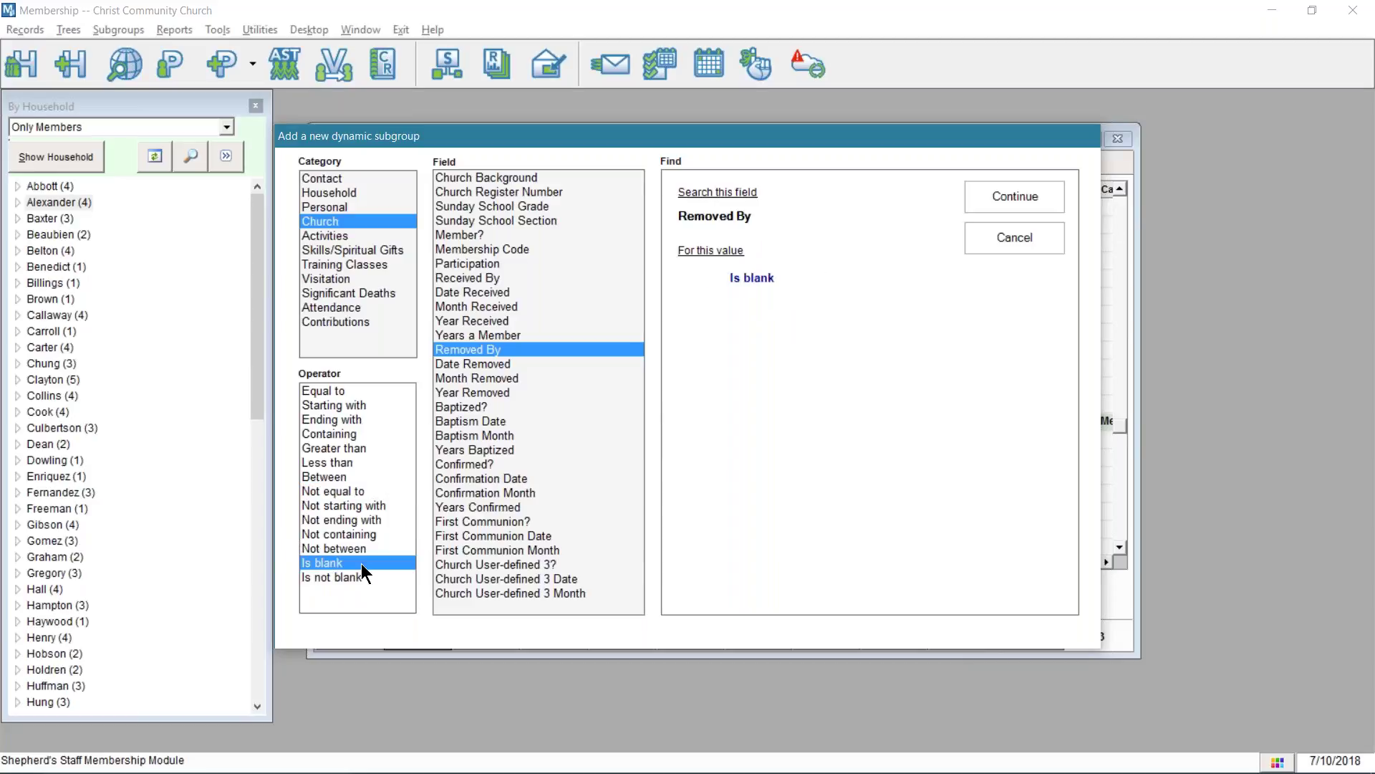
pyautogui.click(995, 188)
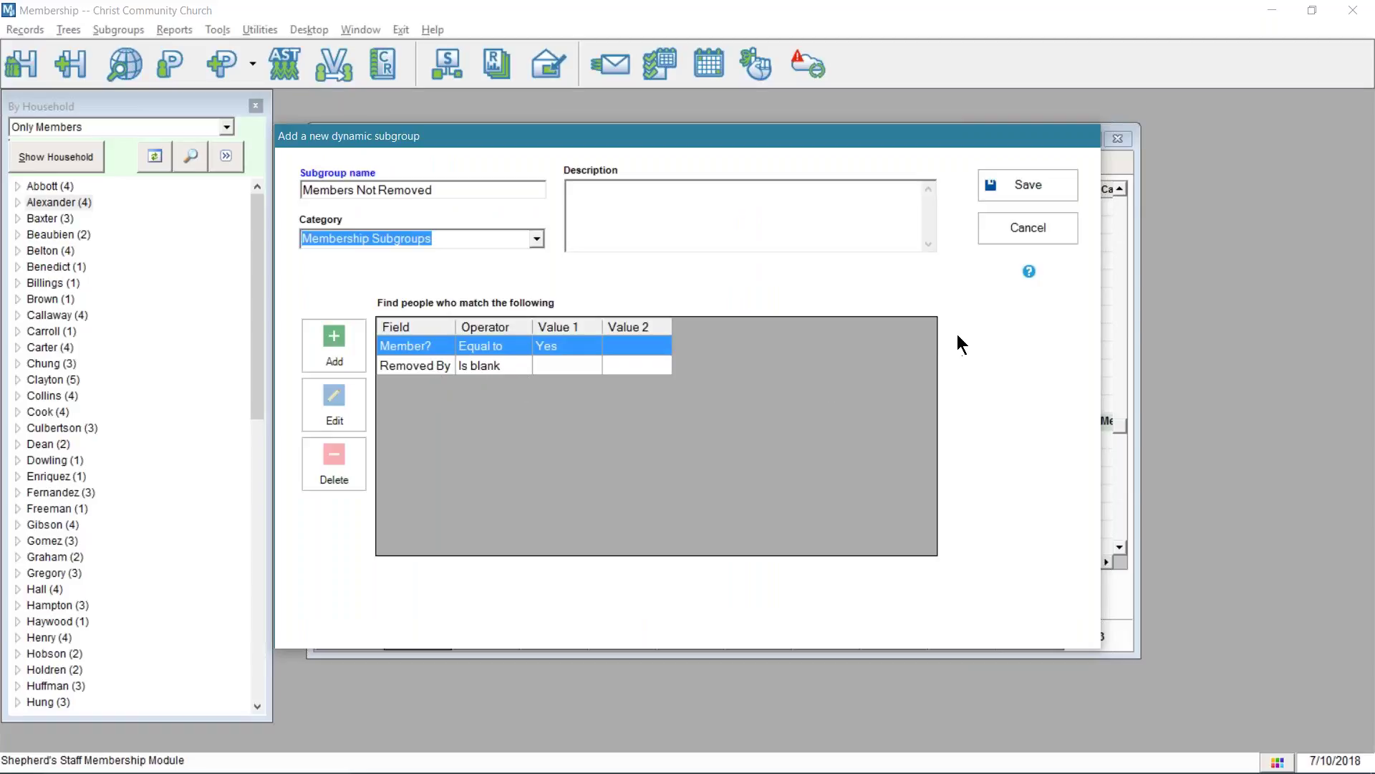
# - Save Members Not Removed, count it (199 people, 74 households), and dismiss the result
pyautogui.click(1016, 179)
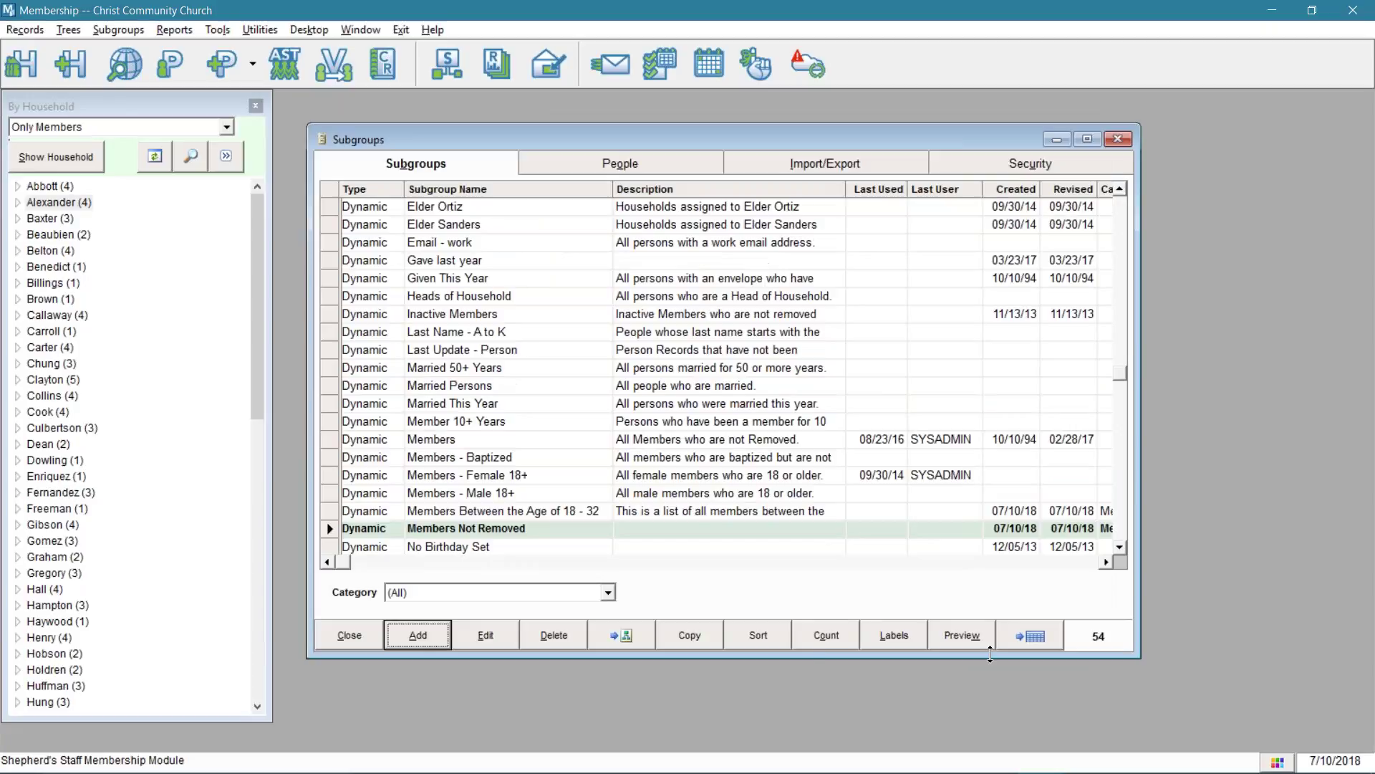
pyautogui.click(818, 638)
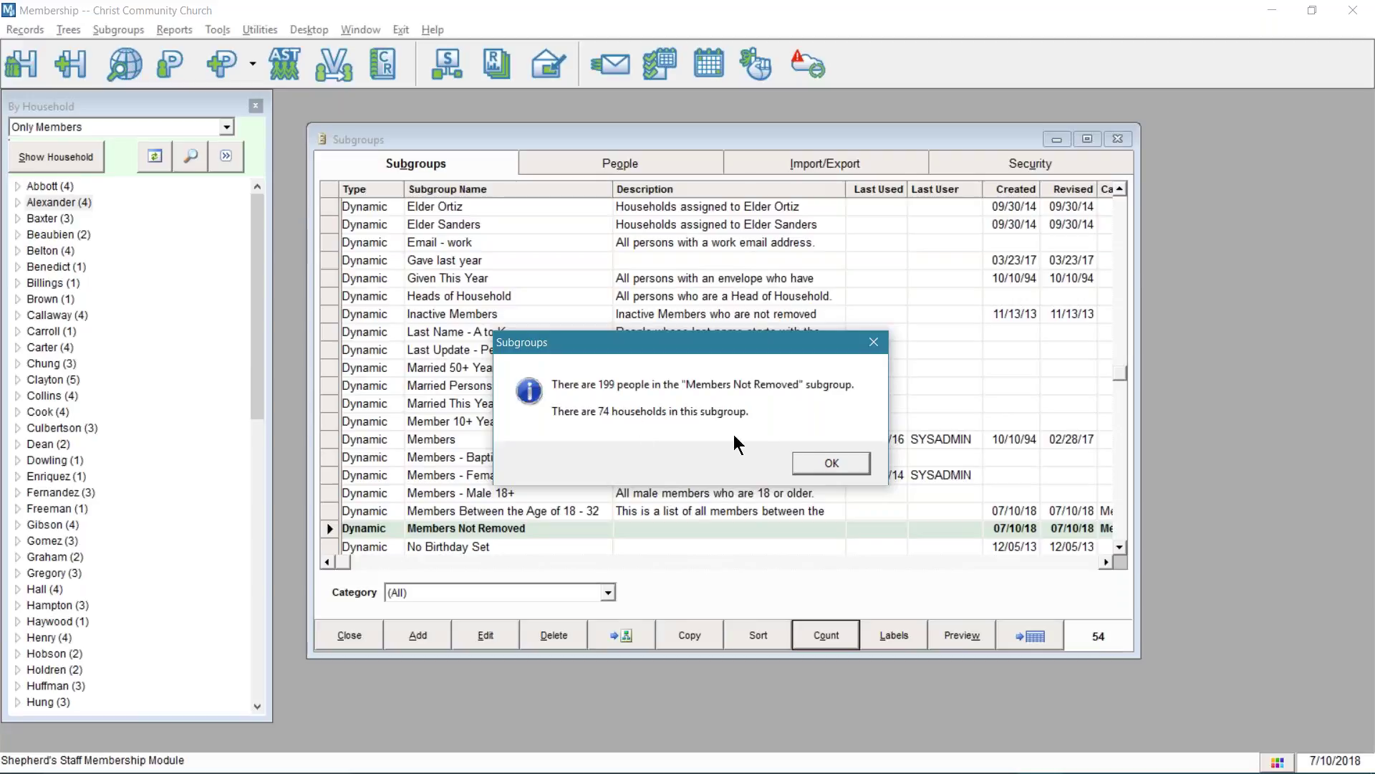
pyautogui.click(823, 464)
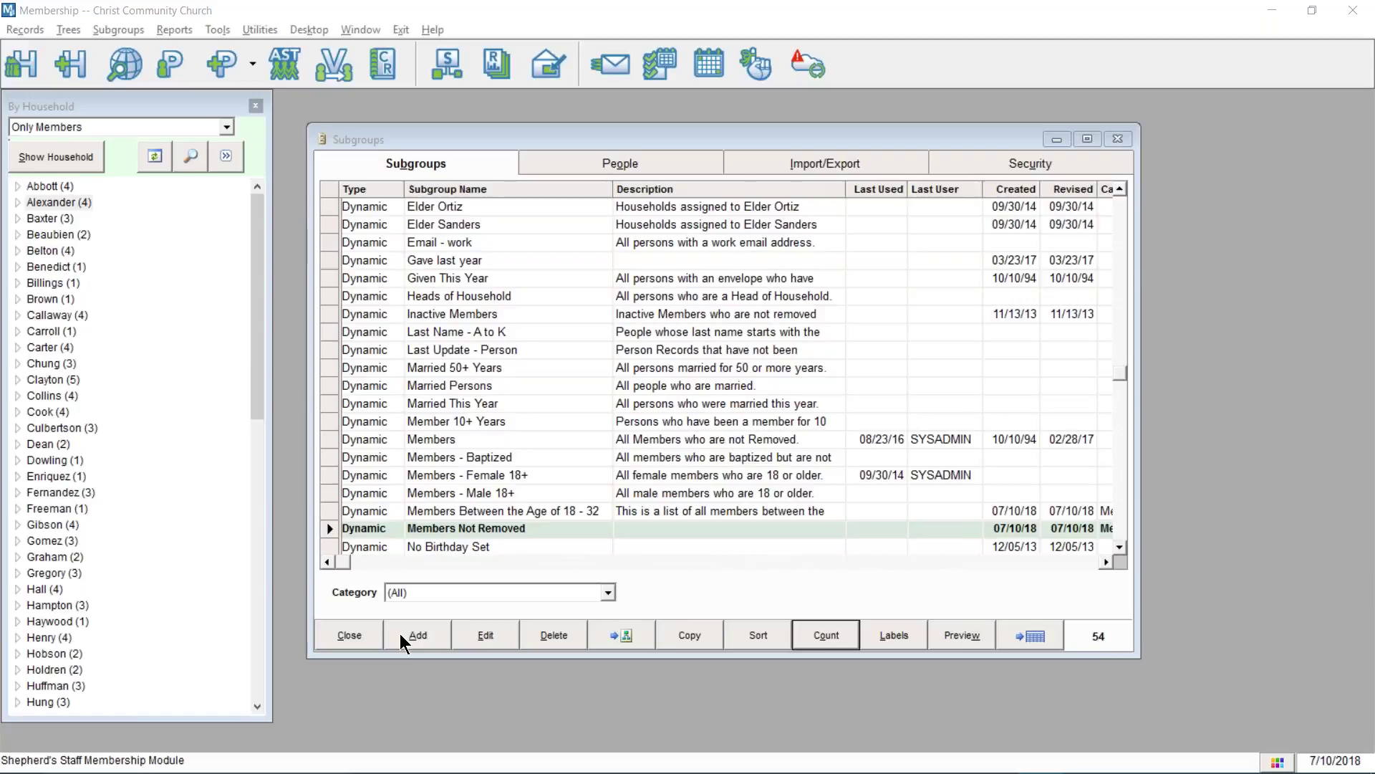
# - Start a new dynamic subgroup named 'All Newsletters'
pyautogui.click(408, 645)
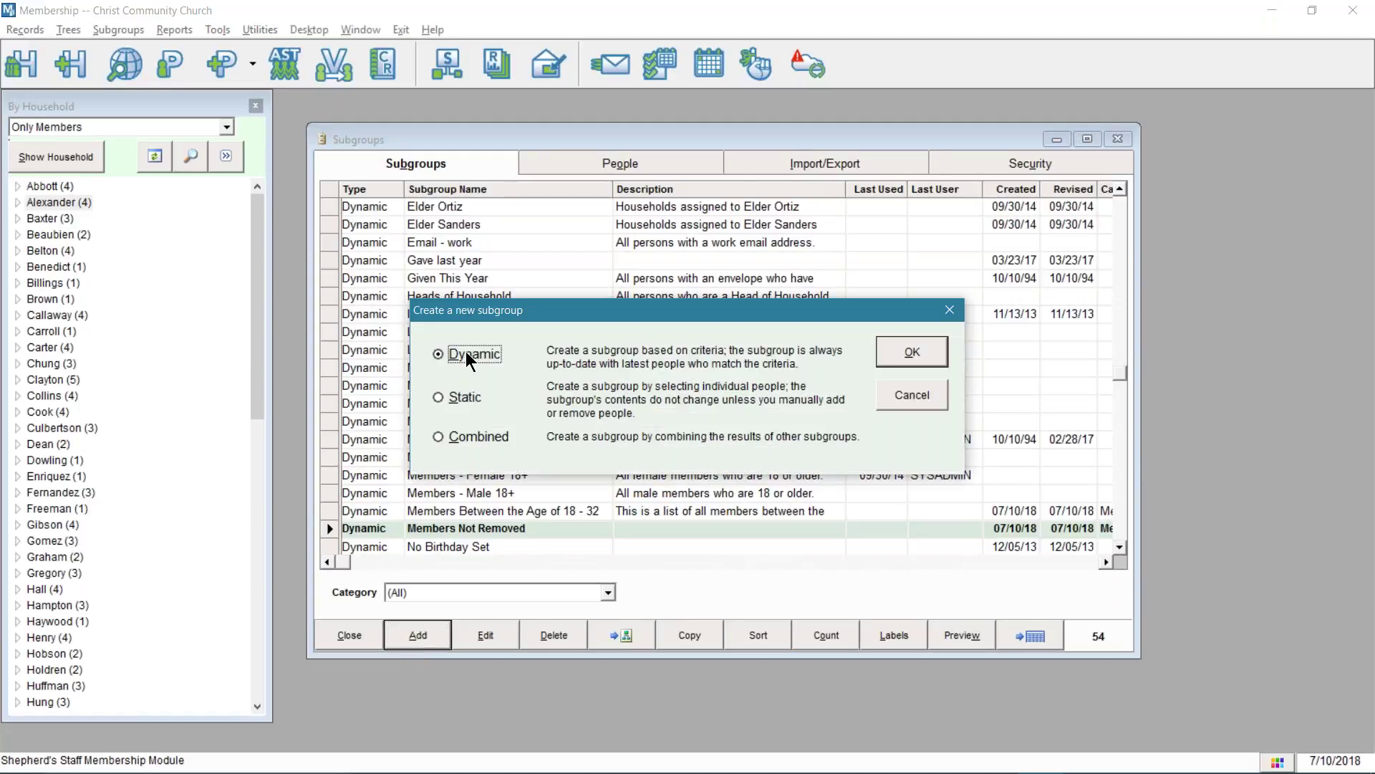
pyautogui.click(911, 353)
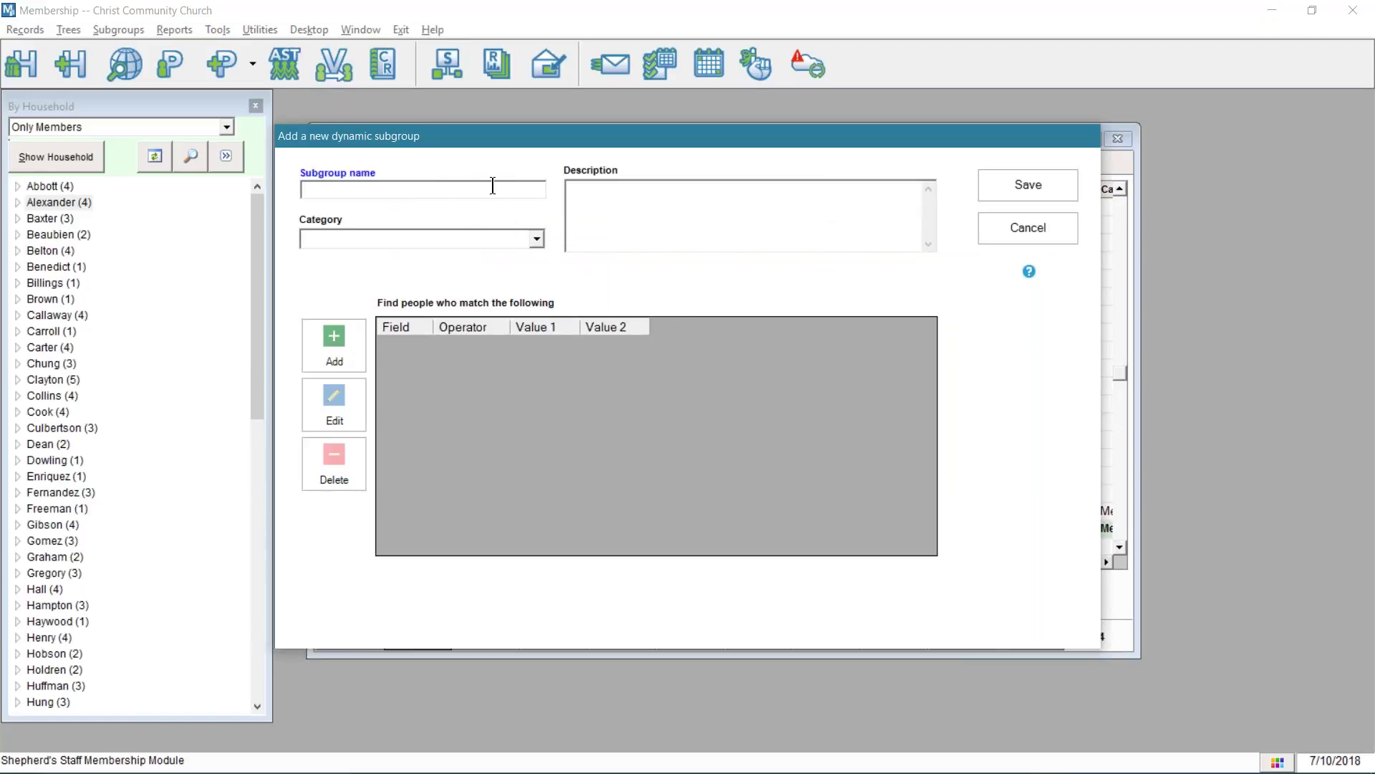
pyautogui.write('N')
pyautogui.press('BackSpace')
pyautogui.write('All Newsletters')
# - Describe it as 'All people who requested a newsletter excluding those without an address'
pyautogui.click(573, 190)
pyautogui.write('All people')
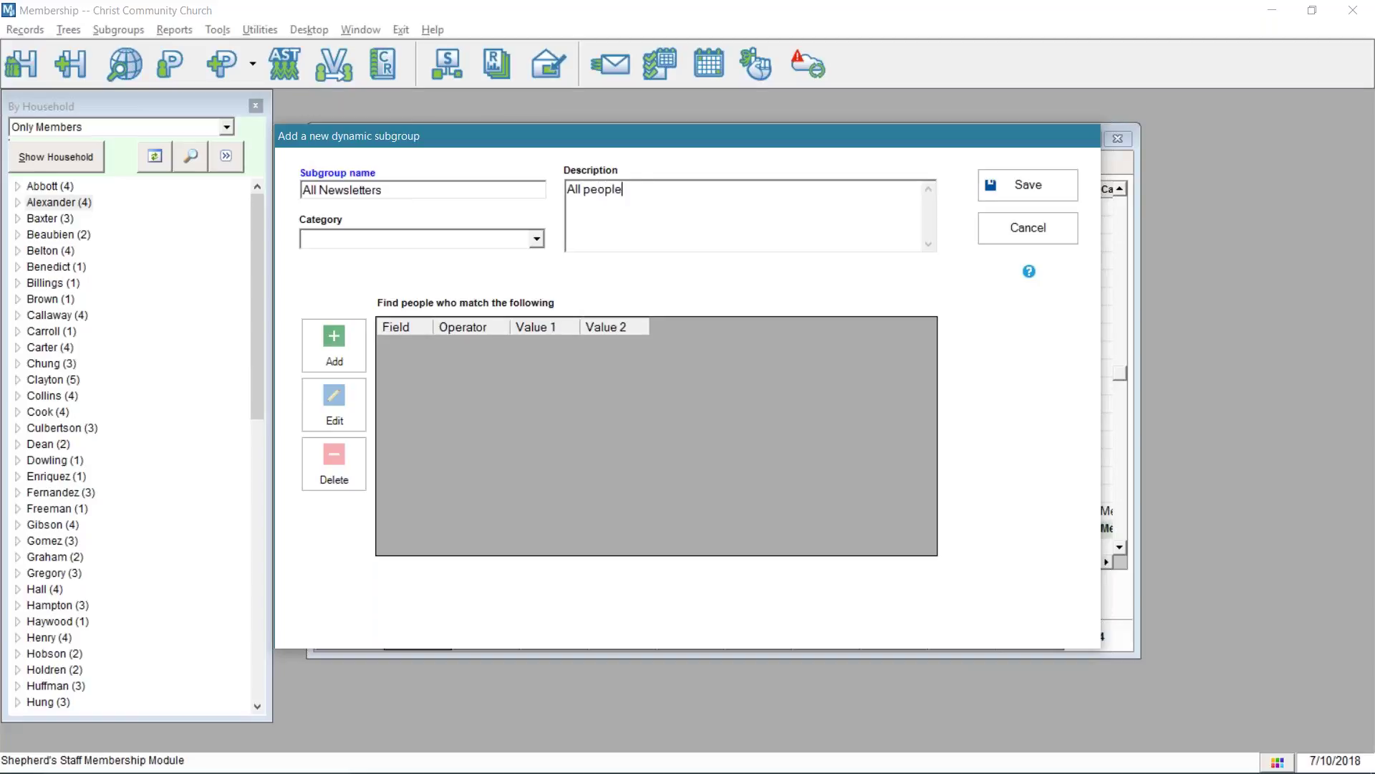
pyautogui.write(' who requested a')
pyautogui.write(' new')
pyautogui.press('BackSpace')
pyautogui.write('wls')
pyautogui.press('BackSpace')
pyautogui.press('BackSpace')
pyautogui.write('sletter excluding')
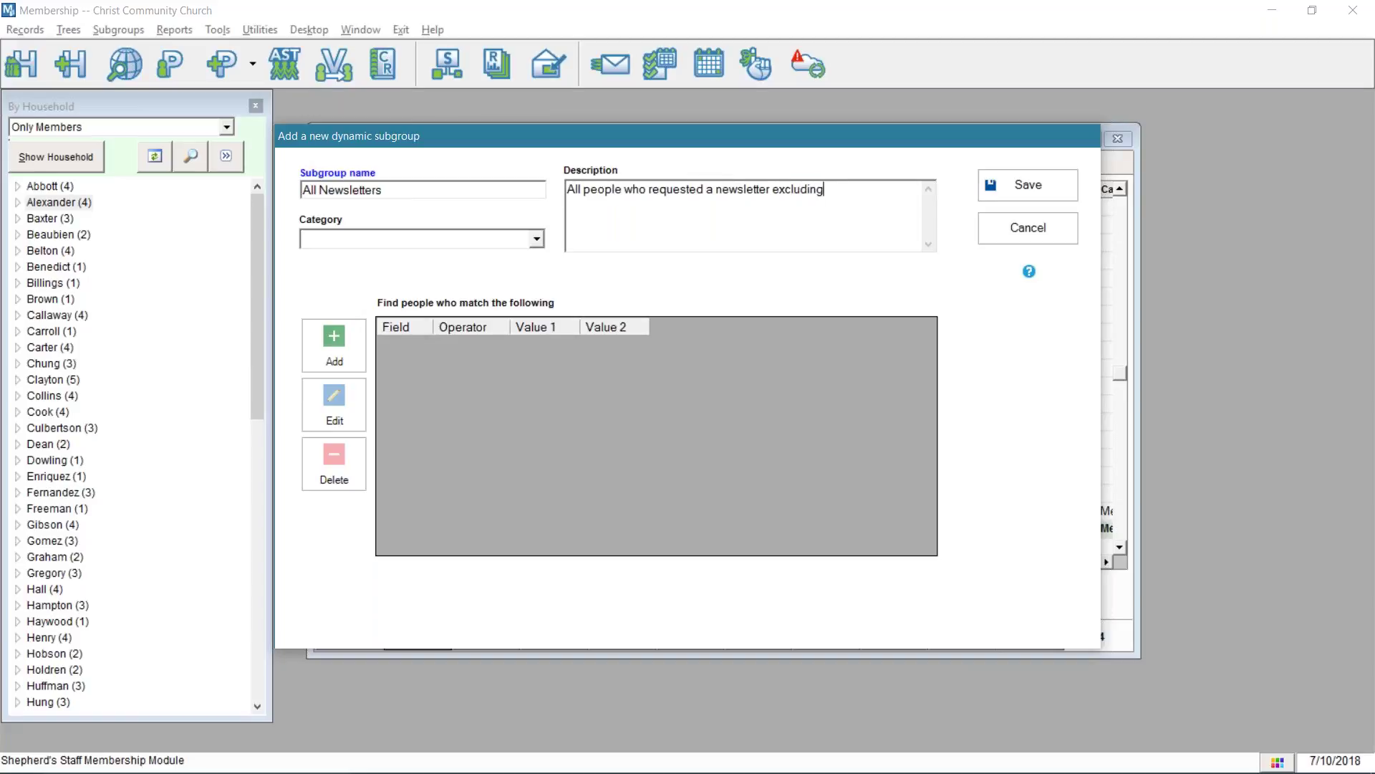
pyautogui.write(' those without an address')
pyautogui.click(344, 359)
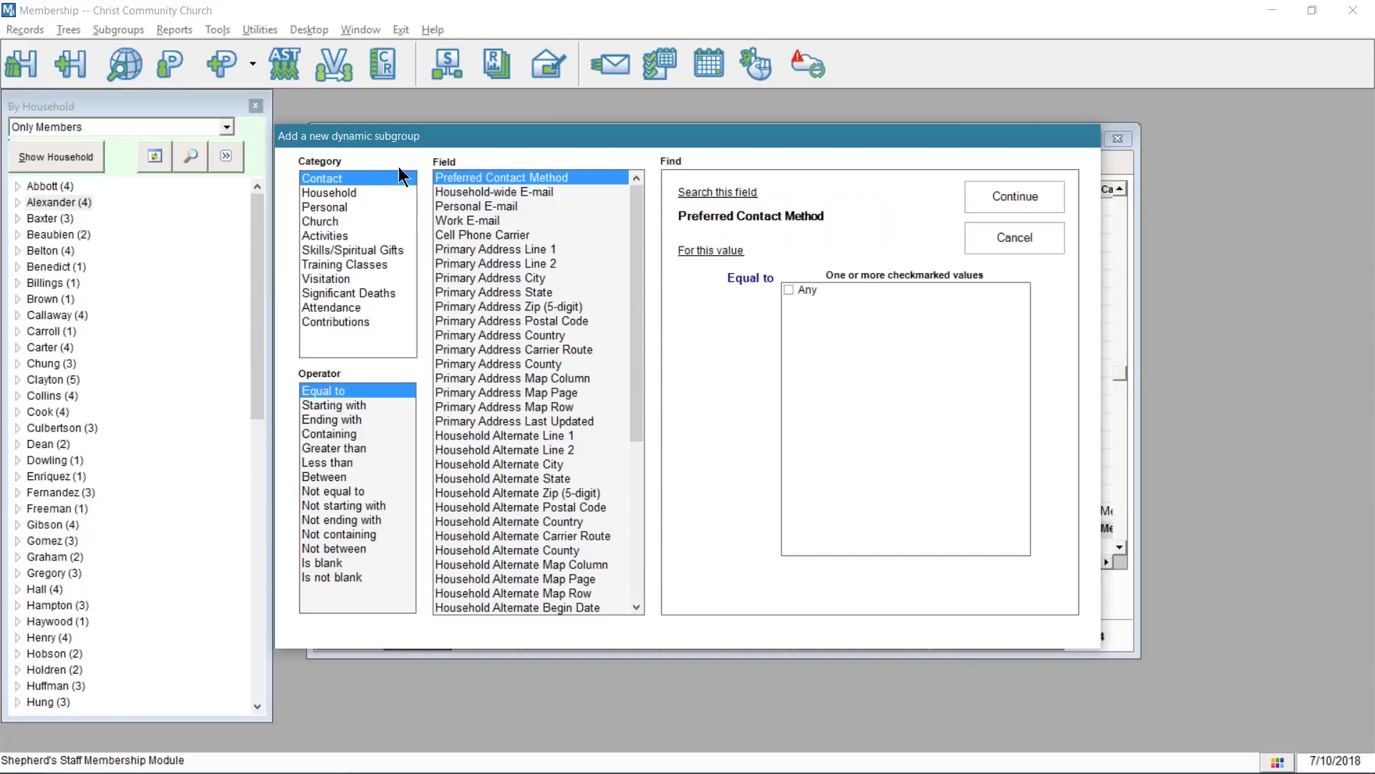
# - Add the criterion Household Receives Newsletter? Equal to Yes
pyautogui.click(359, 193)
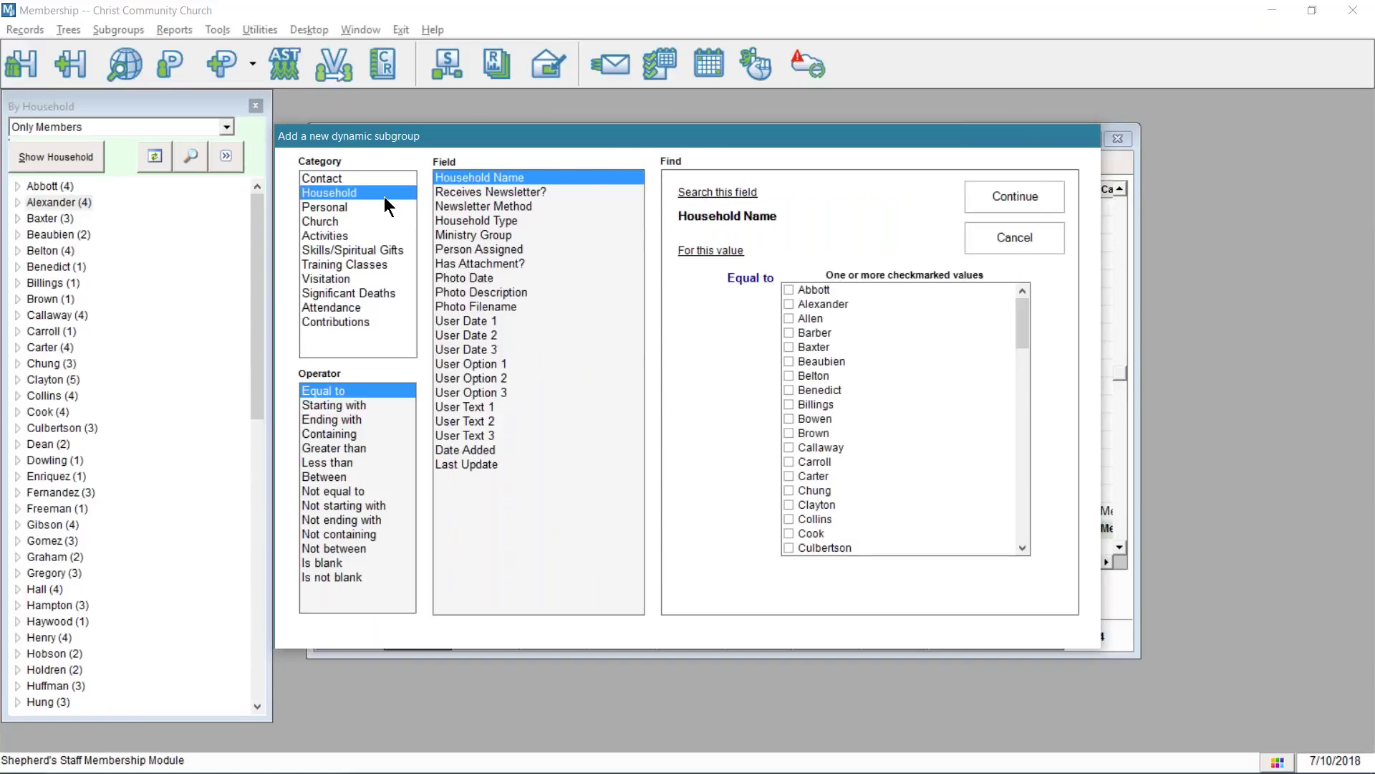
pyautogui.click(501, 196)
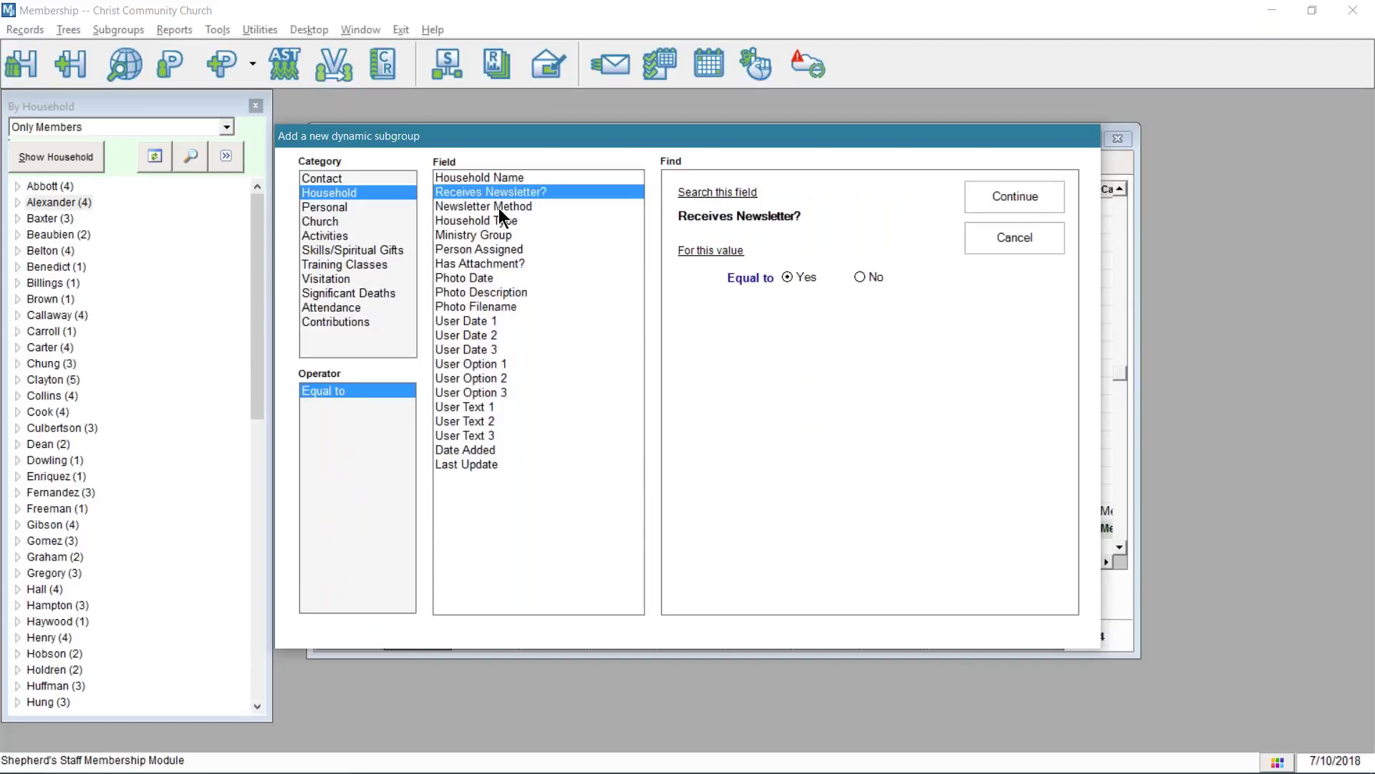
pyautogui.click(500, 208)
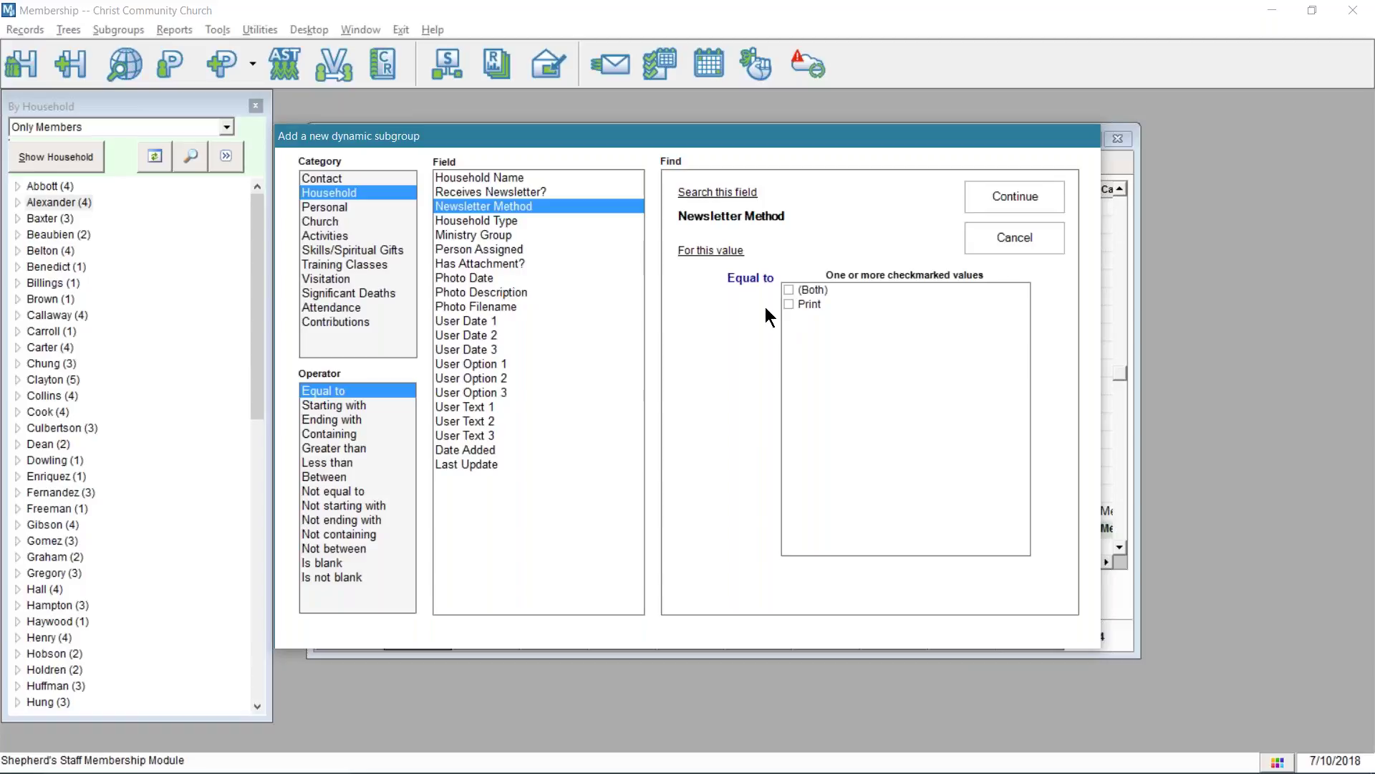
pyautogui.click(526, 194)
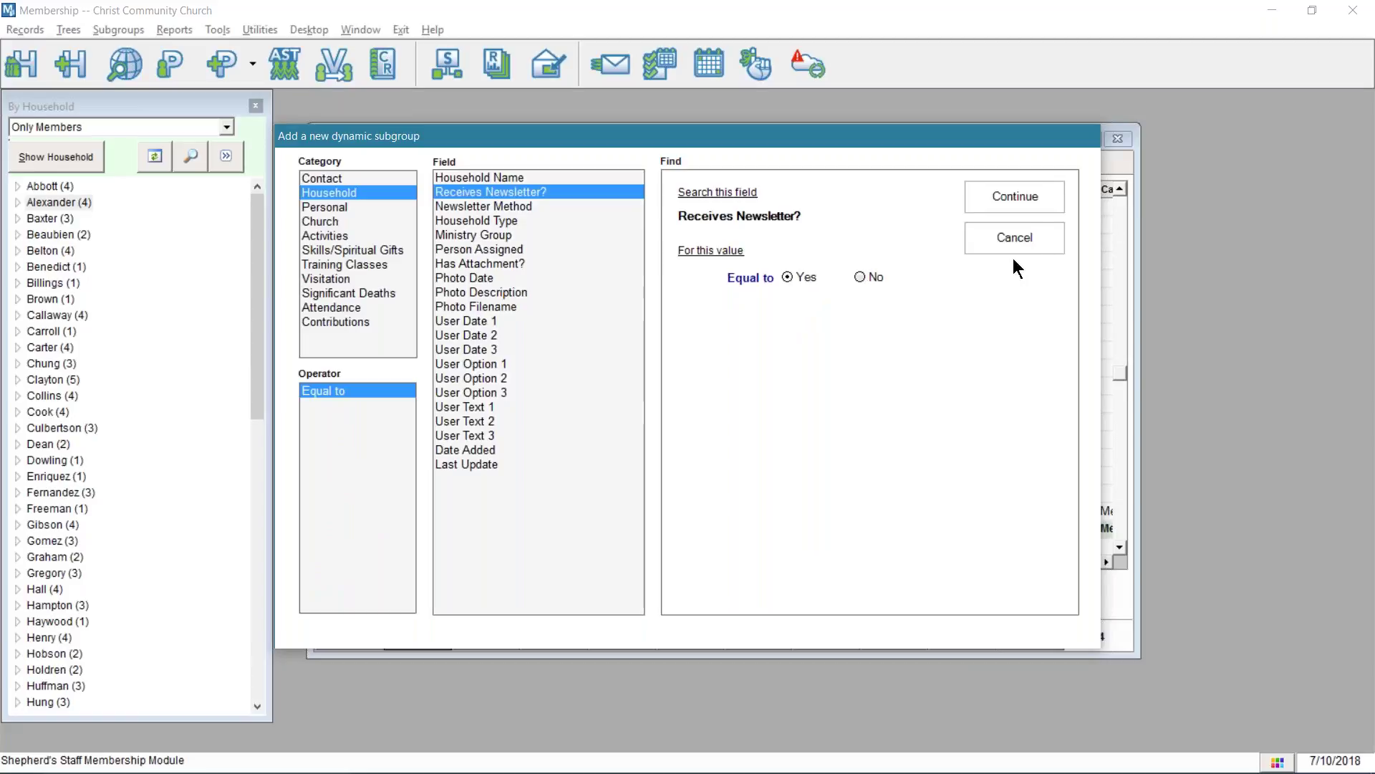
pyautogui.click(1018, 194)
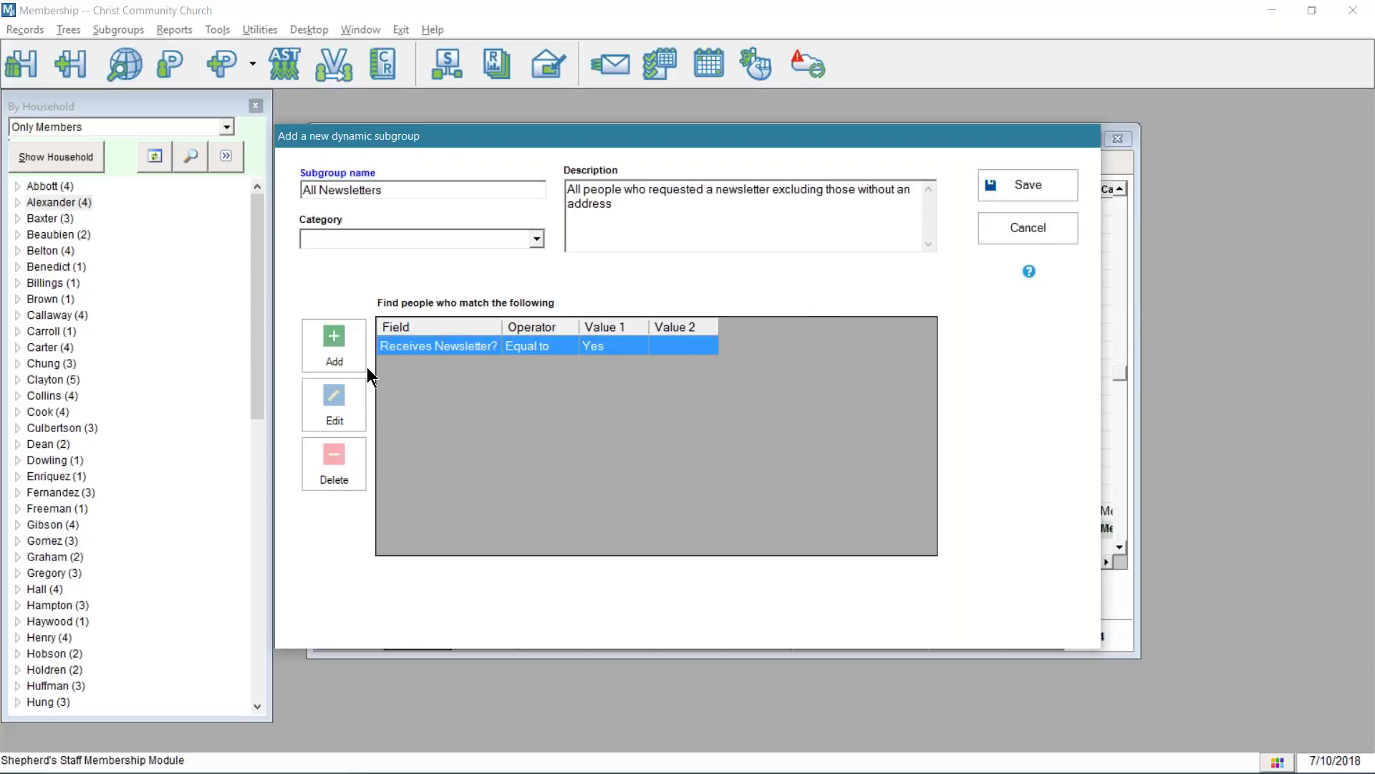
# - Start a second criterion on Contact Primary Address Line 1 using Not equal to
pyautogui.click(340, 339)
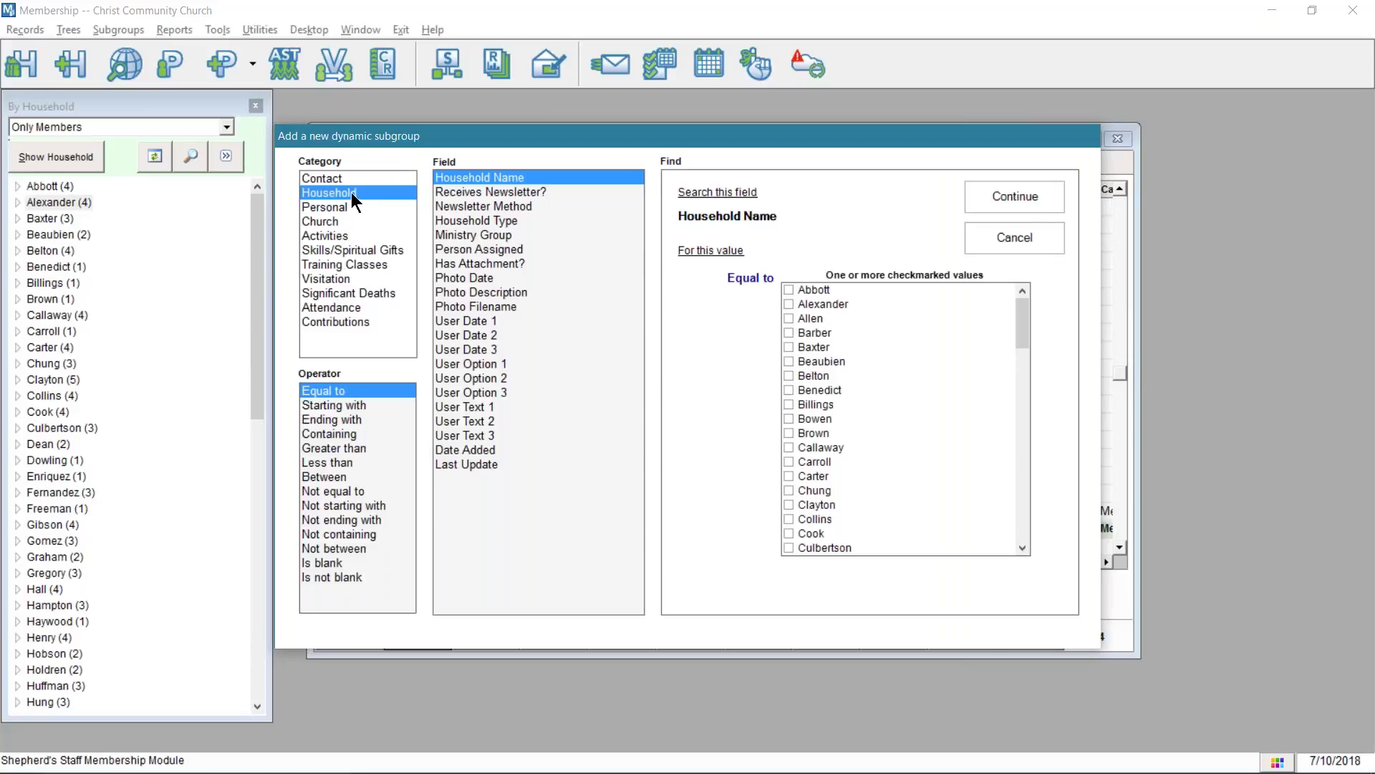
pyautogui.click(379, 178)
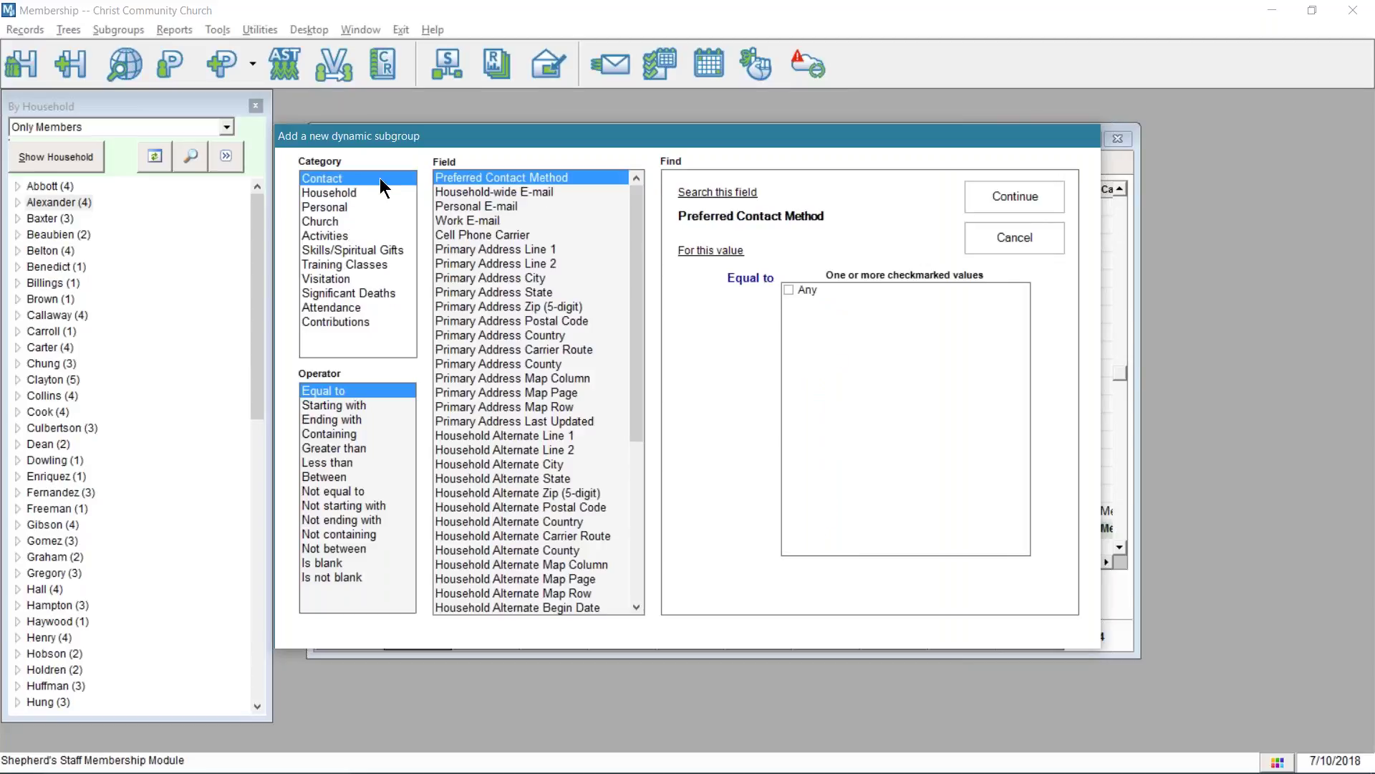
pyautogui.click(546, 252)
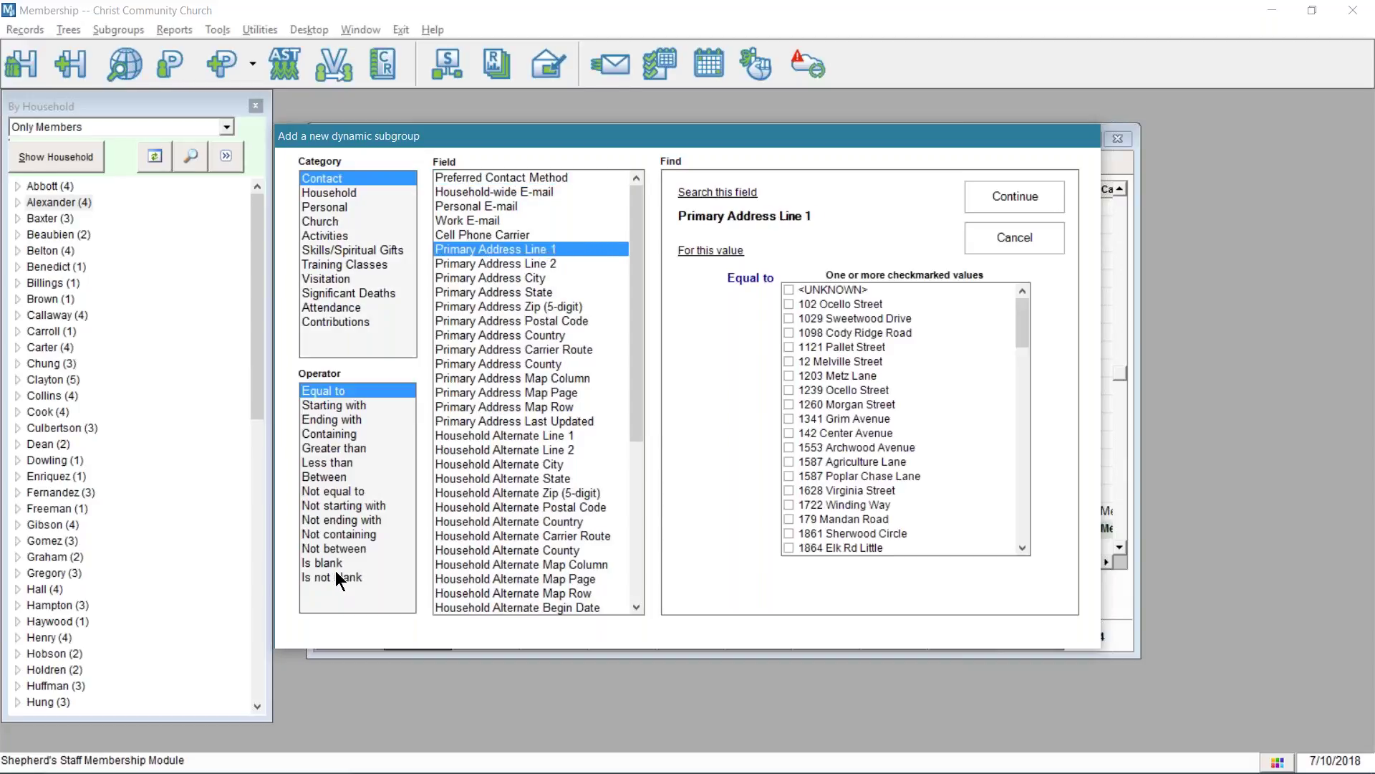
pyautogui.click(340, 492)
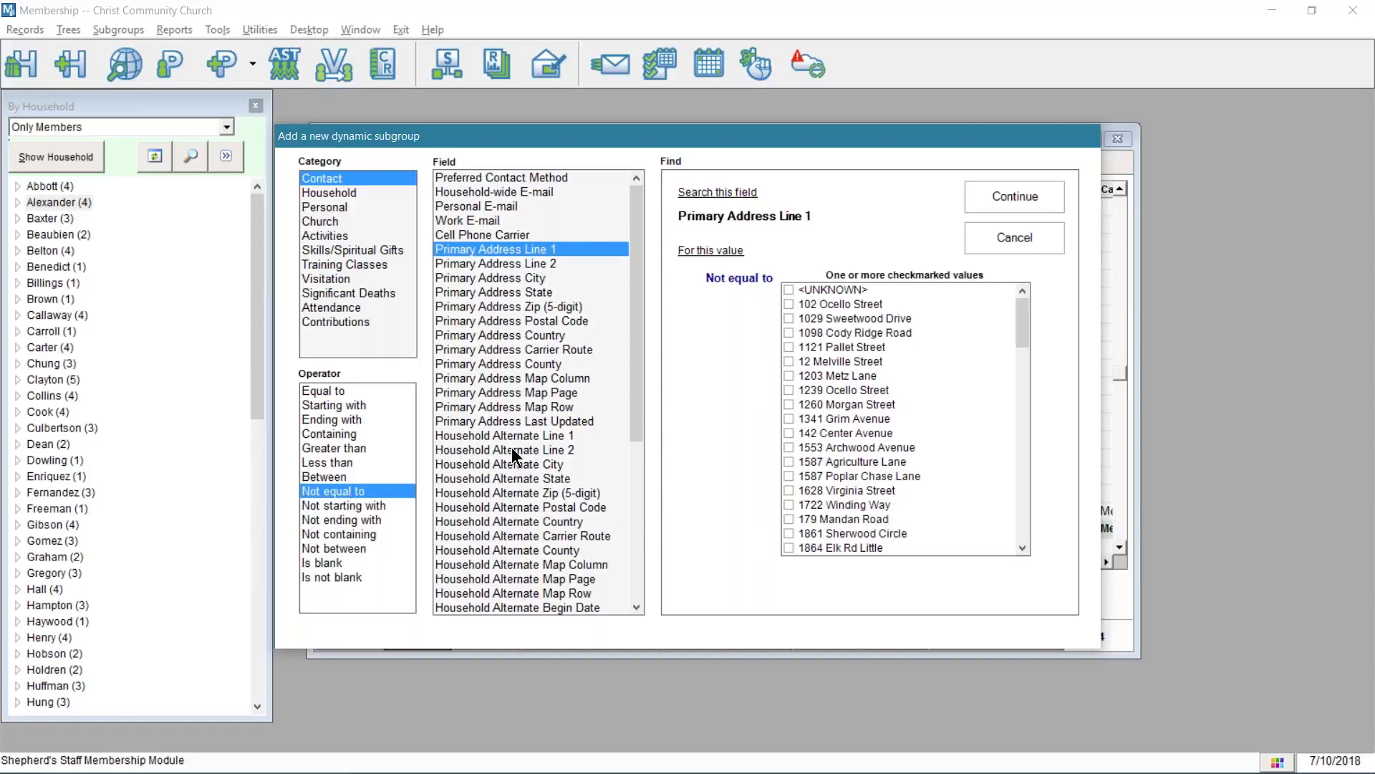
# - Add the criterion Primary Address Line 1 Not equal to <UNKNOWN>, ticking <UNKNOWN> after the warning
pyautogui.click(790, 289)
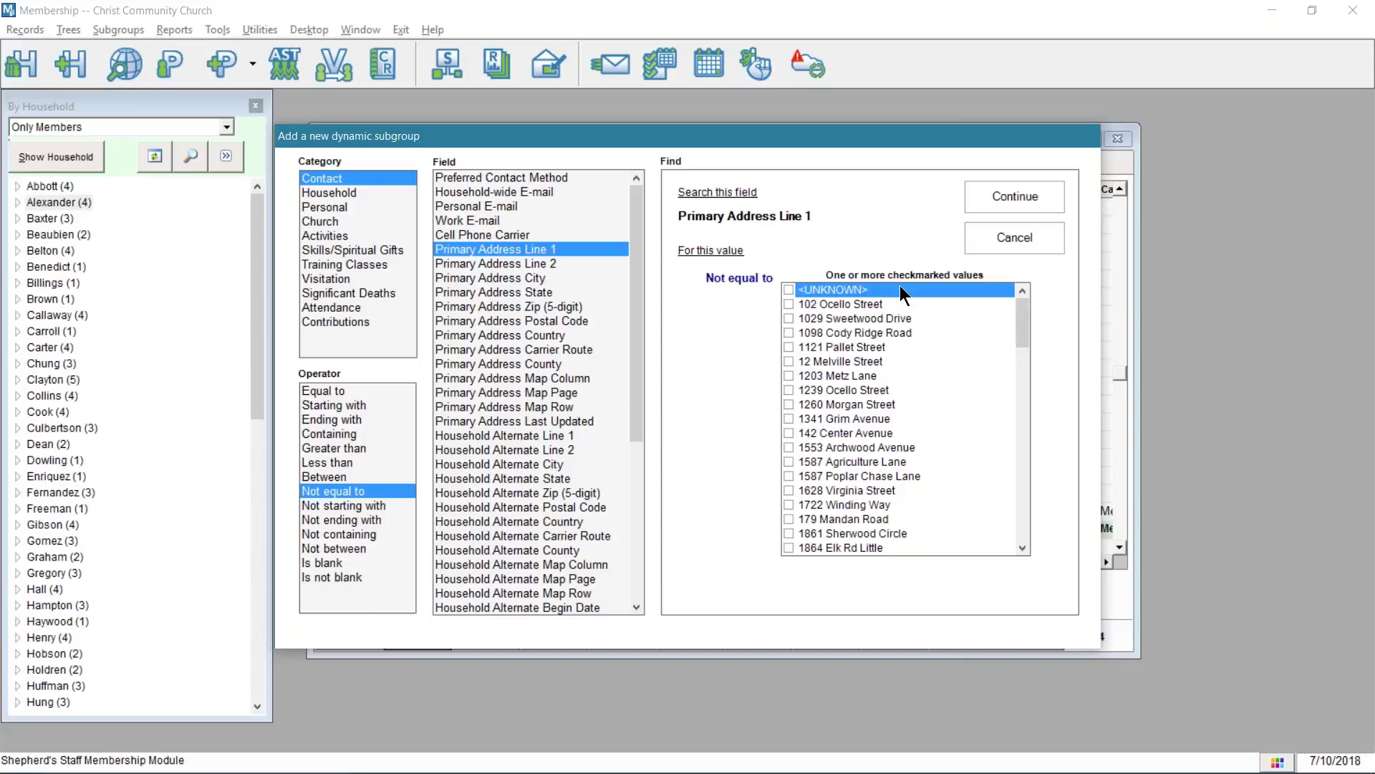
pyautogui.scroll(-2, 880, 345)
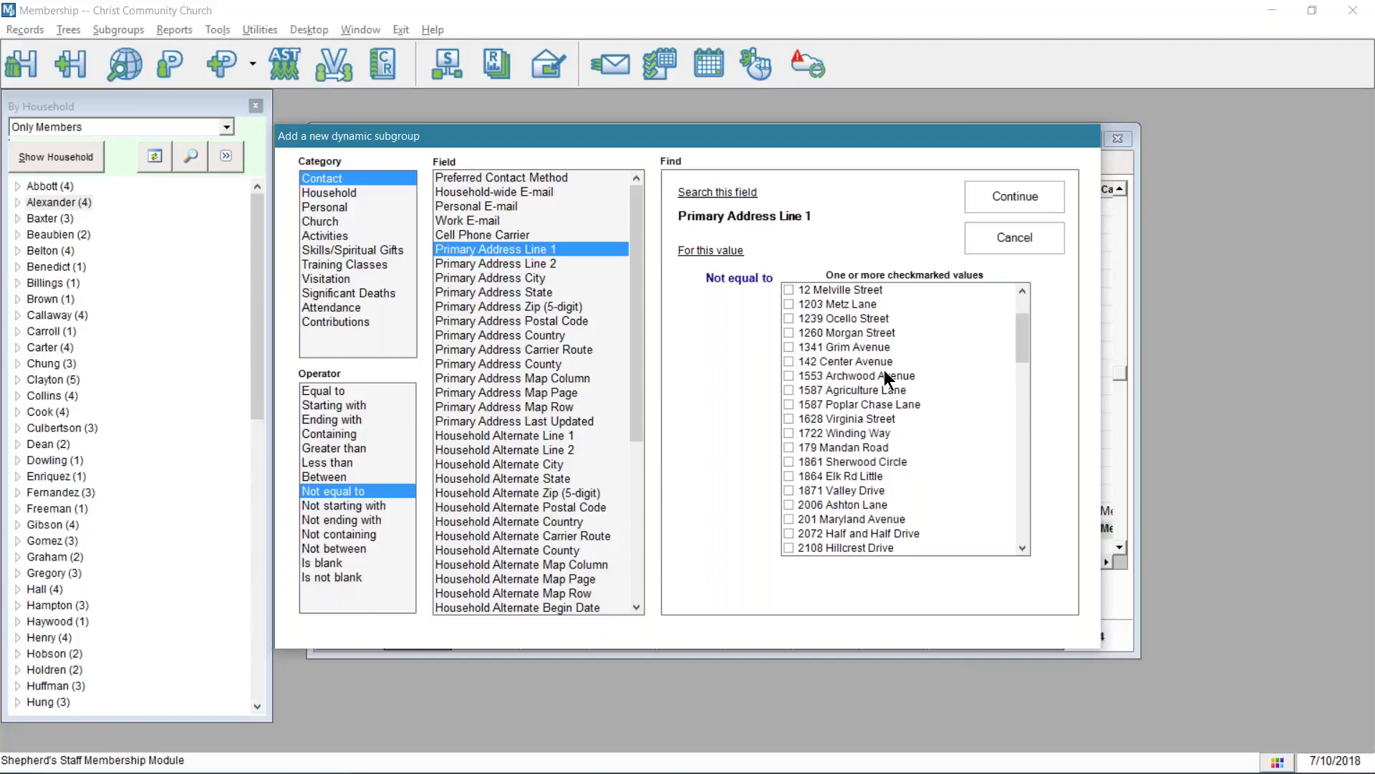
pyautogui.scroll(-20, 886, 373)
pyautogui.scroll(-4, 880, 416)
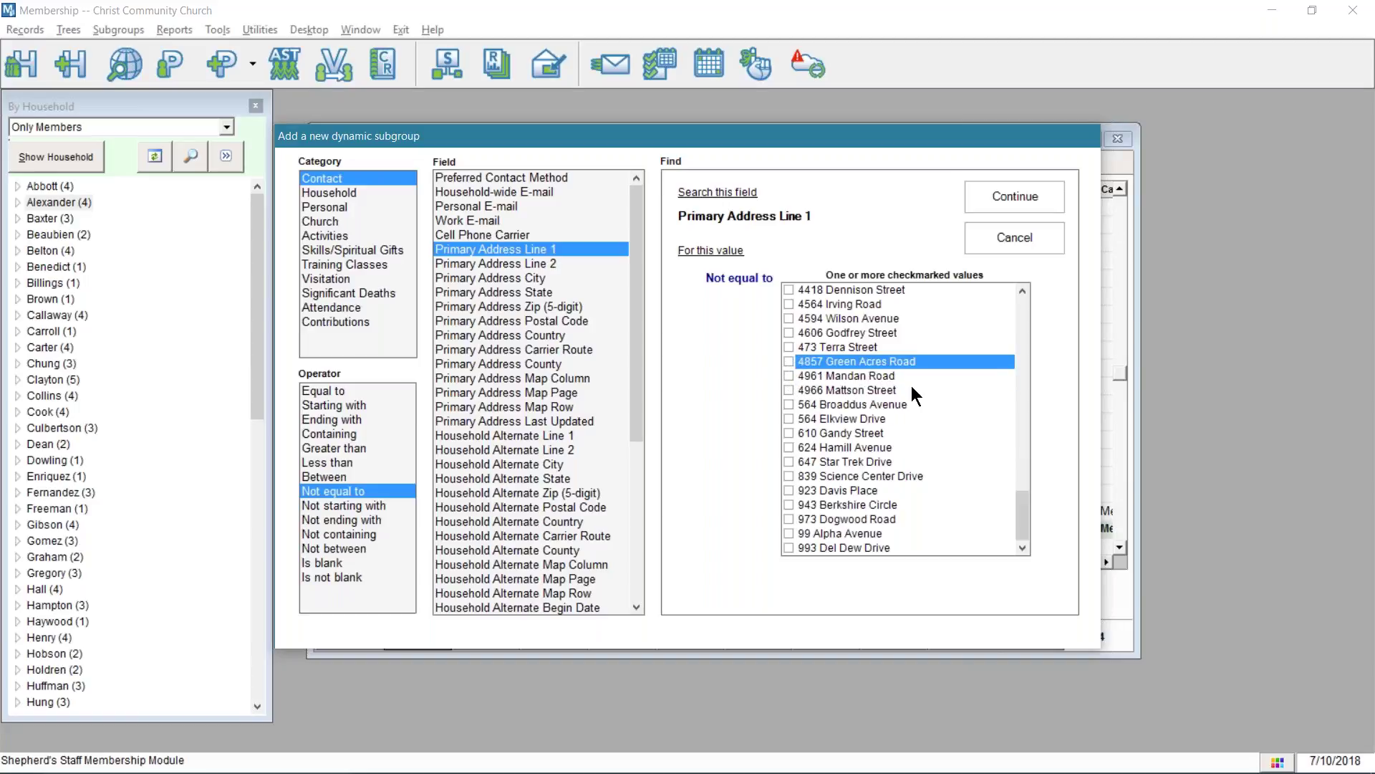
pyautogui.scroll(9, 906, 389)
pyautogui.scroll(8, 896, 331)
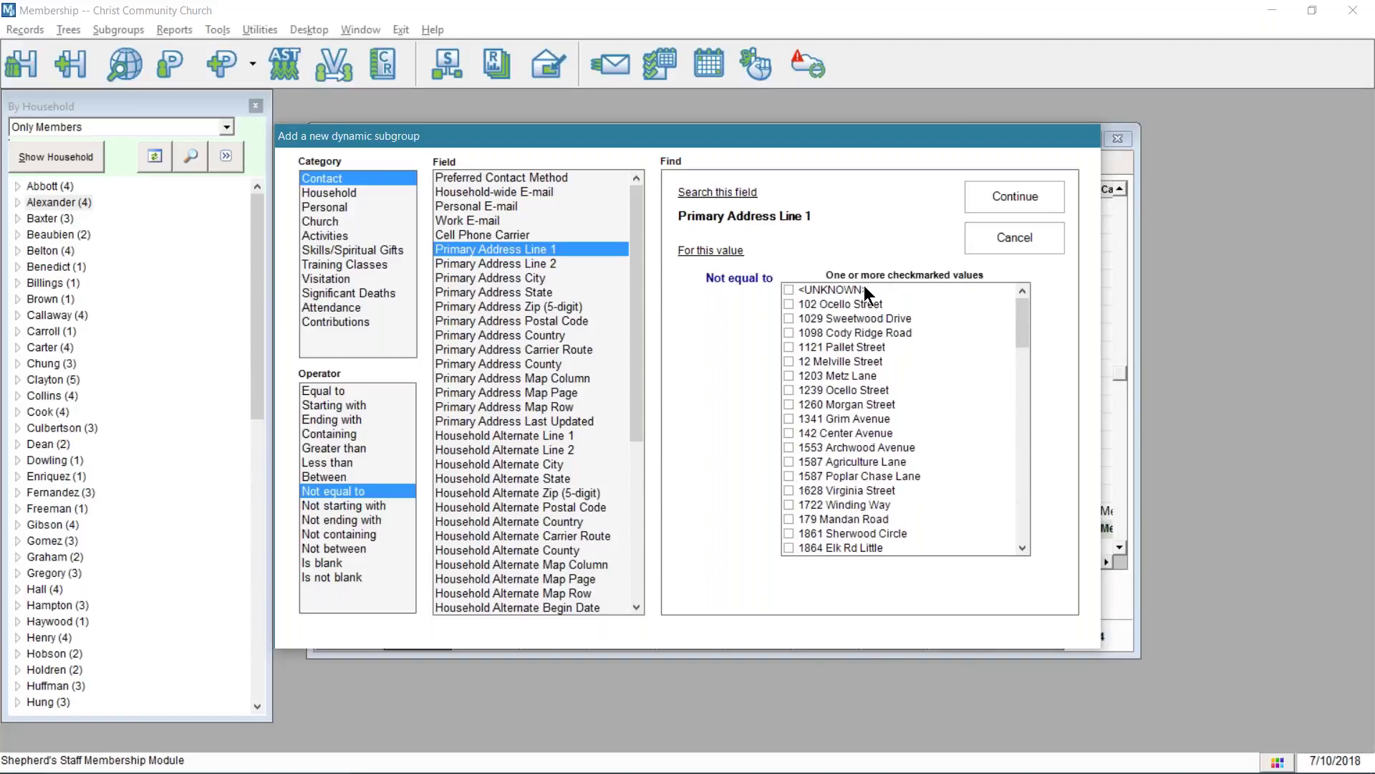
pyautogui.click(1031, 196)
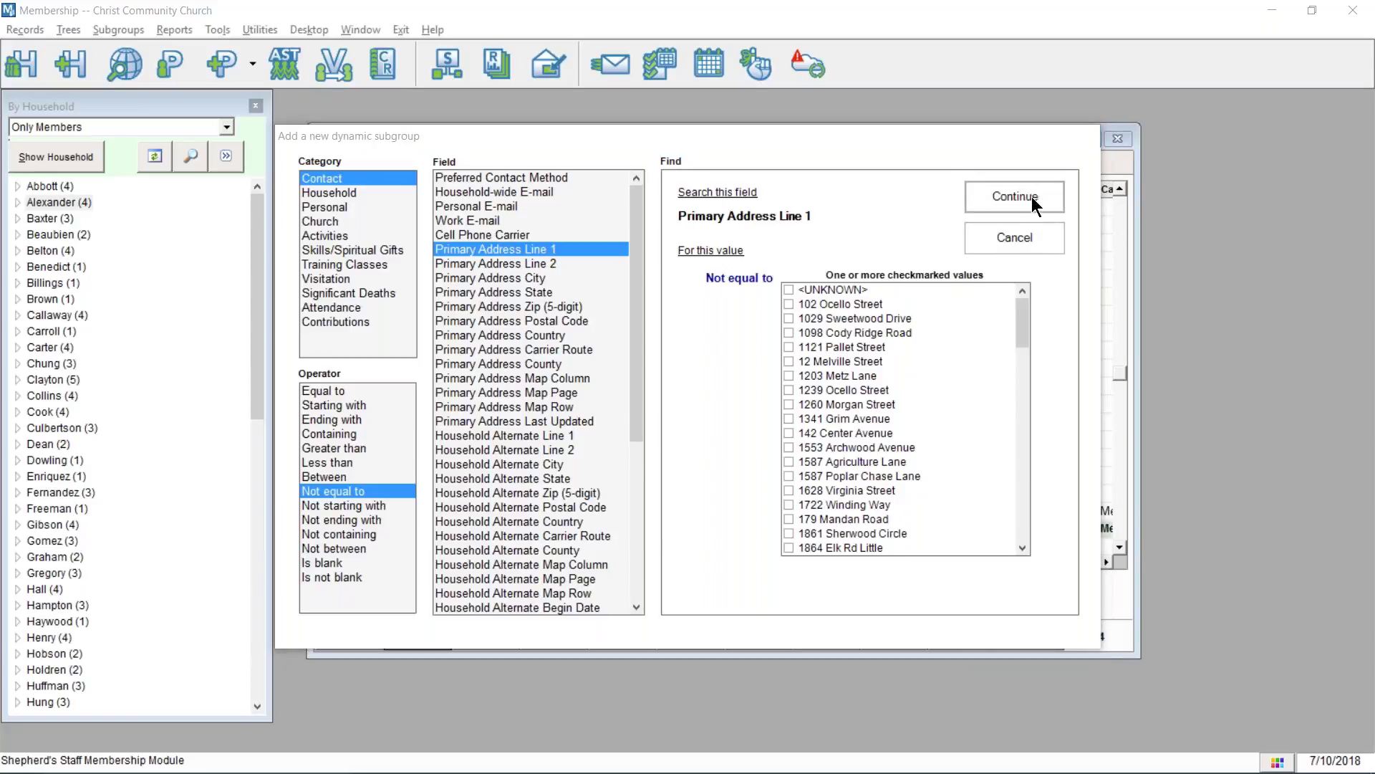
pyautogui.click(796, 464)
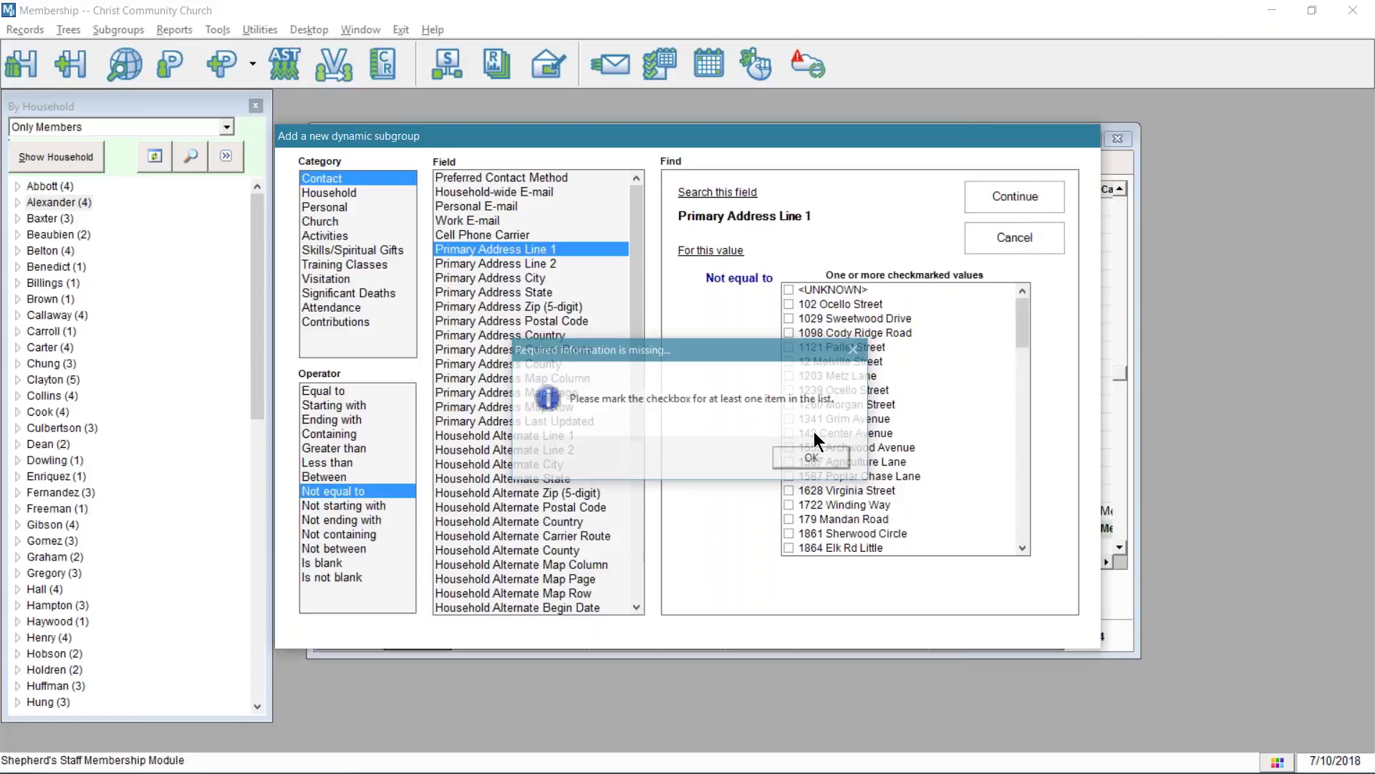
pyautogui.click(790, 290)
pyautogui.click(1022, 202)
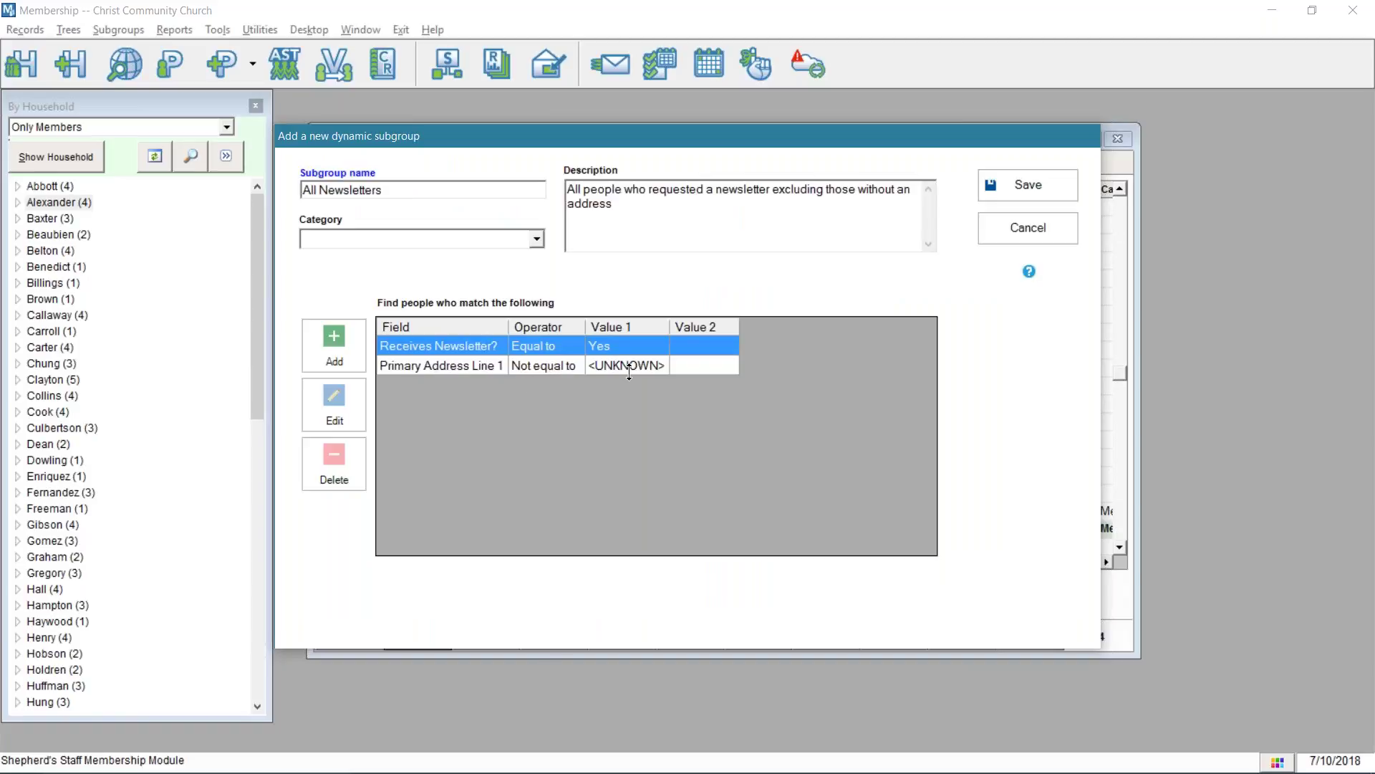
# - Save the All Newsletters subgroup and preview its Avery 5160/5260 mailing labels, showing 6 labels
pyautogui.click(1027, 182)
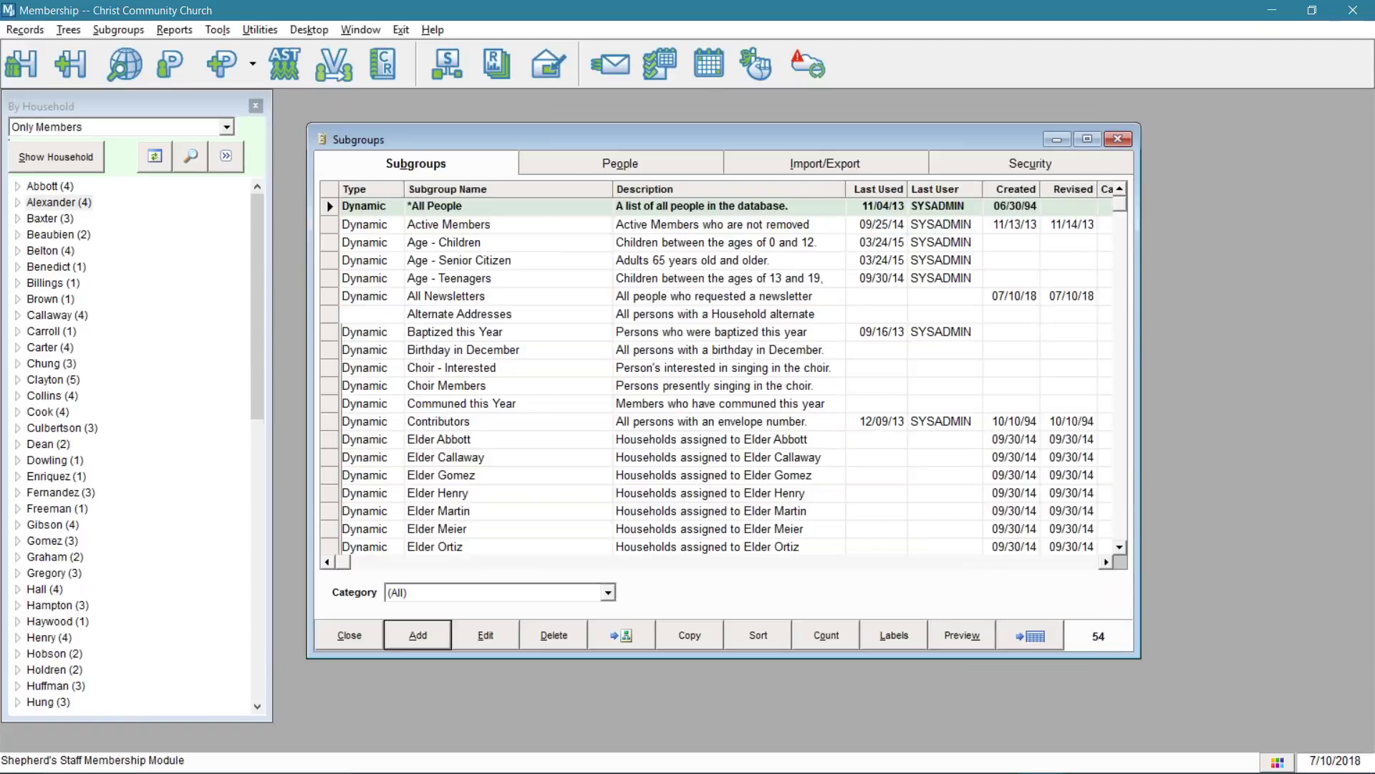
pyautogui.click(886, 635)
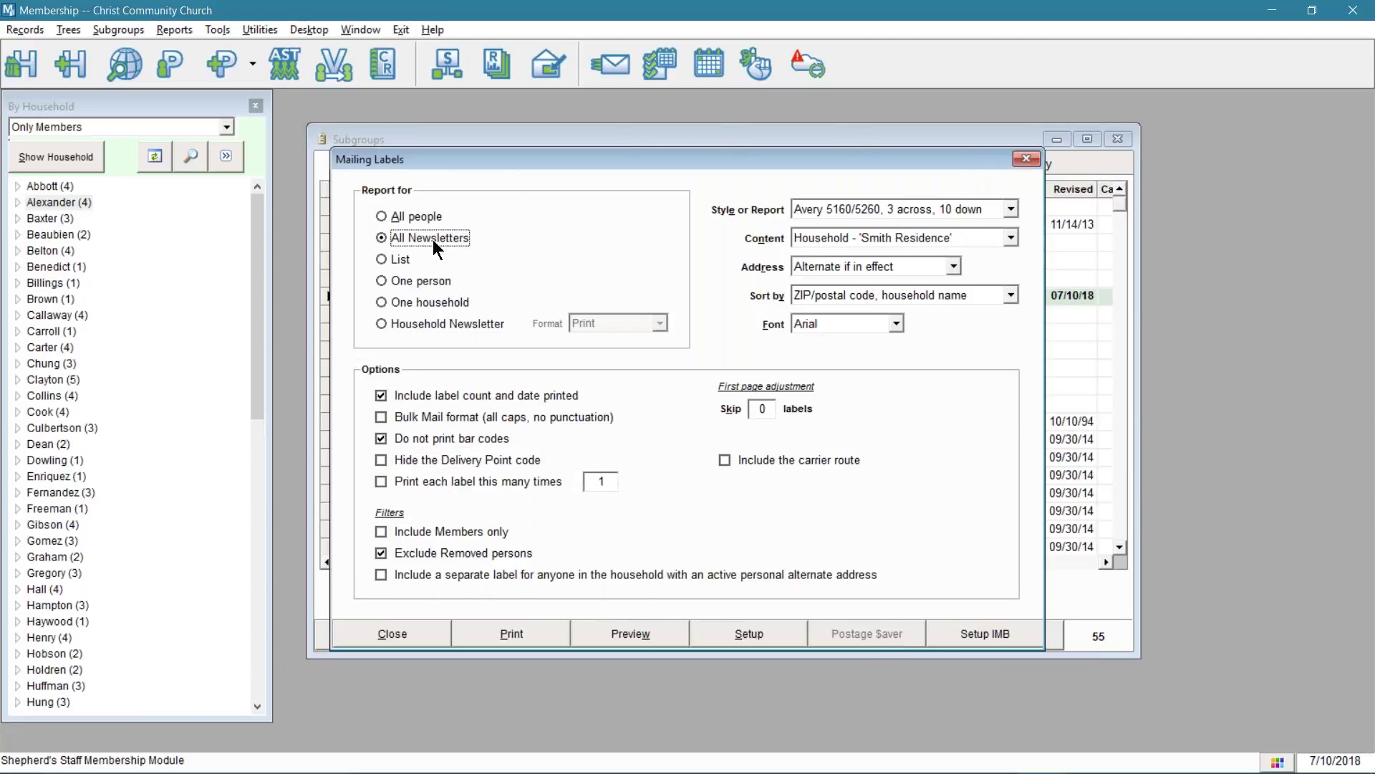
pyautogui.click(651, 641)
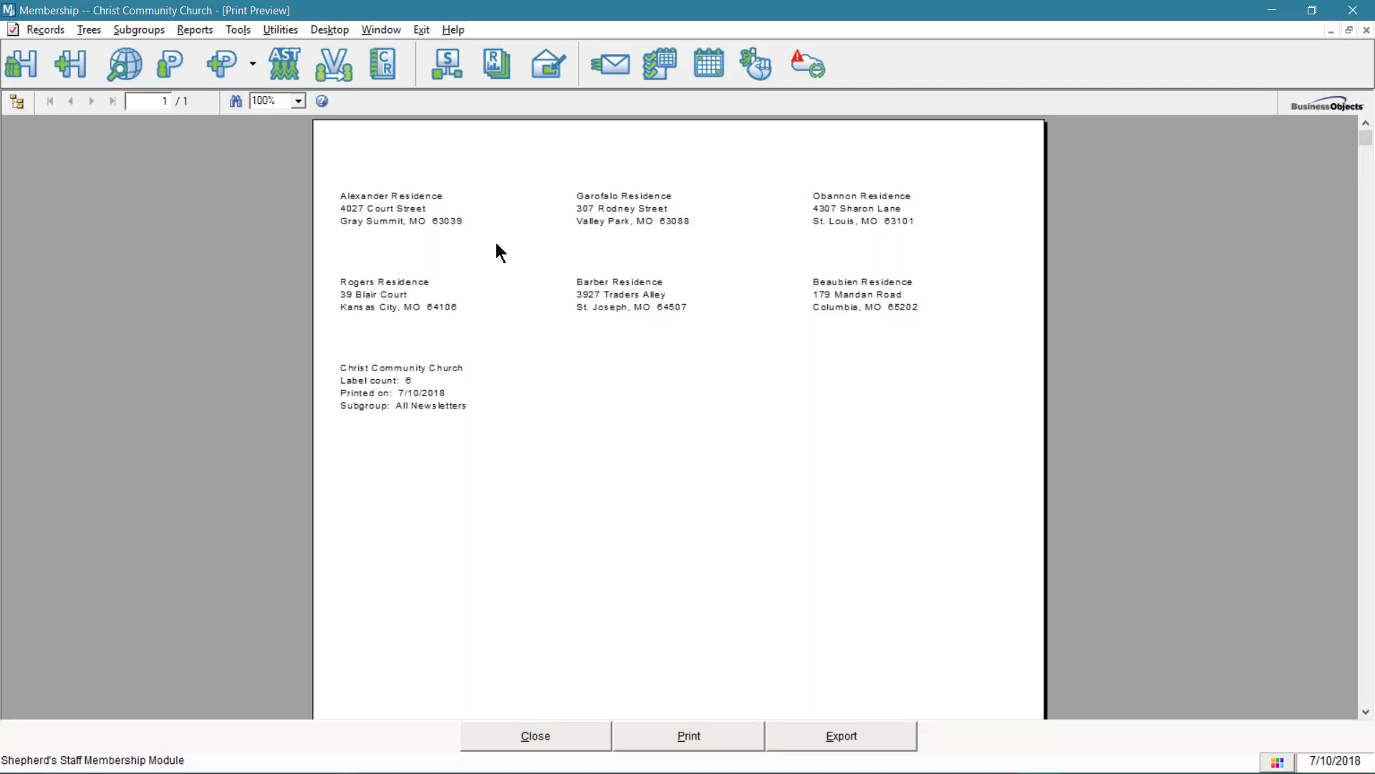
# - Enlarge the label preview to 150%, then close the preview and the Mailing Labels dialog
pyautogui.click(298, 101)
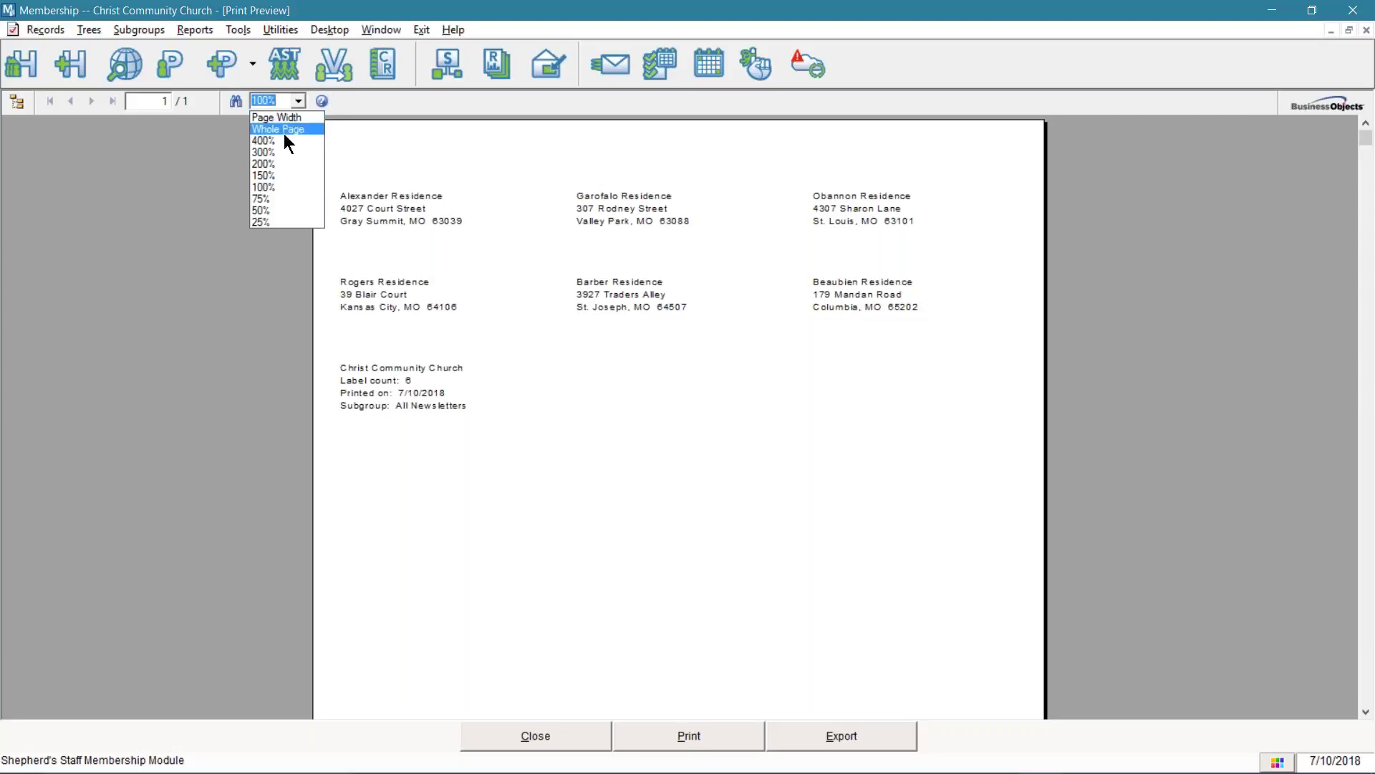
pyautogui.click(261, 177)
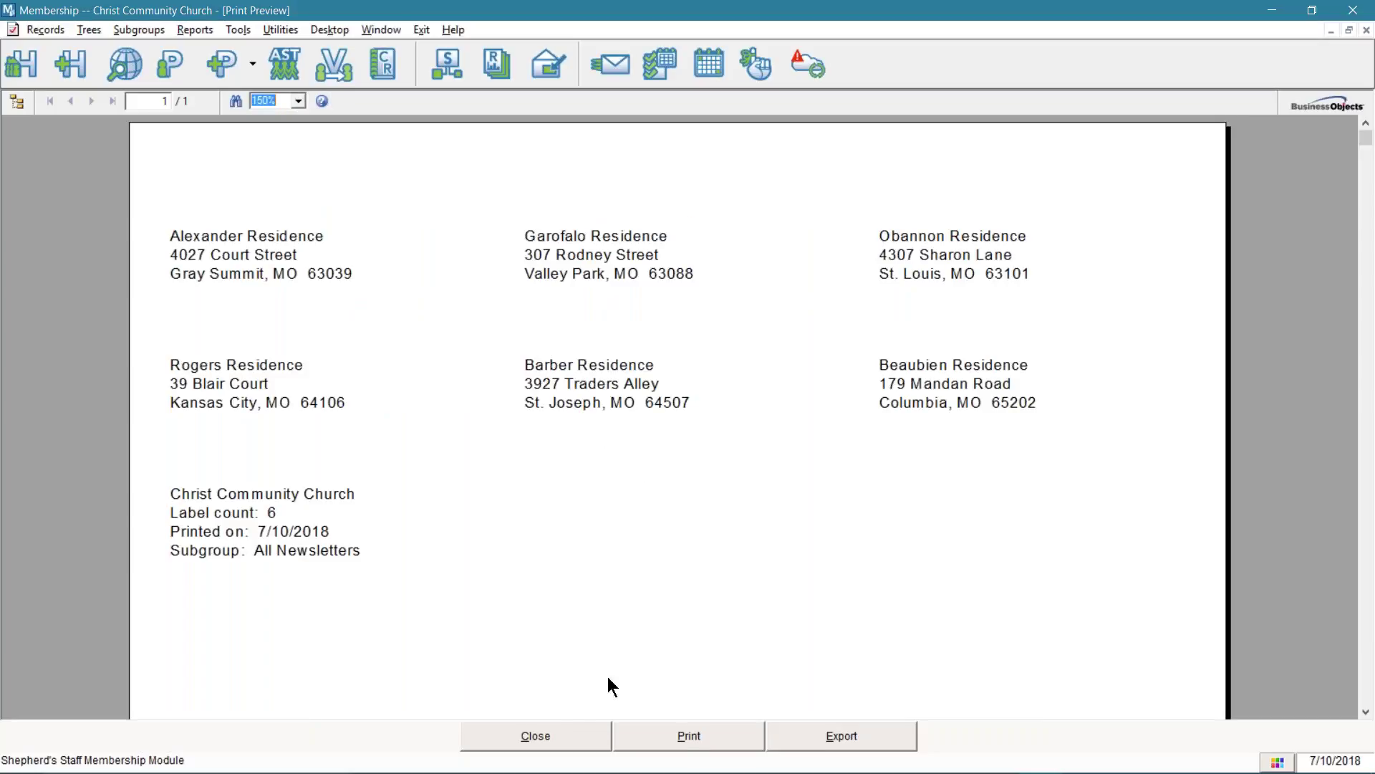
pyautogui.click(555, 736)
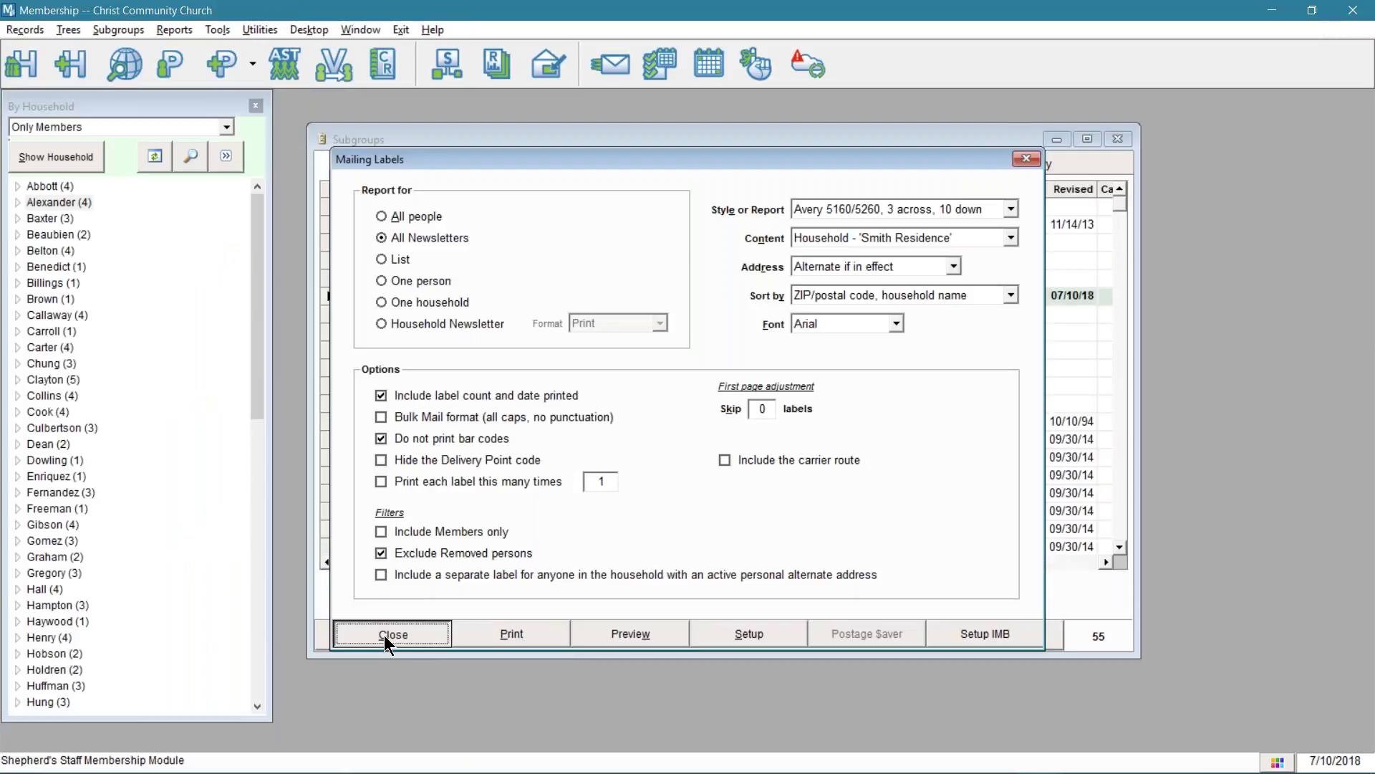
pyautogui.click(385, 636)
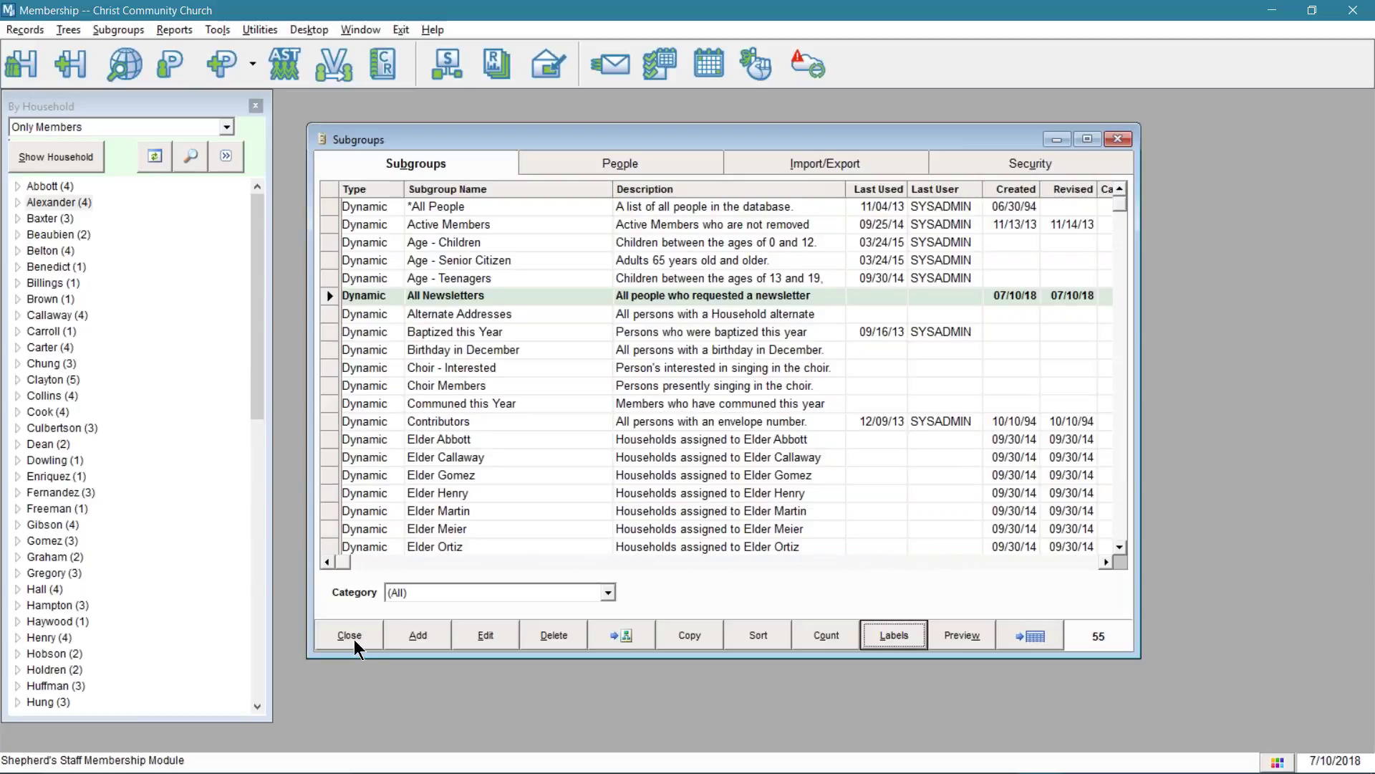
pyautogui.moveTo(700, 137); pyautogui.dragTo(1277, 149)
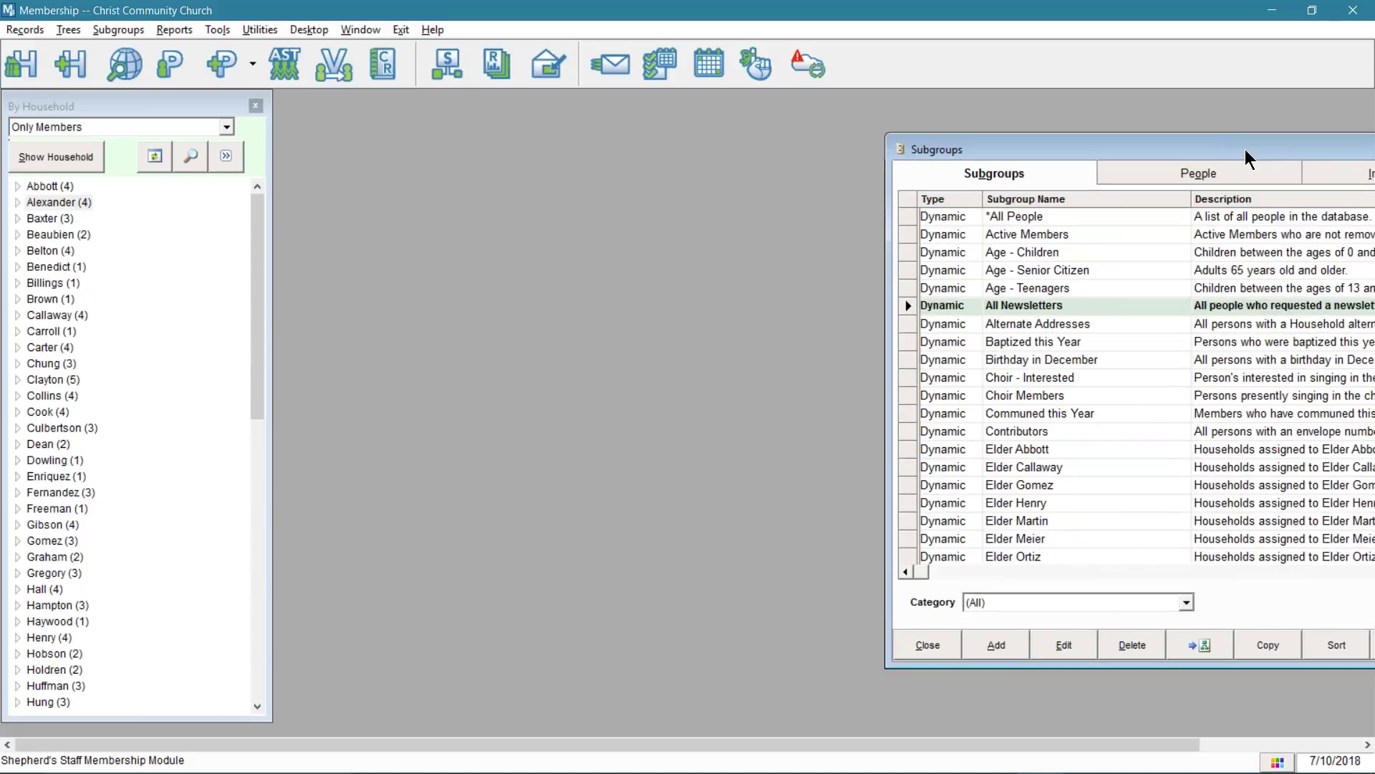
pyautogui.click(187, 32)
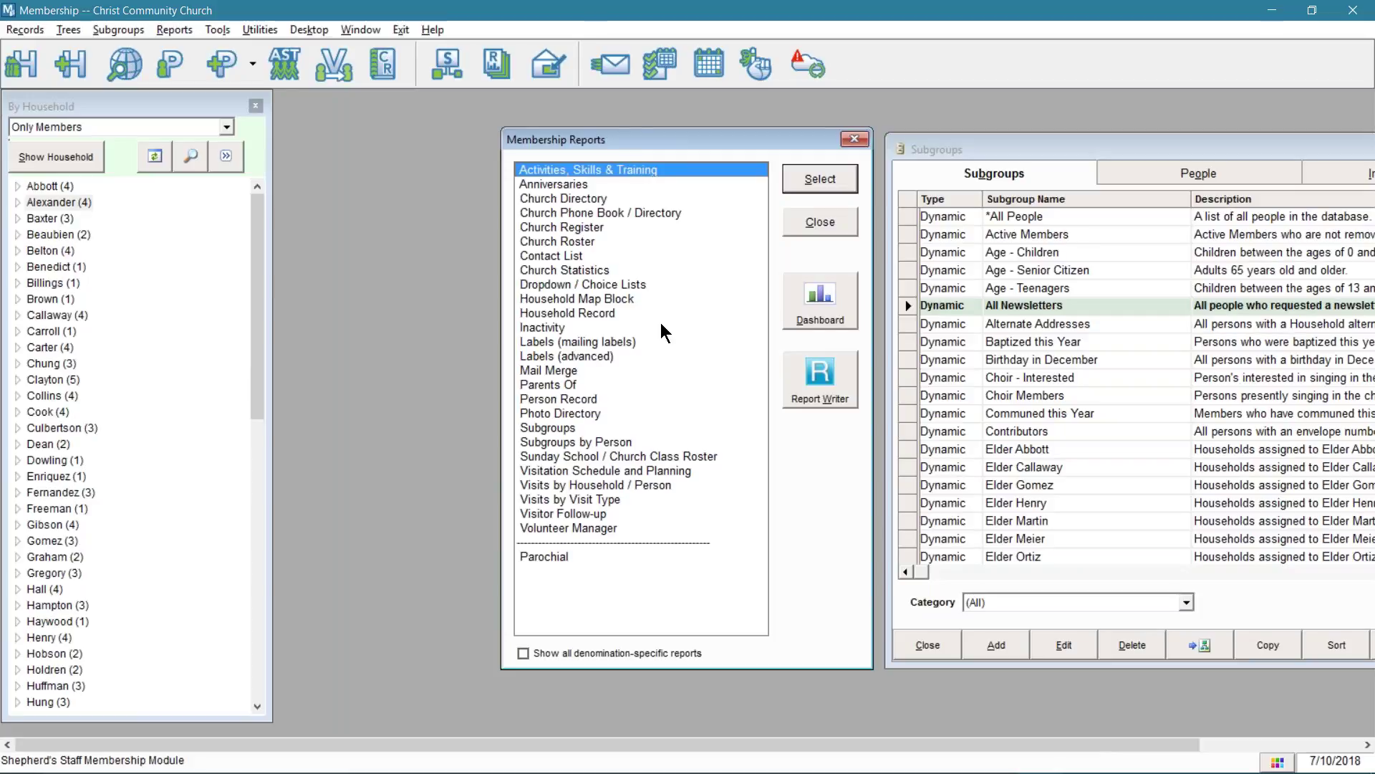
pyautogui.doubleClick(599, 514)
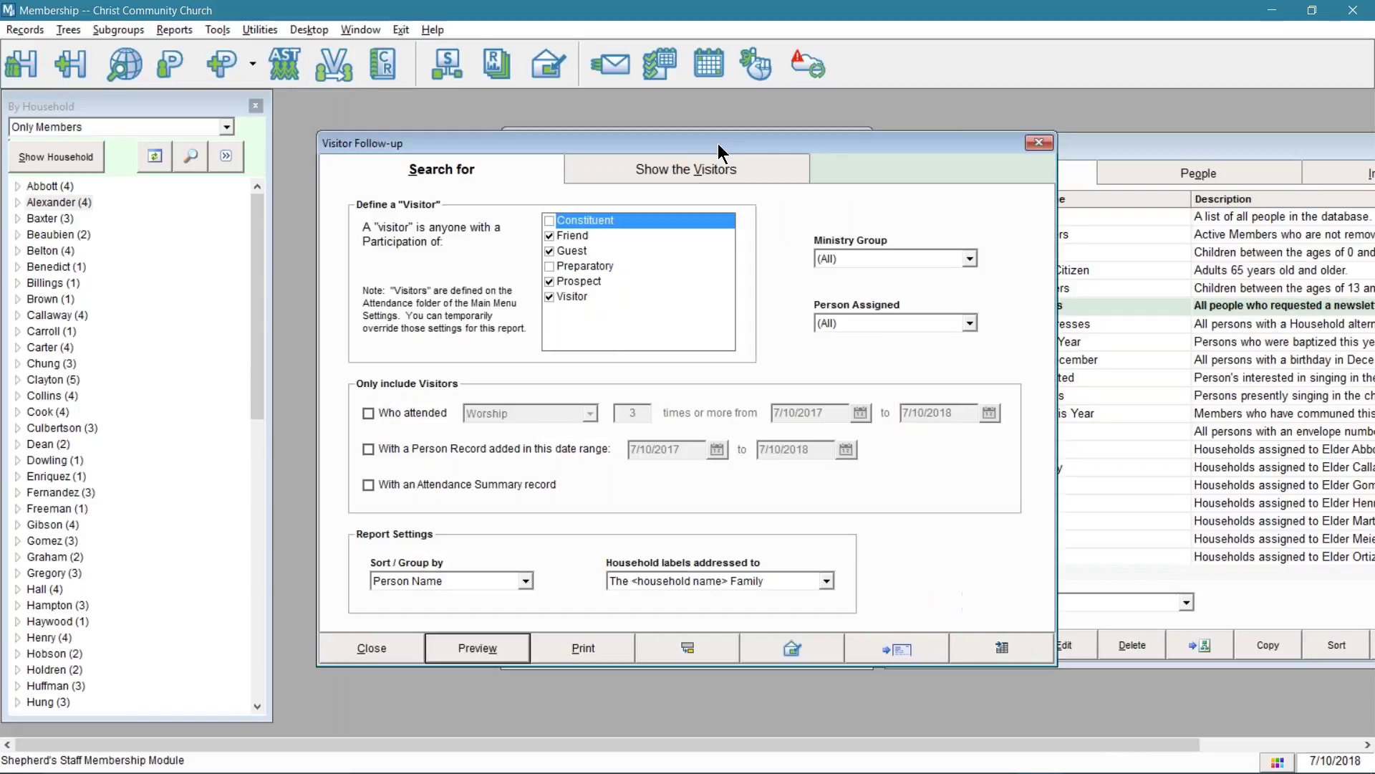
pyautogui.moveTo(751, 137); pyautogui.dragTo(578, 141)
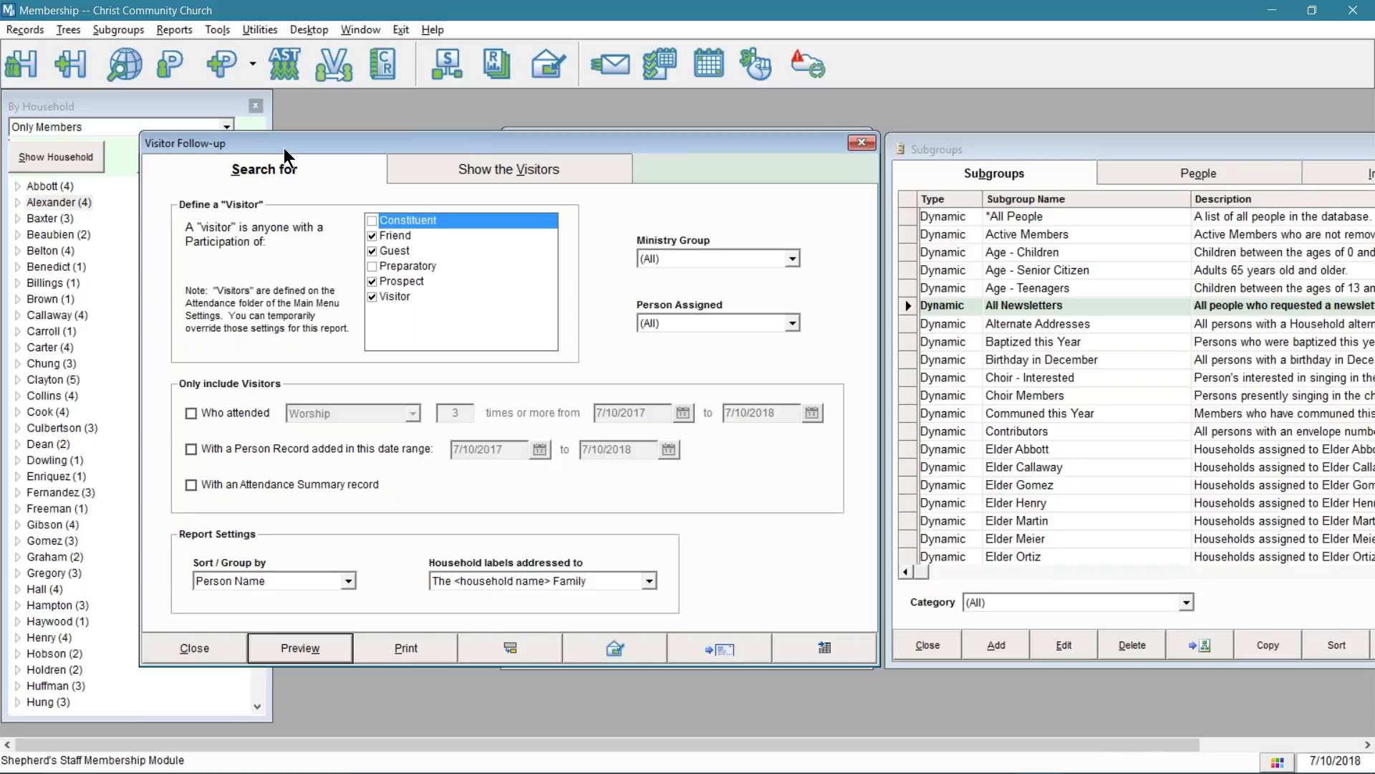
pyautogui.click(862, 143)
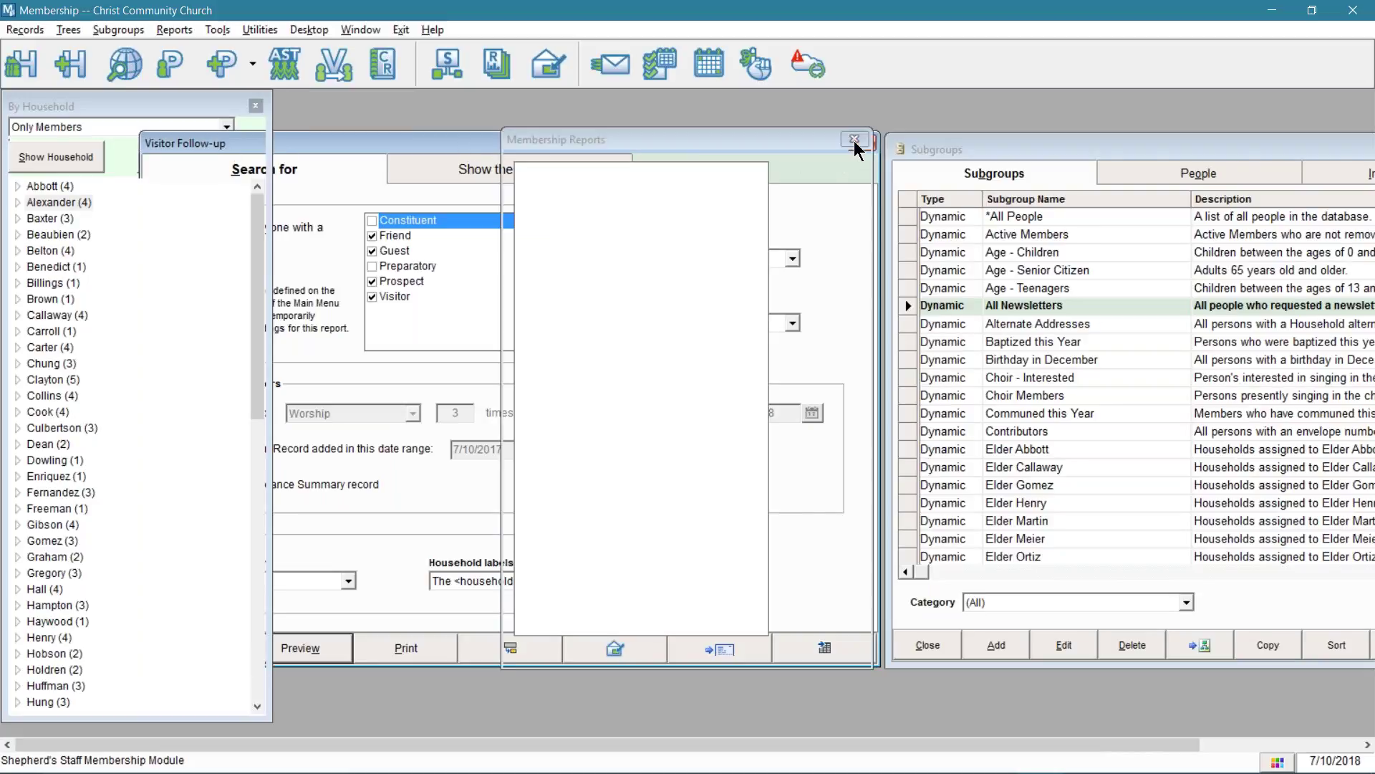
pyautogui.moveTo(1062, 149); pyautogui.dragTo(612, 139)
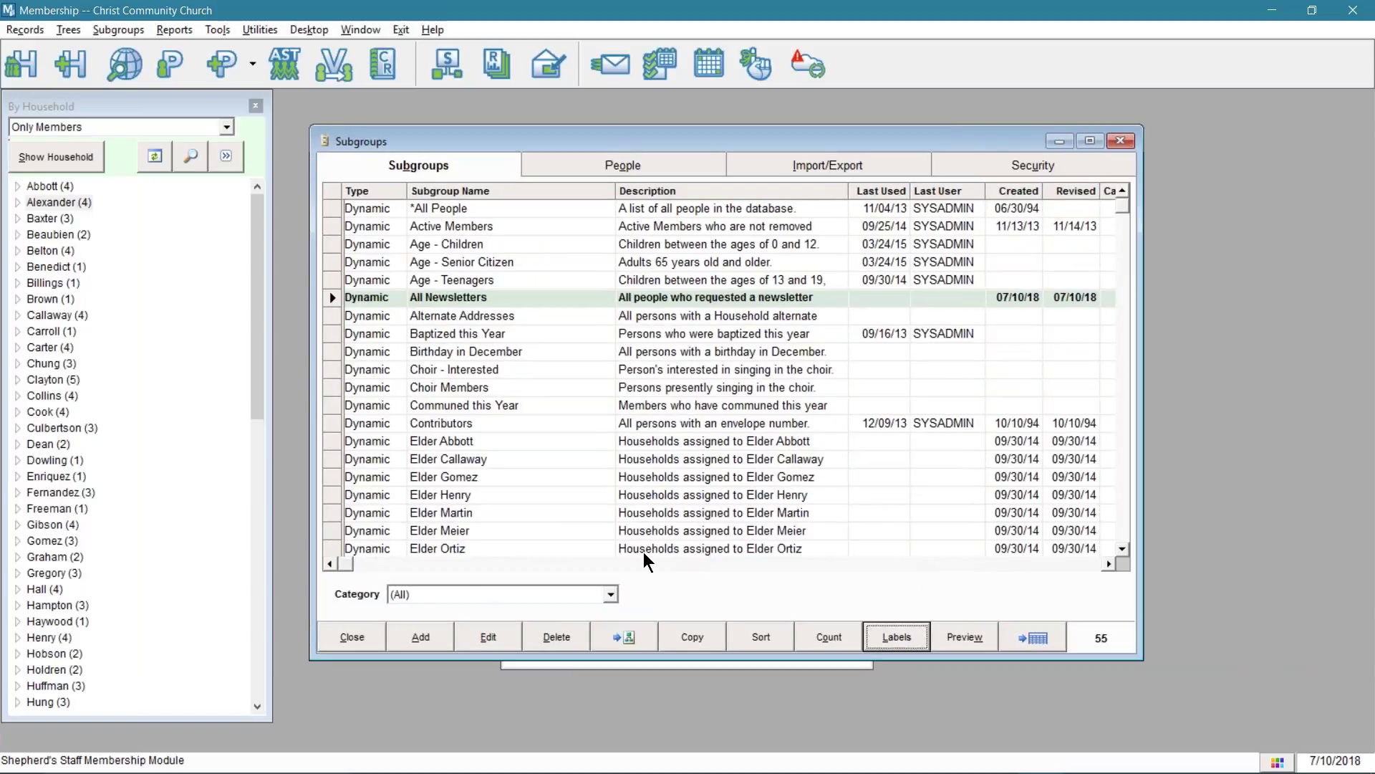
# - Add a new dynamic subgroup named 'Regular Attending Visitors'
pyautogui.click(412, 639)
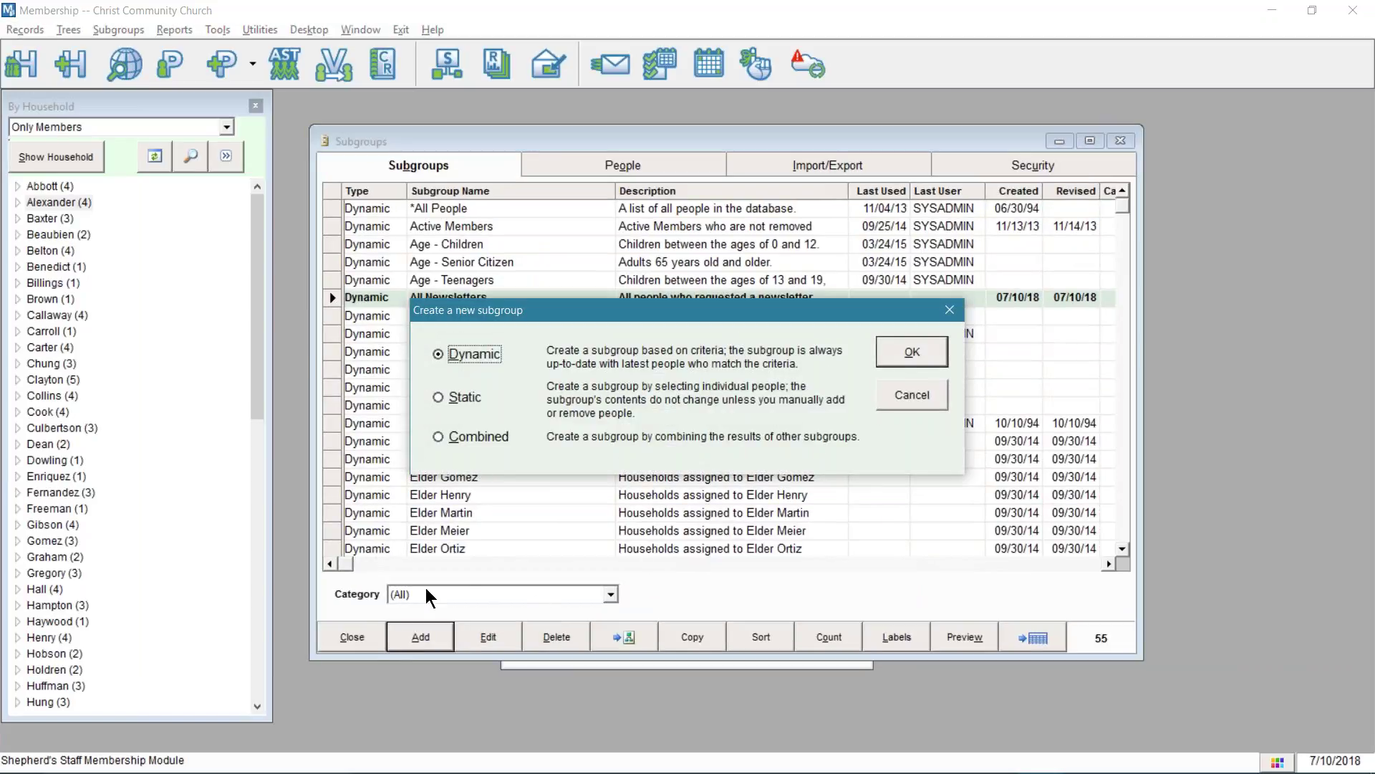
pyautogui.doubleClick(474, 354)
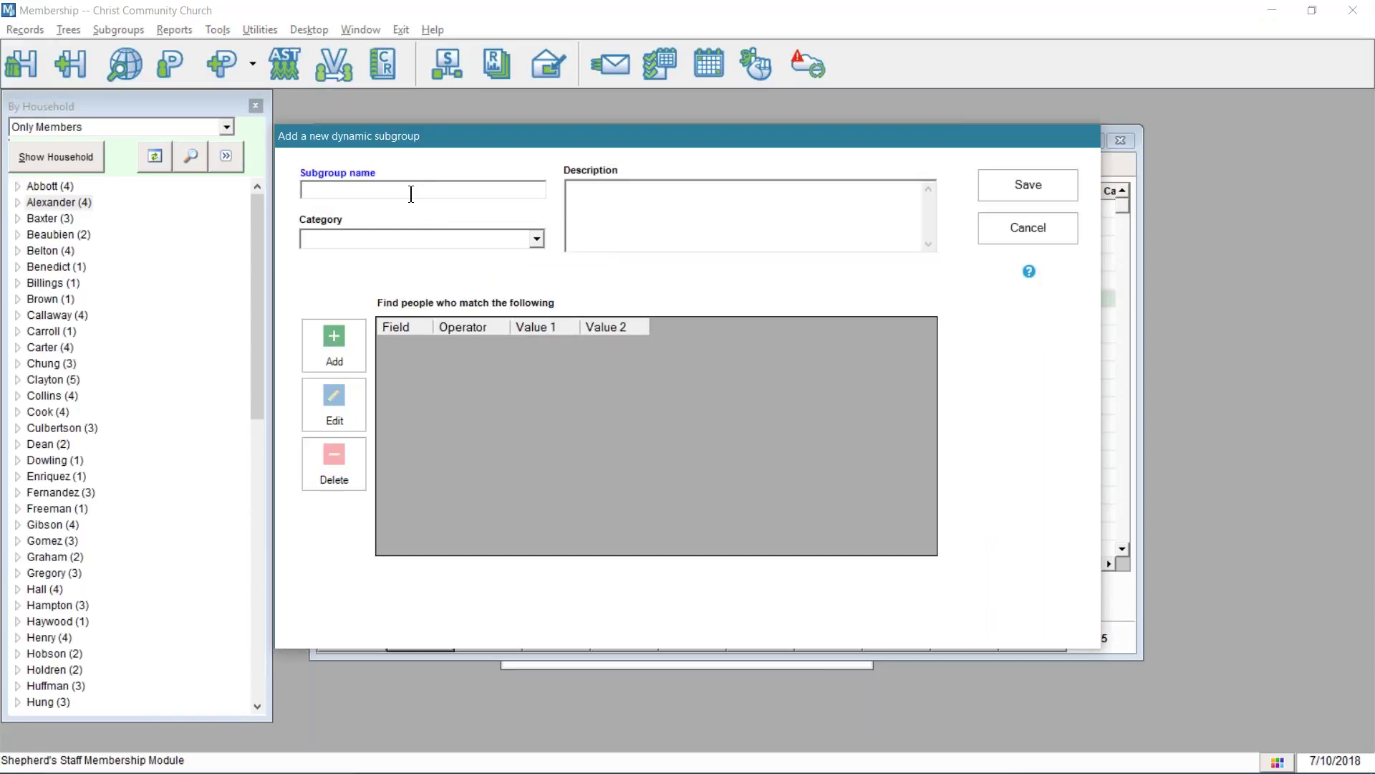
pyautogui.write('Regular Attending Visitors')
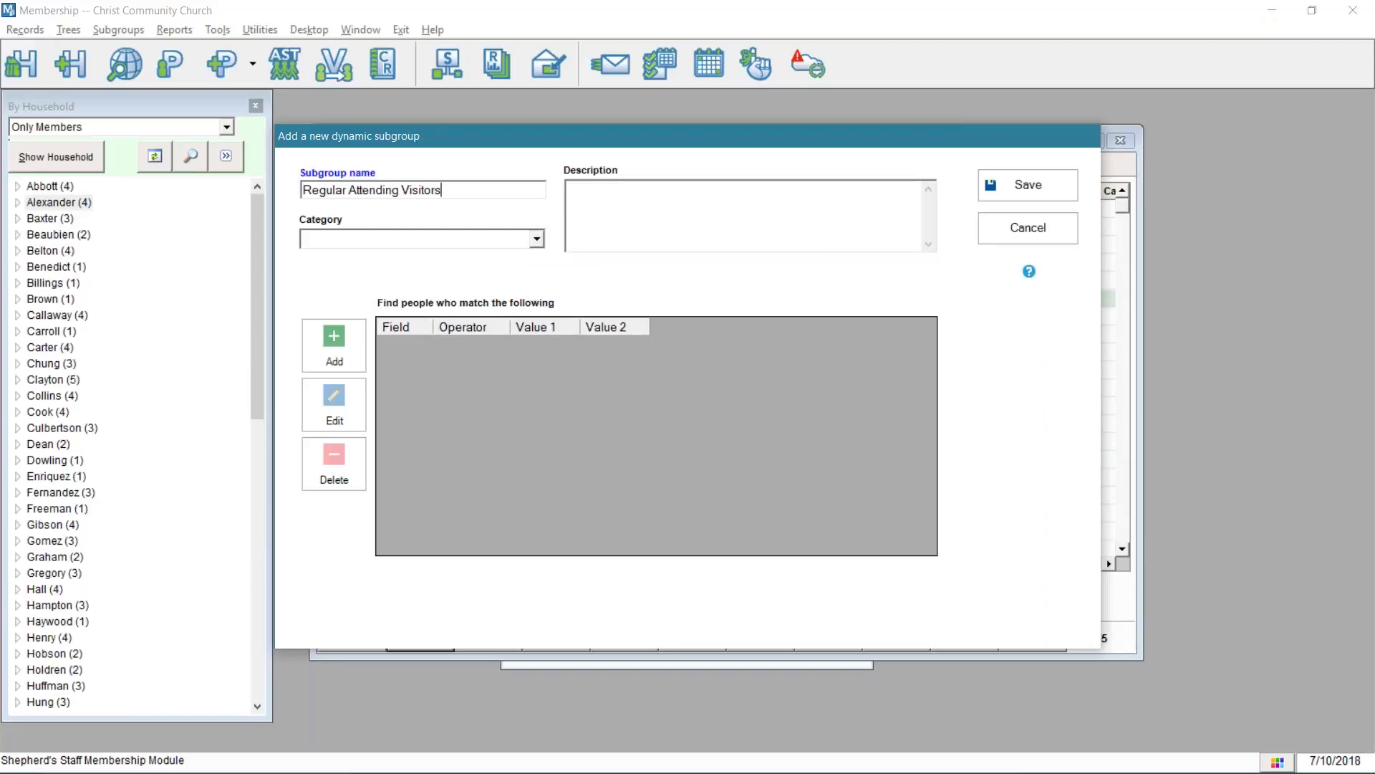
pyautogui.click(537, 244)
pyautogui.click(538, 240)
# - Add 'Visitors' to the subgroup category list
pyautogui.click(537, 240)
pyautogui.click(310, 238)
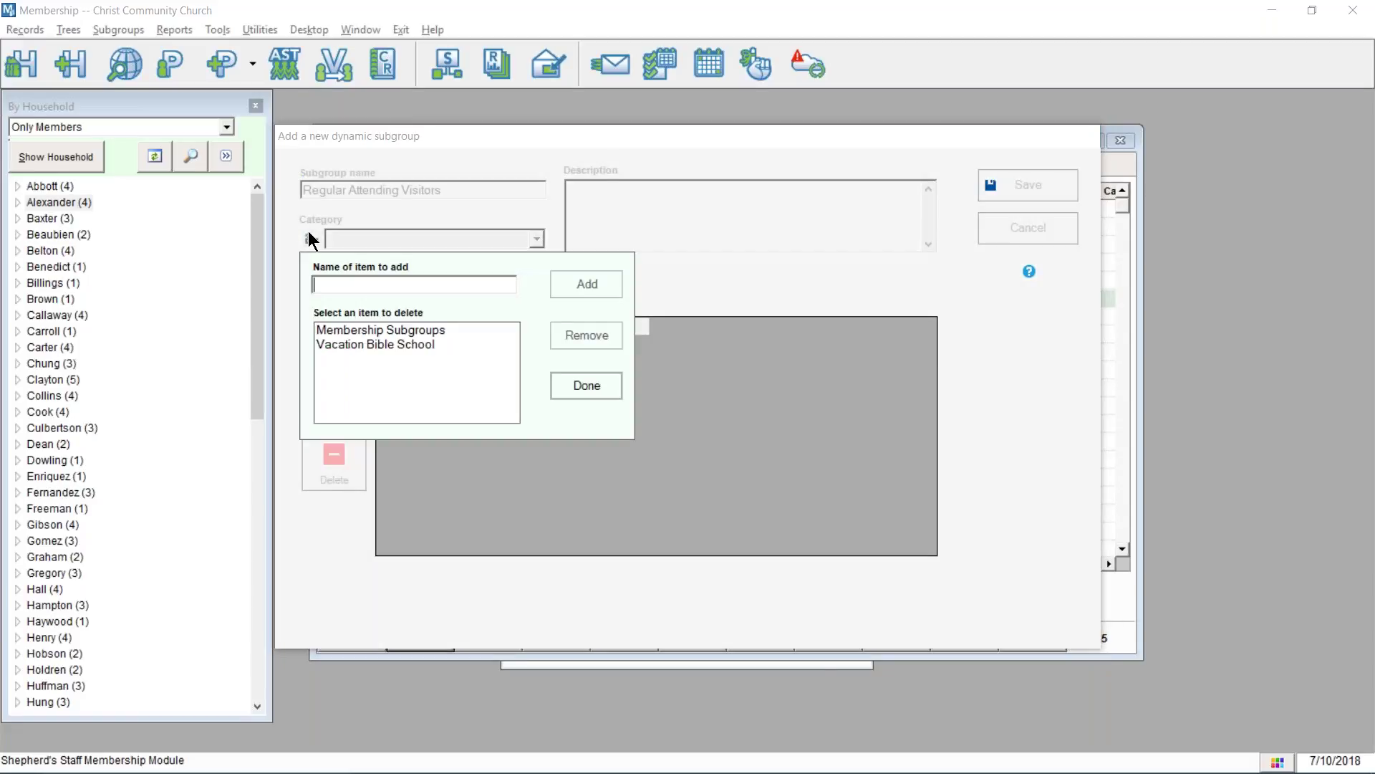
pyautogui.write('Visitors')
pyautogui.click(566, 290)
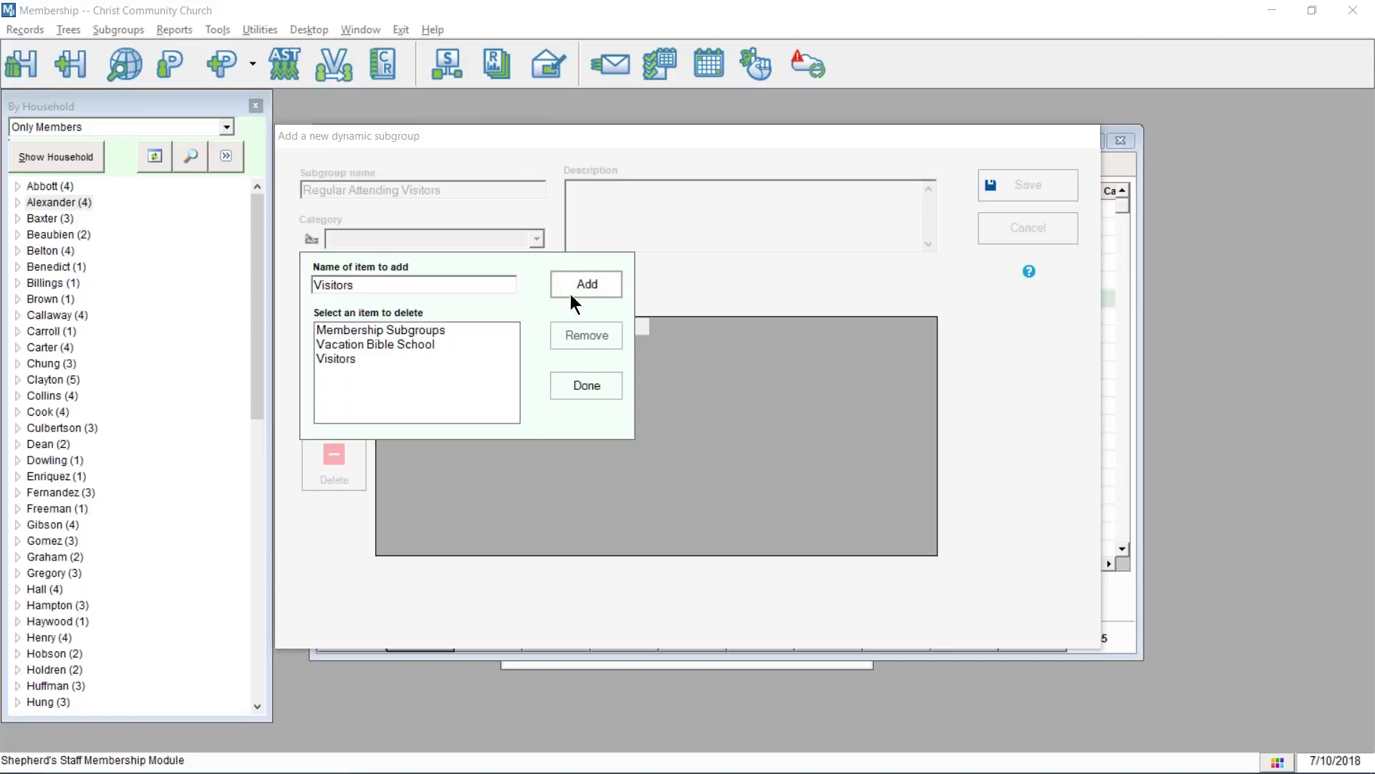
pyautogui.click(576, 395)
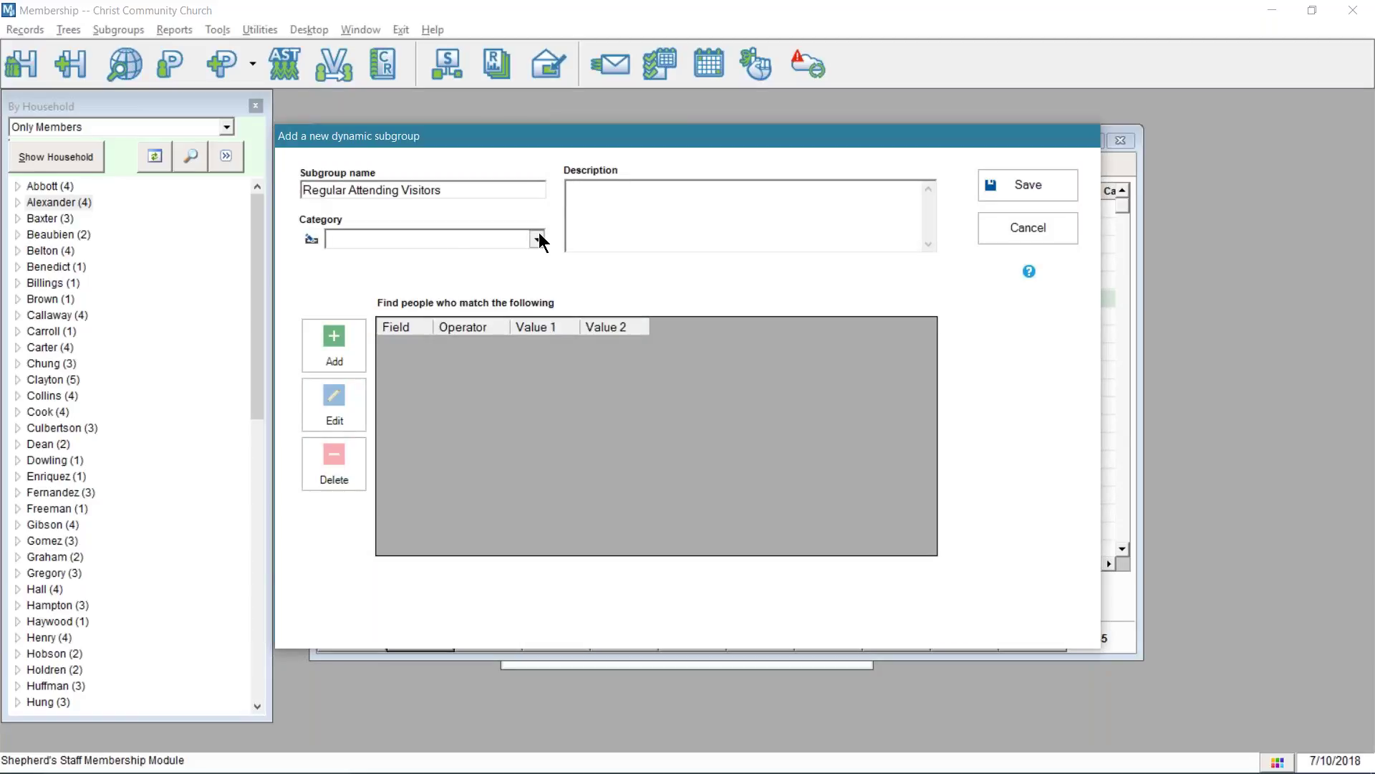
# - File the subgroup under Visitors with the description 'Visitors who attended...'
pyautogui.click(538, 239)
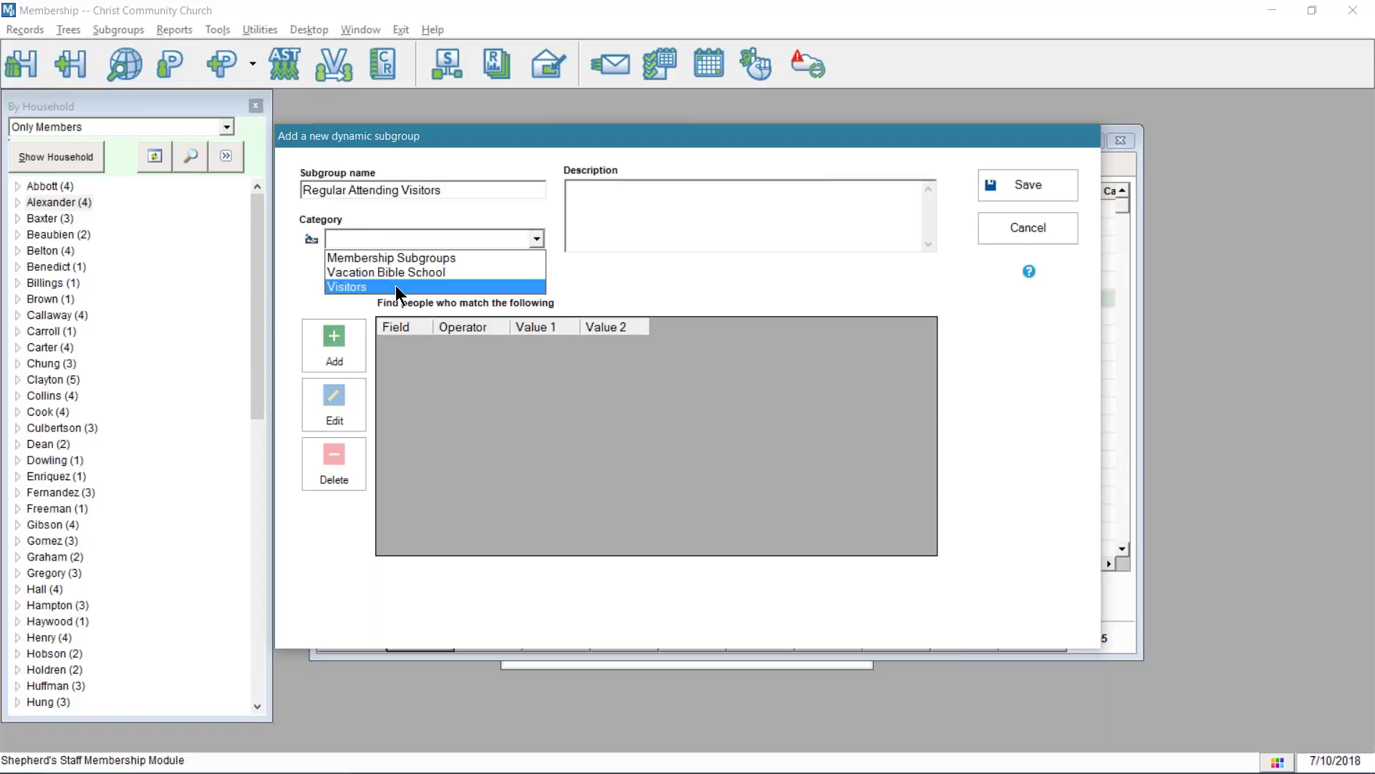
pyautogui.click(396, 288)
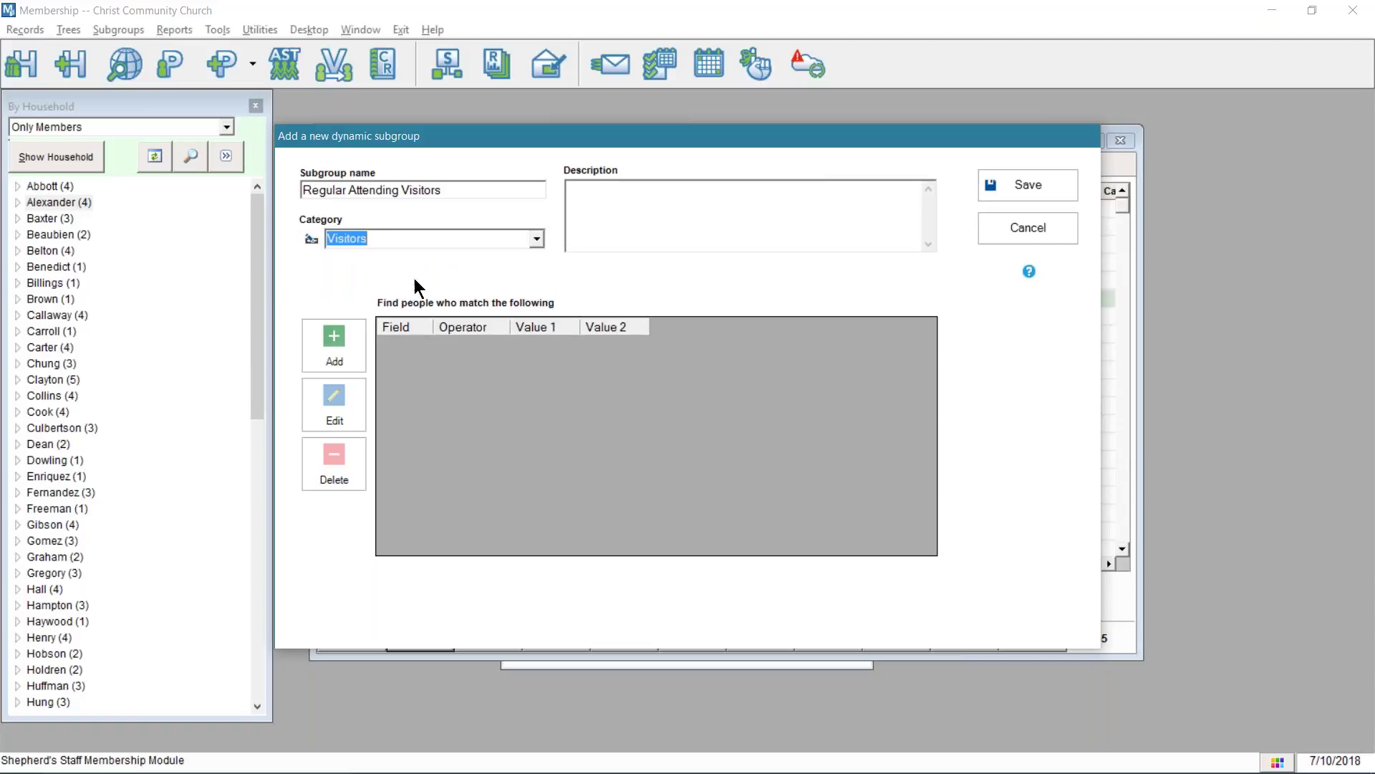
pyautogui.click(614, 212)
pyautogui.write('Visitors wh')
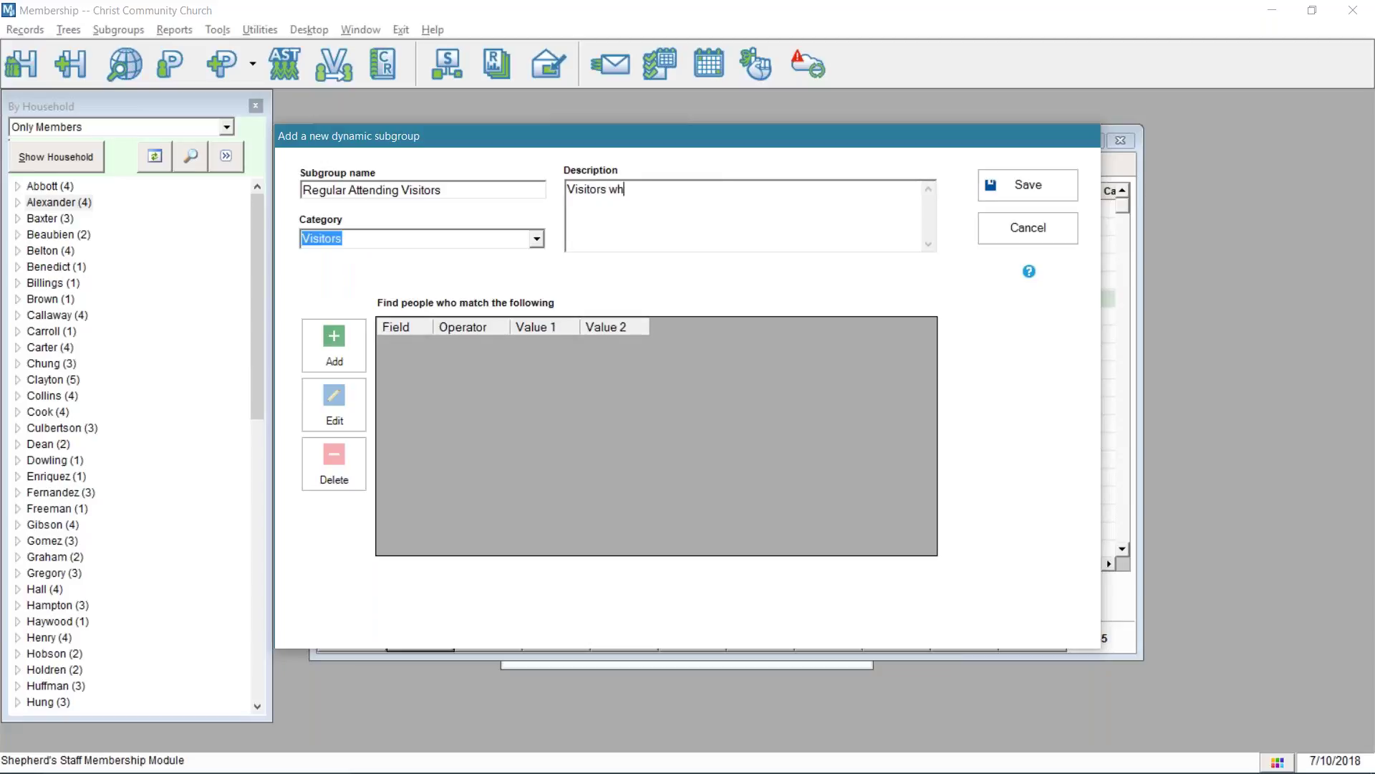
pyautogui.write('o attended....')
# - Add the Church criterion Member? Equal to No
pyautogui.click(335, 358)
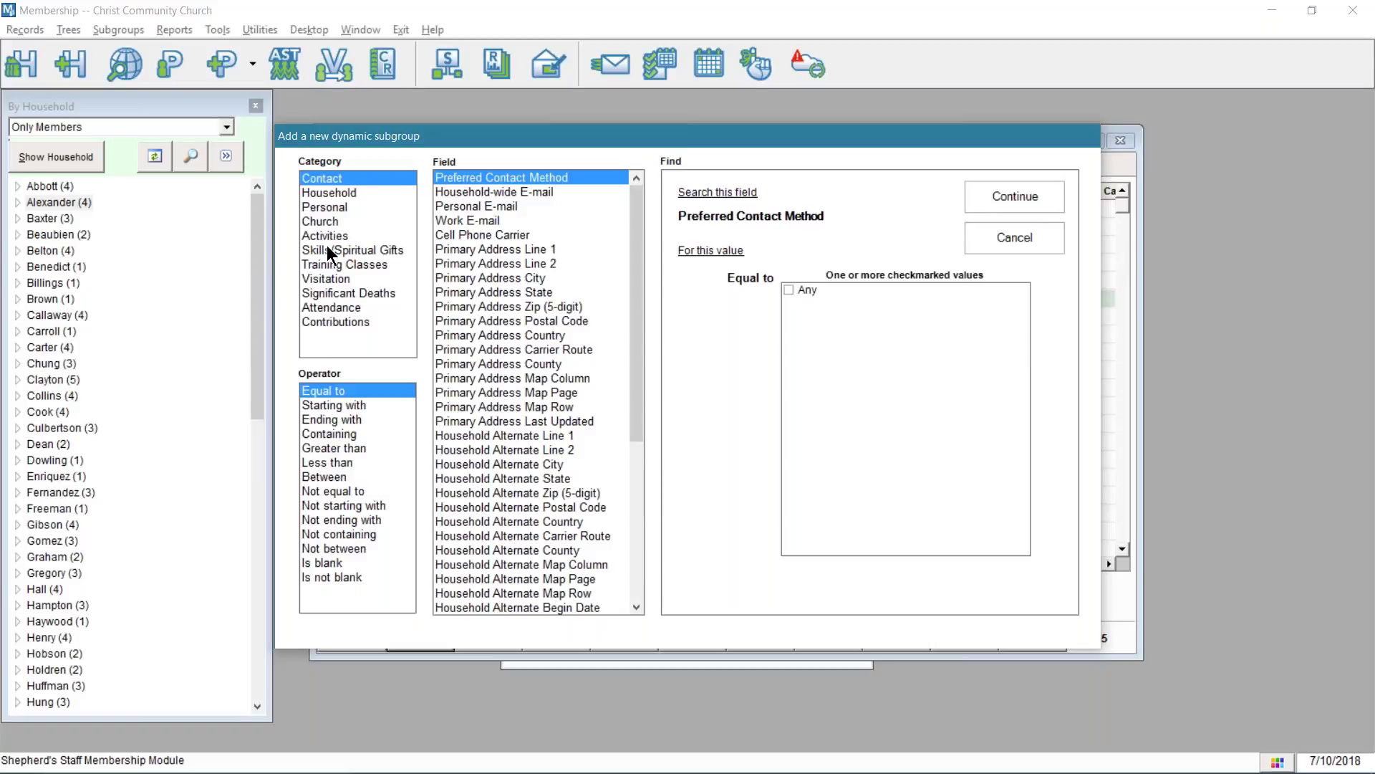
pyautogui.click(341, 221)
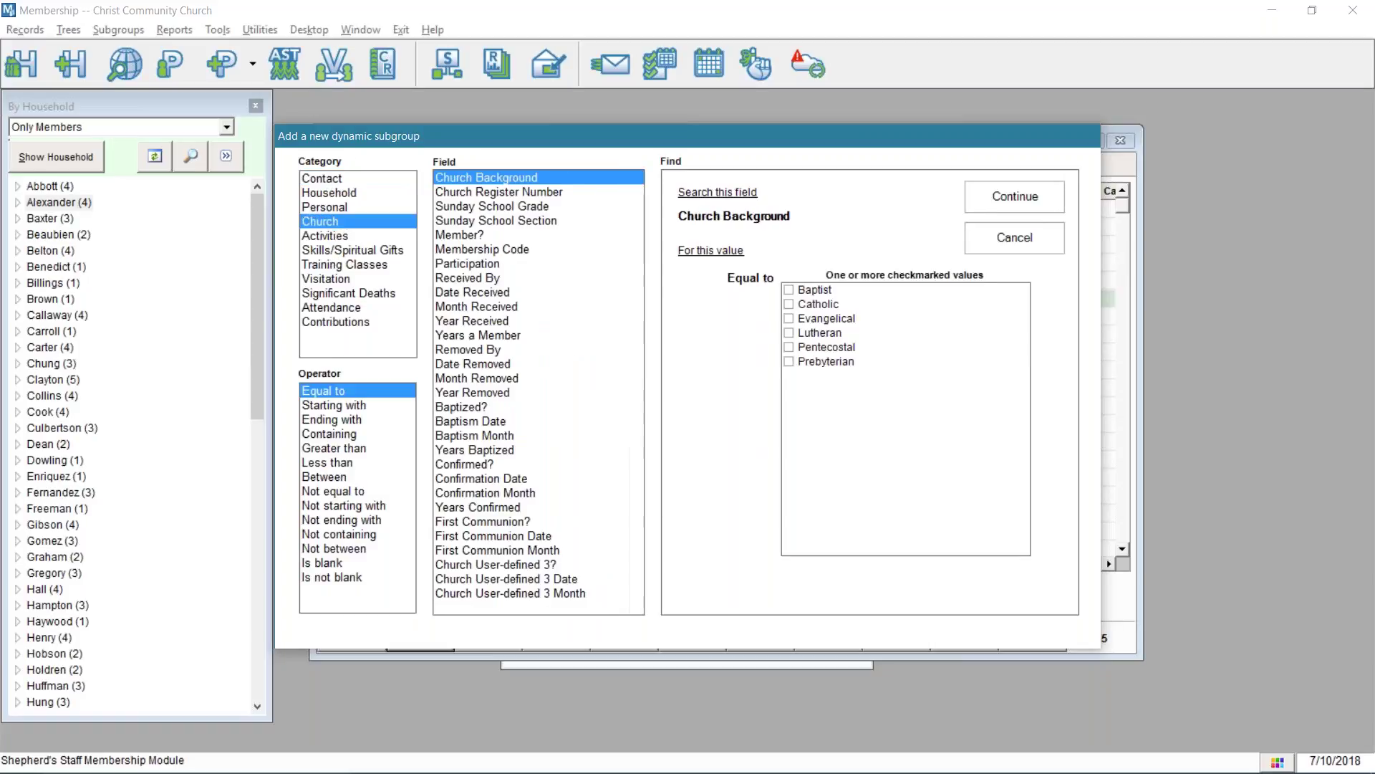
pyautogui.click(452, 235)
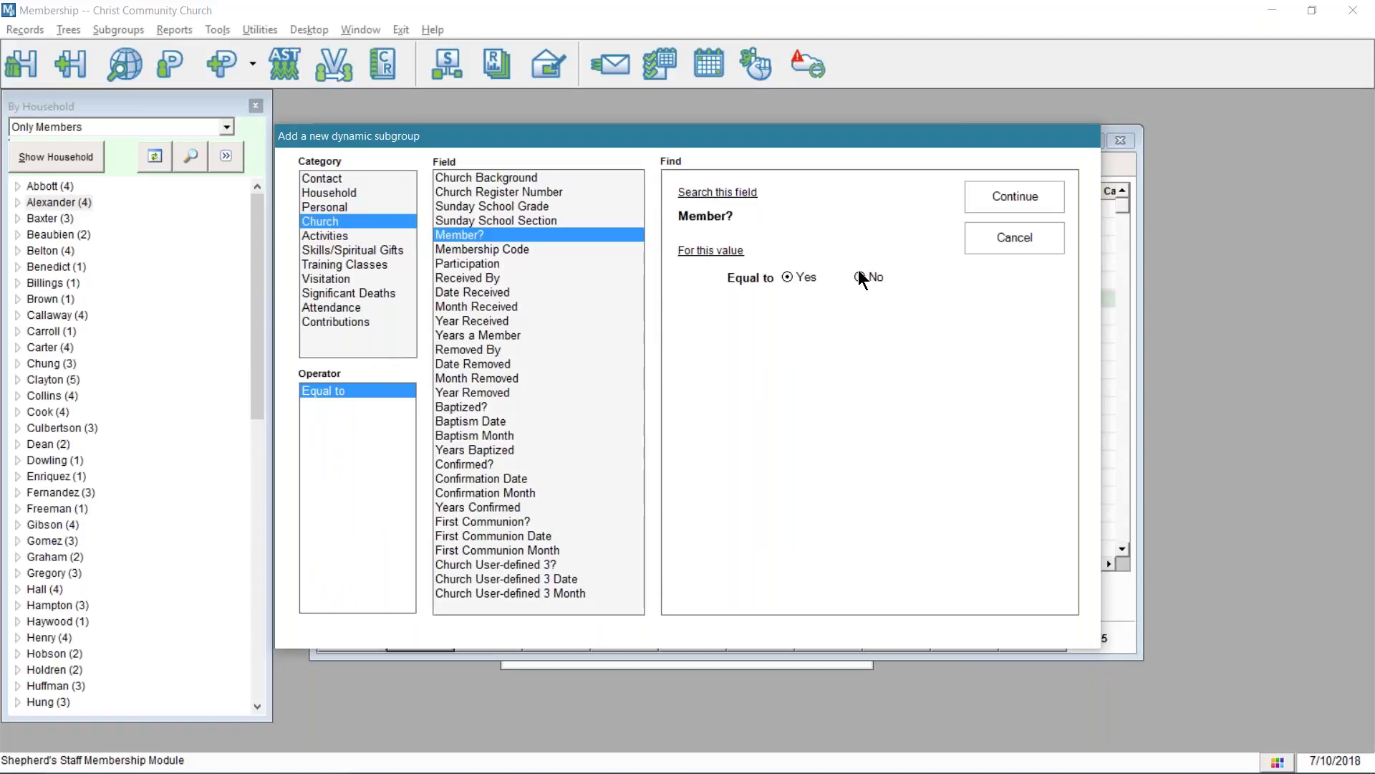
pyautogui.click(1026, 194)
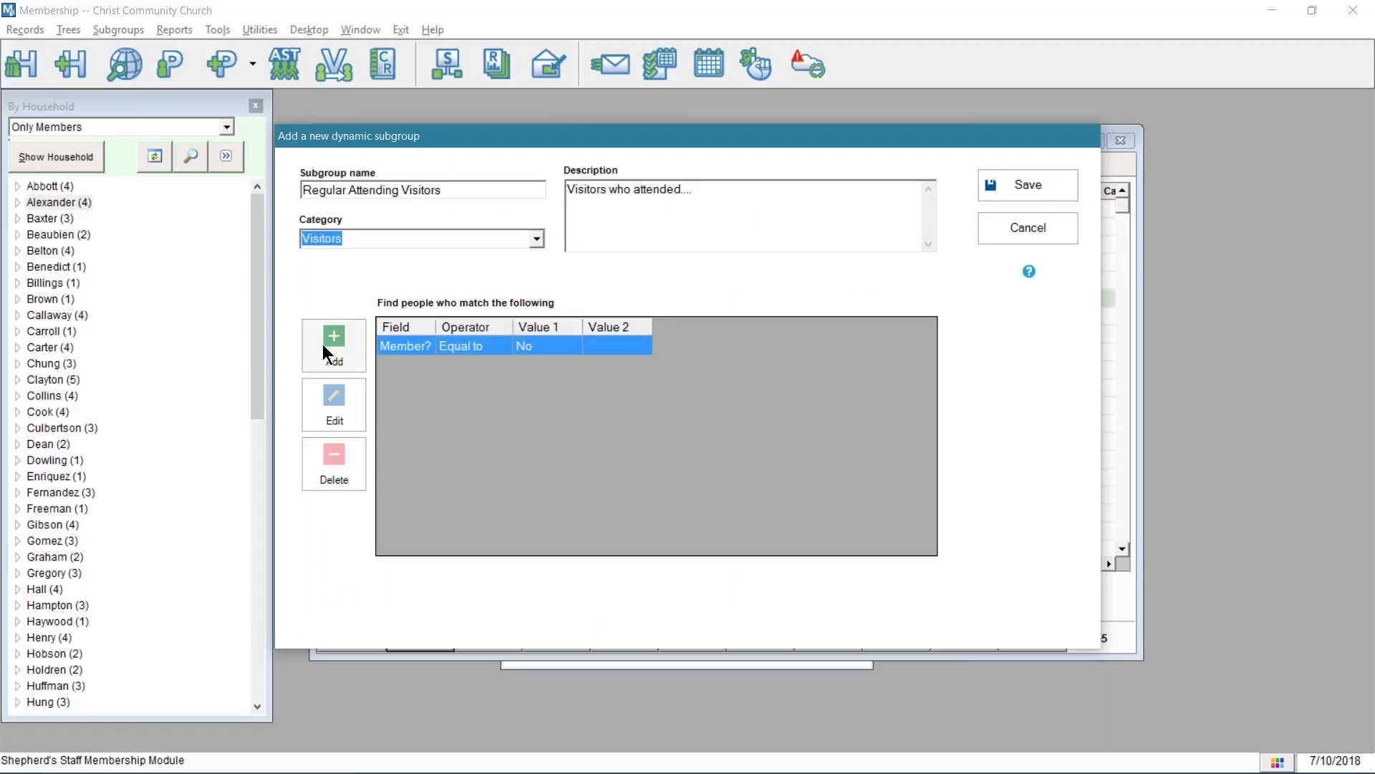
# - Add the criterion Participation Equal to Visitor, then begin a third criterion
pyautogui.click(324, 341)
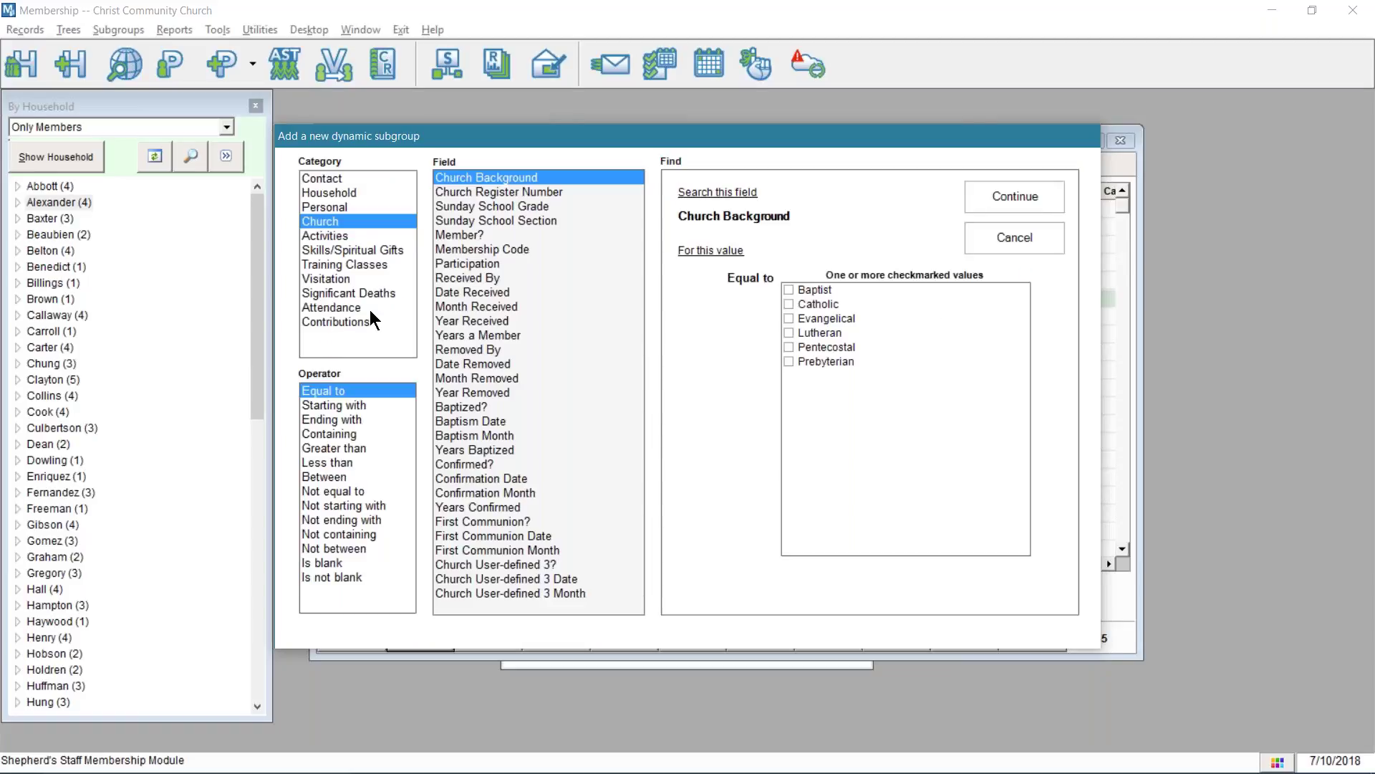
pyautogui.click(461, 264)
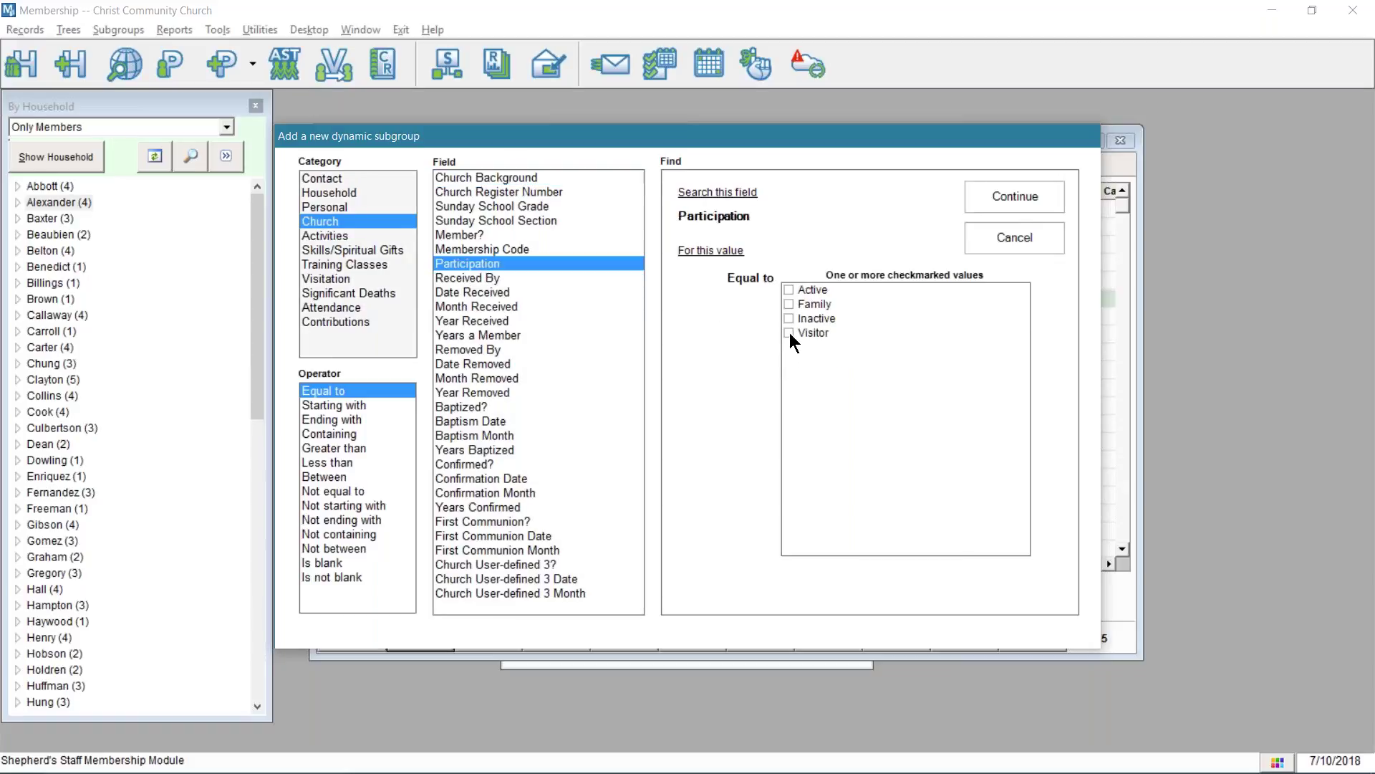
pyautogui.click(790, 333)
pyautogui.click(789, 333)
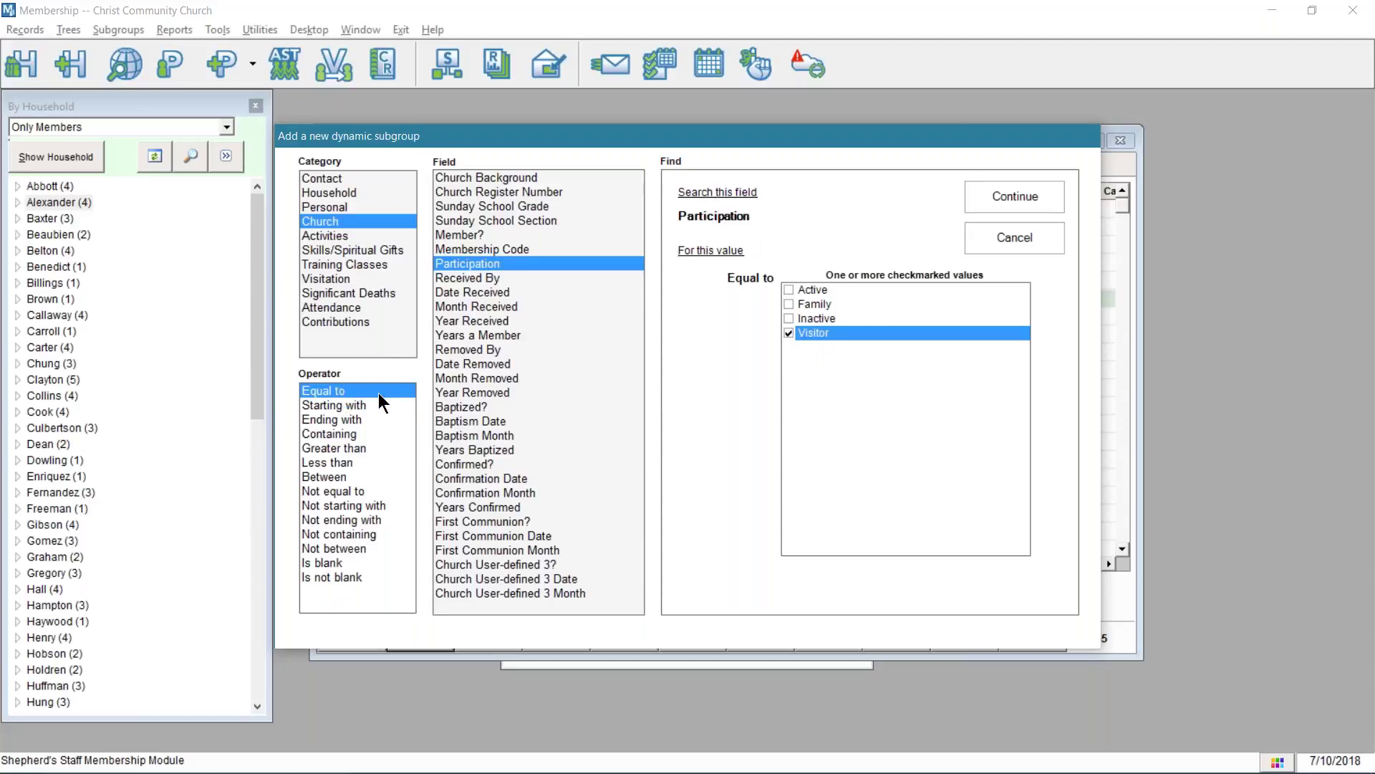
pyautogui.click(1021, 194)
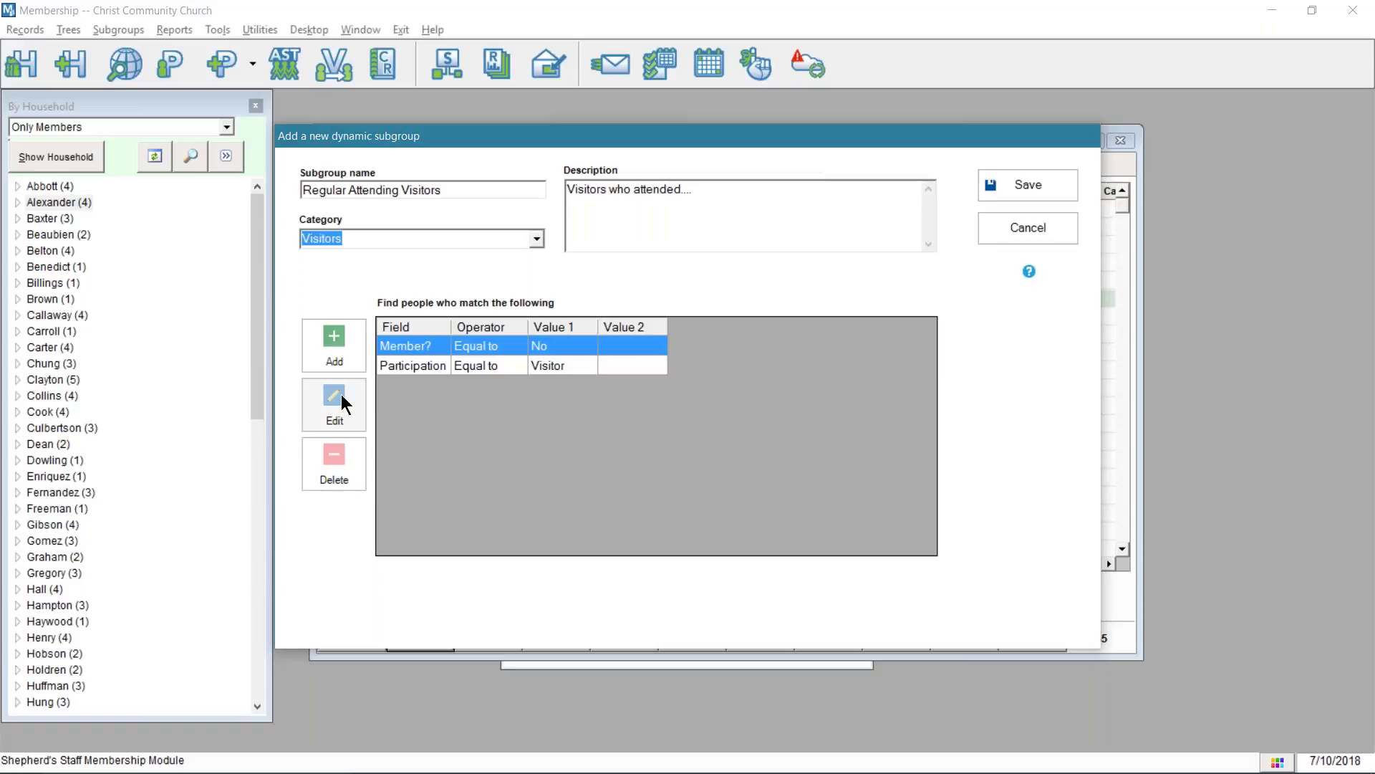
pyautogui.click(336, 355)
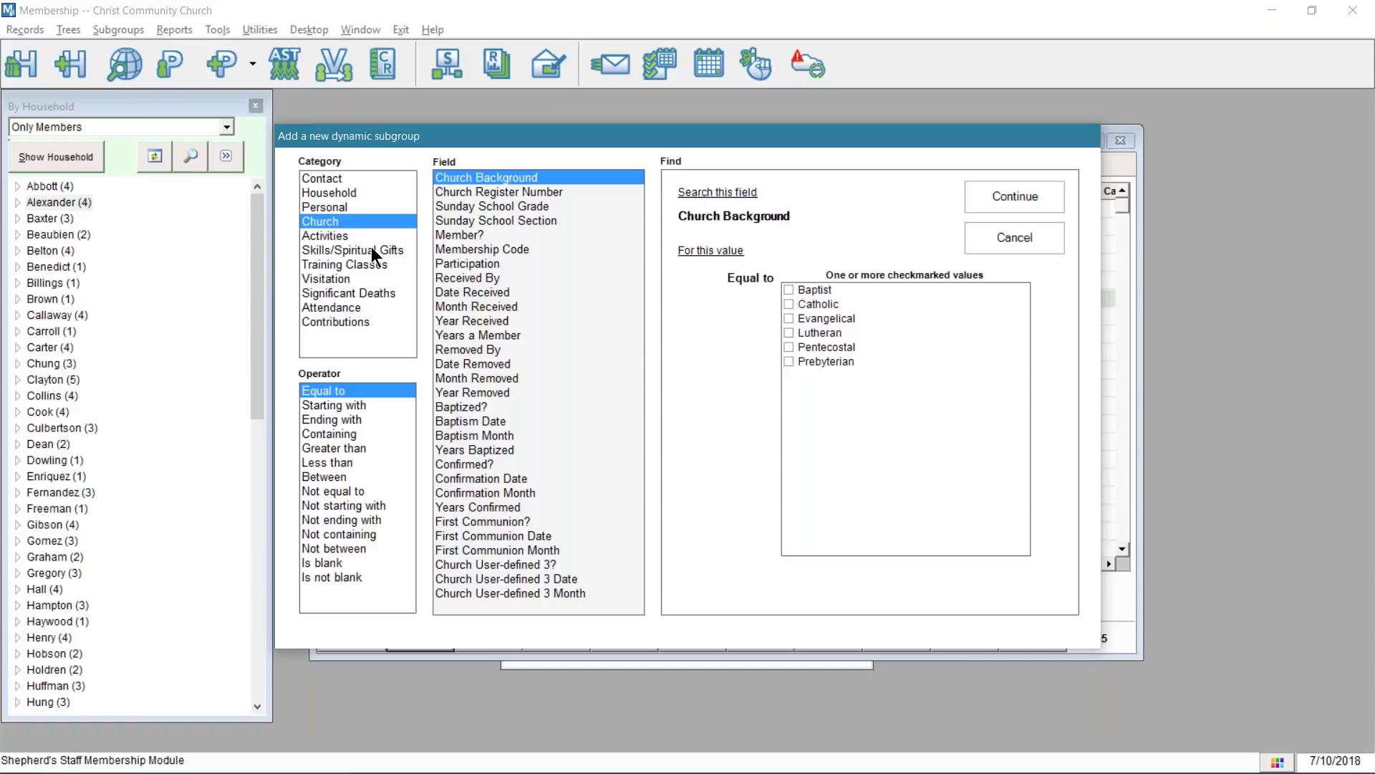
# - Add the Attendance criterion Times Attended Type1 Equal to 5
pyautogui.click(338, 307)
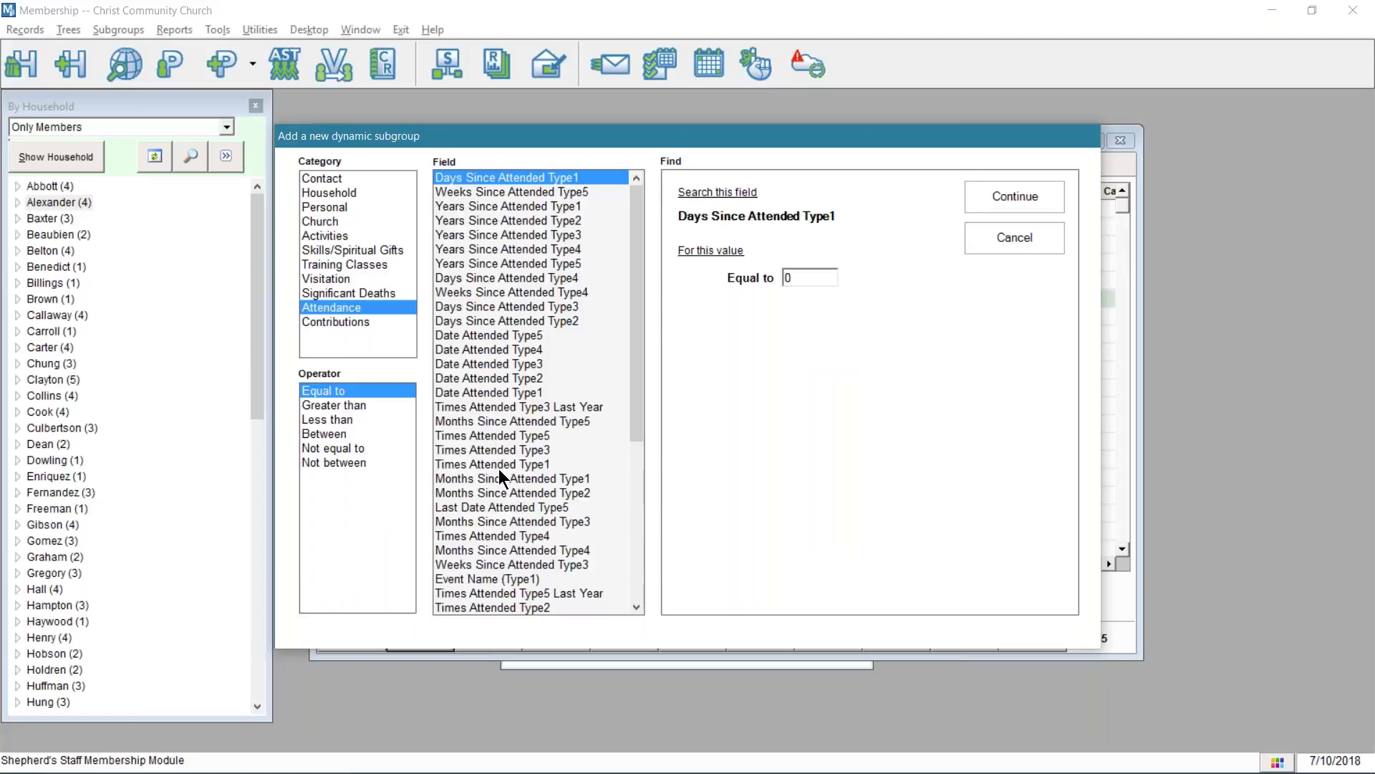
pyautogui.click(505, 449)
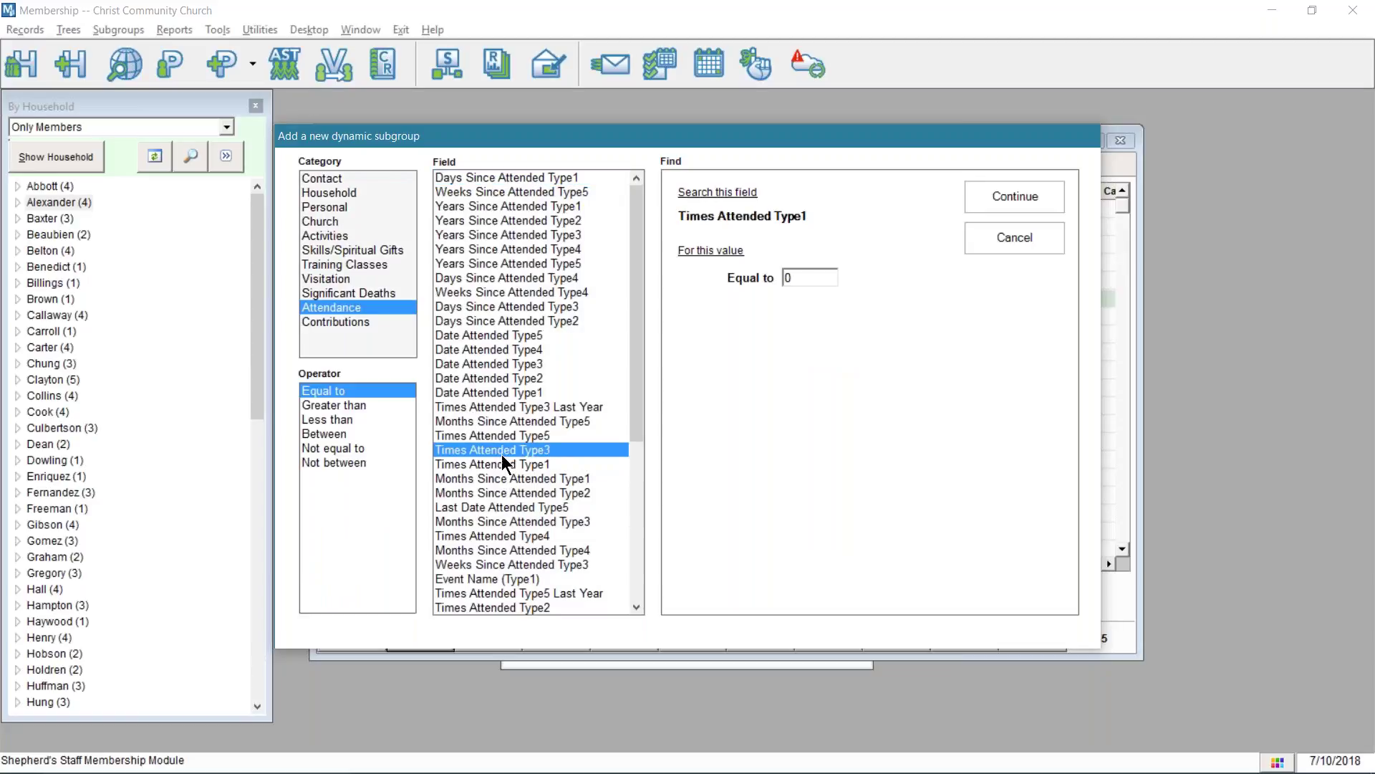
pyautogui.click(503, 441)
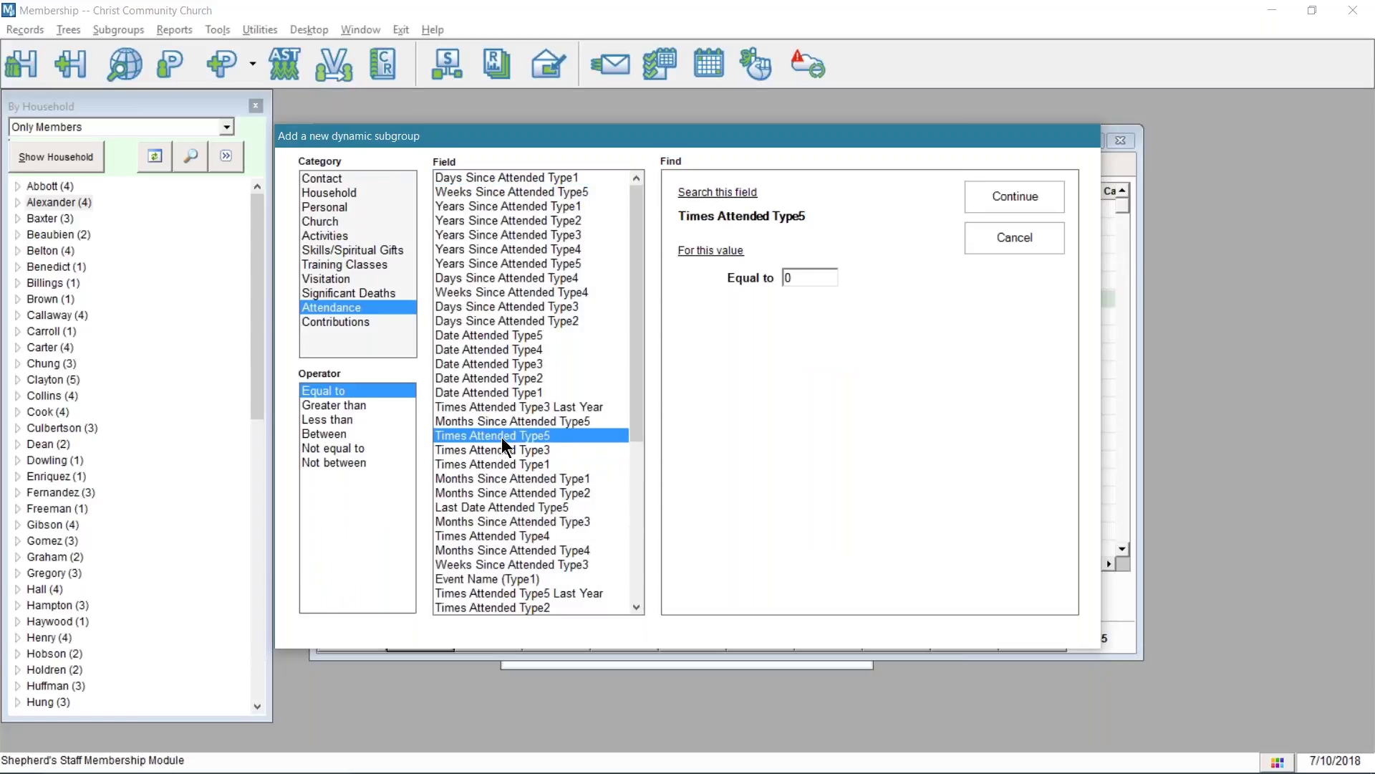
pyautogui.scroll(-4, 510, 423)
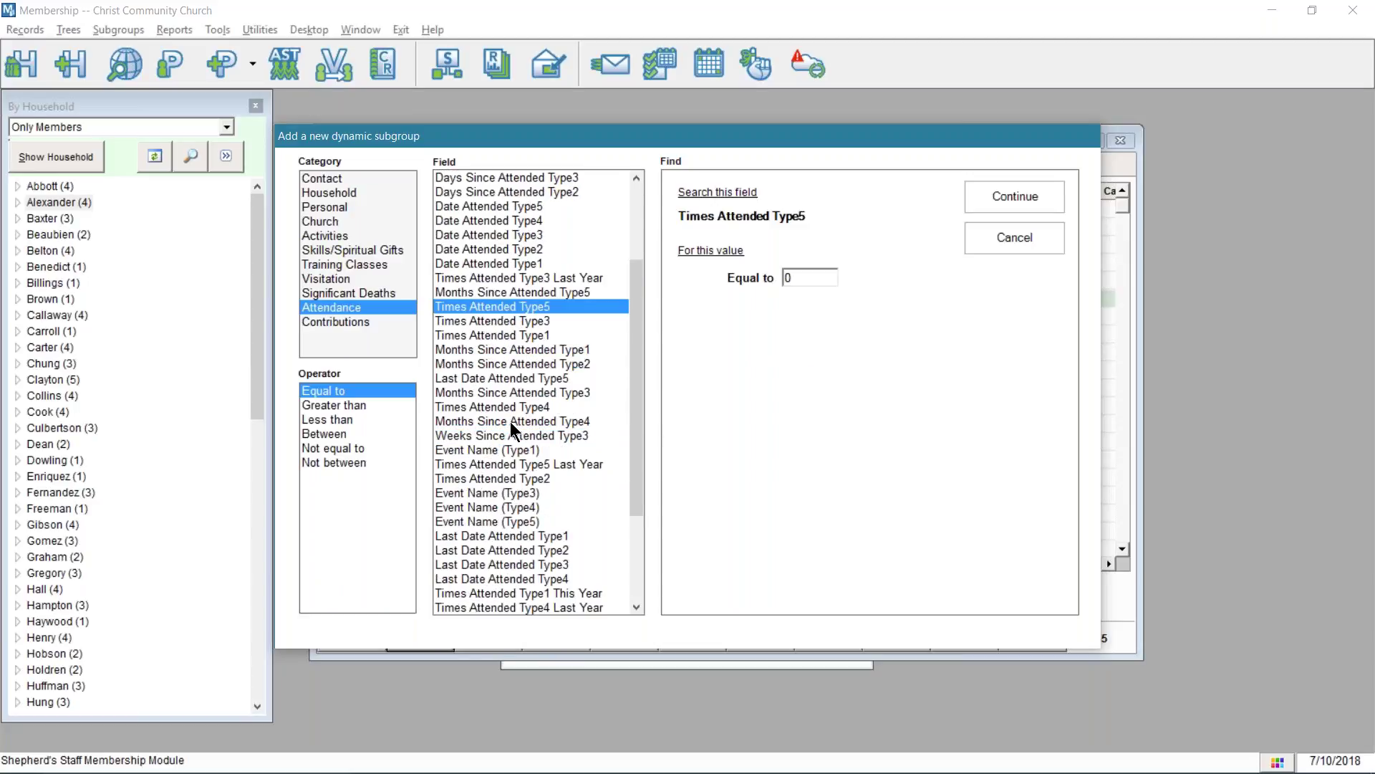
pyautogui.click(540, 293)
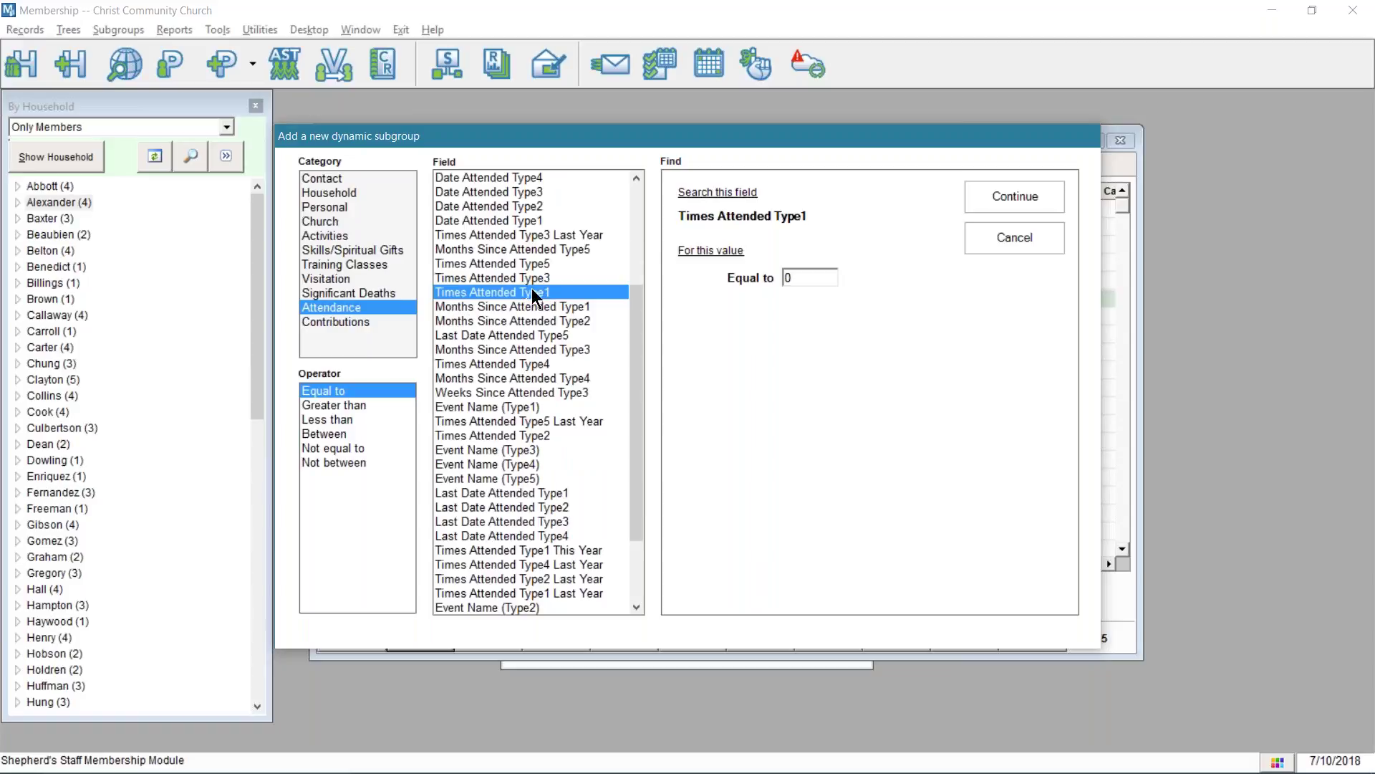
pyautogui.click(531, 435)
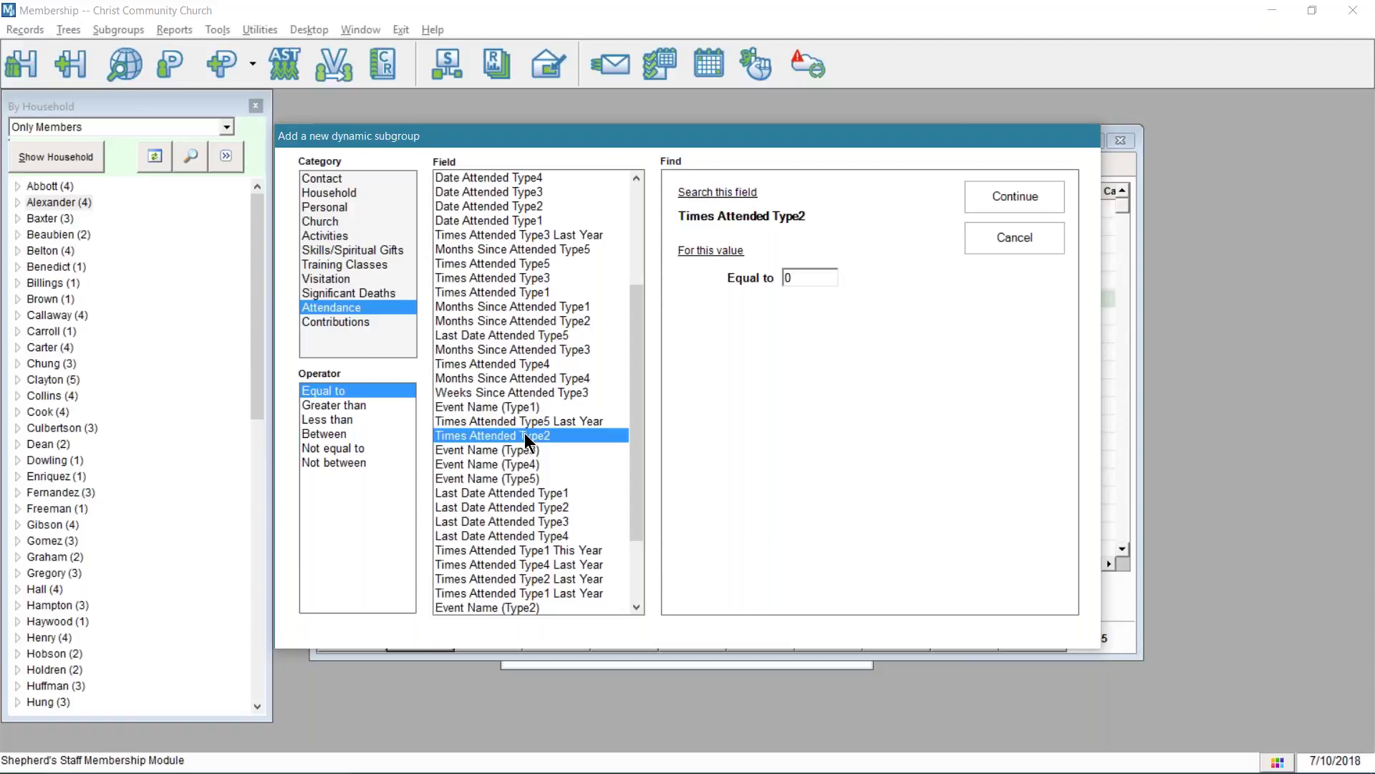
pyautogui.click(519, 292)
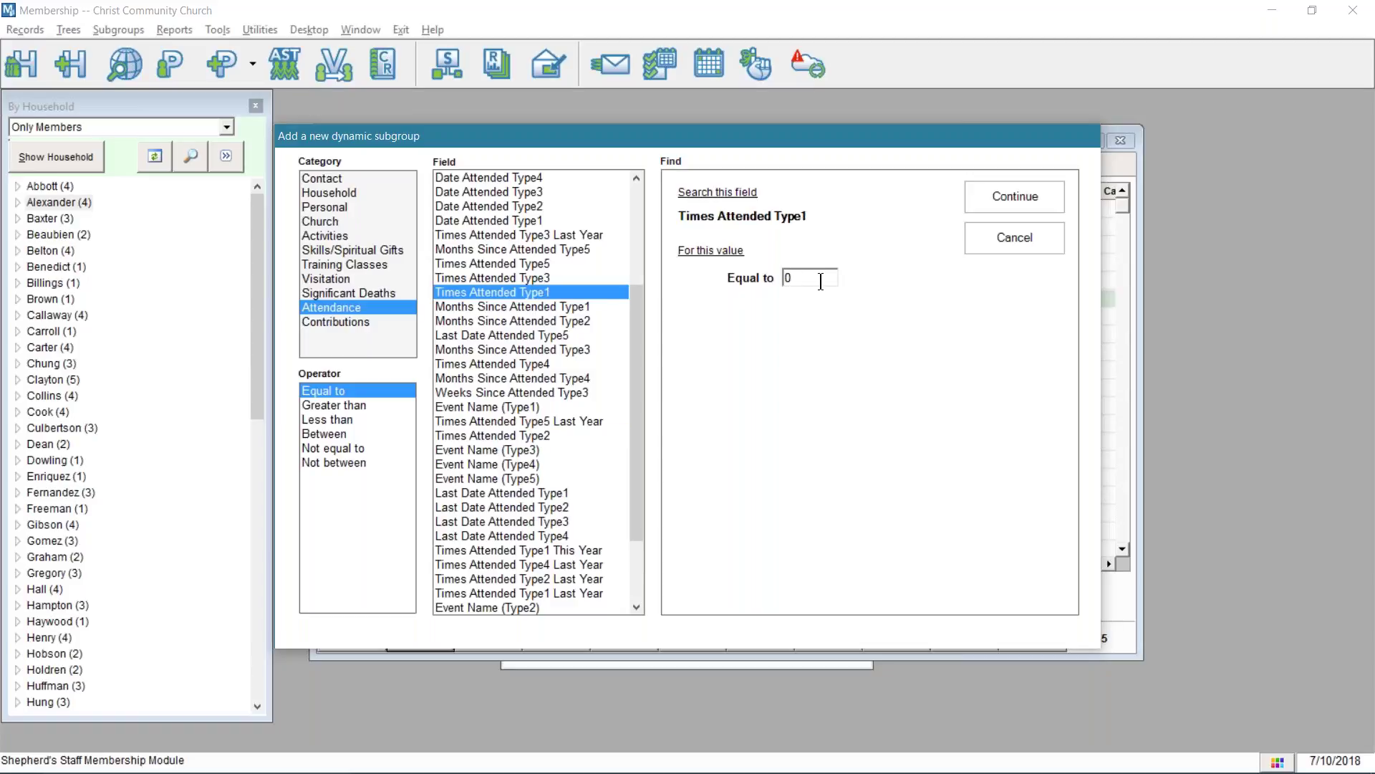
pyautogui.moveTo(813, 279); pyautogui.dragTo(770, 275)
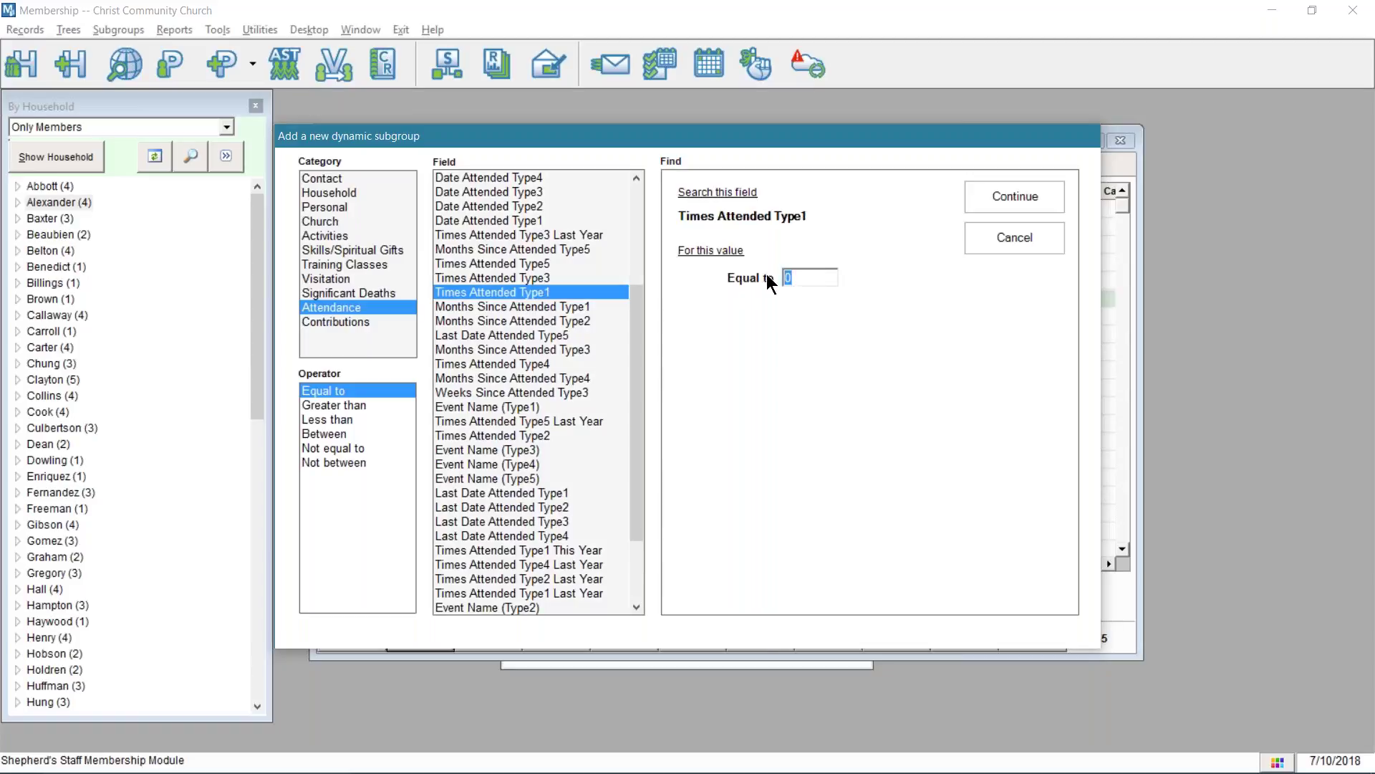
pyautogui.write('5')
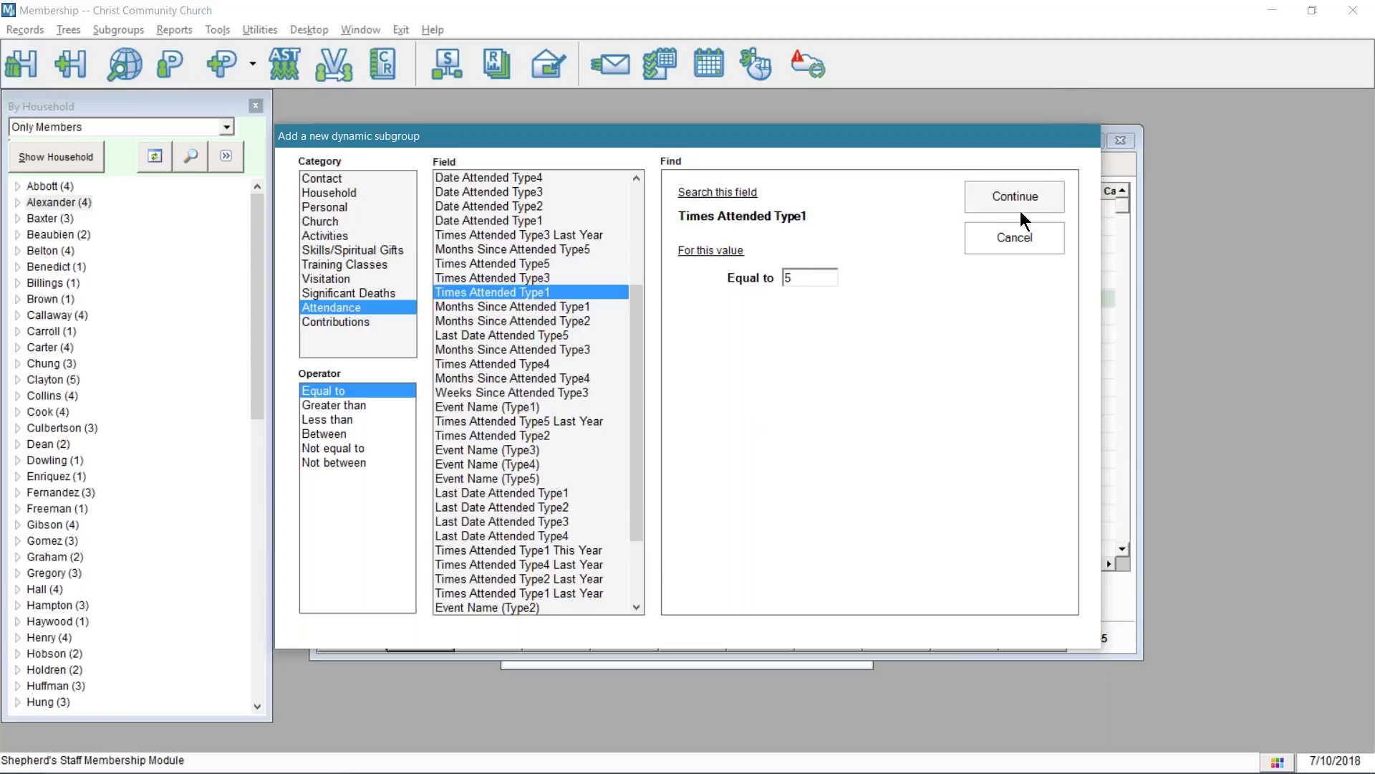
pyautogui.click(1017, 196)
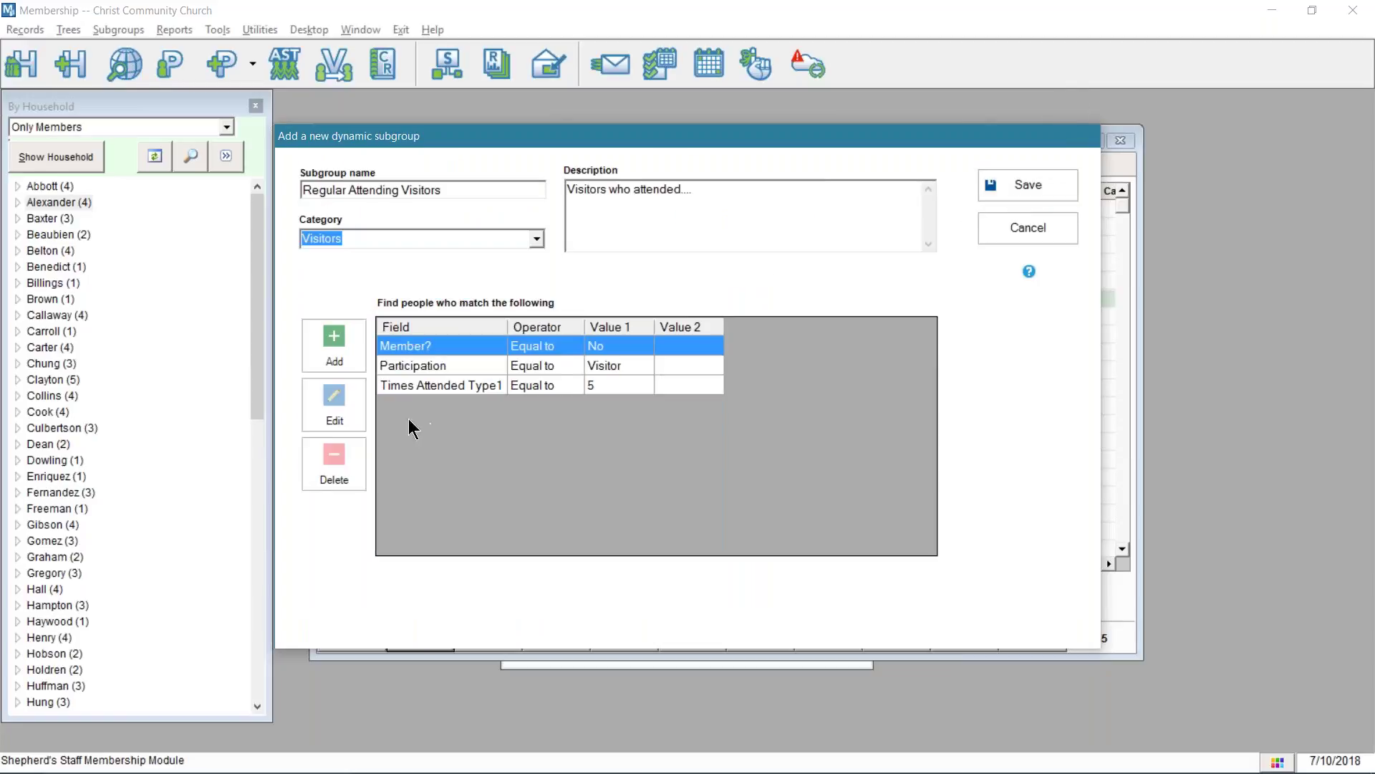
# - Add the criterion Last Date Attended Type1 Between Today and 3 months ago
pyautogui.click(332, 338)
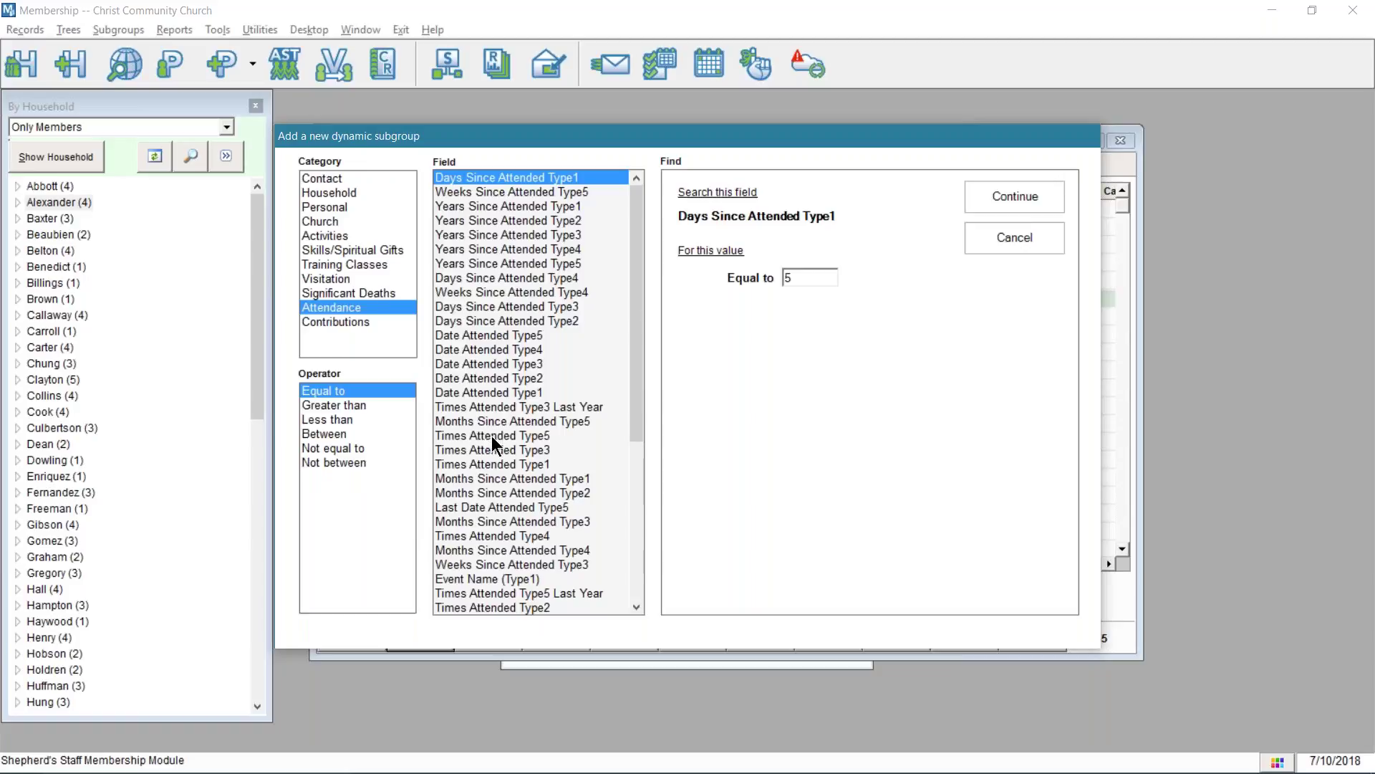
pyautogui.scroll(-1, 491, 437)
pyautogui.scroll(-5, 492, 437)
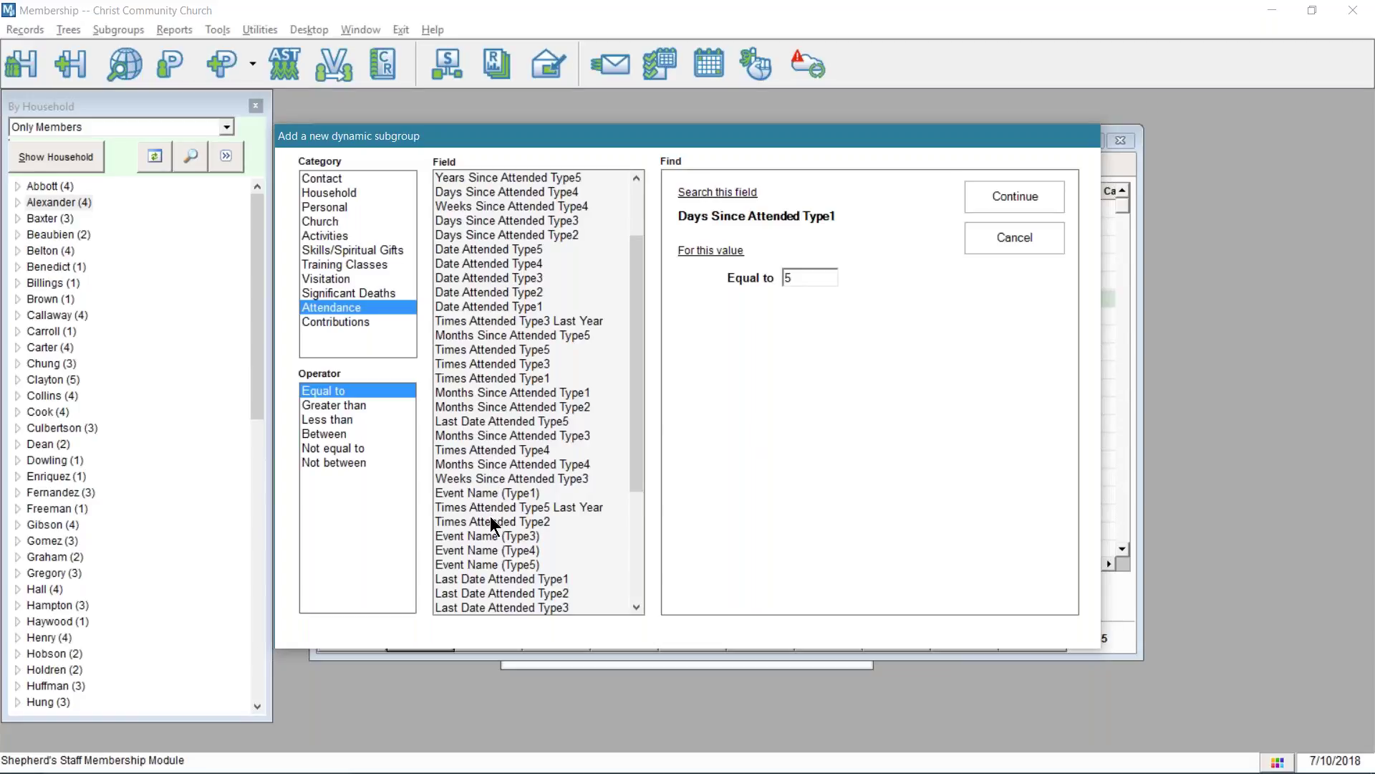
pyautogui.scroll(-2, 496, 523)
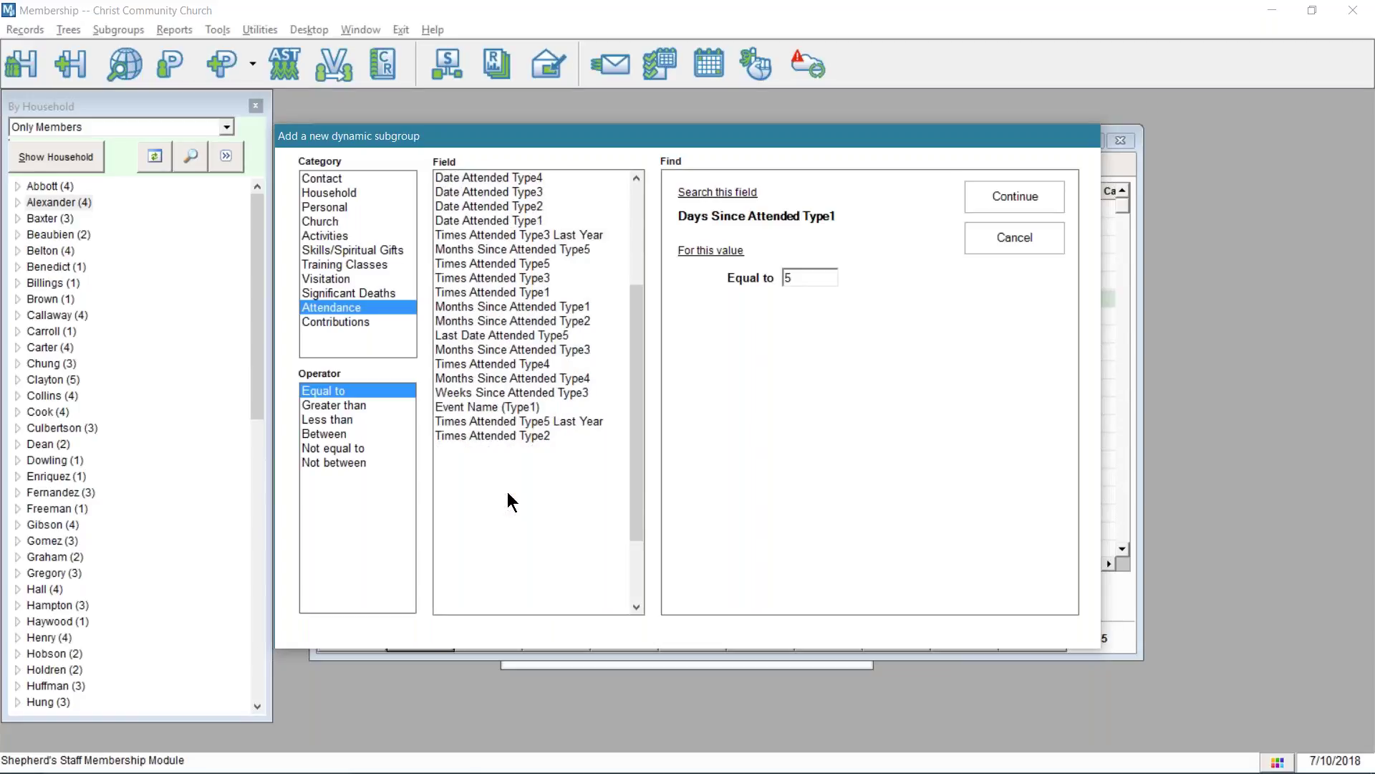
pyautogui.click(507, 491)
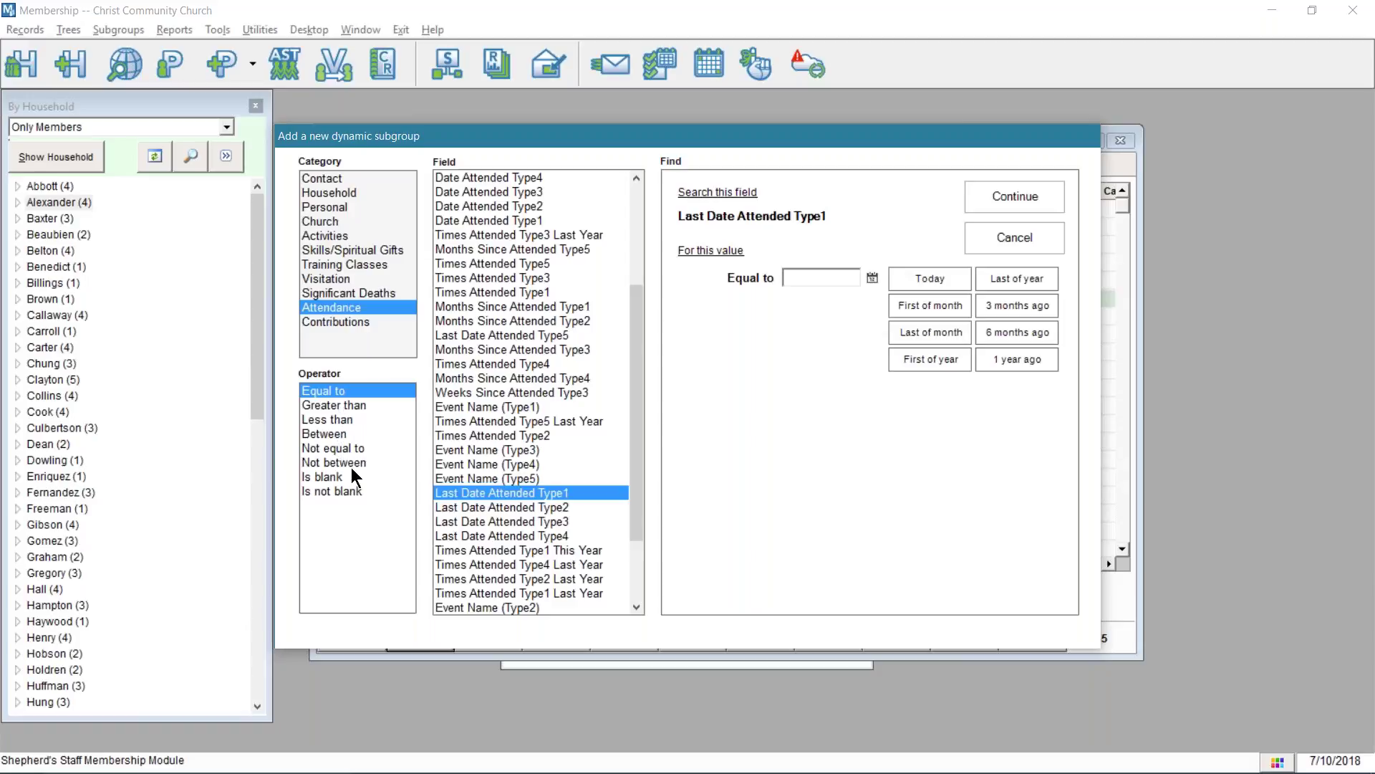
pyautogui.click(343, 434)
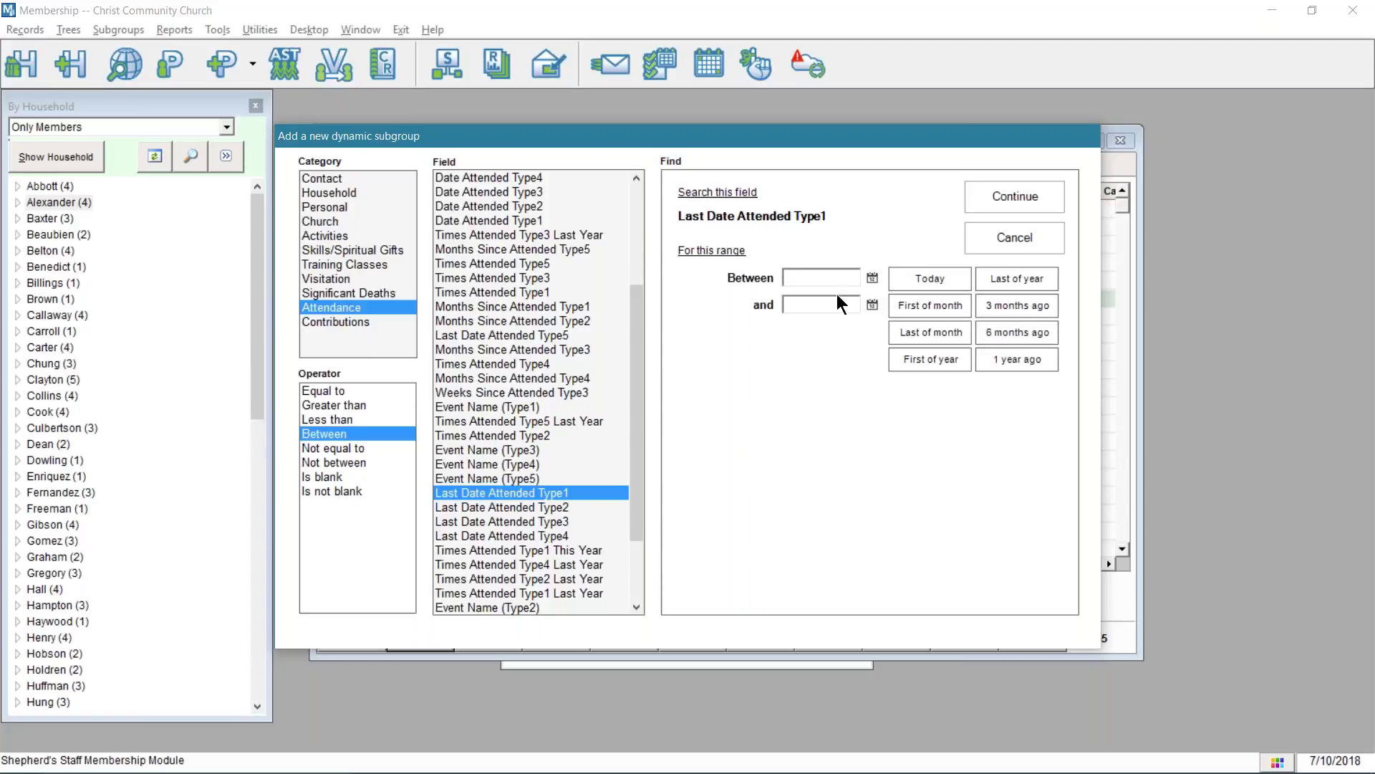
pyautogui.click(930, 278)
pyautogui.click(833, 308)
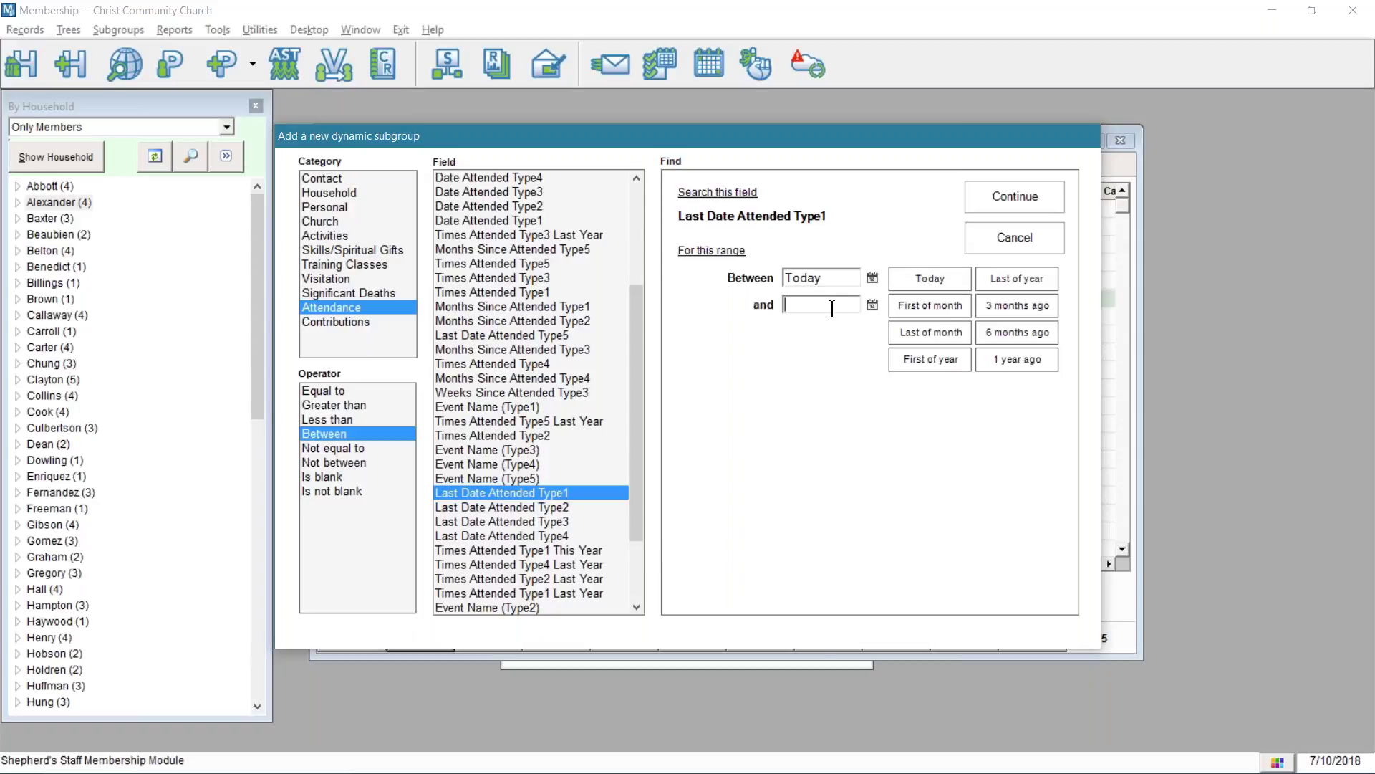
pyautogui.click(1008, 307)
pyautogui.click(1000, 195)
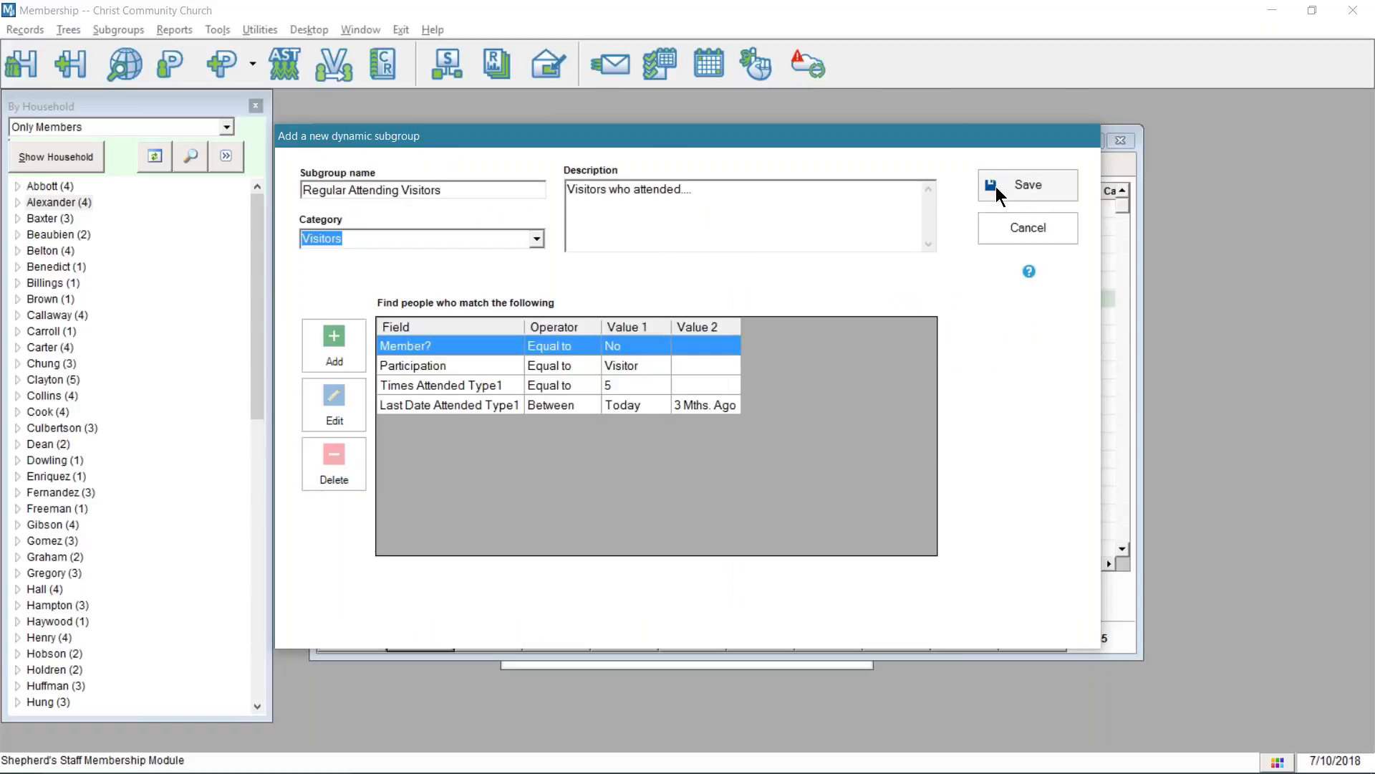
# - Save Regular Attending Visitors and count it, which returns zero people
pyautogui.click(1009, 185)
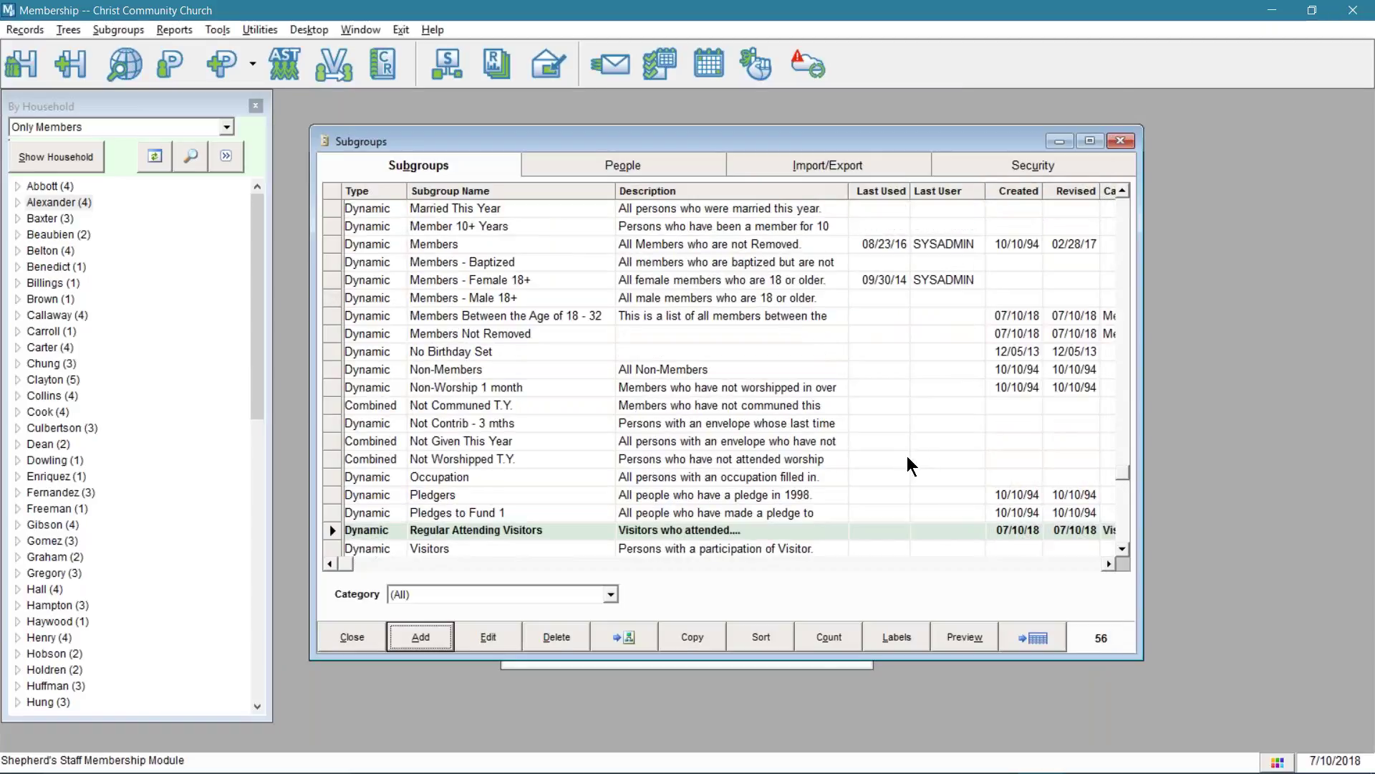
pyautogui.click(843, 642)
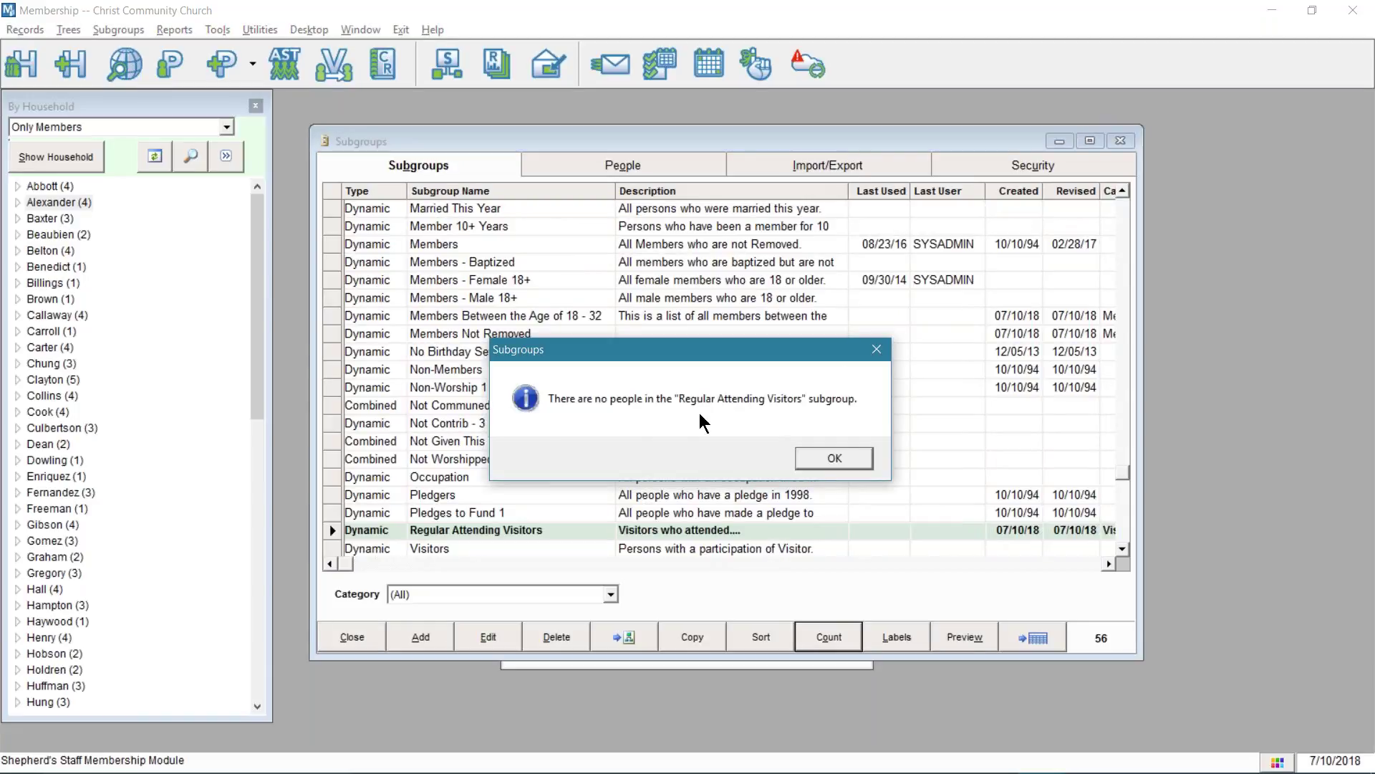
pyautogui.click(824, 457)
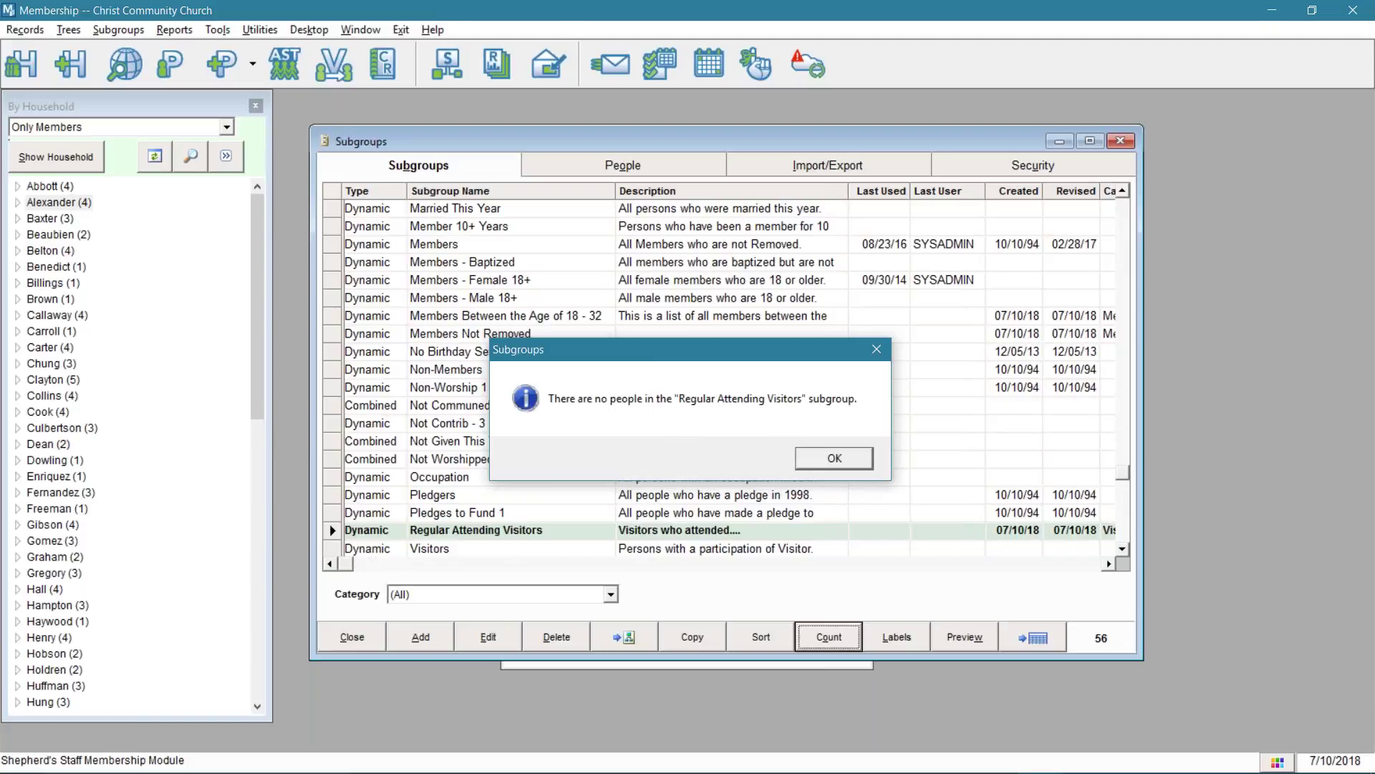
pyautogui.click(738, 531)
# - Delete the Times Attended Type1 and Last Date Attended Type1 criteria
pyautogui.click(490, 641)
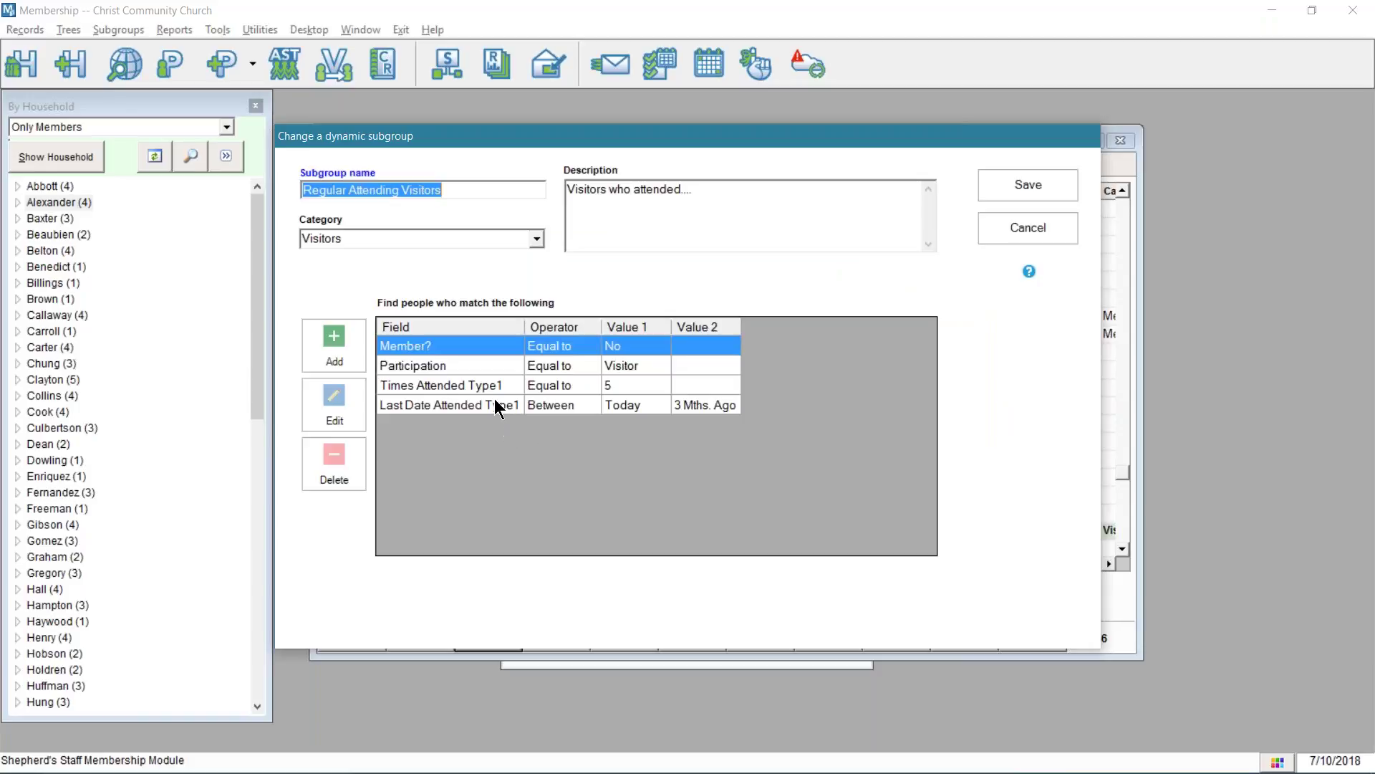
pyautogui.moveTo(496, 405); pyautogui.dragTo(462, 392)
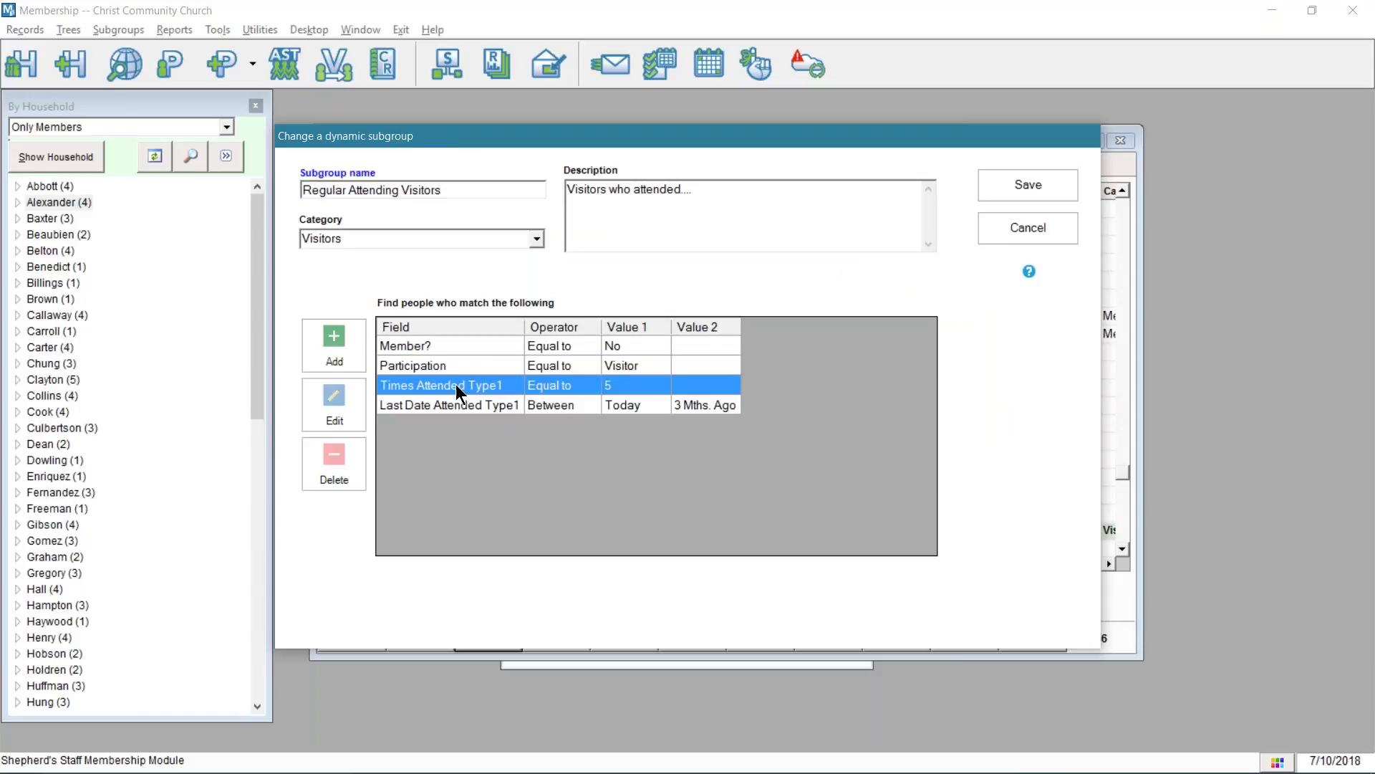
pyautogui.click(331, 469)
pyautogui.click(677, 461)
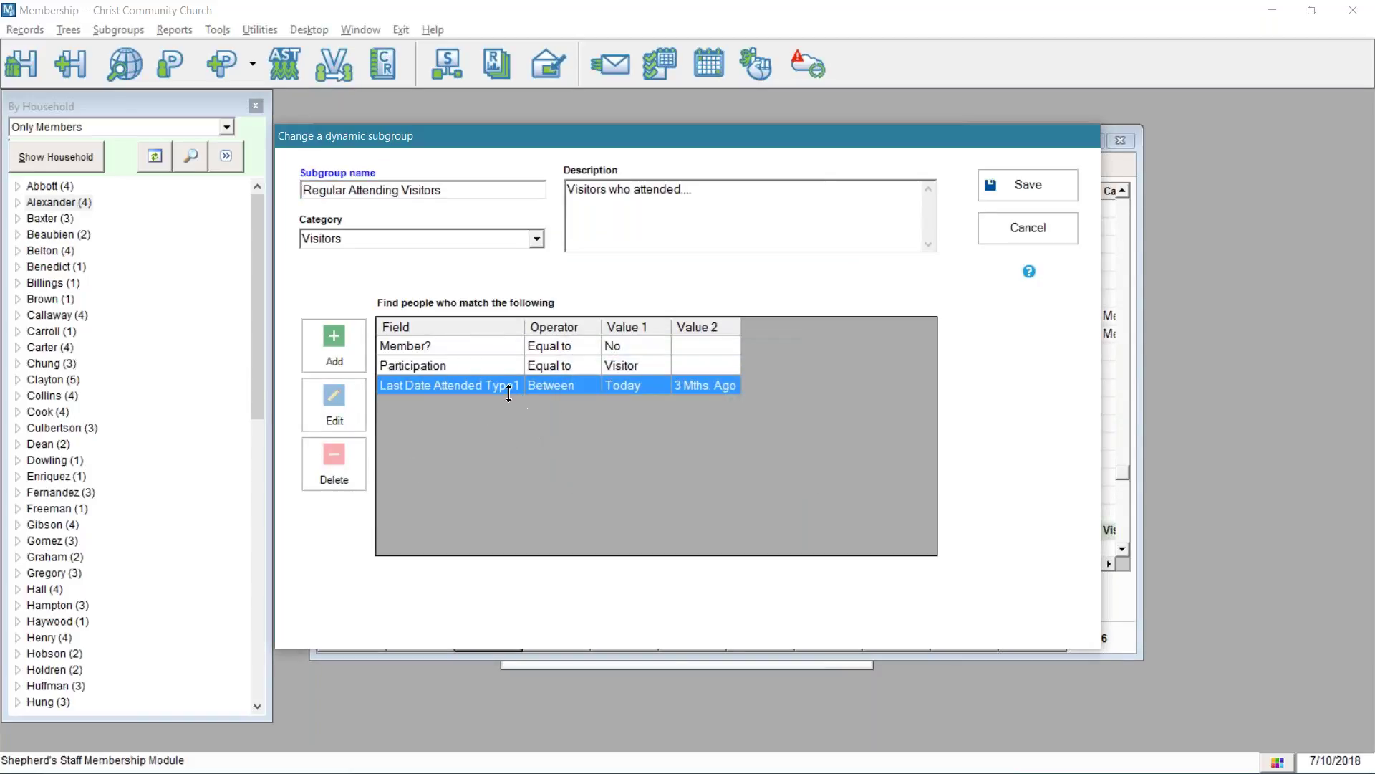
pyautogui.click(337, 458)
pyautogui.click(655, 465)
# - Resave the subgroup and count it: 50 people in 21 households
pyautogui.click(1003, 195)
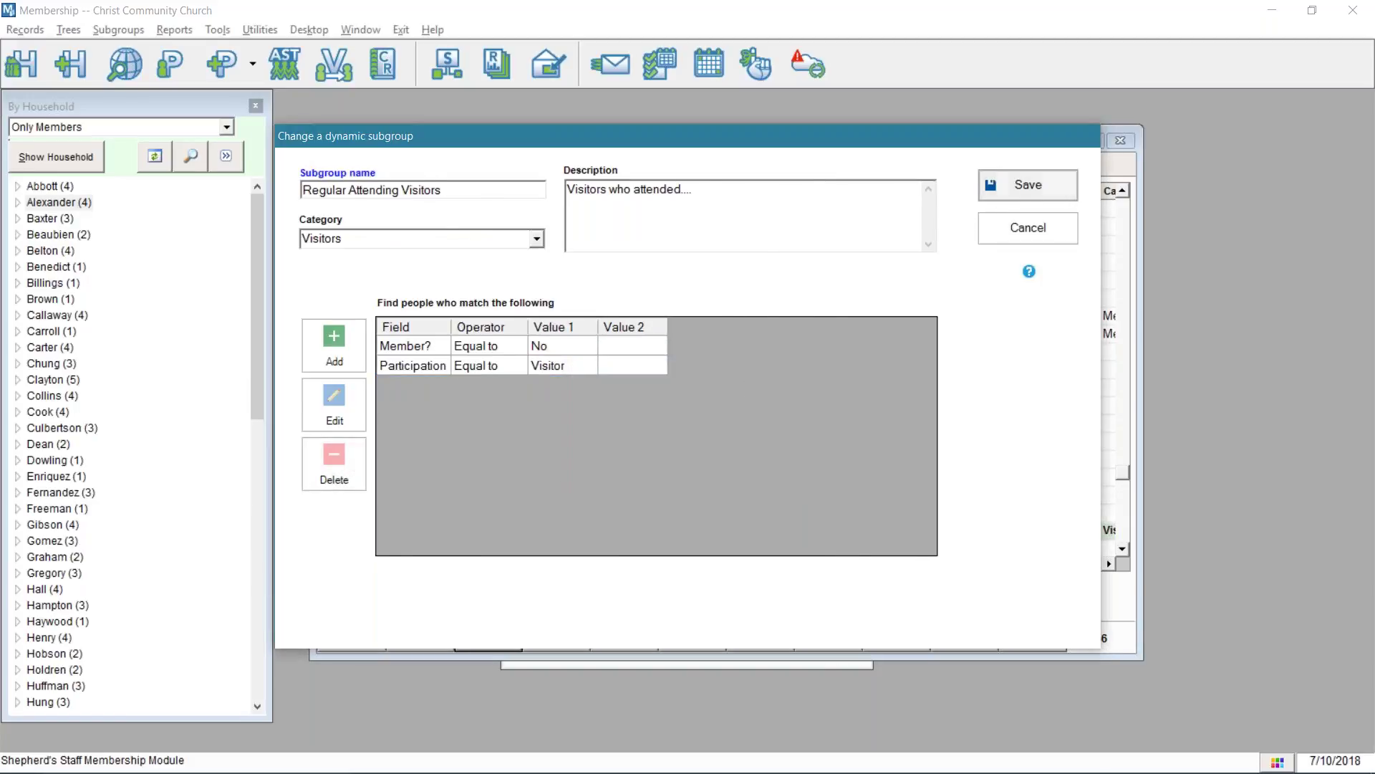
pyautogui.click(811, 633)
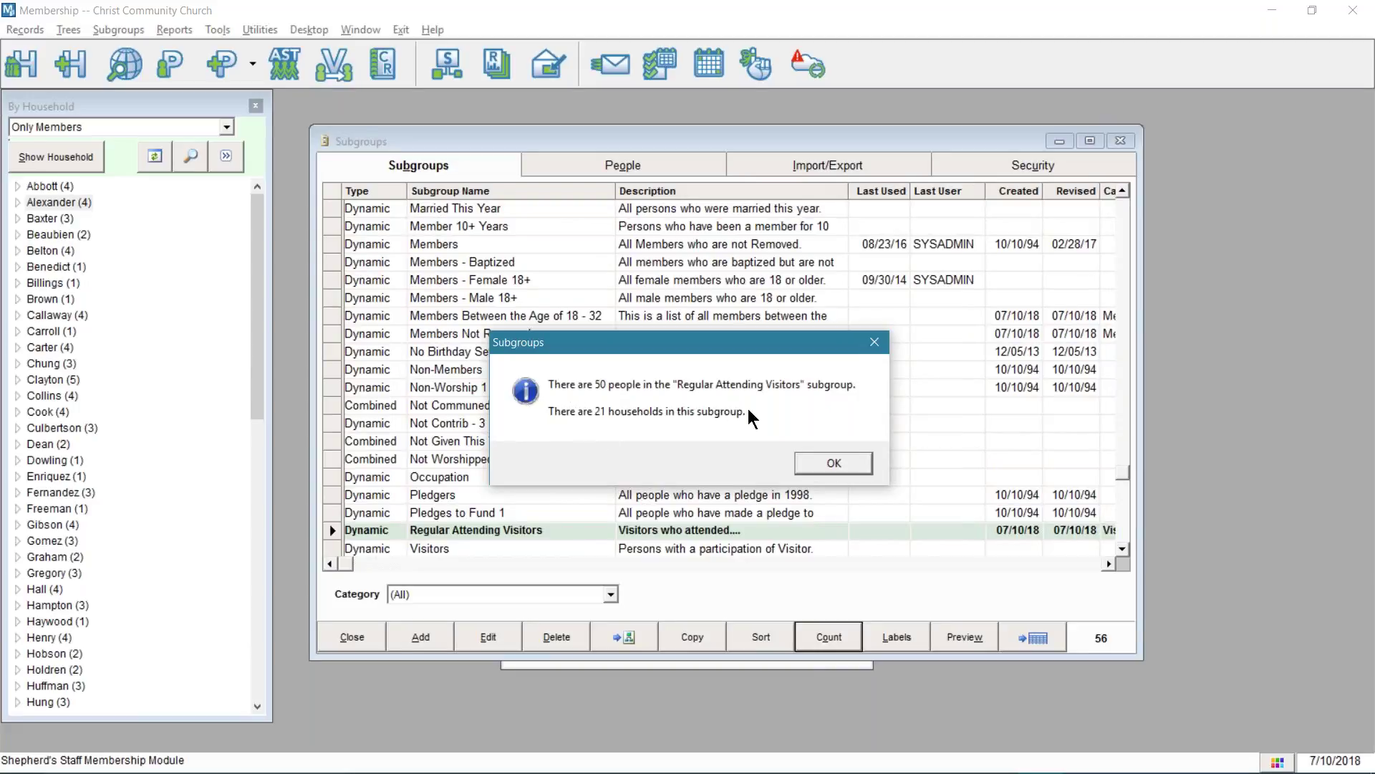
pyautogui.click(825, 465)
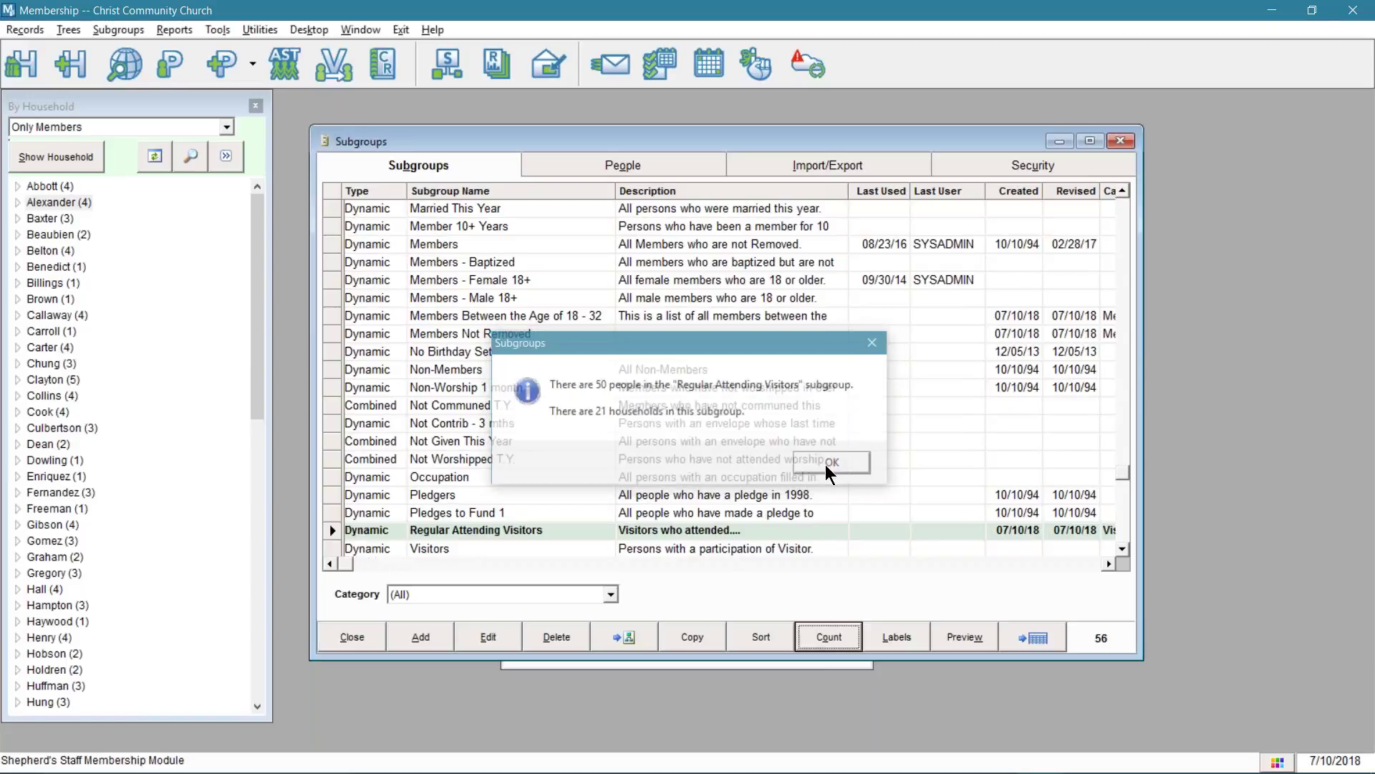
pyautogui.click(722, 531)
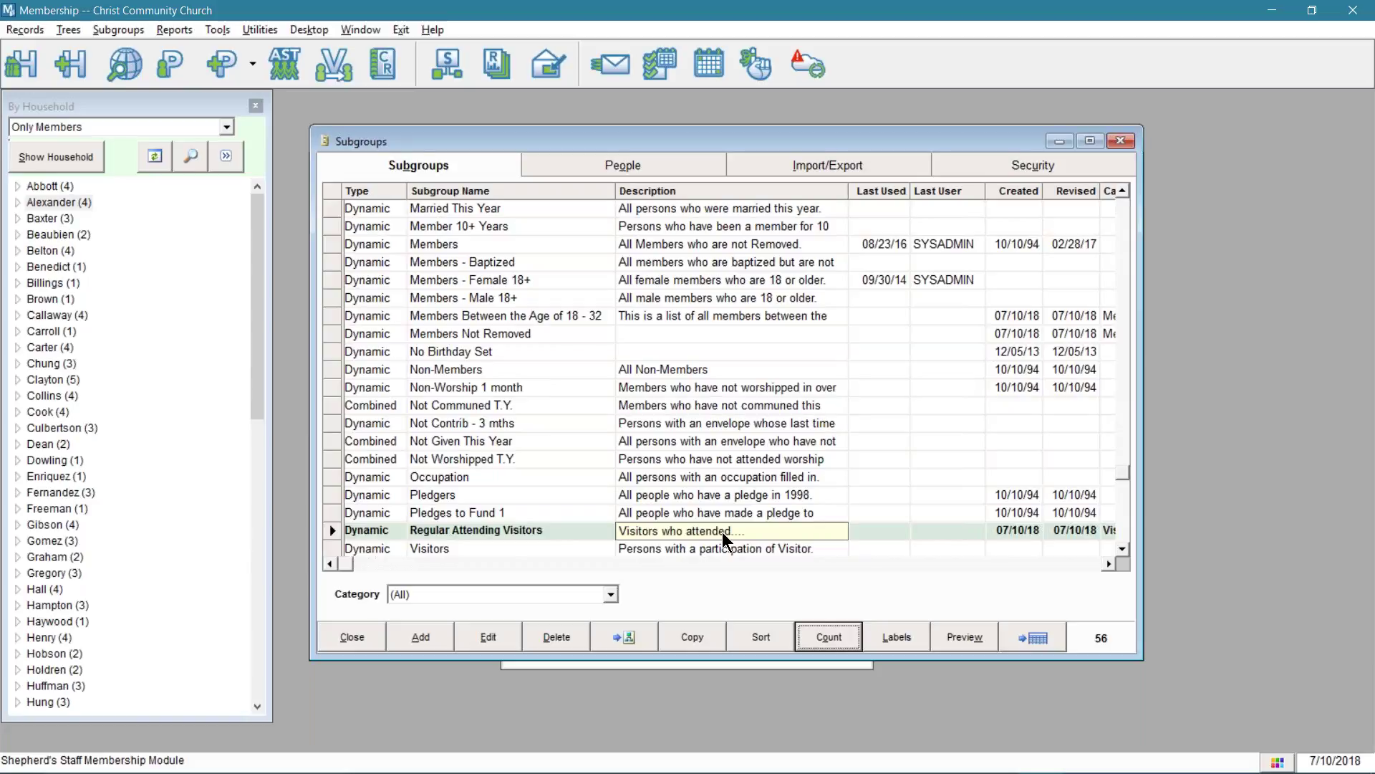
# - Reopen the Regular Attending Visitors subgroup's criteria for review and close it unchanged
pyautogui.click(494, 637)
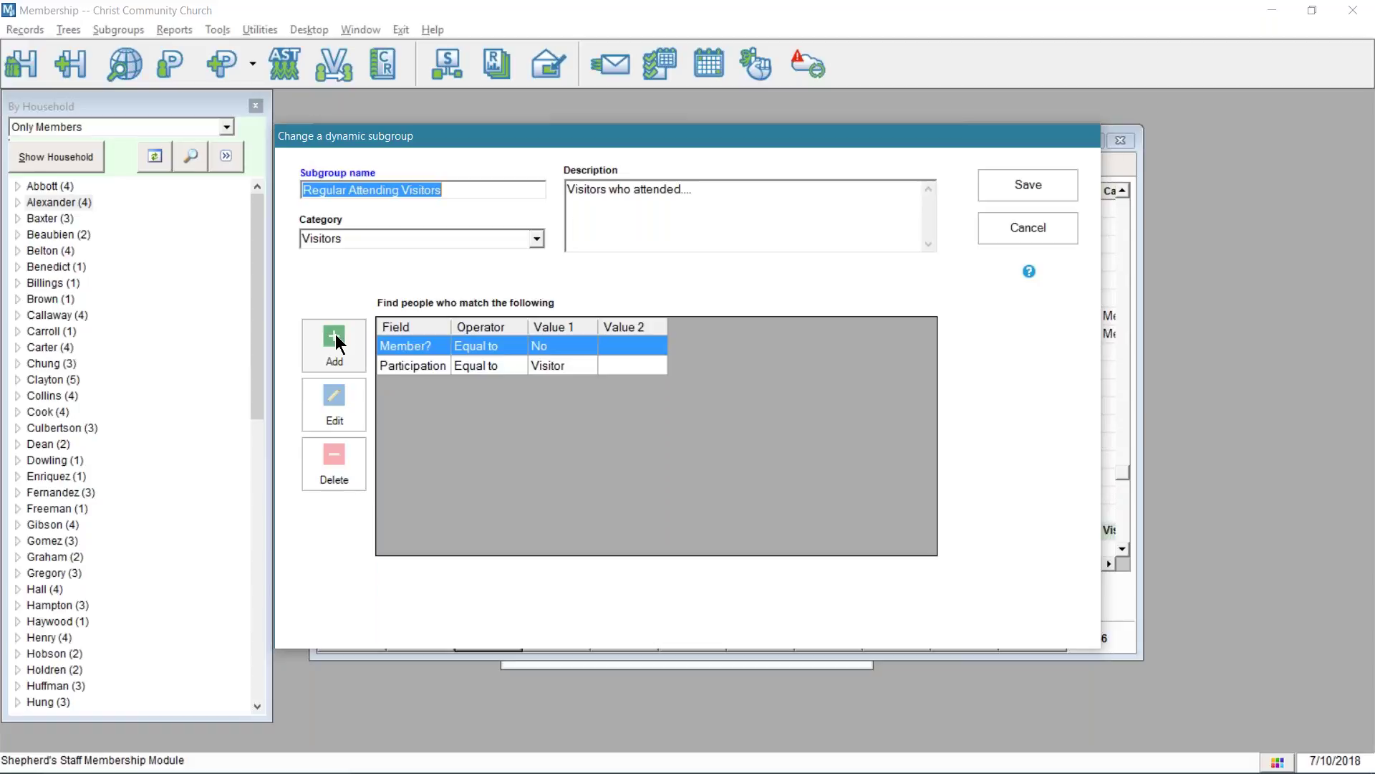
pyautogui.moveTo(553, 139); pyautogui.dragTo(874, 213)
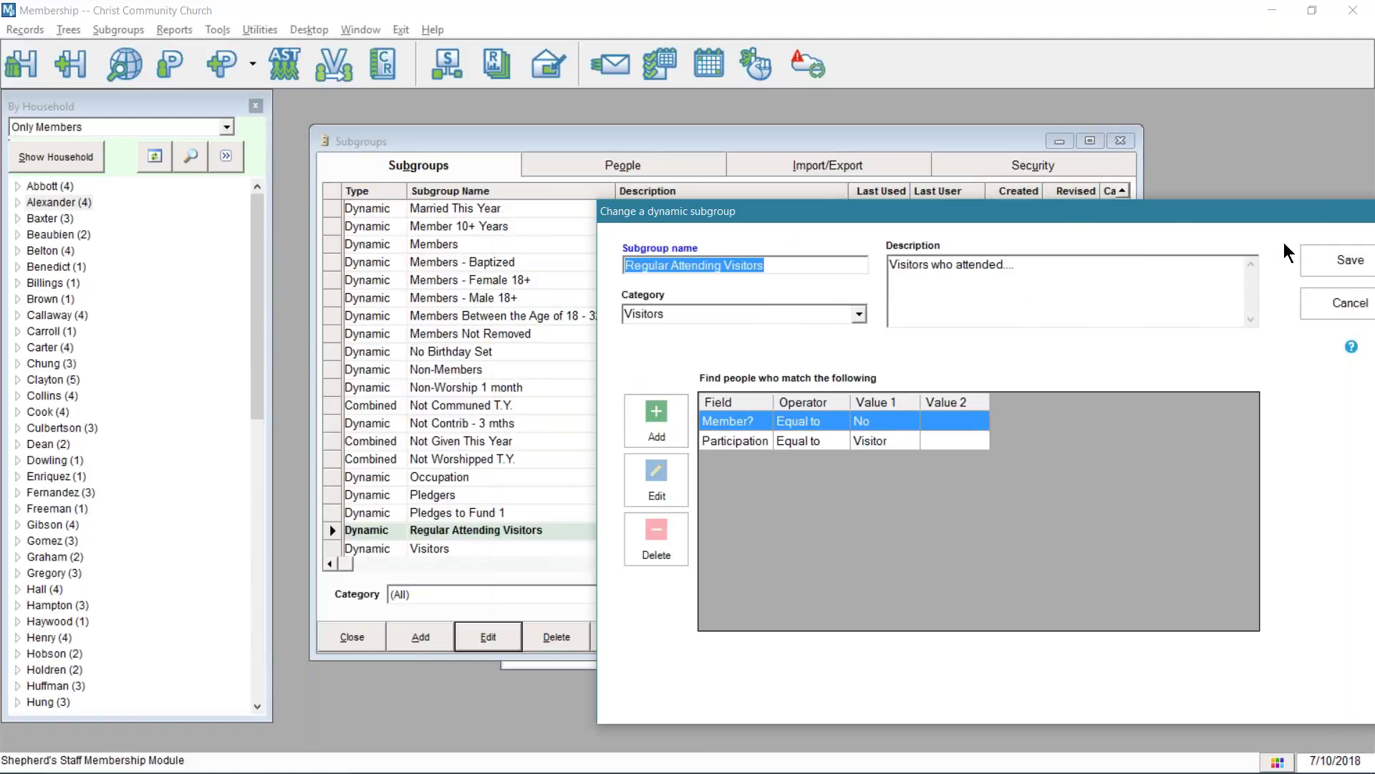
pyautogui.click(1311, 252)
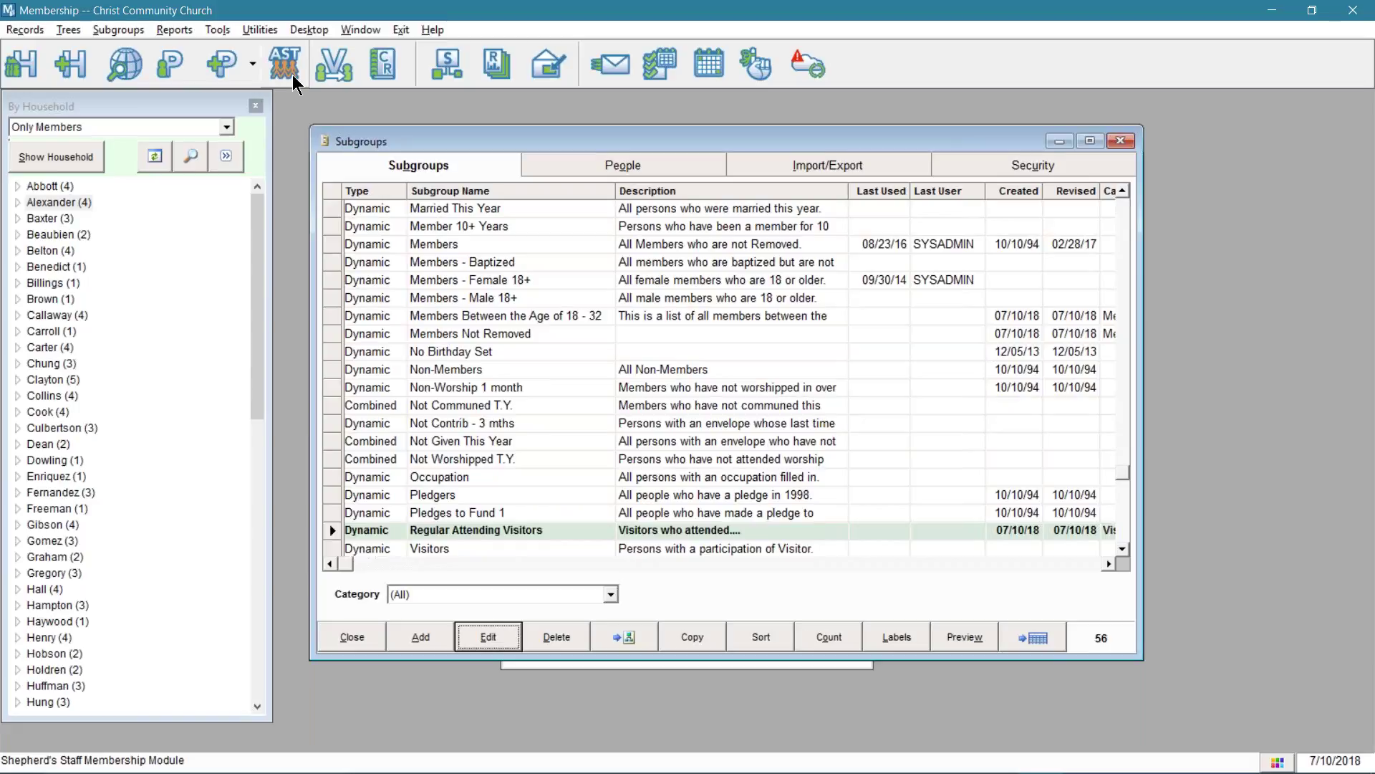
# - Look over the Visitor Follow-up membership report, limited to visitors who attended worship
pyautogui.click(186, 26)
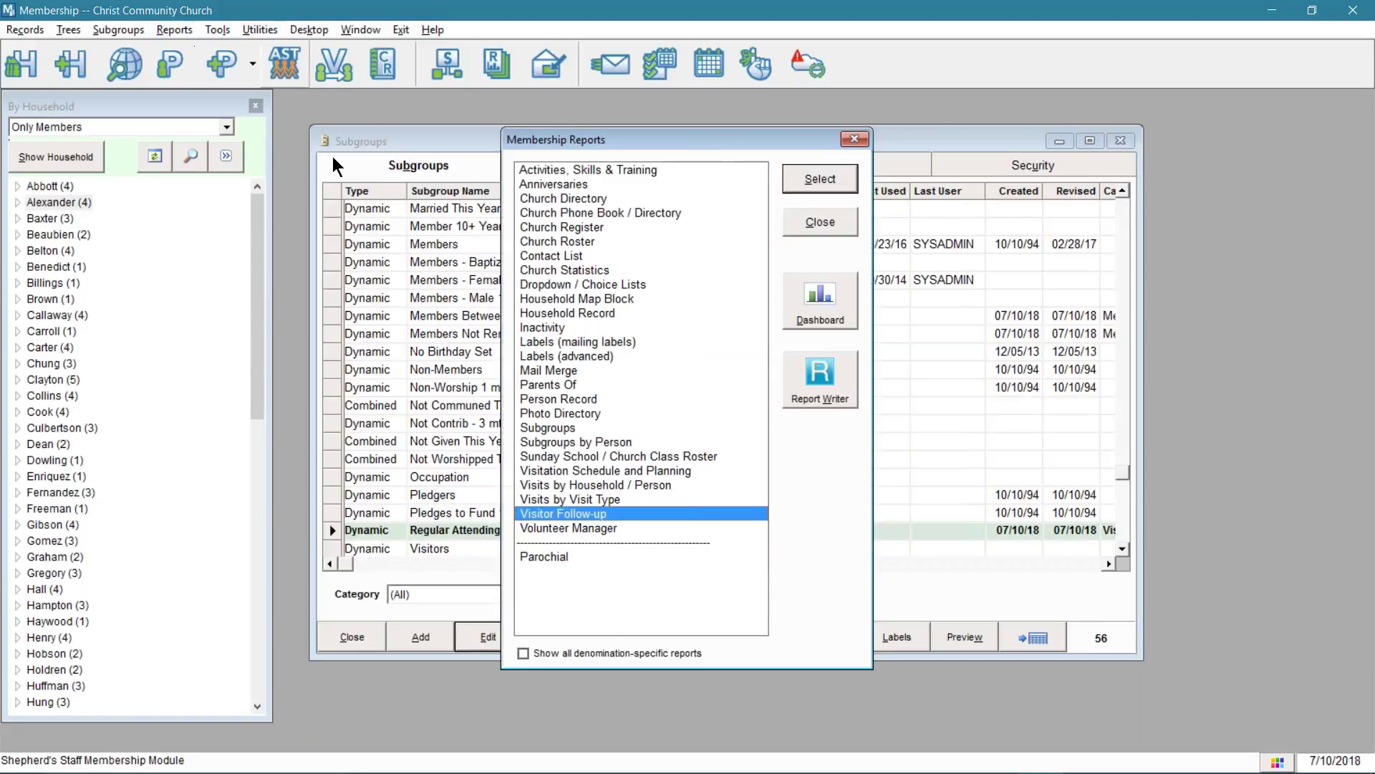
pyautogui.doubleClick(586, 517)
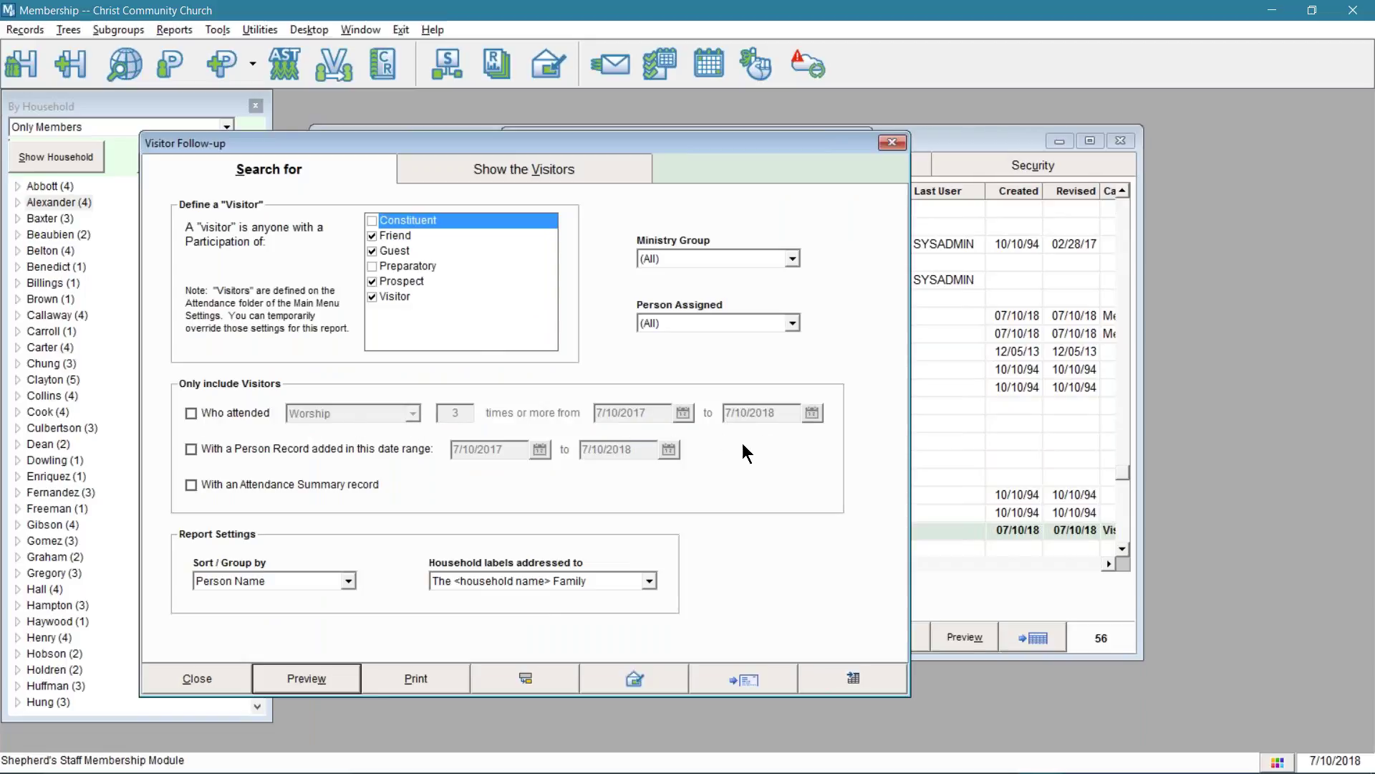
pyautogui.click(194, 412)
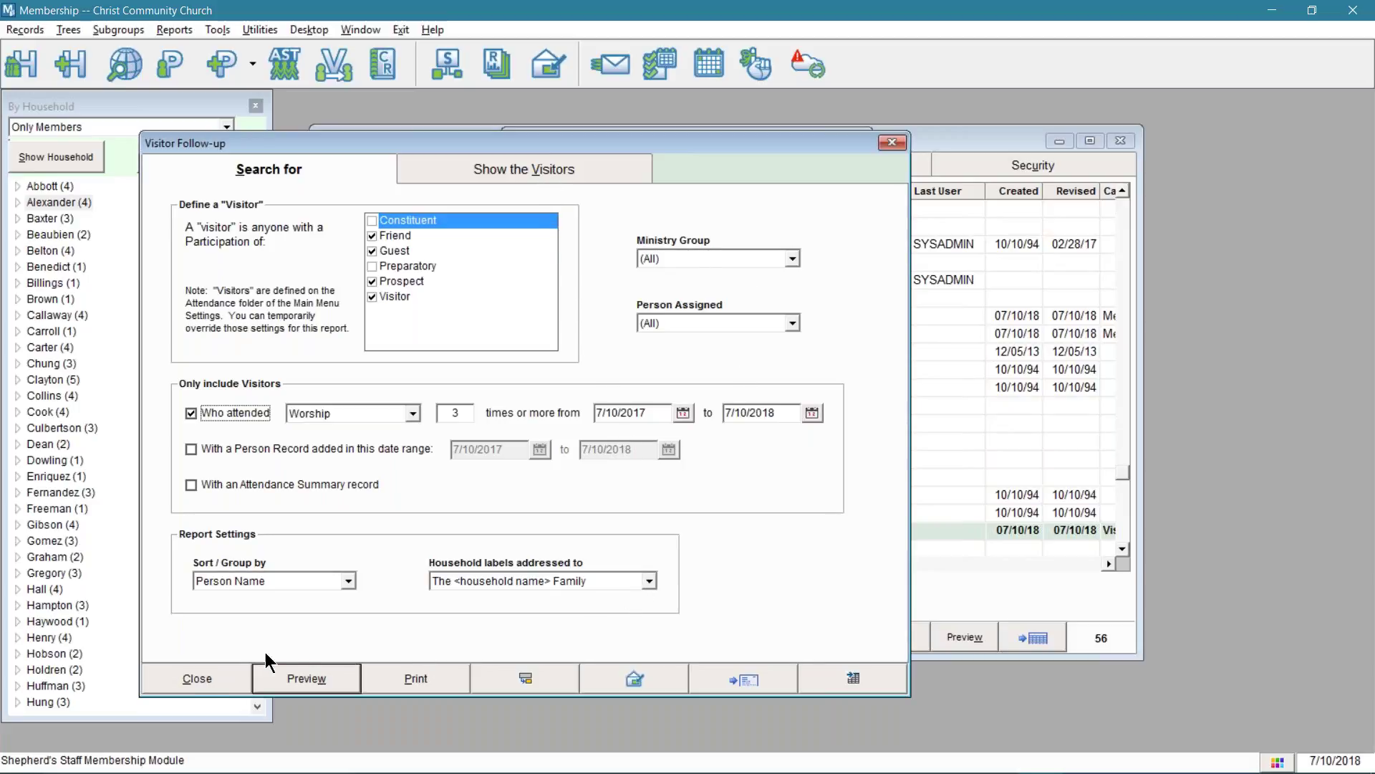
pyautogui.click(210, 684)
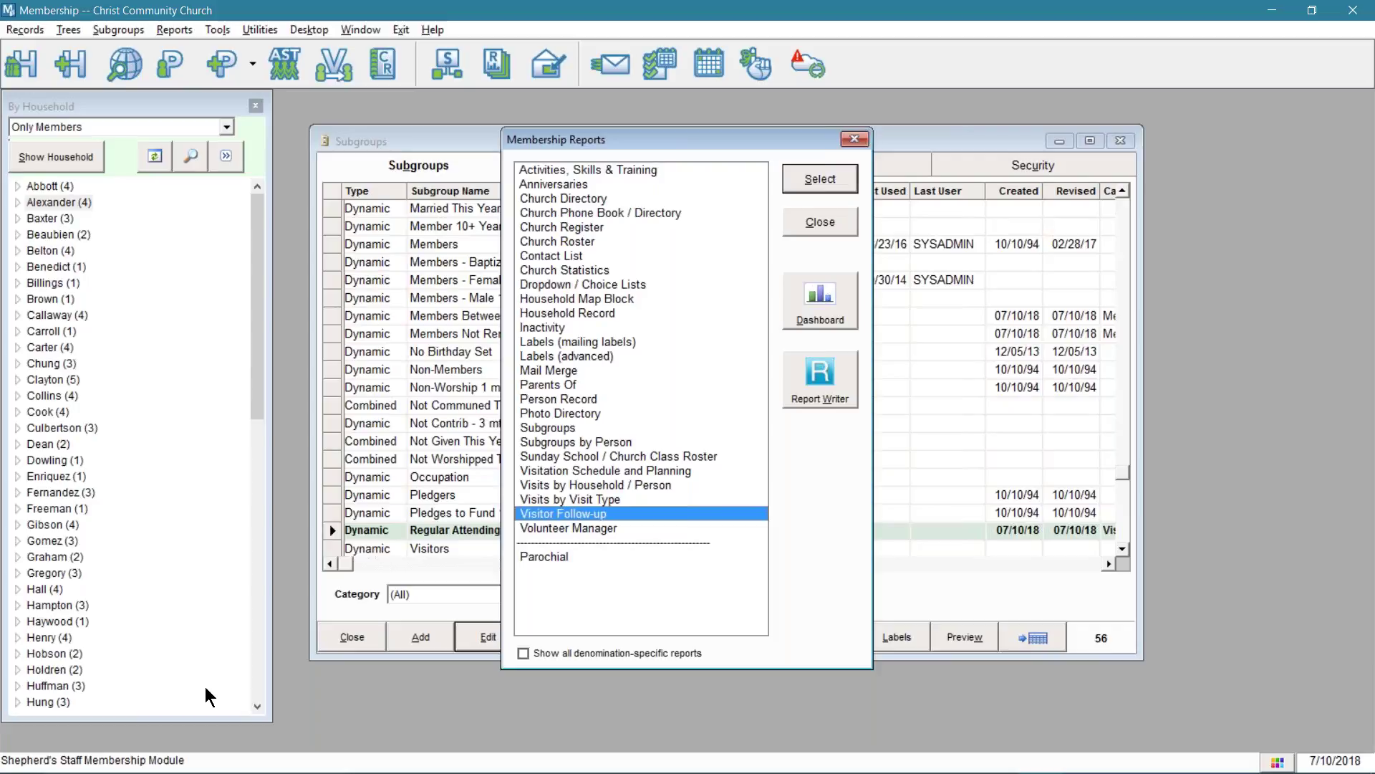
pyautogui.click(794, 227)
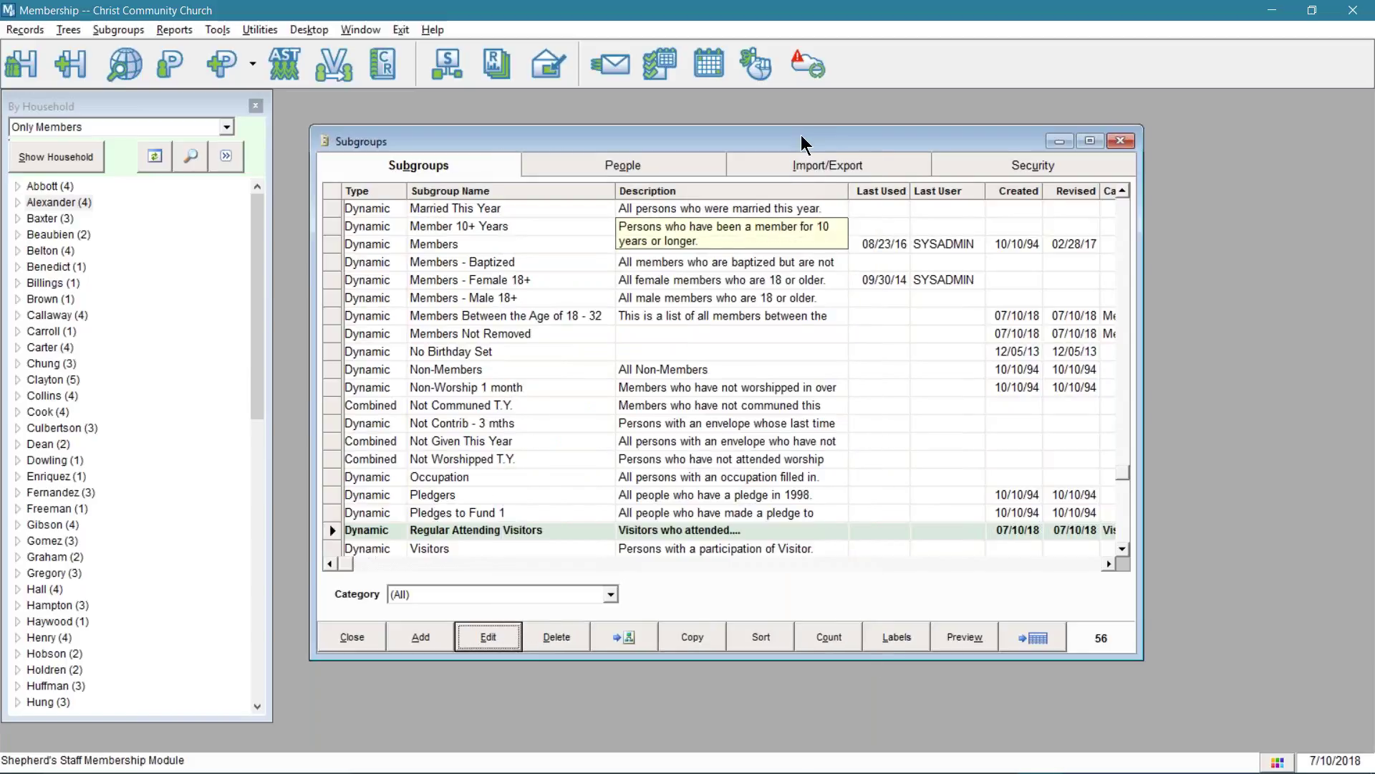
# - Add a static subgroup named 'VBS' in the Vacation Bible School category
pyautogui.click(416, 638)
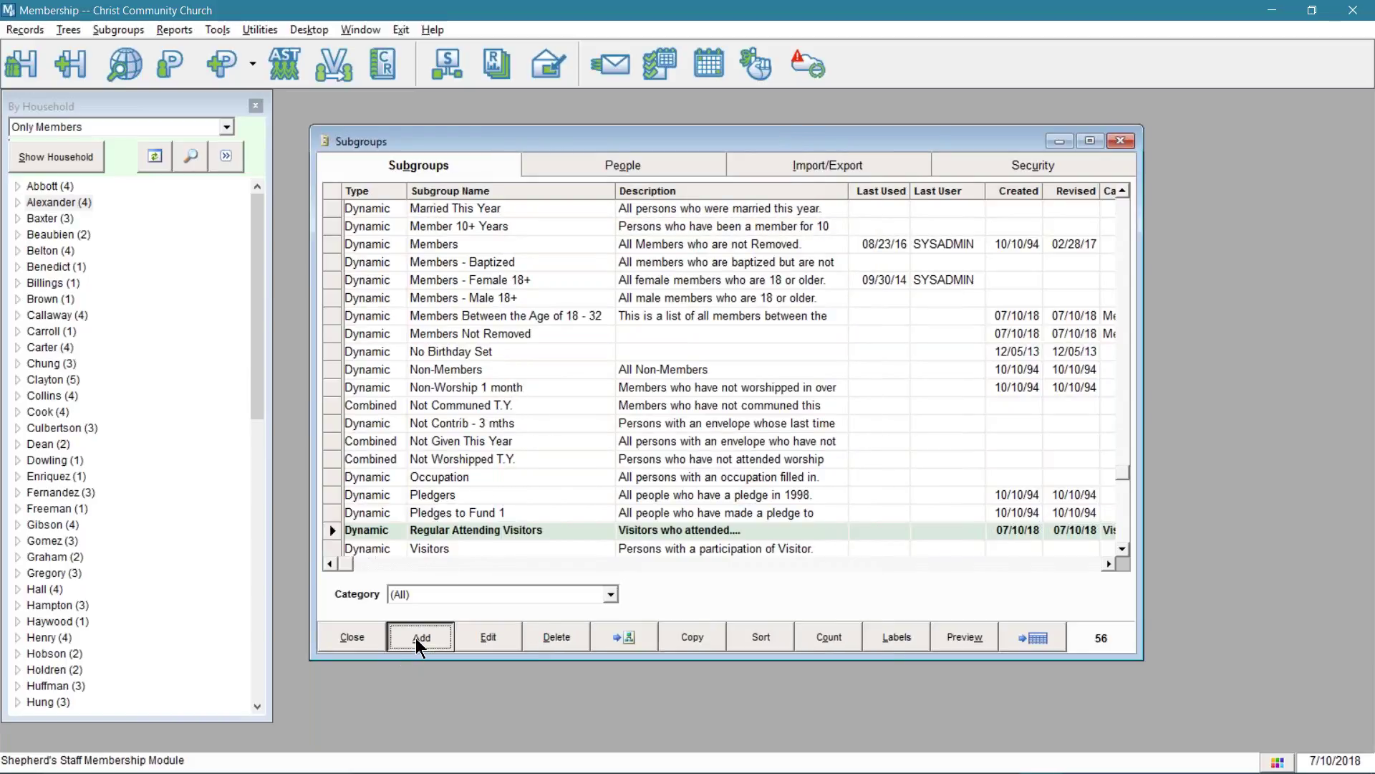
pyautogui.click(464, 397)
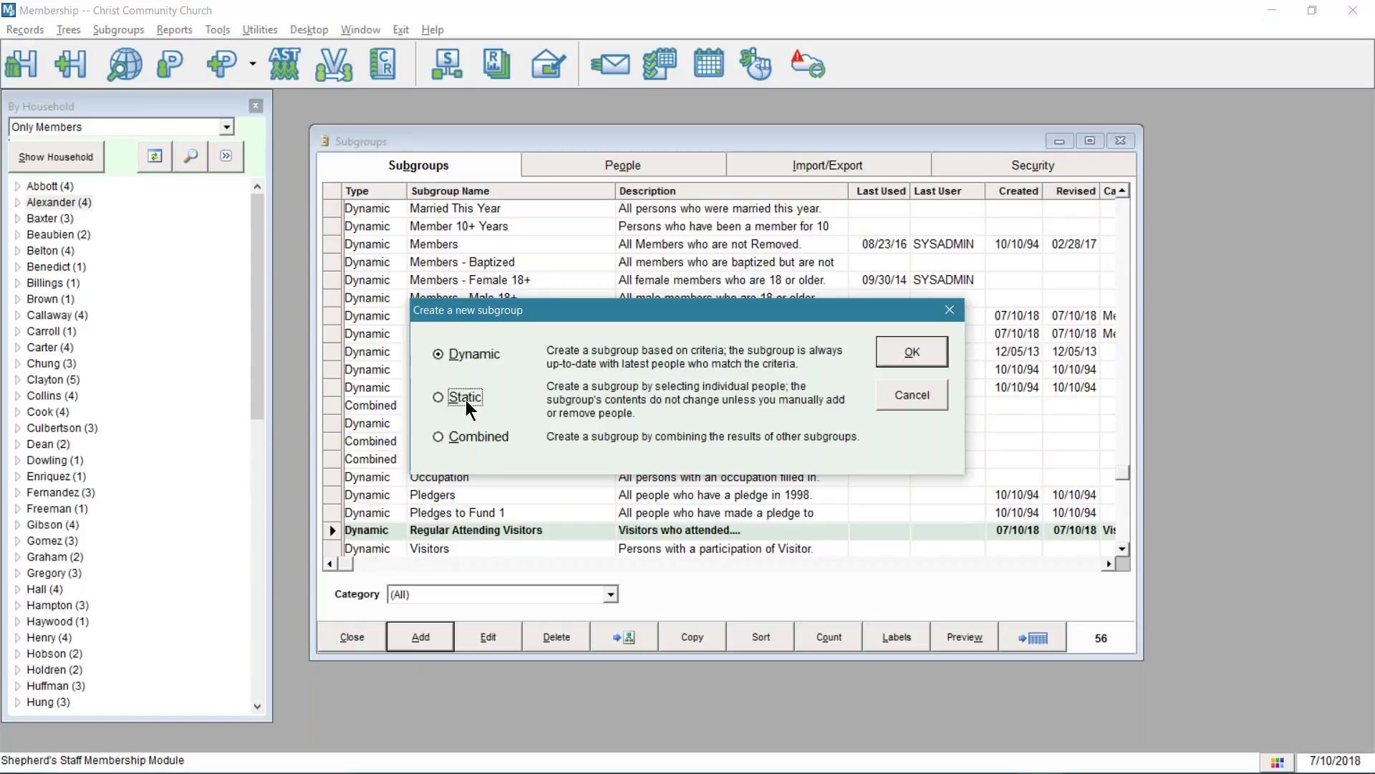
pyautogui.press('Return')
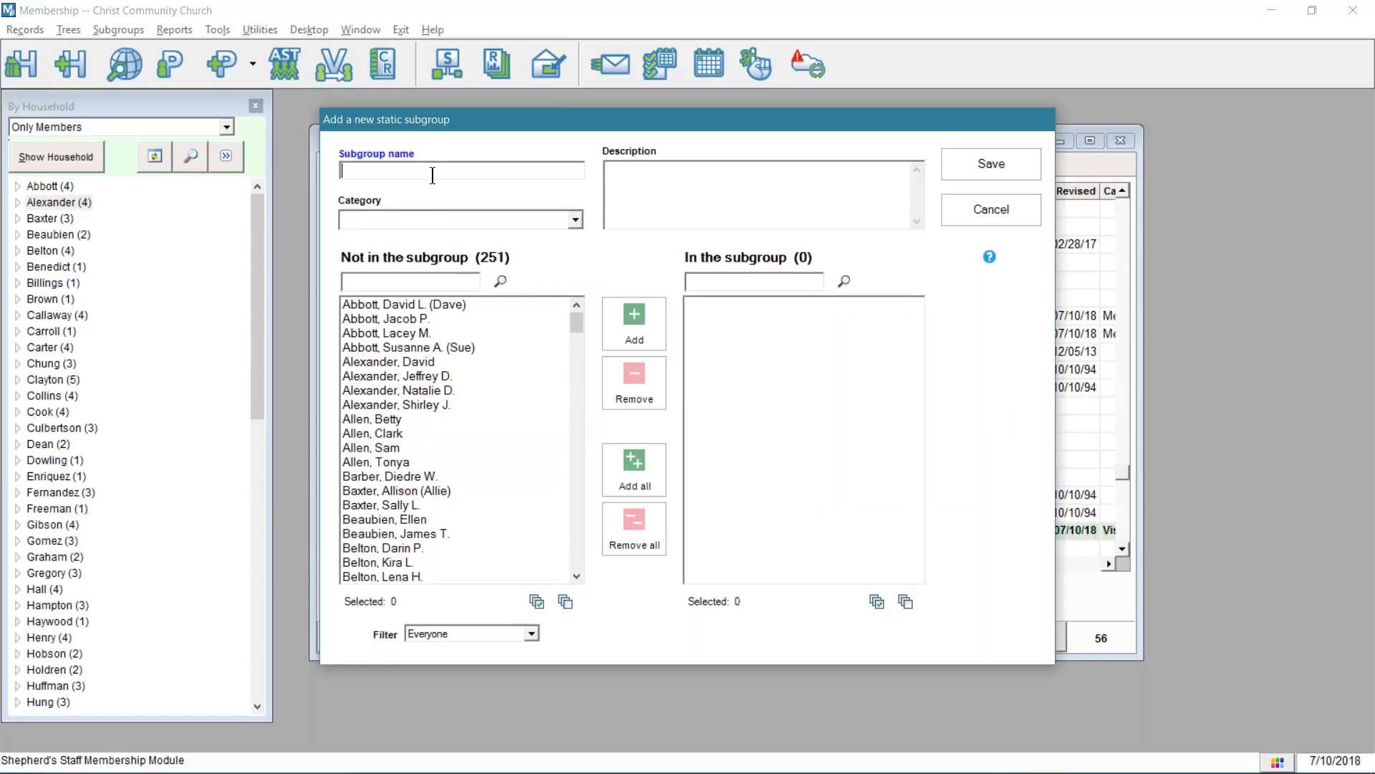
pyautogui.write('VBS')
pyautogui.click(576, 221)
pyautogui.click(578, 222)
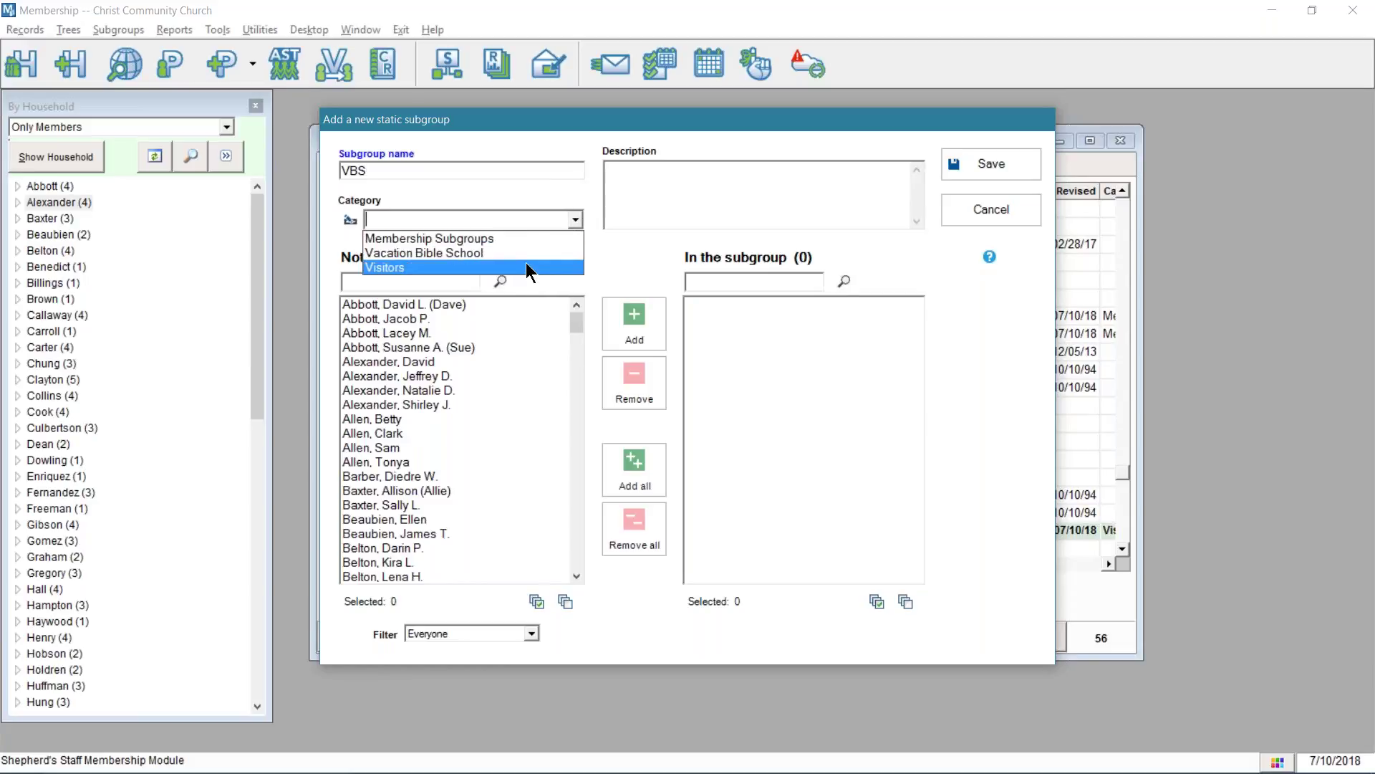
pyautogui.click(526, 255)
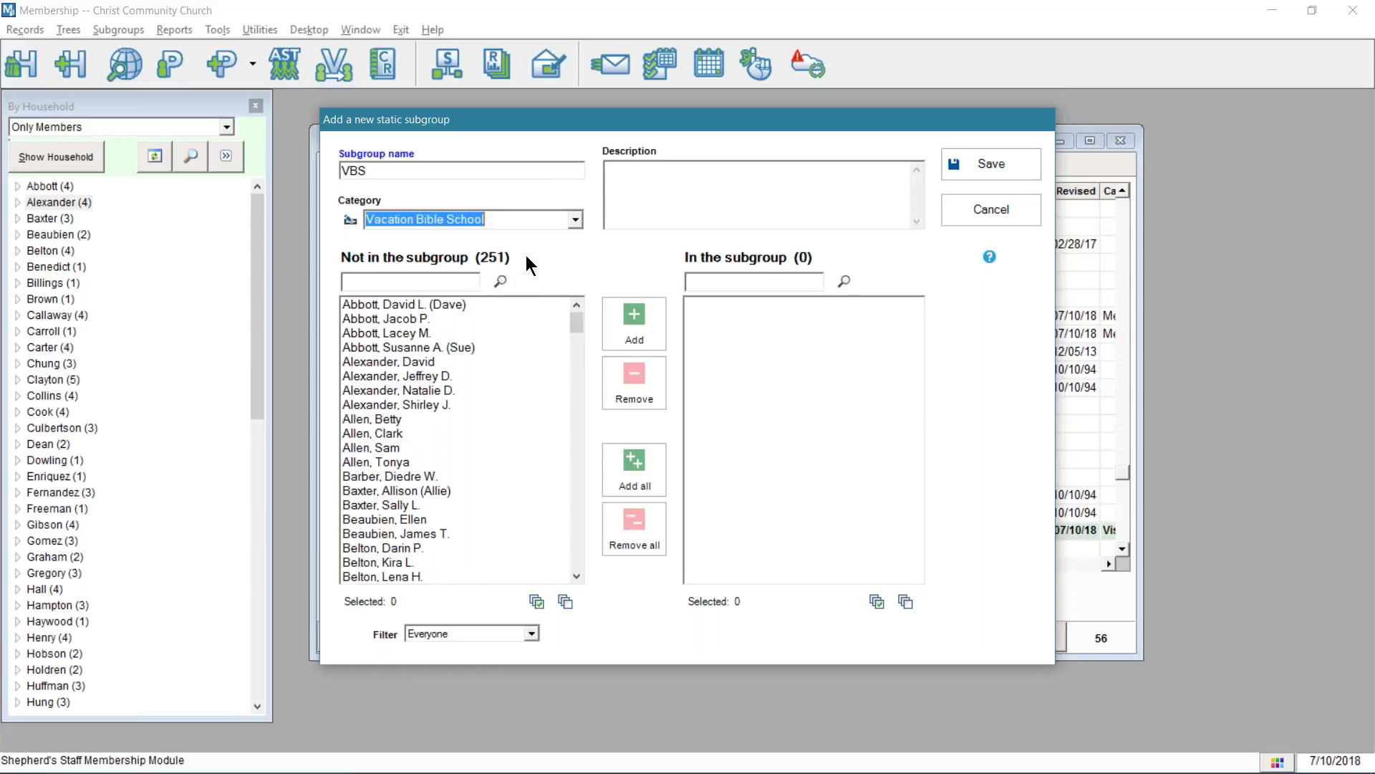
# - Multi-select 15 people from the Not in the subgroup list and move them into VBS
pyautogui.click(421, 303)
pyautogui.keyDown('ctrl'); pyautogui.click(401, 334); pyautogui.keyUp('ctrl')
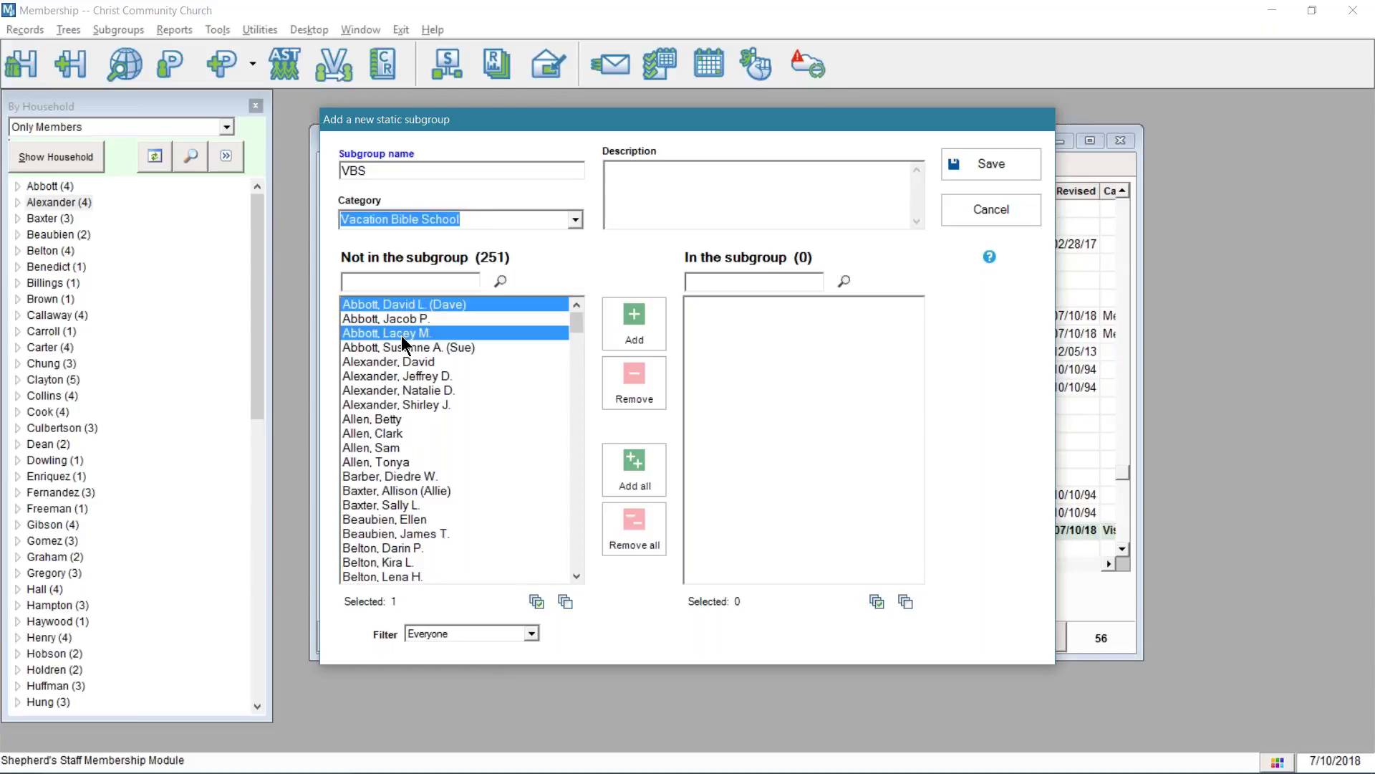
pyautogui.keyDown('ctrl'); pyautogui.click(388, 319); pyautogui.keyUp('ctrl')
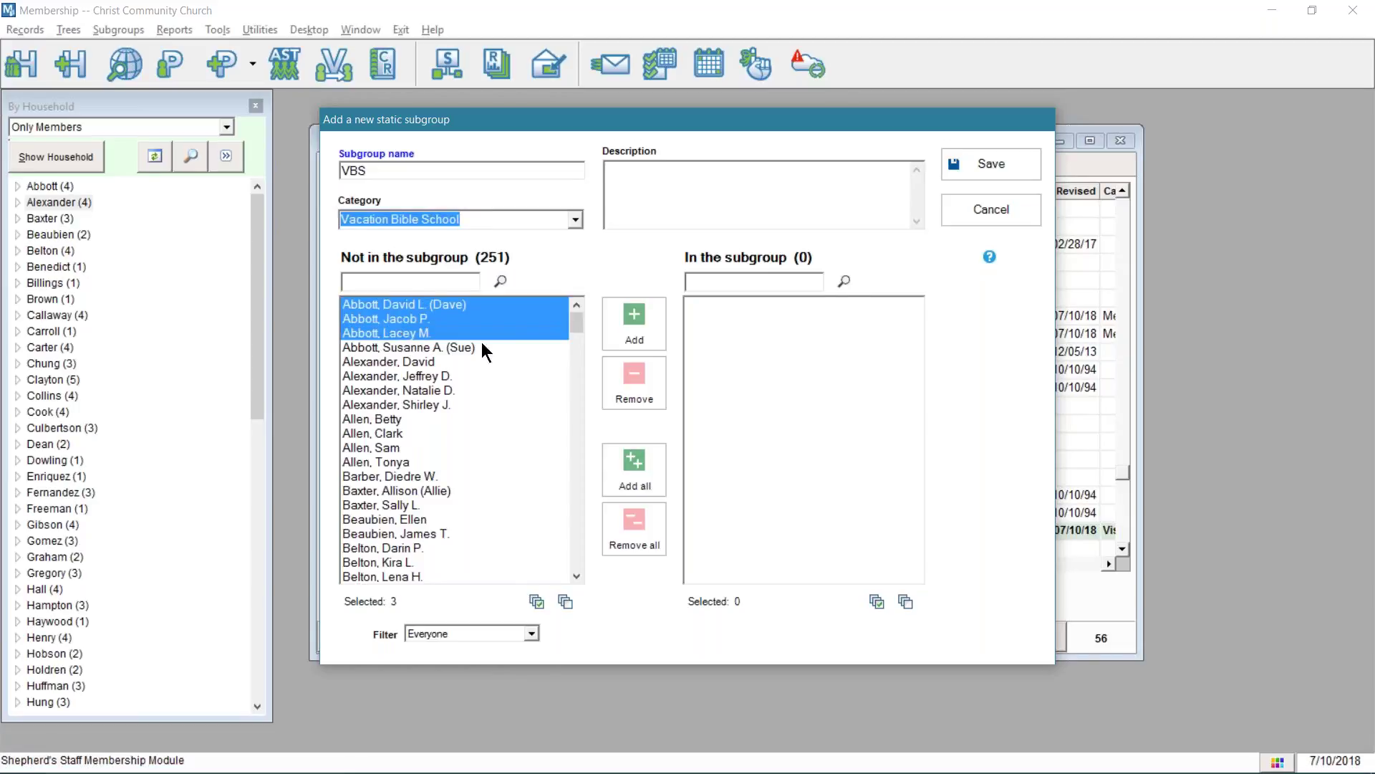
pyautogui.keyDown('ctrl'); pyautogui.click(471, 349); pyautogui.keyUp('ctrl')
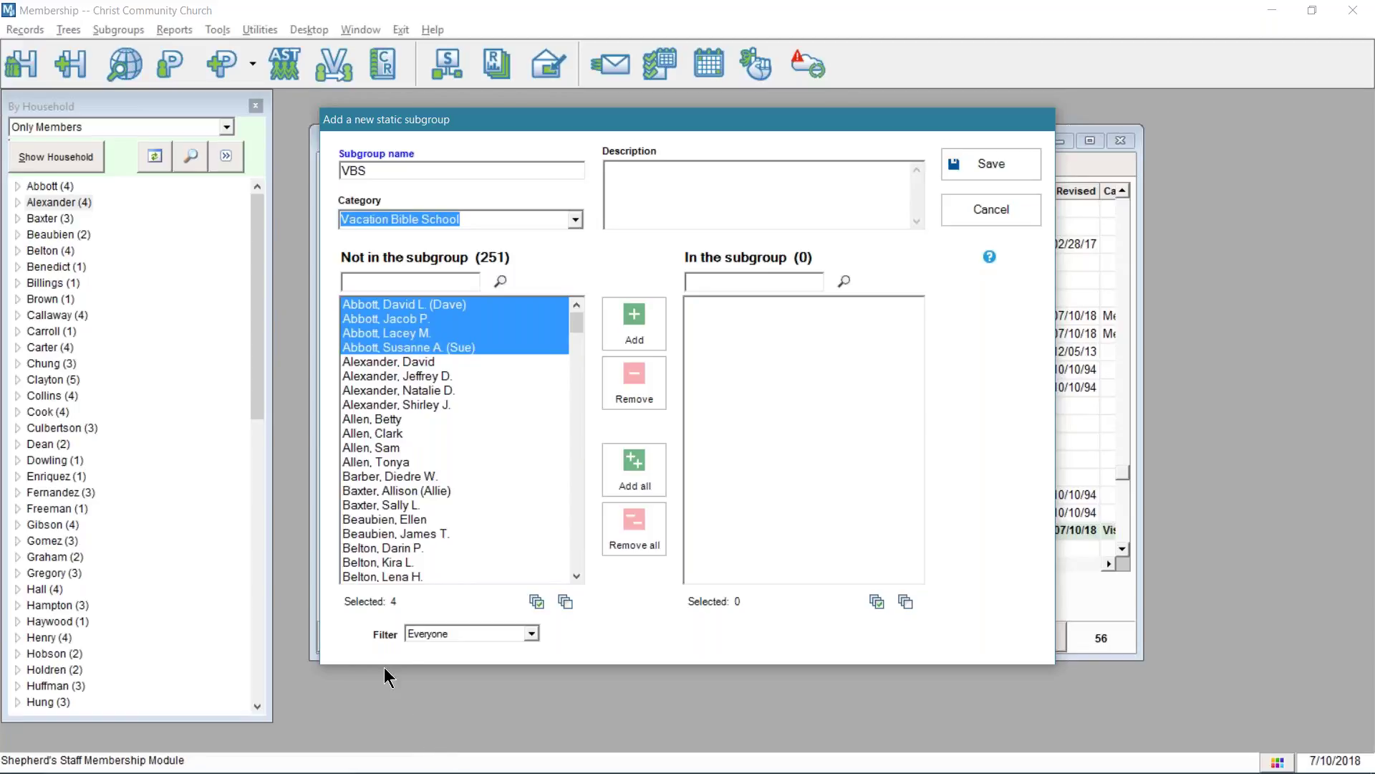
pyautogui.keyDown('ctrl'); pyautogui.click(385, 463); pyautogui.keyUp('ctrl')
pyautogui.keyDown('ctrl'); pyautogui.click(405, 450); pyautogui.keyUp('ctrl')
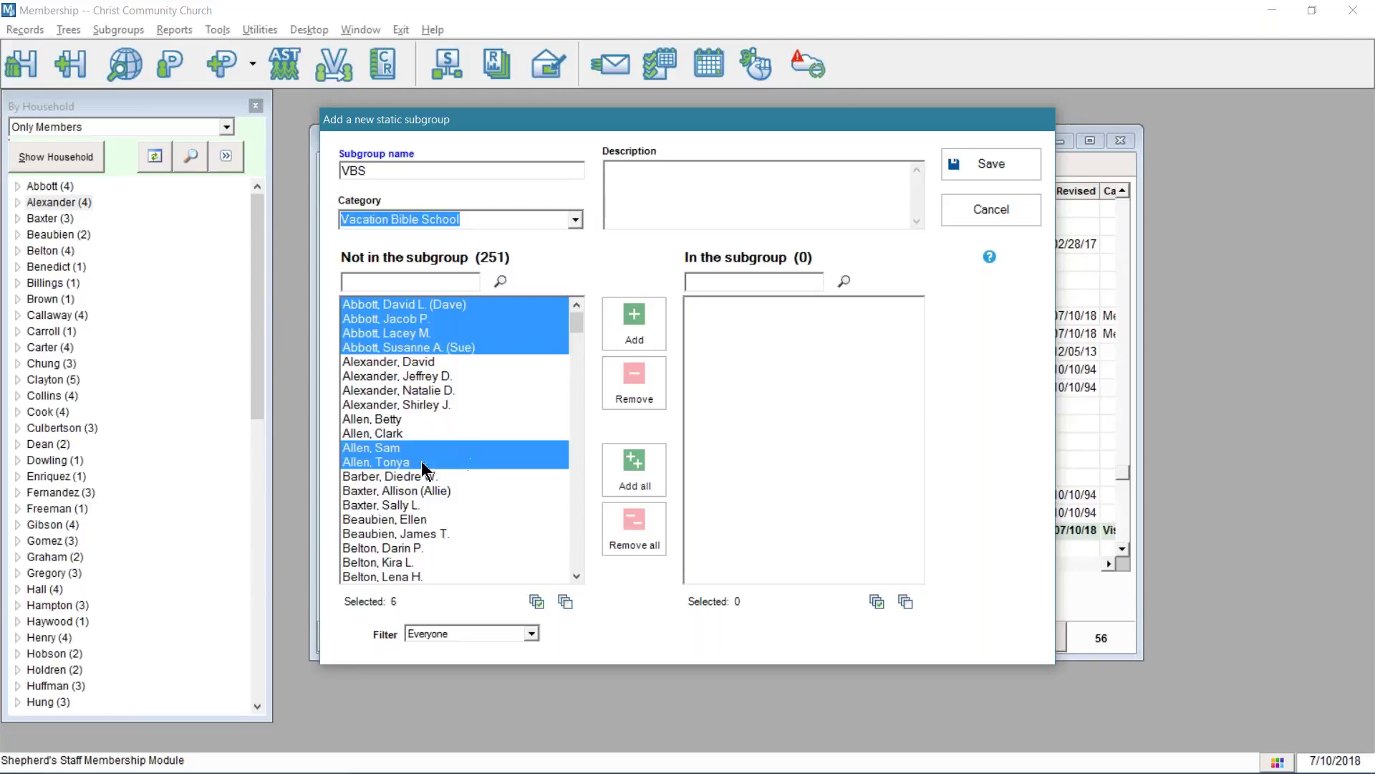
pyautogui.keyDown('ctrl'); pyautogui.click(402, 530); pyautogui.keyUp('ctrl')
pyautogui.keyDown('ctrl'); pyautogui.click(405, 515); pyautogui.keyUp('ctrl')
pyautogui.keyDown('ctrl'); pyautogui.click(407, 506); pyautogui.keyUp('ctrl')
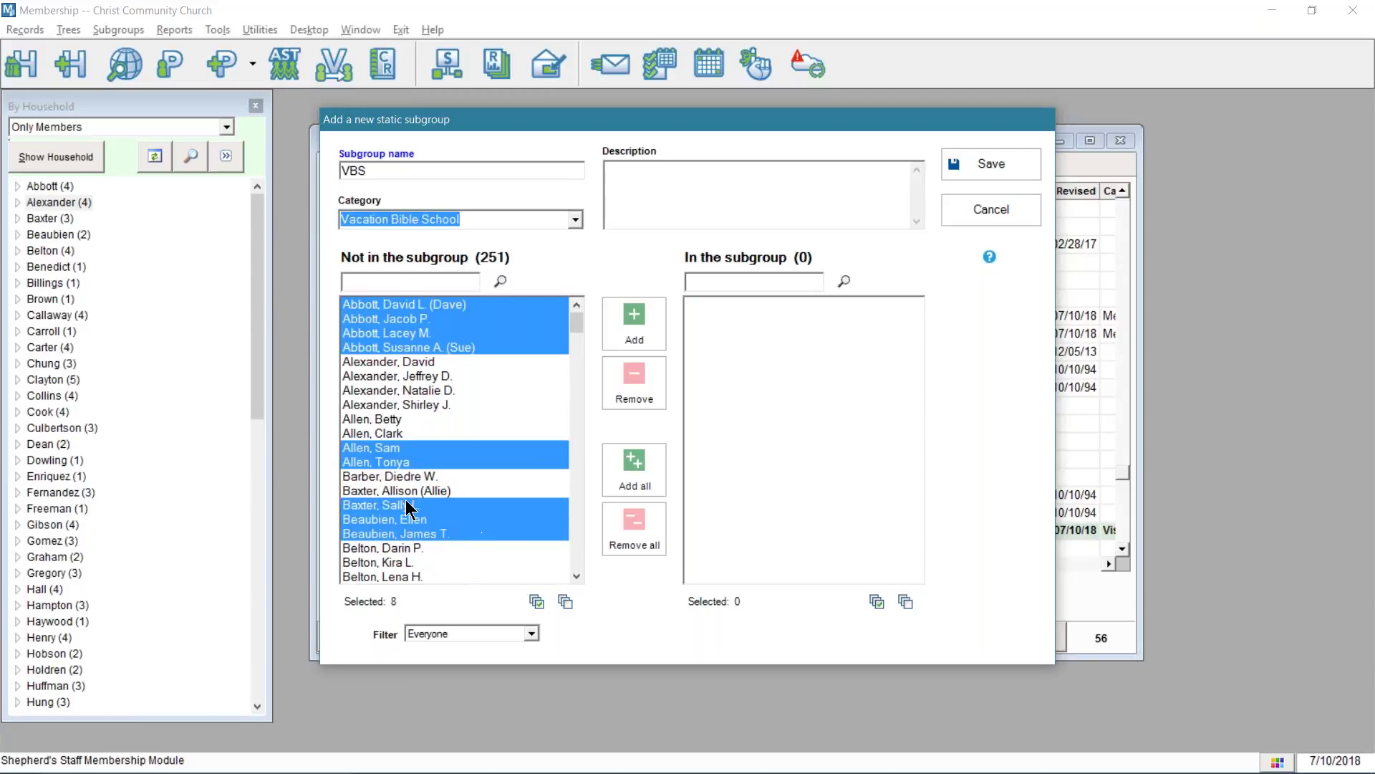
pyautogui.keyDown('ctrl'); pyautogui.click(415, 490); pyautogui.keyUp('ctrl')
pyautogui.scroll(-3, 482, 512)
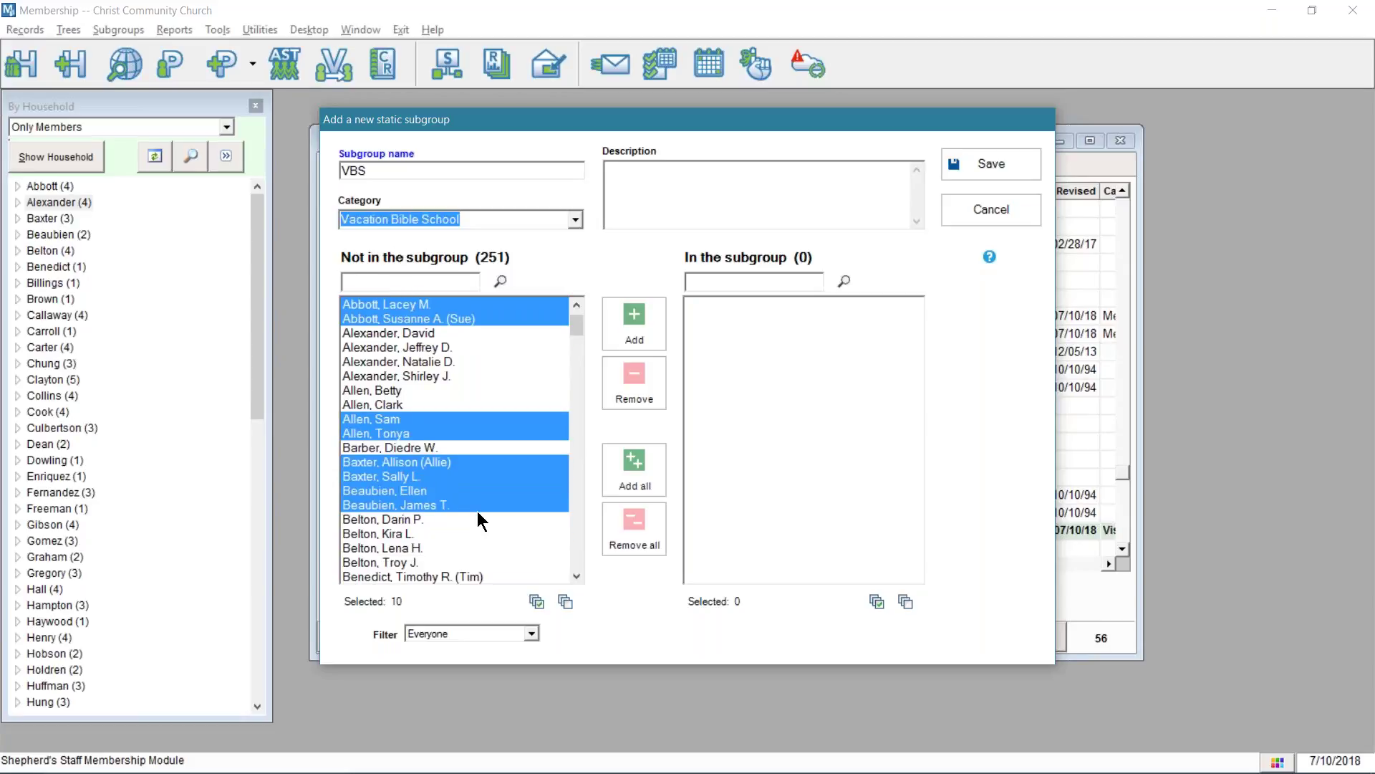
pyautogui.keyDown('ctrl'); pyautogui.click(405, 505); pyautogui.keyUp('ctrl')
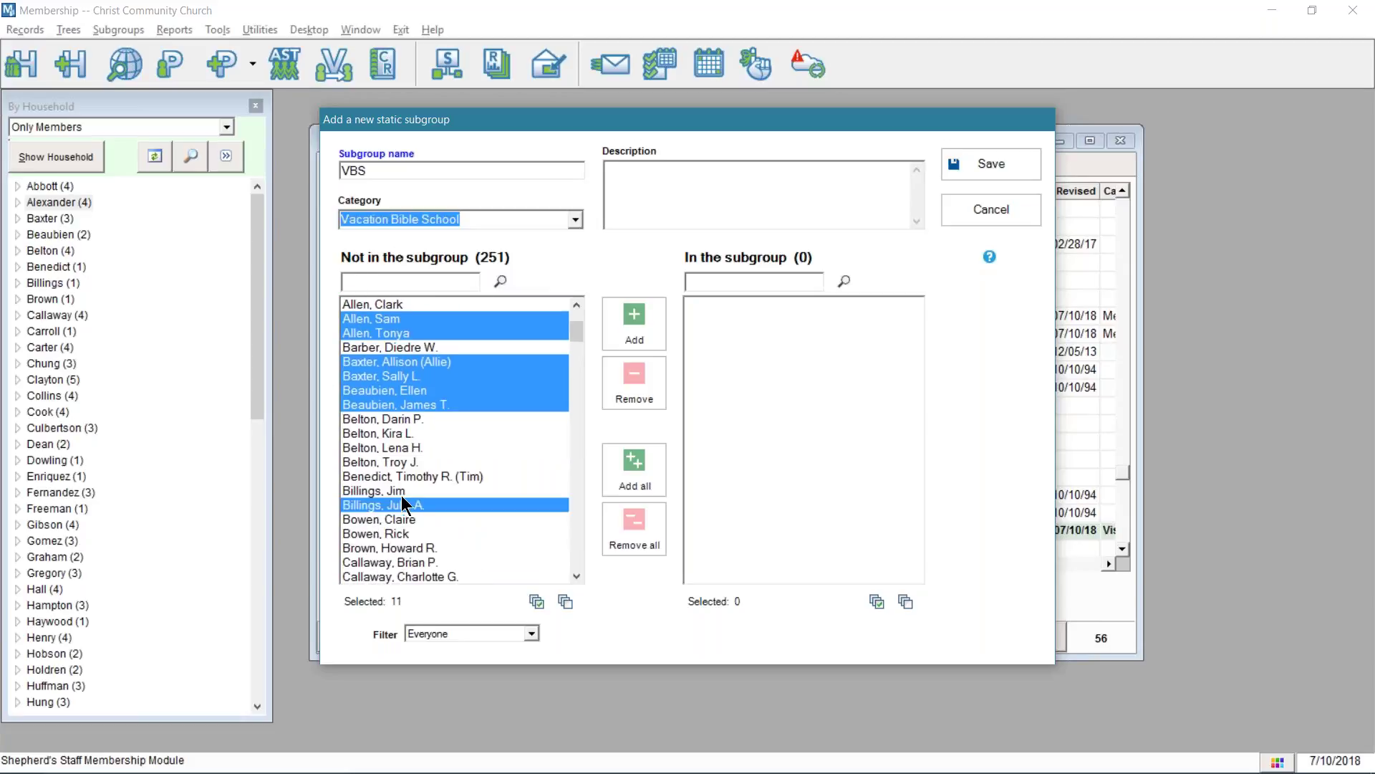
pyautogui.keyDown('ctrl'); pyautogui.click(407, 494); pyautogui.keyUp('ctrl')
pyautogui.scroll(-2, 433, 528)
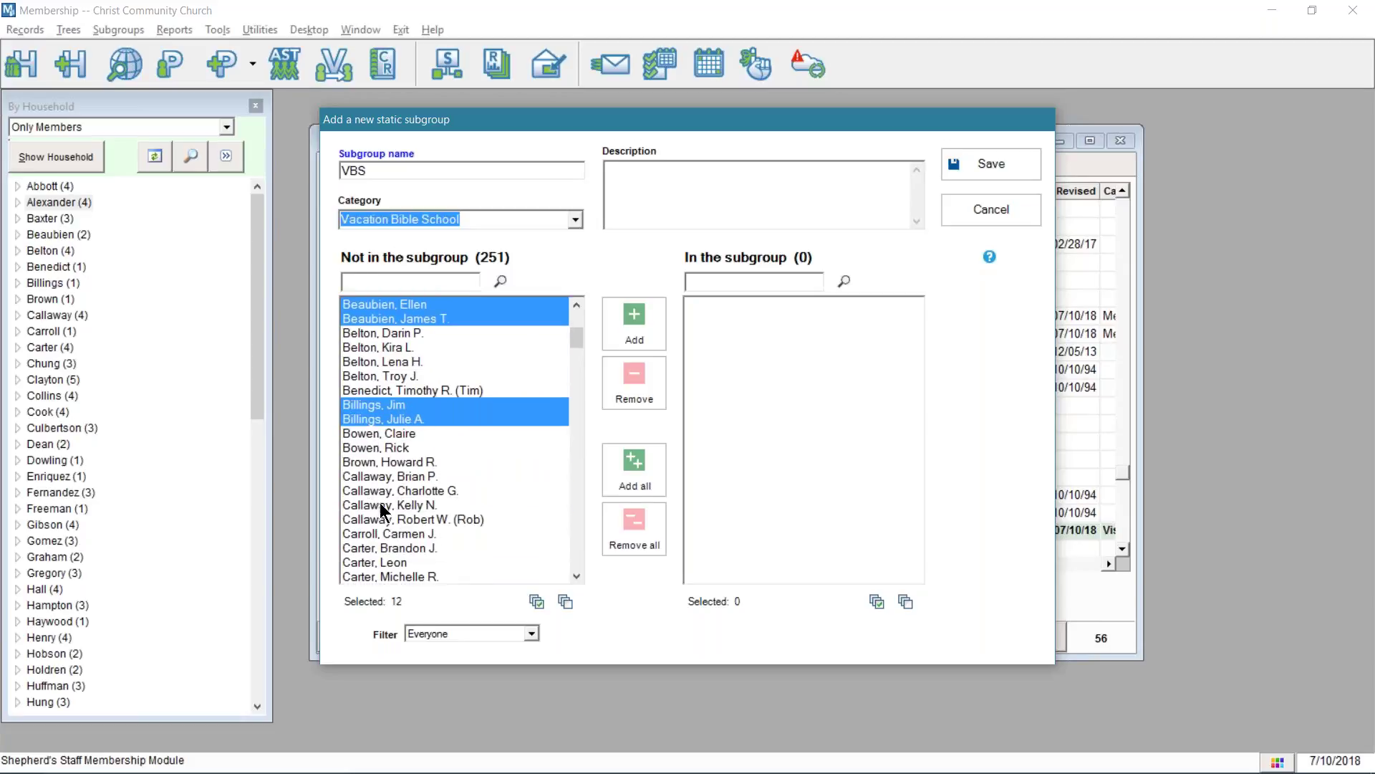
pyautogui.keyDown('ctrl'); pyautogui.click(394, 493); pyautogui.keyUp('ctrl')
pyautogui.keyDown('ctrl'); pyautogui.click(403, 477); pyautogui.keyUp('ctrl')
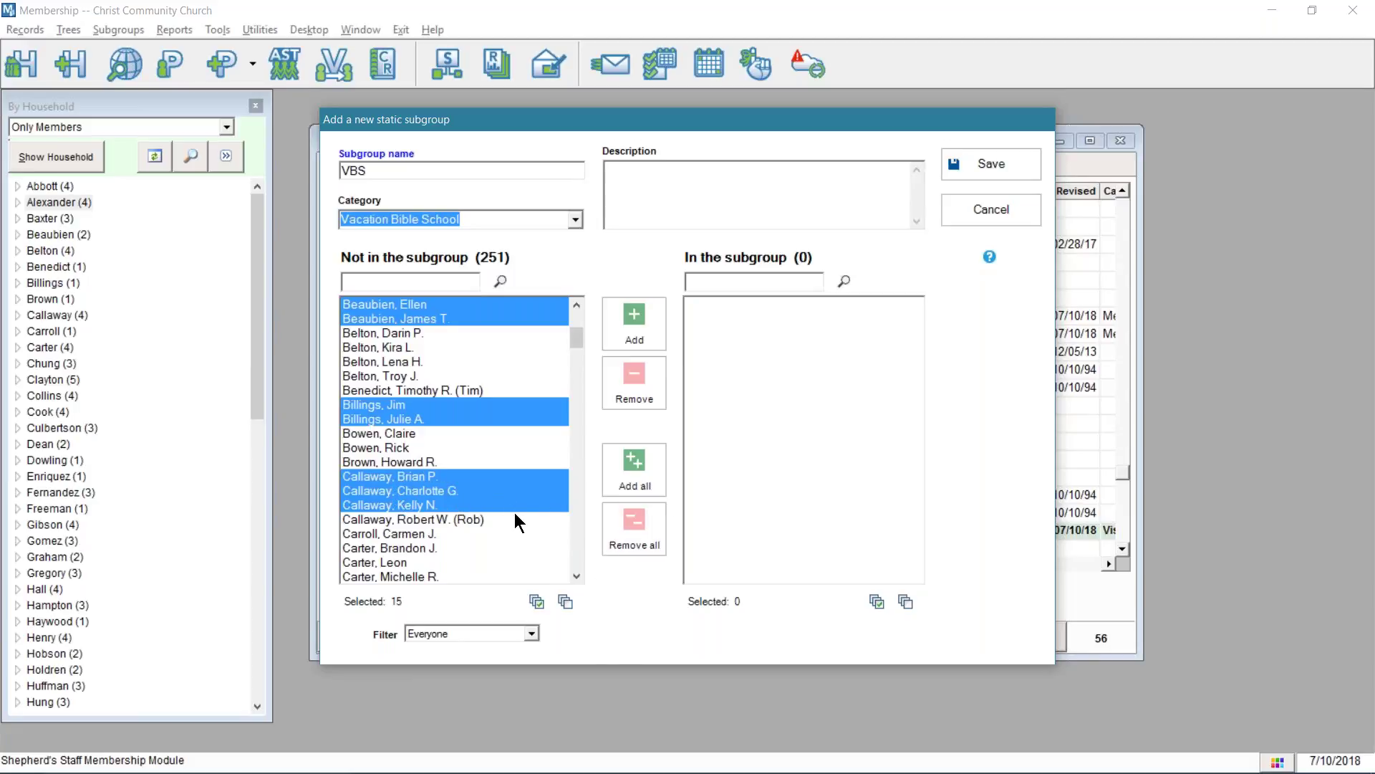
pyautogui.click(639, 320)
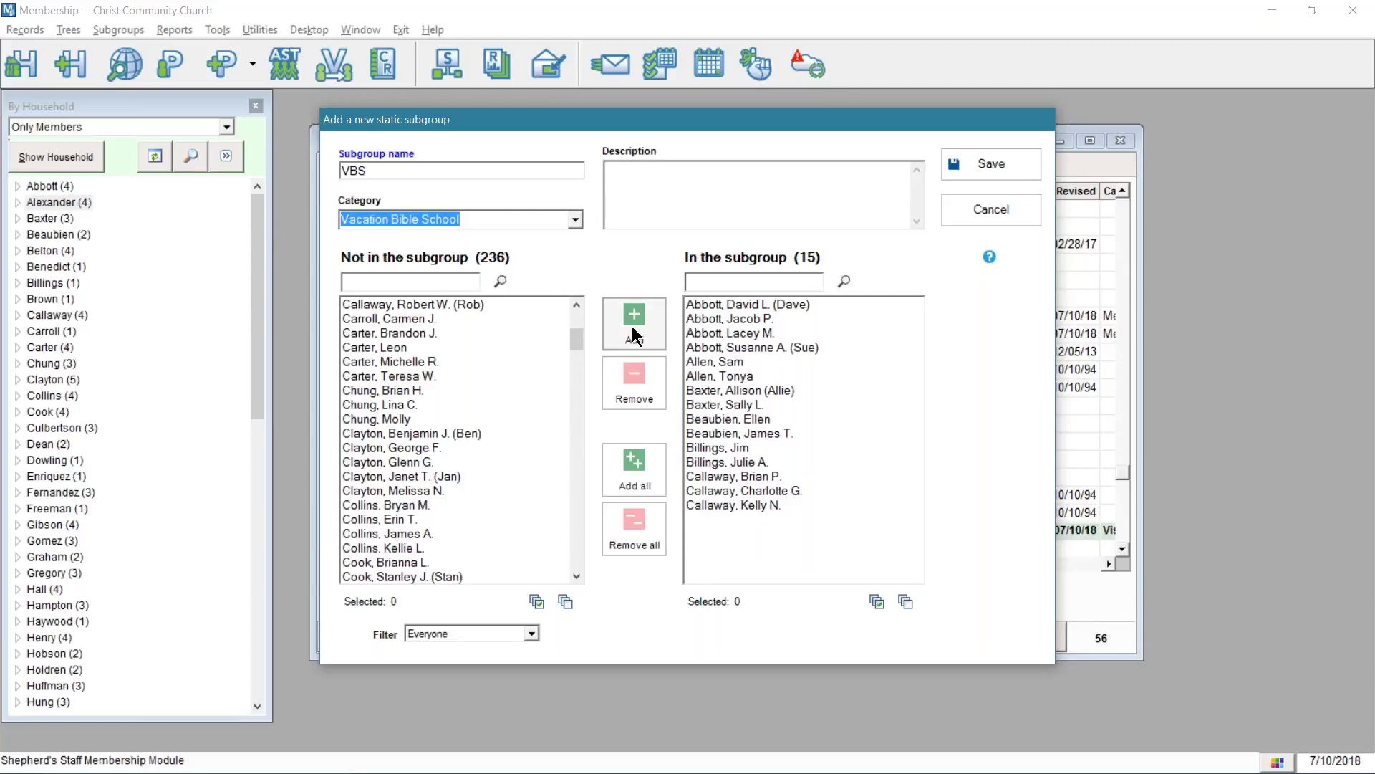
# - Take one member out of VBS, then add two other people from the Not in list
pyautogui.click(730, 476)
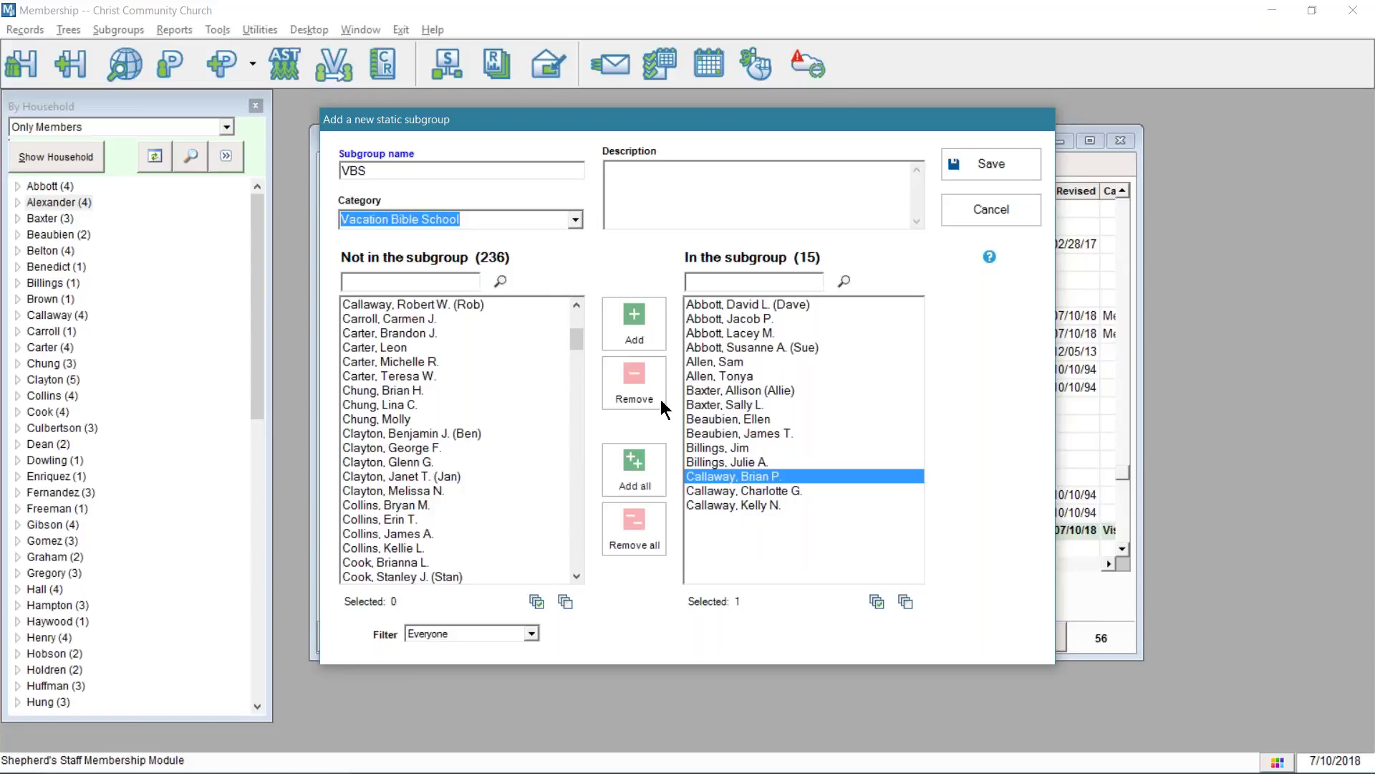
pyautogui.click(652, 376)
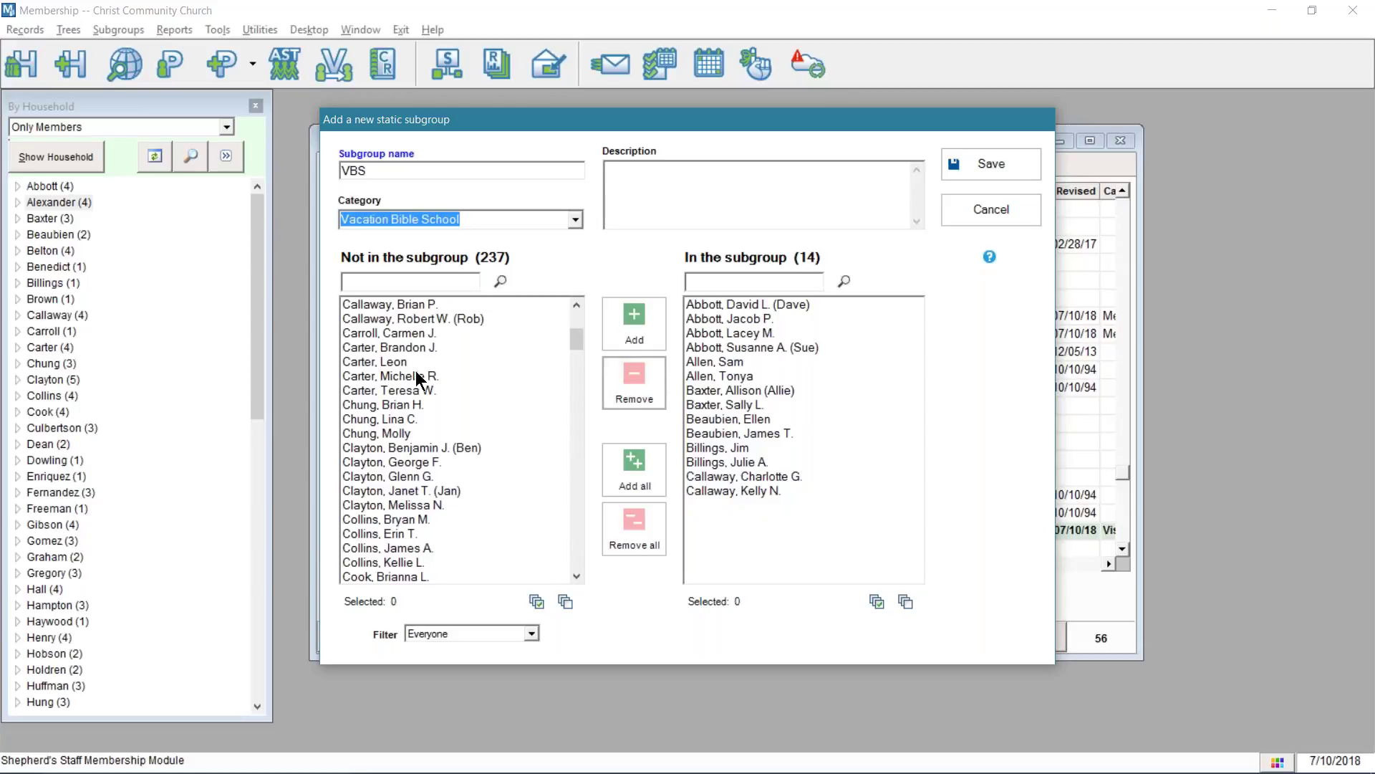
pyautogui.click(385, 362)
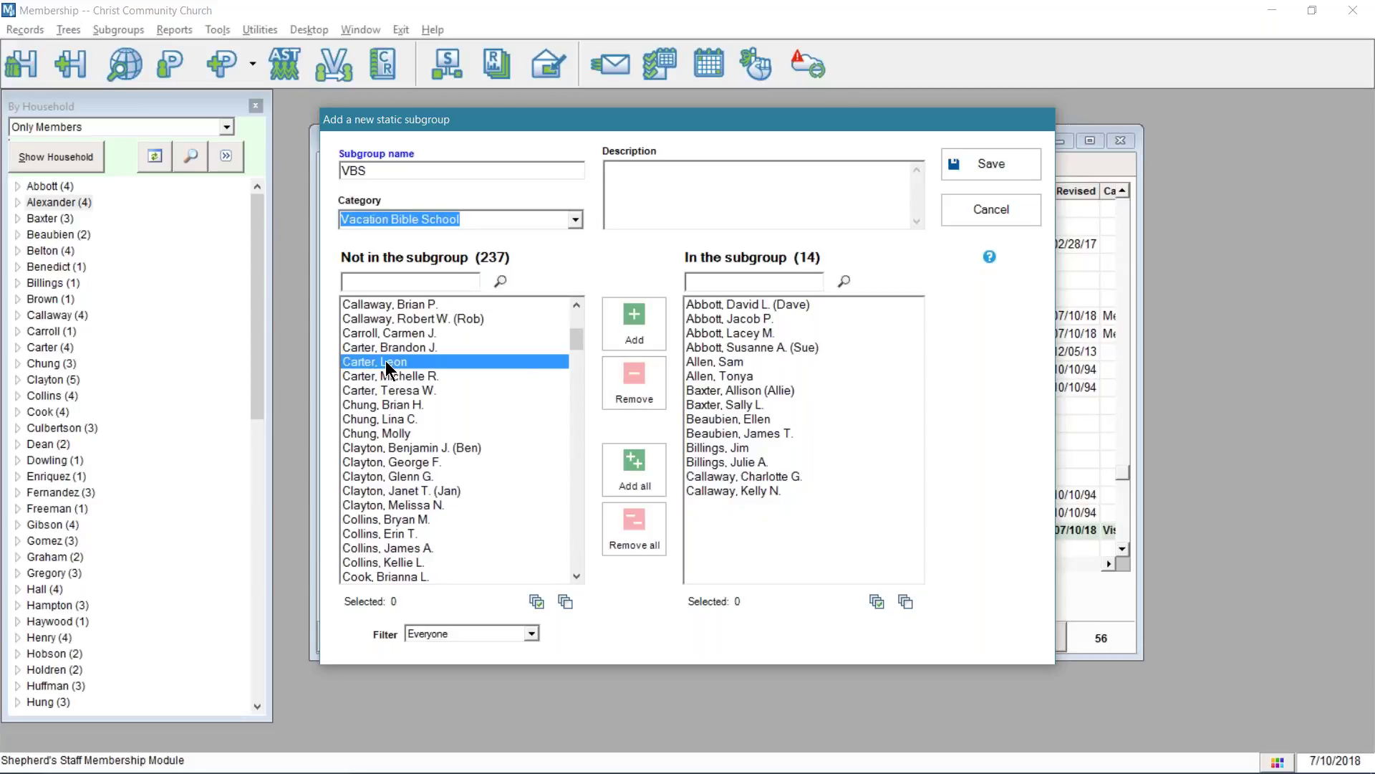
pyautogui.click(639, 337)
pyautogui.doubleClick(424, 375)
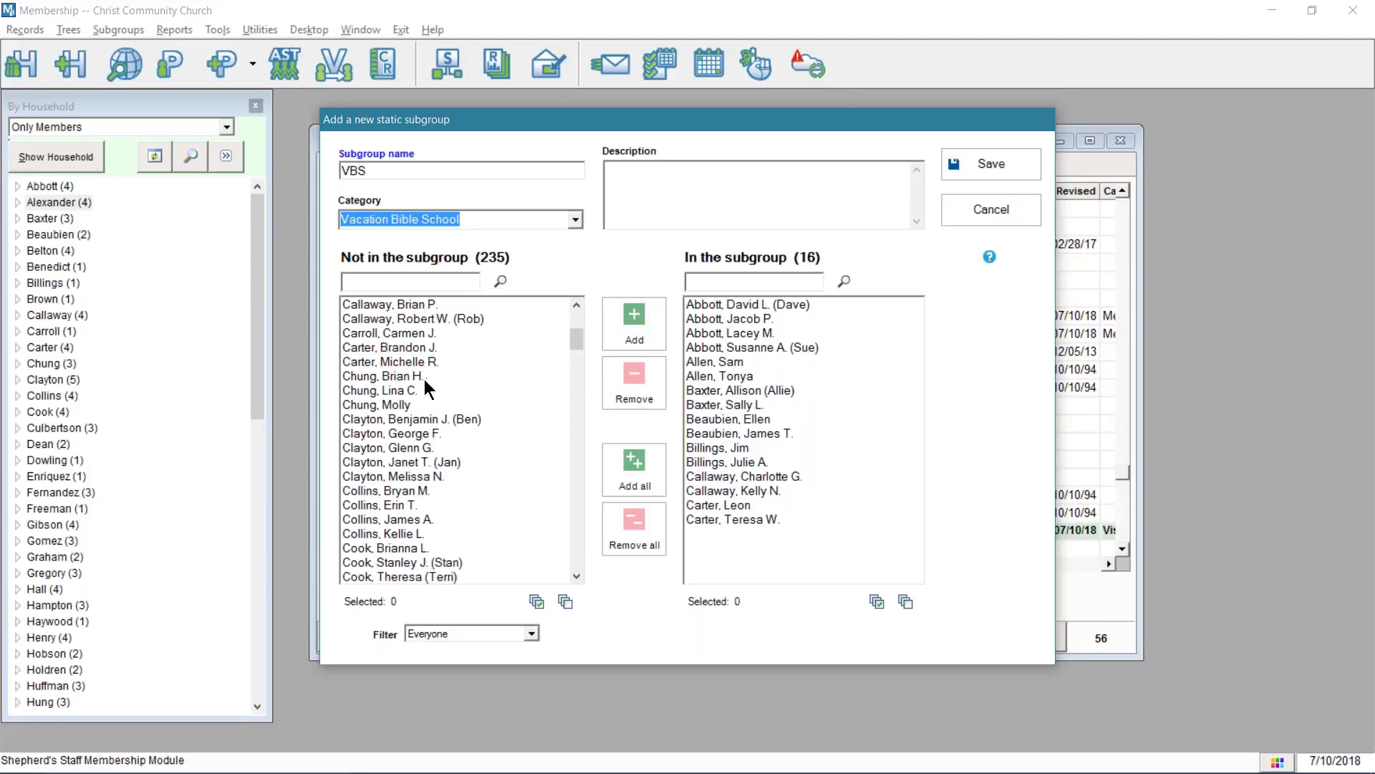
# - Double-click one more person into VBS, then double-click a member back out, keeping 16
pyautogui.click(406, 374)
pyautogui.click(403, 374)
pyautogui.click(399, 373)
pyautogui.click(397, 372)
pyautogui.doubleClick(396, 373)
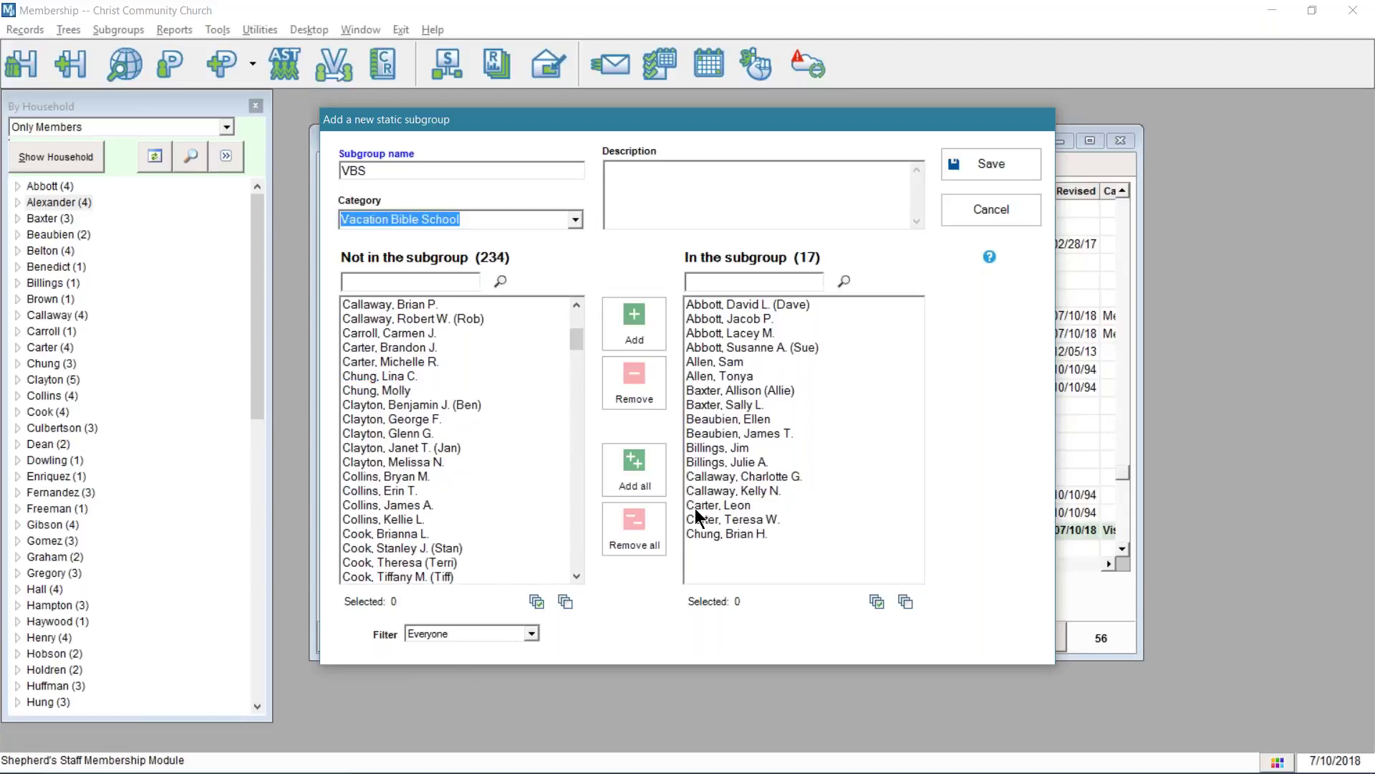
pyautogui.click(715, 535)
pyautogui.click(711, 539)
pyautogui.click(706, 534)
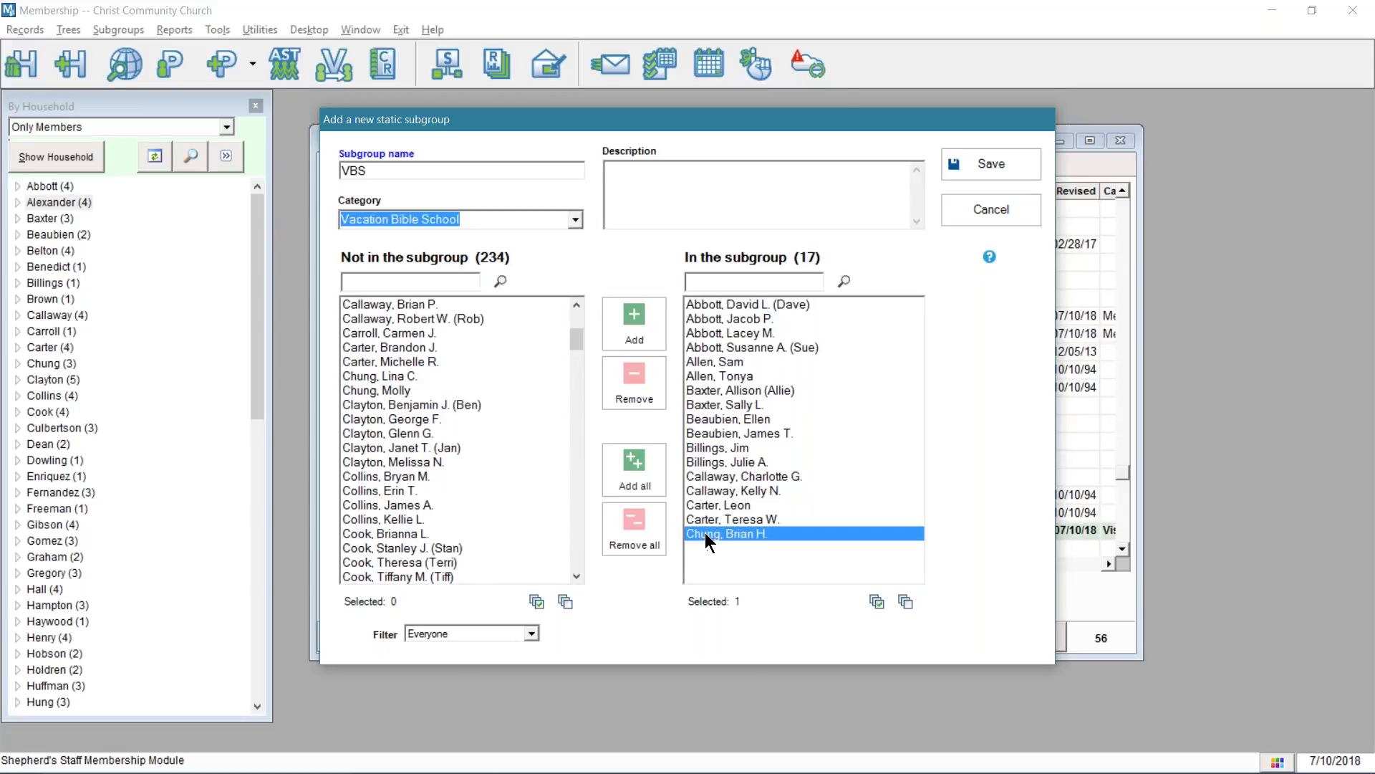
pyautogui.doubleClick(705, 535)
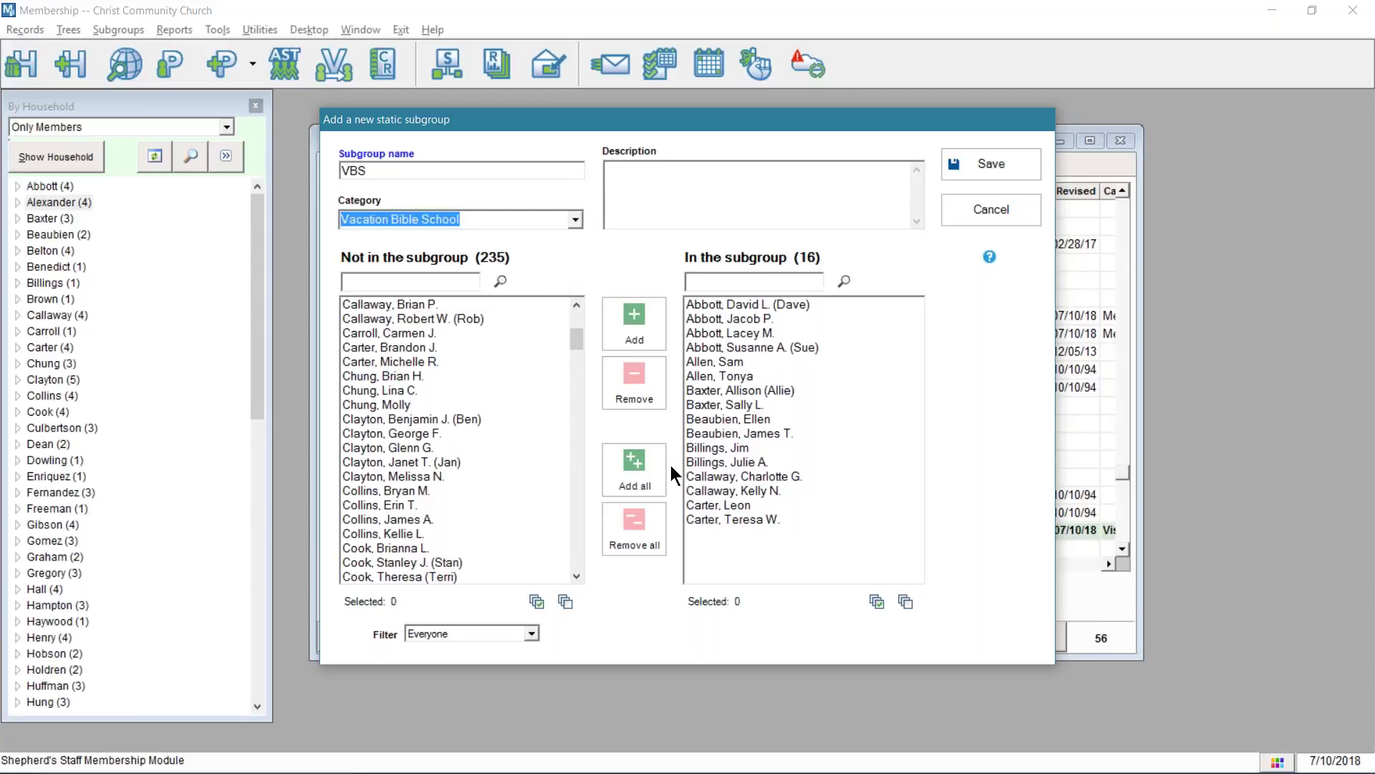
# - Try the select-all and deselect-all icons on the Not in the subgroup list
pyautogui.click(537, 602)
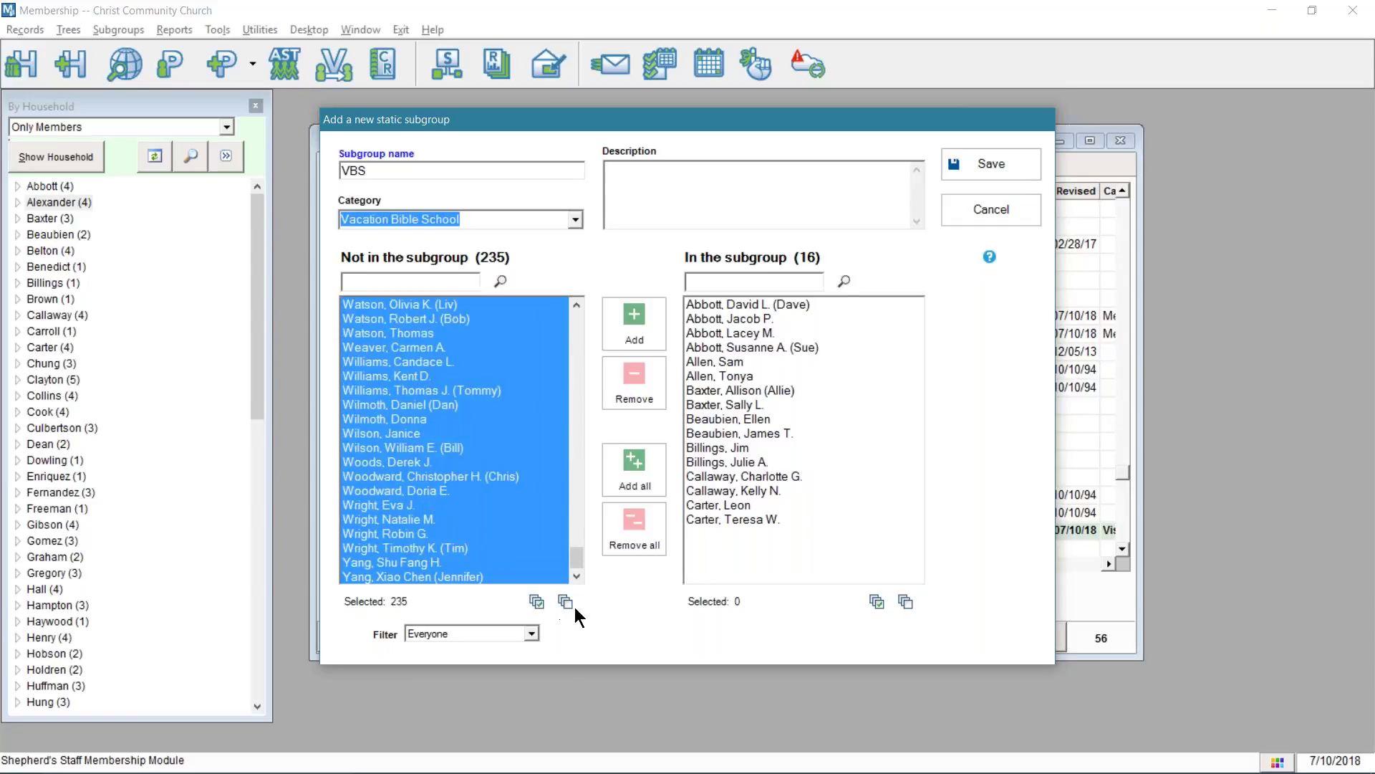
pyautogui.click(565, 601)
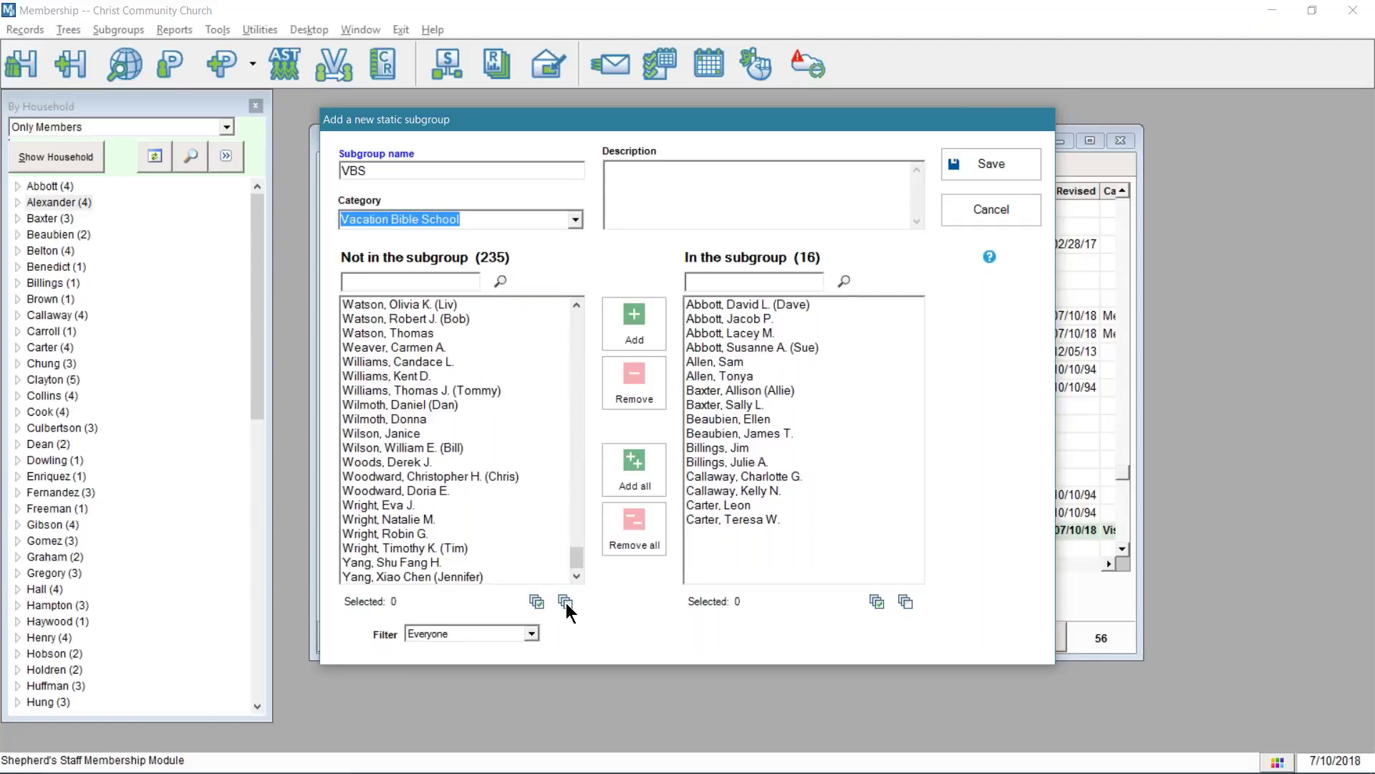
pyautogui.click(537, 602)
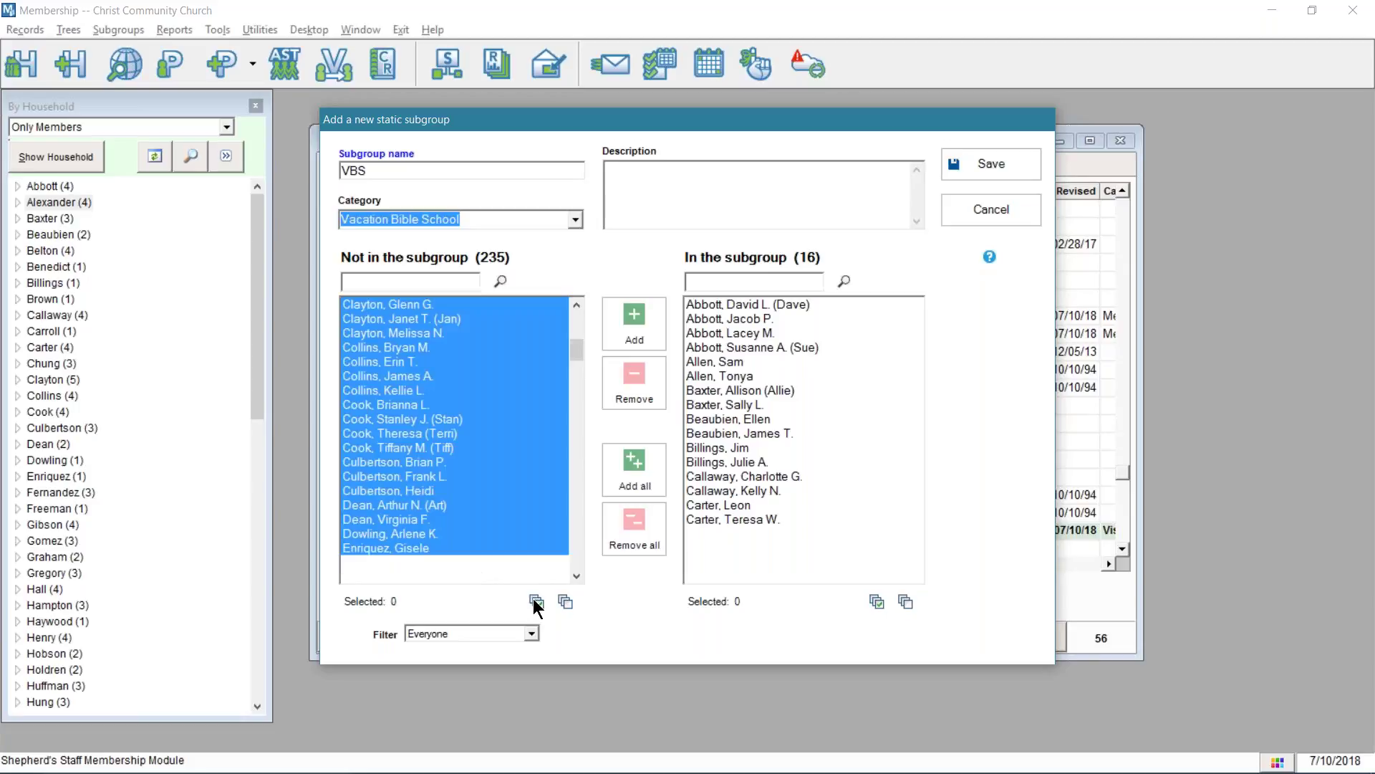
pyautogui.click(565, 602)
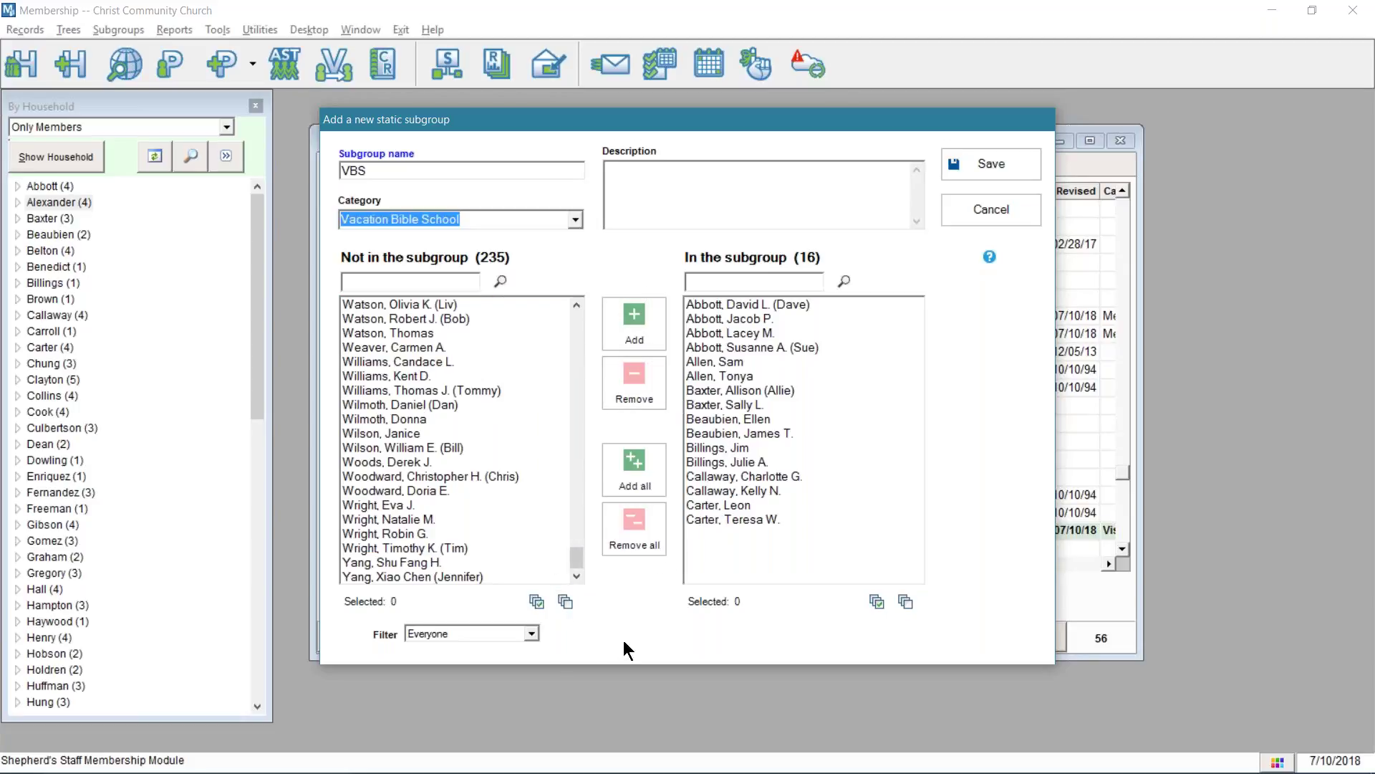
pyautogui.click(531, 634)
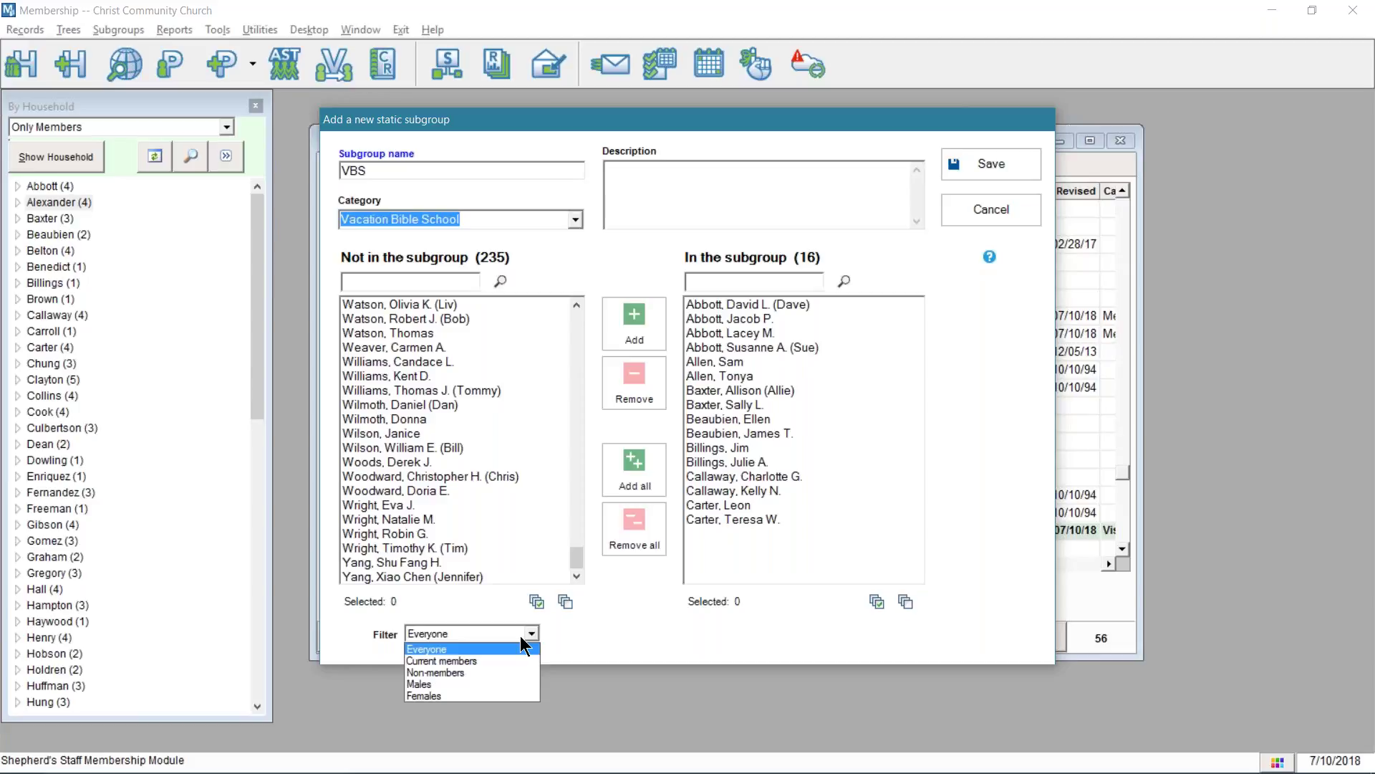
# - Try the Current members and Everyone filters, then settle on Non-members, listing 49 candidates
pyautogui.click(496, 660)
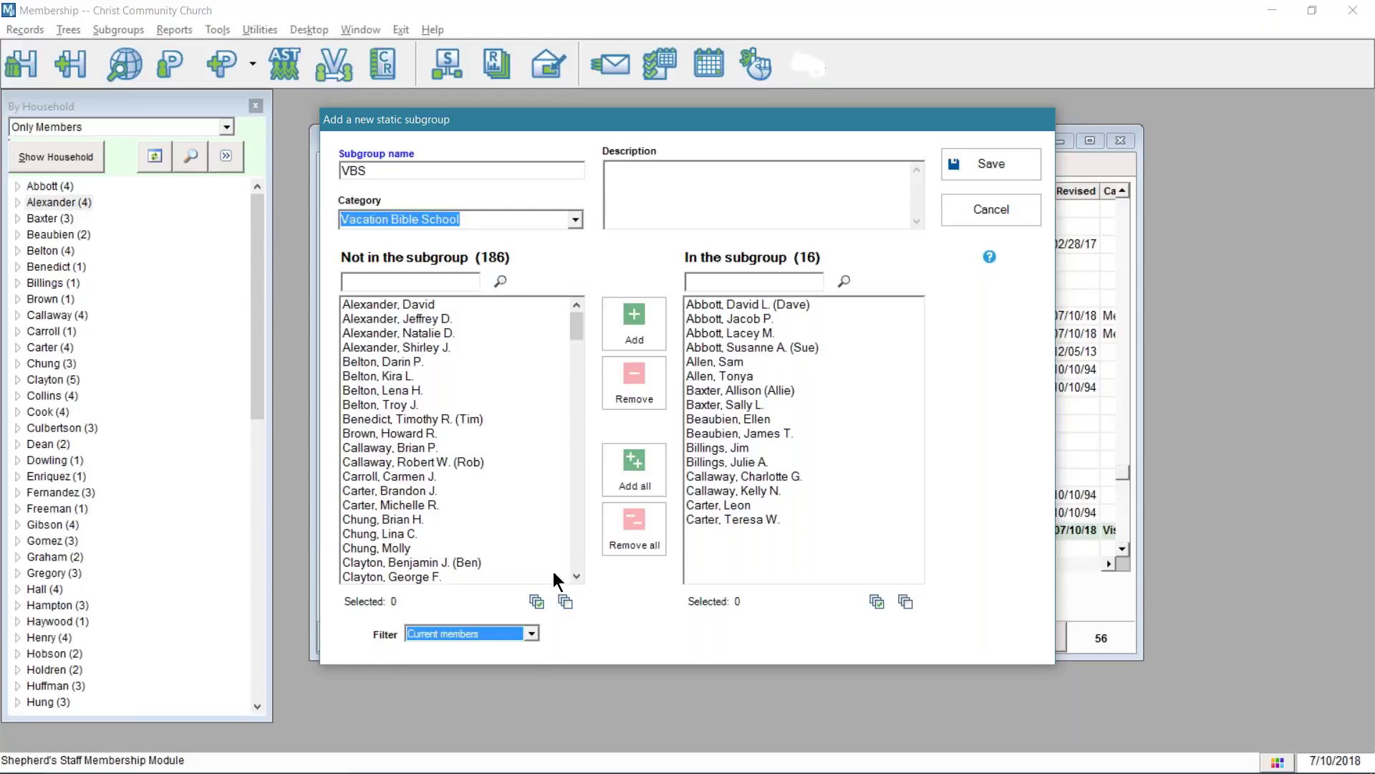
pyautogui.click(530, 634)
pyautogui.click(489, 650)
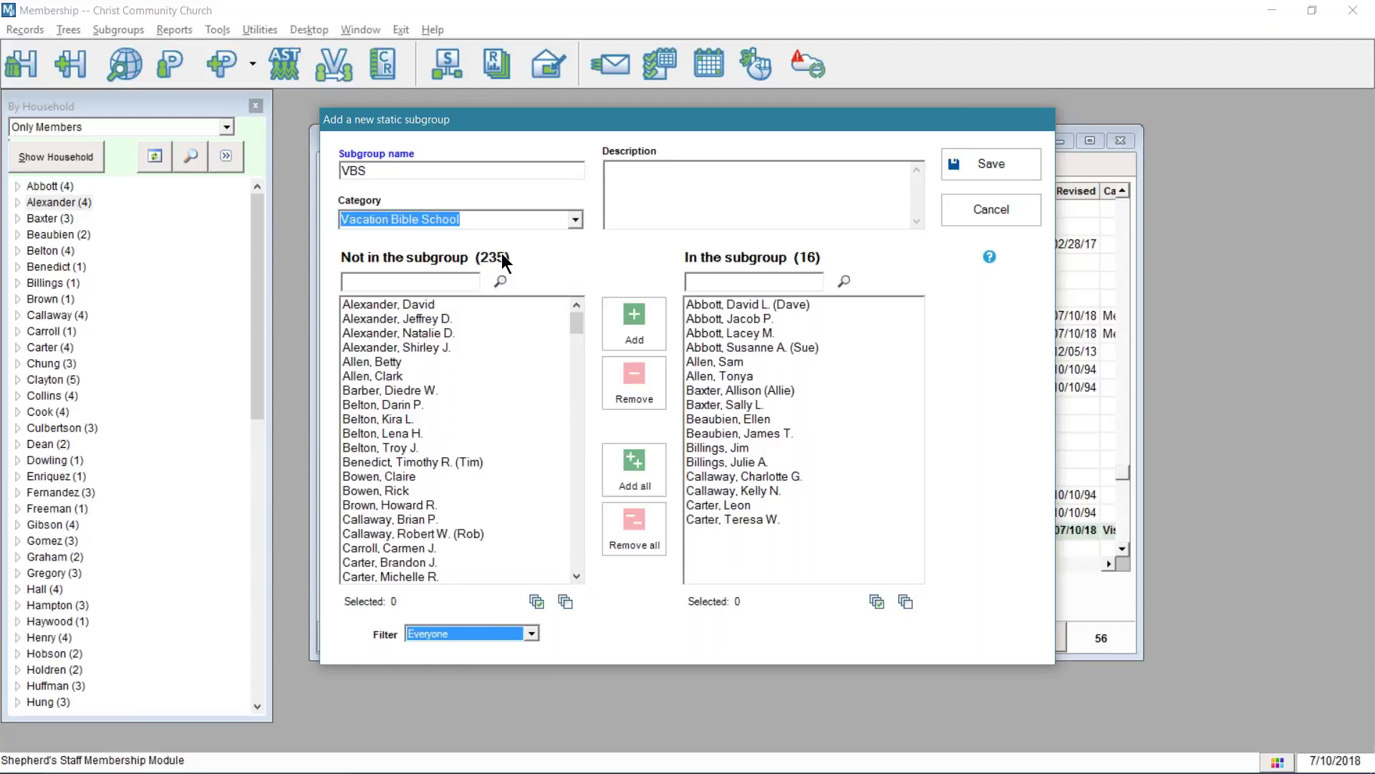
pyautogui.click(532, 634)
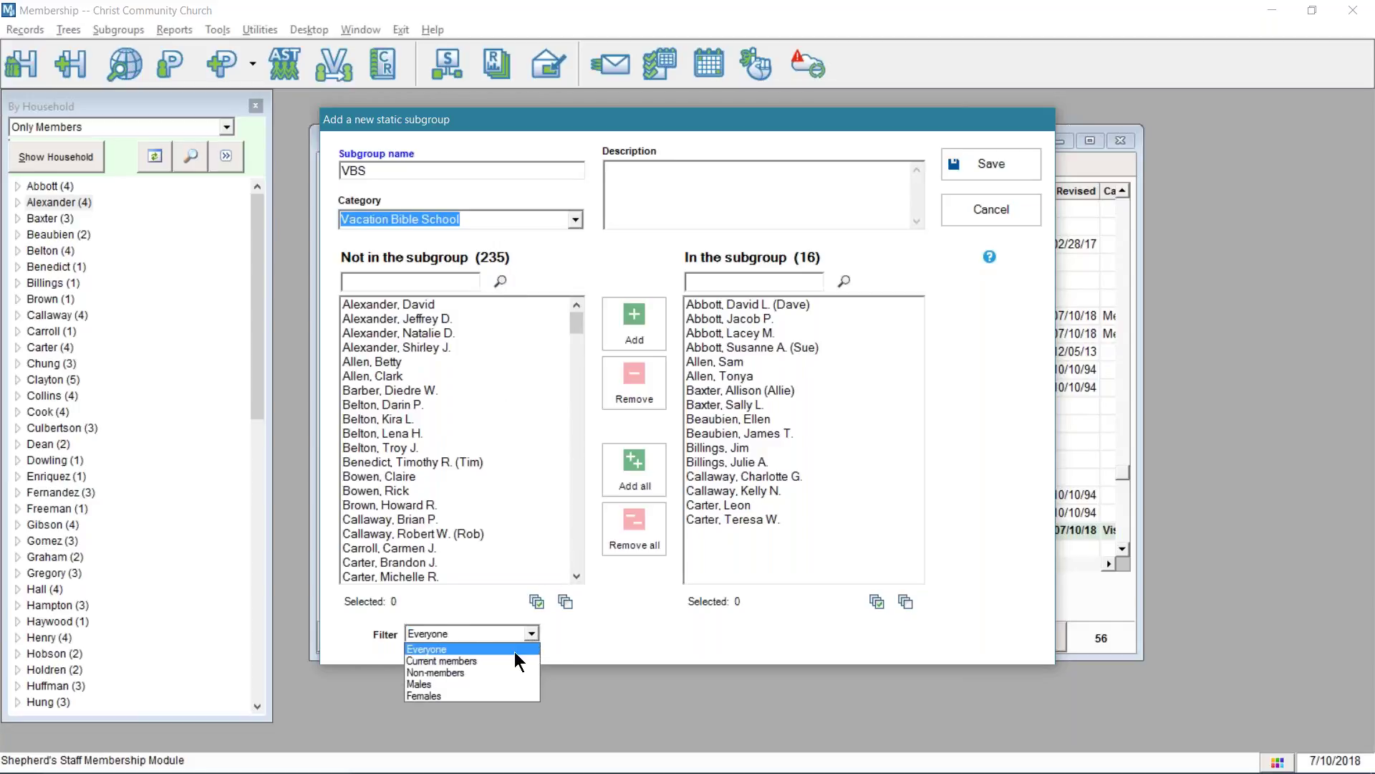
pyautogui.click(502, 660)
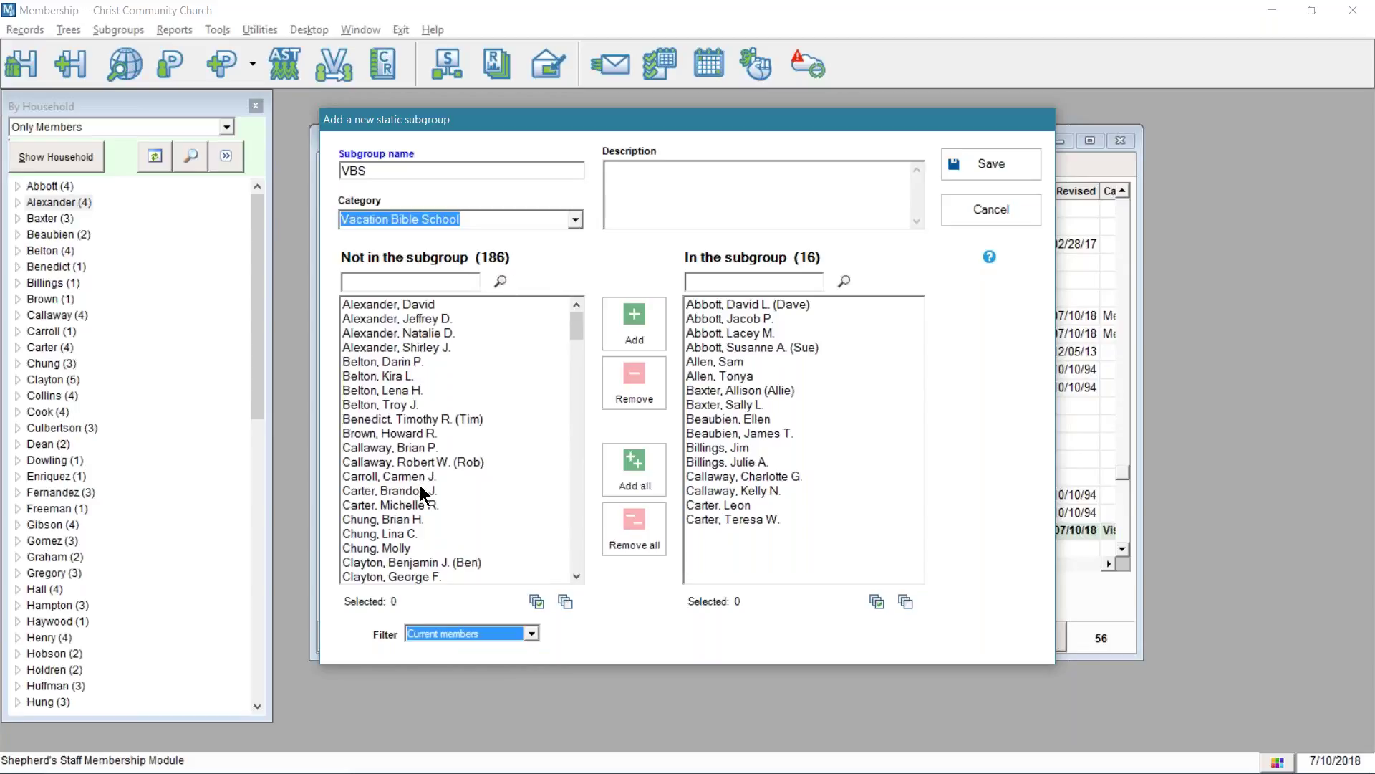
pyautogui.click(535, 634)
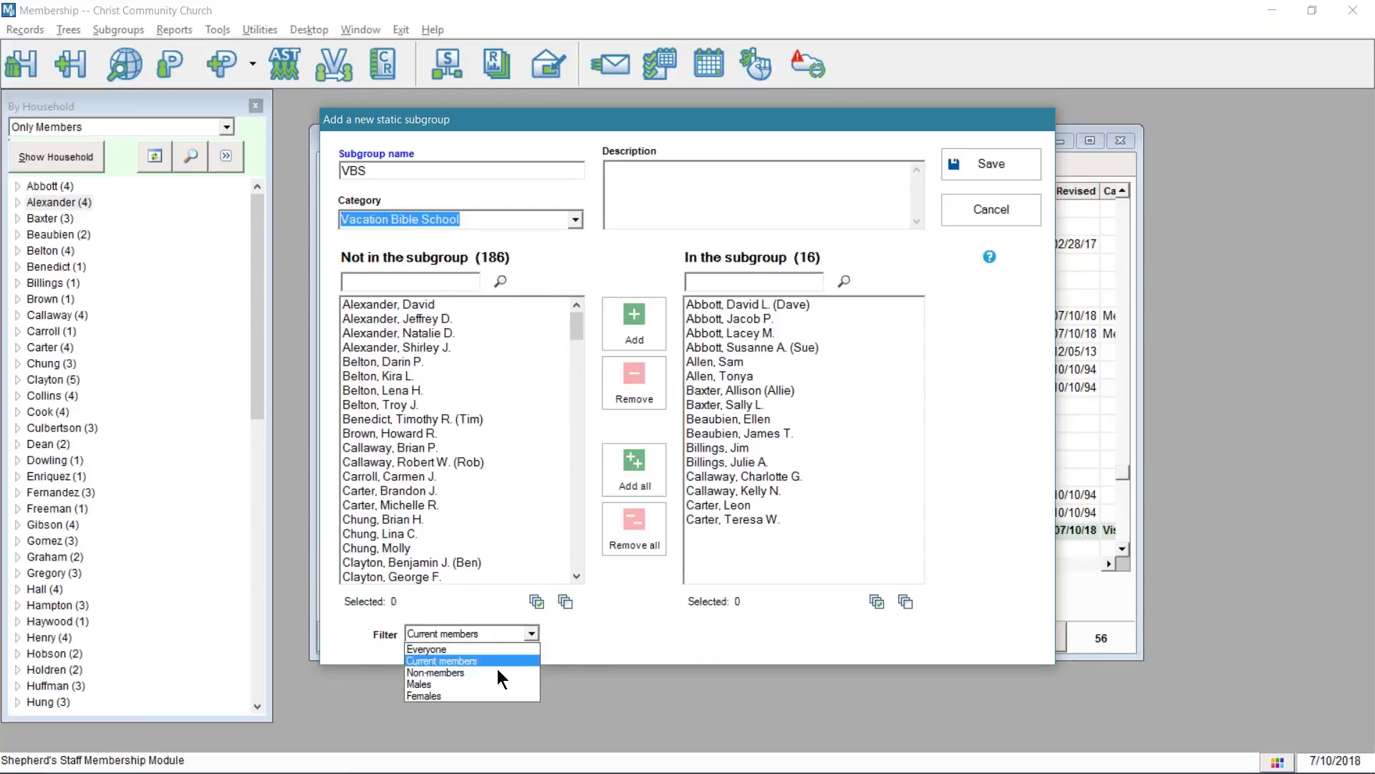
pyautogui.click(497, 672)
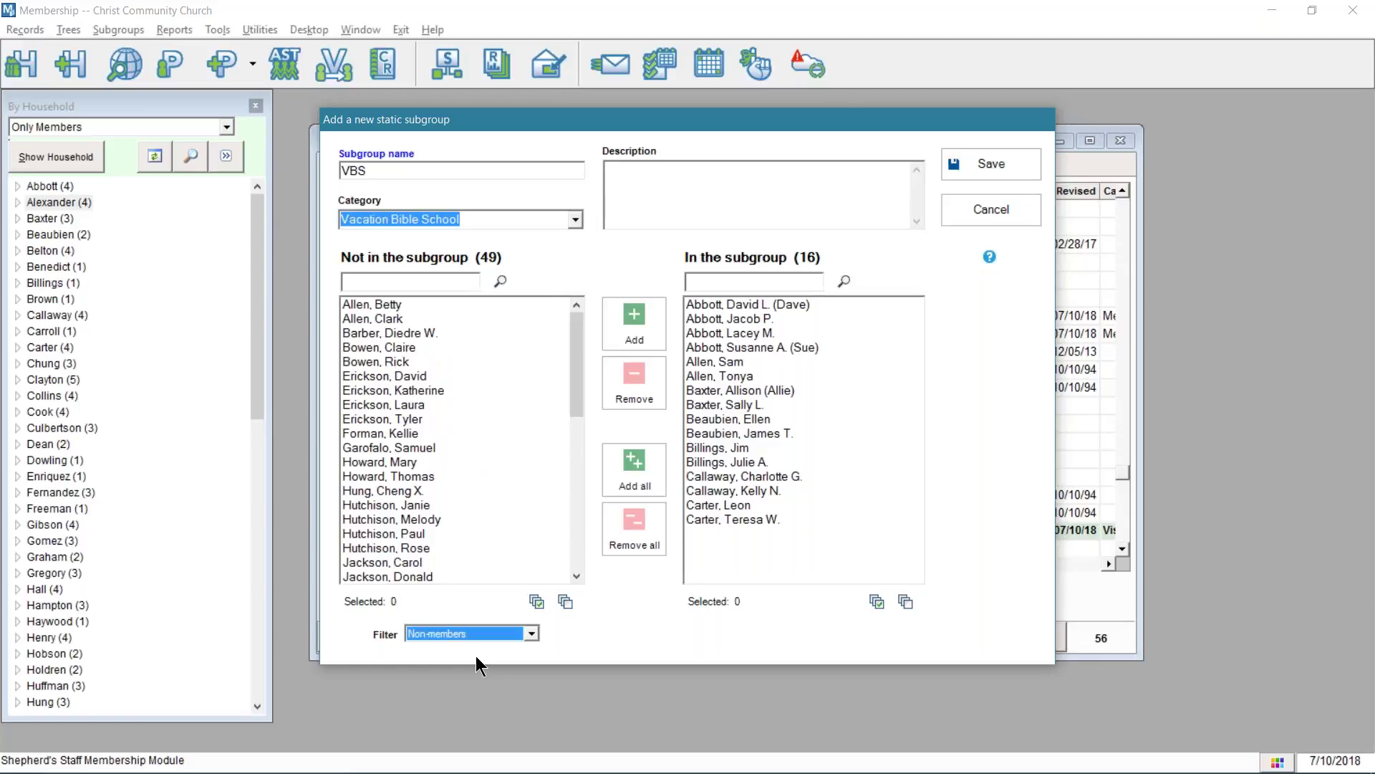
pyautogui.scroll(-10, 411, 319)
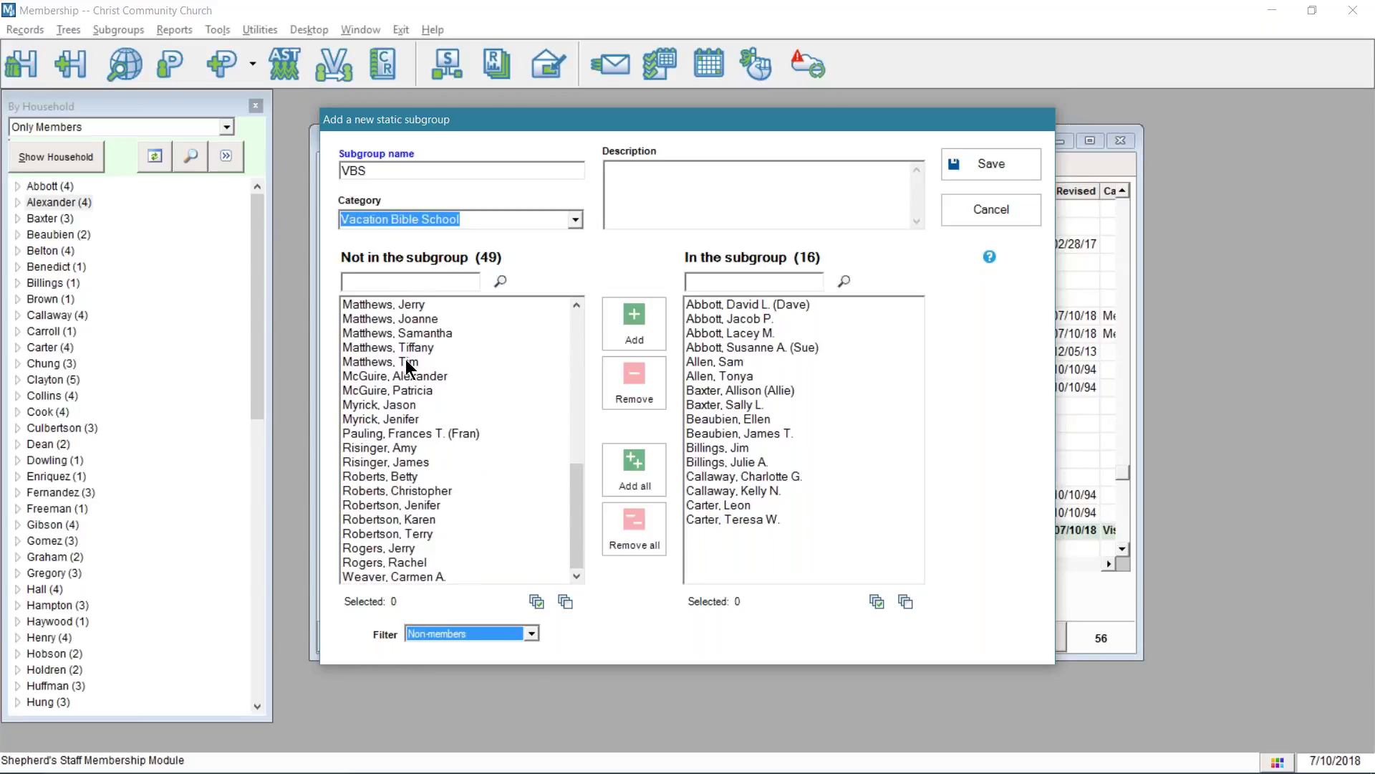
pyautogui.scroll(10, 425, 367)
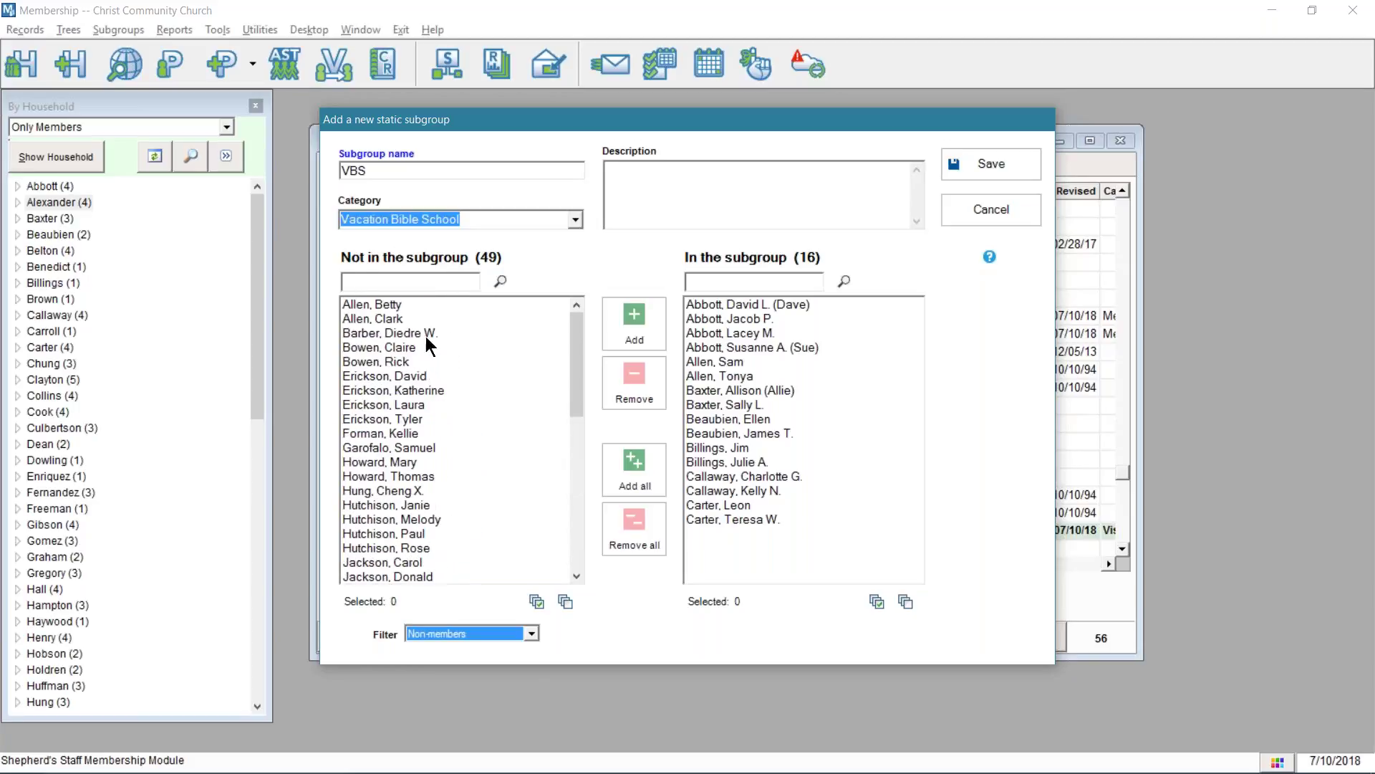
pyautogui.click(436, 281)
# - Search current members for 'wilson' and double-click two Wilsons into VBS, giving 18 members
pyautogui.write('wilson')
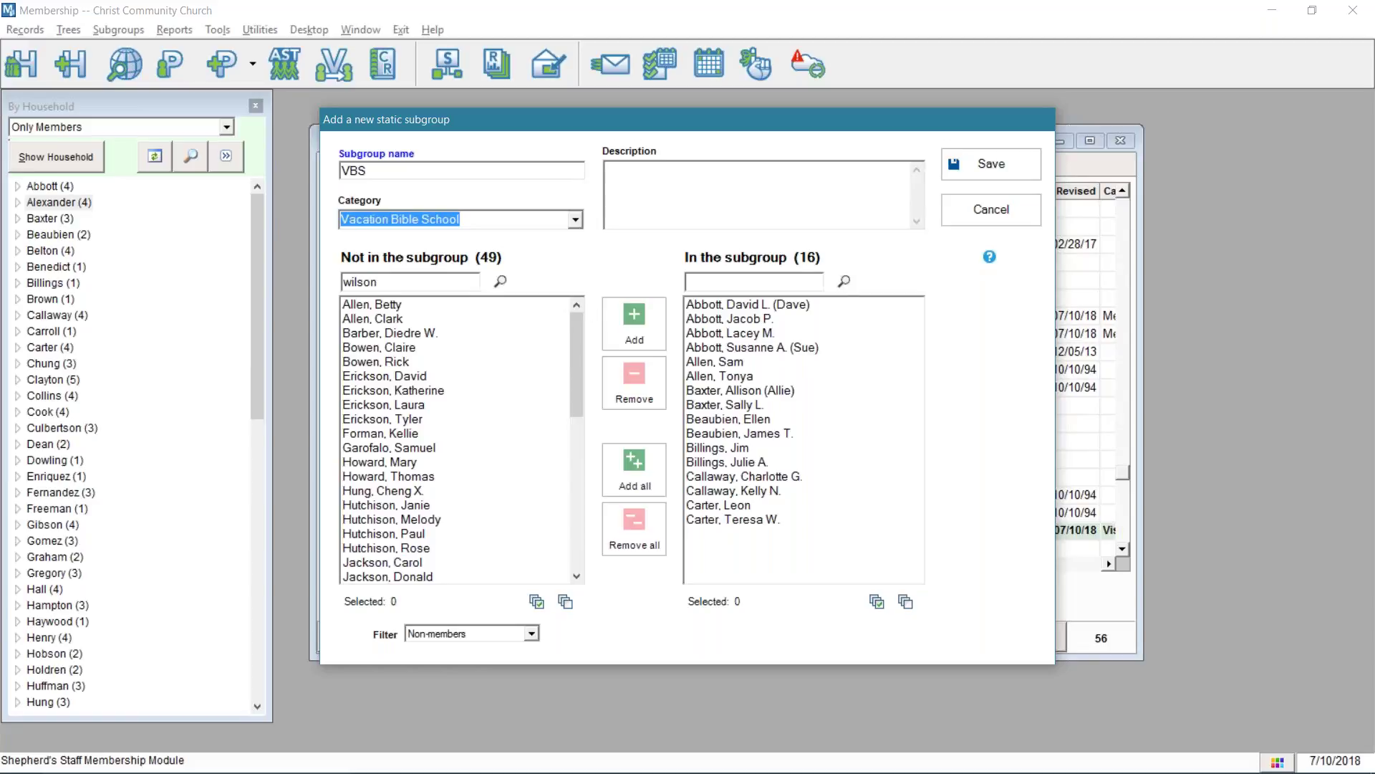
pyautogui.click(533, 635)
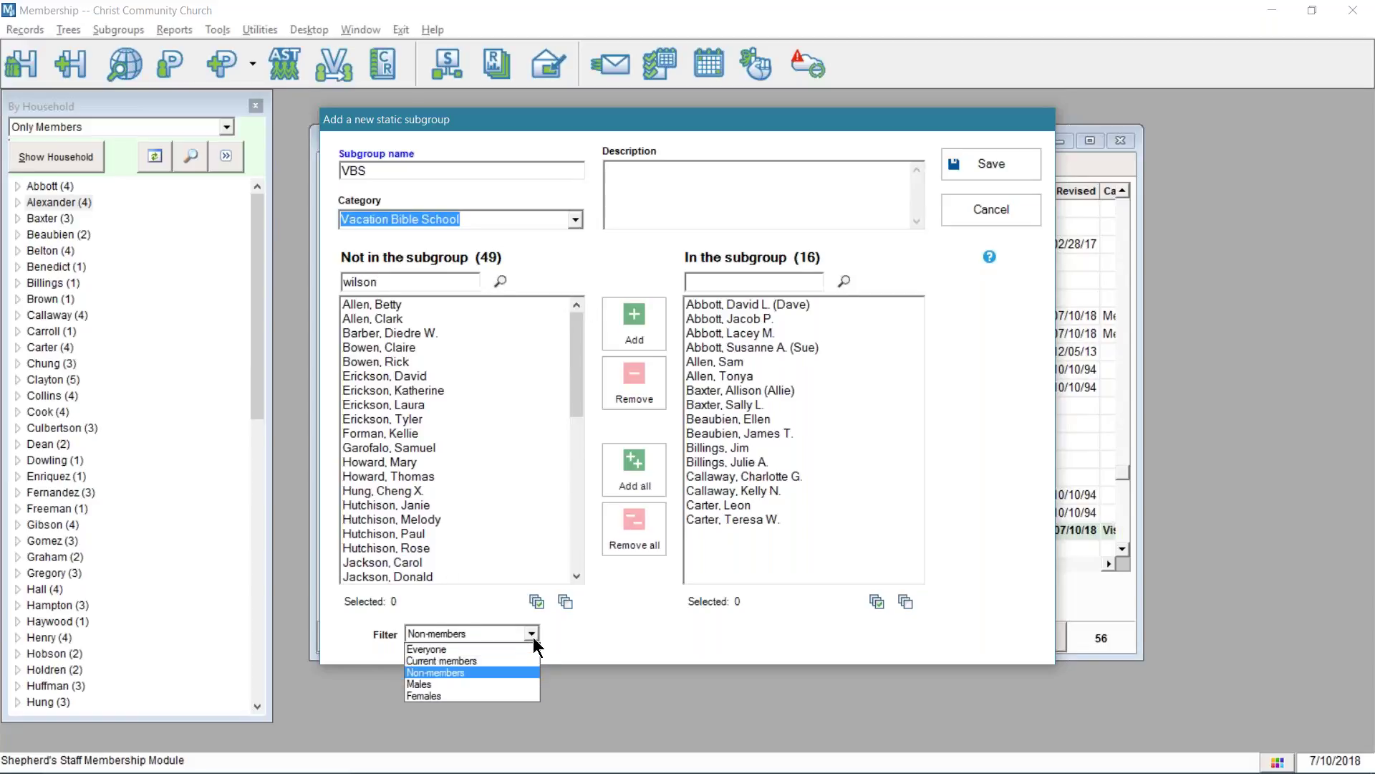
pyautogui.click(505, 649)
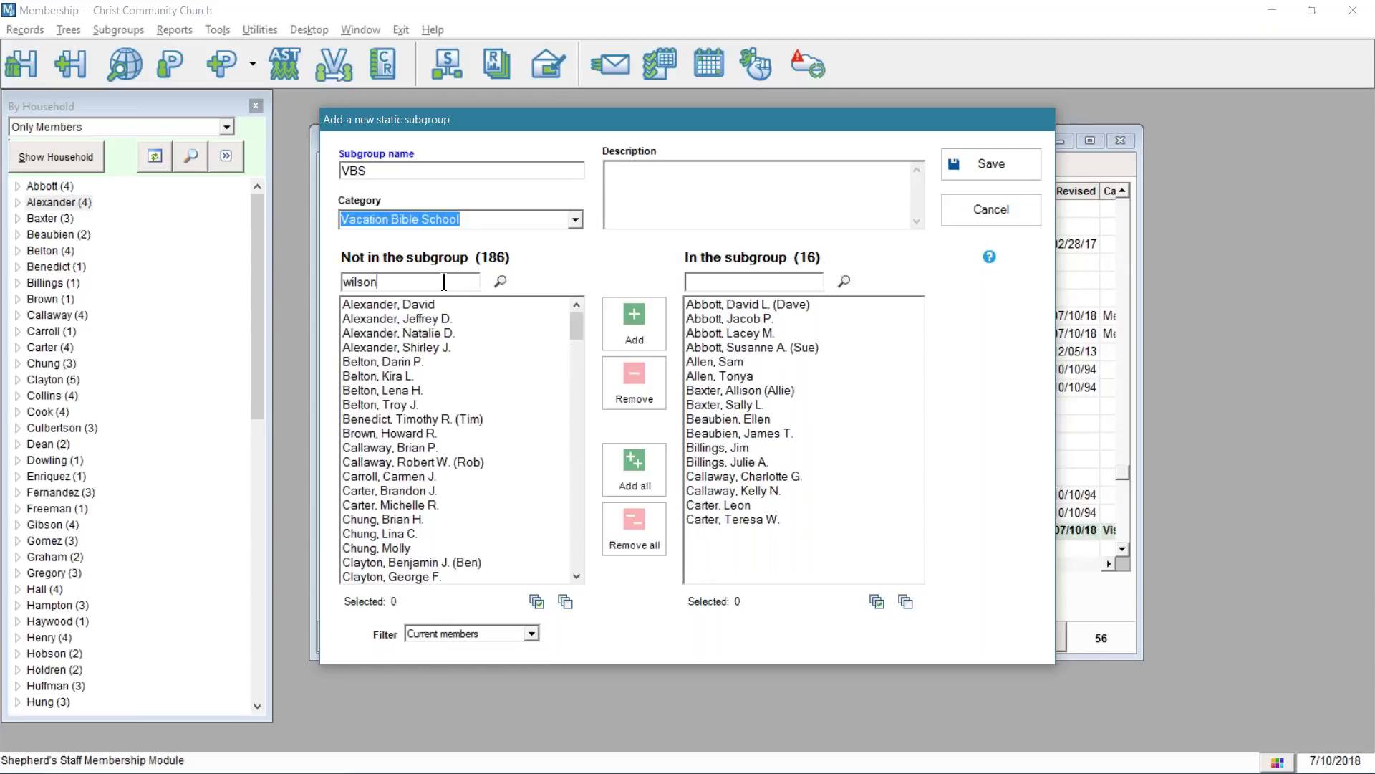
pyautogui.click(500, 281)
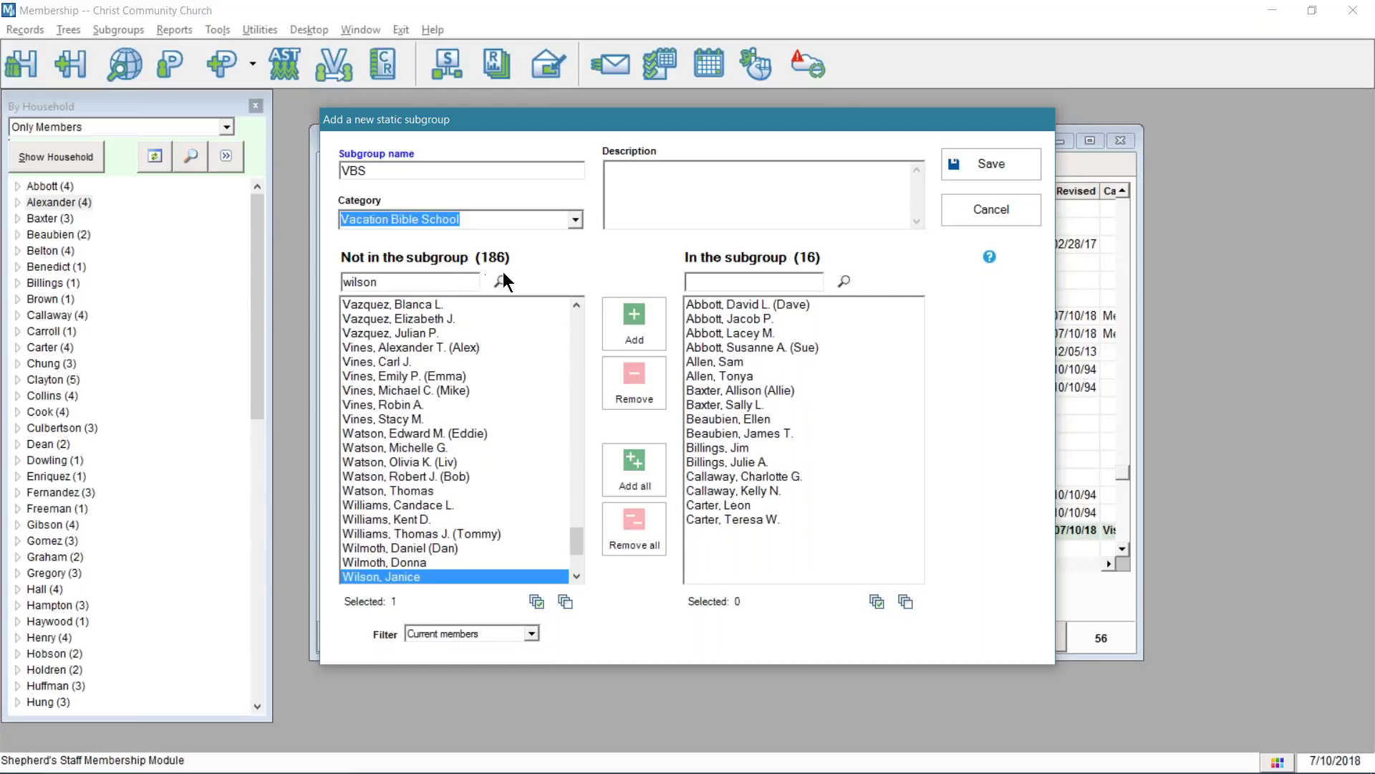
pyautogui.scroll(-2, 406, 560)
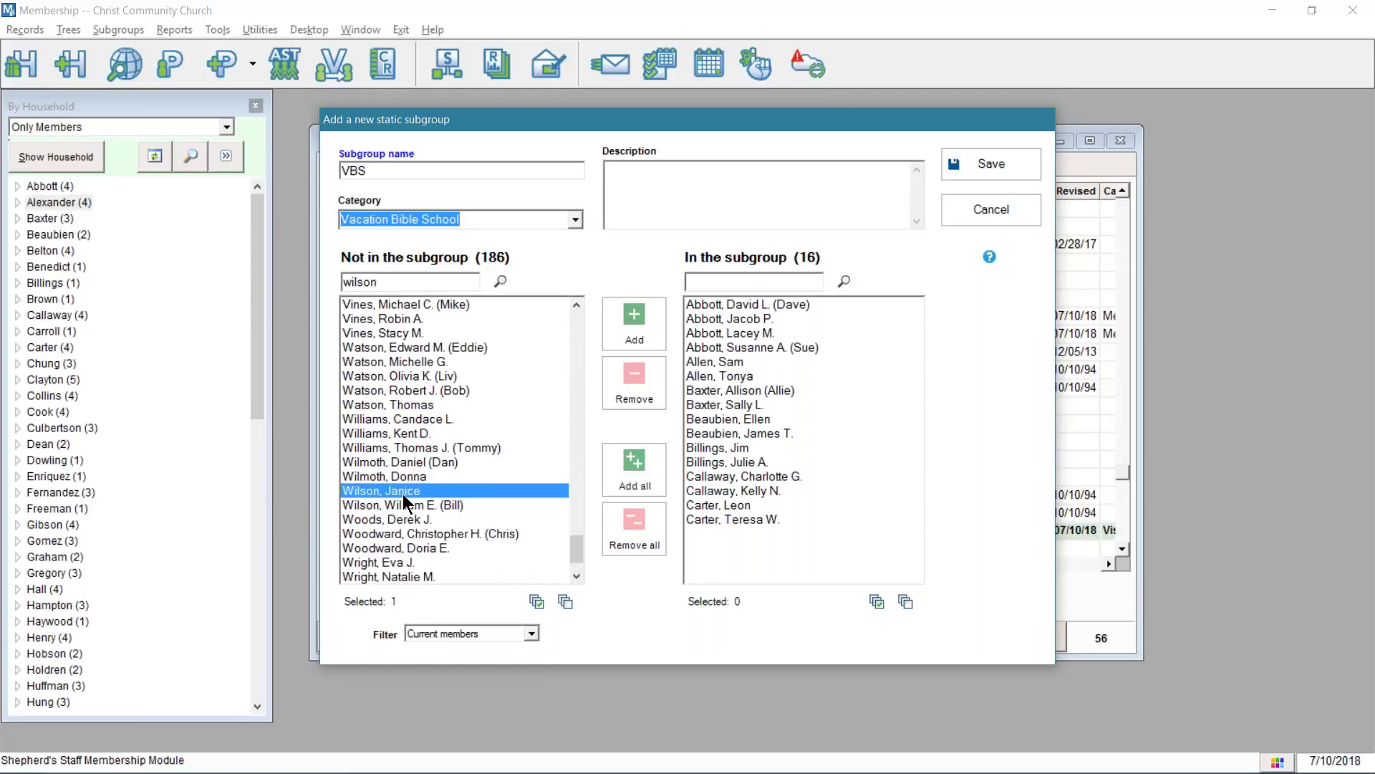
pyautogui.keyDown('ctrl'); pyautogui.click(400, 490); pyautogui.keyUp('ctrl')
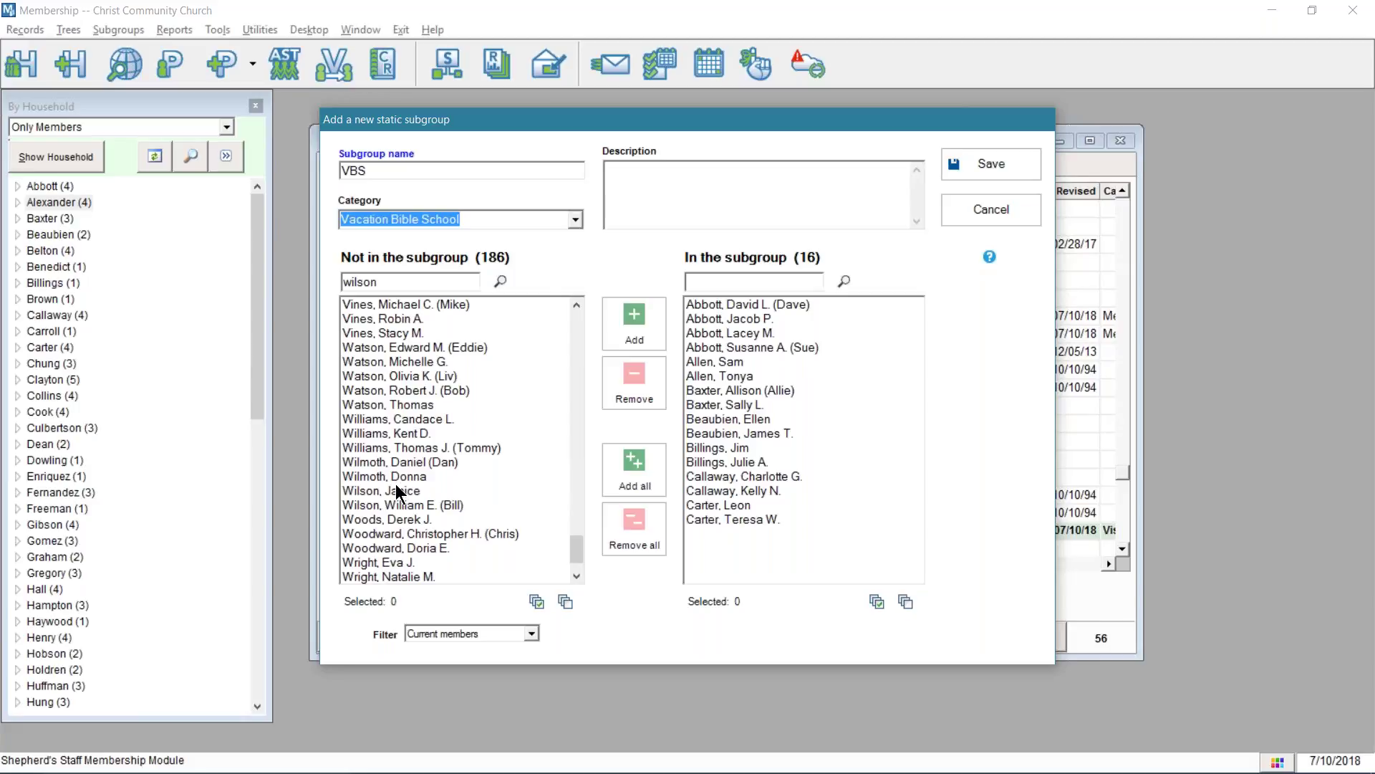
pyautogui.click(394, 485)
pyautogui.click(401, 488)
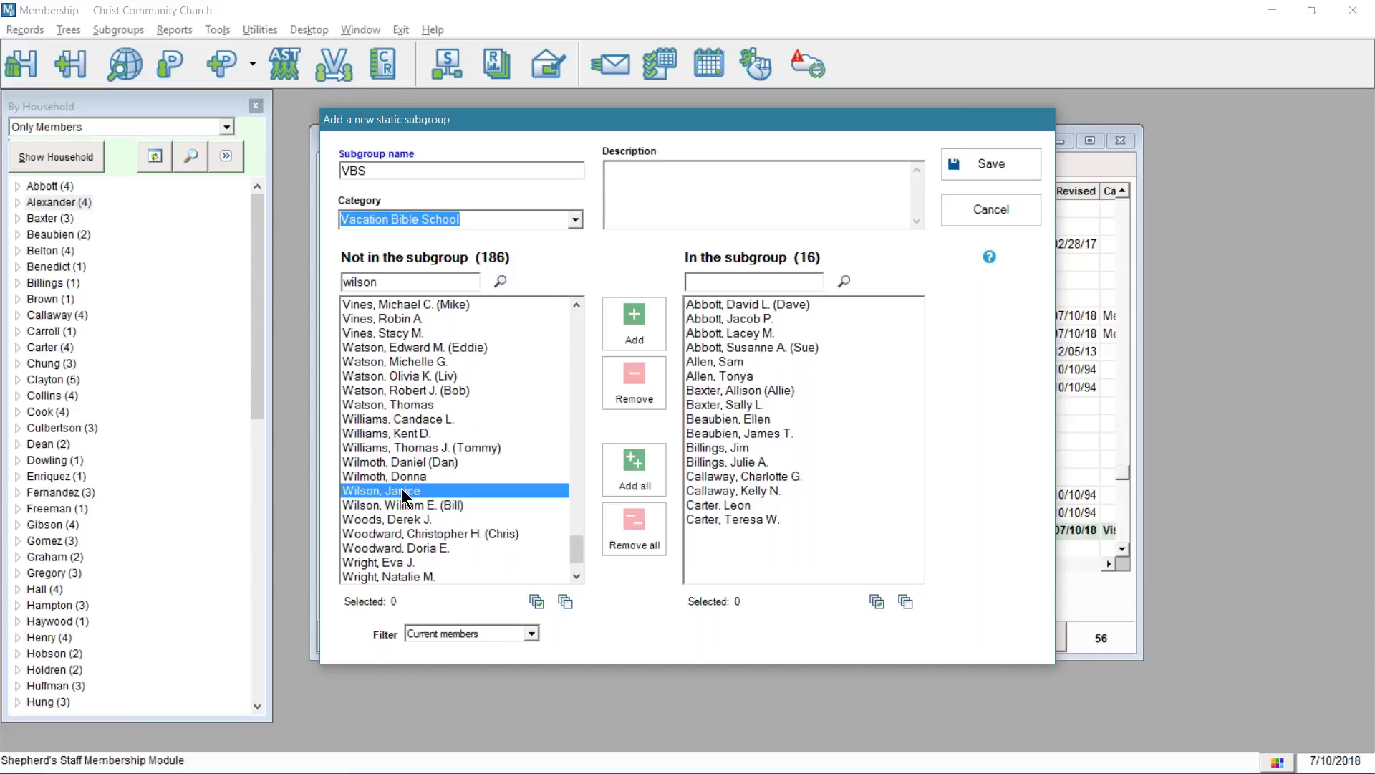
pyautogui.doubleClick(401, 490)
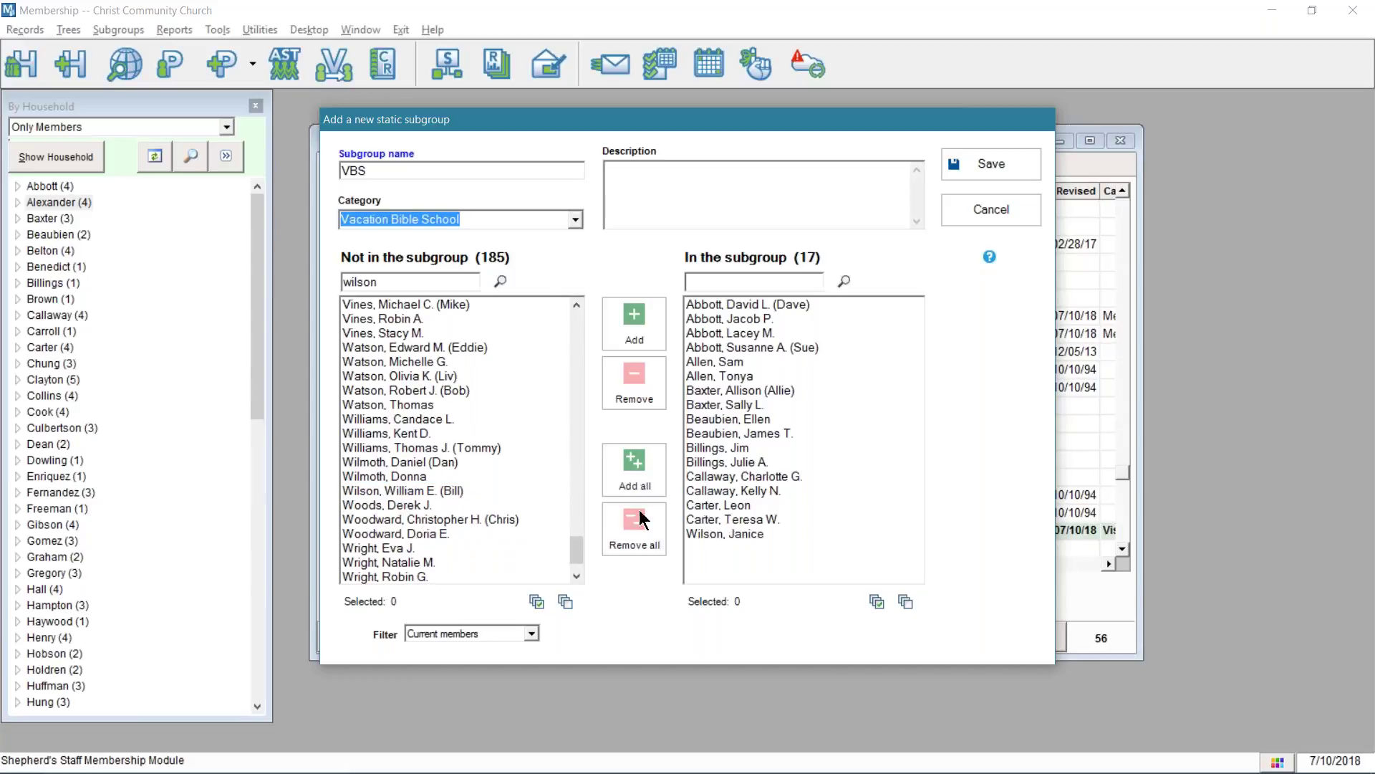
pyautogui.doubleClick(375, 490)
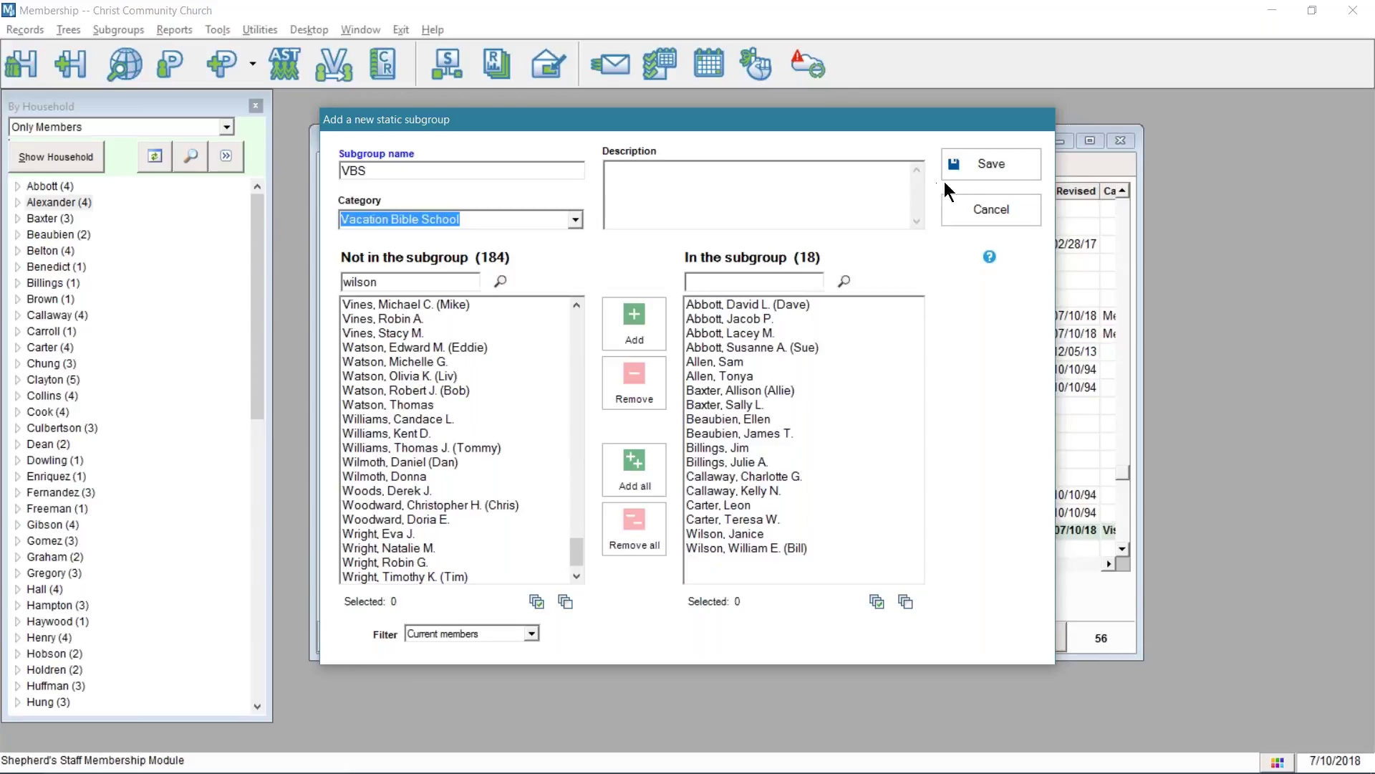
# - Save VBS, reopen it, remove one member and save again: 17 in, 234 outside
pyautogui.click(972, 165)
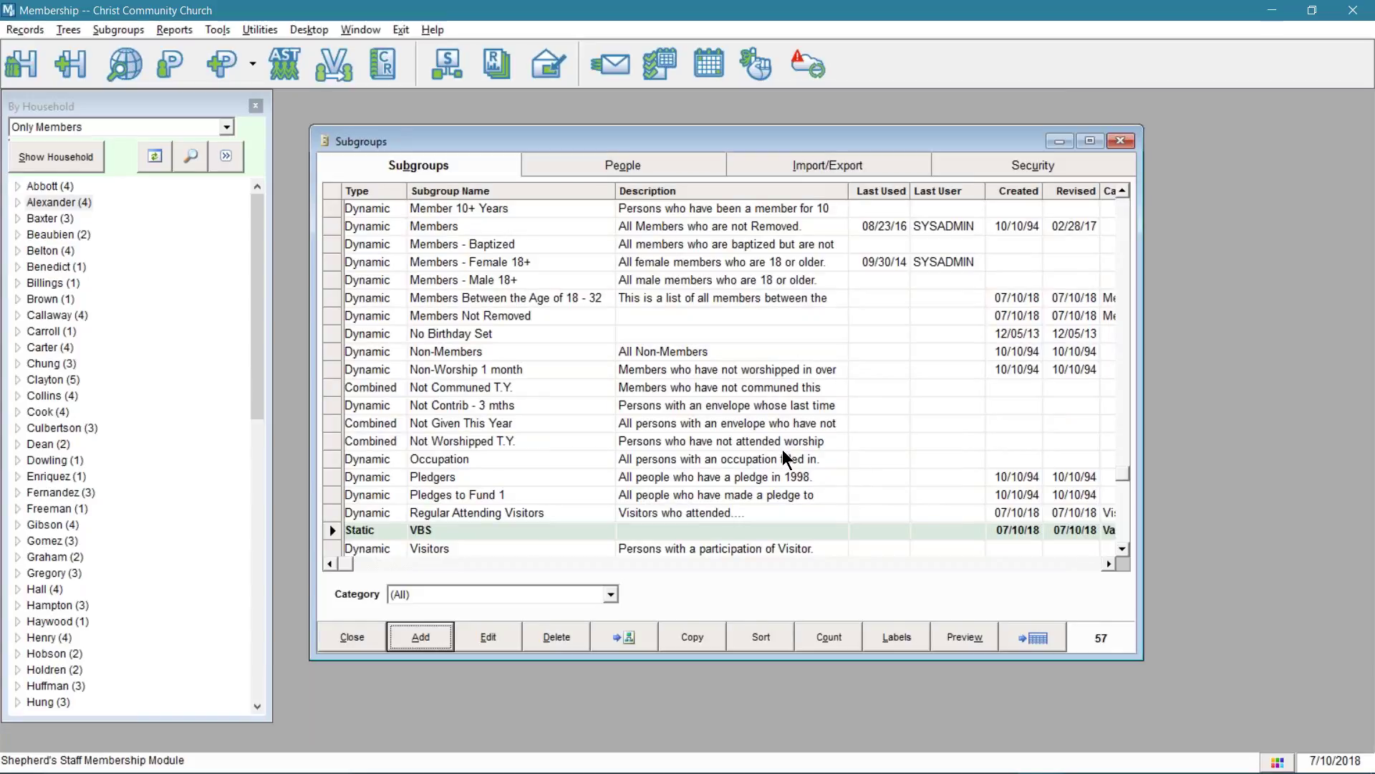
pyautogui.doubleClick(427, 528)
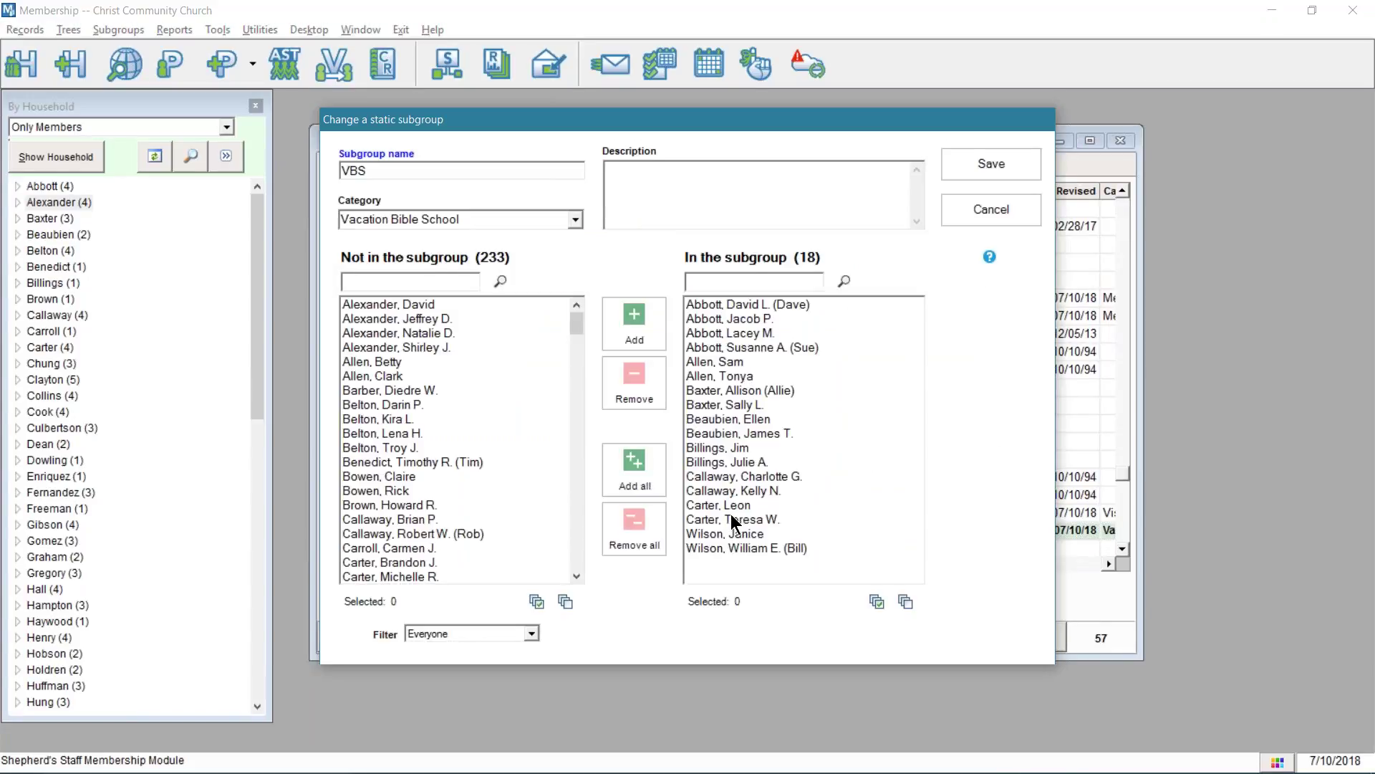
pyautogui.click(728, 506)
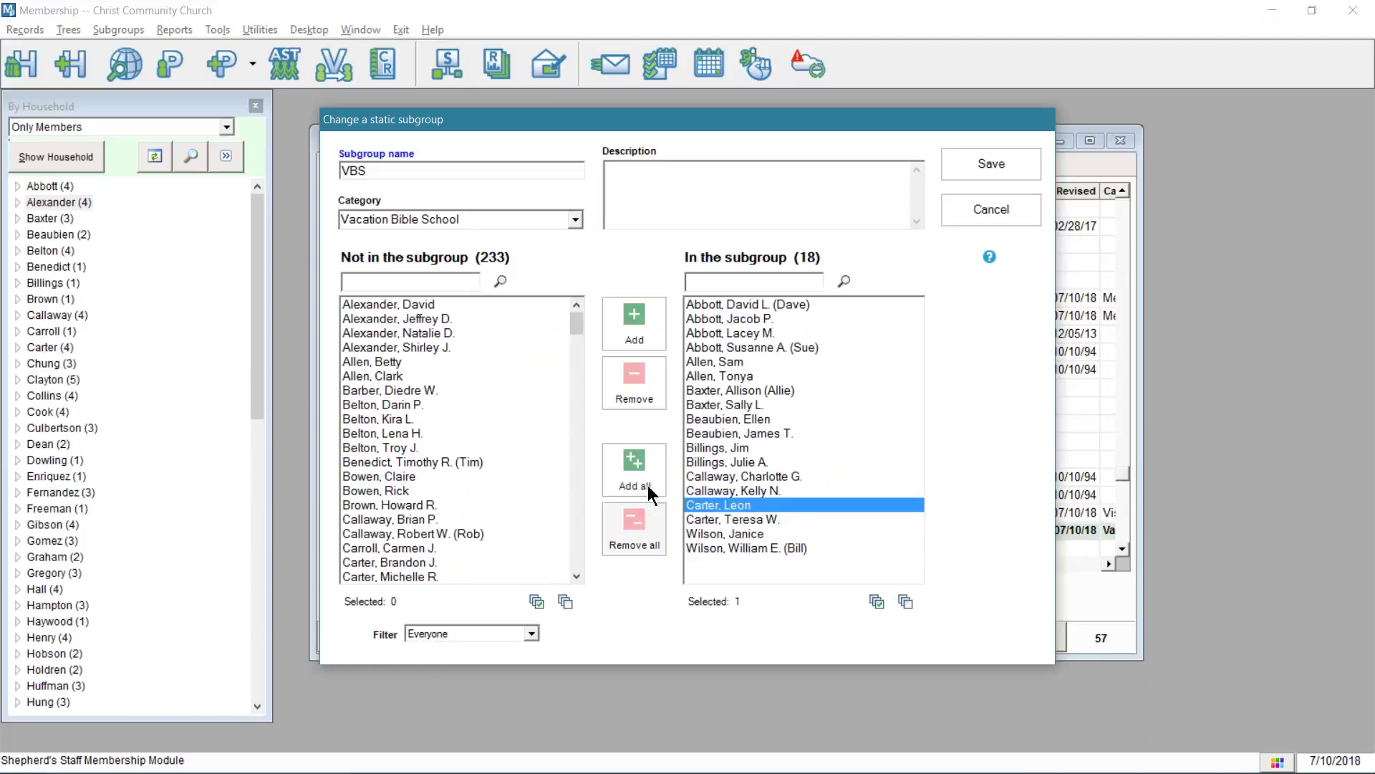
pyautogui.click(634, 379)
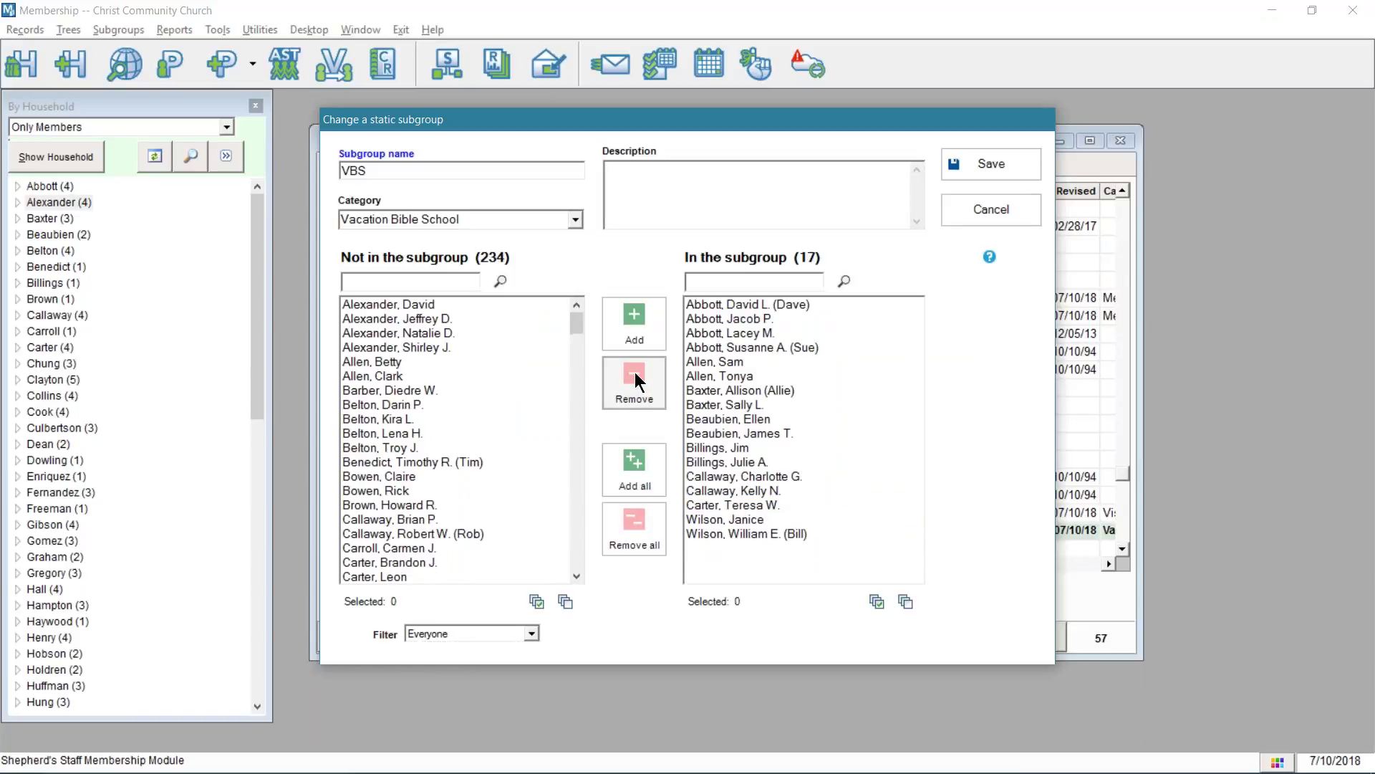
pyautogui.click(980, 157)
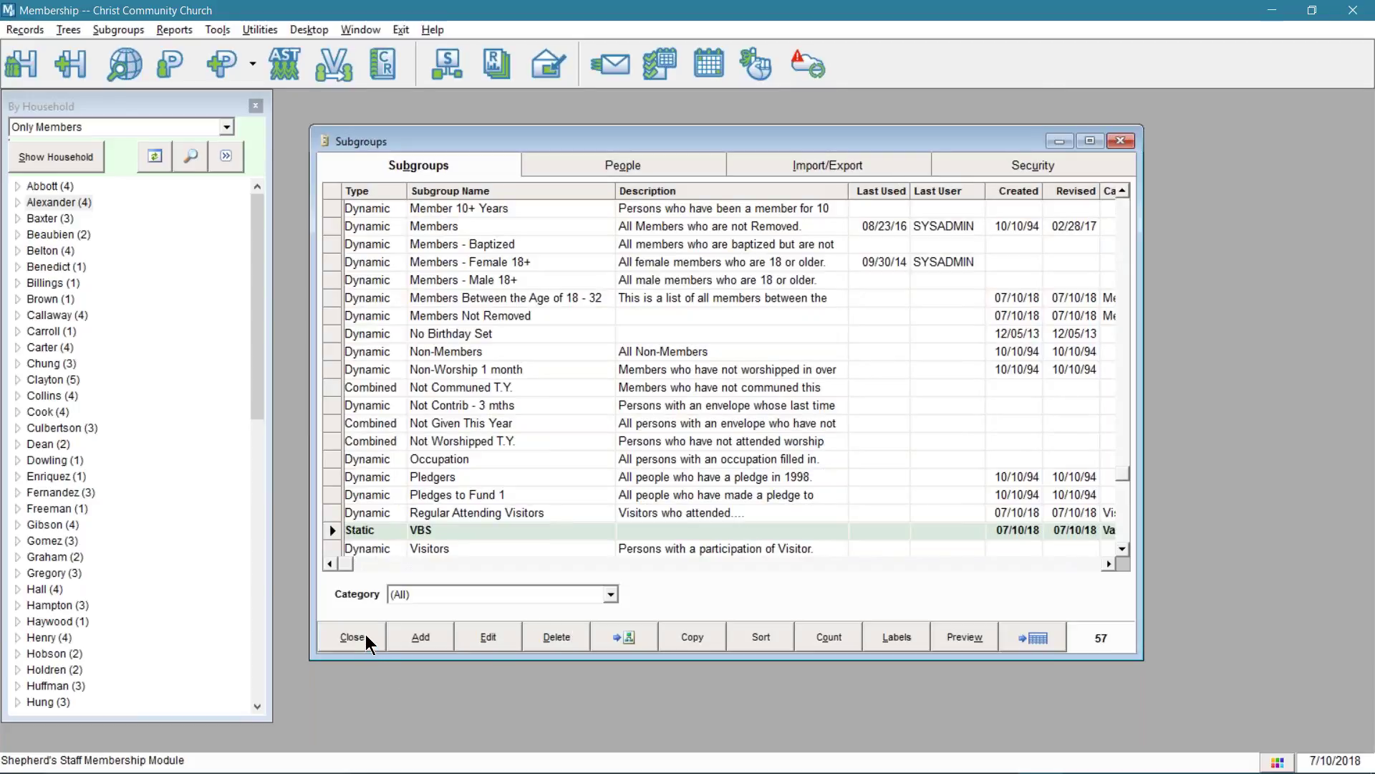
# - Create a combined subgroup named 'Members and VBS' in the Membership Subgroups category
pyautogui.click(404, 631)
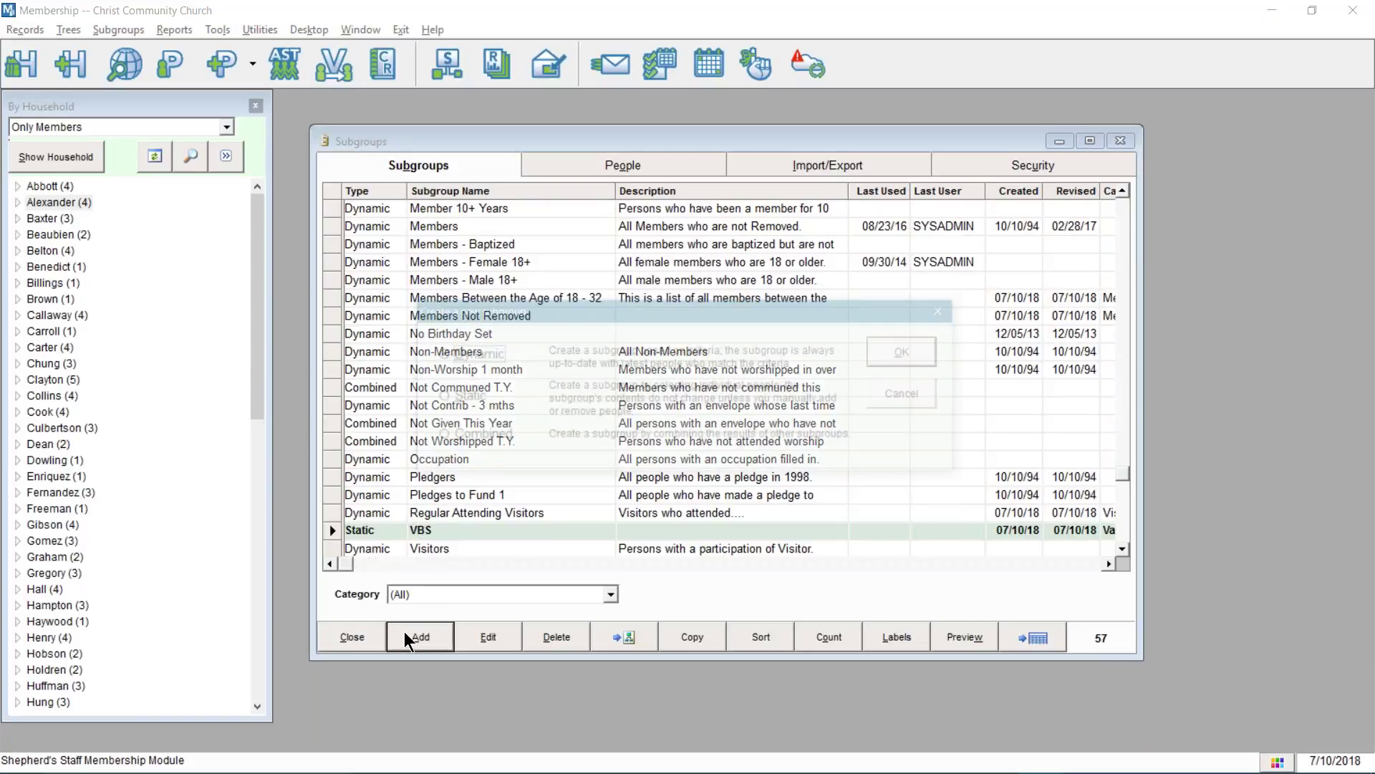
pyautogui.click(490, 435)
pyautogui.doubleClick(489, 436)
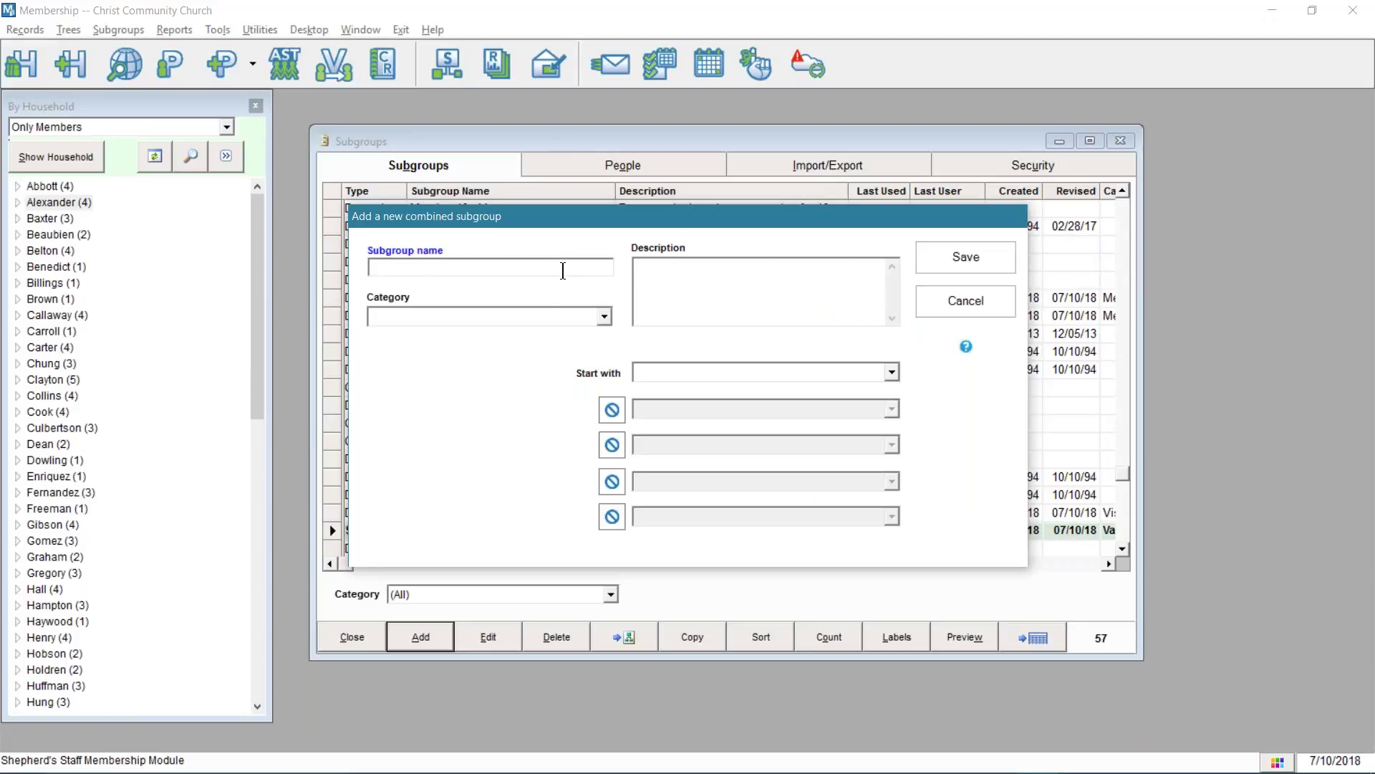
pyautogui.write('Members and VBS')
pyautogui.click(605, 317)
pyautogui.click(606, 316)
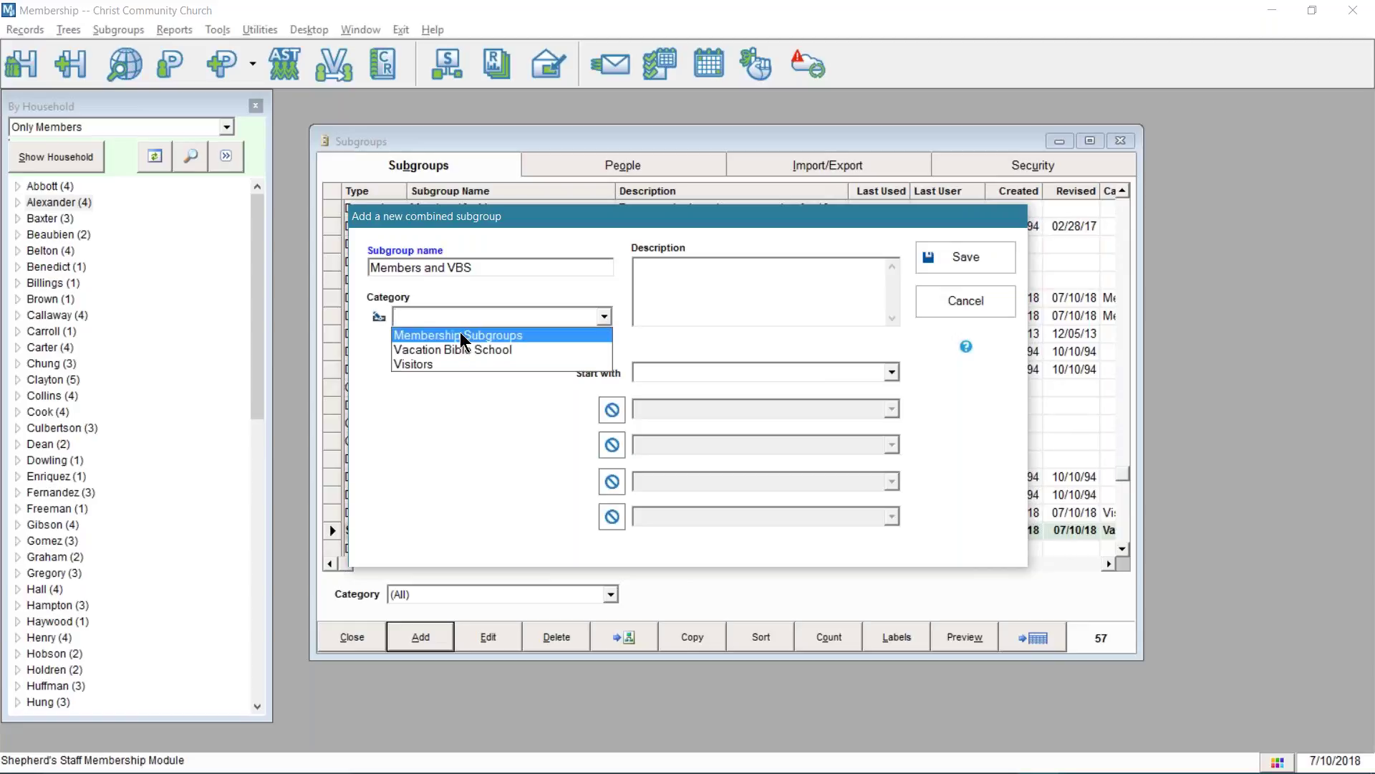
pyautogui.click(464, 332)
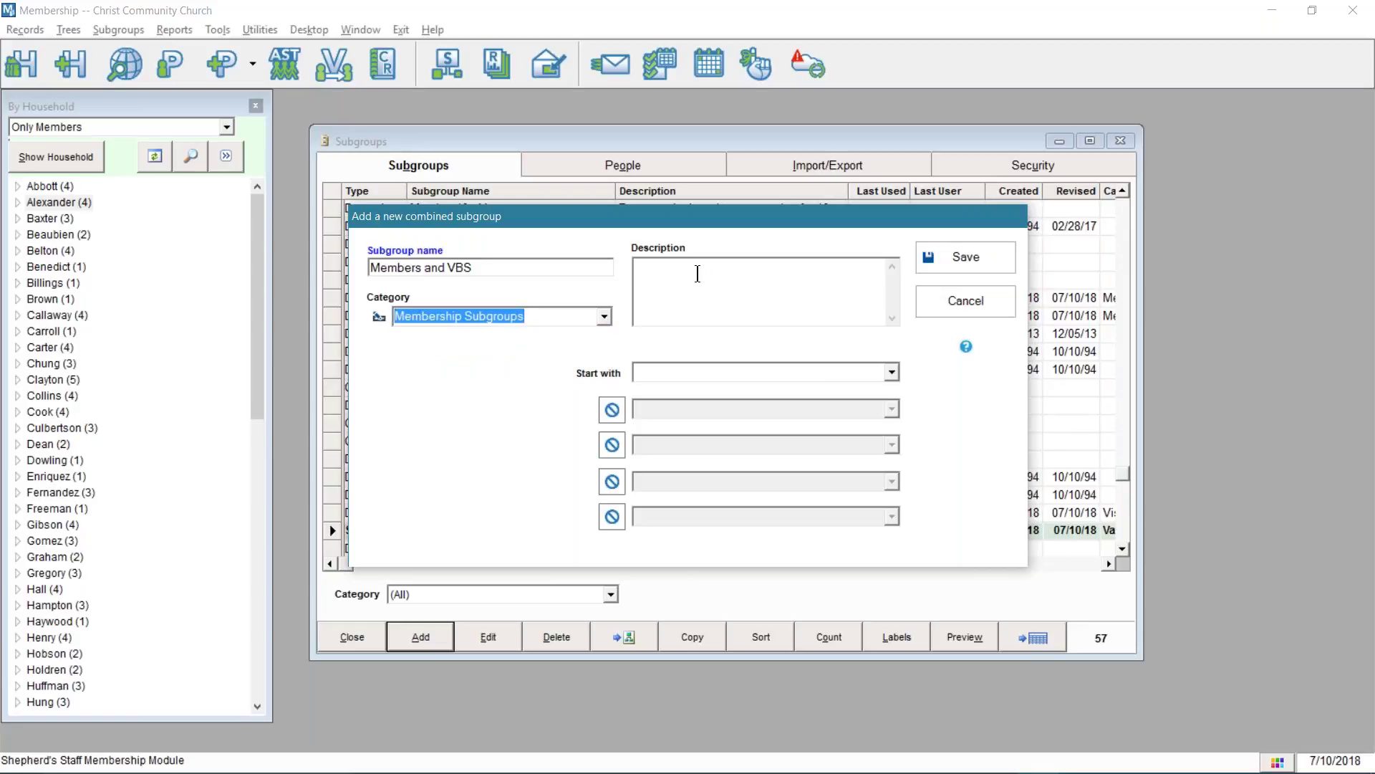
pyautogui.click(892, 372)
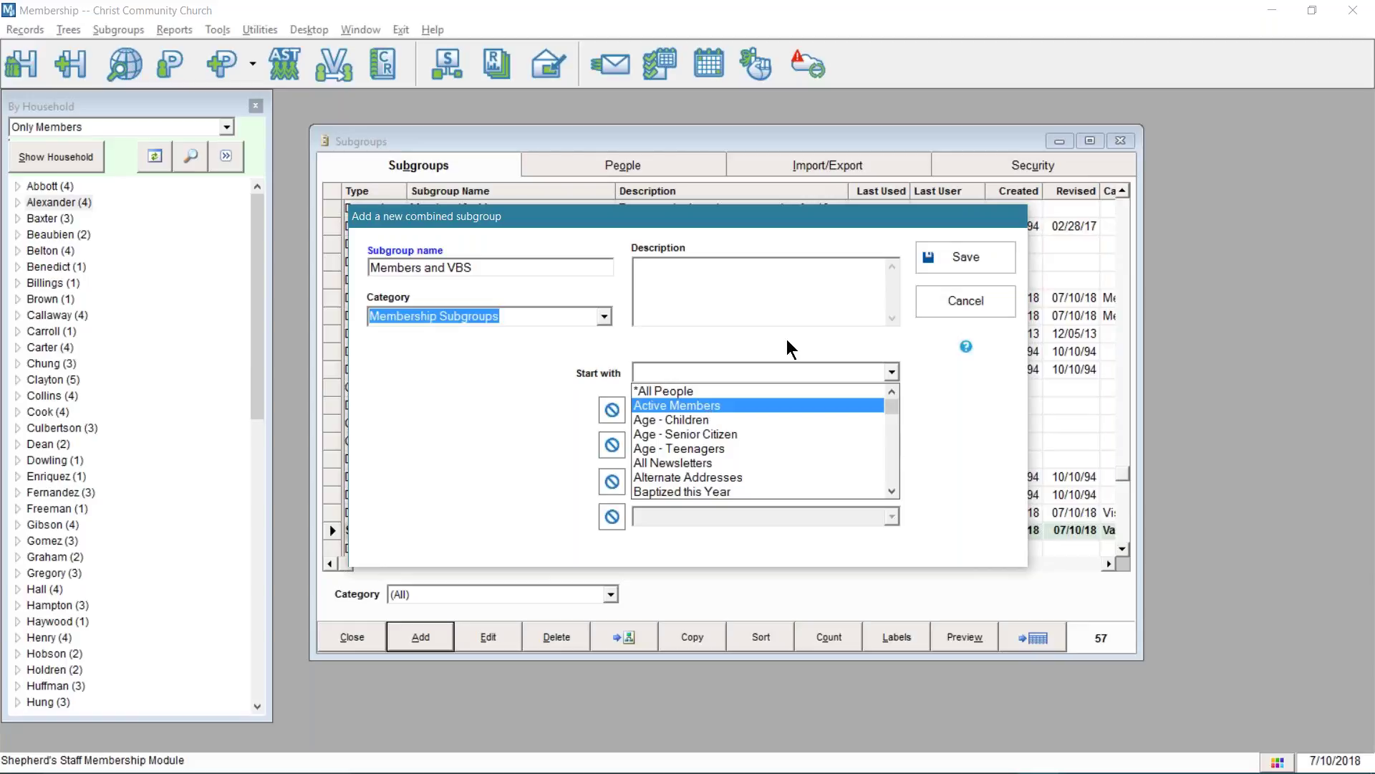
# - Choose Active Members as the starting subgroup and set the first operator to add
pyautogui.click(1374, 235)
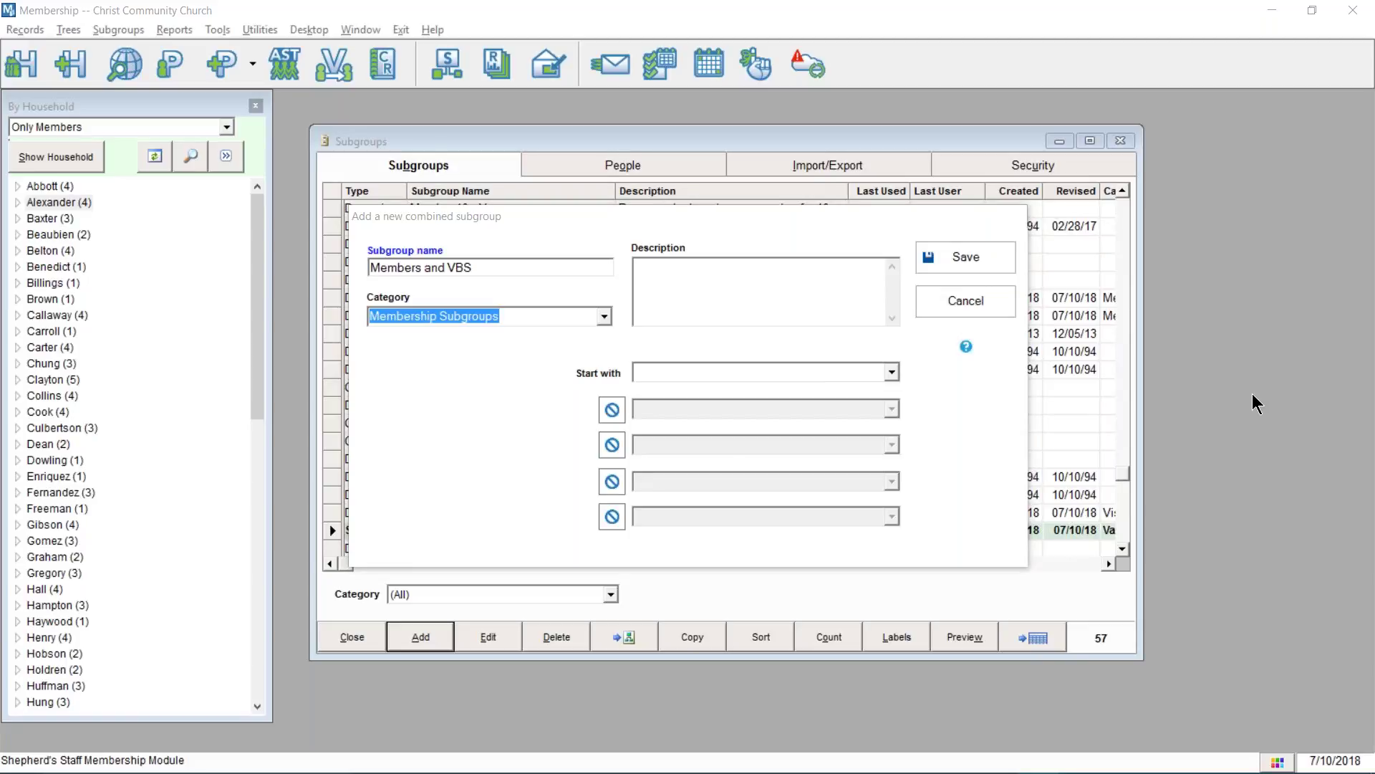
pyautogui.click(893, 372)
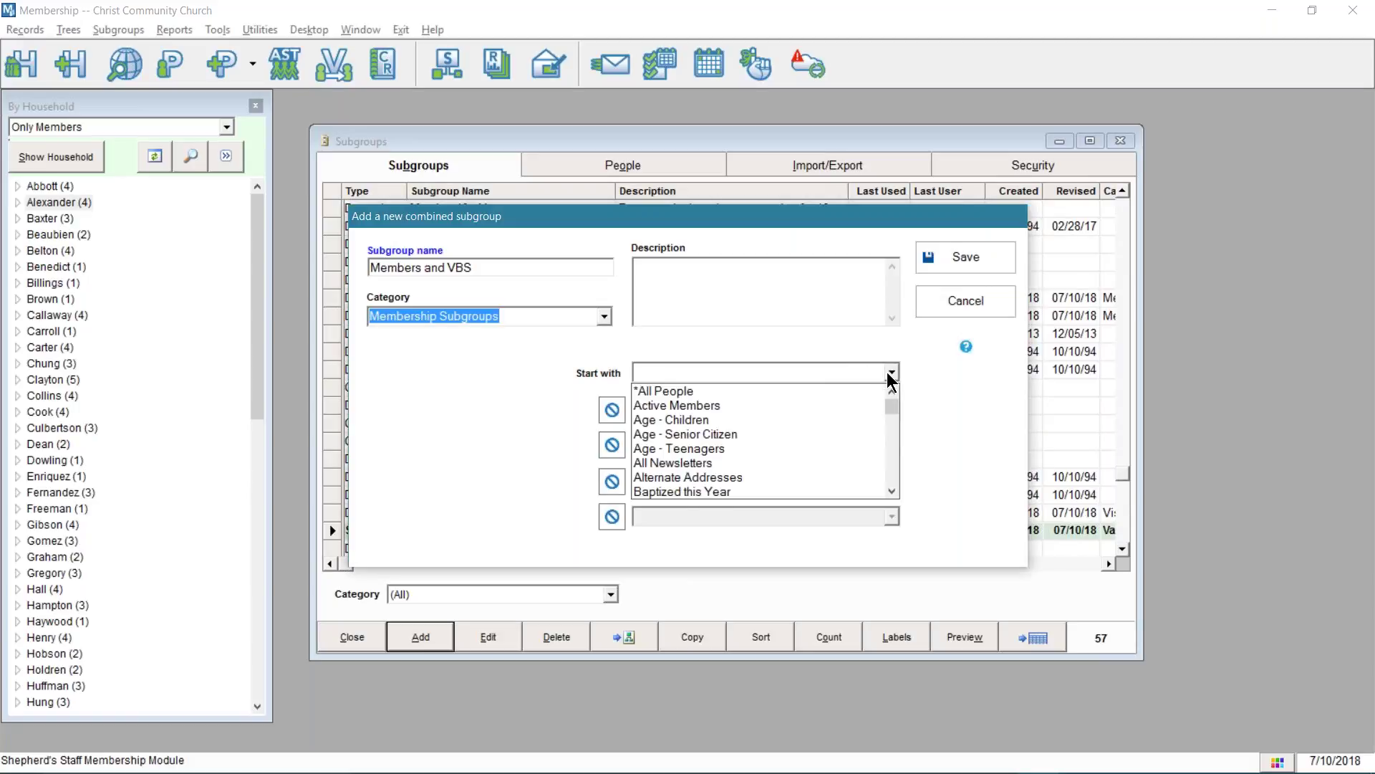
pyautogui.click(679, 407)
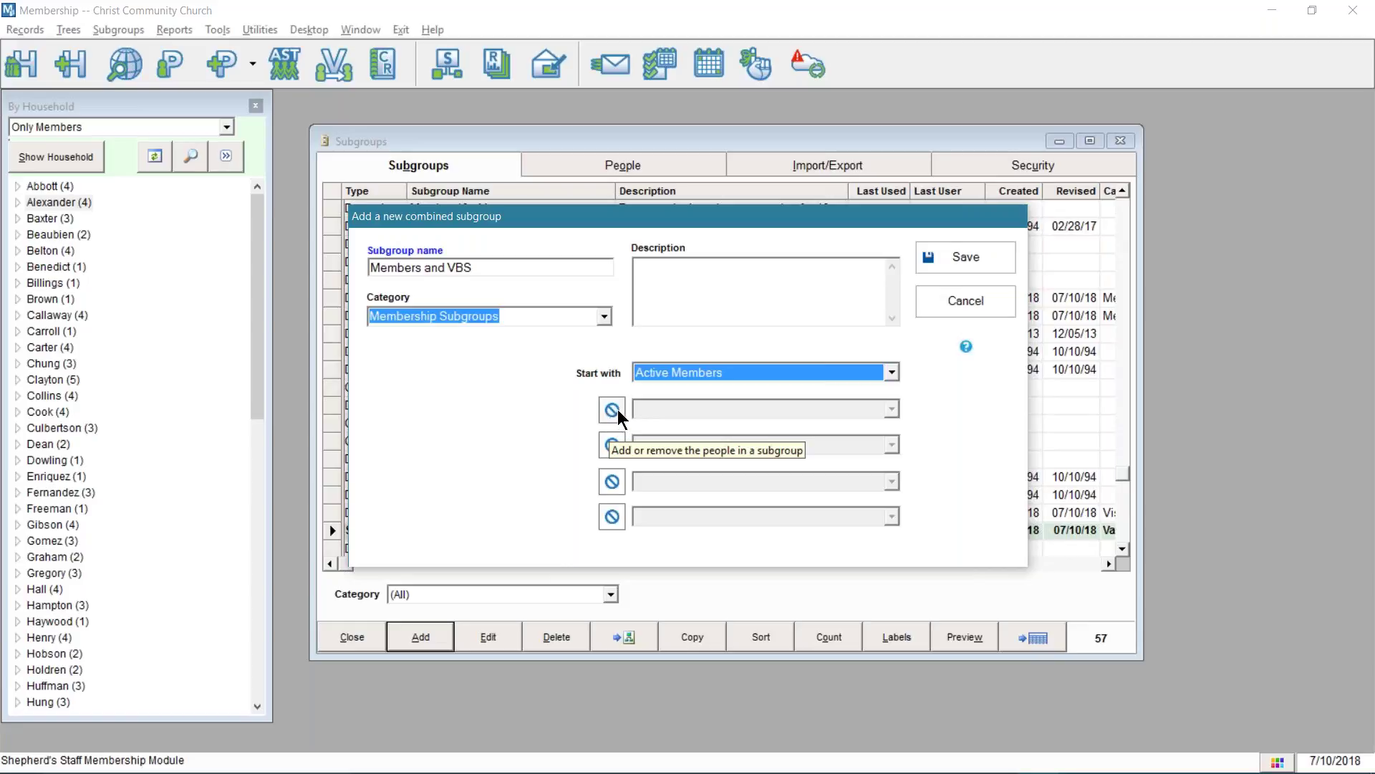
pyautogui.click(617, 409)
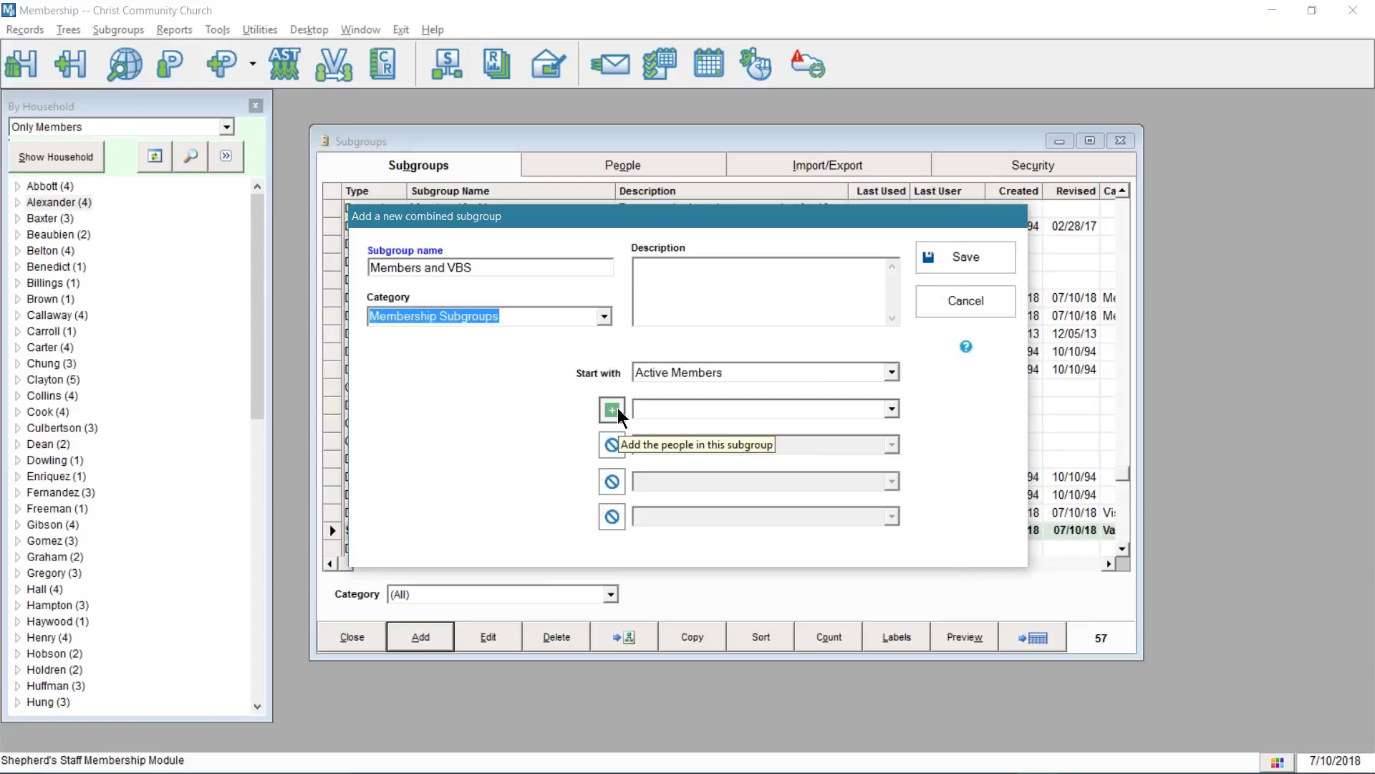
# - Set the first row's operator to add and pick VBS as the subgroup added
pyautogui.click(620, 409)
pyautogui.click(618, 411)
pyautogui.click(618, 411)
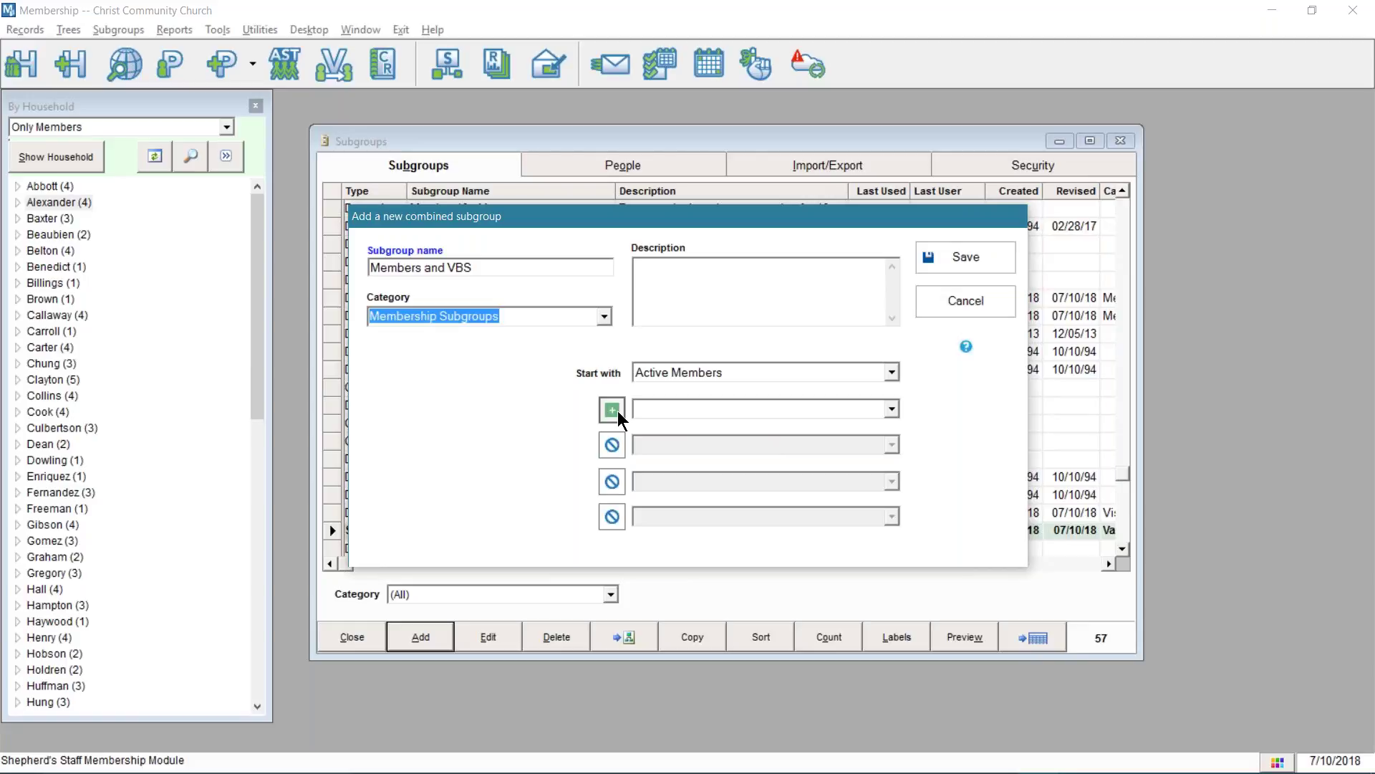
pyautogui.click(618, 410)
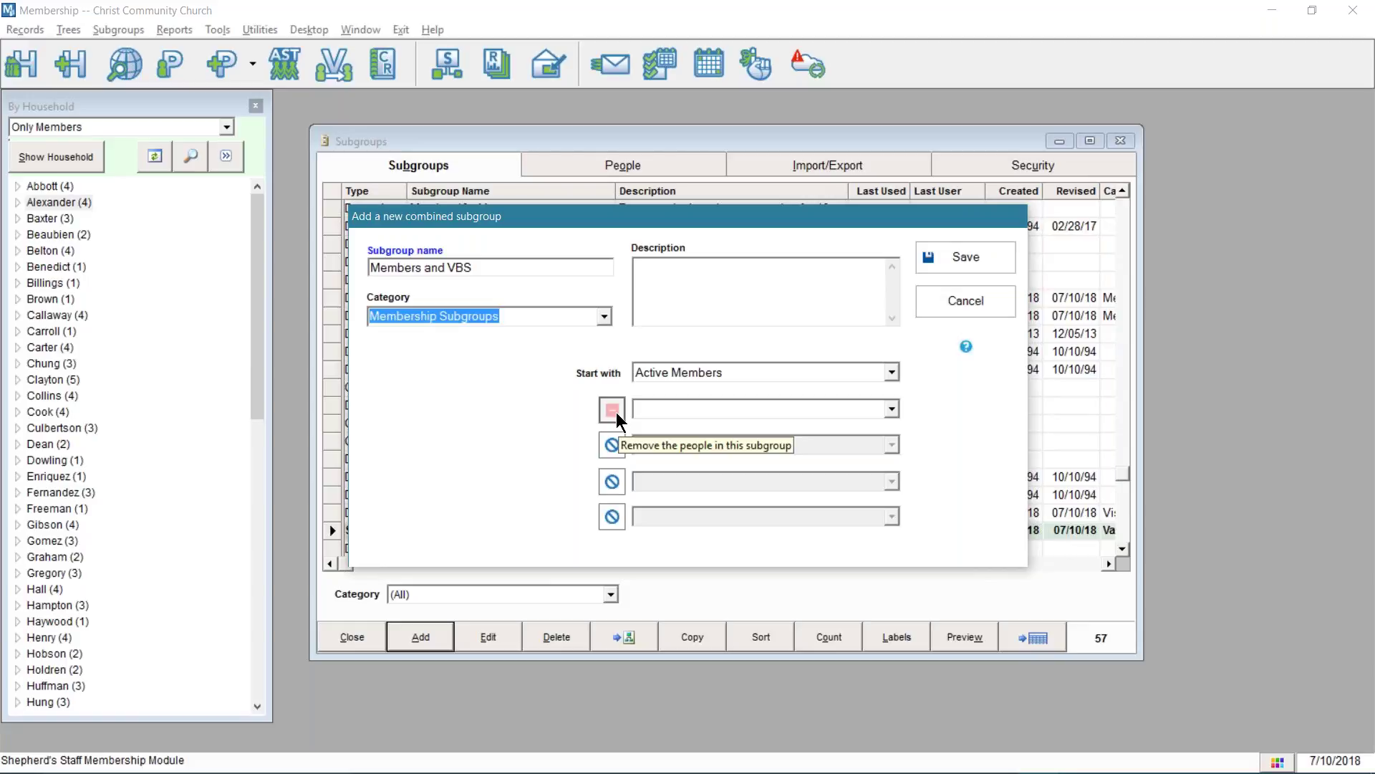
pyautogui.click(617, 412)
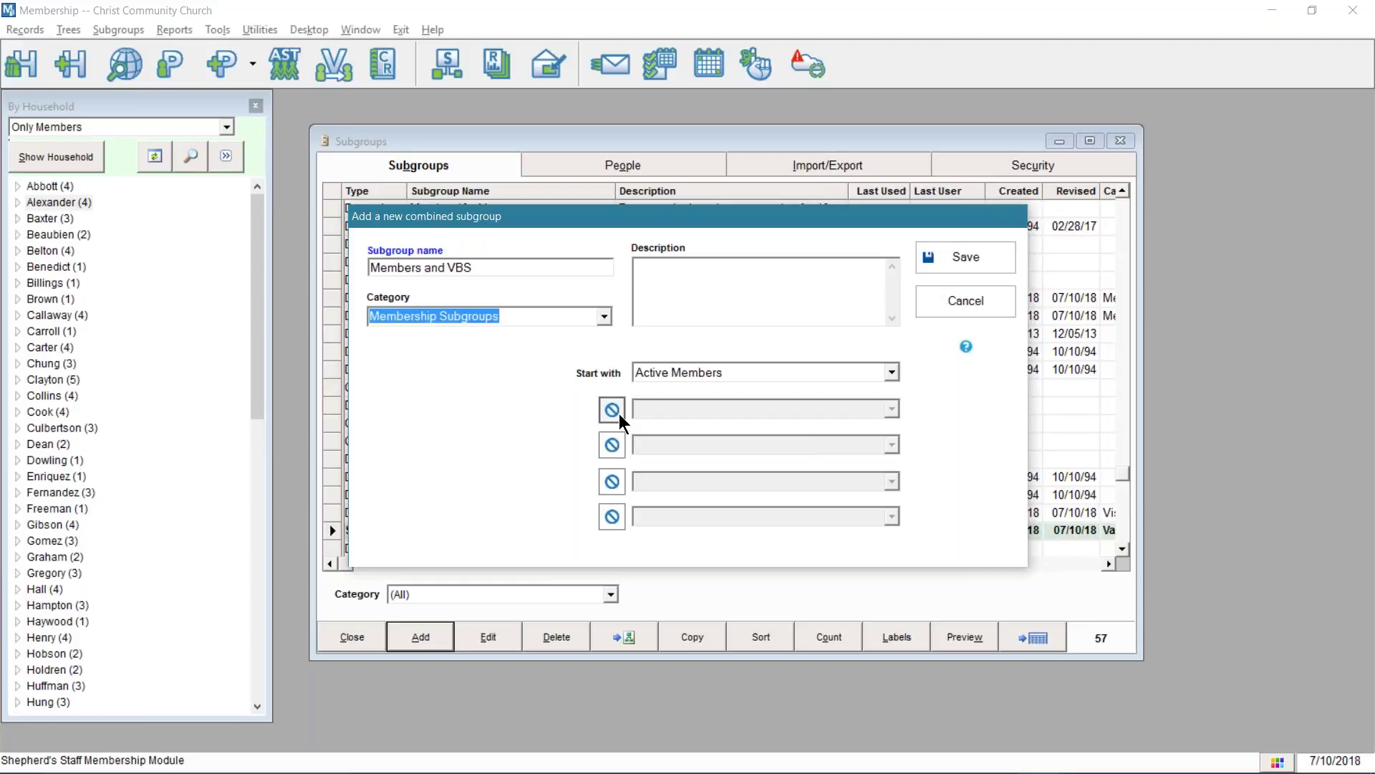
pyautogui.click(619, 414)
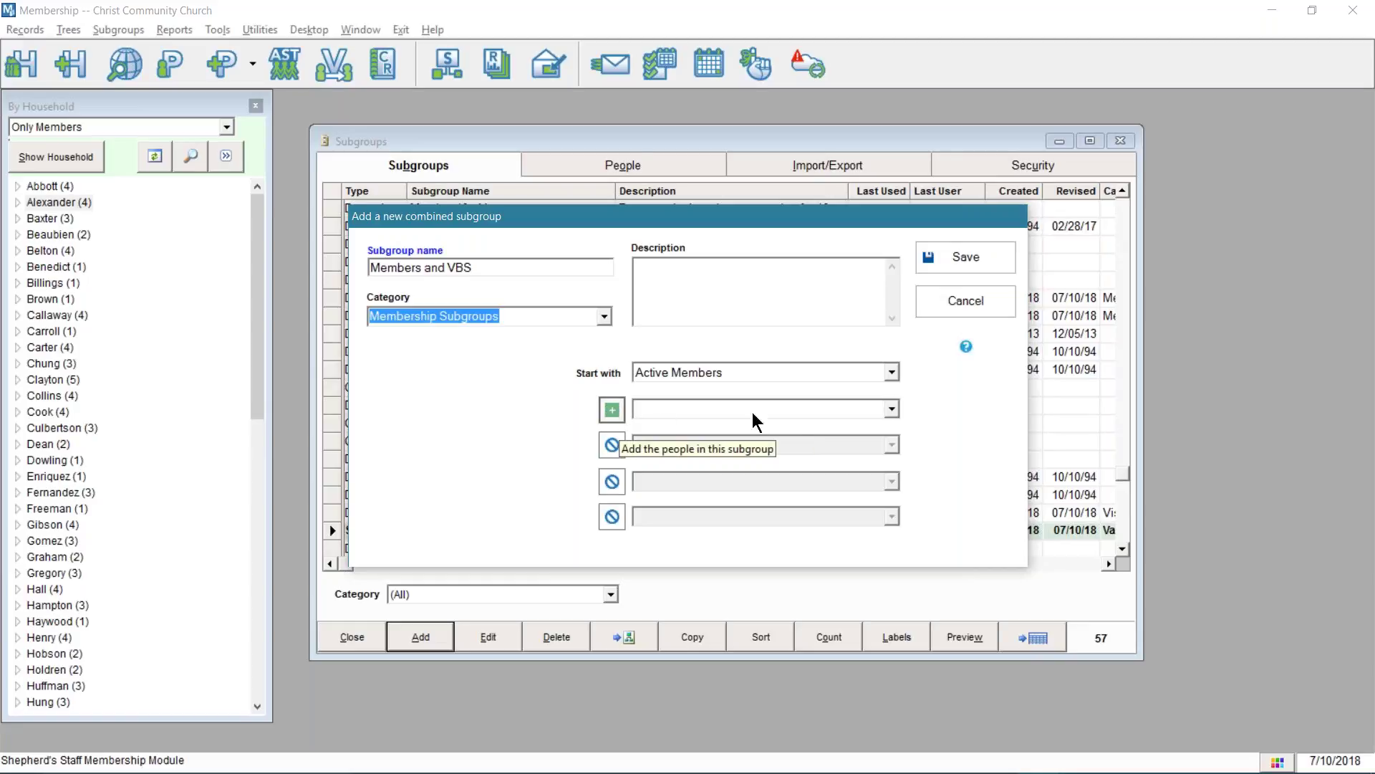
pyautogui.click(893, 408)
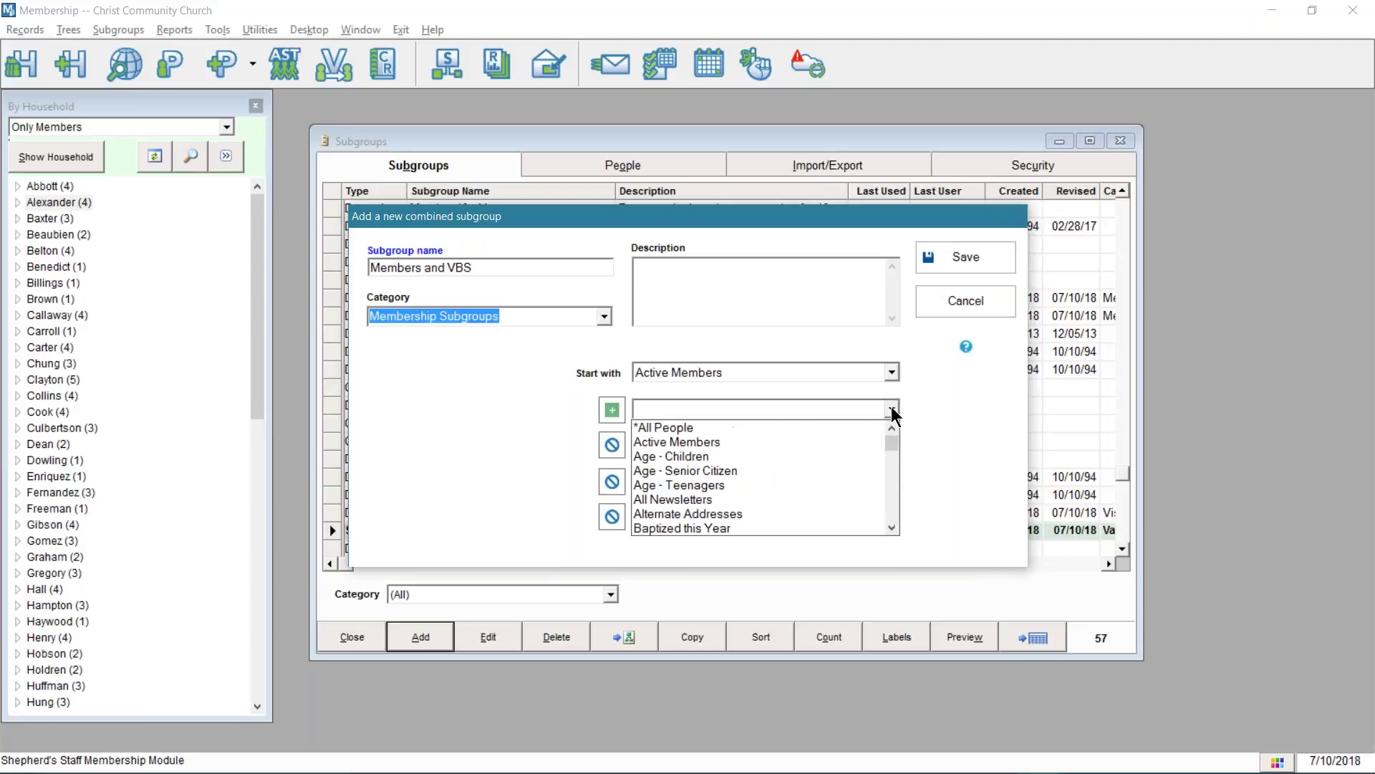
pyautogui.press('v')
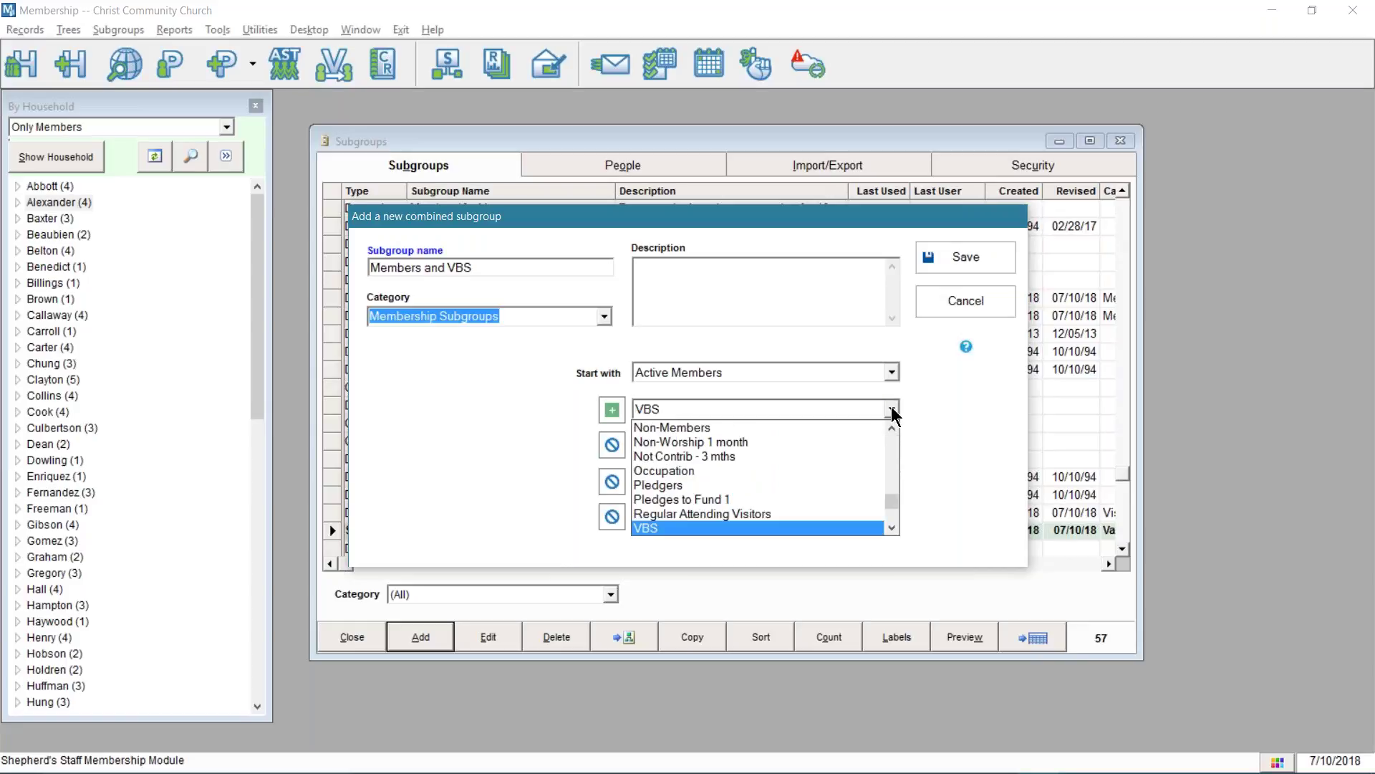
pyautogui.click(893, 410)
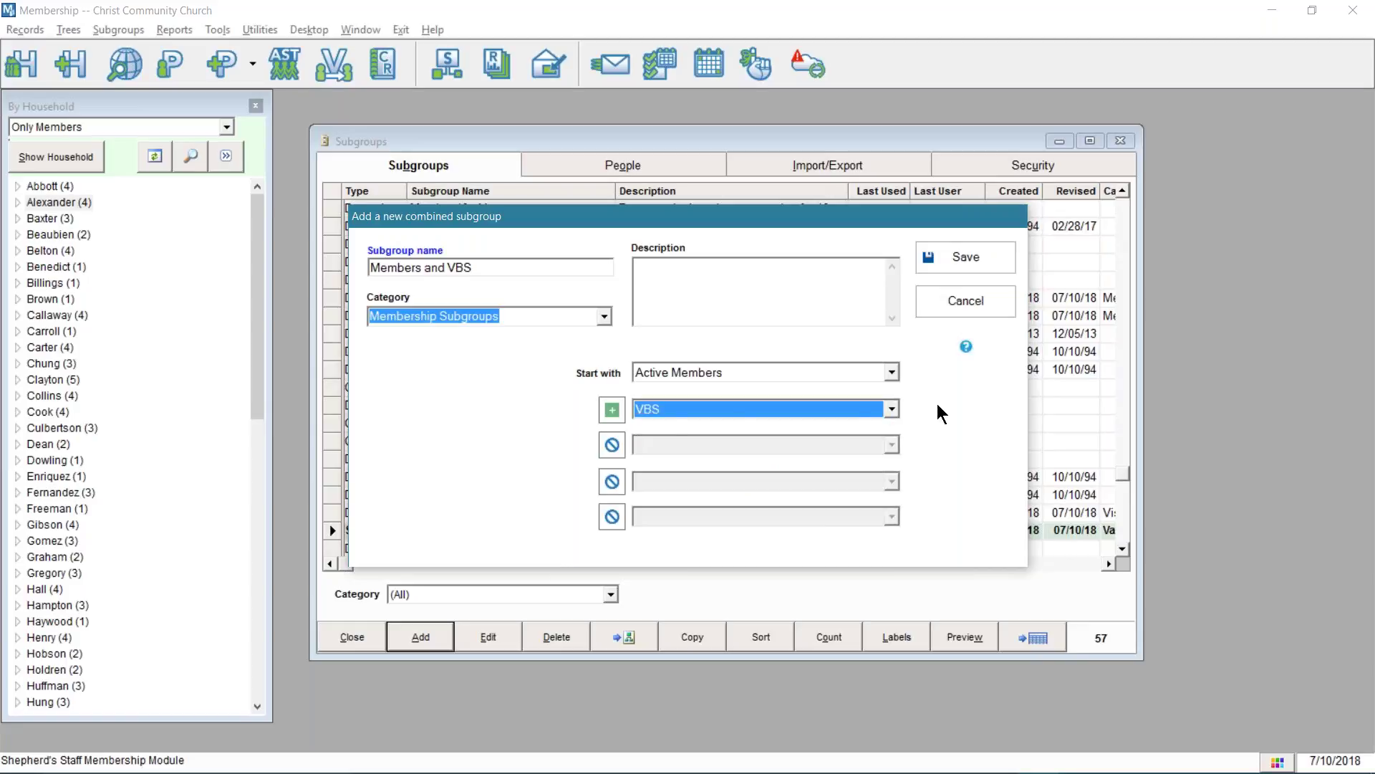
# - Leave the second subgroup row empty with its operator turned back off
pyautogui.click(613, 444)
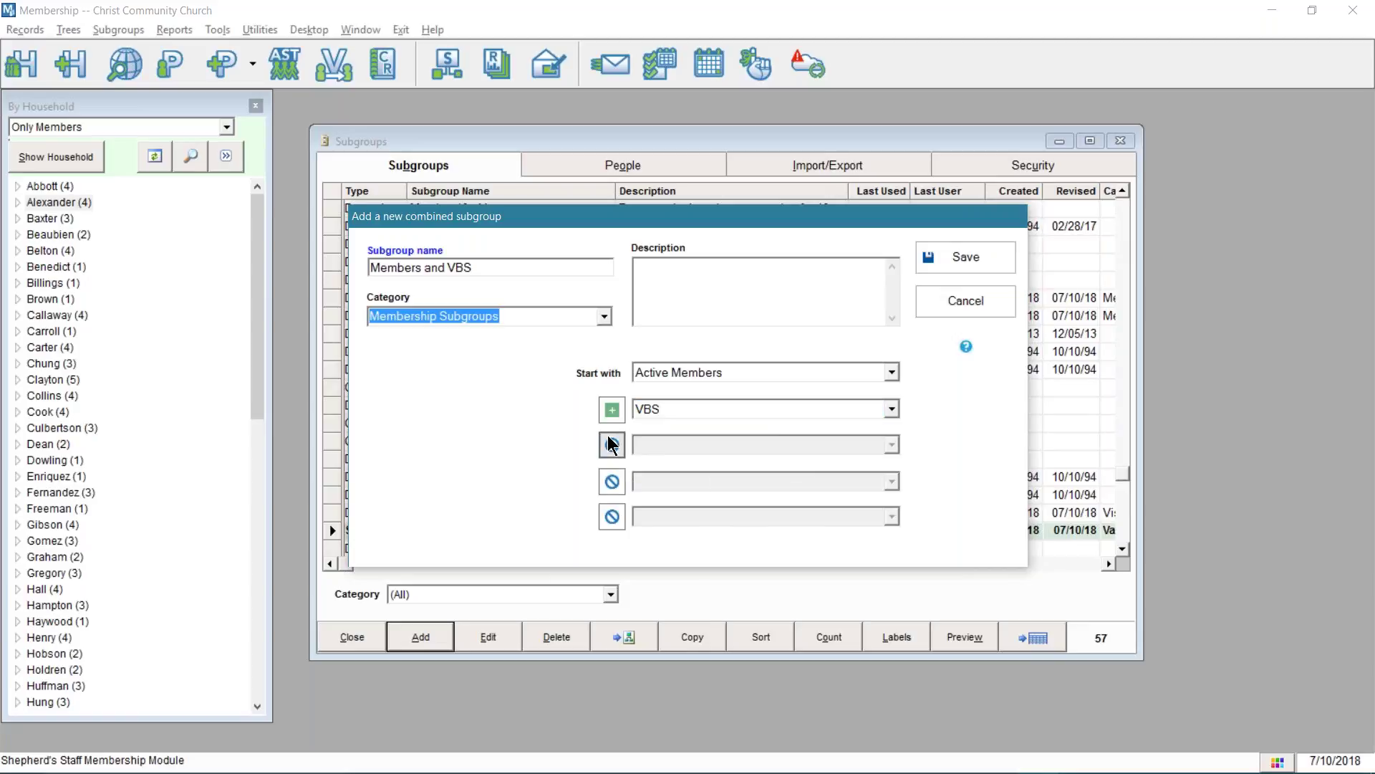
pyautogui.click(613, 444)
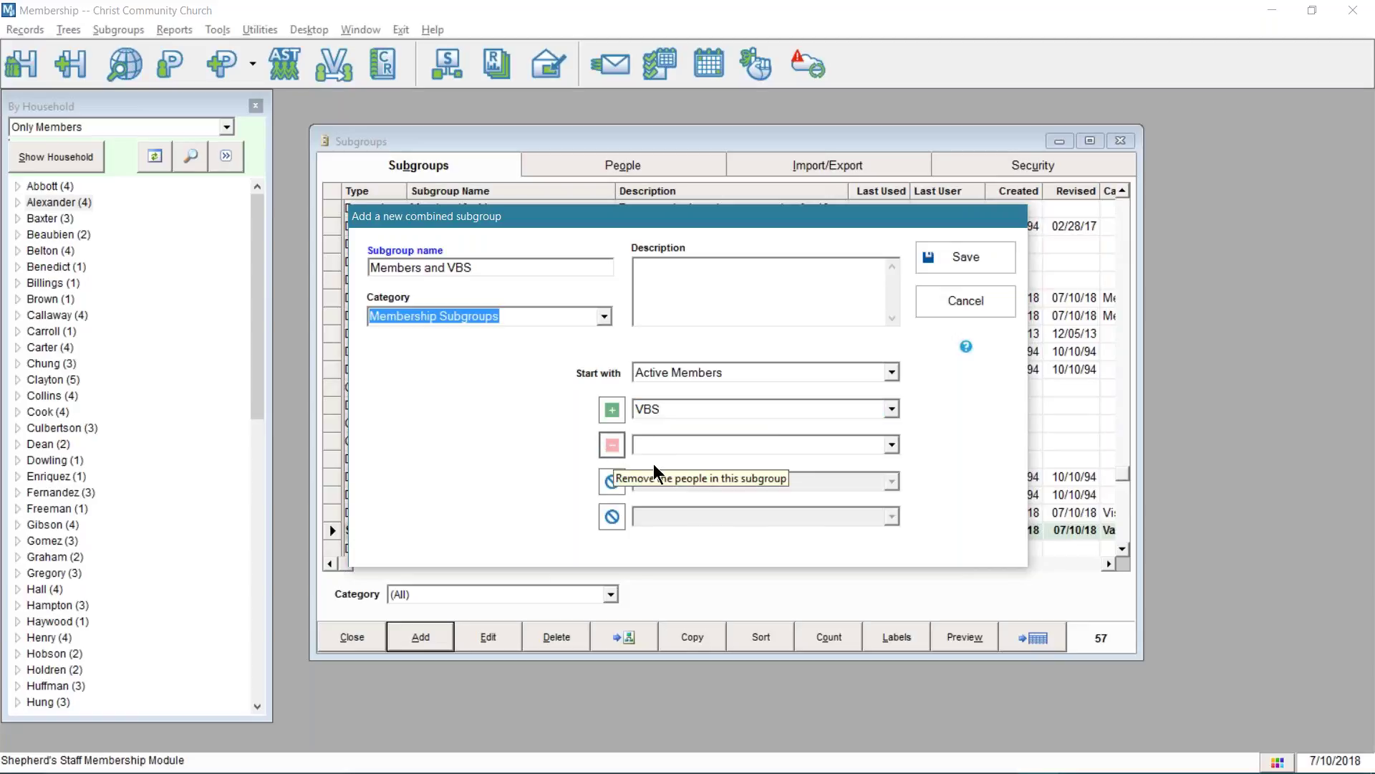
pyautogui.click(724, 444)
pyautogui.click(721, 441)
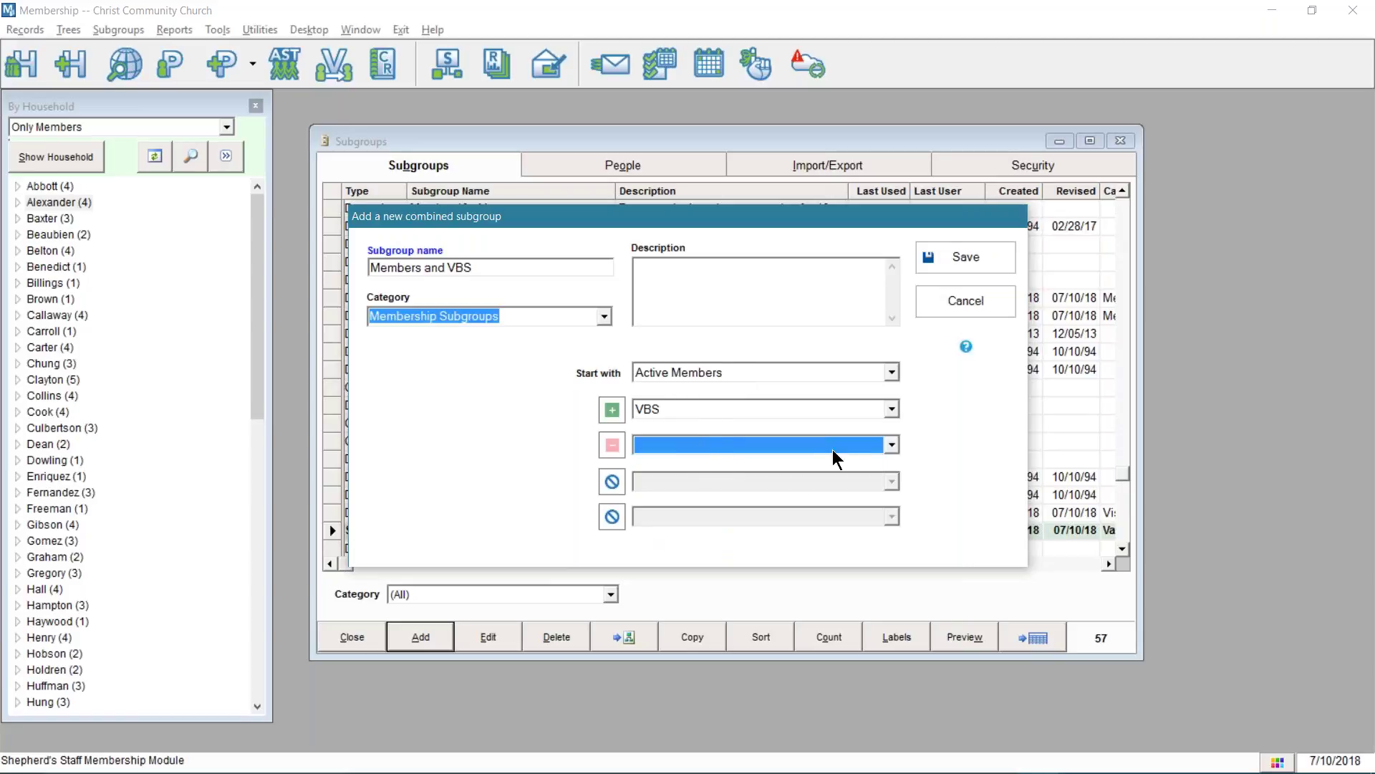
pyautogui.click(892, 445)
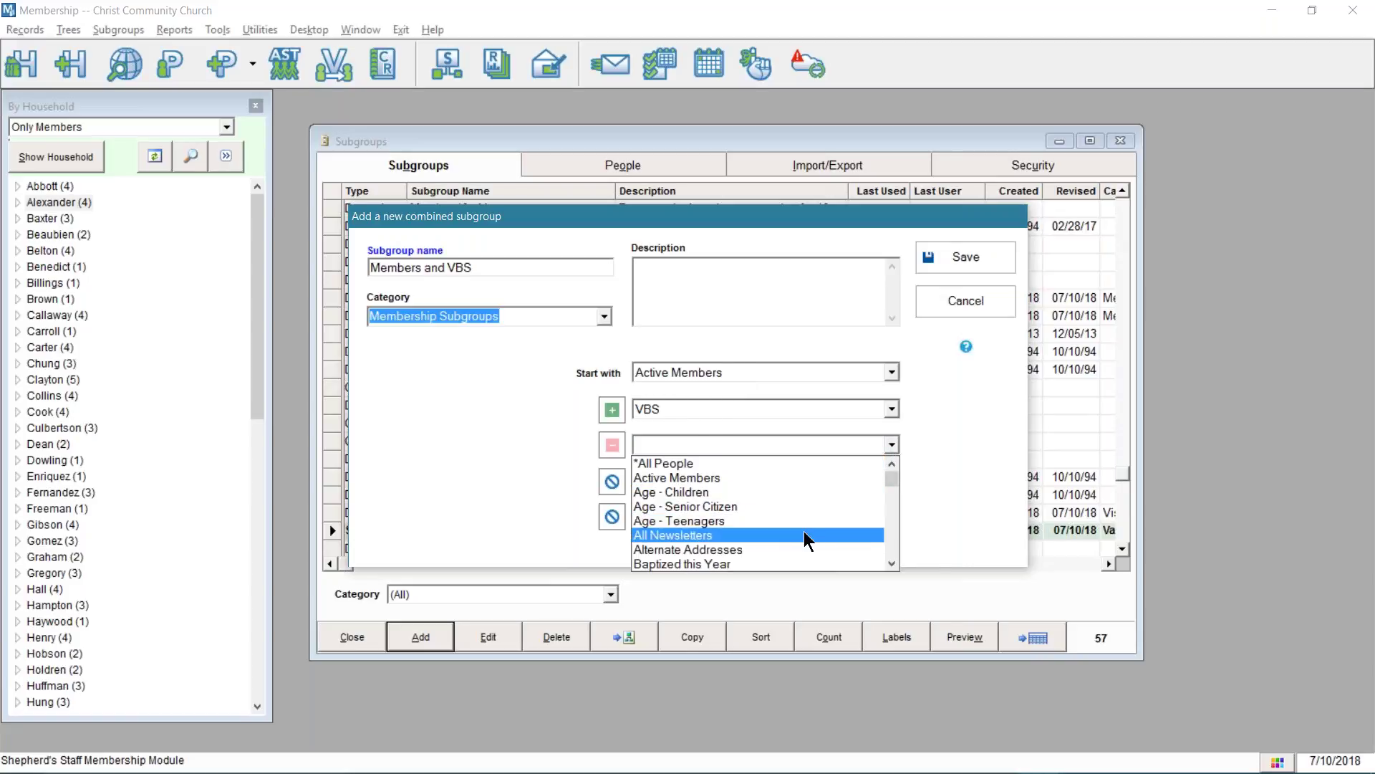
pyautogui.click(605, 443)
pyautogui.click(604, 444)
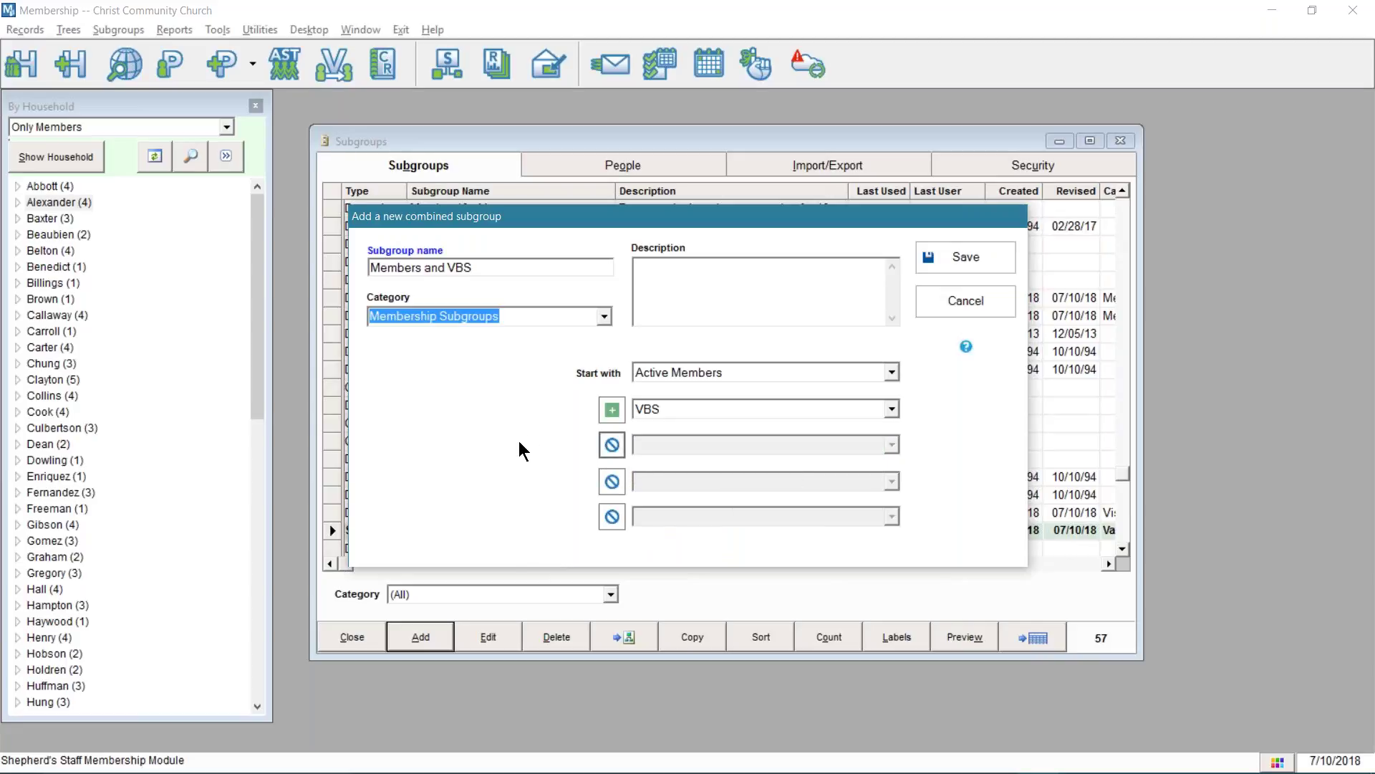
# - Save Members and VBS and count it: 169 people in 64 households
pyautogui.click(960, 258)
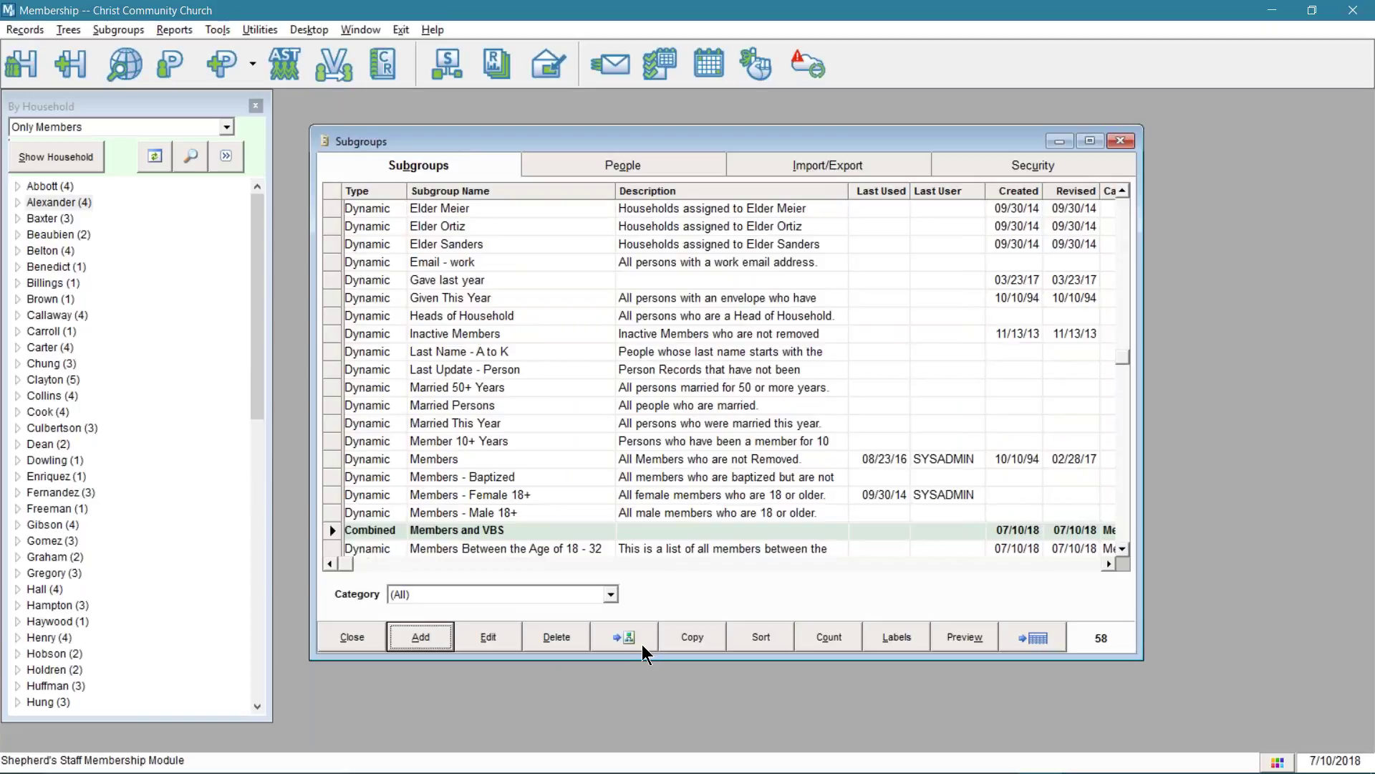
pyautogui.click(843, 636)
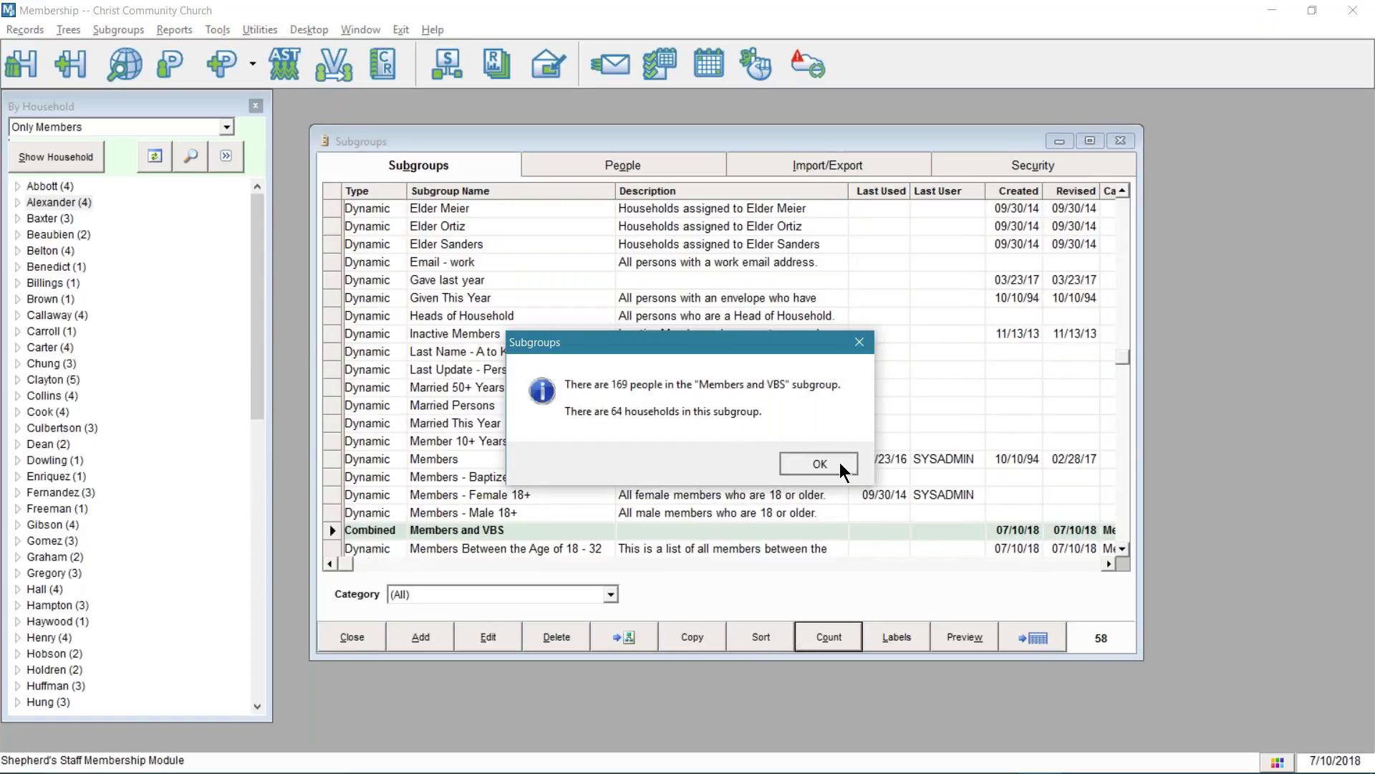
pyautogui.click(821, 464)
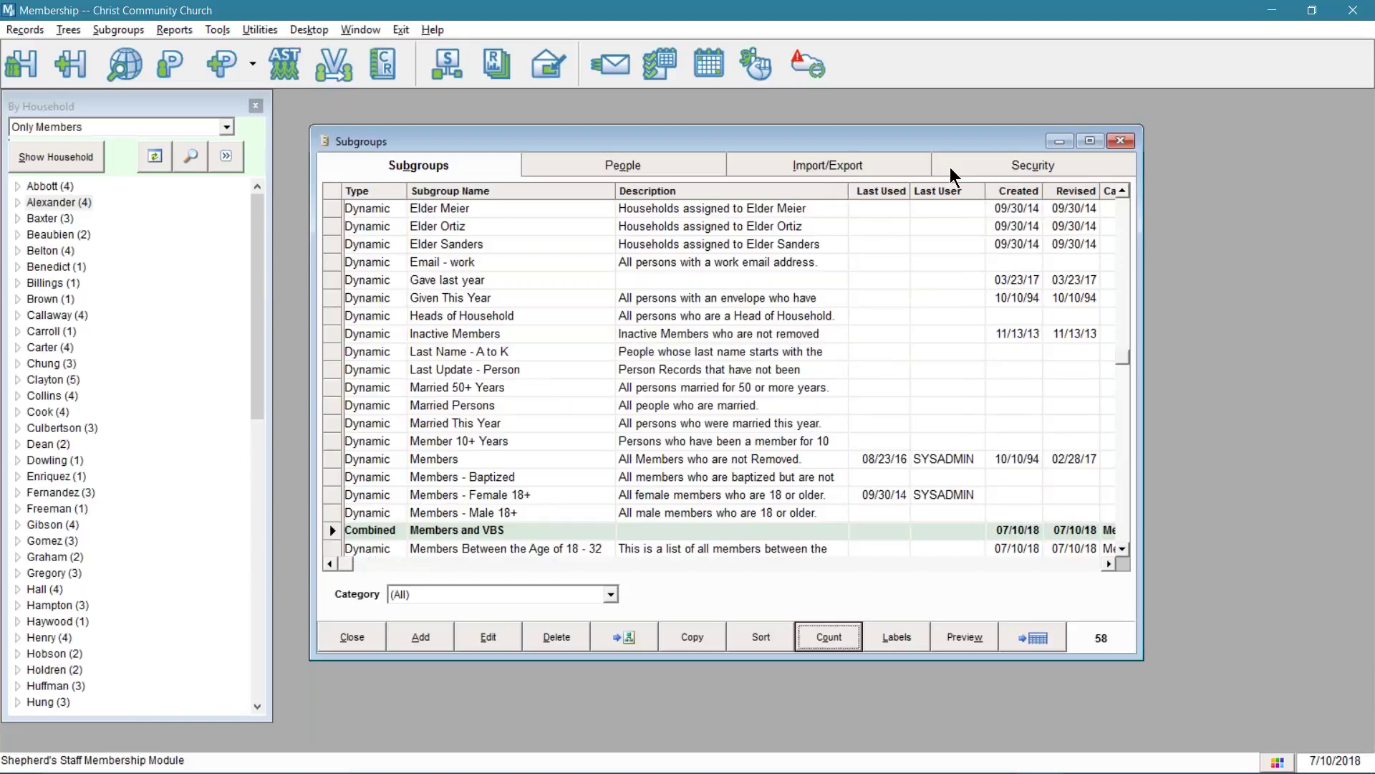
# - Display the security settings for the 'Members and VBS' subgroup via Import/Export
pyautogui.click(866, 165)
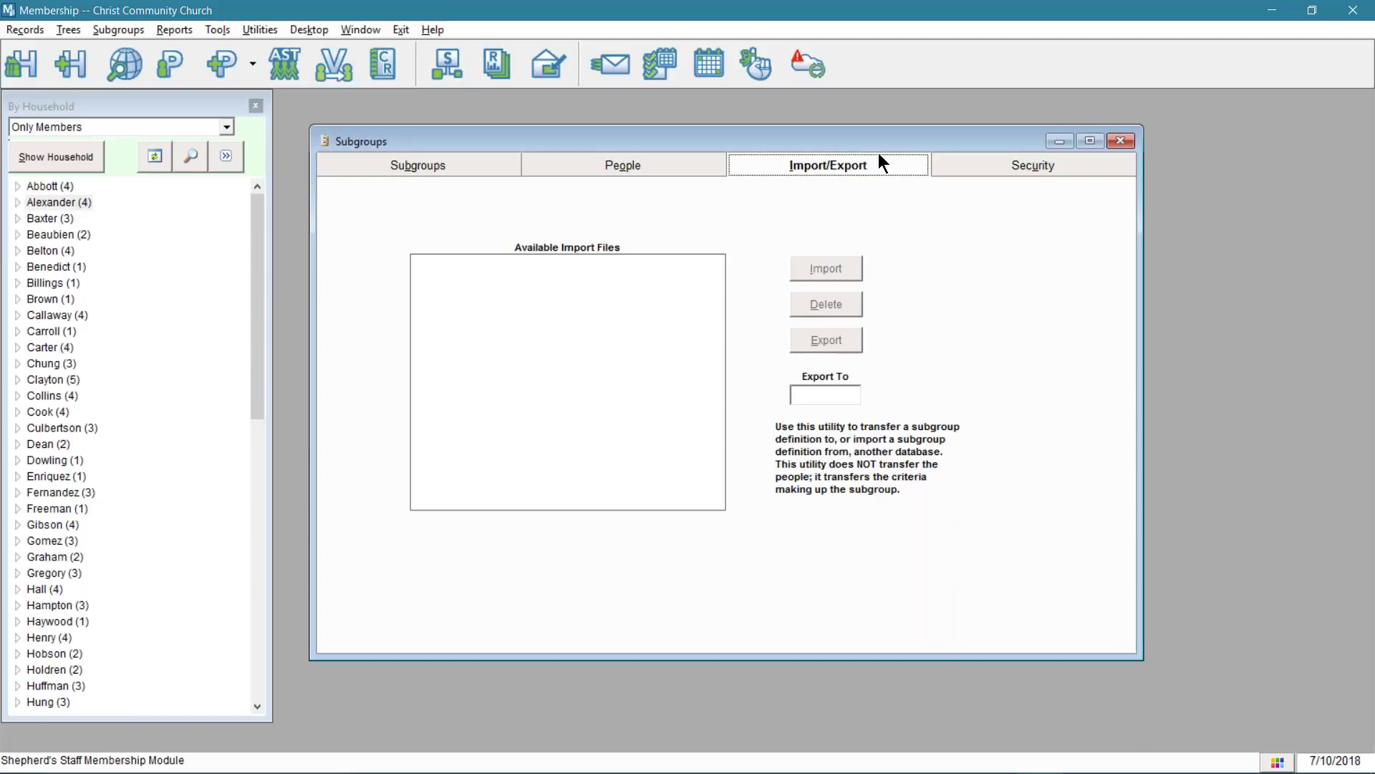
pyautogui.click(997, 166)
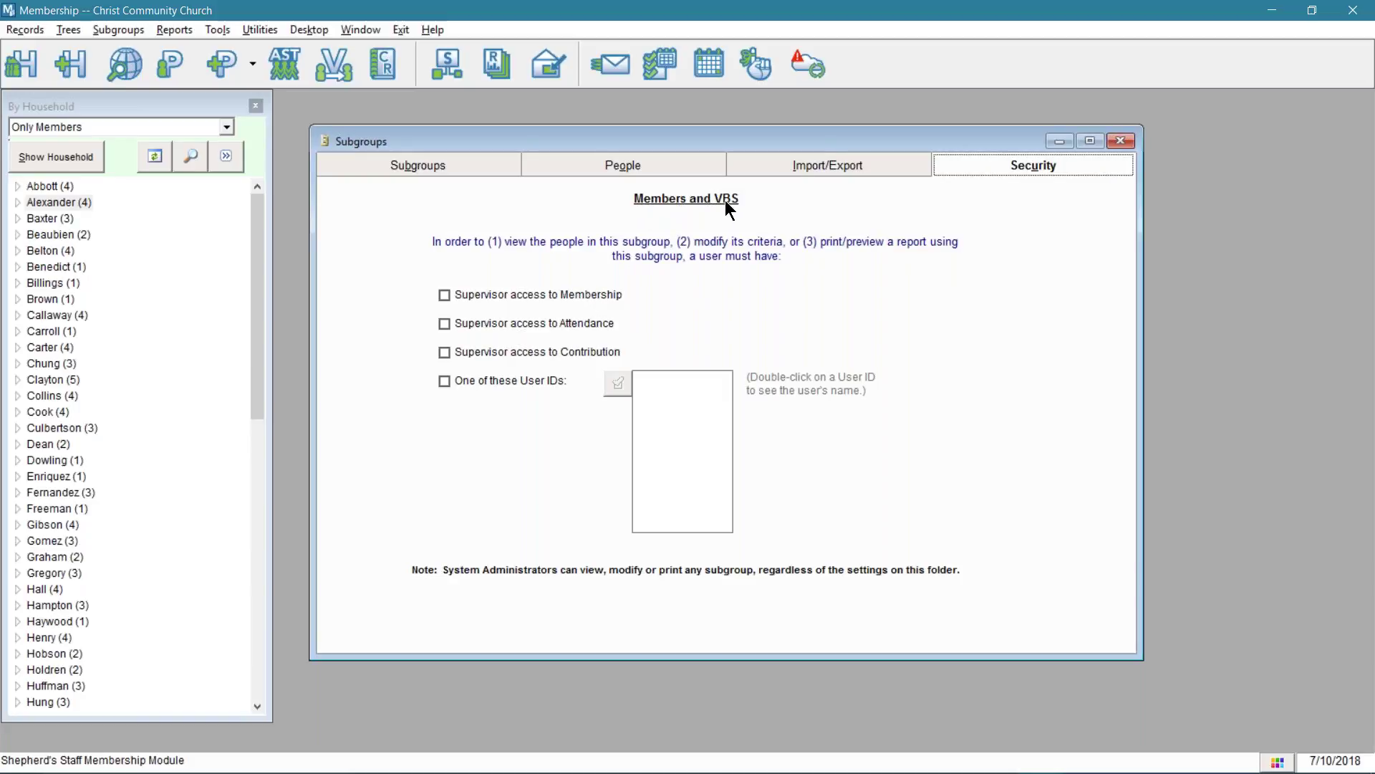
# - Require supervisor access and restrict Membership to the PASTOR and SECRETAR user IDs
pyautogui.click(444, 296)
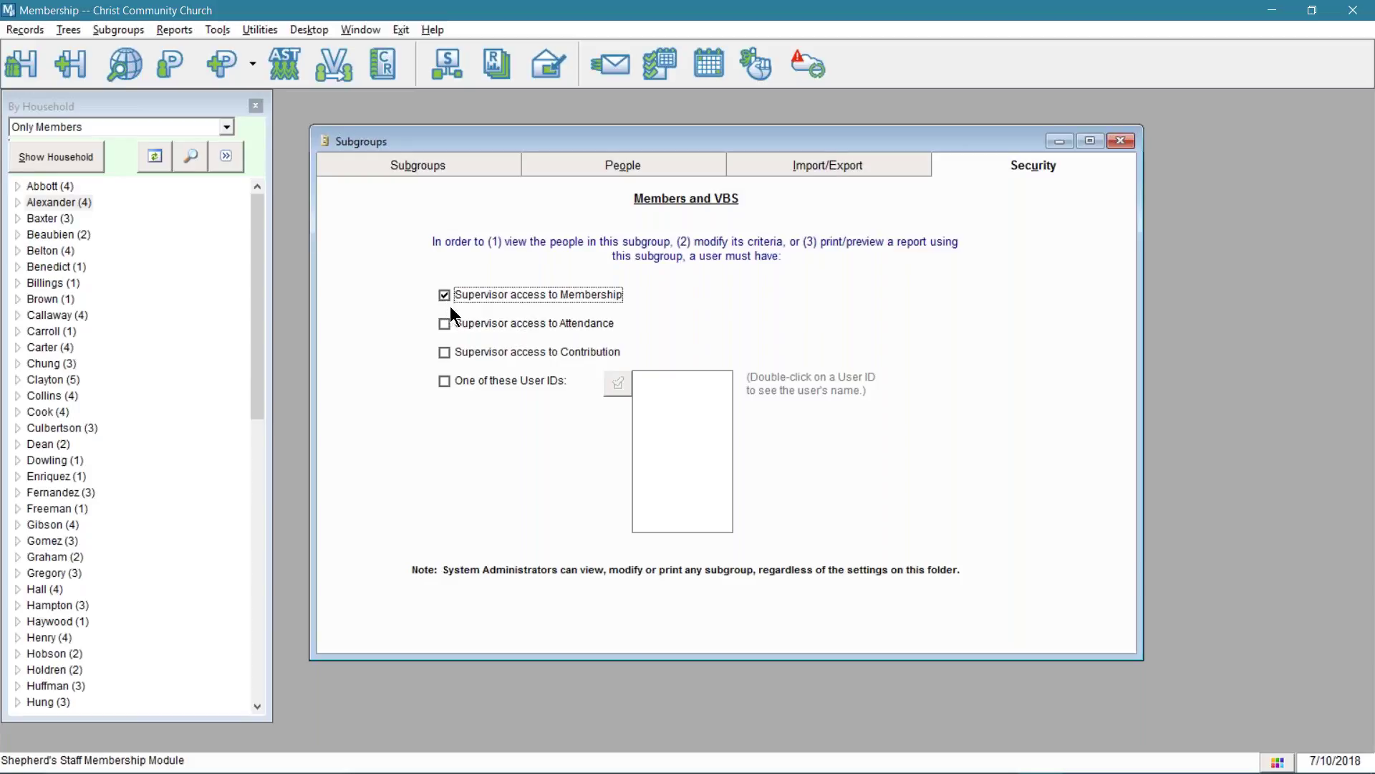
pyautogui.click(460, 381)
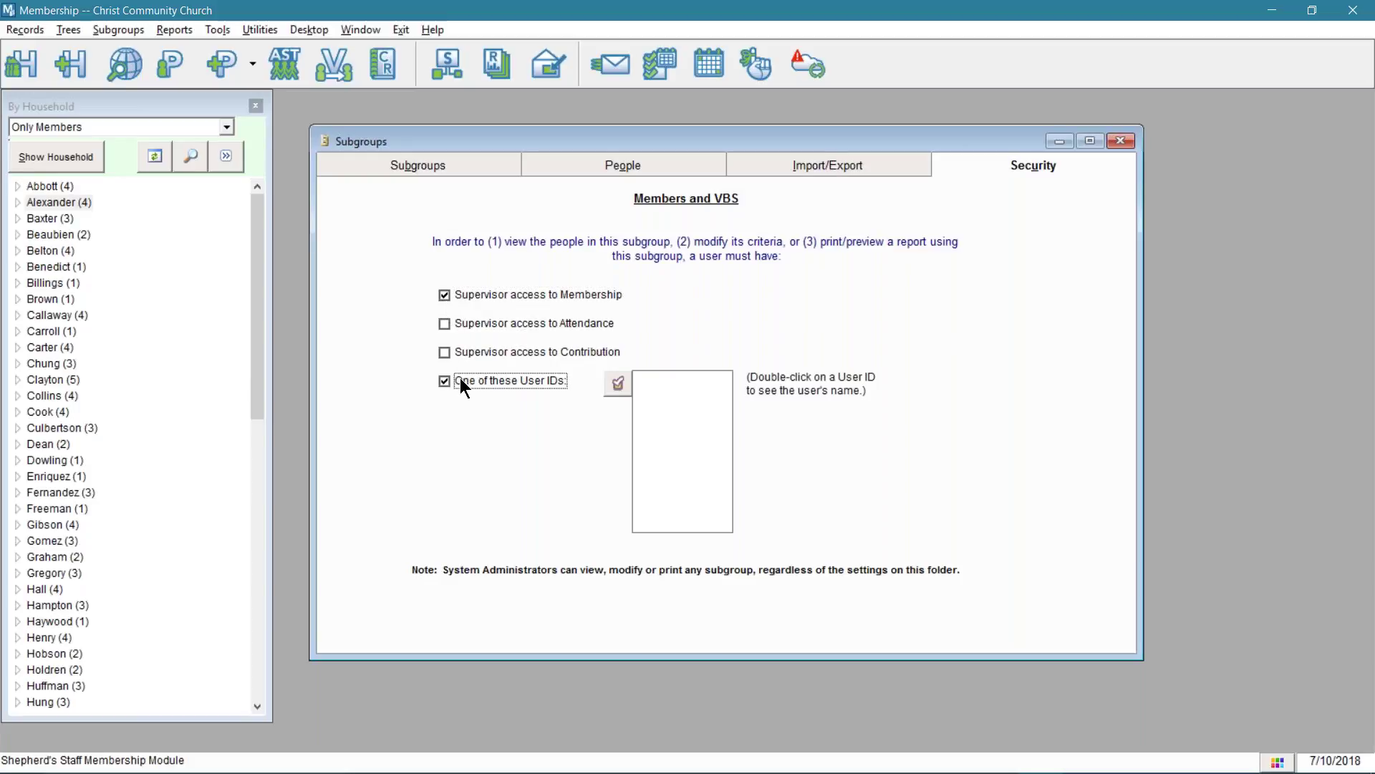
pyautogui.click(618, 384)
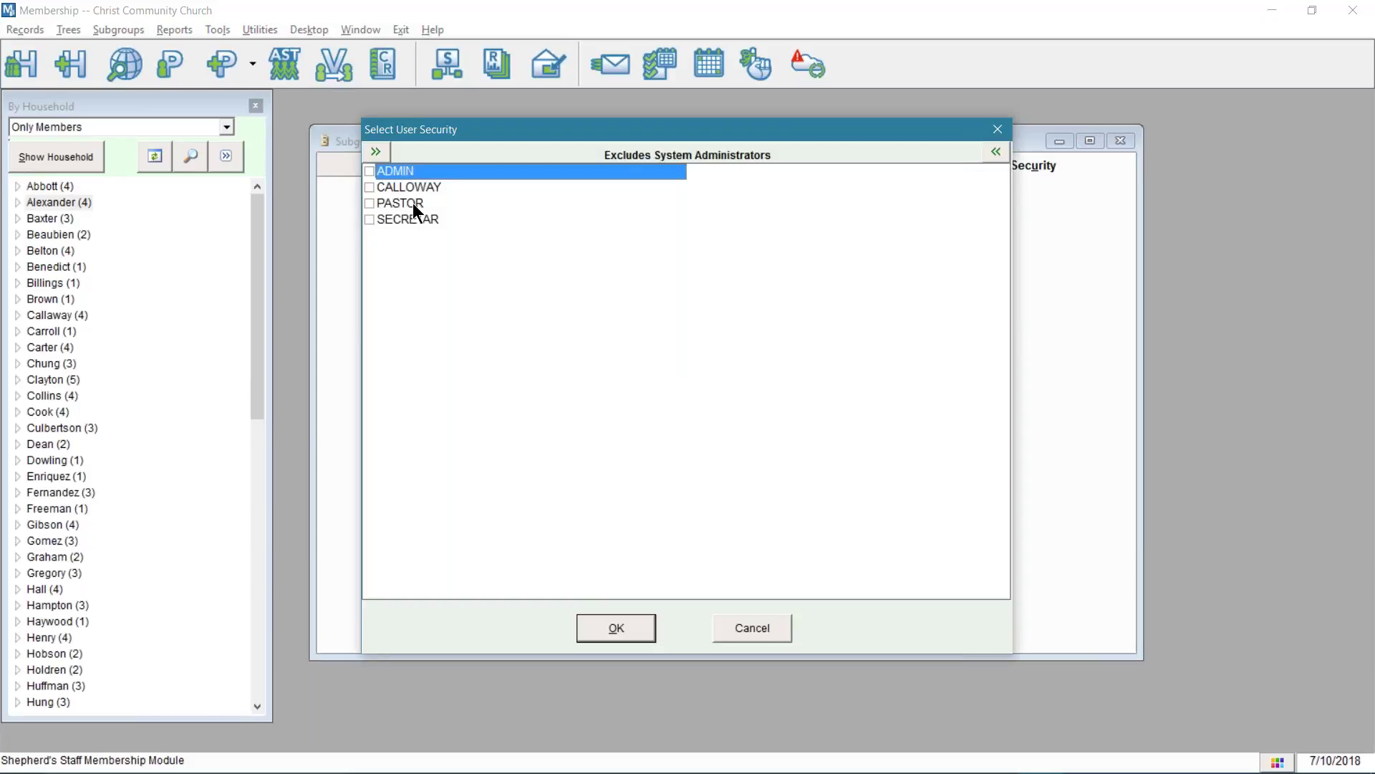
pyautogui.click(371, 203)
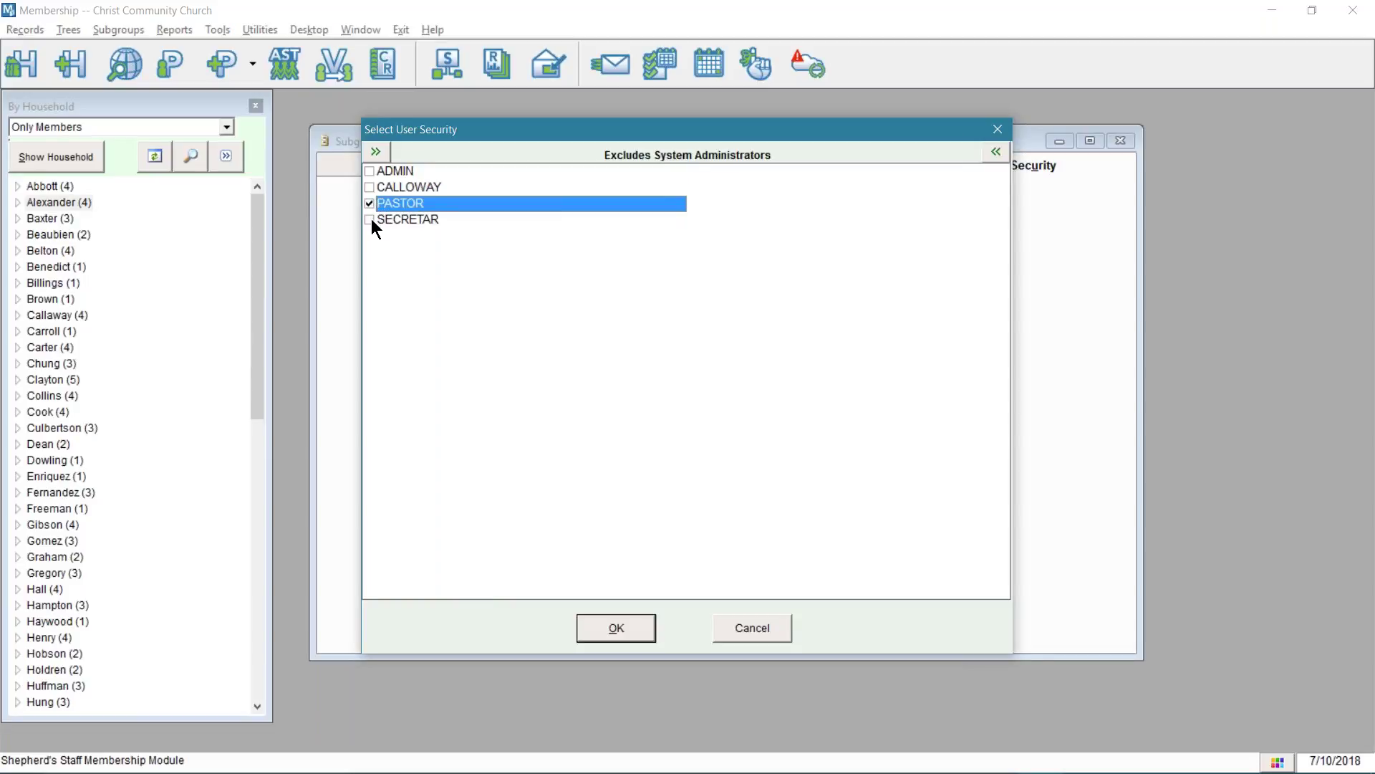
pyautogui.click(371, 219)
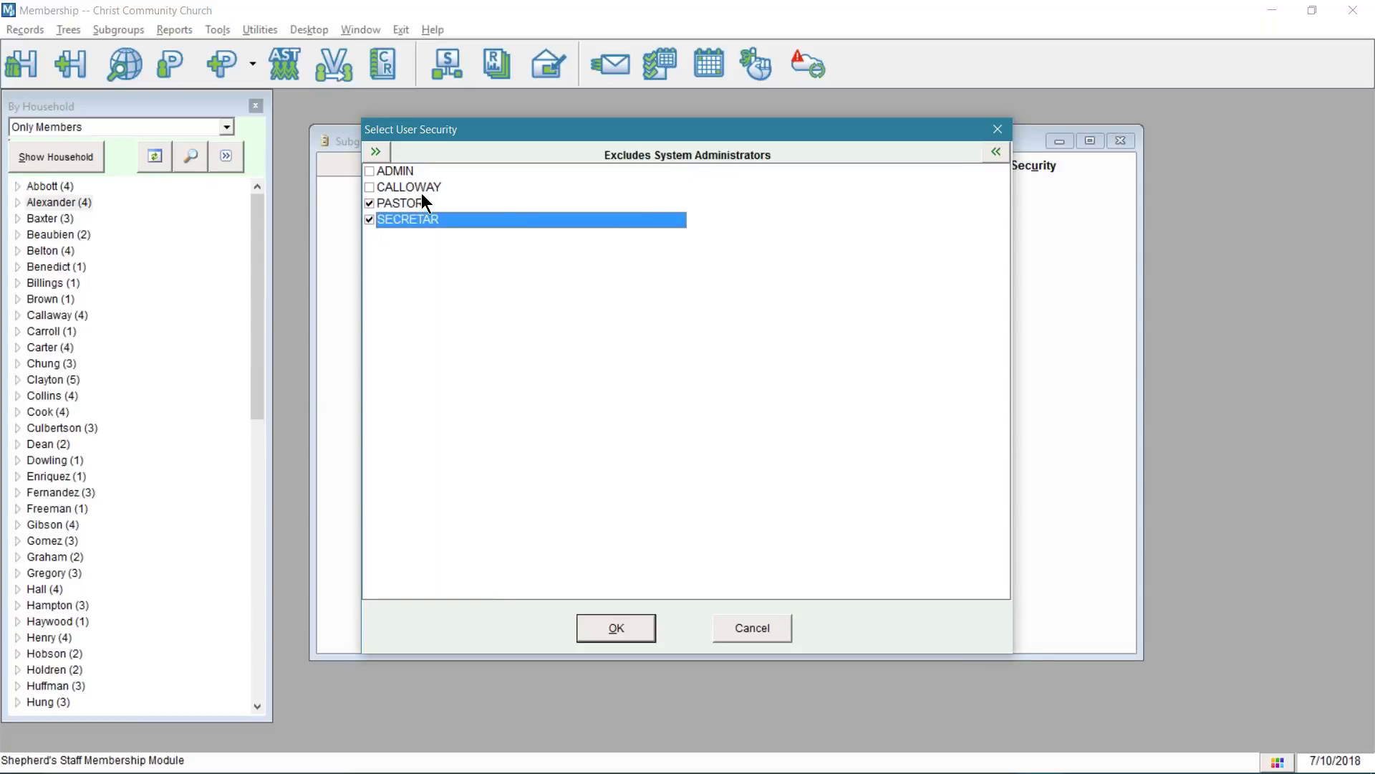
pyautogui.click(617, 628)
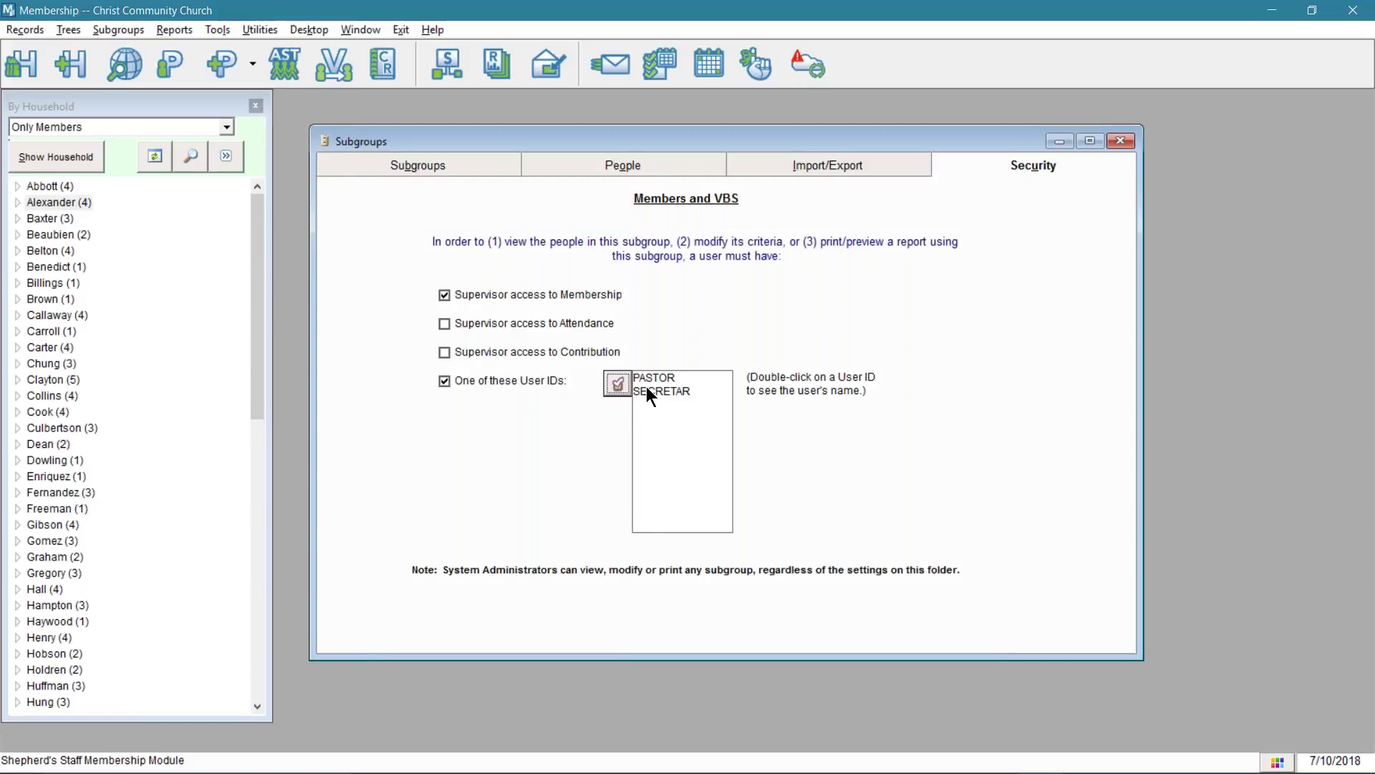
# - Remove the user ID and supervisor restrictions, then return to the Subgroups list
pyautogui.click(481, 381)
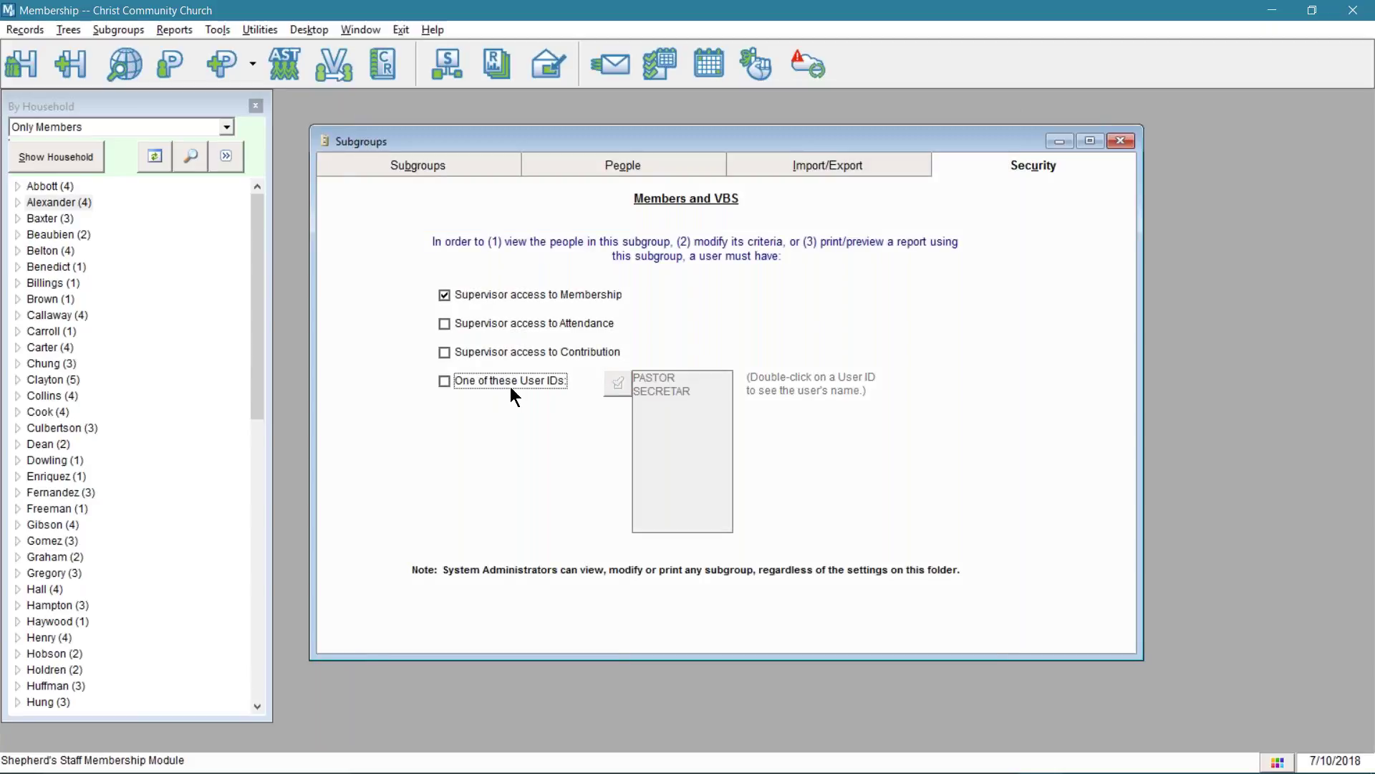
pyautogui.click(512, 294)
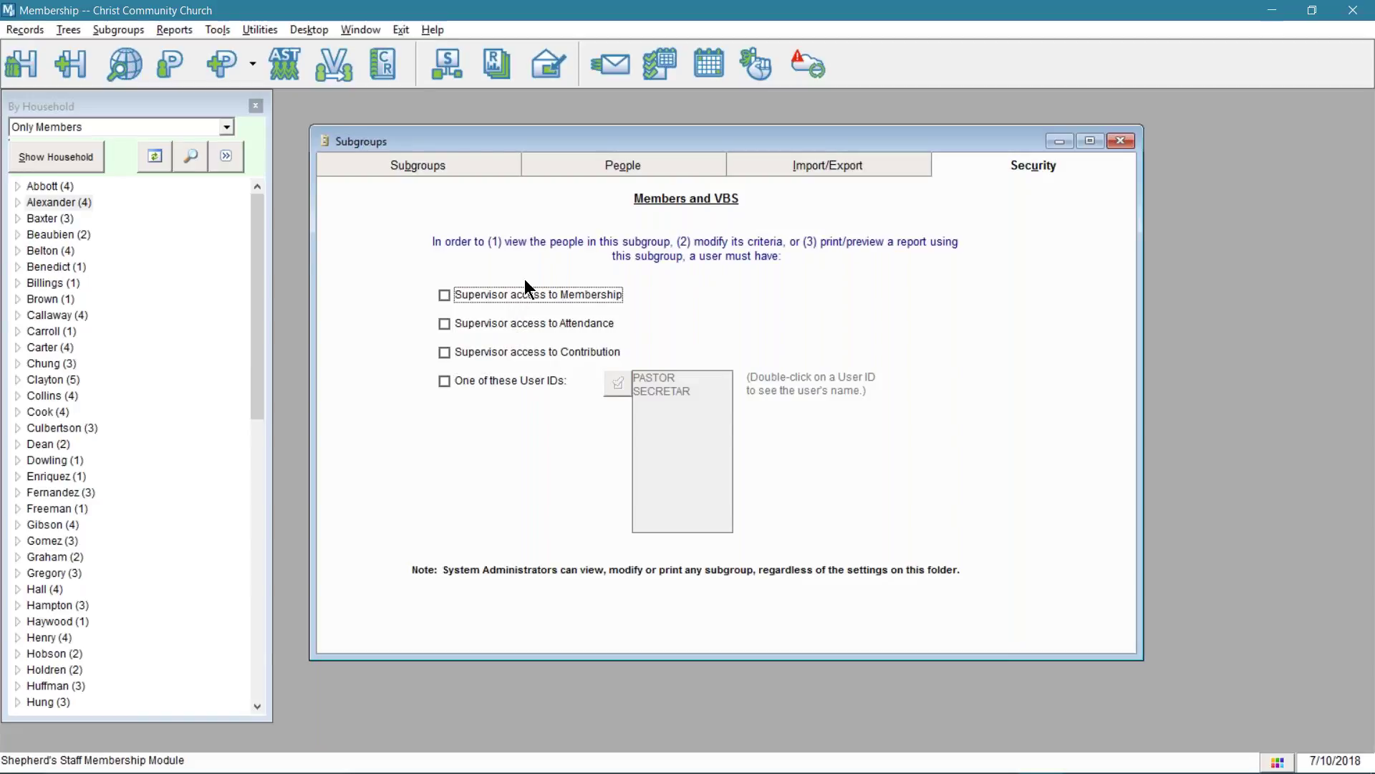
pyautogui.click(459, 159)
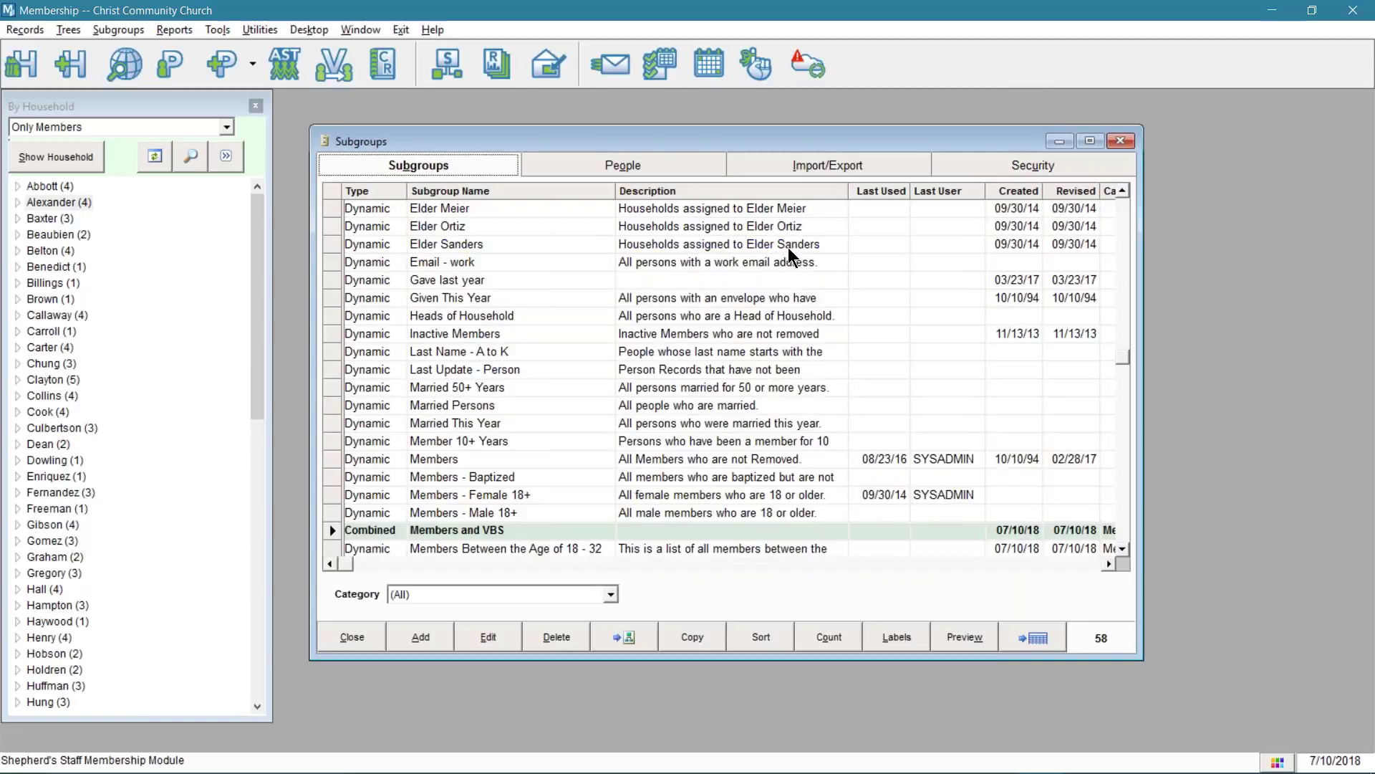
pyautogui.hotkey('alt', 'Tab')
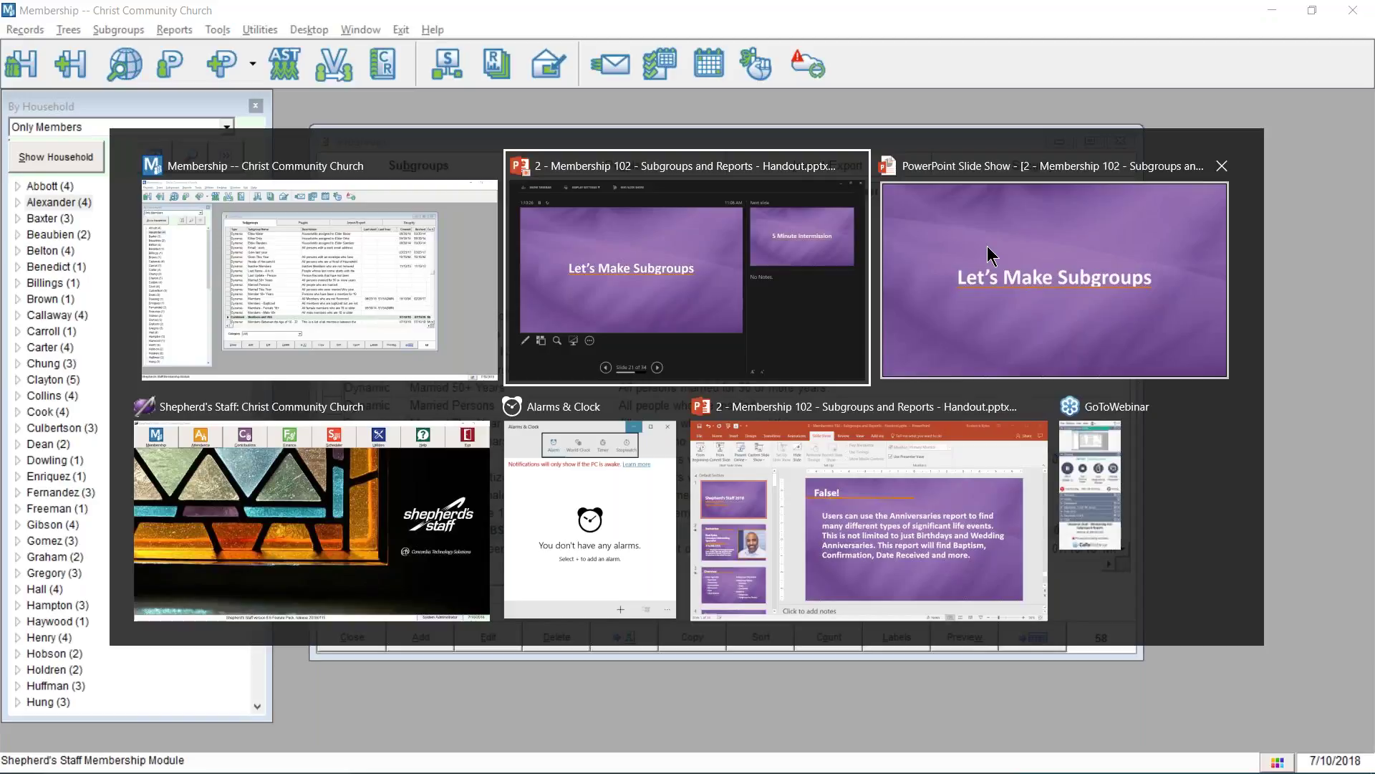
# - Advance the slide show to the 5 Minute Intermission slide, then switch to Alarms & Clock
pyautogui.click(991, 254)
pyautogui.click(987, 257)
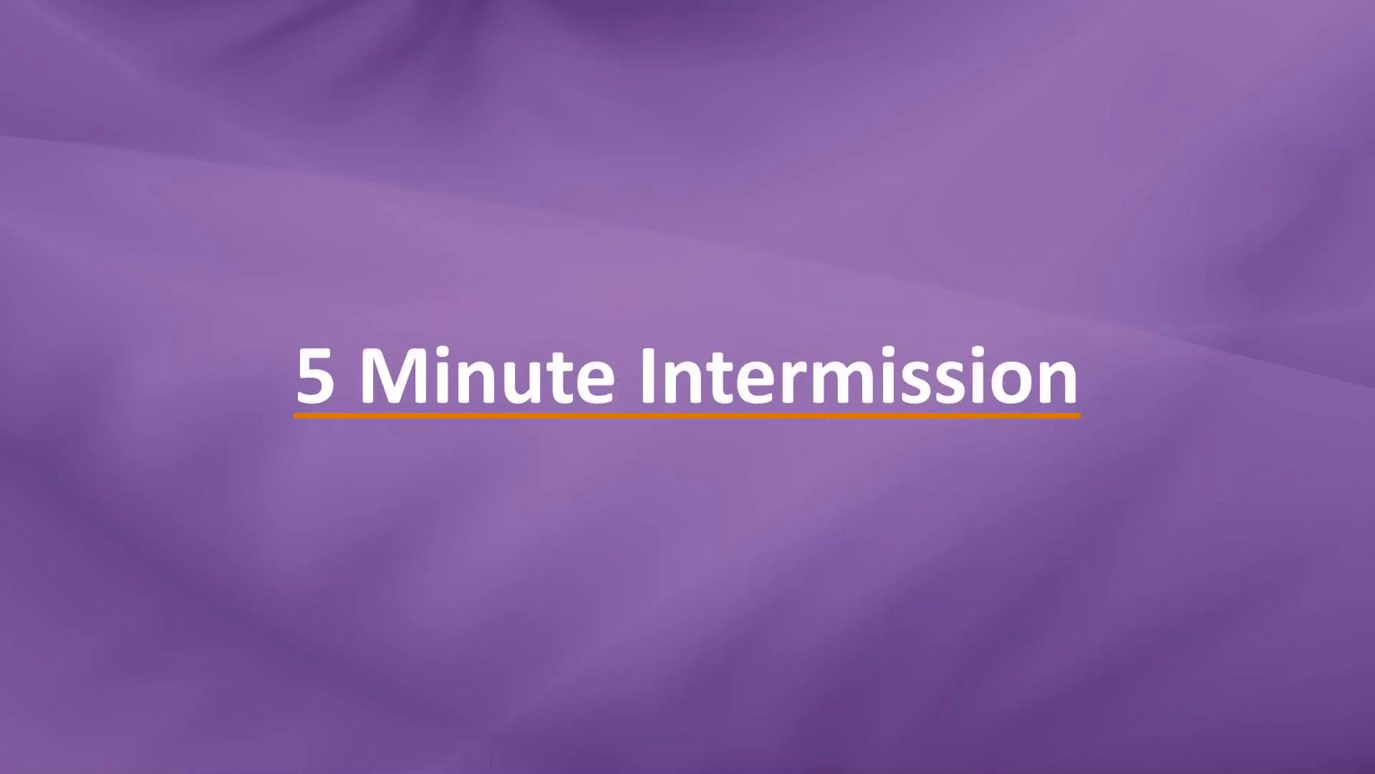
pyautogui.hotkey('alt', 'Tab')
pyautogui.press('Down')
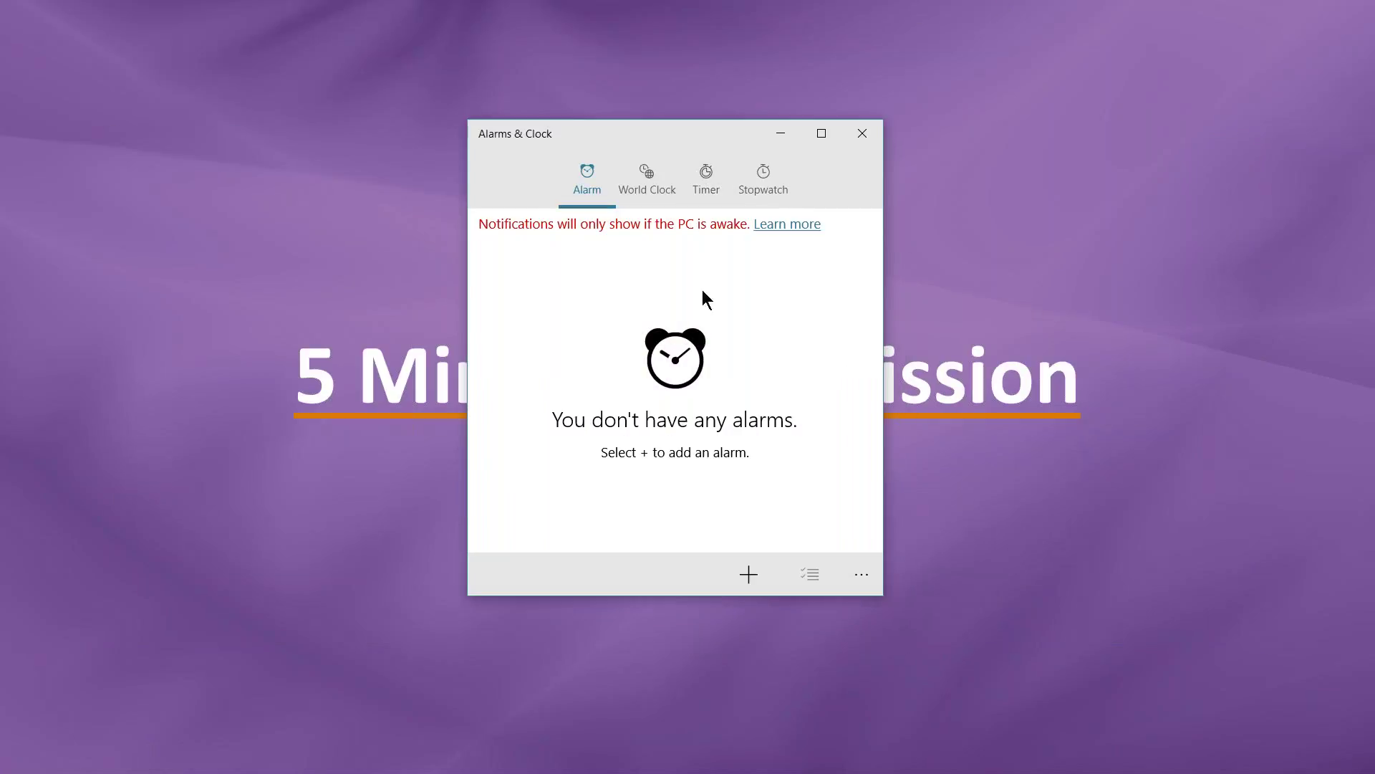
# - Reset and start the 5-minute Intermission timer, then move the clock window to the top right
pyautogui.click(716, 192)
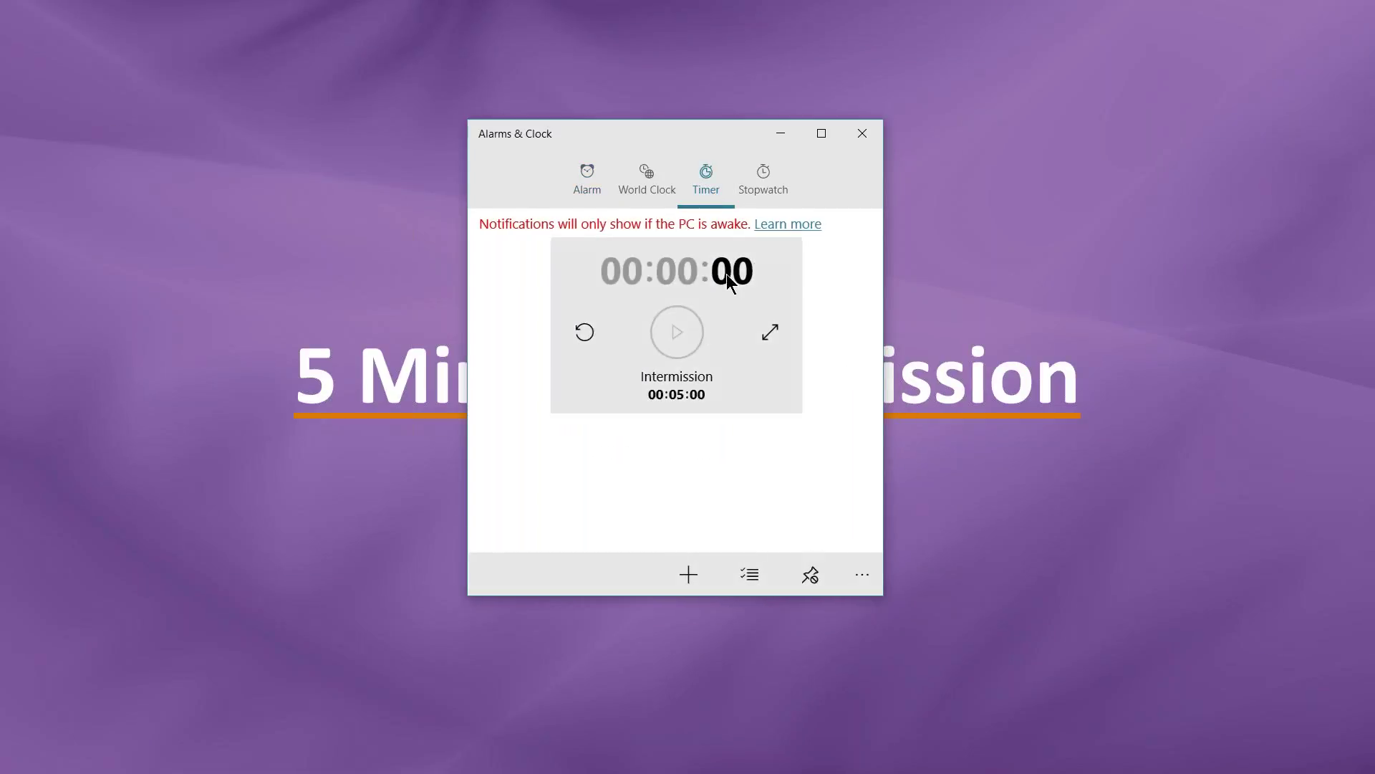
pyautogui.click(584, 332)
pyautogui.click(673, 332)
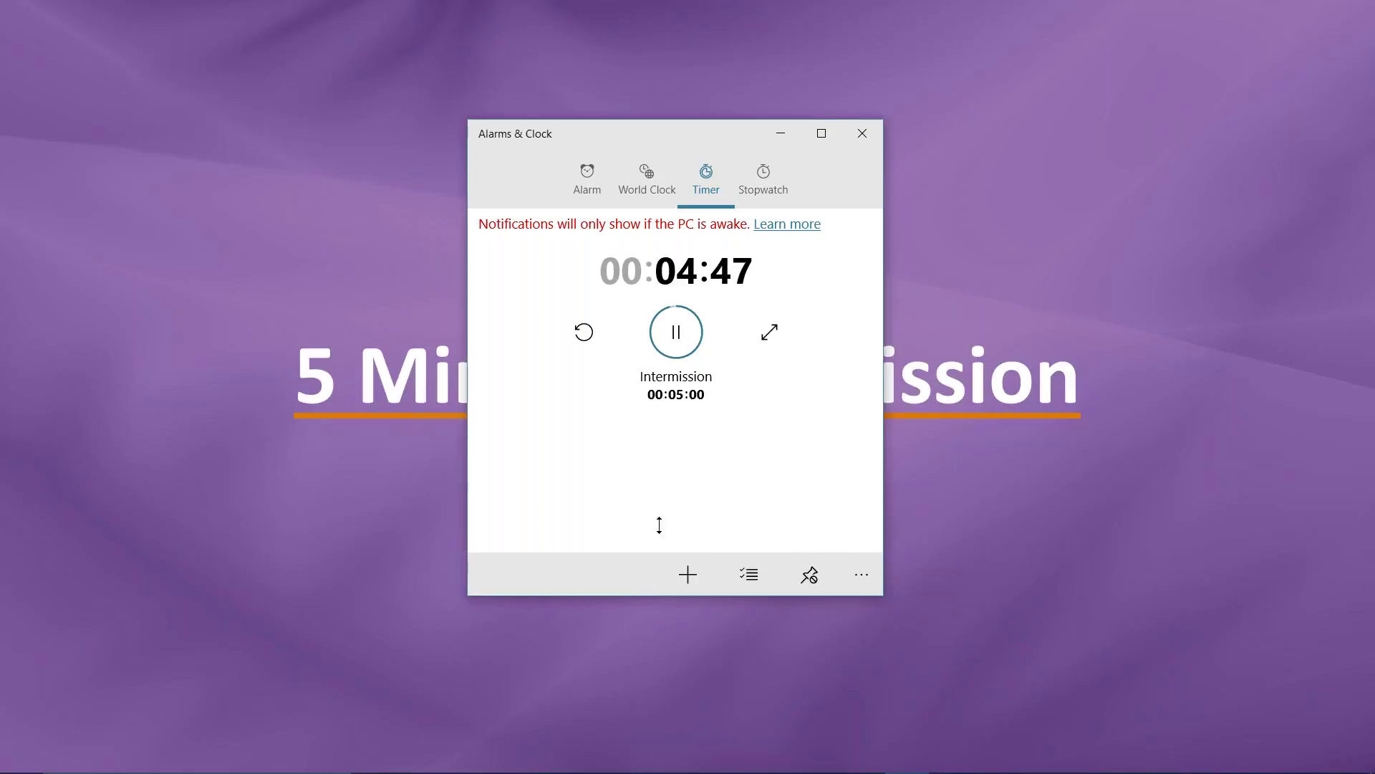
pyautogui.moveTo(707, 128); pyautogui.dragTo(728, 256)
pyautogui.moveTo(715, 259); pyautogui.dragTo(1139, 39)
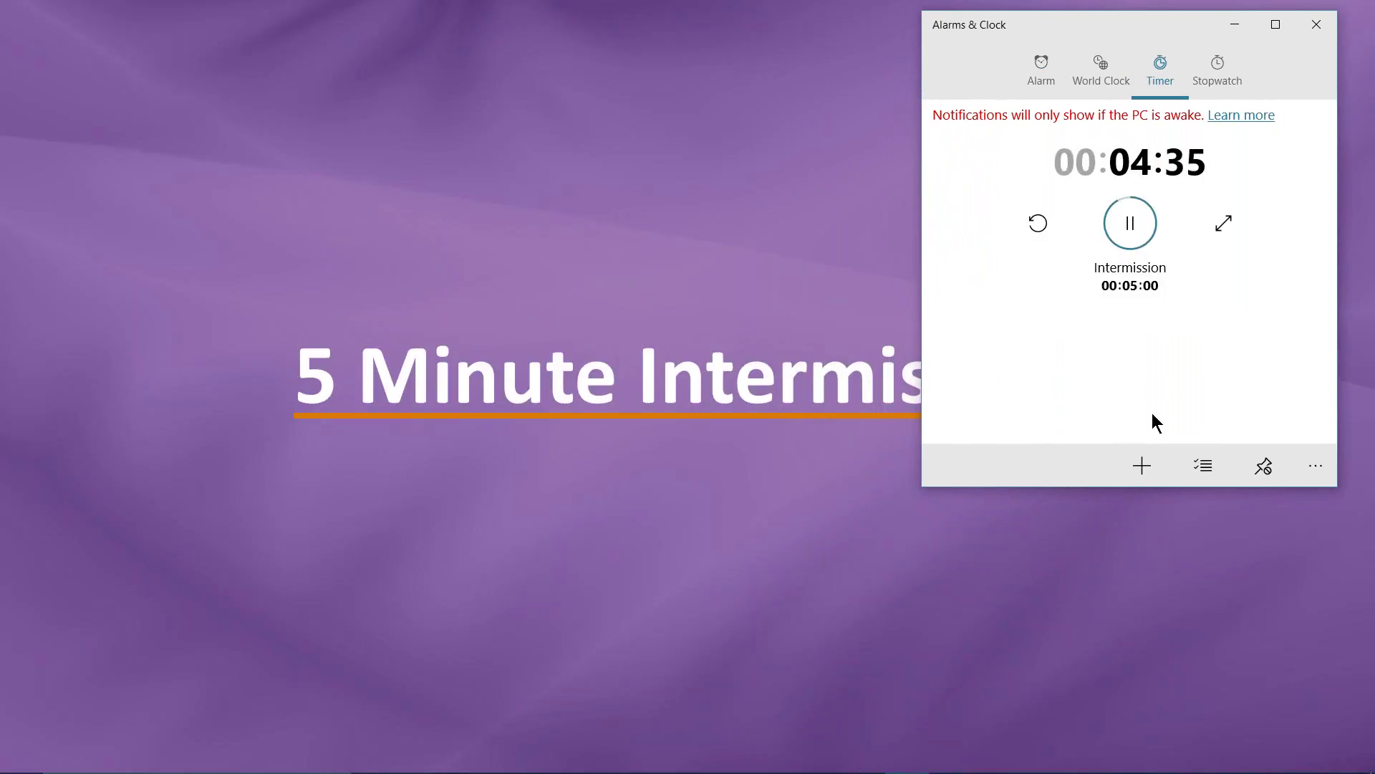
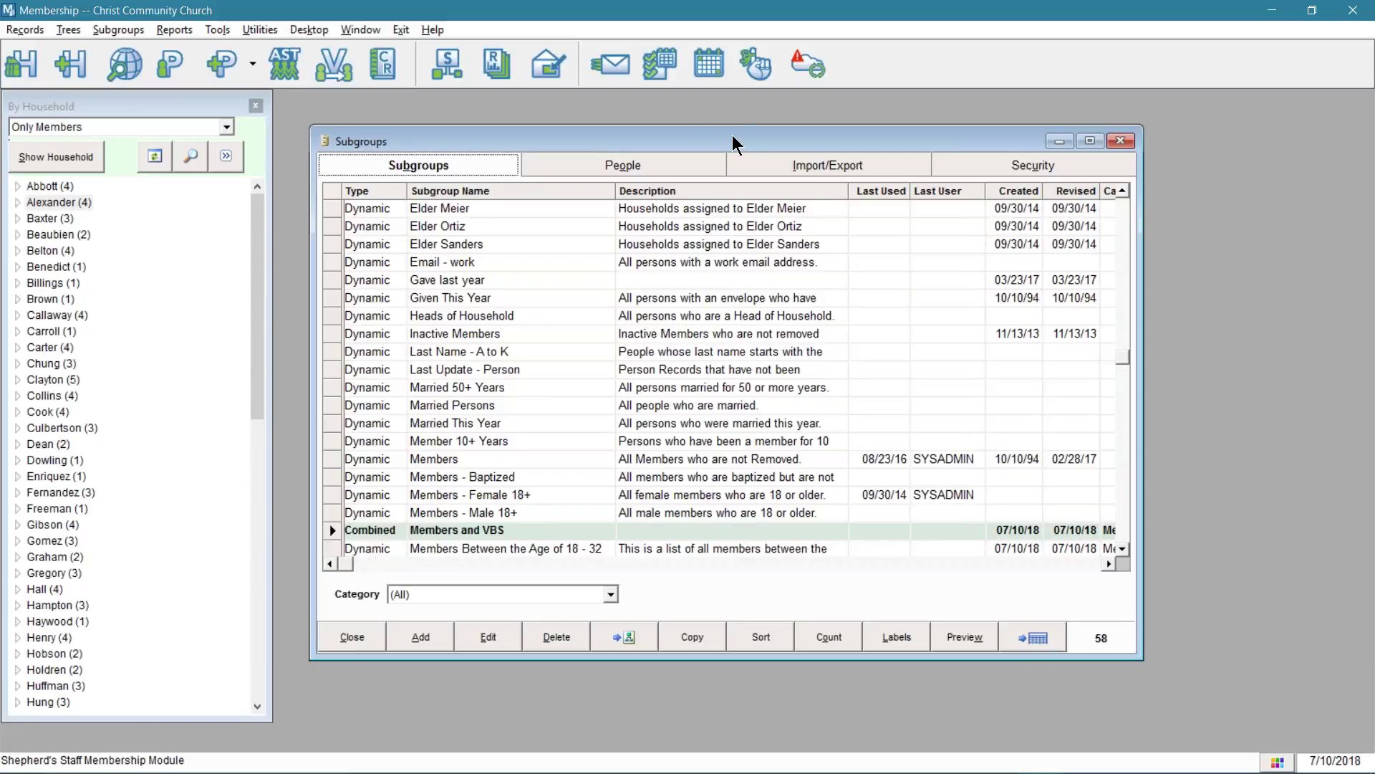
# - Nudge the Subgroups window aside and close it, leaving only the household list
pyautogui.moveTo(749, 136); pyautogui.dragTo(757, 139)
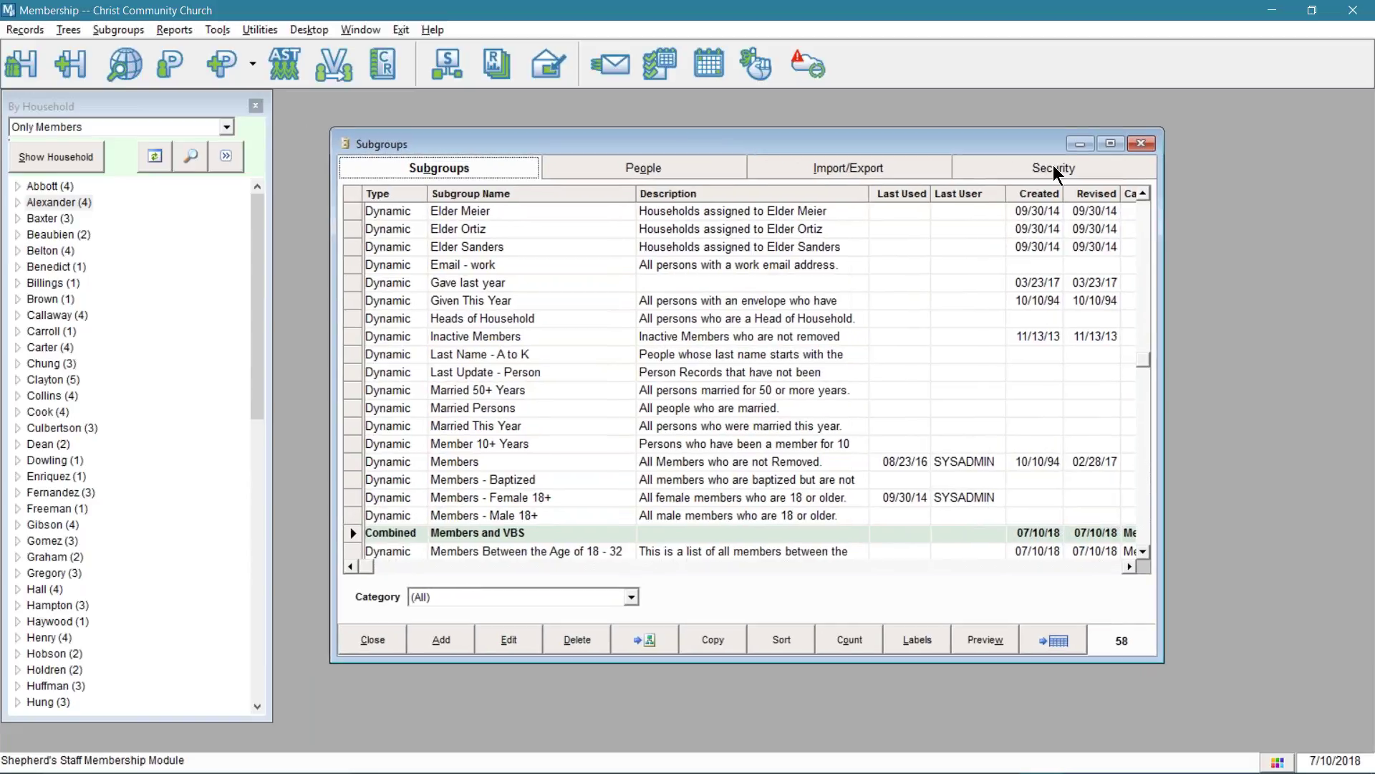
pyautogui.click(1136, 146)
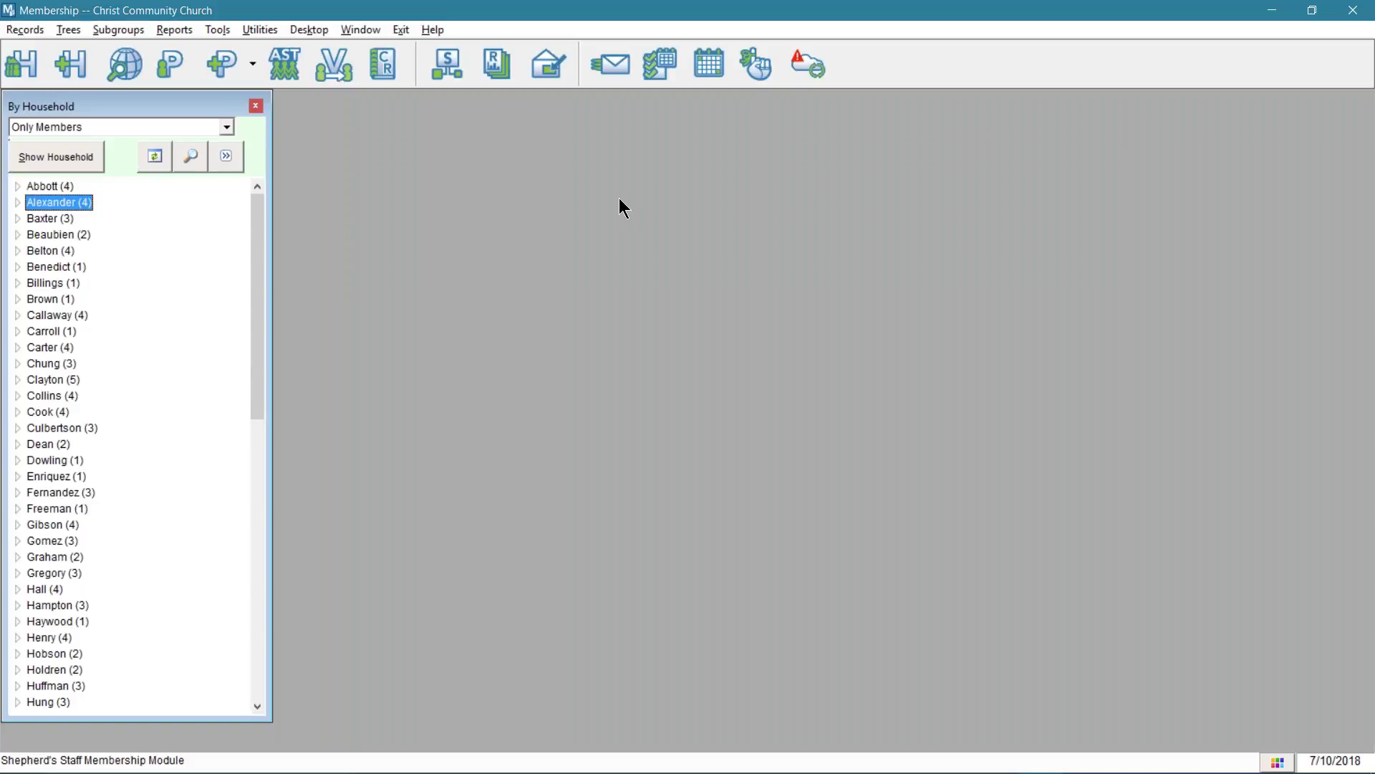
# - Open the Church Directory report from Membership Reports and bring its settings window to the front
pyautogui.click(183, 28)
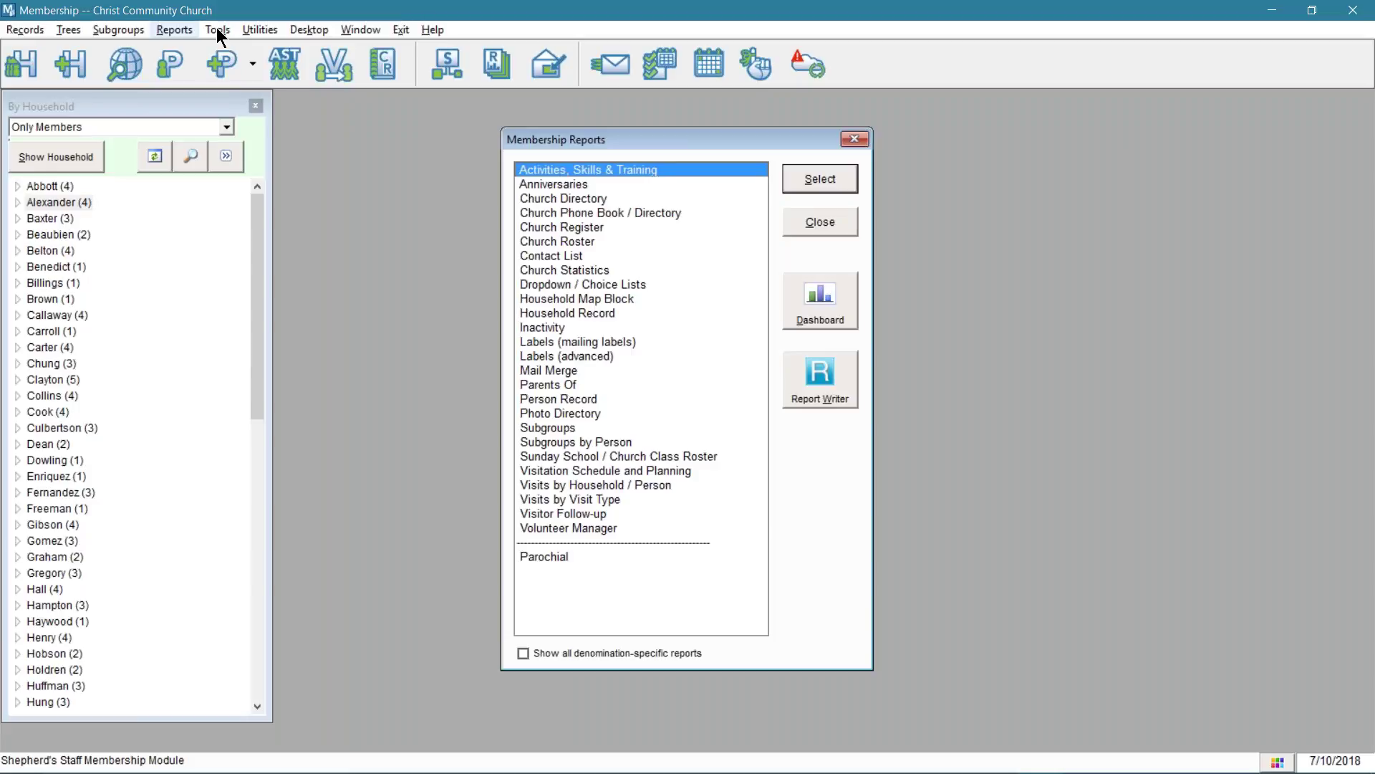
pyautogui.click(543, 200)
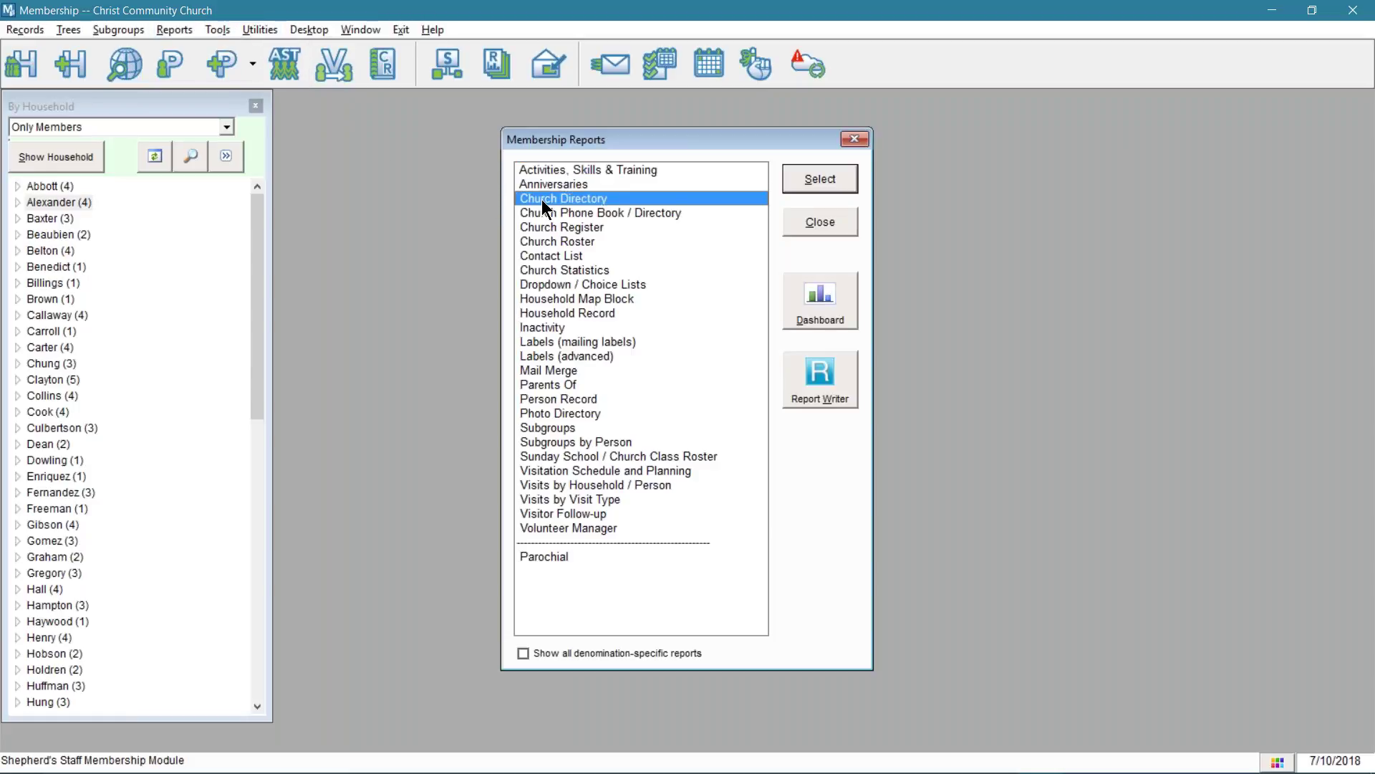
pyautogui.doubleClick(542, 199)
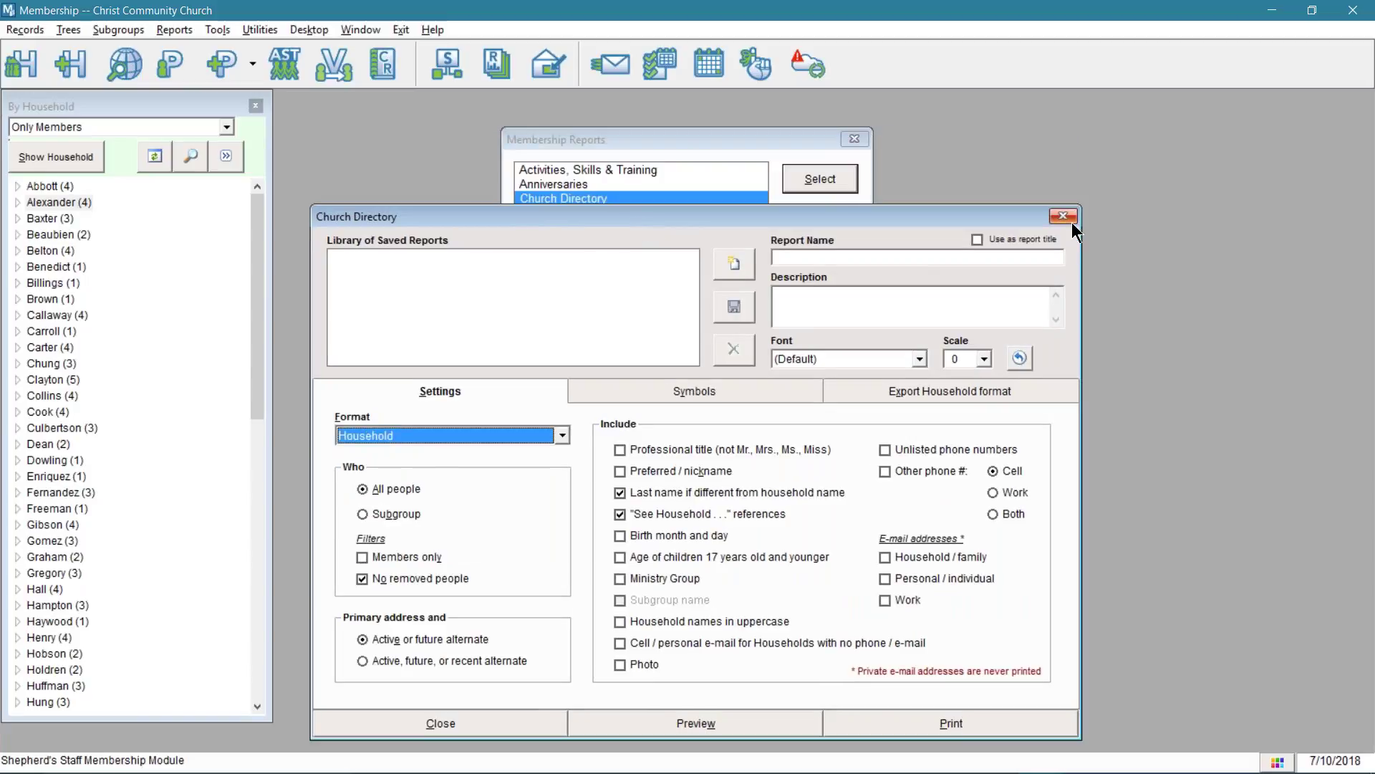
pyautogui.click(1064, 217)
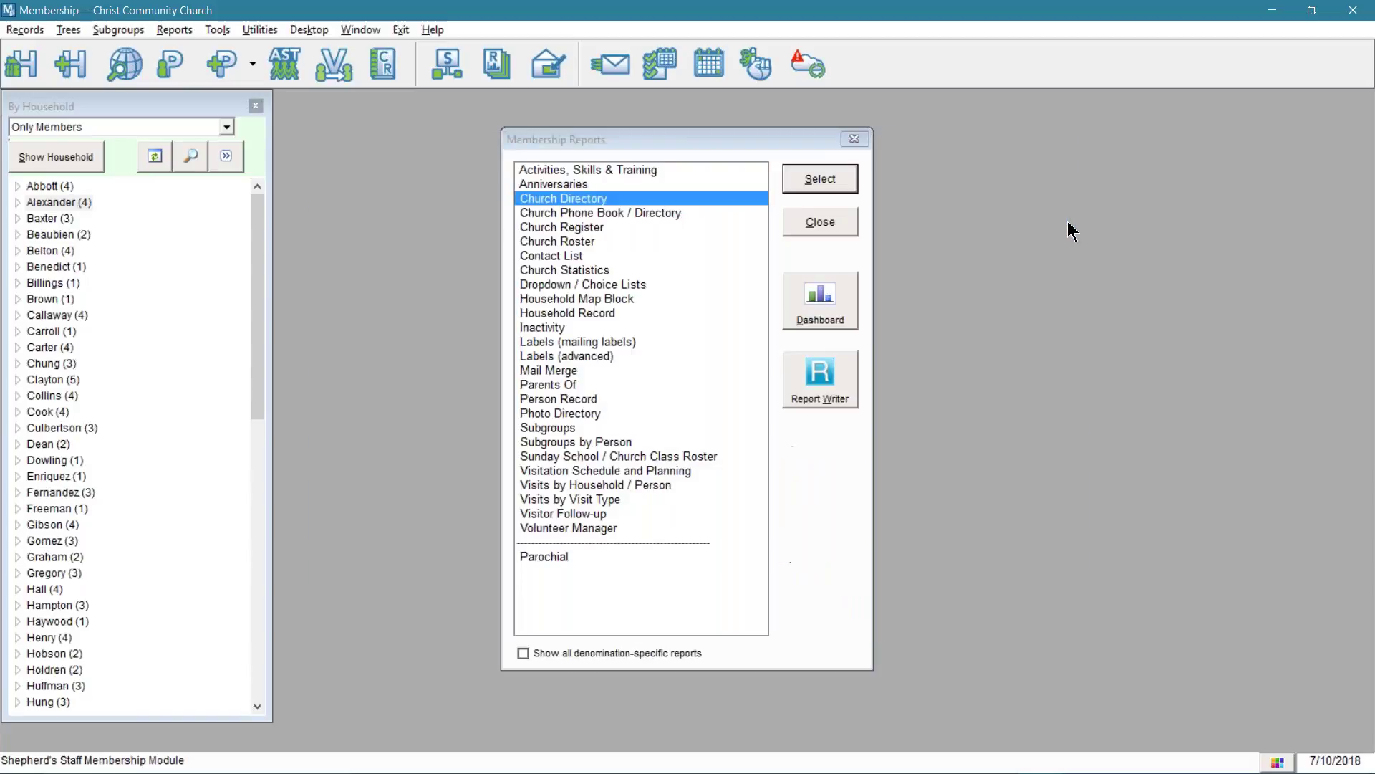
pyautogui.doubleClick(555, 198)
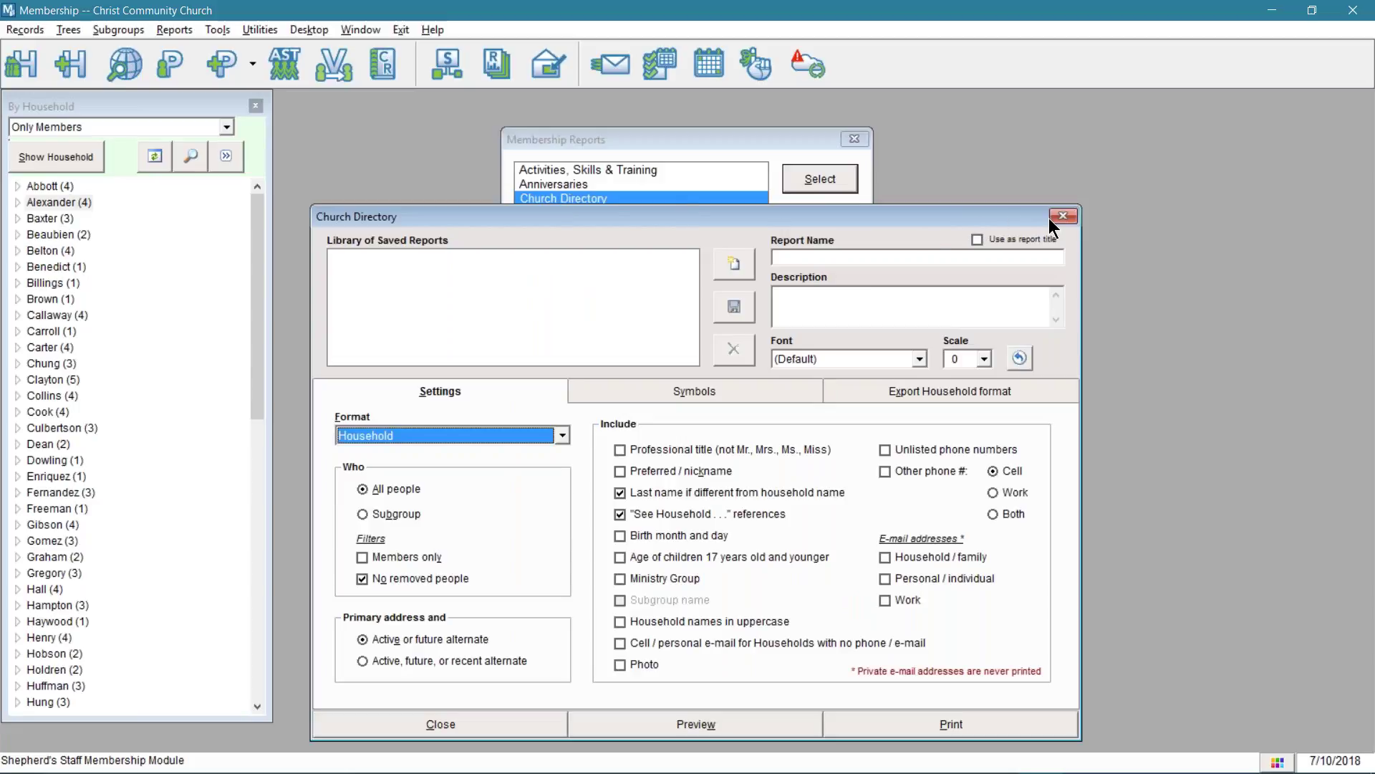
pyautogui.click(1065, 216)
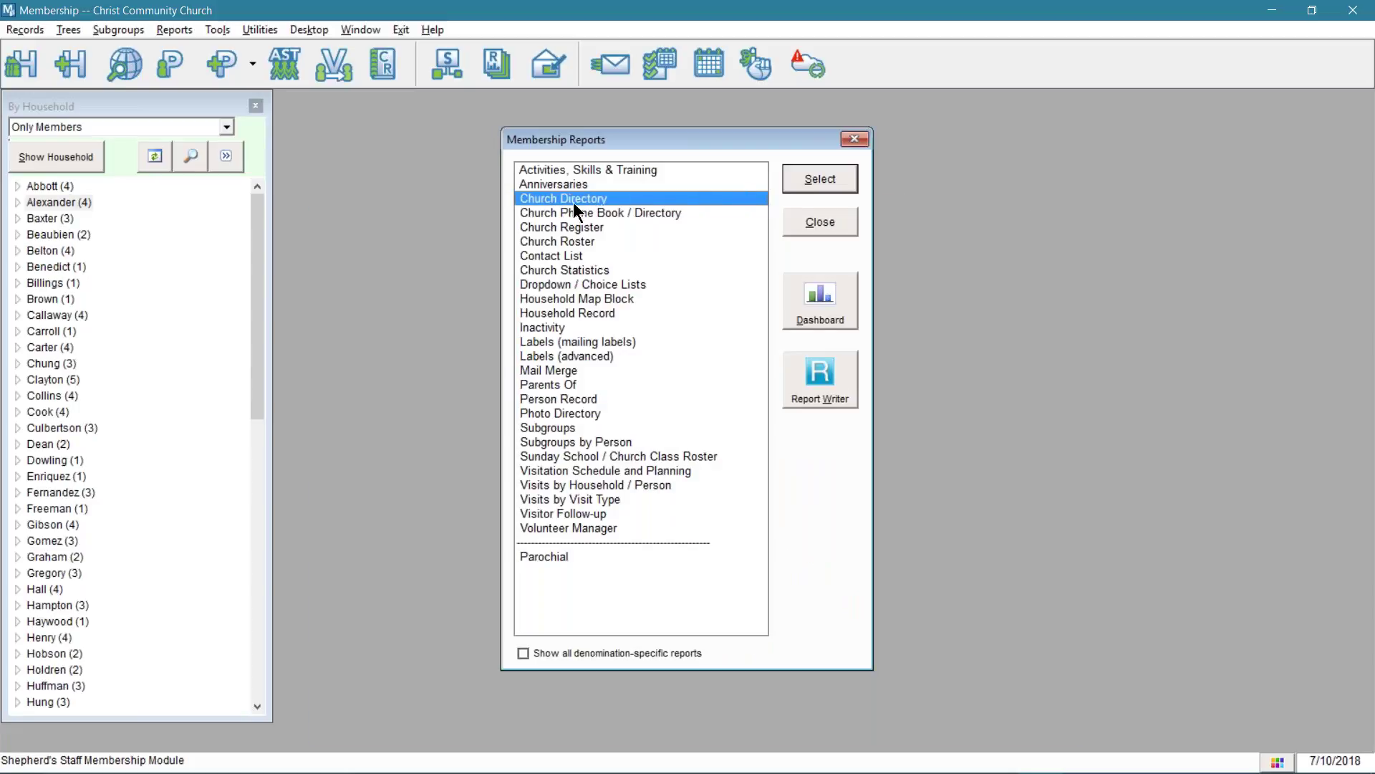
pyautogui.click(817, 184)
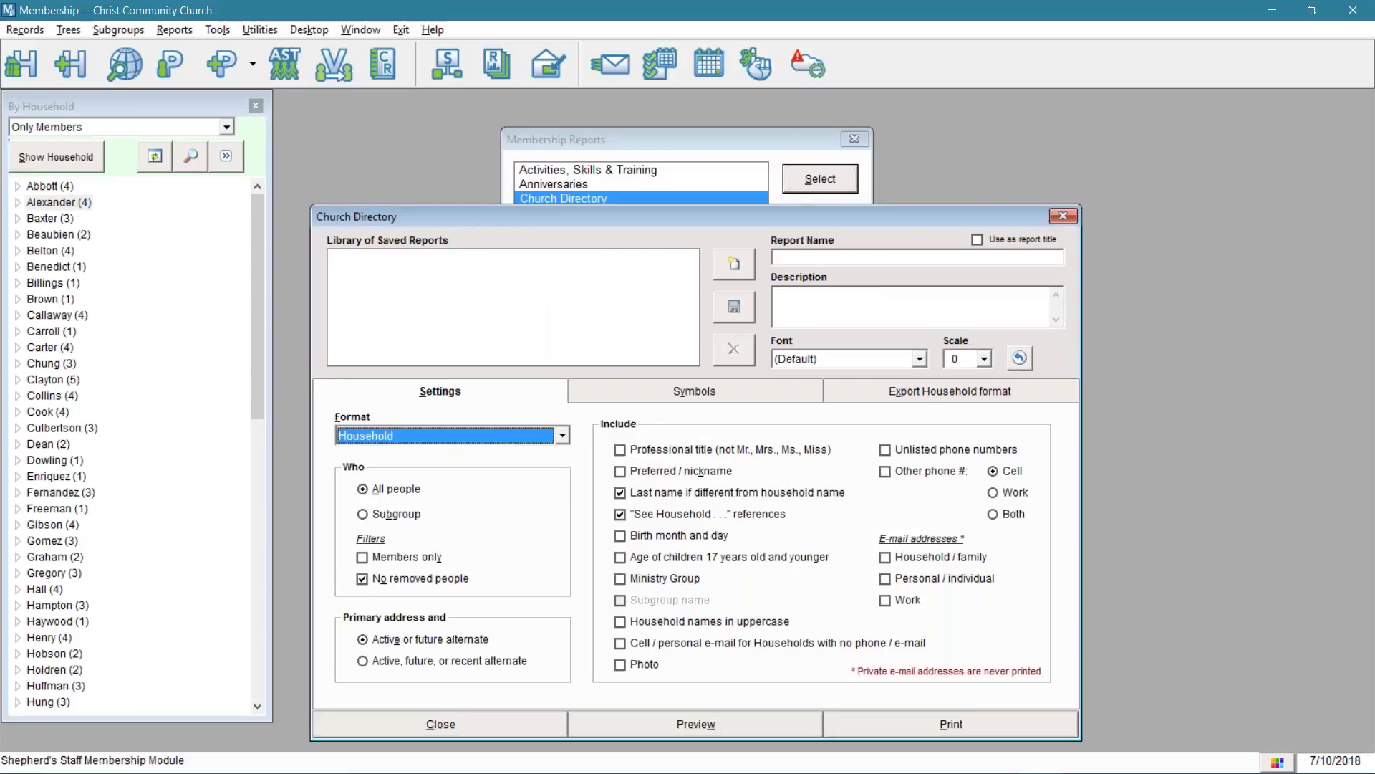
pyautogui.click(501, 73)
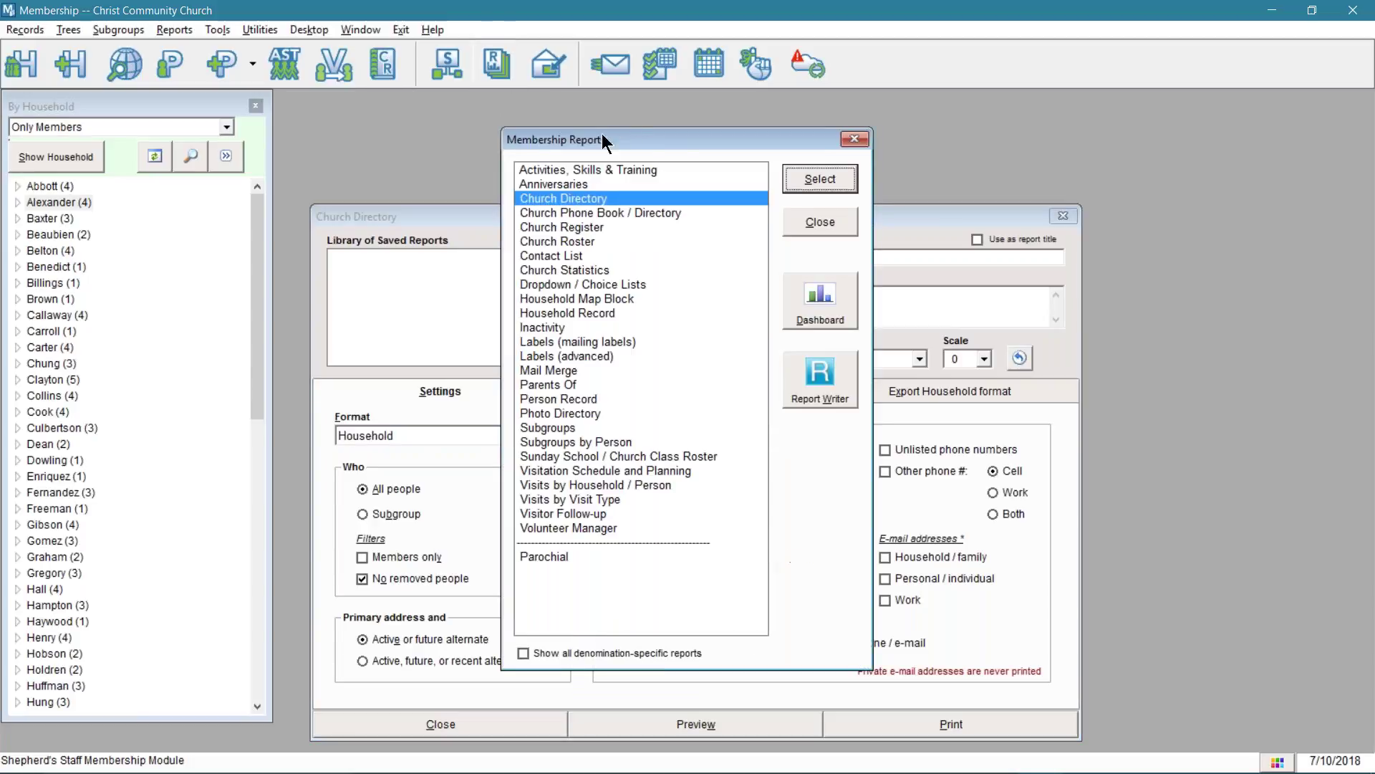
pyautogui.doubleClick(604, 198)
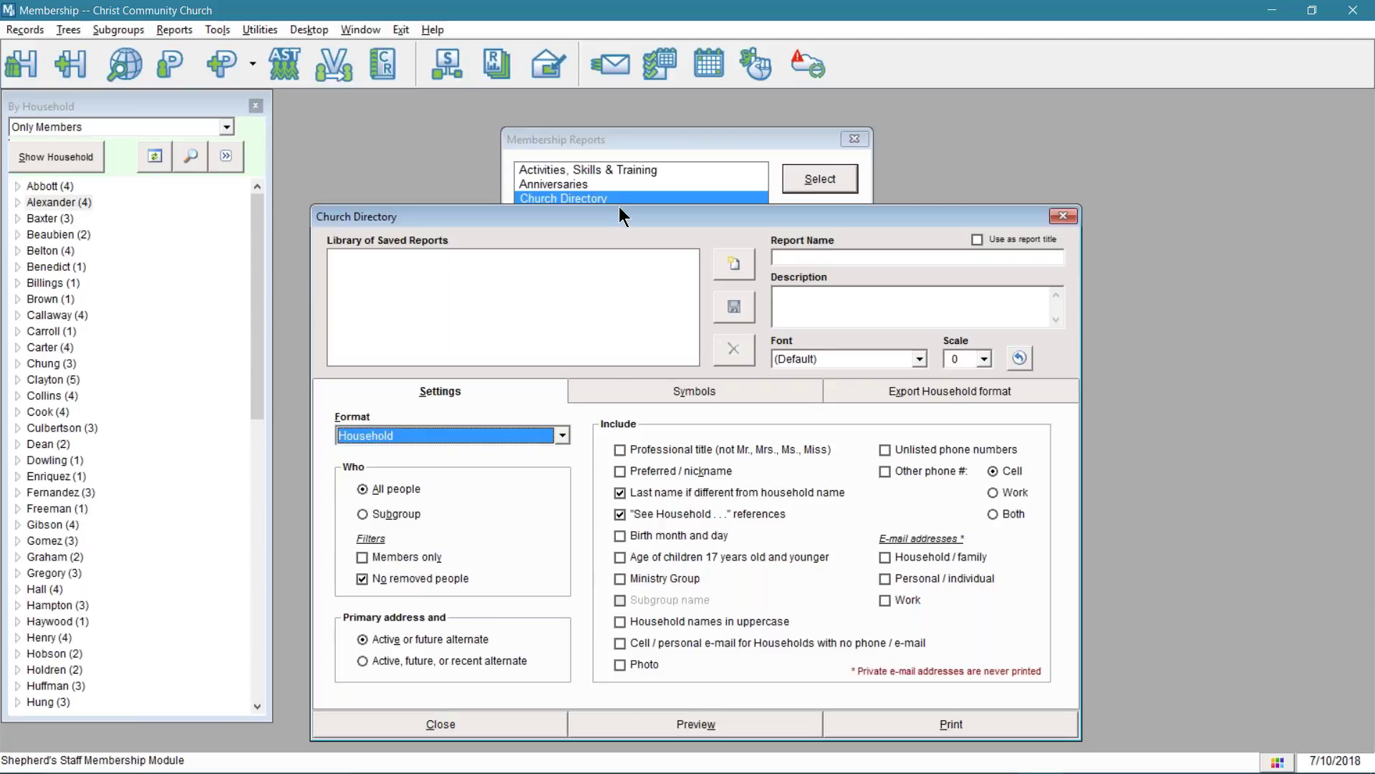
# - Move the Church Directory settings window higher and place the cursor in the Report Name field
pyautogui.moveTo(632, 216); pyautogui.dragTo(609, 153)
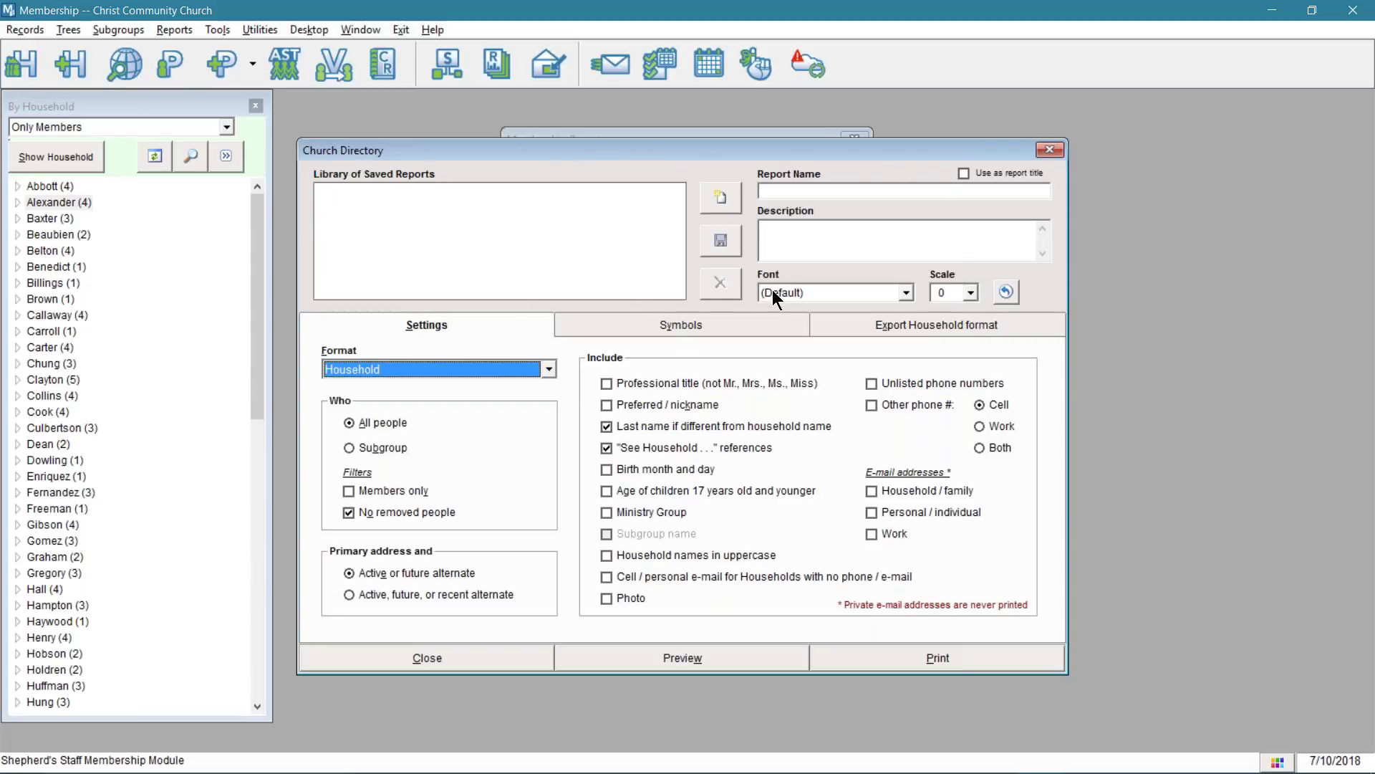
pyautogui.click(774, 190)
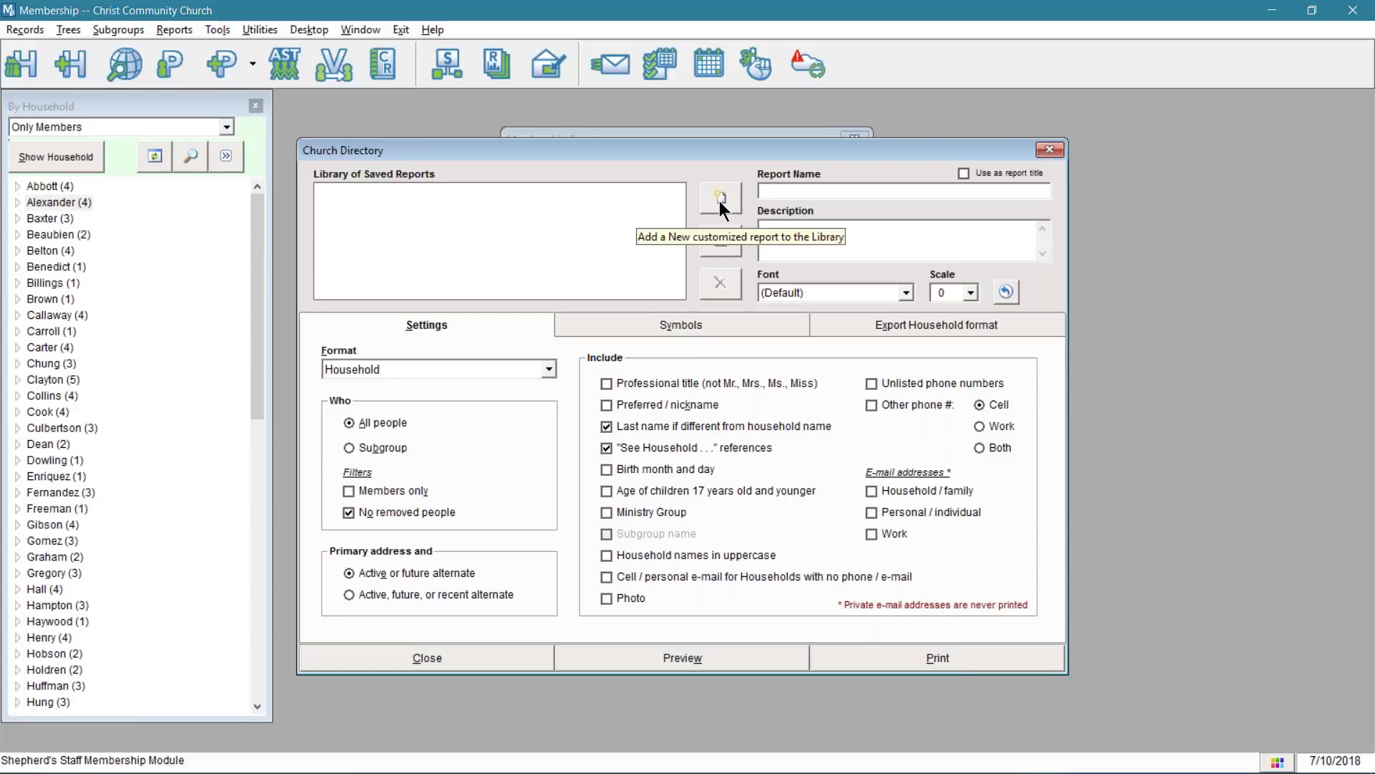
# - Save a new report 'Photo Directory' described 'Membership Photo directory 2018', scale left at 0
pyautogui.click(726, 202)
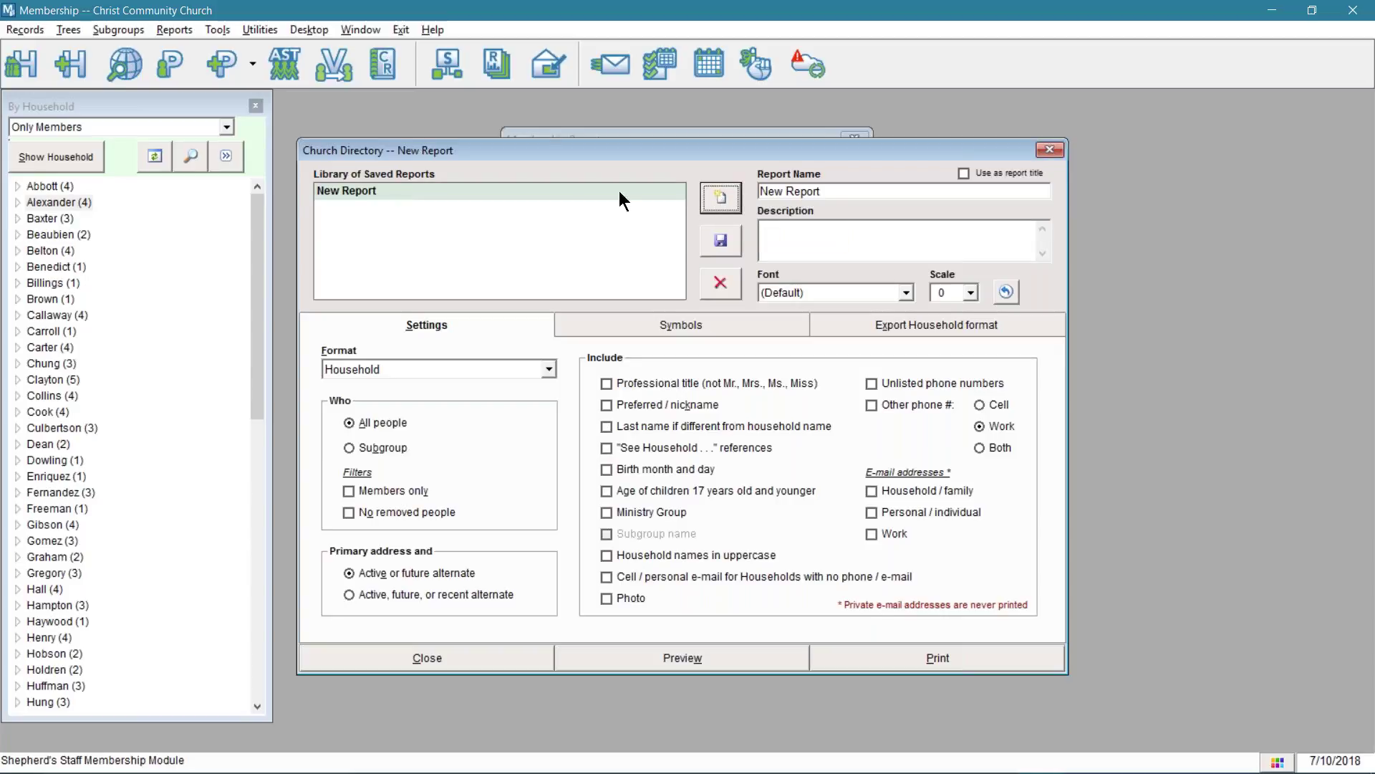
pyautogui.click(838, 190)
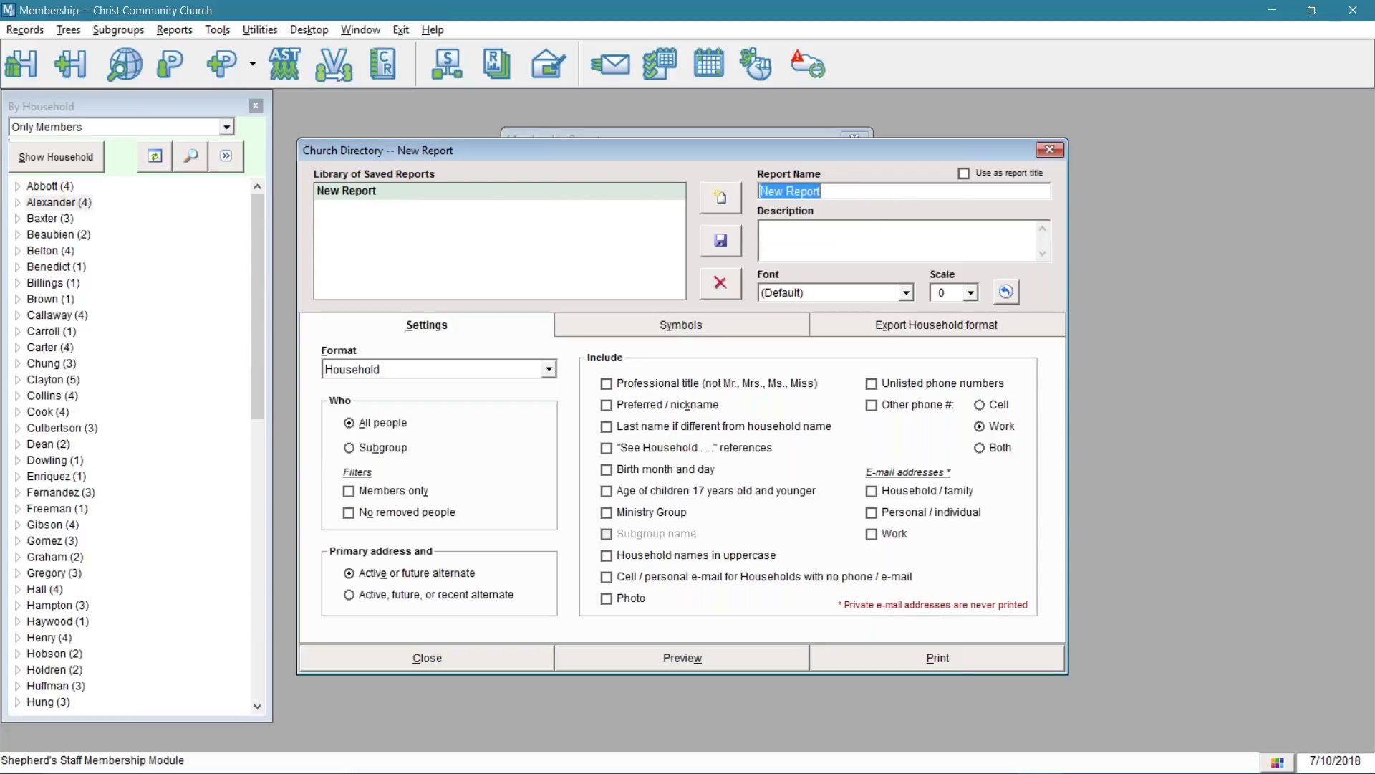
pyautogui.write('Photo')
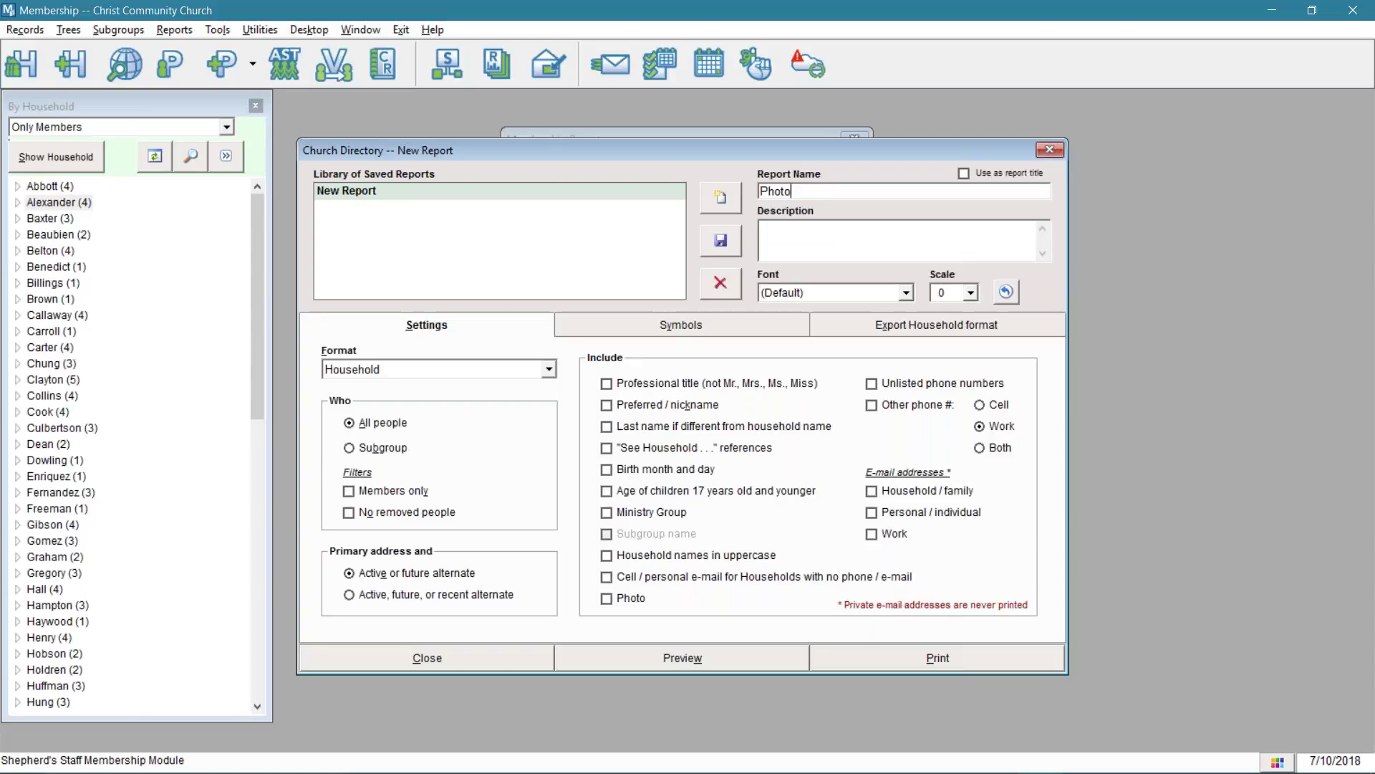
pyautogui.write(' Directory')
pyautogui.click(828, 231)
pyautogui.write('Memb')
pyautogui.write('ship Photo directo')
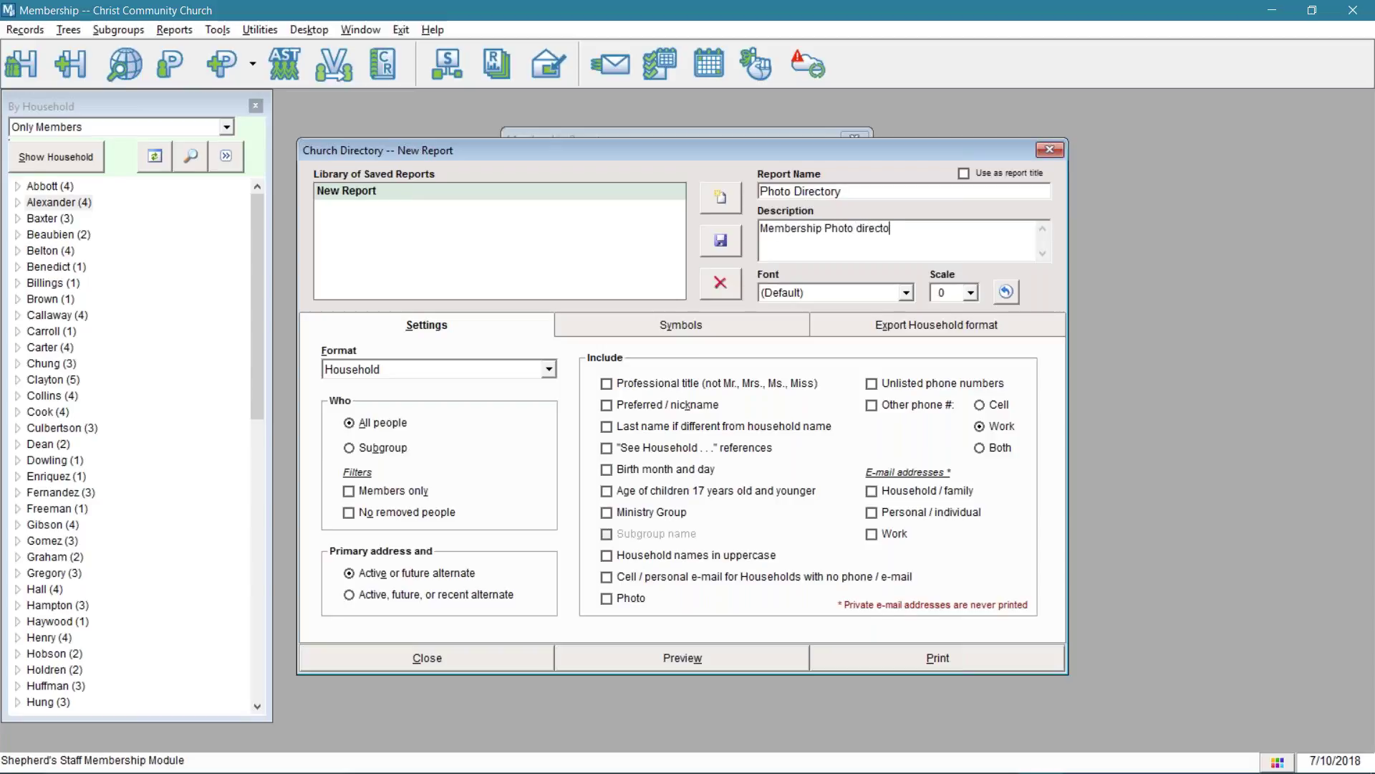
pyautogui.write('ry 2018')
pyautogui.click(905, 293)
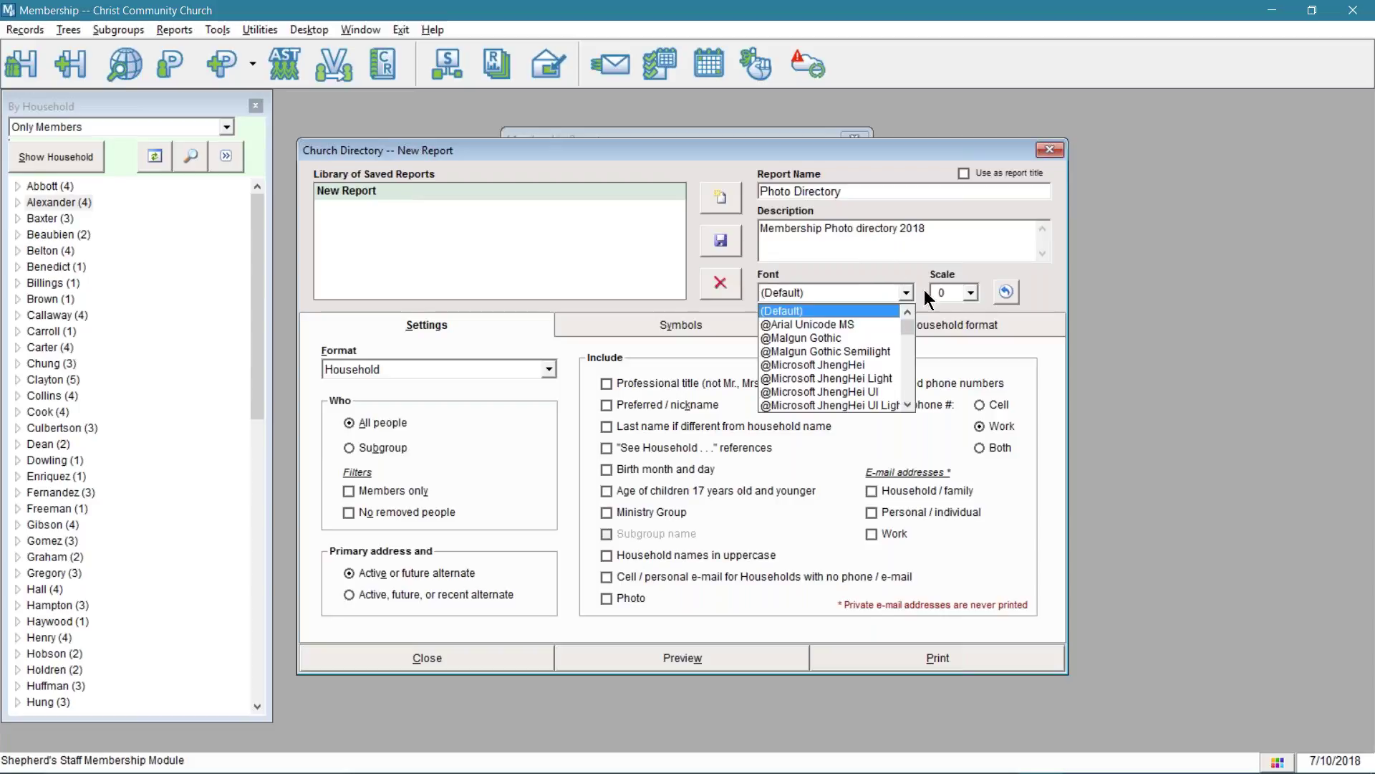
pyautogui.click(976, 290)
pyautogui.click(976, 290)
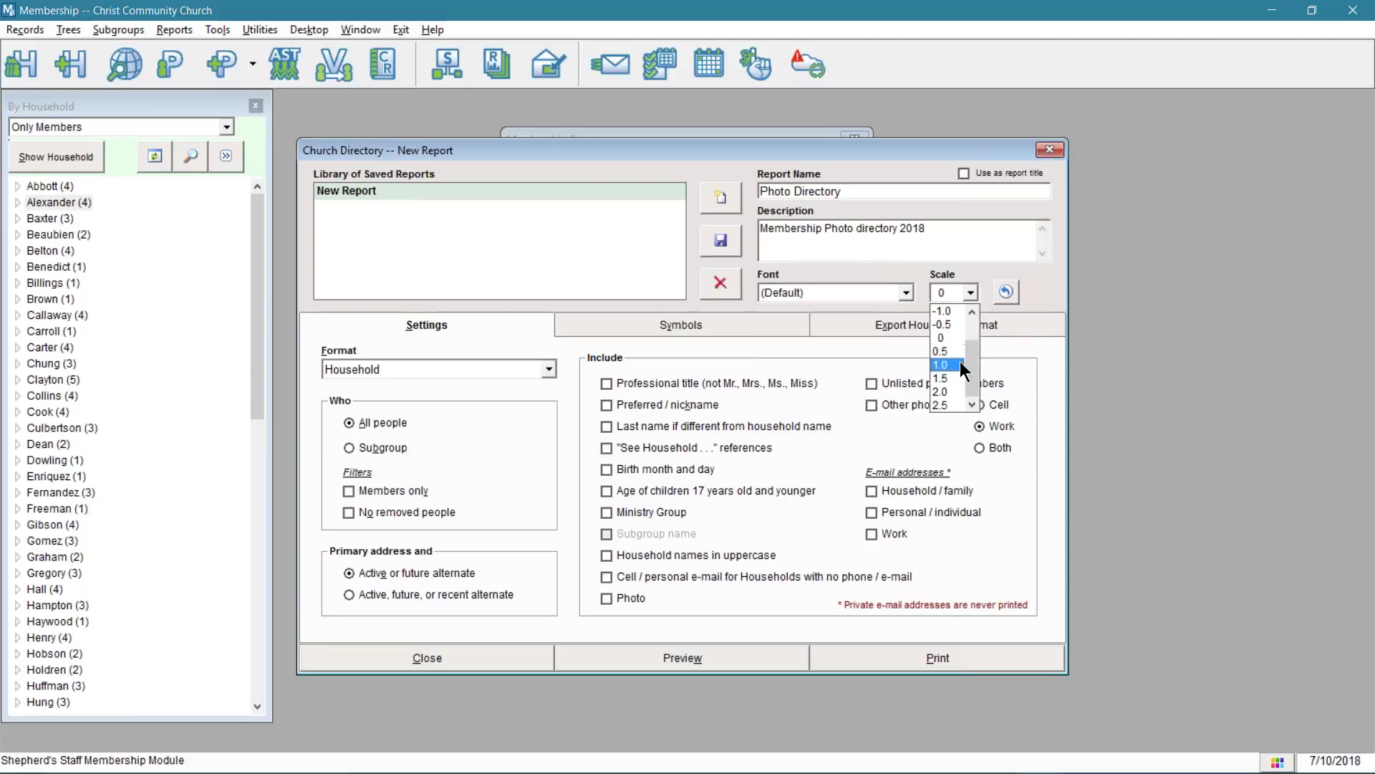
pyautogui.click(953, 337)
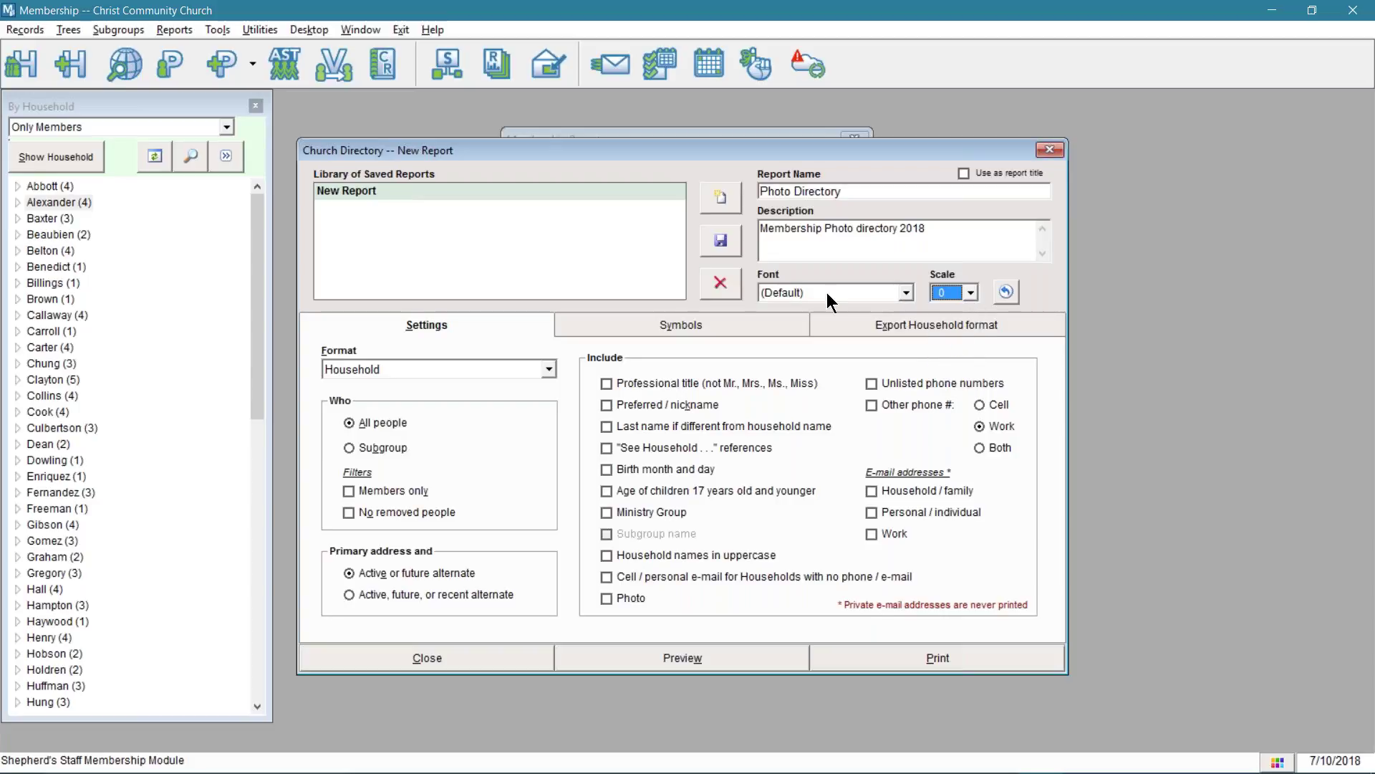
pyautogui.click(732, 245)
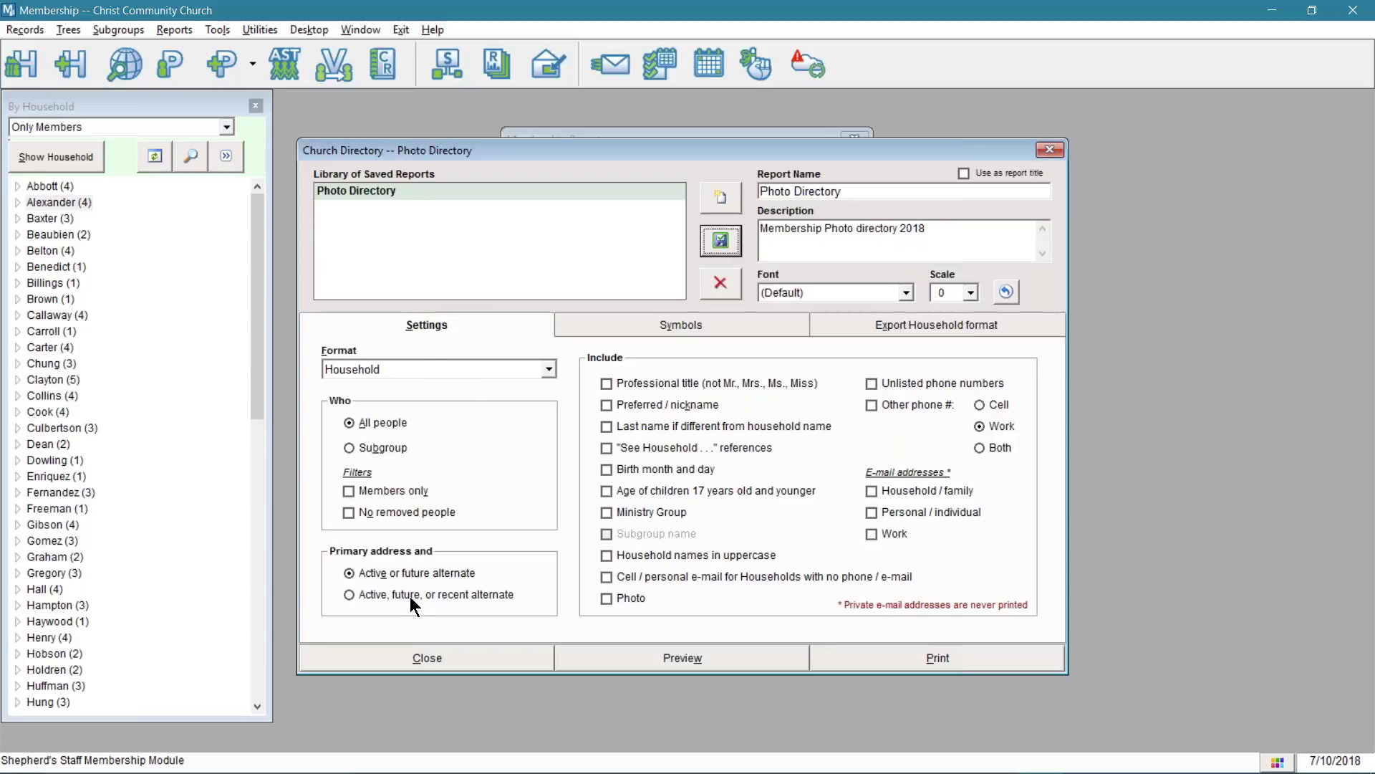
# - Try the Household - 1 column, style A format, then settle the Format back on Household
pyautogui.click(724, 247)
pyautogui.click(544, 368)
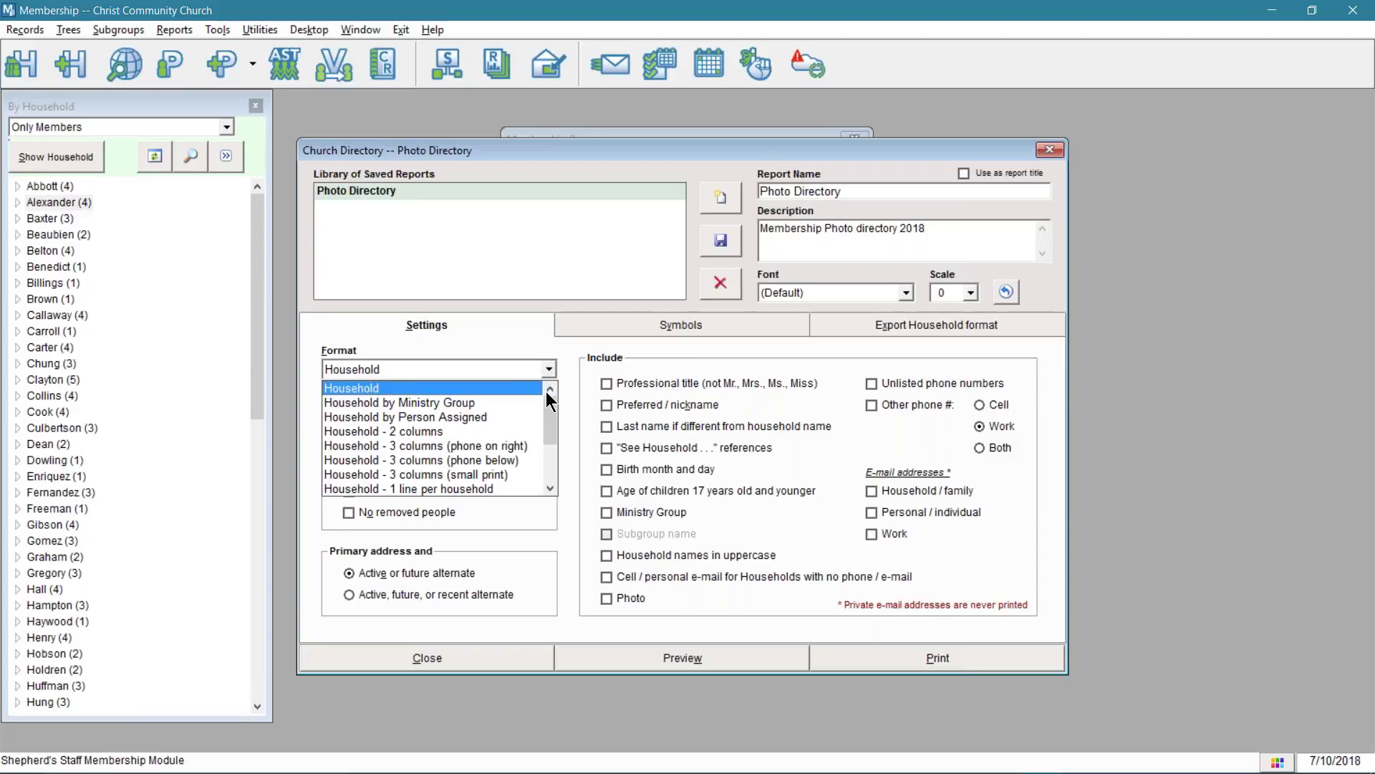
pyautogui.moveTo(552, 406); pyautogui.dragTo(558, 450)
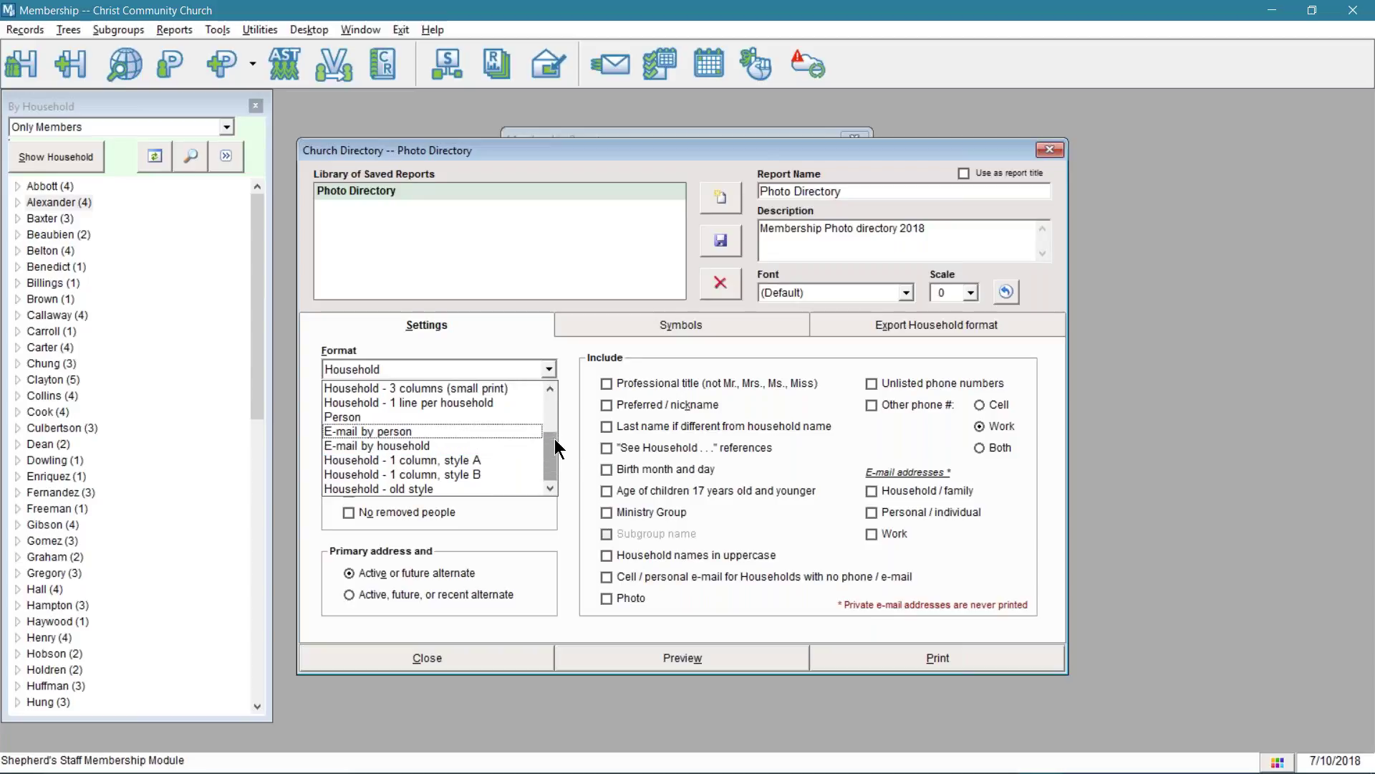
pyautogui.click(534, 458)
pyautogui.click(547, 370)
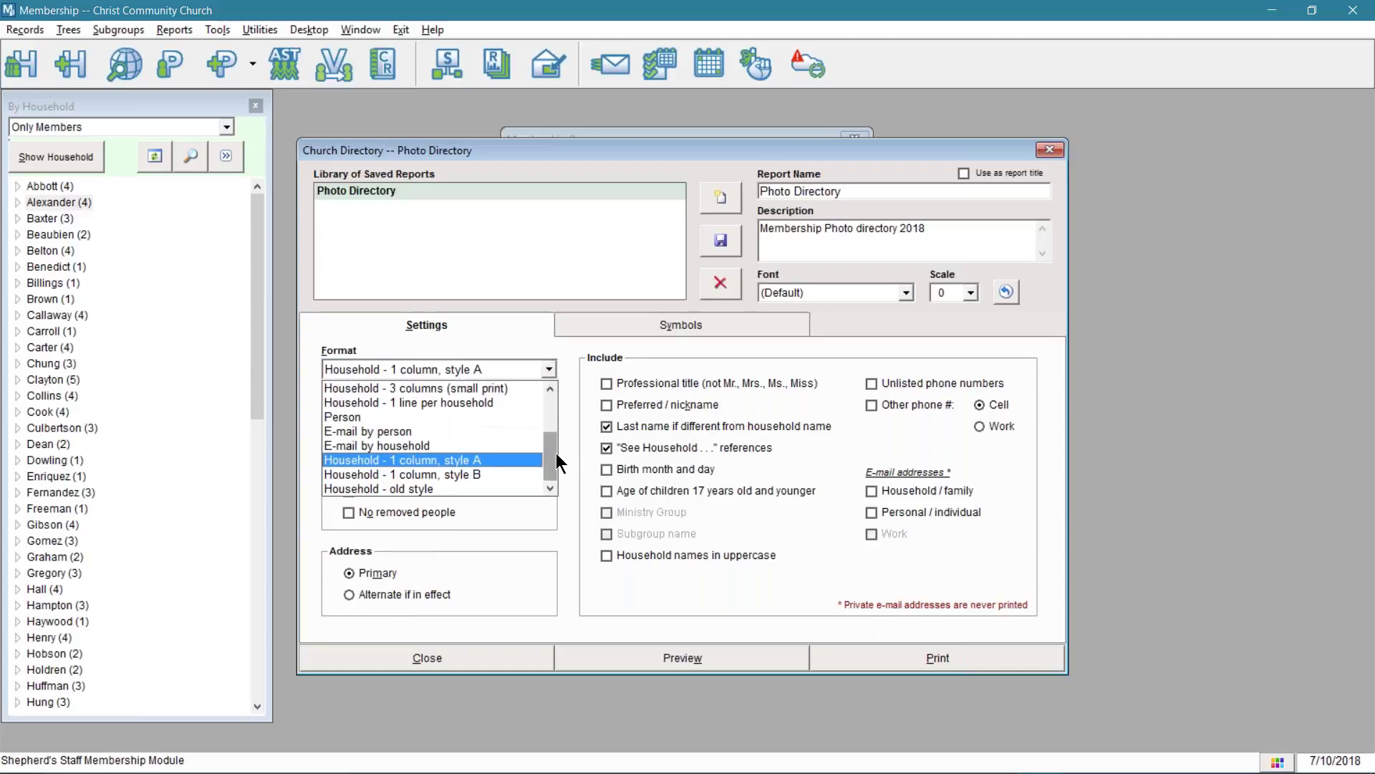
pyautogui.moveTo(554, 454); pyautogui.dragTo(558, 390)
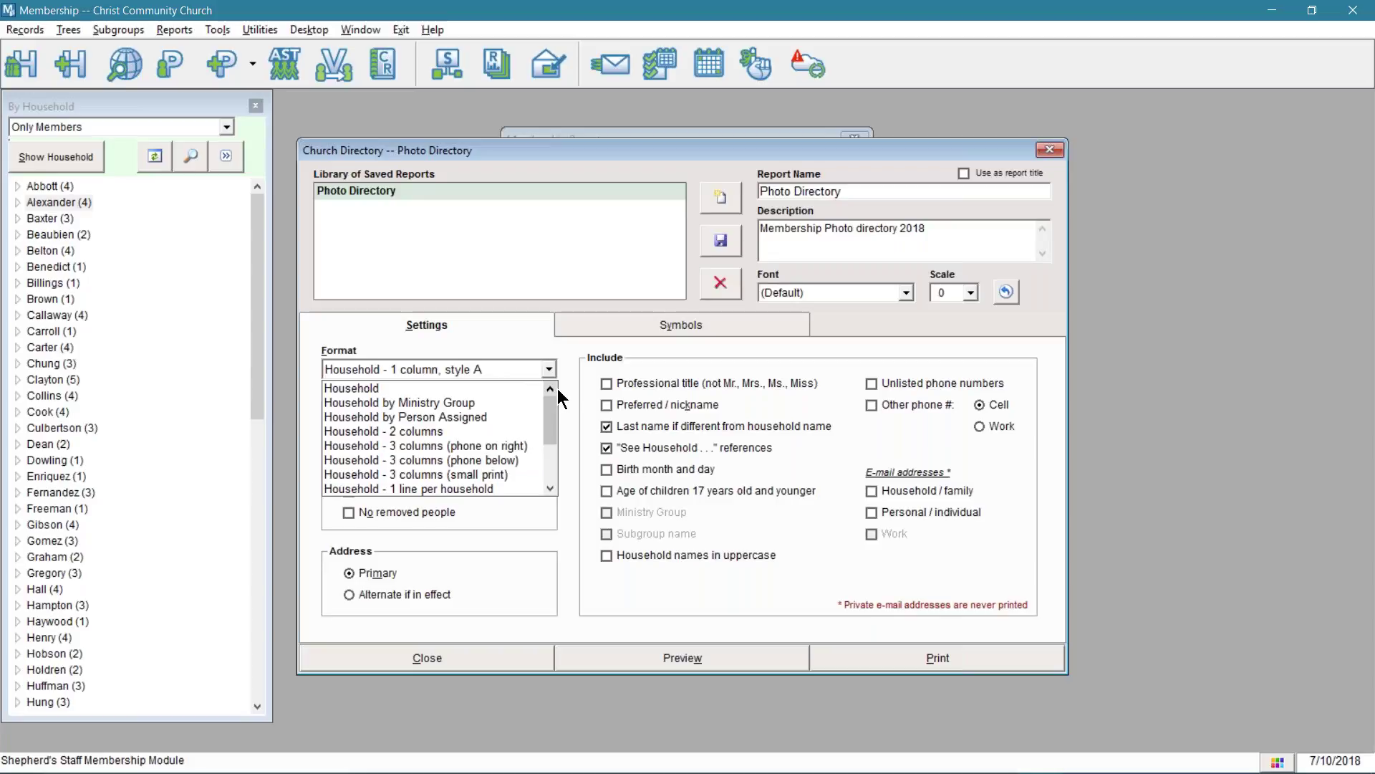
pyautogui.click(479, 388)
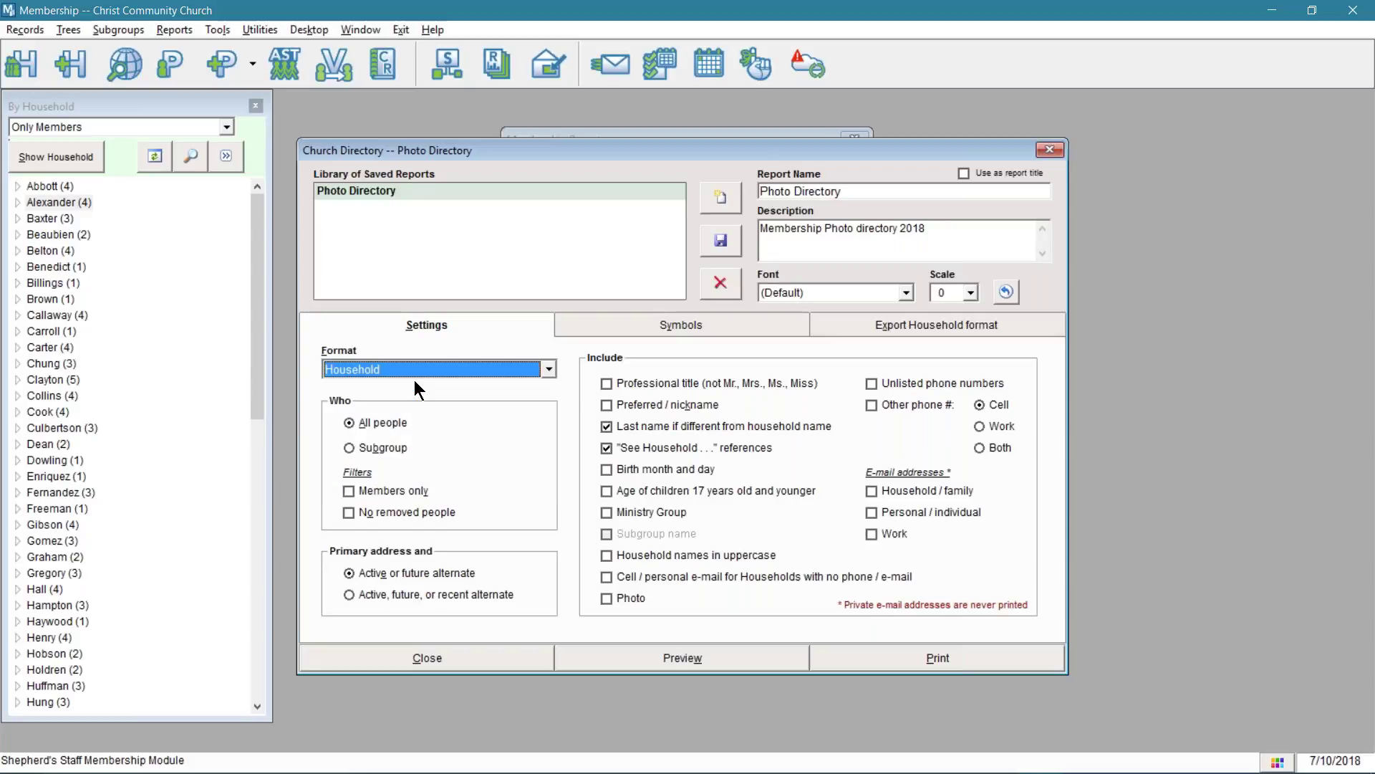
pyautogui.click(549, 370)
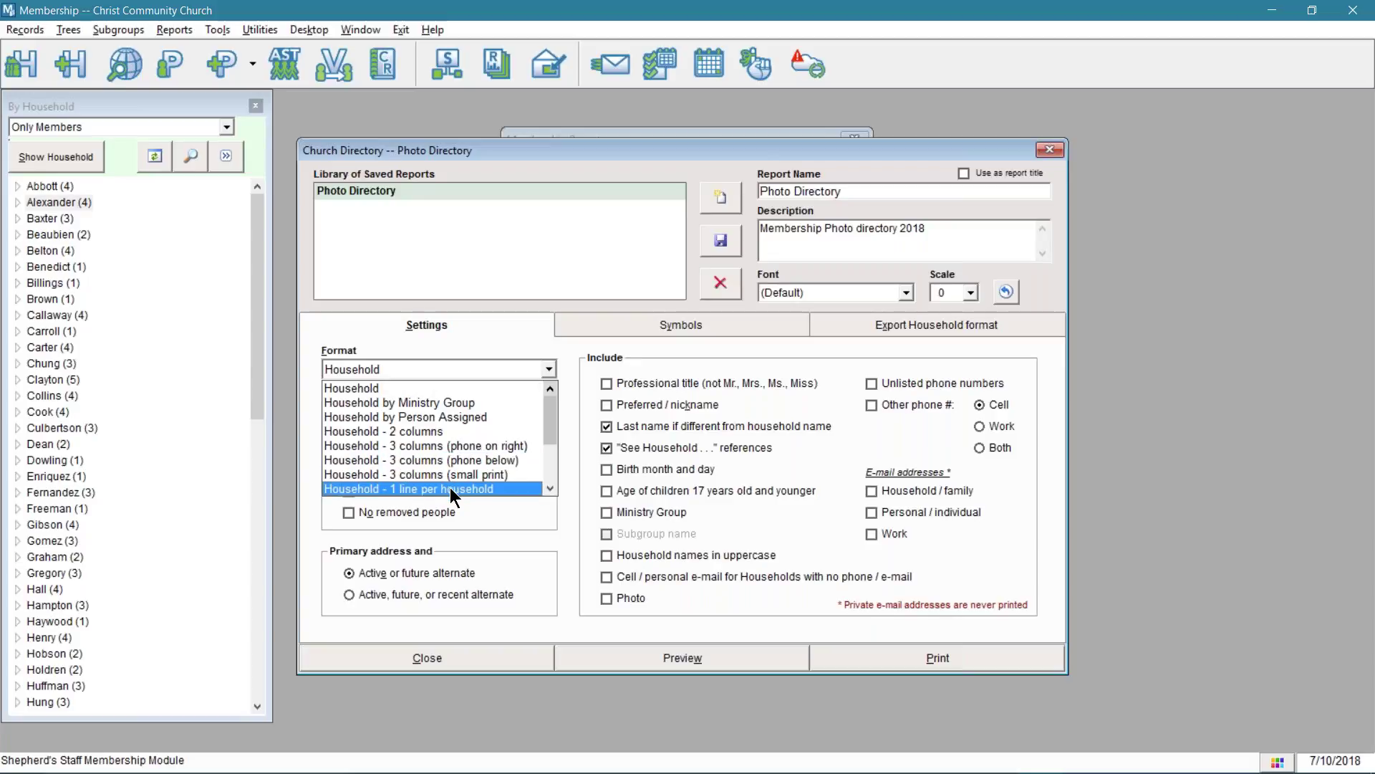
pyautogui.scroll(-2, 449, 487)
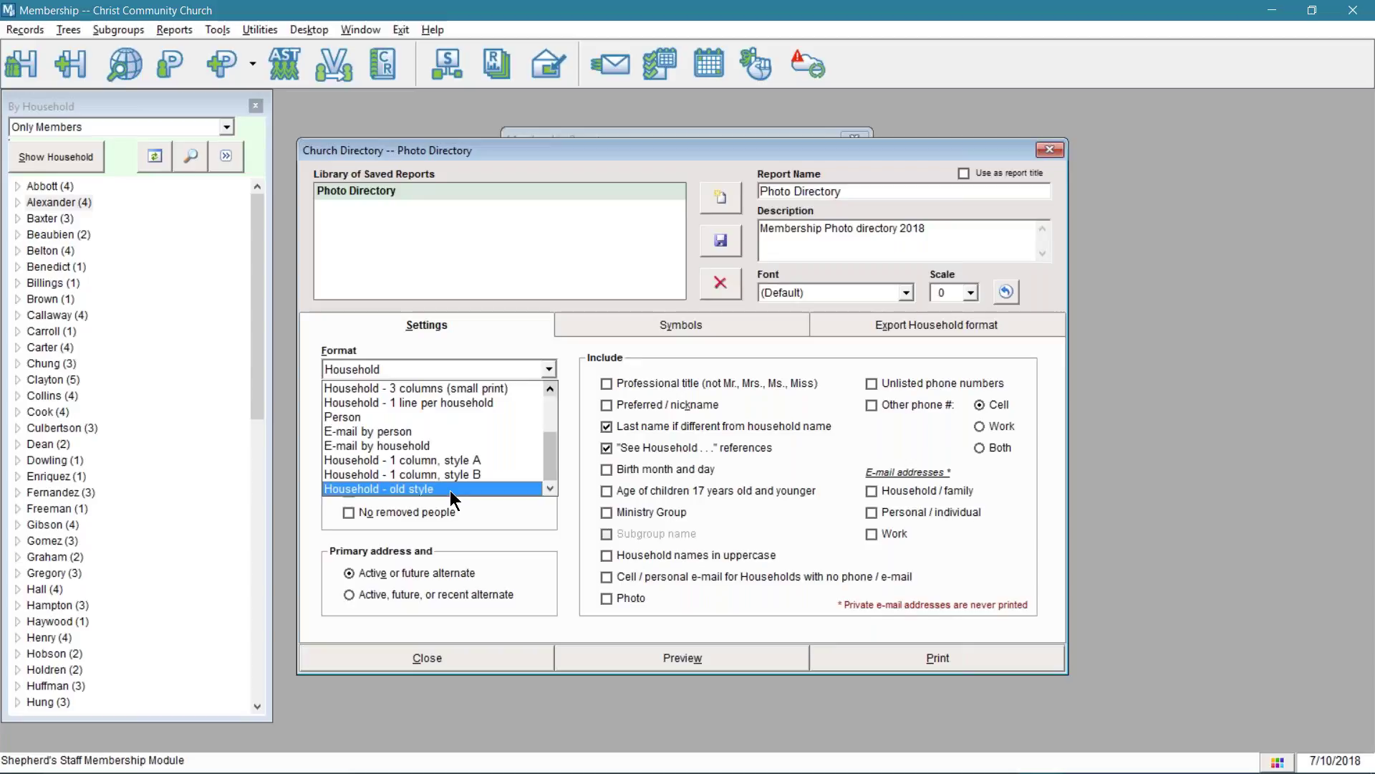
pyautogui.scroll(2, 449, 487)
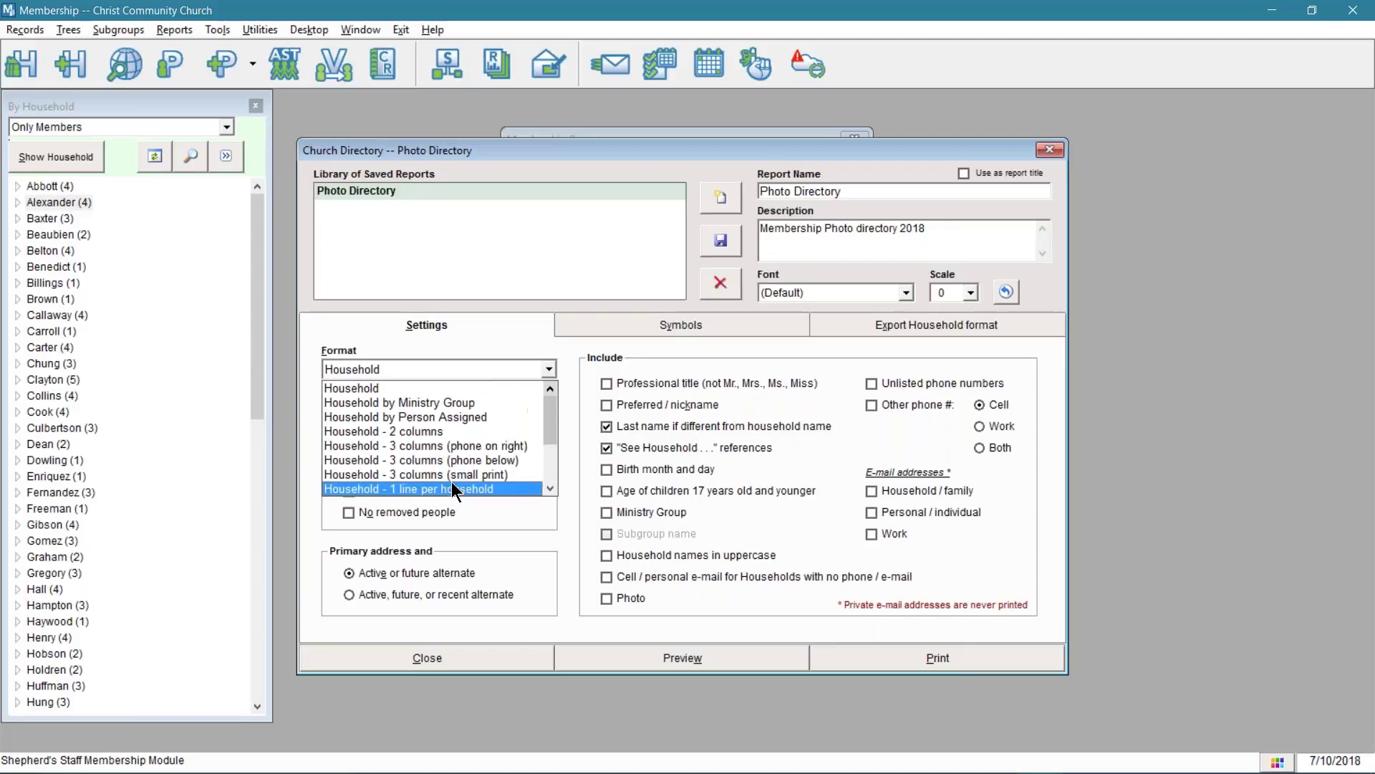
pyautogui.click(437, 388)
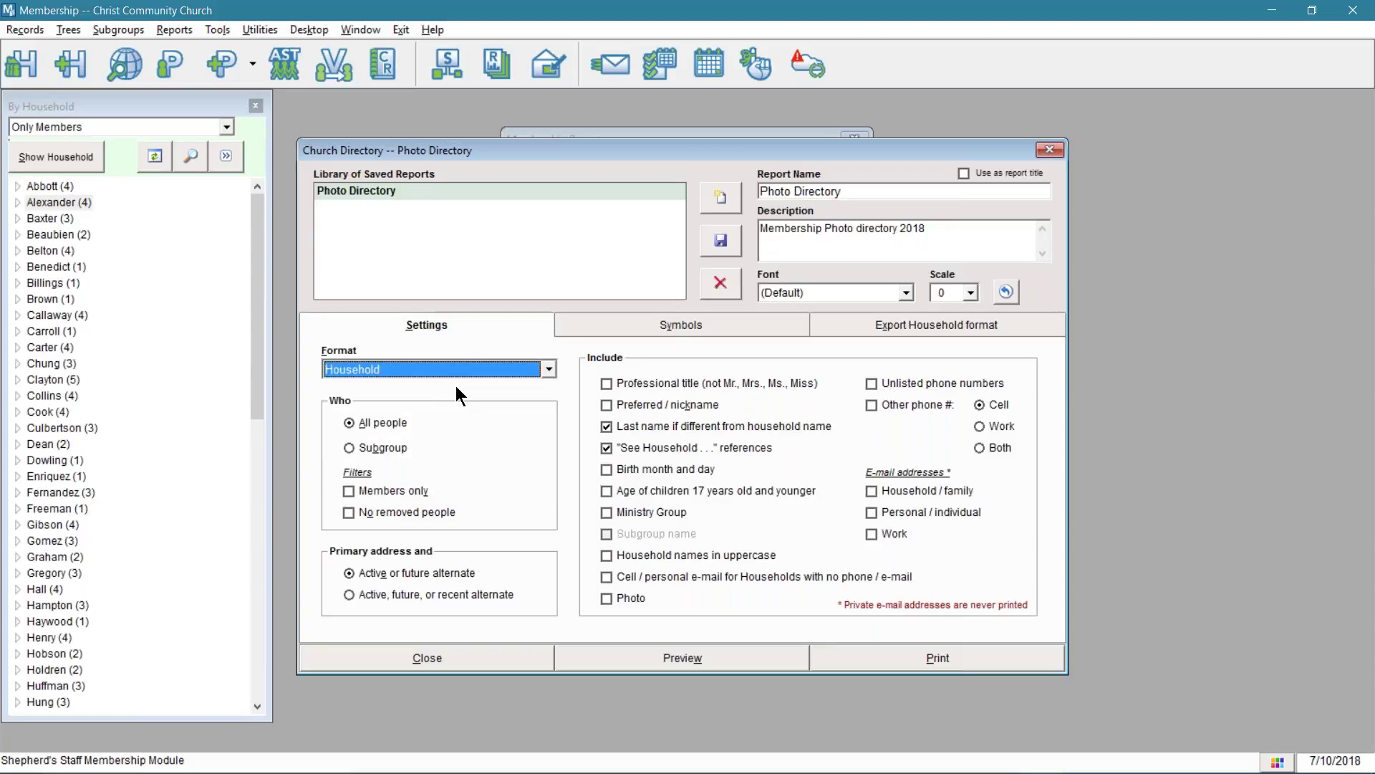
# - Check Photo, Members only, No removed people, Professional title, Preferred/nickname, uppercase household names and Other phone #
pyautogui.click(606, 599)
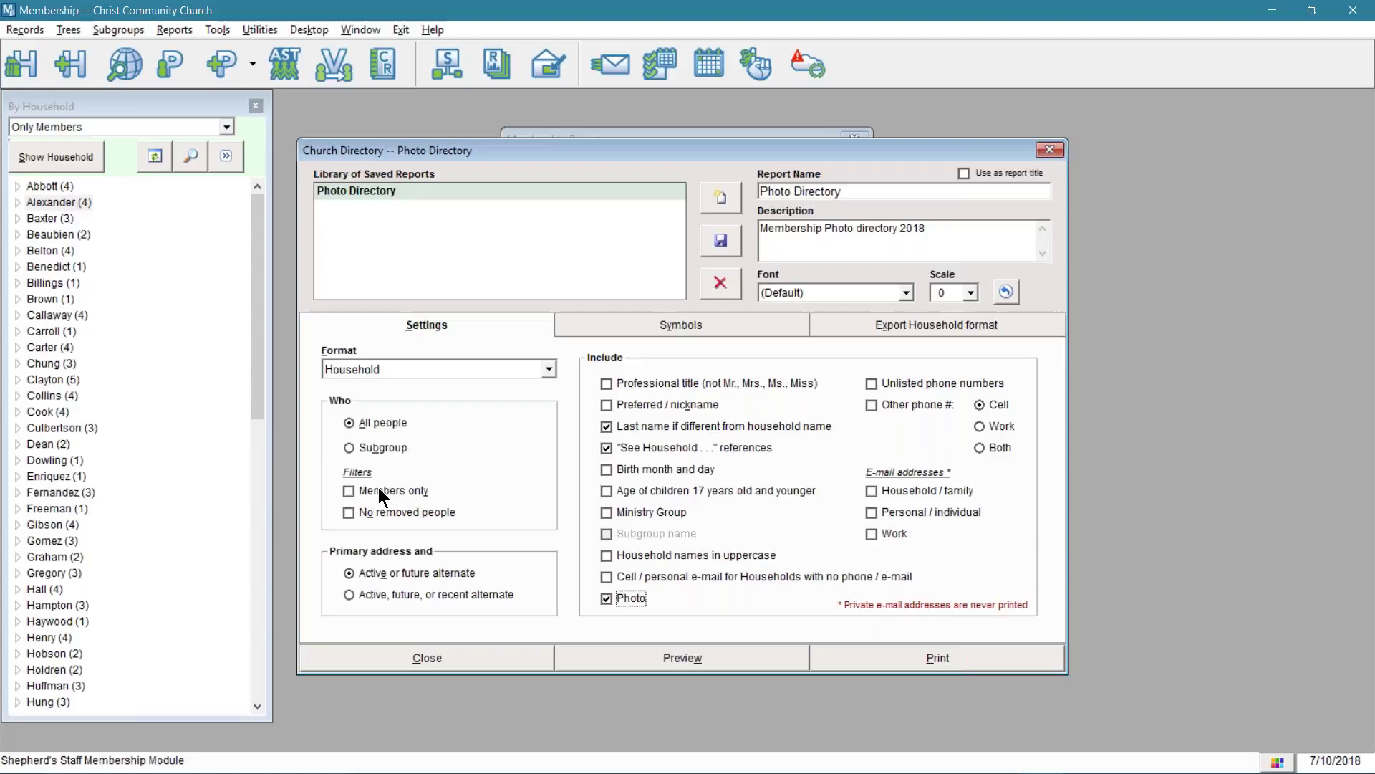
pyautogui.click(347, 492)
pyautogui.click(348, 513)
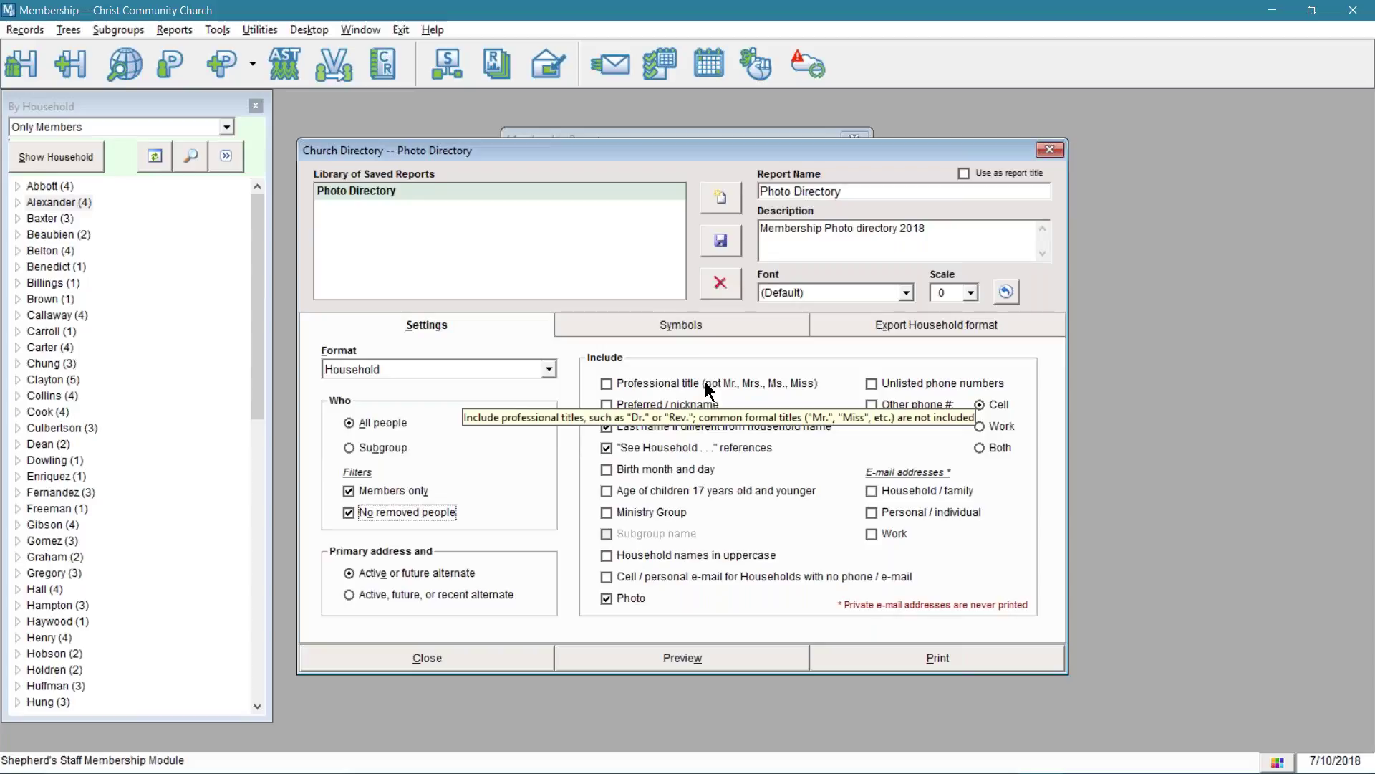
pyautogui.click(705, 382)
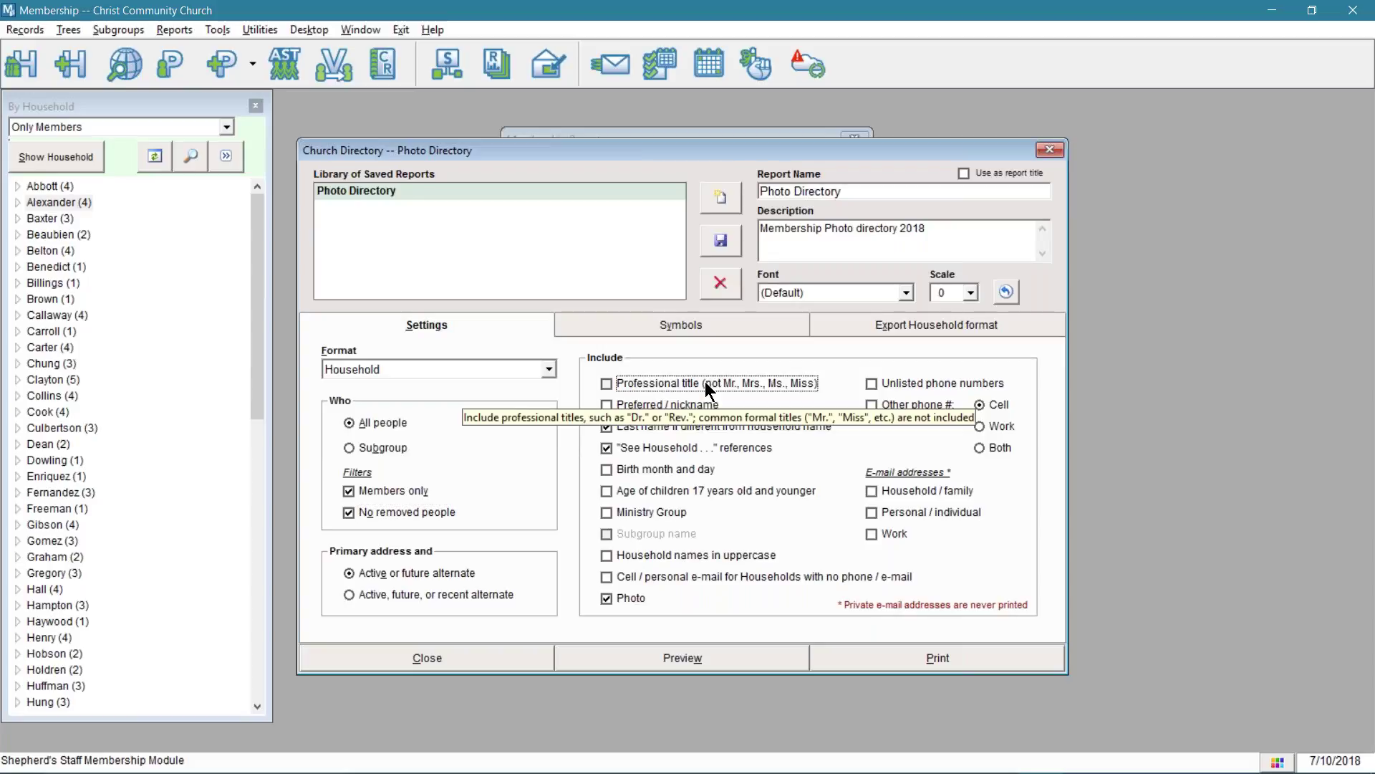
pyautogui.click(705, 382)
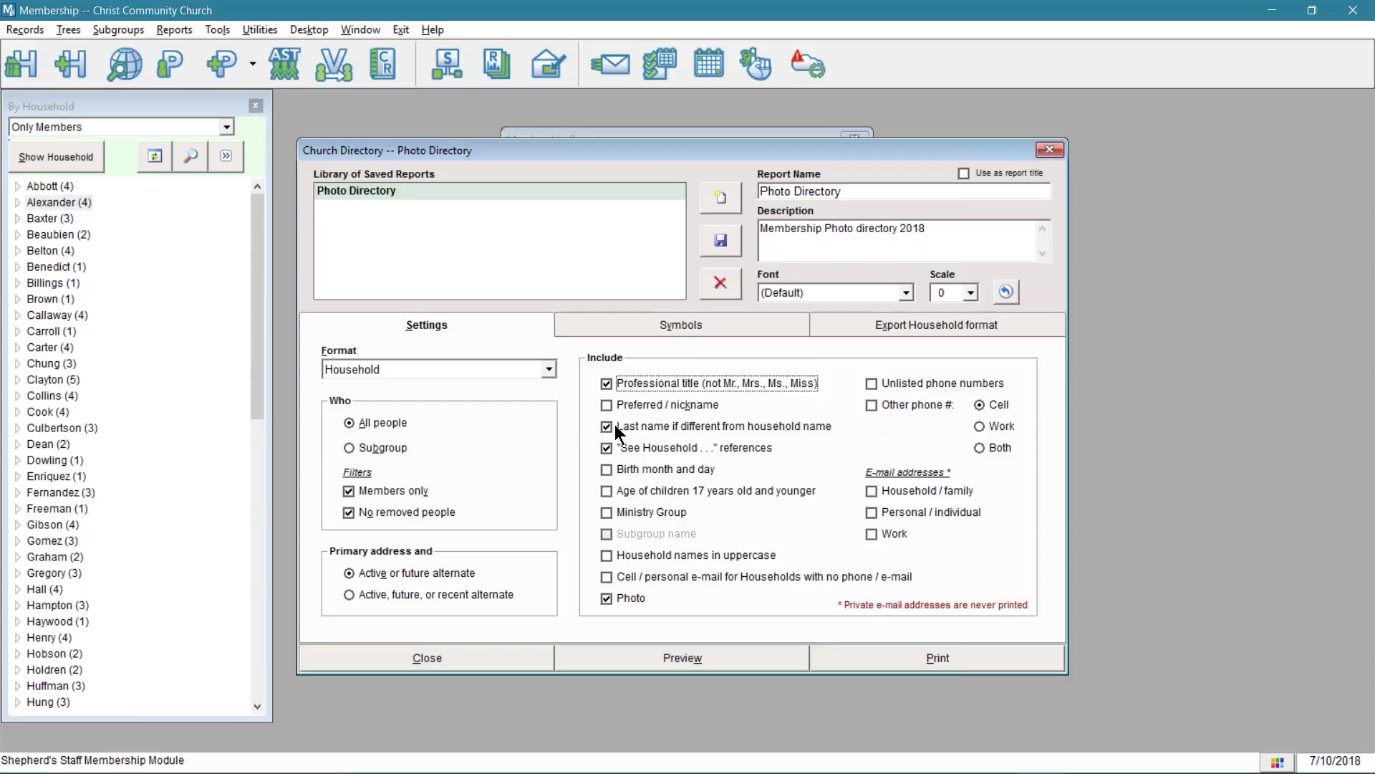
pyautogui.click(609, 407)
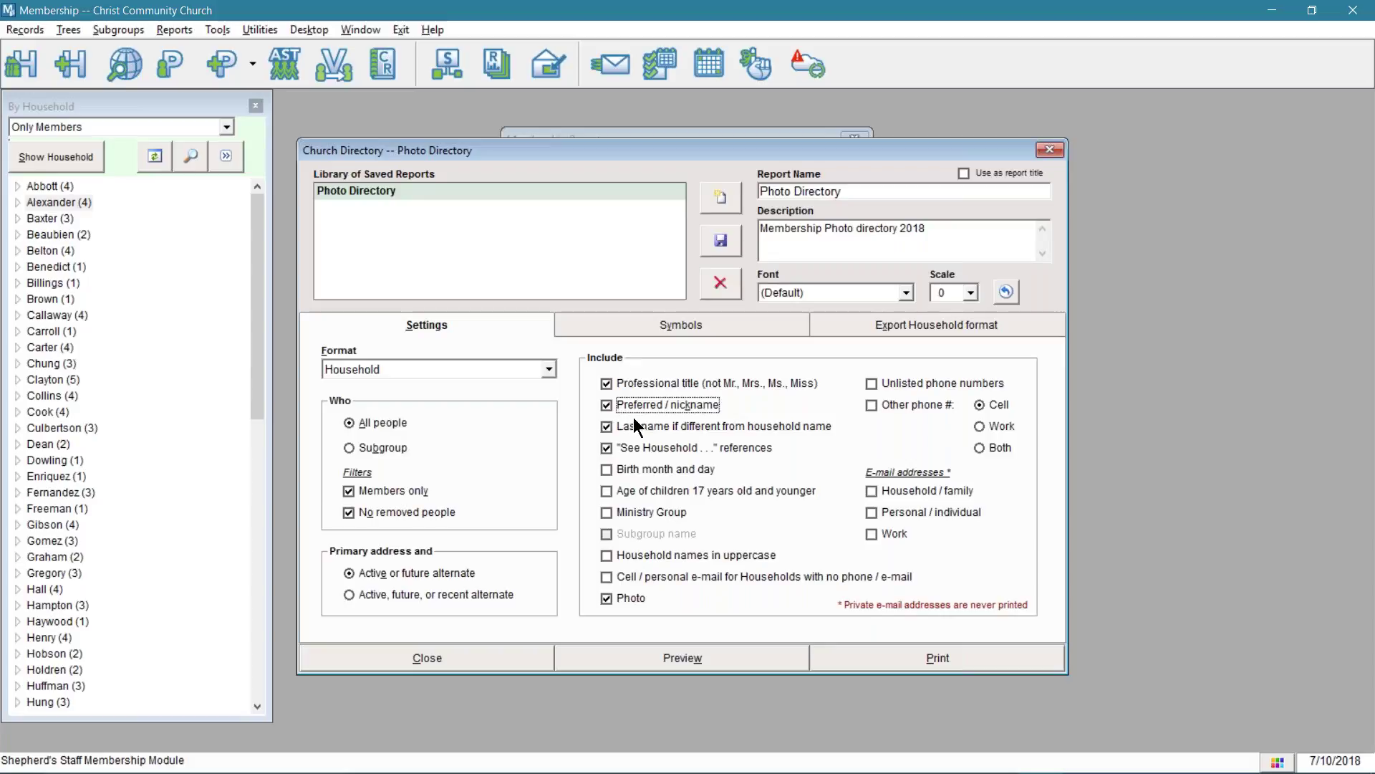
pyautogui.moveTo(638, 427)
pyautogui.click(605, 556)
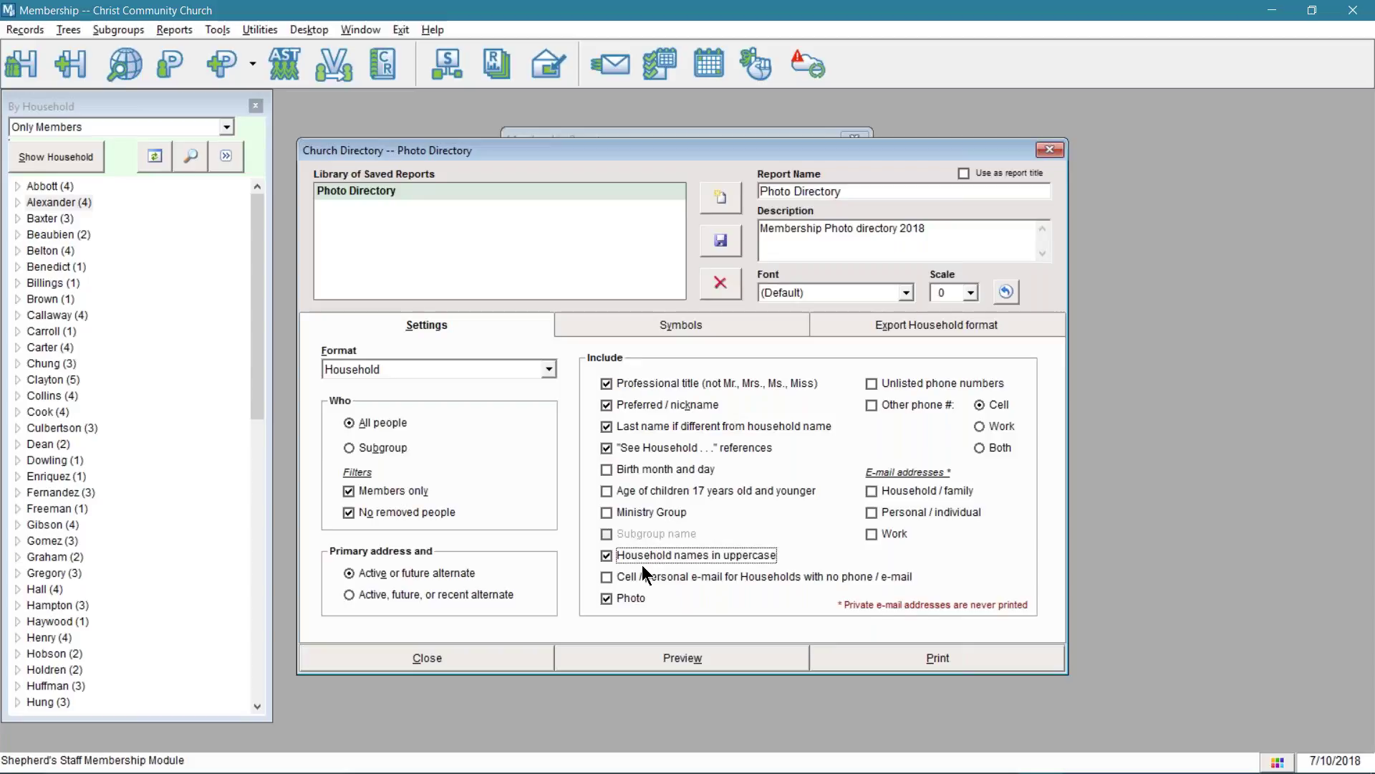
pyautogui.moveTo(620, 584)
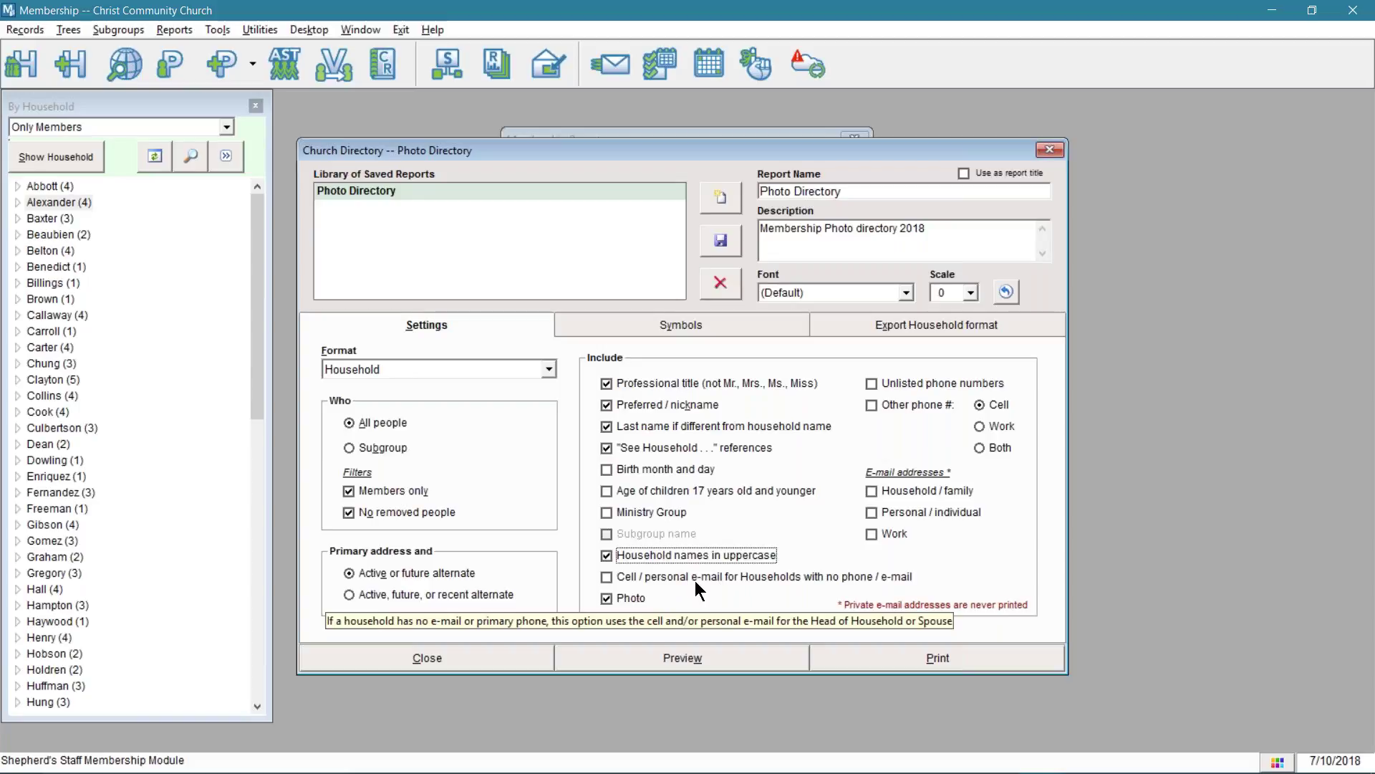
pyautogui.click(606, 576)
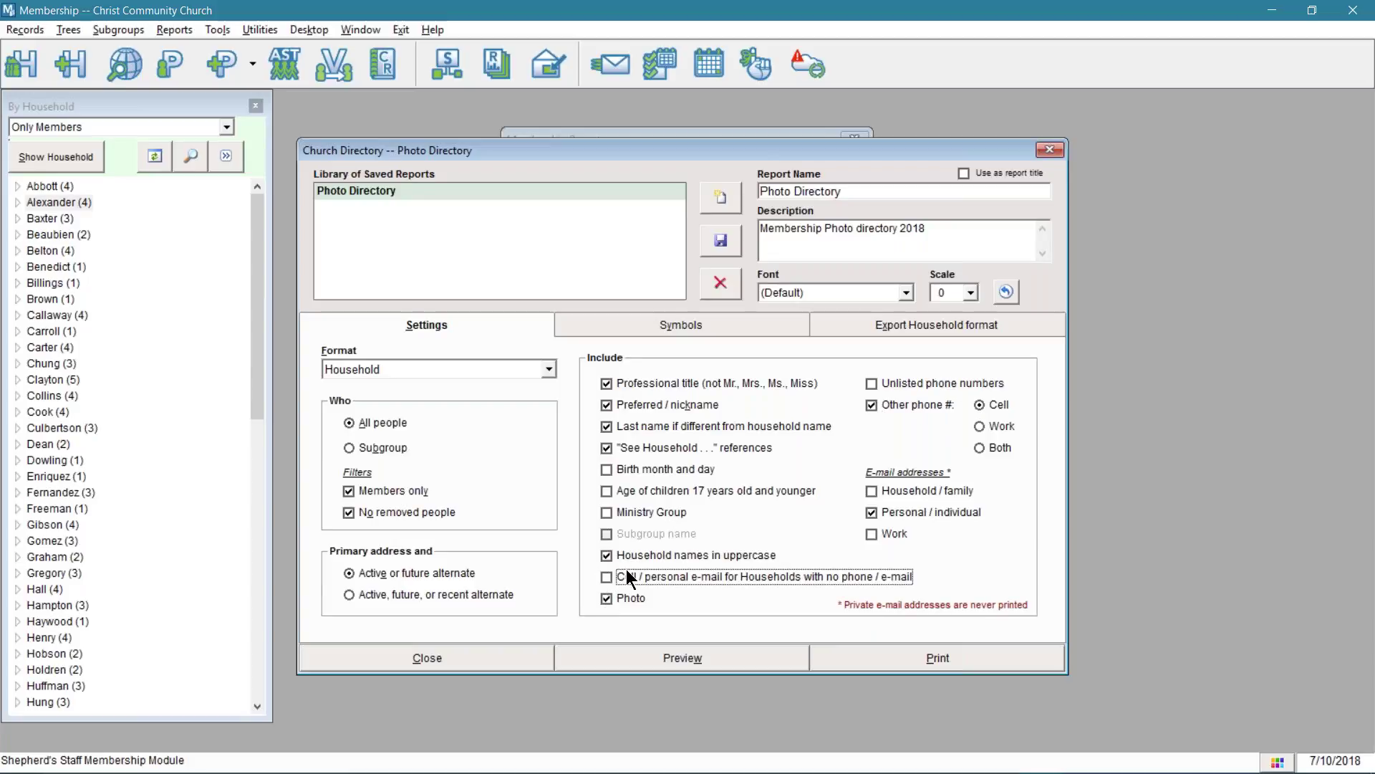
# - Add household and work e-mails, list both cell and work phones, and preview the directory
pyautogui.click(871, 491)
pyautogui.click(874, 532)
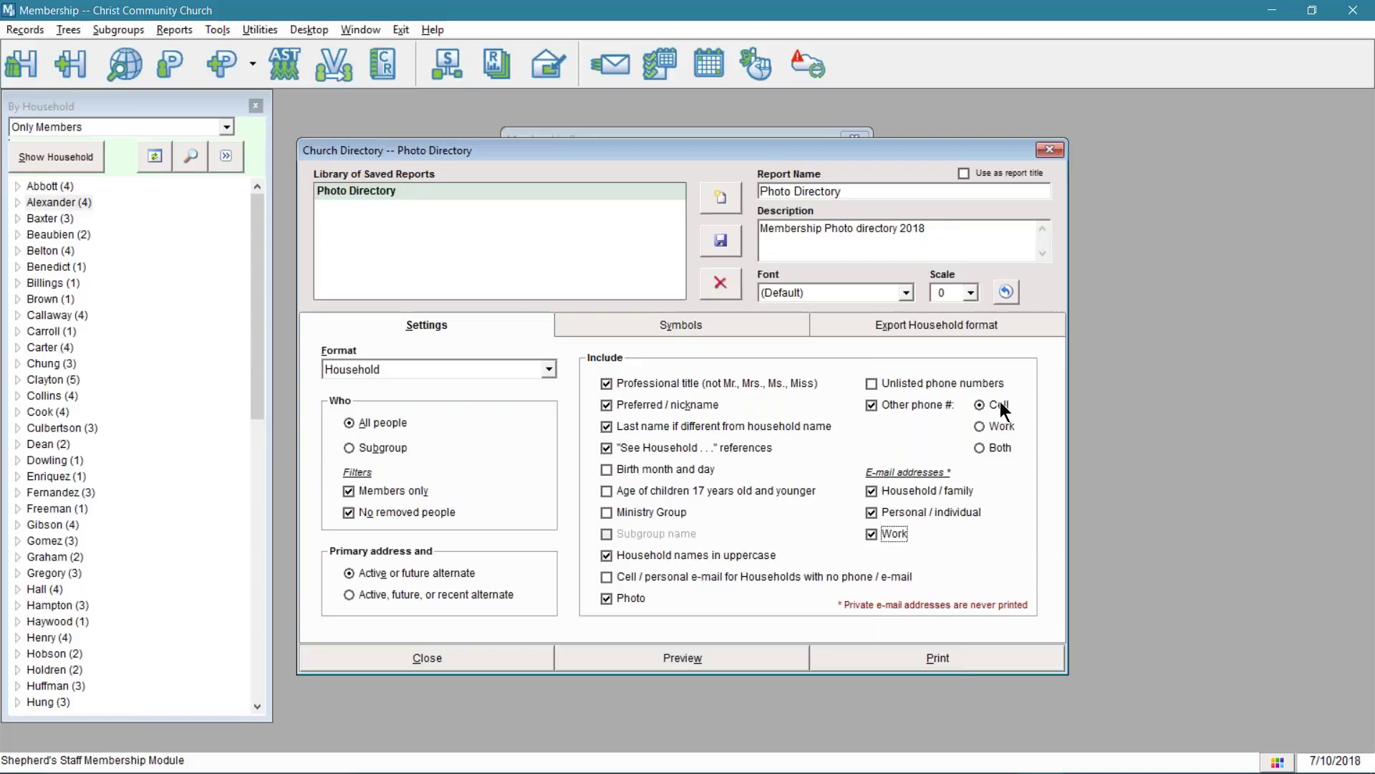
pyautogui.click(979, 449)
pyautogui.click(733, 661)
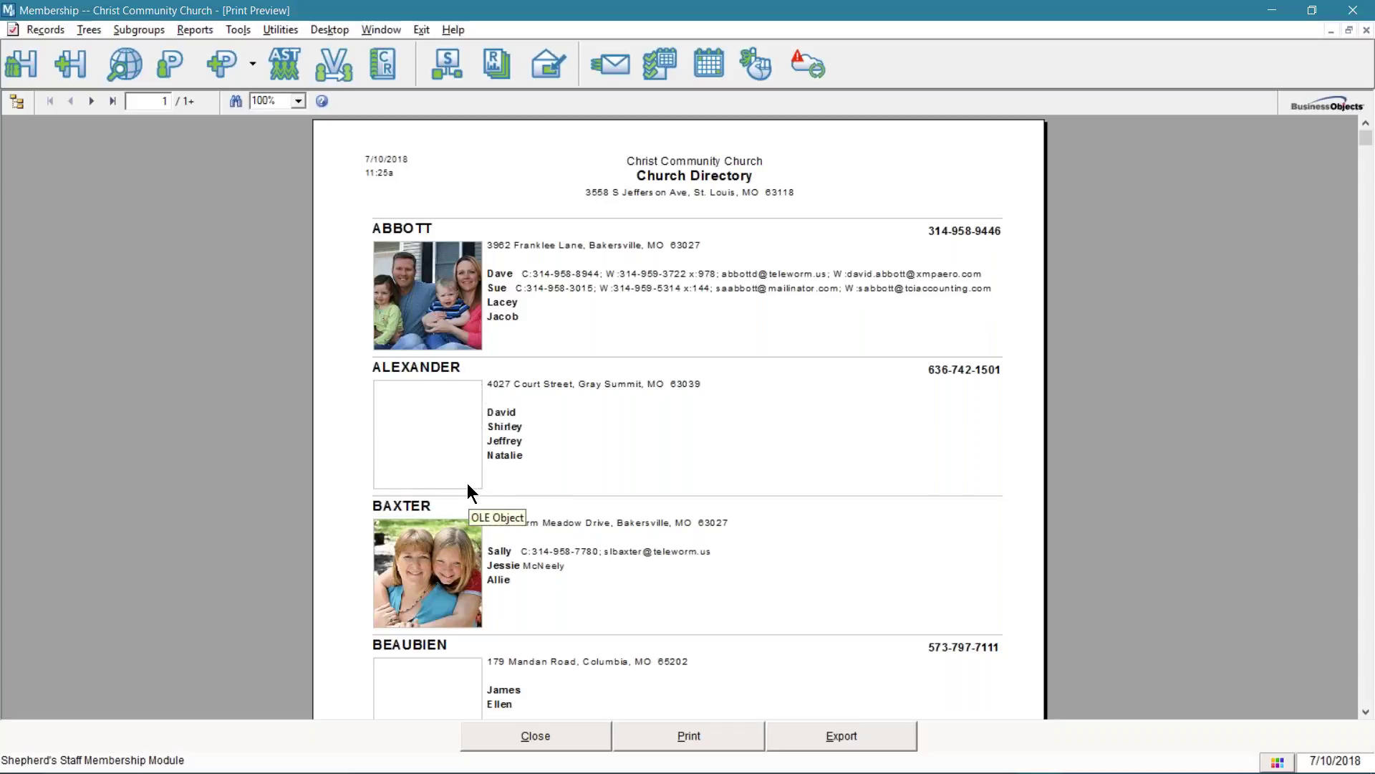
# - Scroll through the directory preview at 150% zoom, then close it
pyautogui.scroll(-2, 432, 540)
pyautogui.scroll(-2, 430, 543)
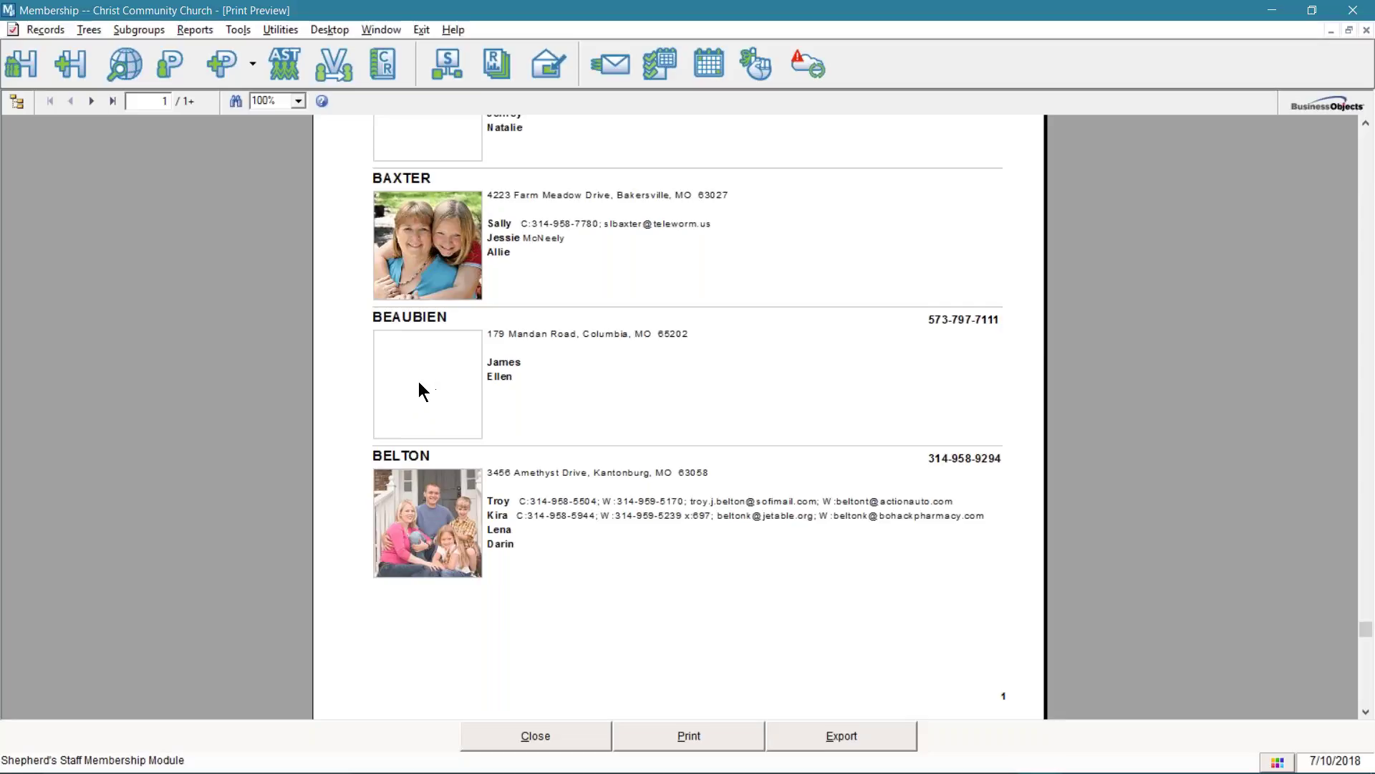
pyautogui.scroll(5, 419, 390)
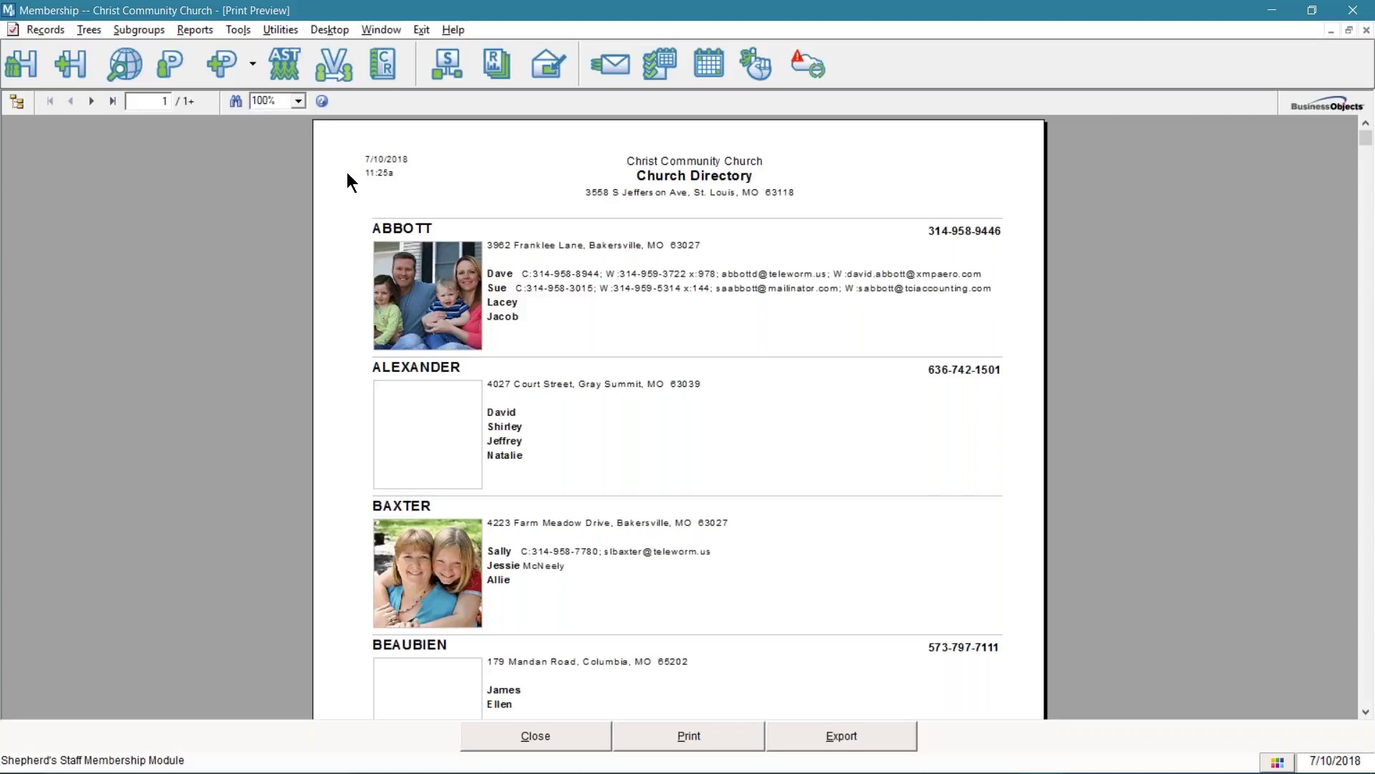
pyautogui.click(298, 100)
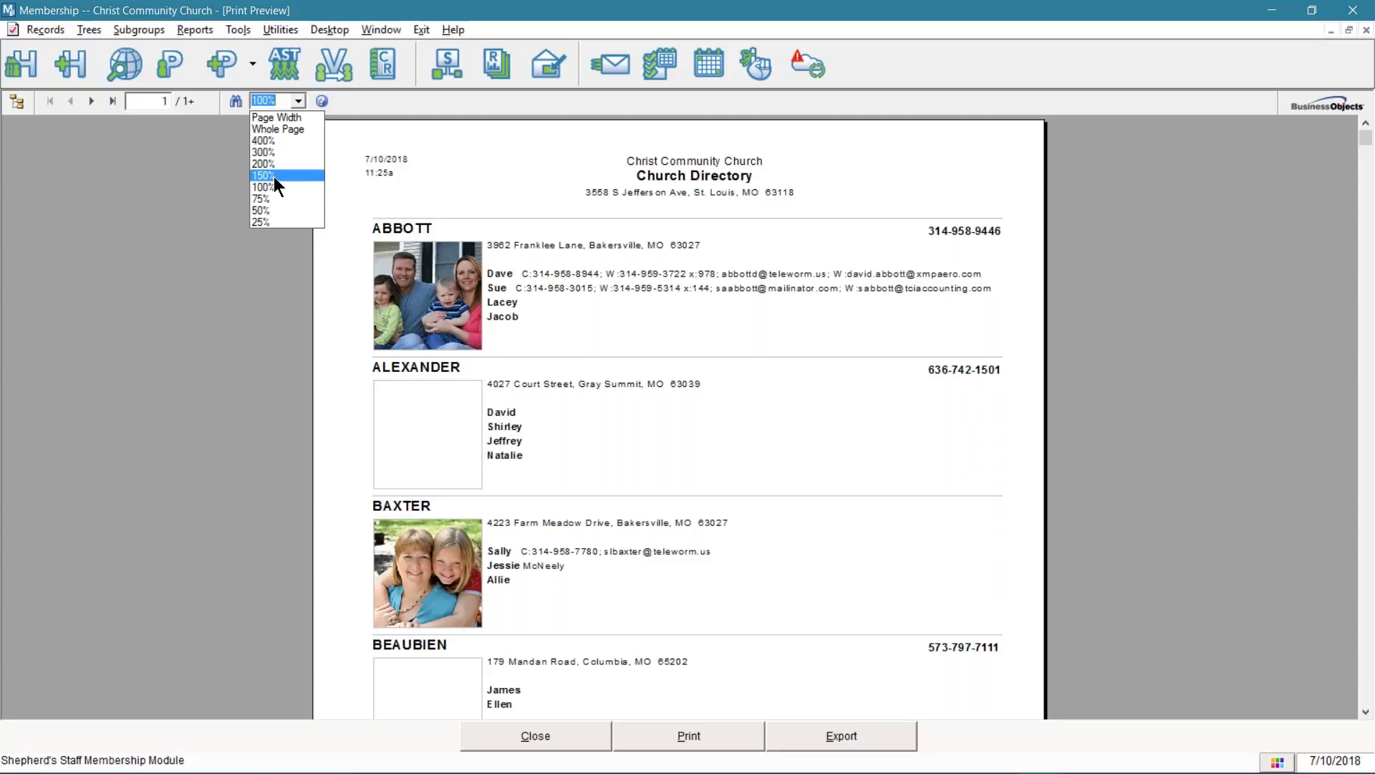
pyautogui.click(274, 176)
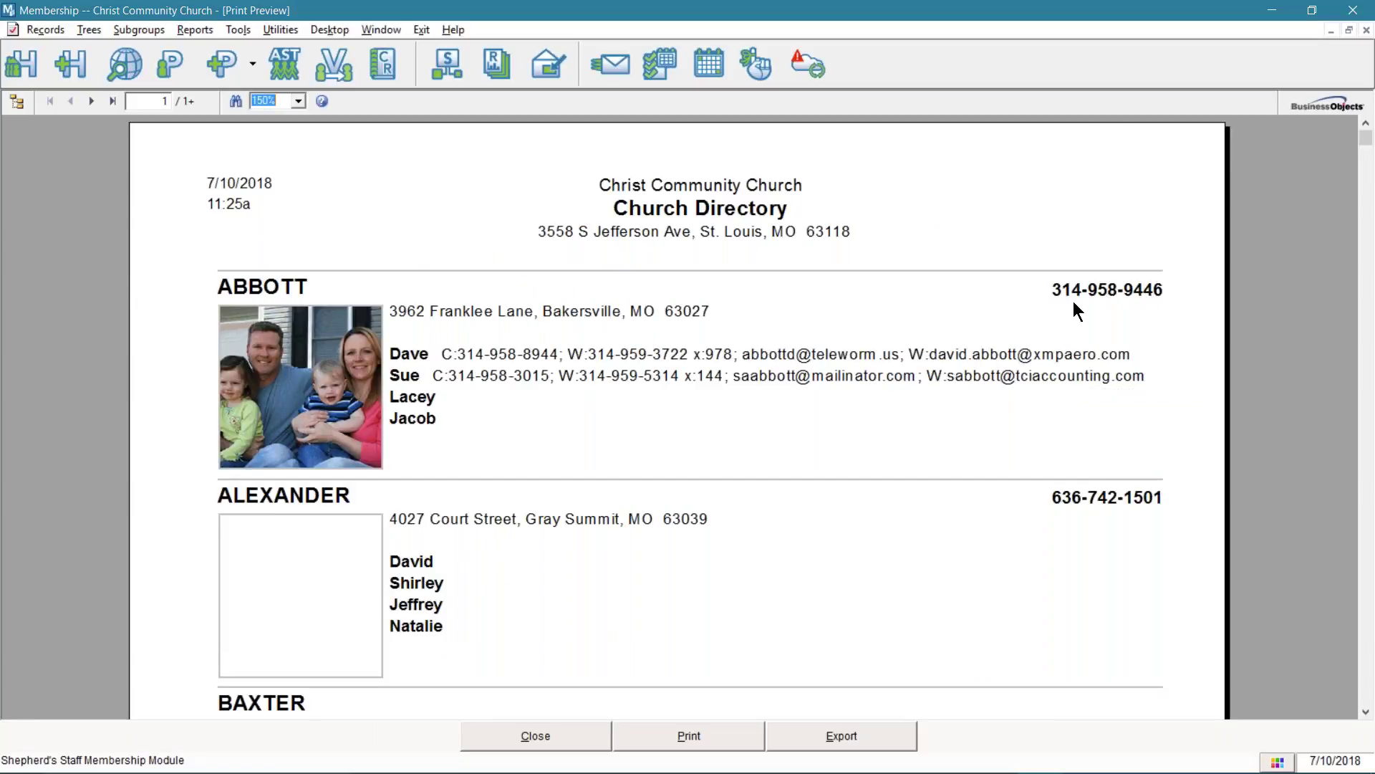
pyautogui.scroll(-3, 1070, 304)
pyautogui.scroll(-5, 1067, 308)
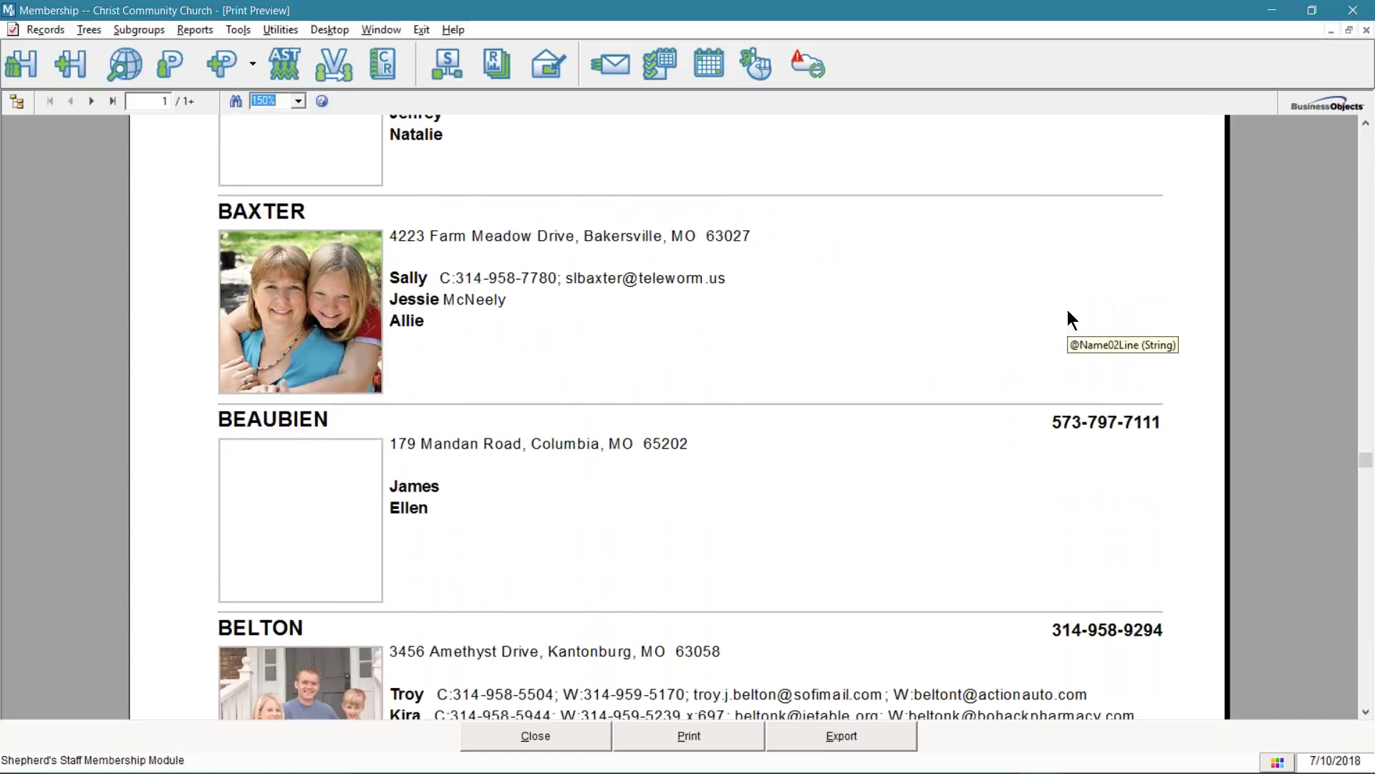
pyautogui.scroll(5, 1068, 310)
pyautogui.click(549, 735)
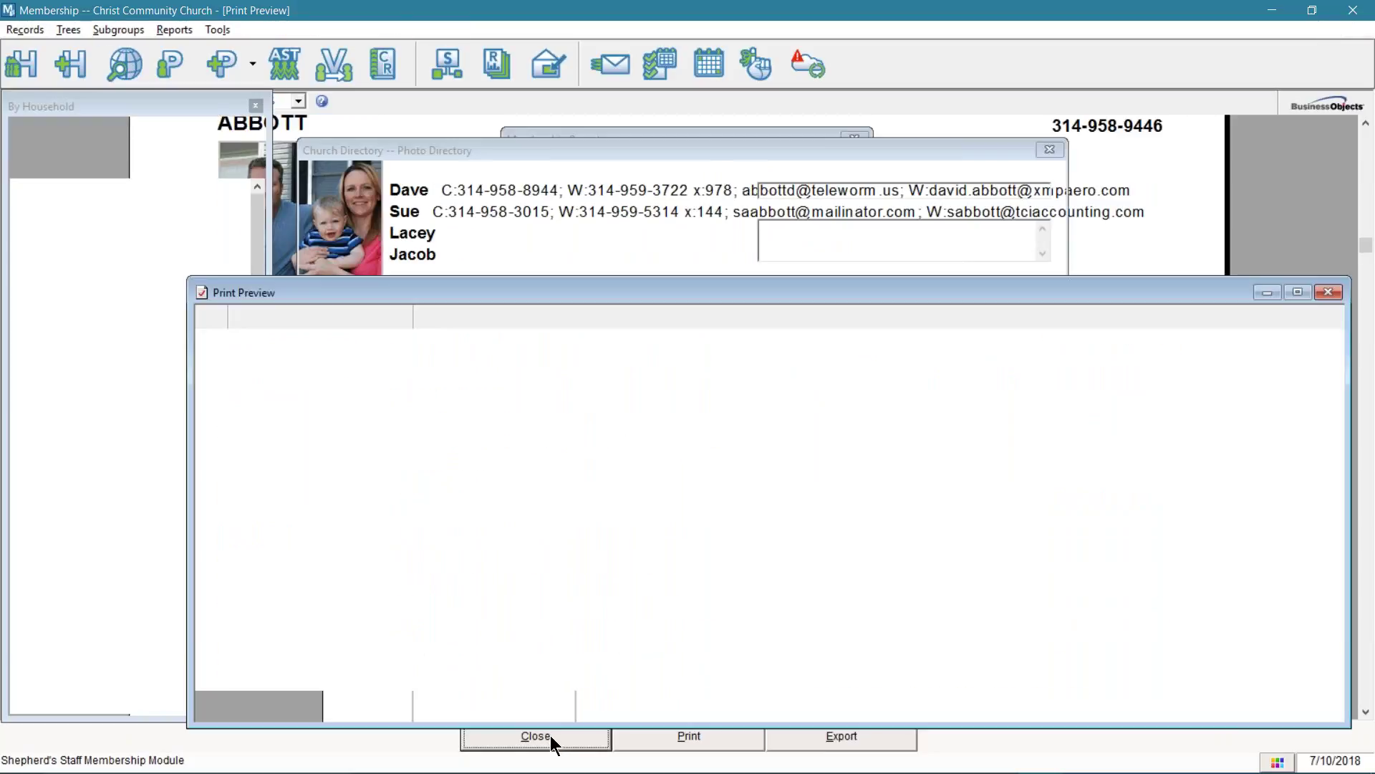
# - Check 'Cell / personal e-mail for Households with no phone / e-mail' and briefly preview it
pyautogui.click(630, 576)
pyautogui.click(634, 653)
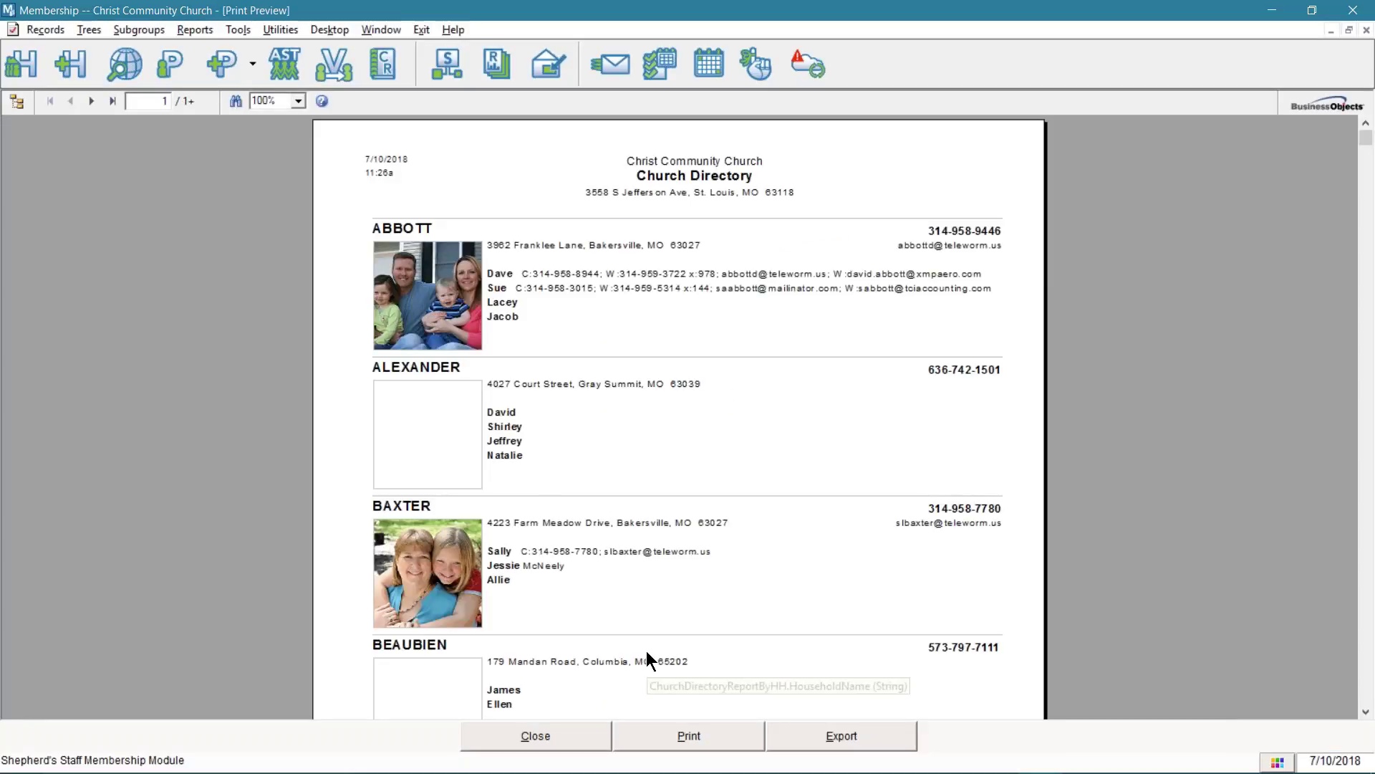
pyautogui.click(574, 733)
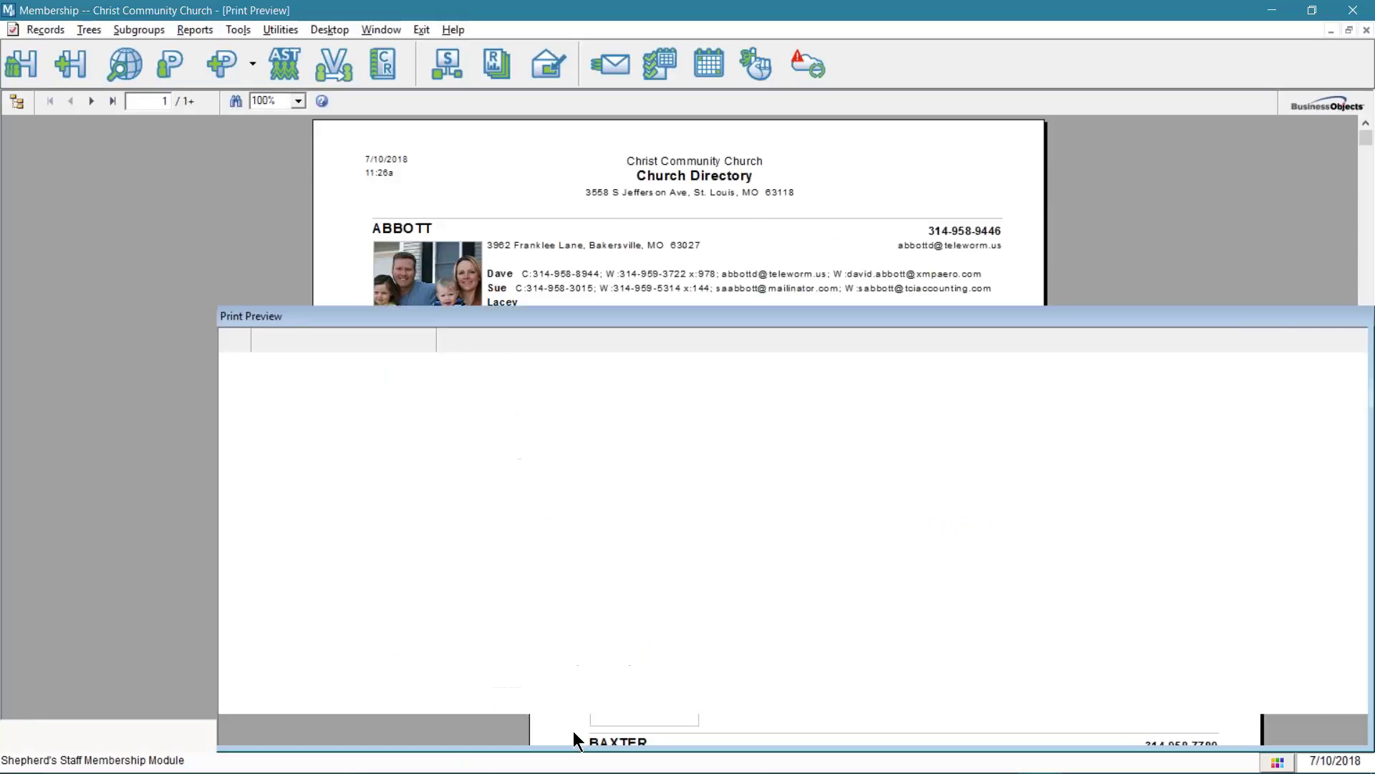
# - Preview the directory again at 150% zoom, scroll through it, then close it
pyautogui.moveTo(645, 576)
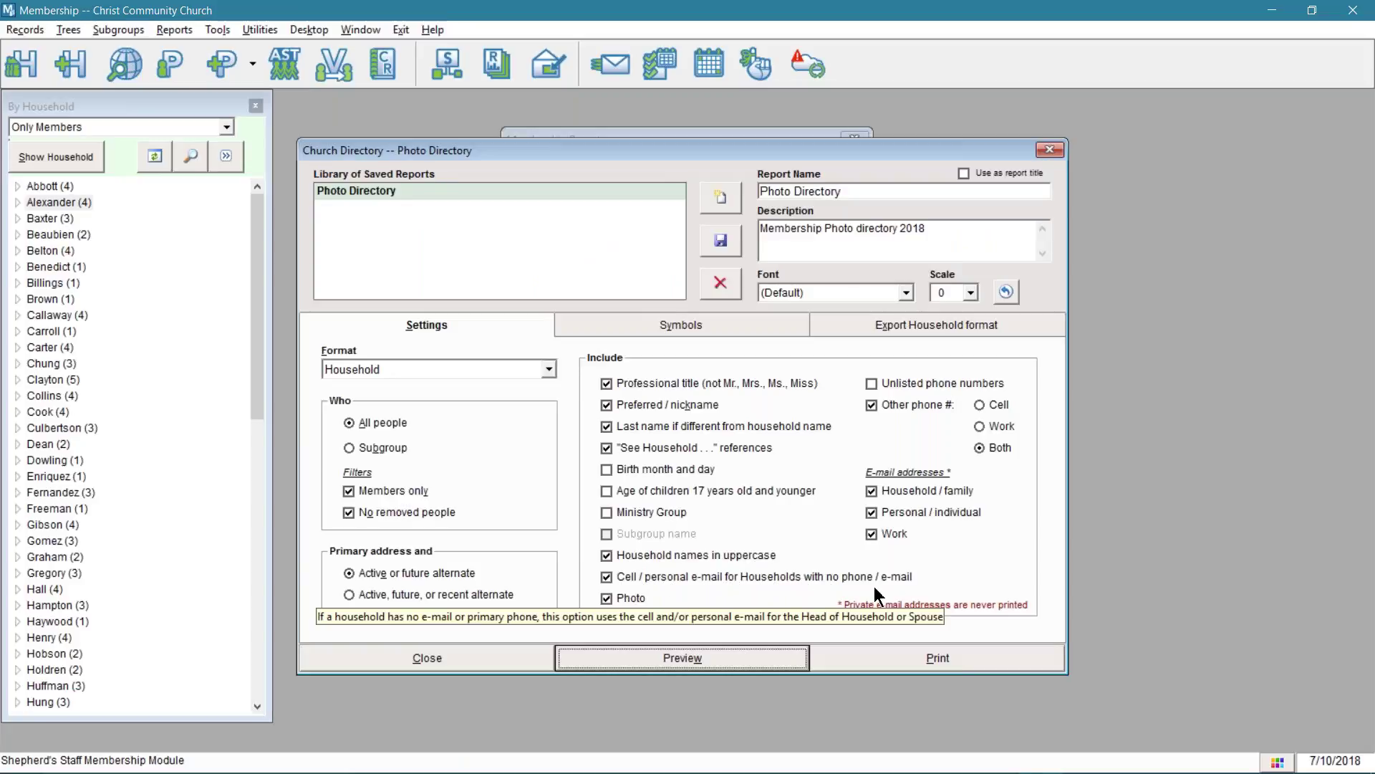
pyautogui.click(704, 660)
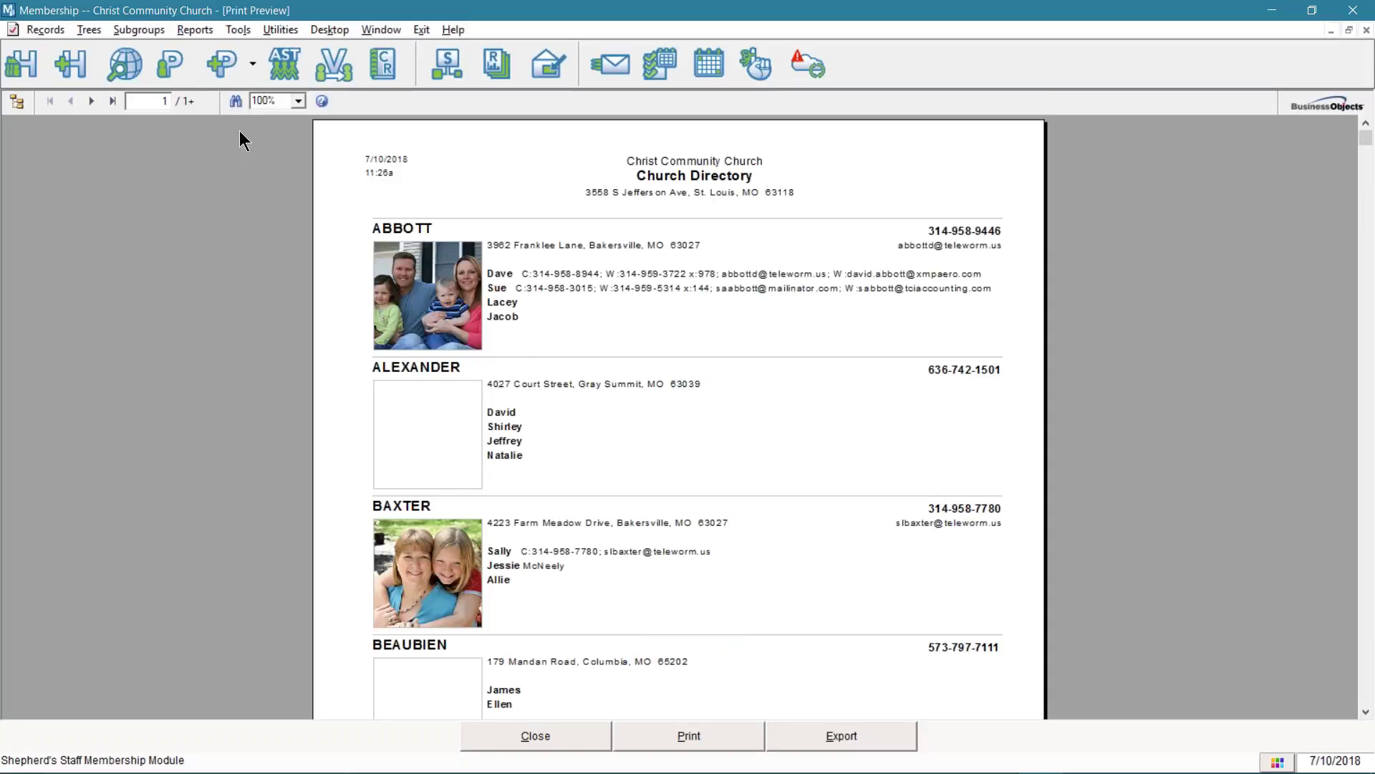
pyautogui.click(298, 101)
pyautogui.click(291, 176)
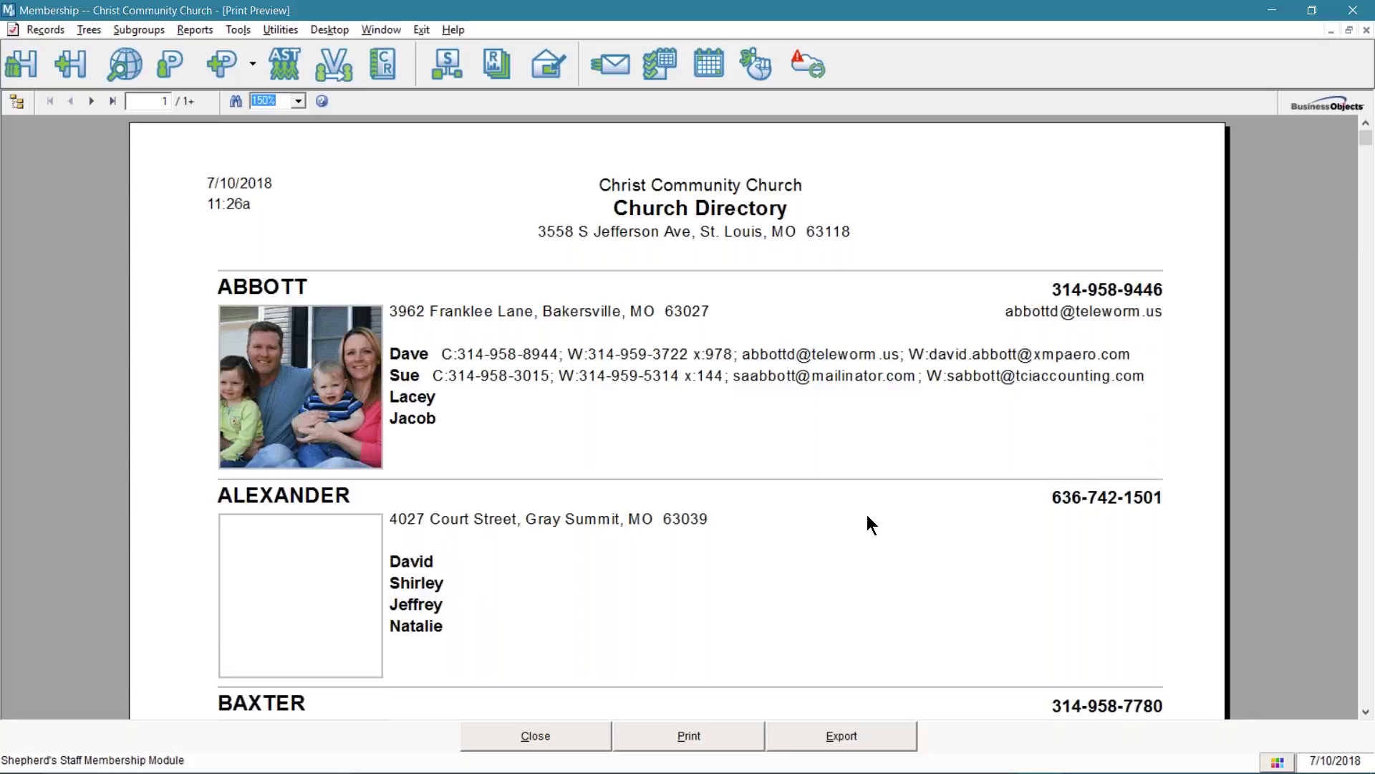
pyautogui.scroll(-5, 868, 516)
pyautogui.scroll(-5, 872, 519)
pyautogui.scroll(-3, 871, 520)
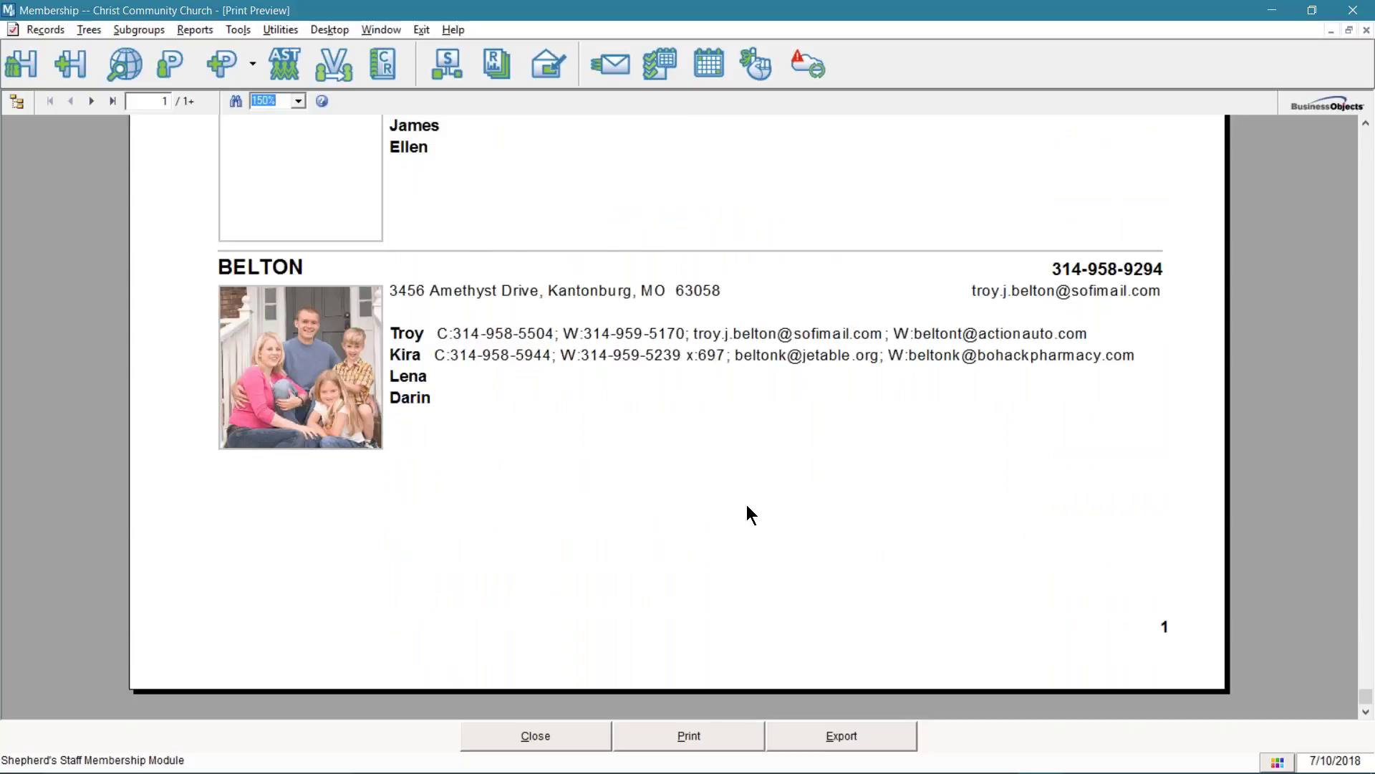
pyautogui.scroll(3, 747, 505)
pyautogui.scroll(10, 747, 504)
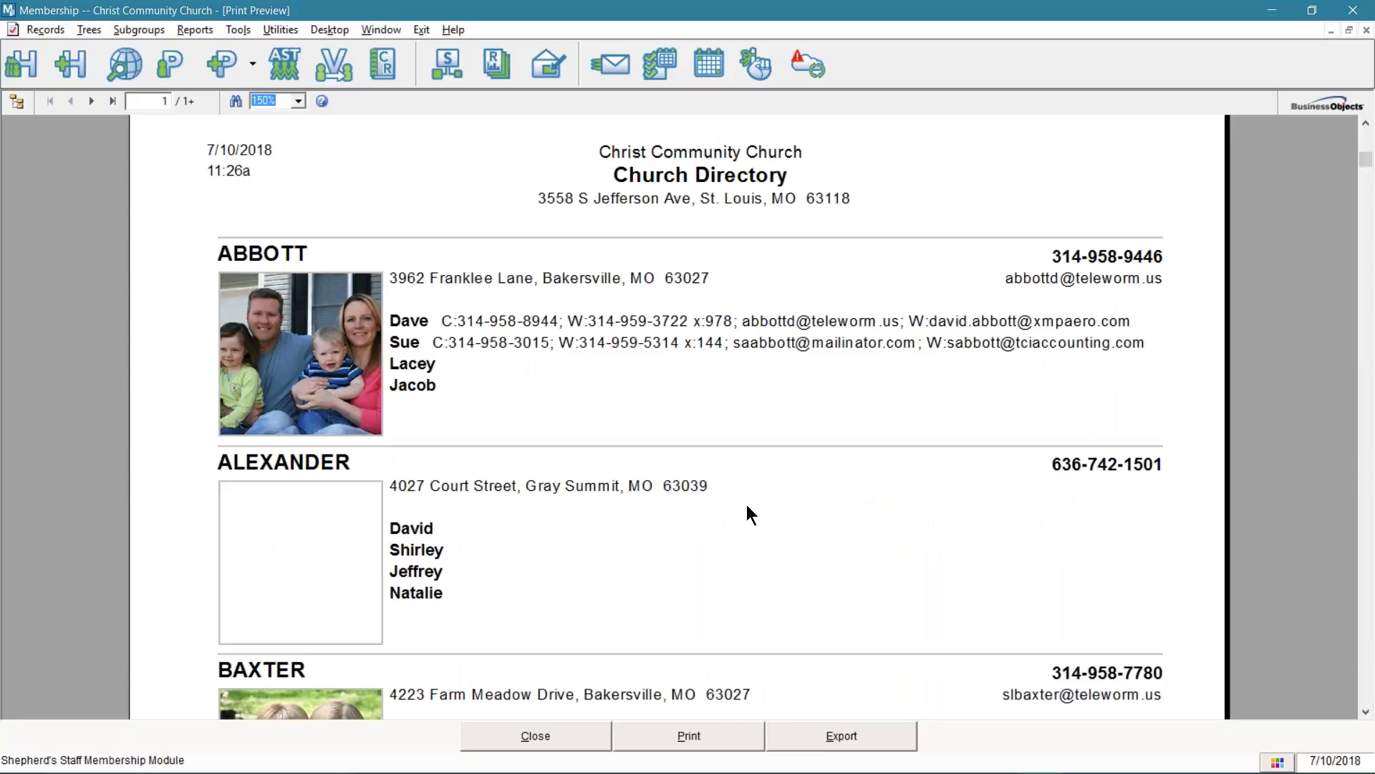
pyautogui.click(545, 734)
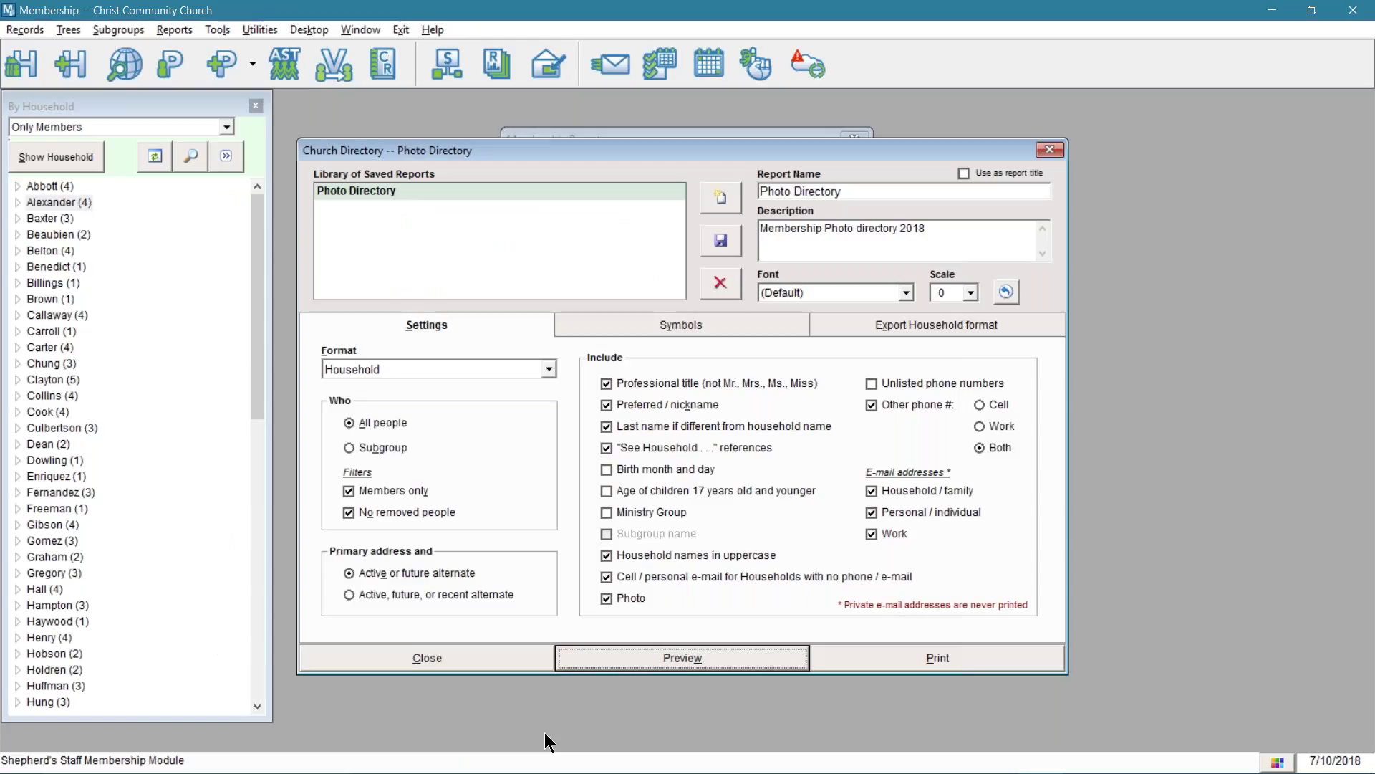
# - Pick the 'Household - 3 columns (phone below)' format and preview the three-column directory
pyautogui.click(548, 369)
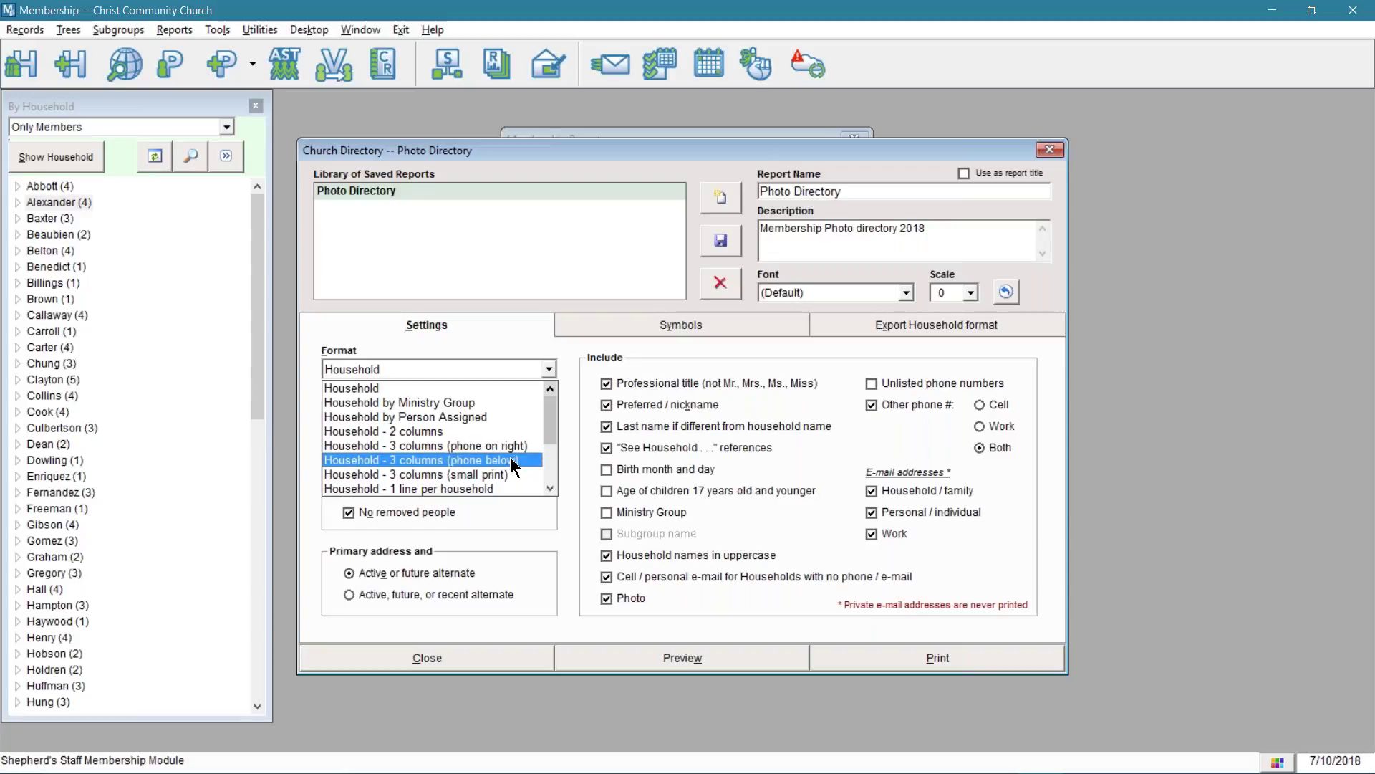
pyautogui.click(510, 459)
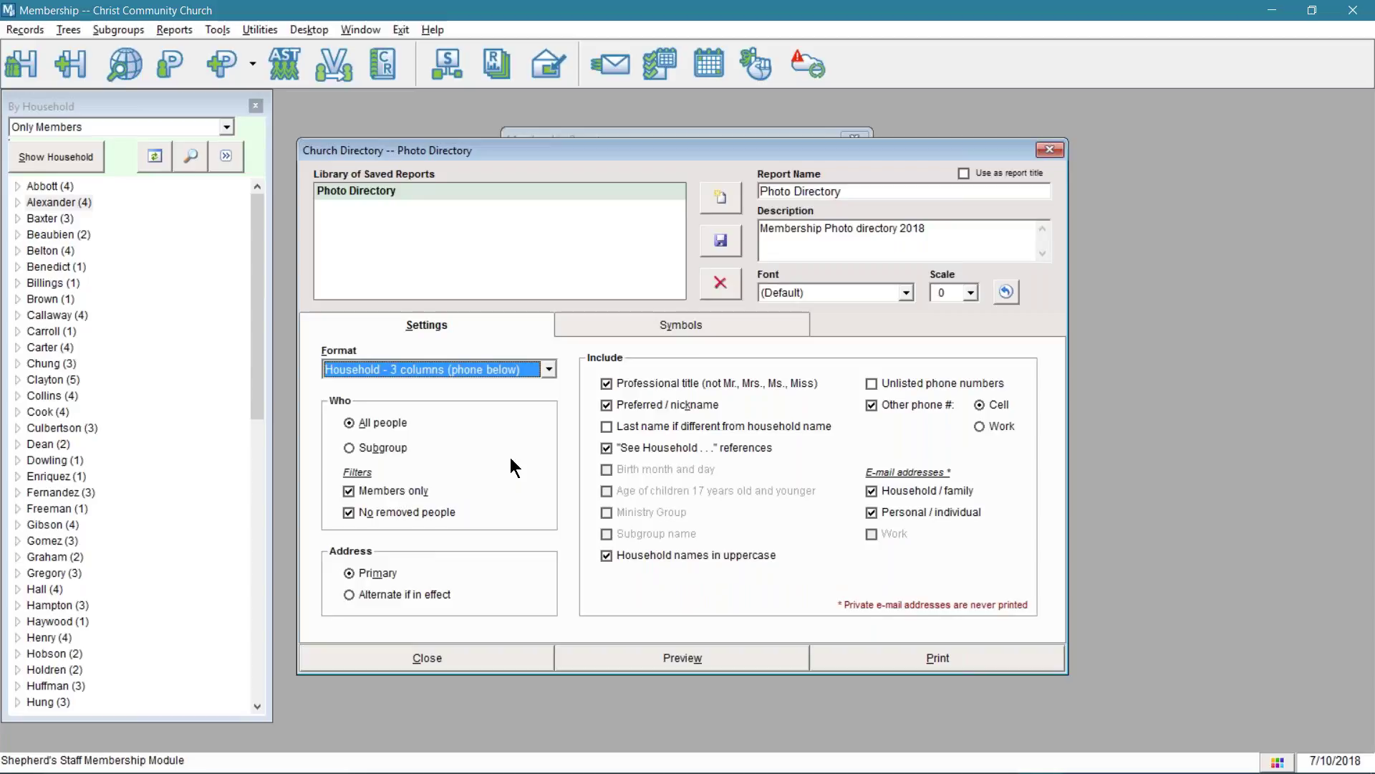
pyautogui.click(666, 650)
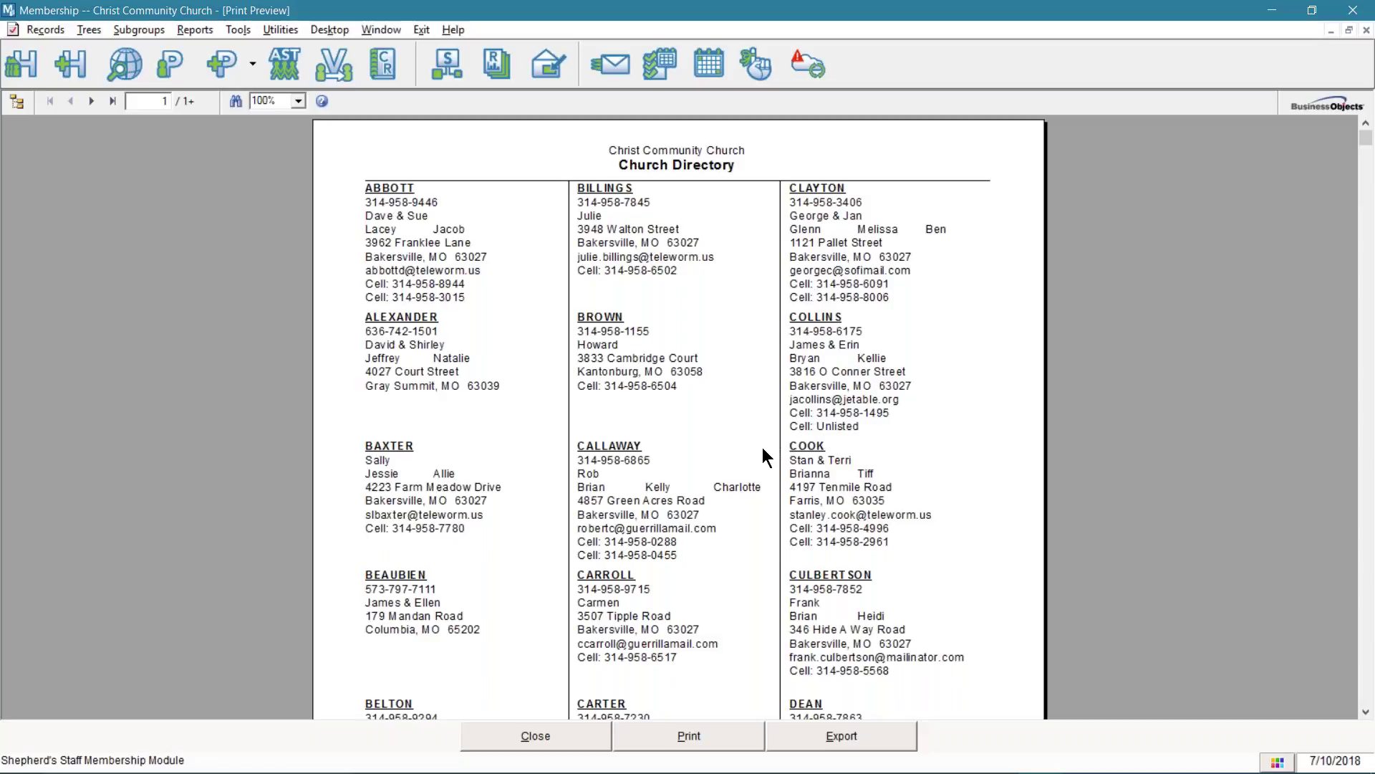
# - Zoom the three-column directory preview to 150%, scroll back to the top, and close it
pyautogui.scroll(-10, 713, 467)
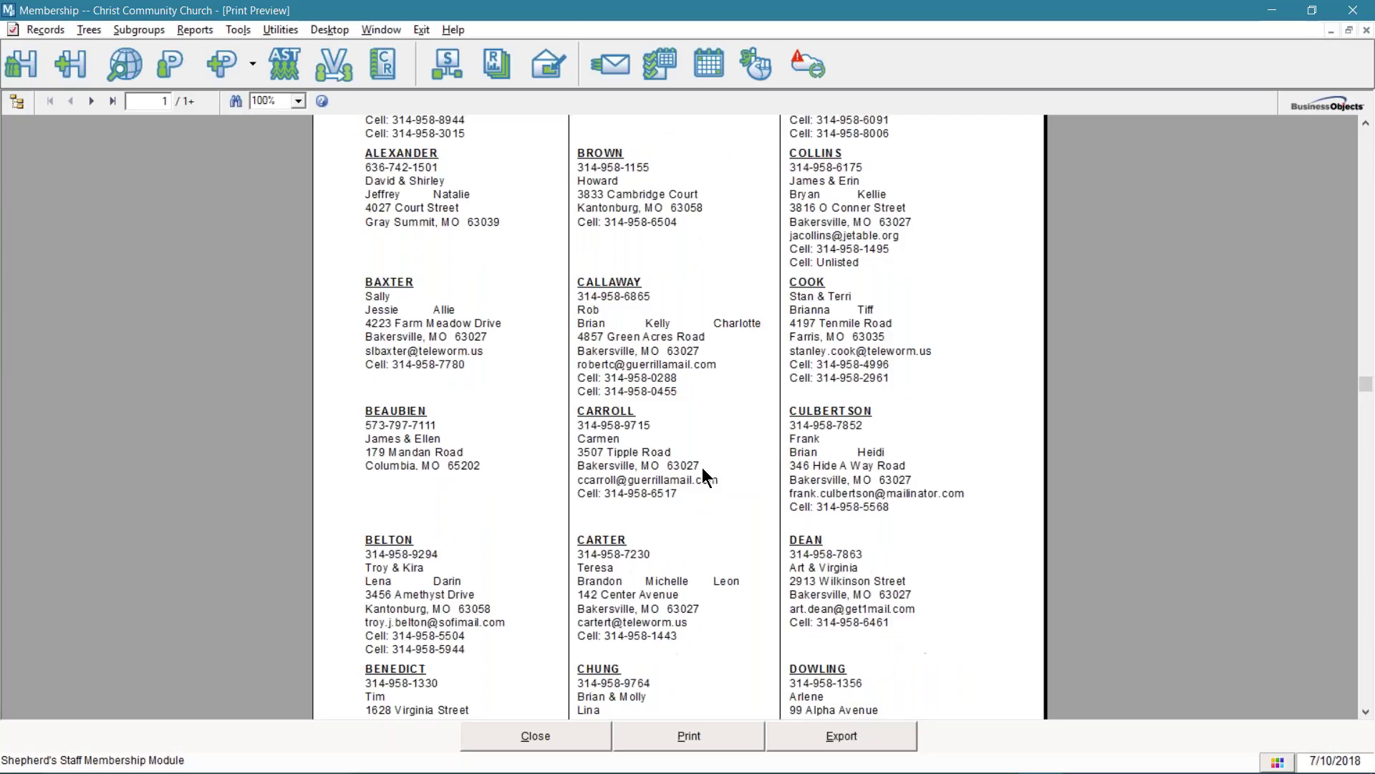
pyautogui.scroll(4, 689, 467)
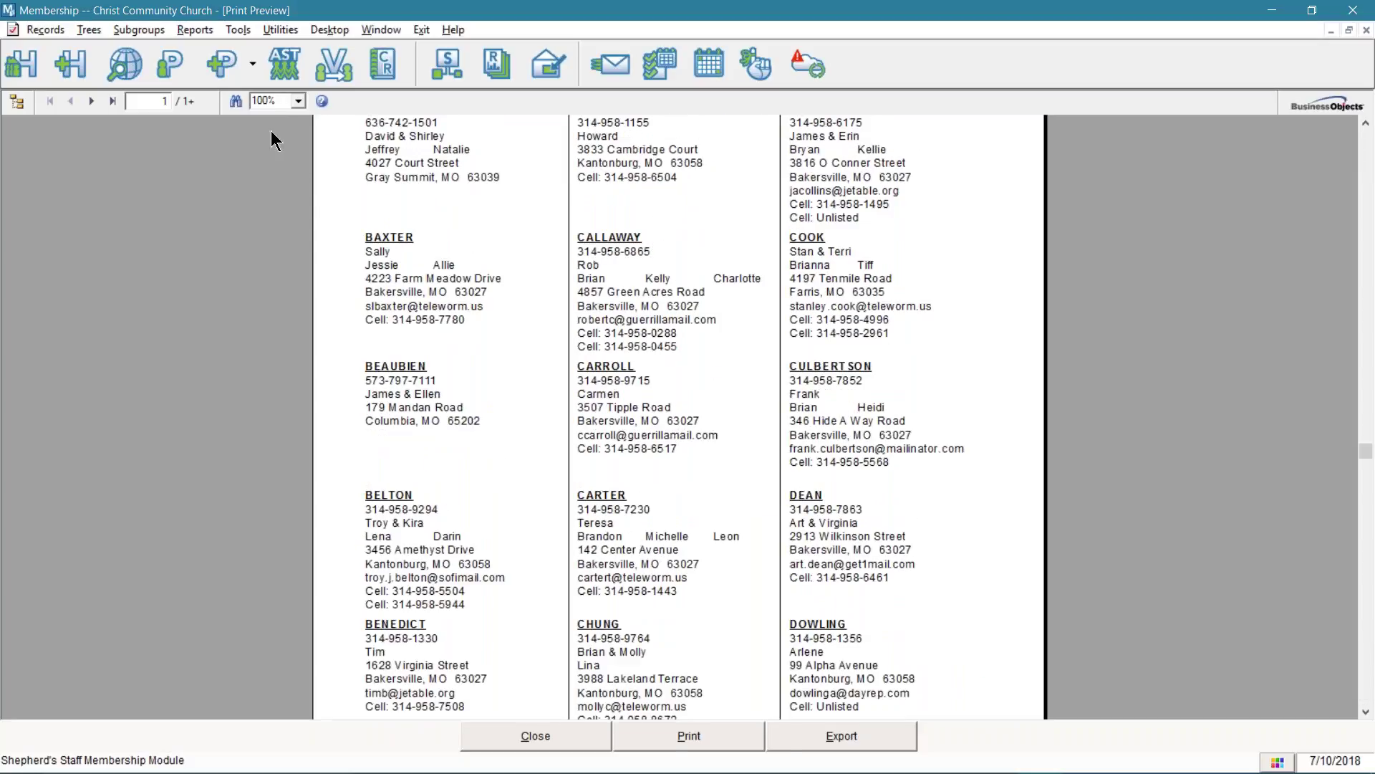
pyautogui.click(298, 101)
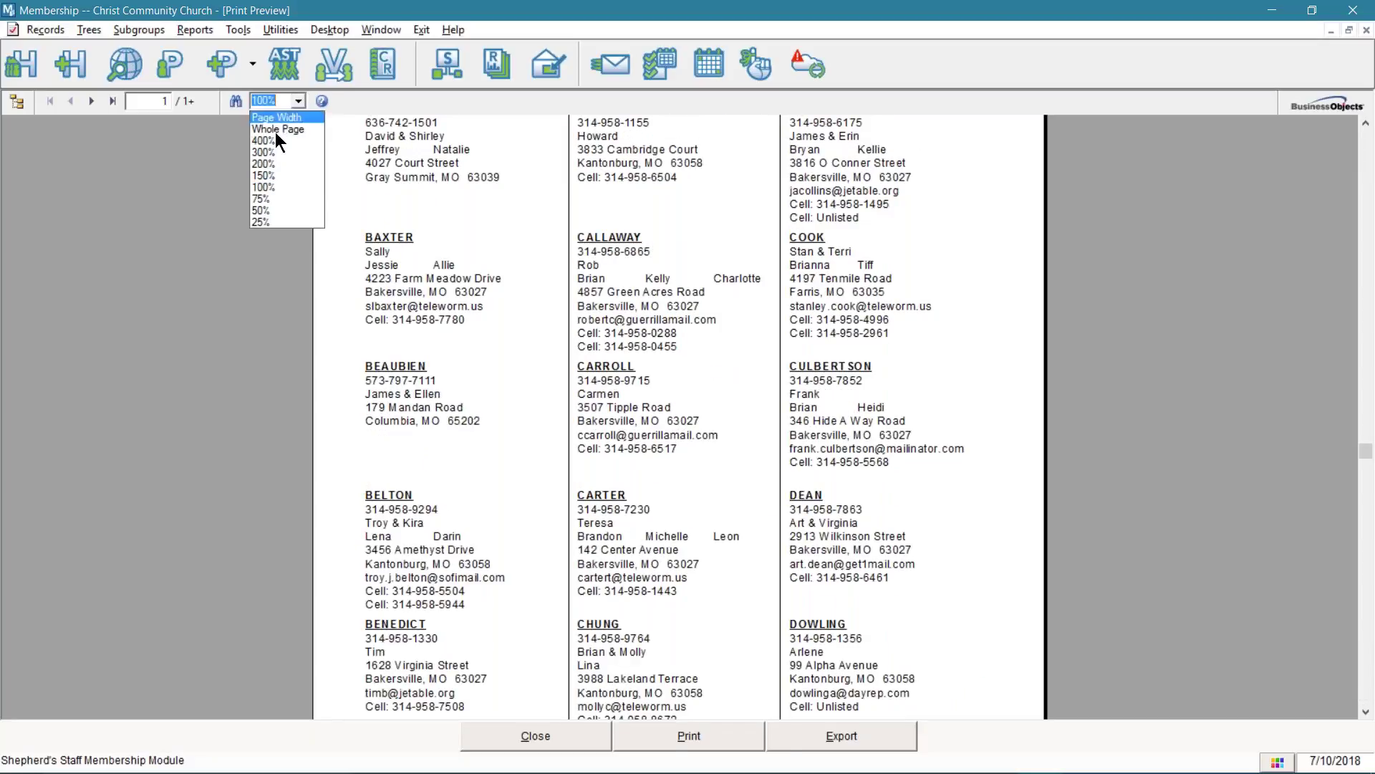
pyautogui.click(270, 176)
pyautogui.scroll(4, 742, 218)
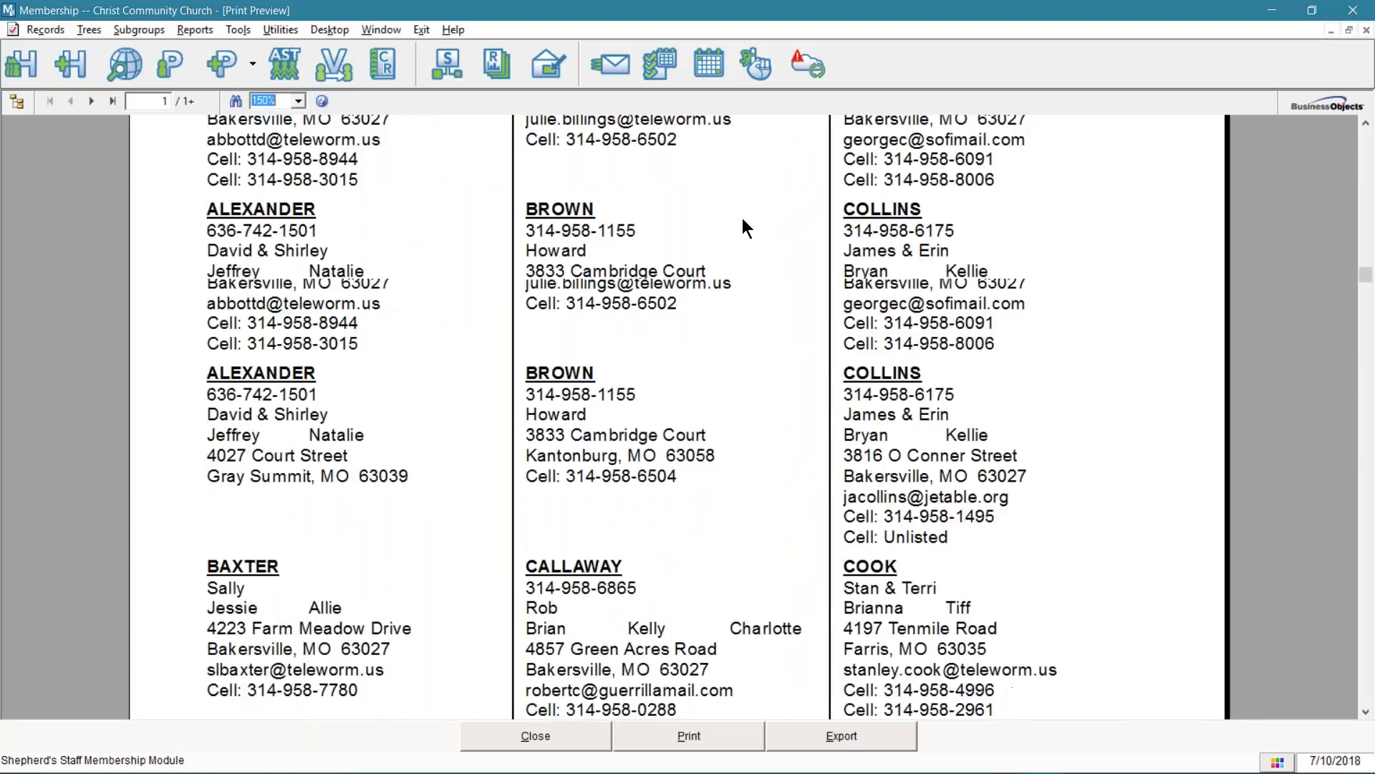
pyautogui.scroll(1, 742, 218)
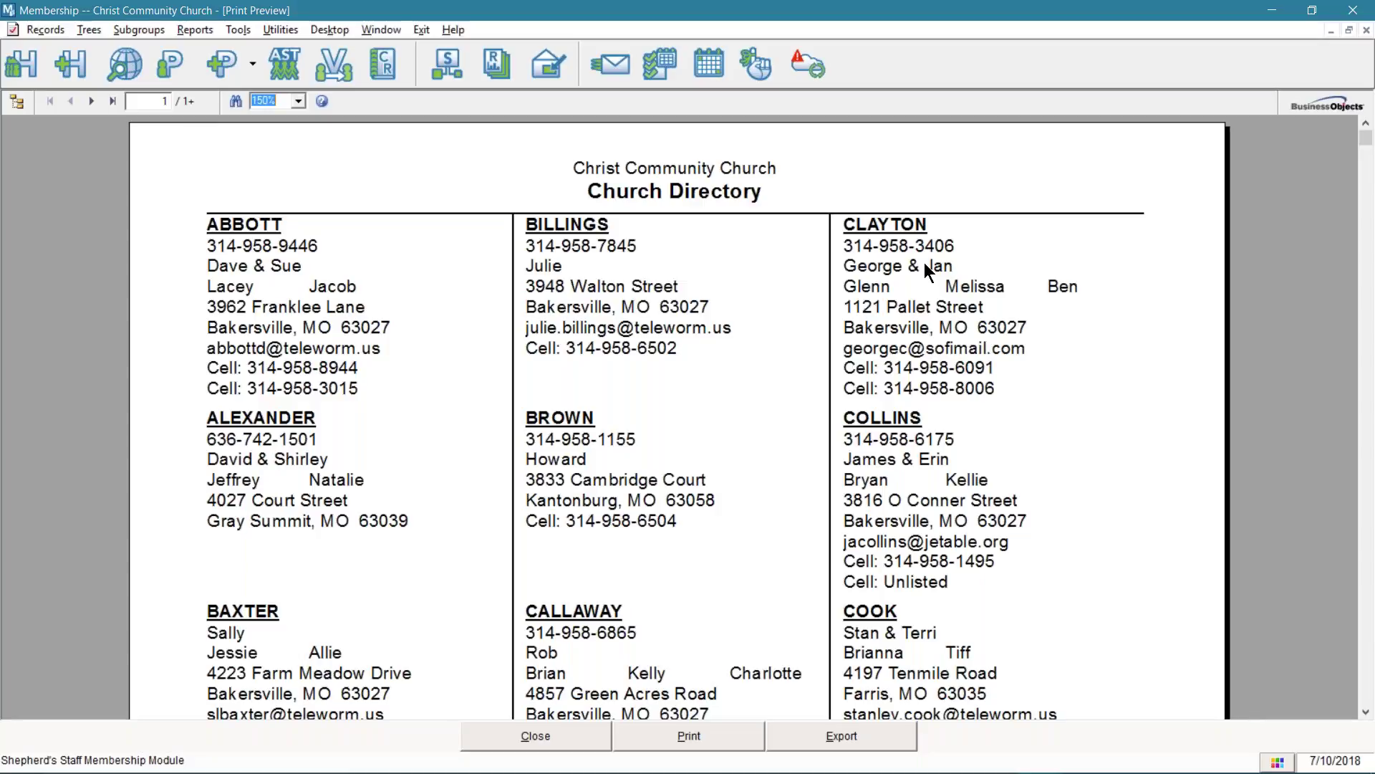
pyautogui.click(542, 725)
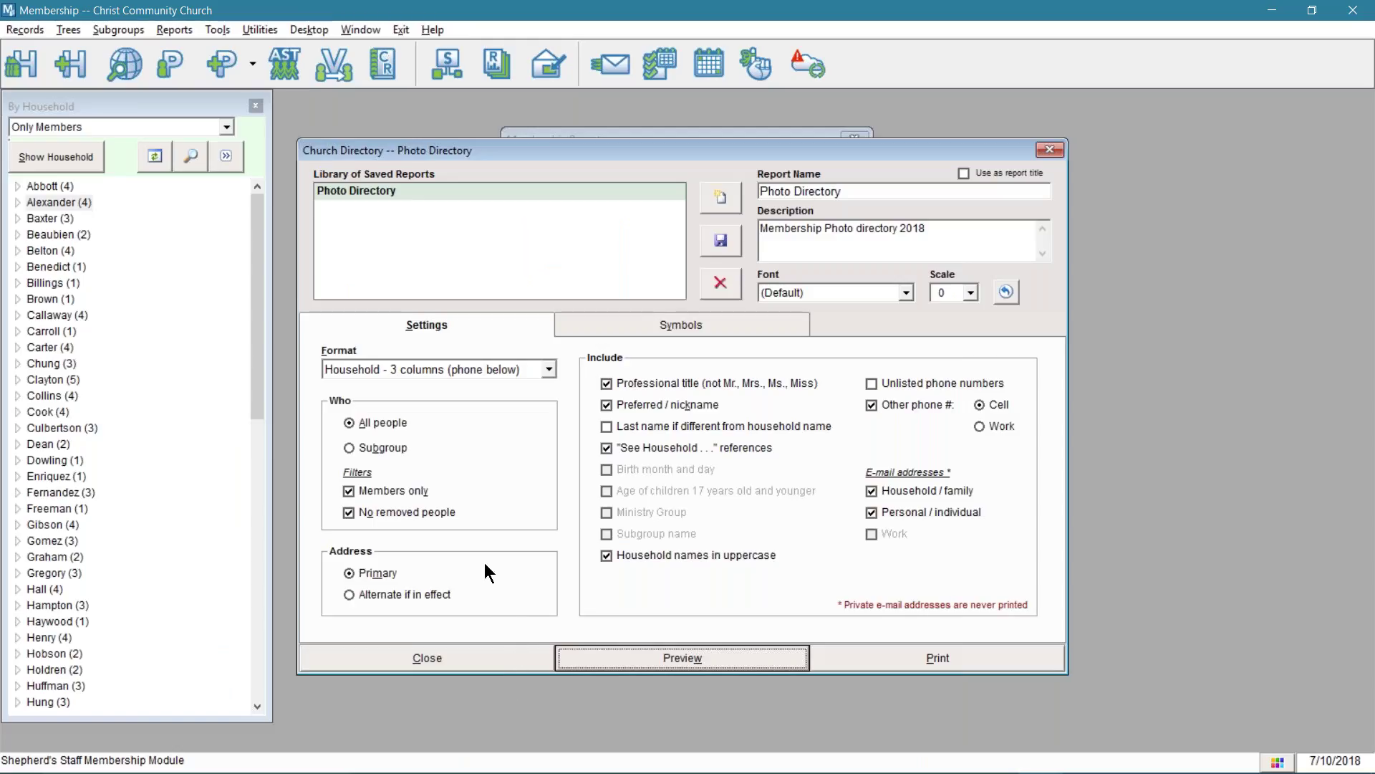
# - Switch the directory Format to Household by Person Assigned and preview it
pyautogui.click(548, 367)
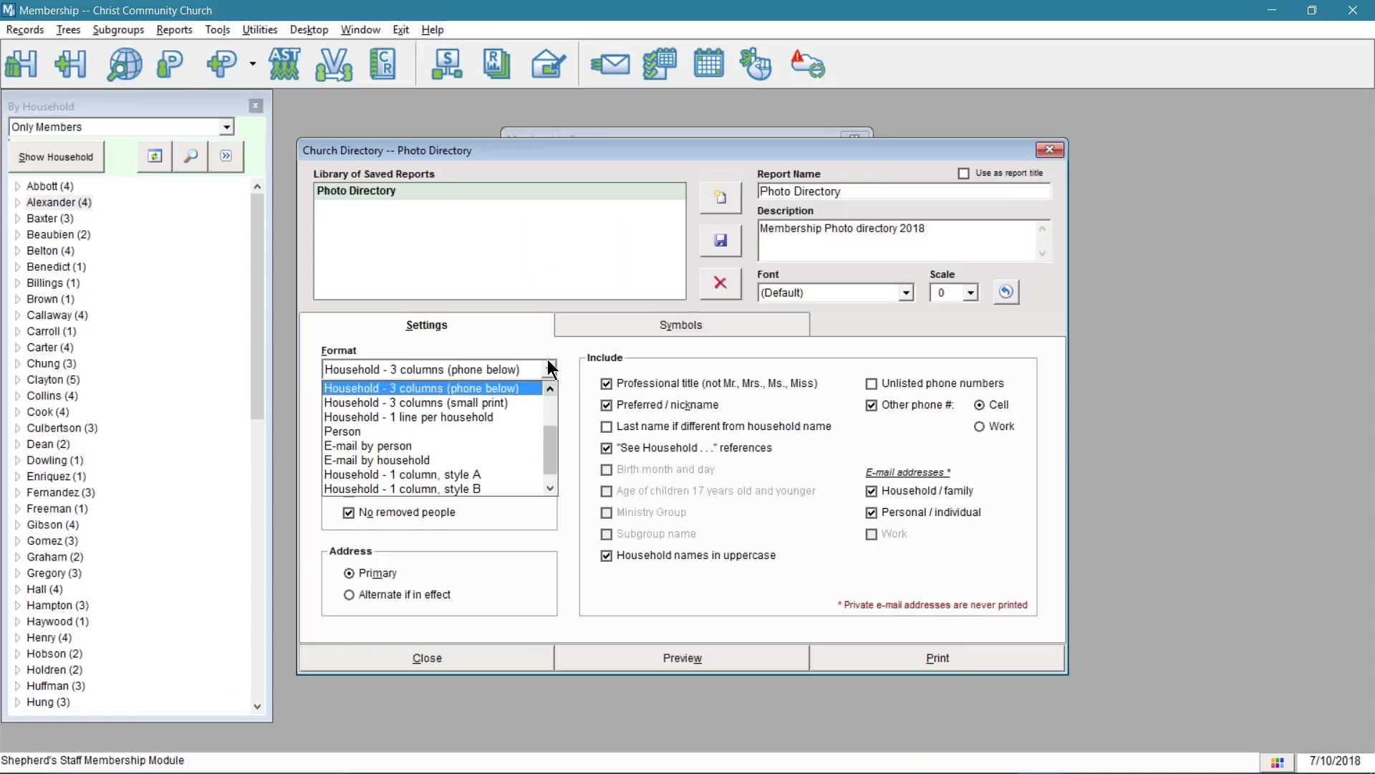
pyautogui.scroll(3, 520, 394)
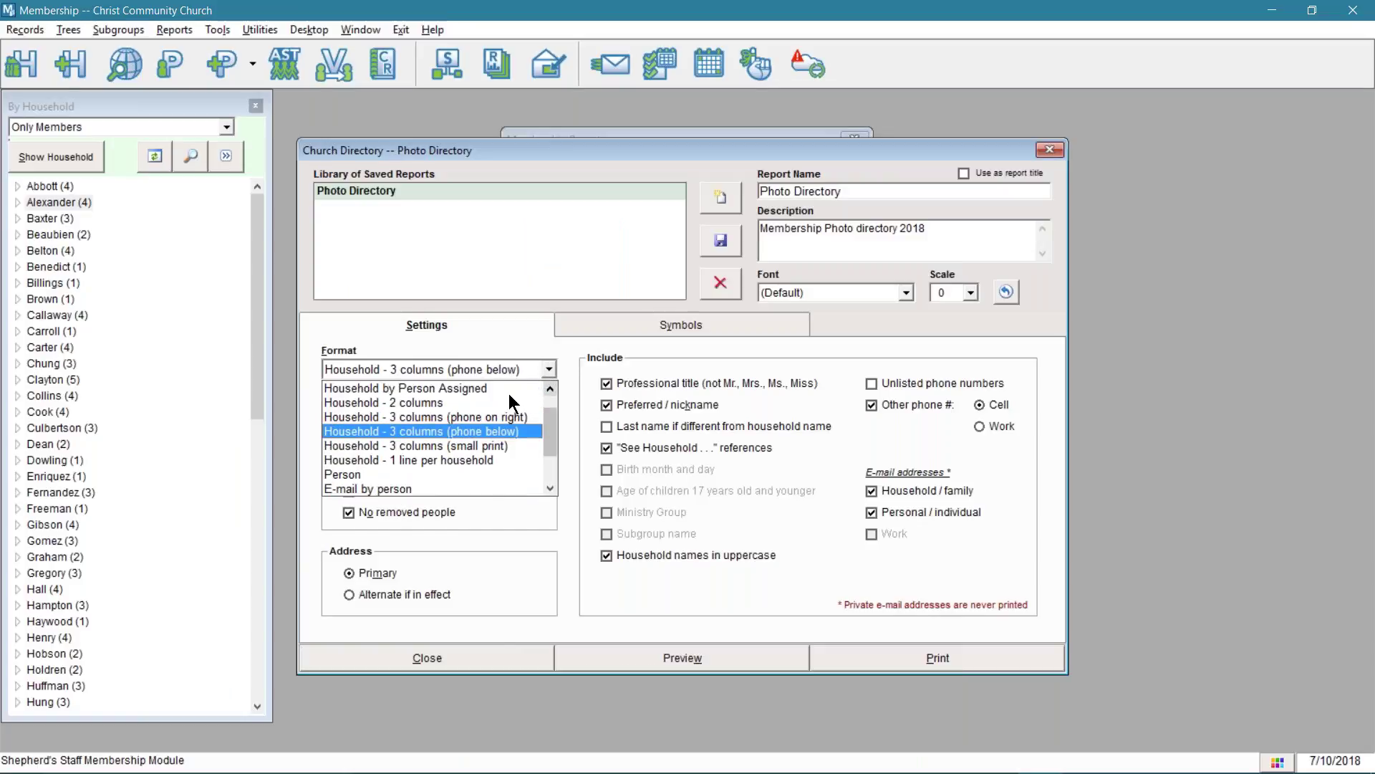
pyautogui.click(473, 389)
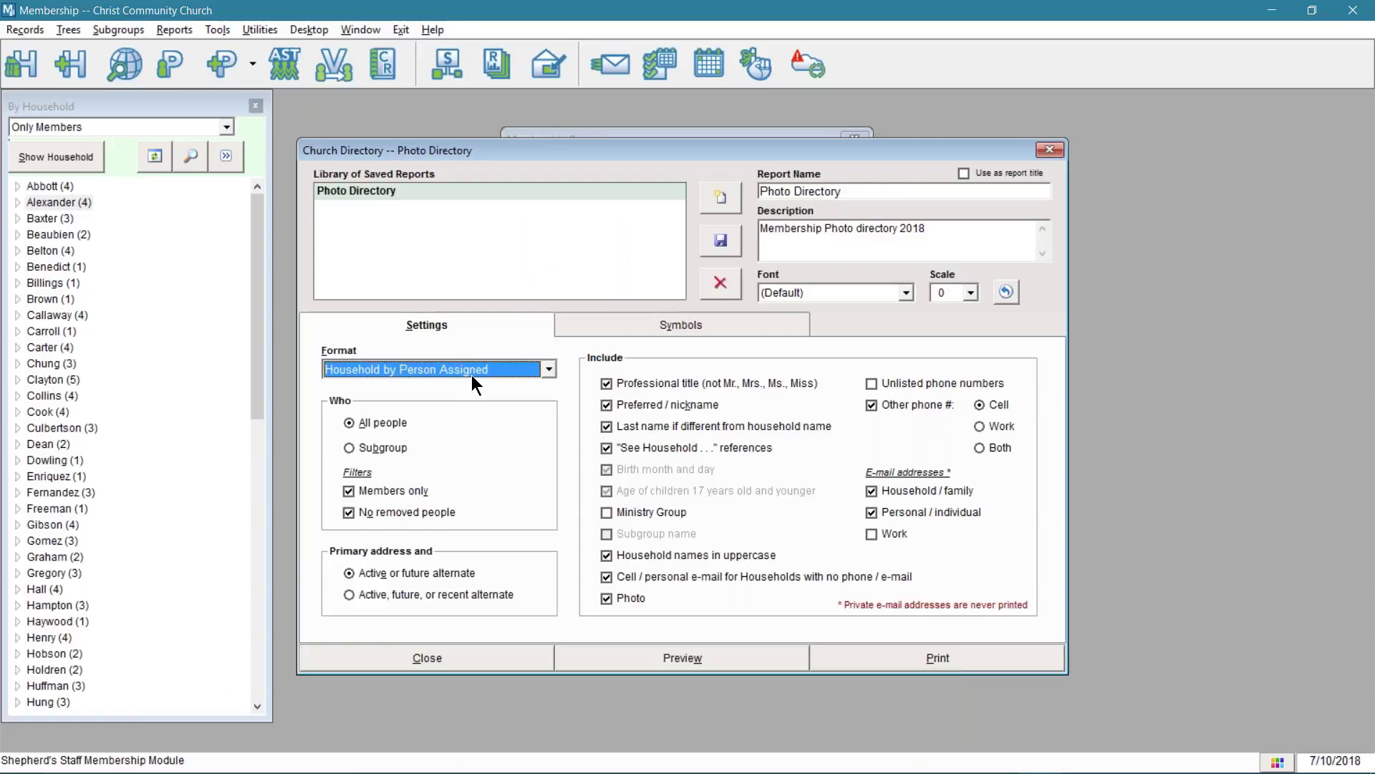
pyautogui.click(619, 655)
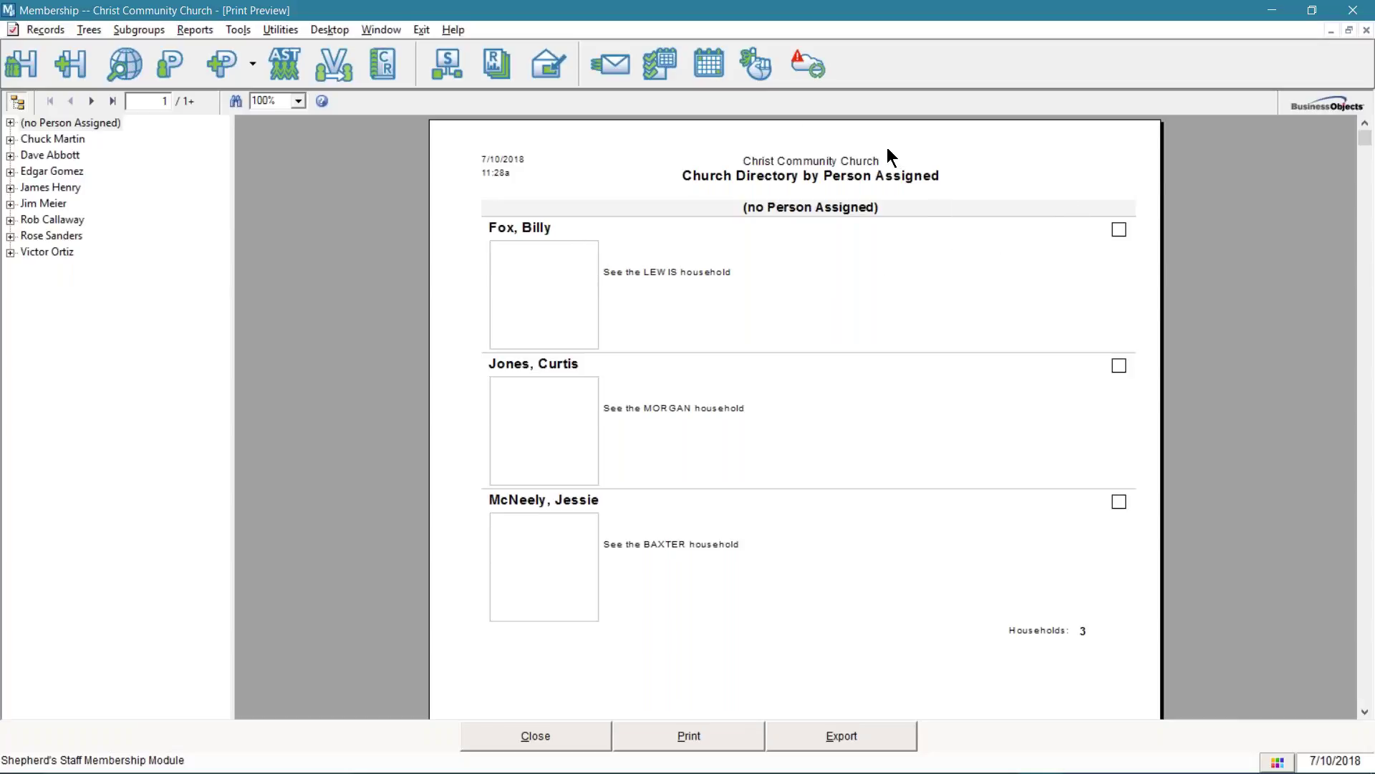
# - At 150% zoom, browse two assigned persons' household groups, then close the preview
pyautogui.click(298, 101)
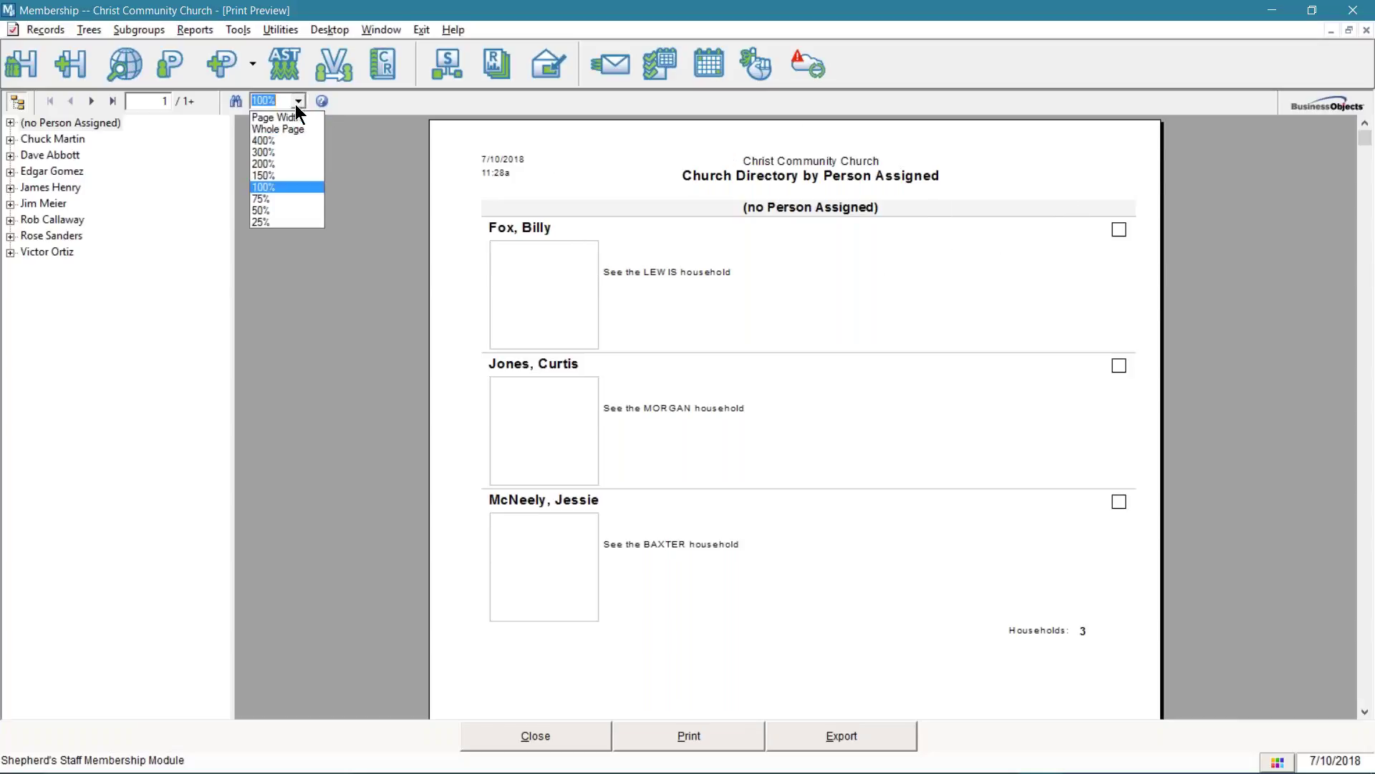
pyautogui.click(268, 186)
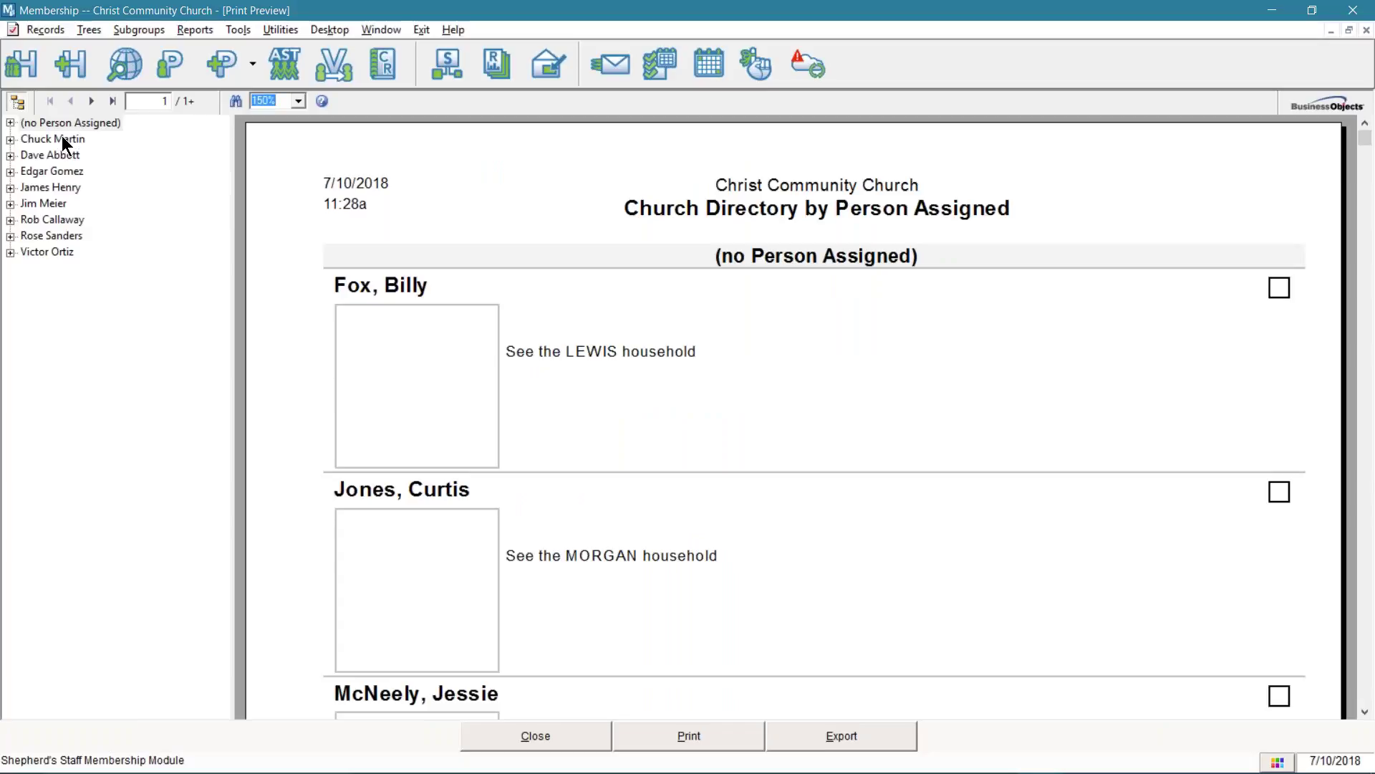
pyautogui.click(59, 187)
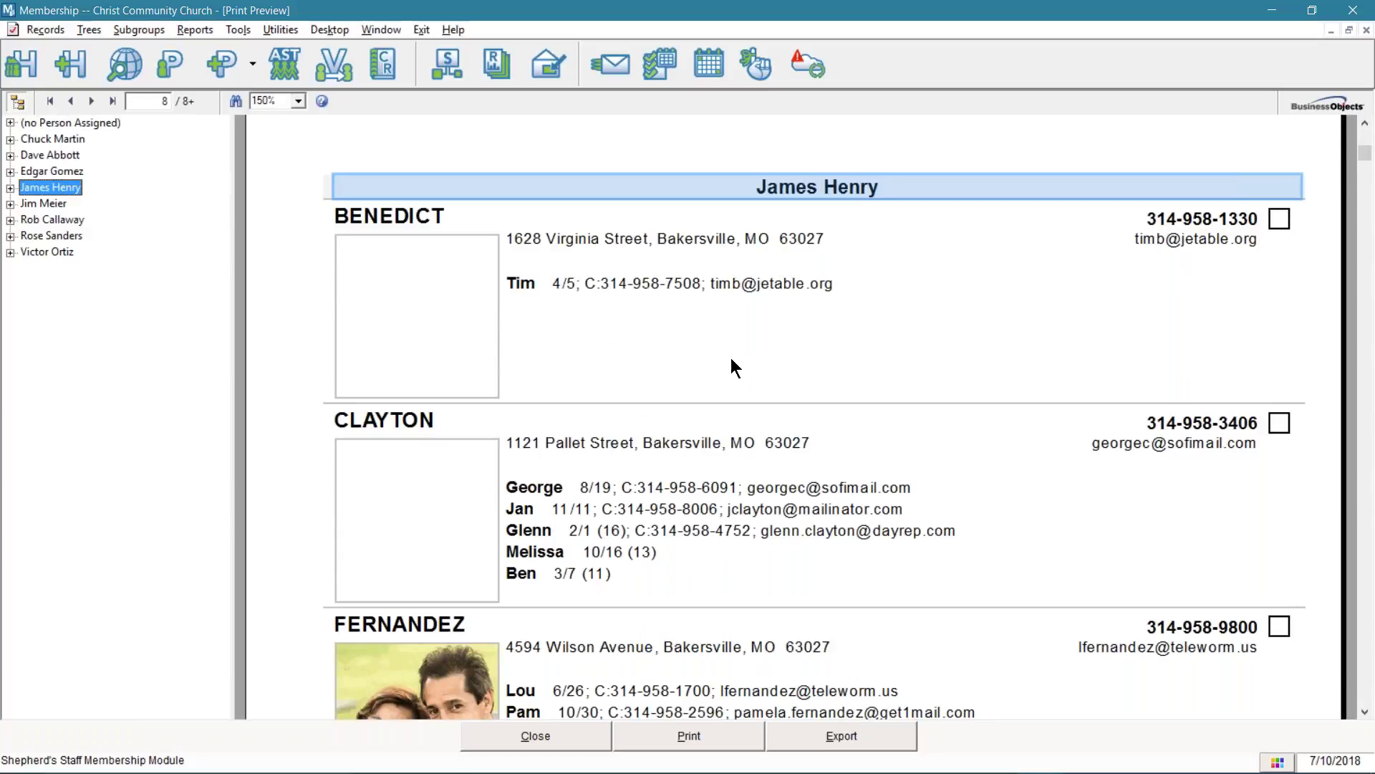
pyautogui.scroll(-2, 745, 350)
pyautogui.scroll(-2, 749, 350)
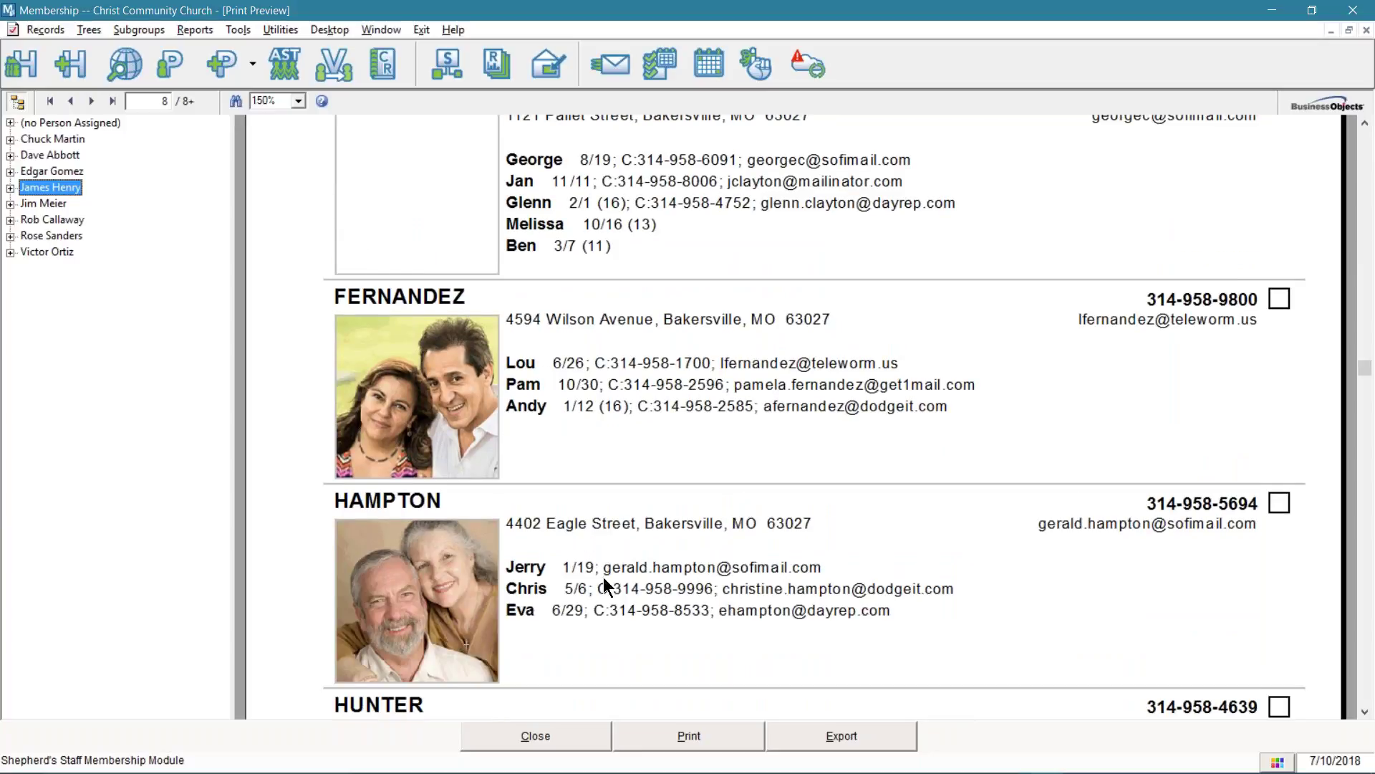
pyautogui.scroll(4, 604, 577)
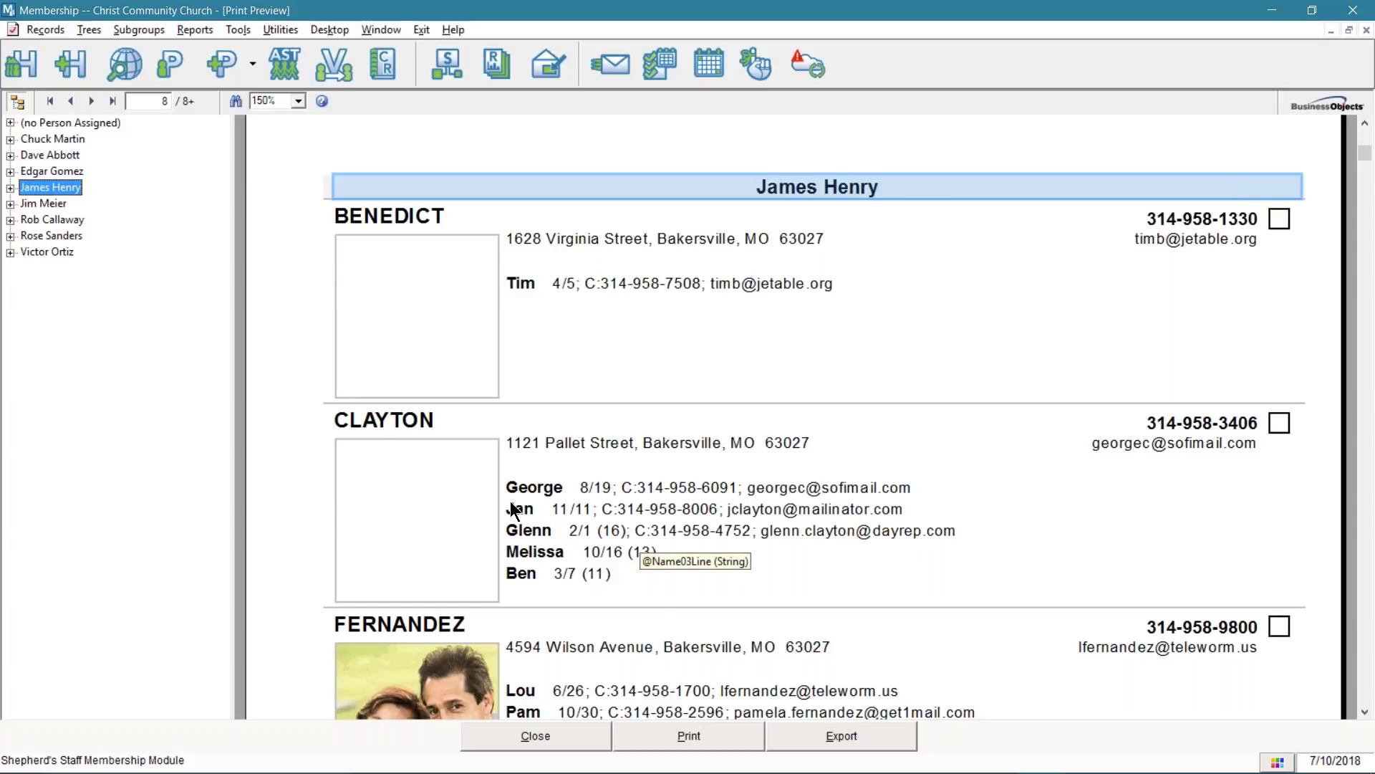
pyautogui.click(52, 201)
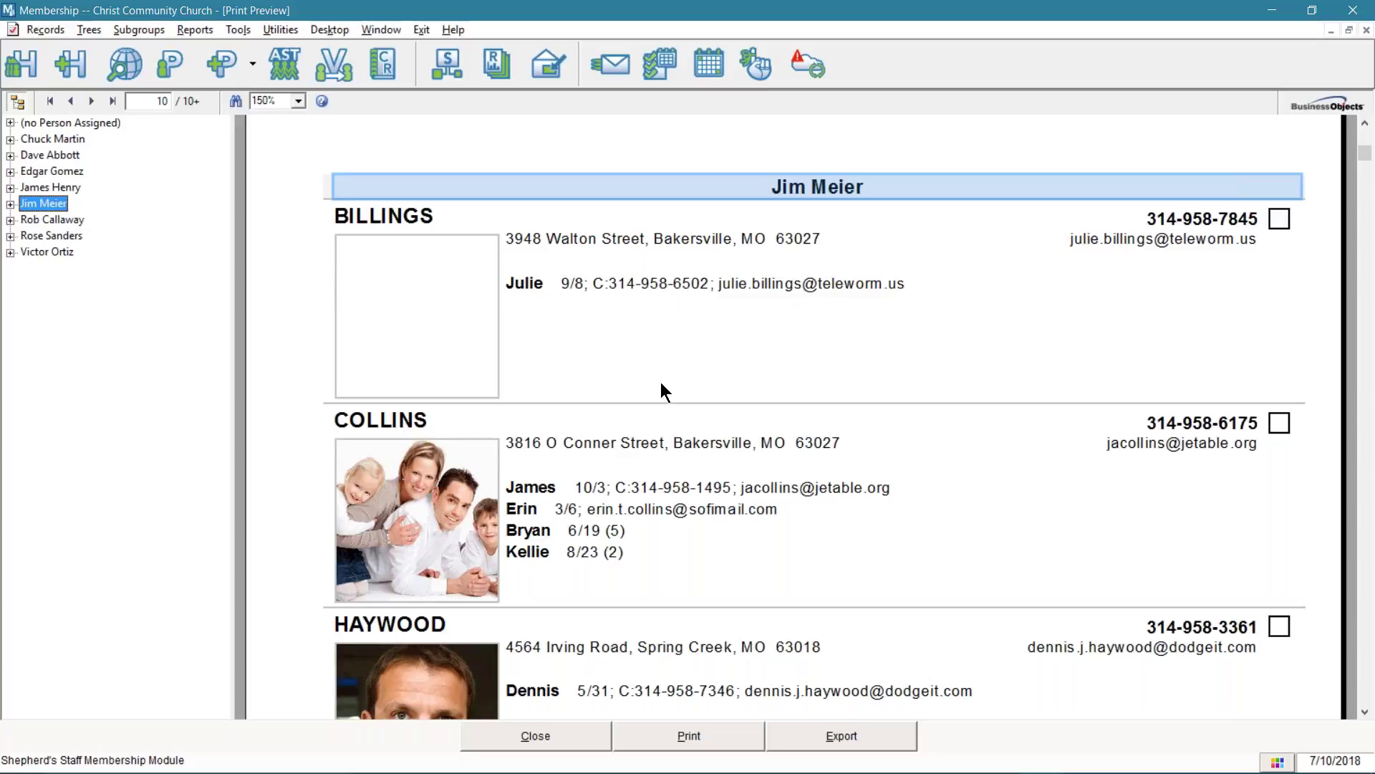
pyautogui.scroll(-4, 661, 390)
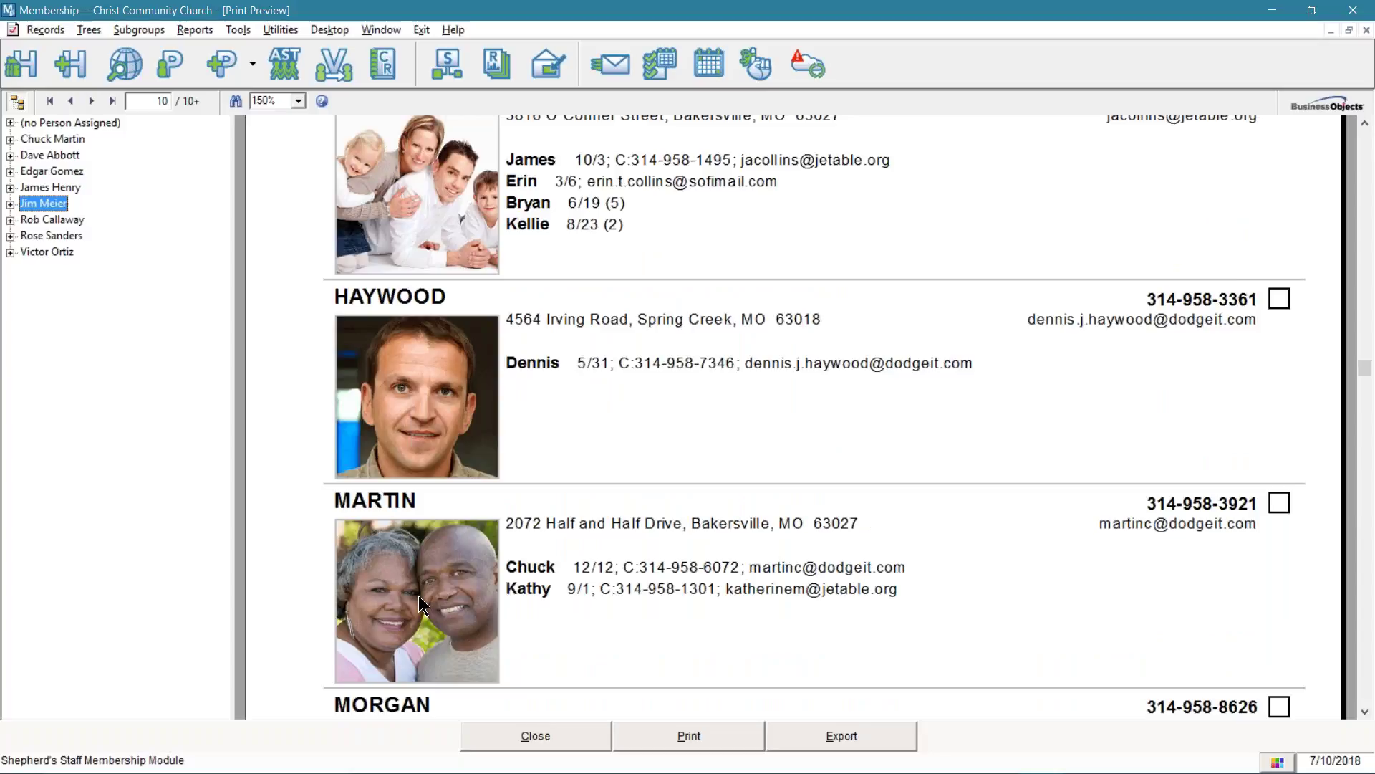
pyautogui.click(533, 734)
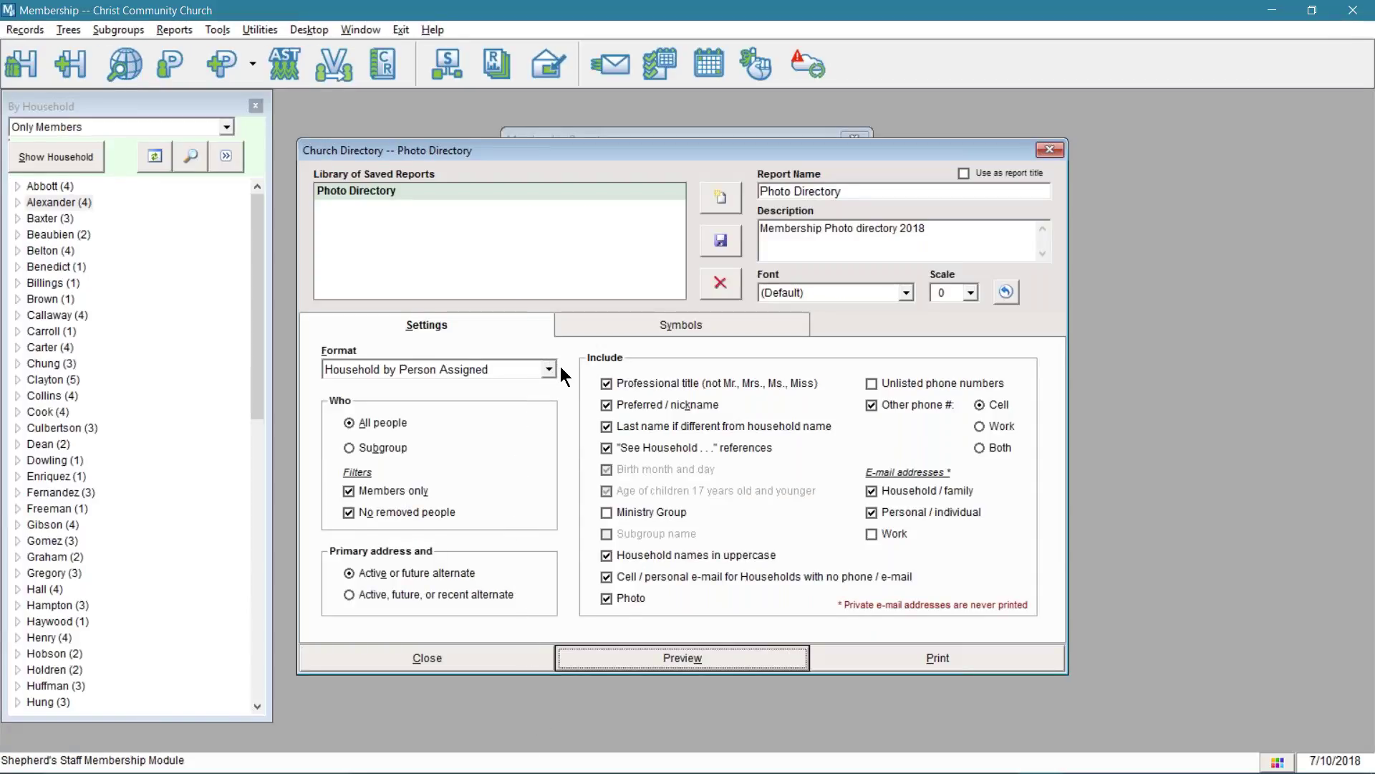
# - Try the Household - 2 columns and 1 line per household formats, then settle on plain Household
pyautogui.click(549, 369)
pyautogui.scroll(1, 525, 405)
pyautogui.click(456, 385)
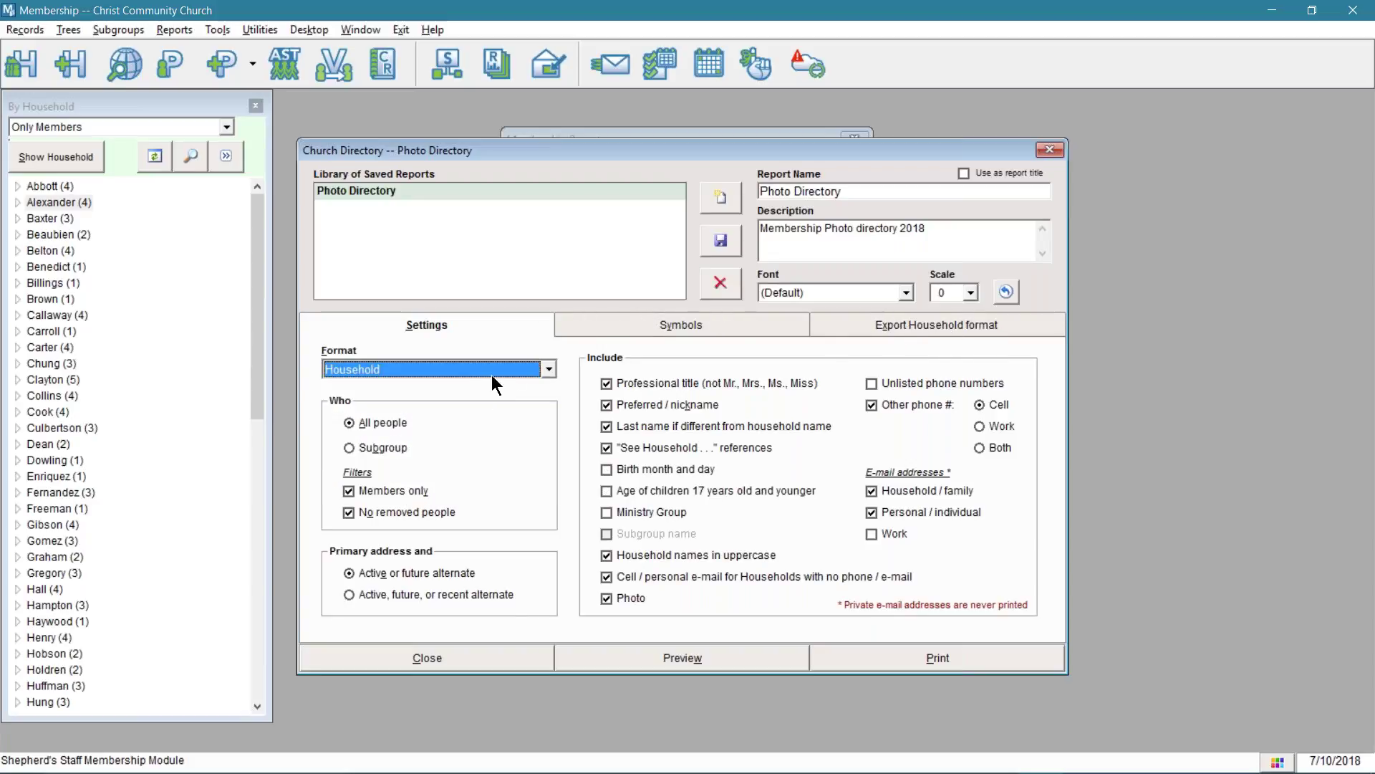
pyautogui.click(492, 369)
pyautogui.click(465, 434)
pyautogui.click(485, 368)
pyautogui.click(467, 437)
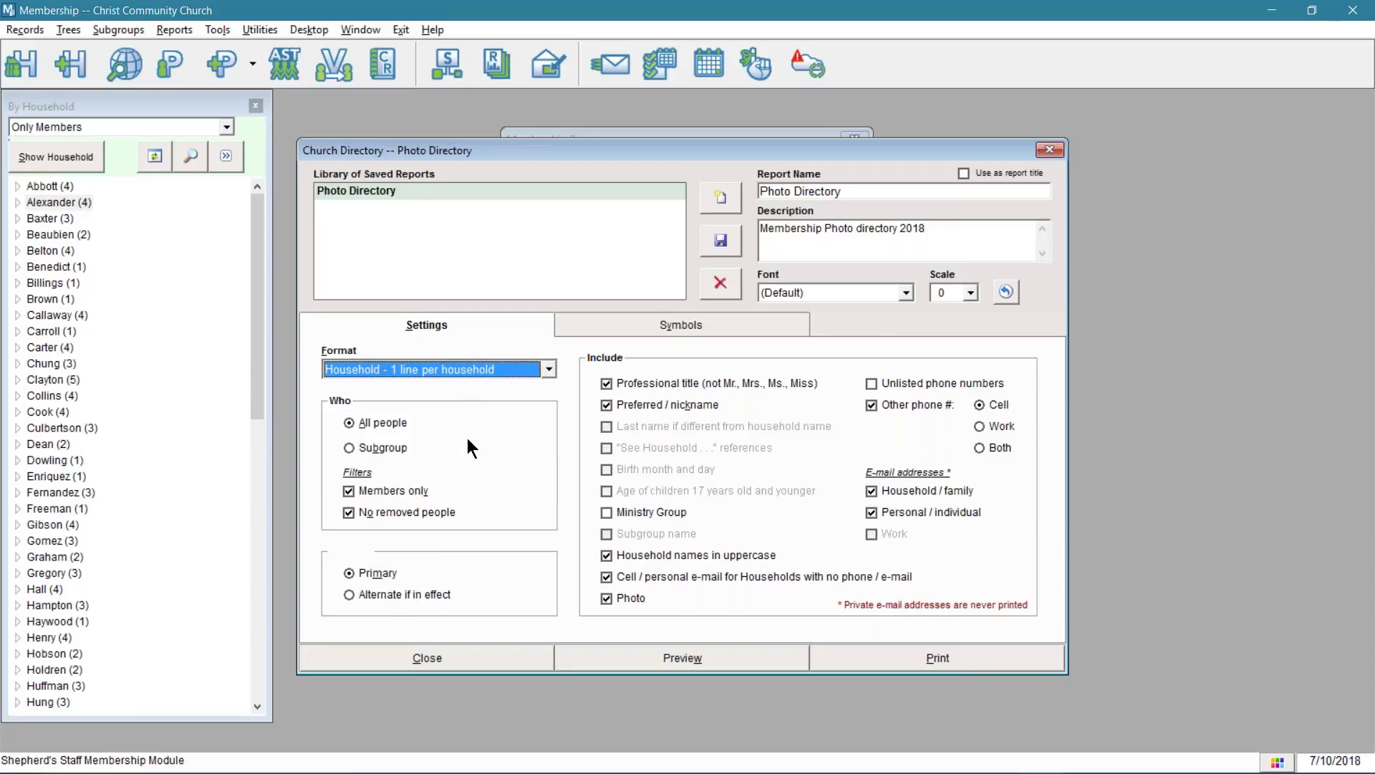
pyautogui.click(549, 369)
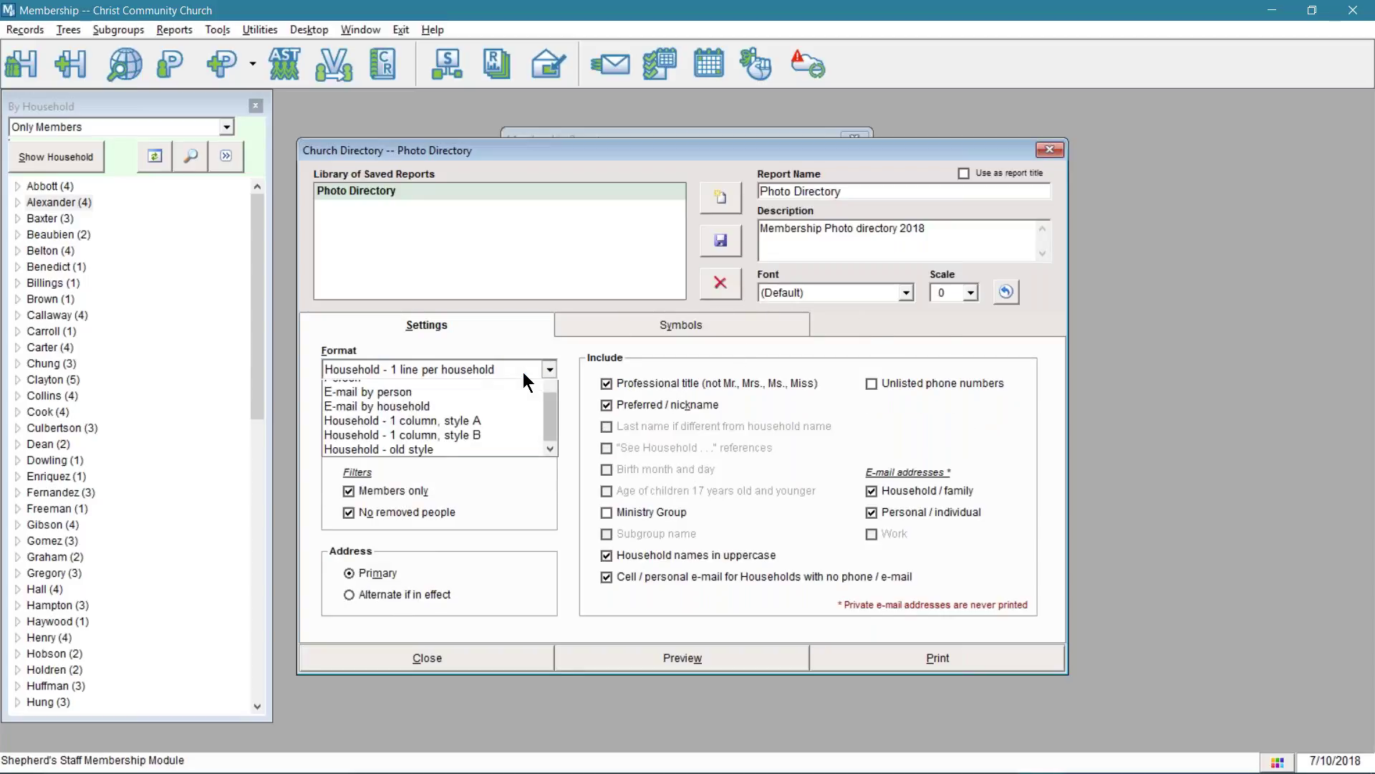
pyautogui.scroll(1, 501, 390)
pyautogui.scroll(2, 501, 395)
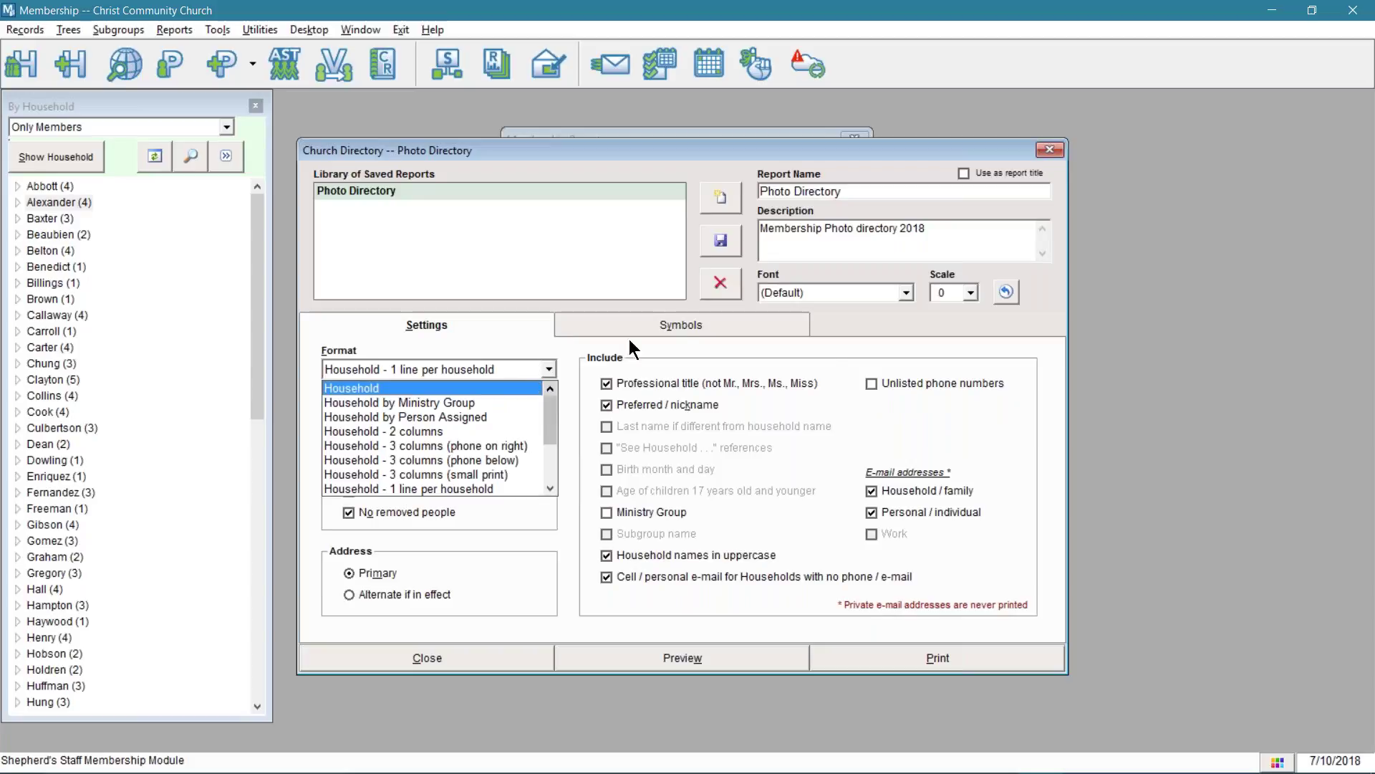
pyautogui.click(441, 388)
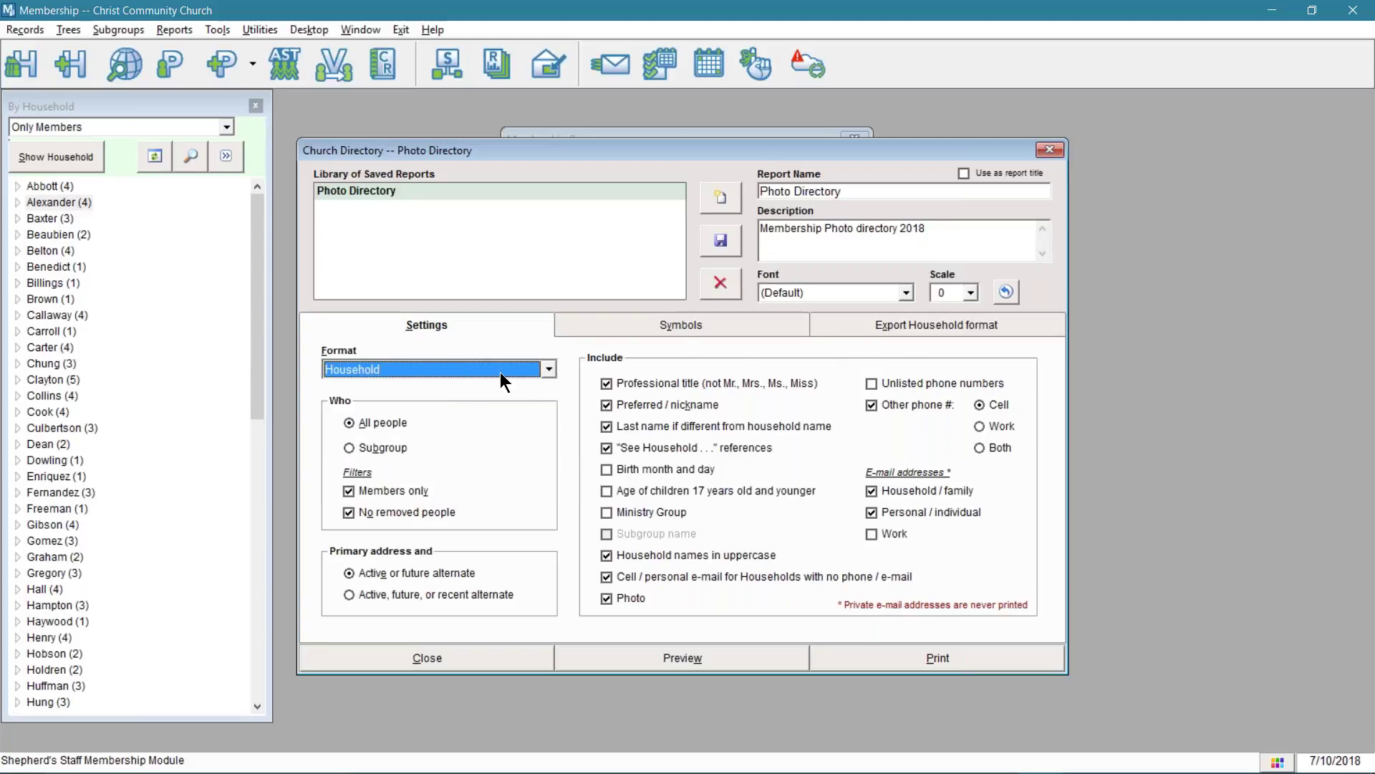
# - Move the * symbol from Member to Non-Member, turn off Members only, and preview
pyautogui.click(608, 327)
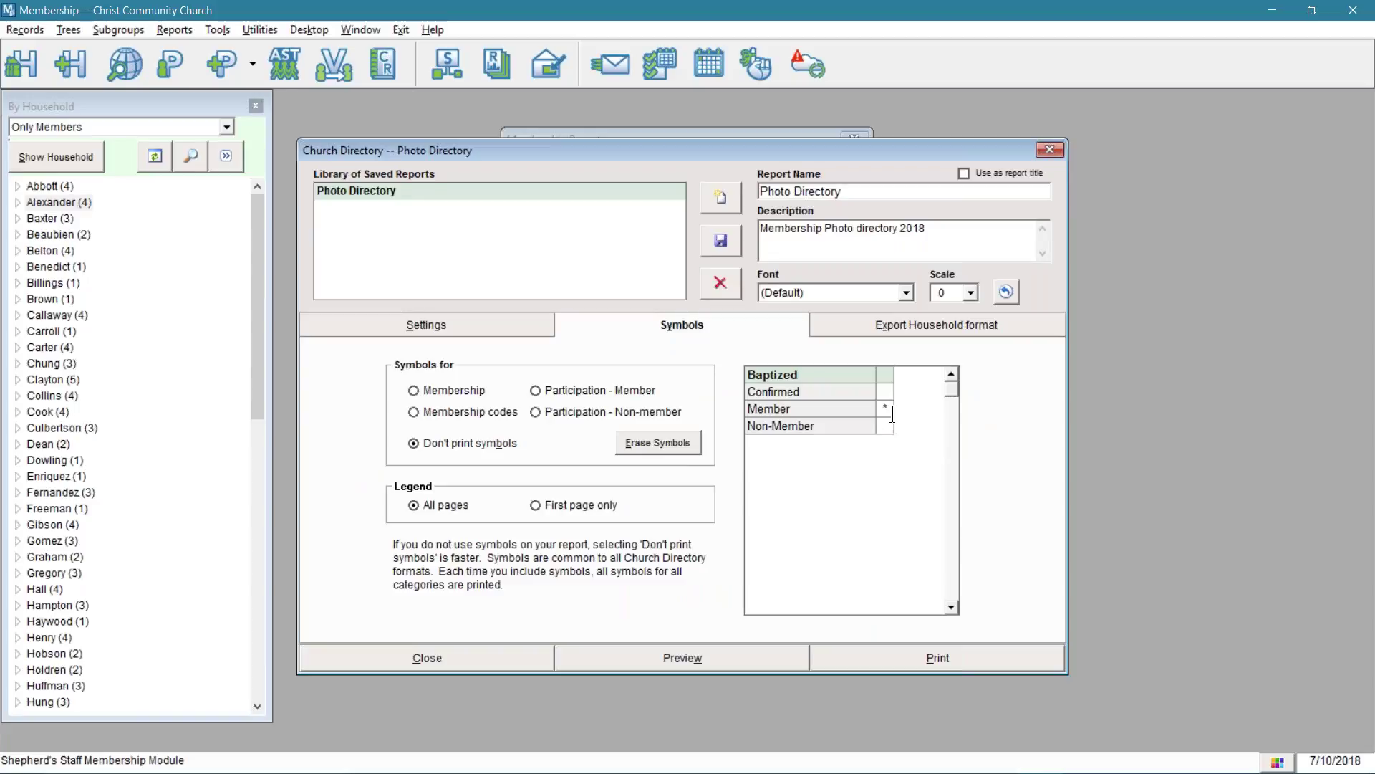
pyautogui.click(885, 409)
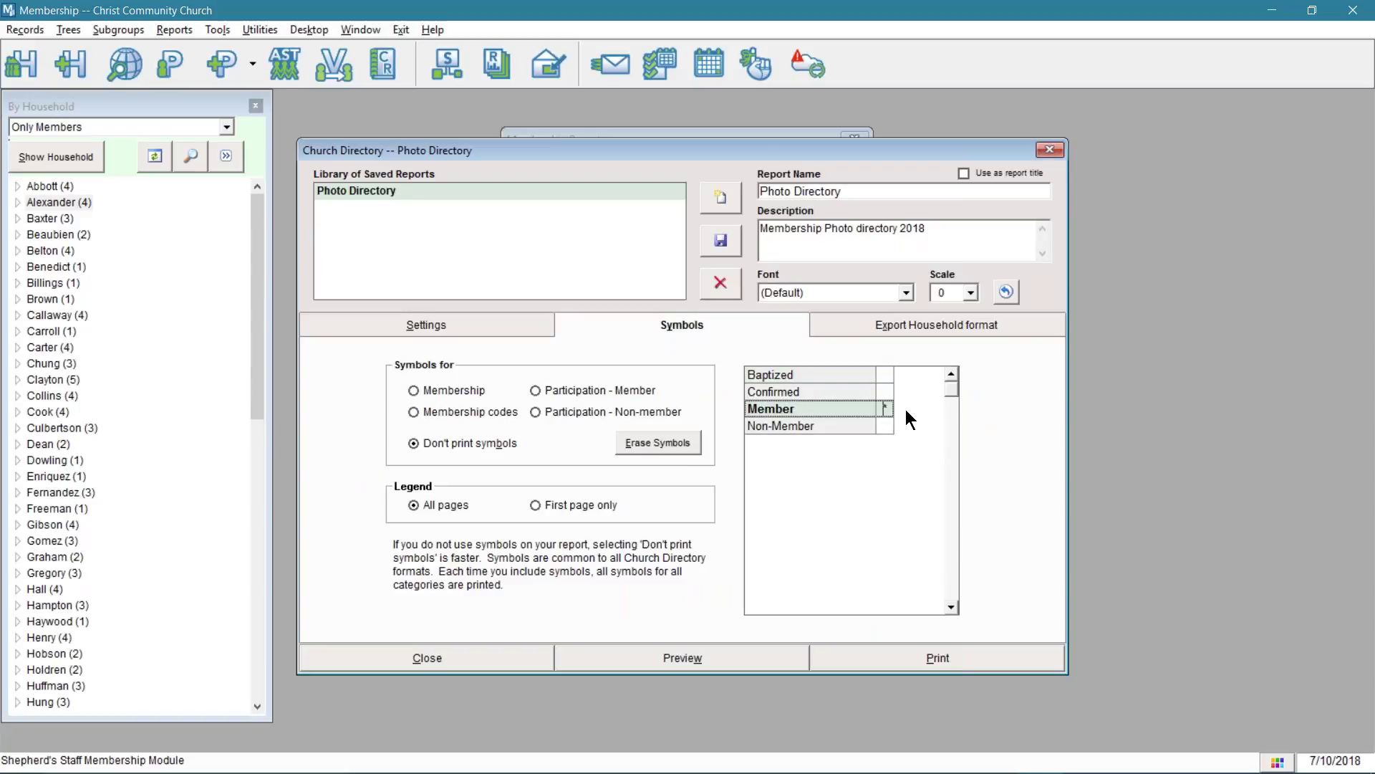
pyautogui.press('BackSpace')
pyautogui.click(886, 426)
pyautogui.write('*')
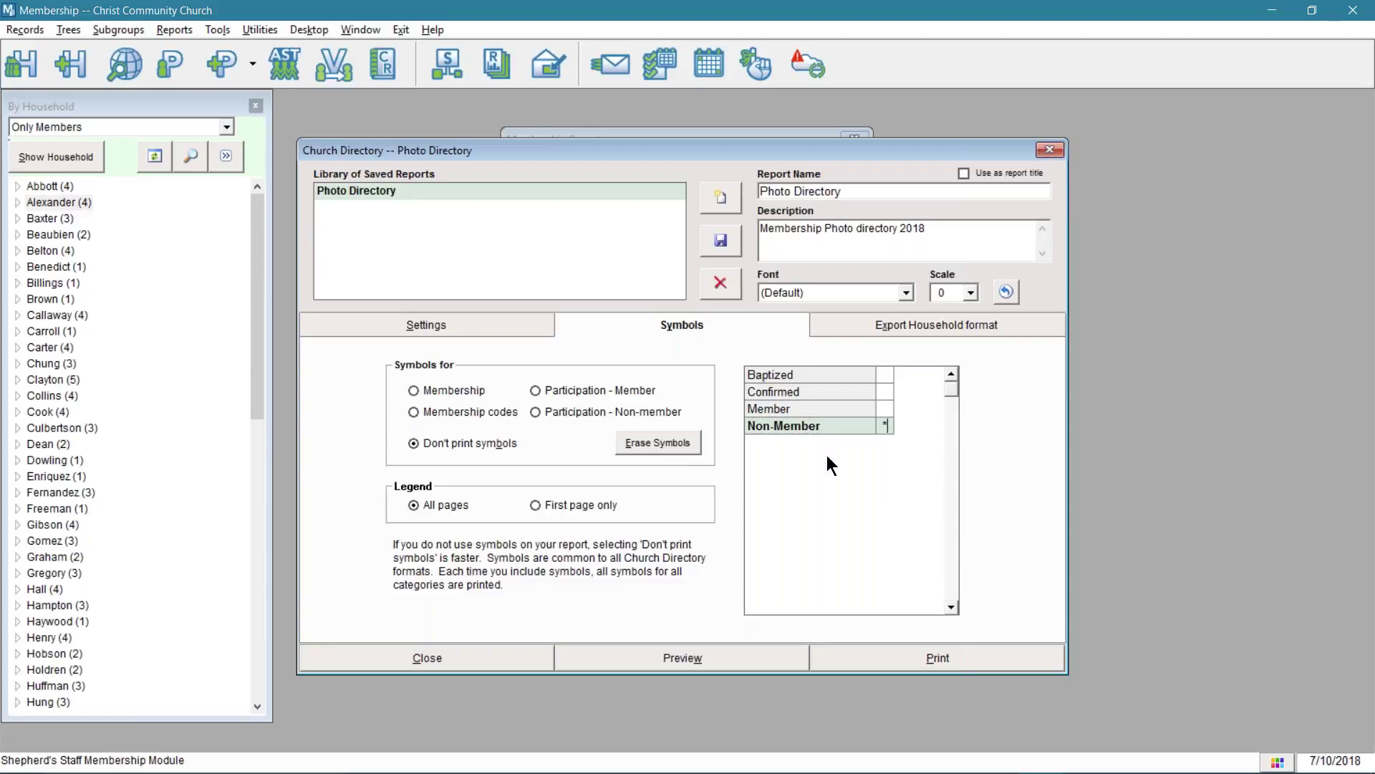
pyautogui.click(469, 326)
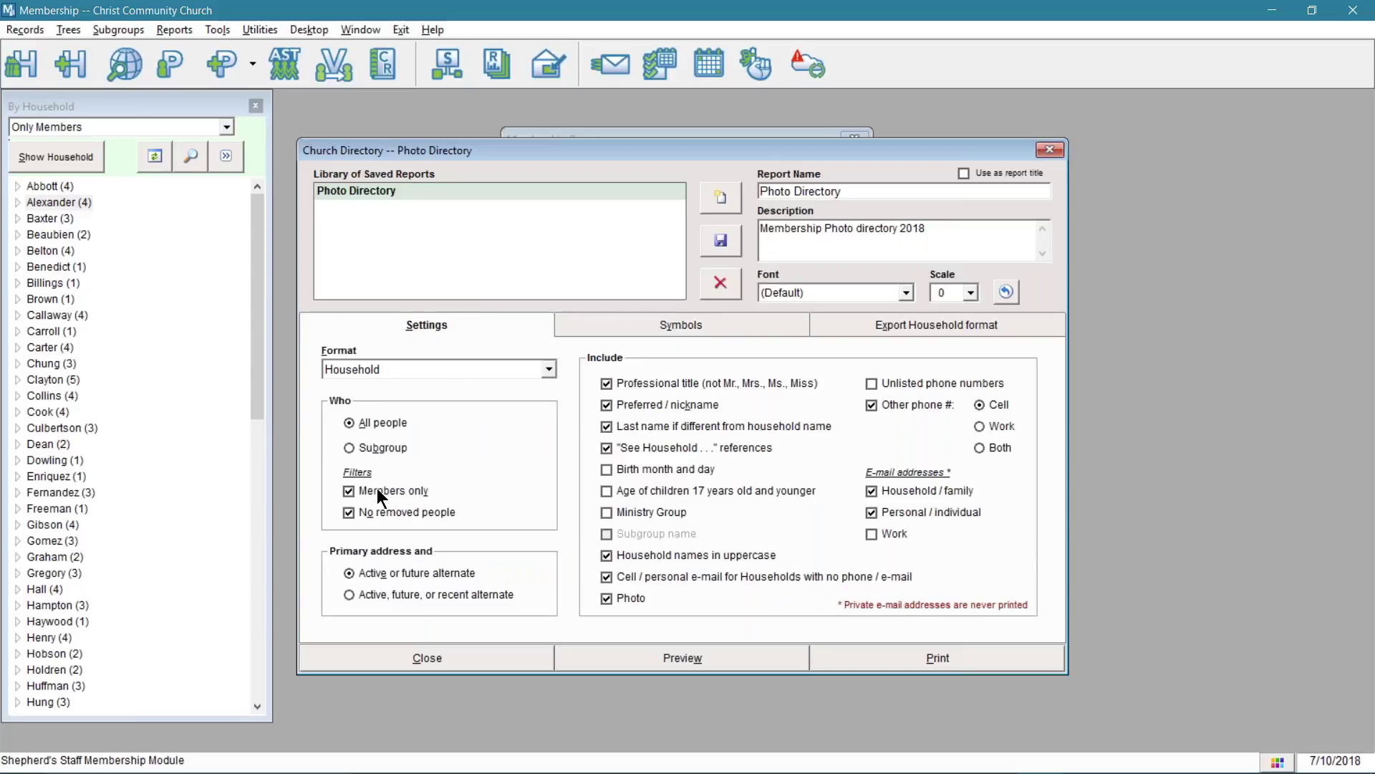
pyautogui.click(411, 492)
pyautogui.click(641, 662)
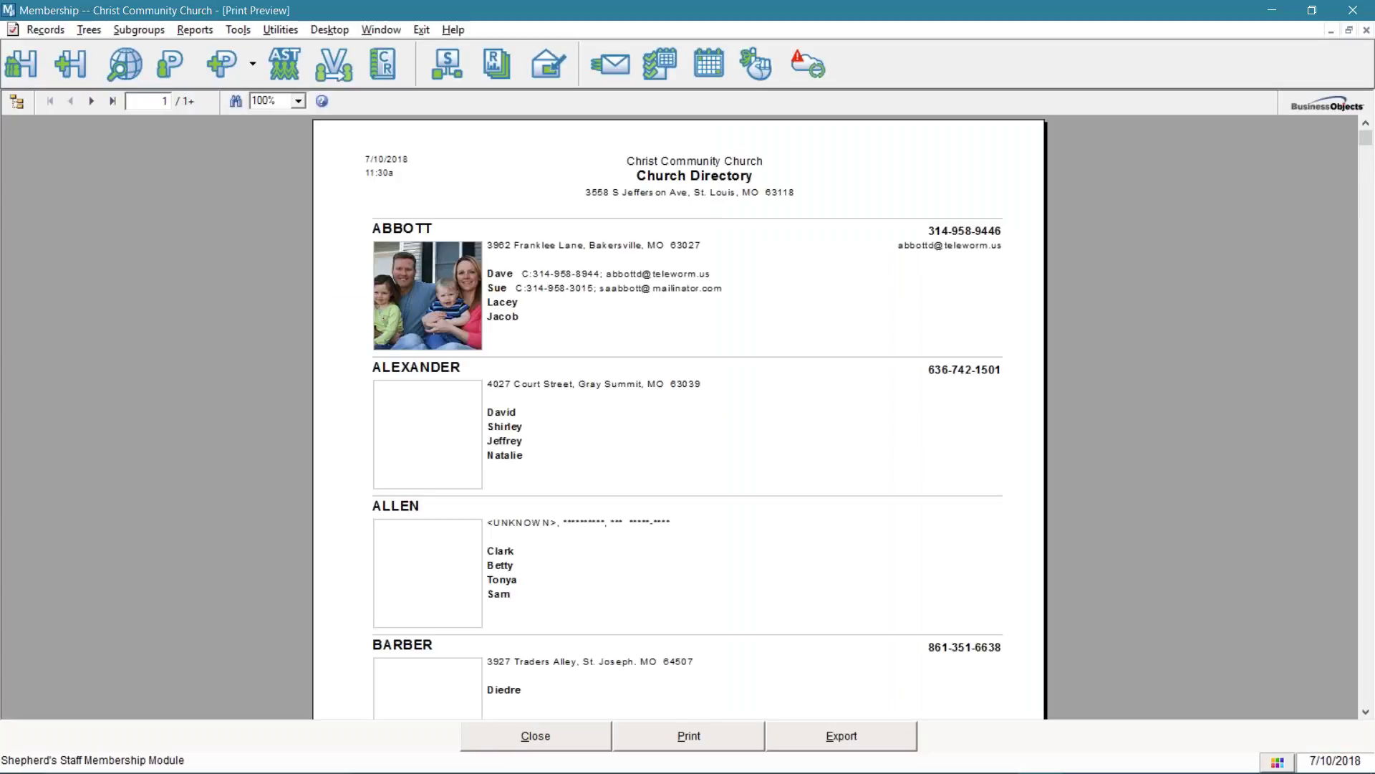
pyautogui.scroll(-5, 588, 465)
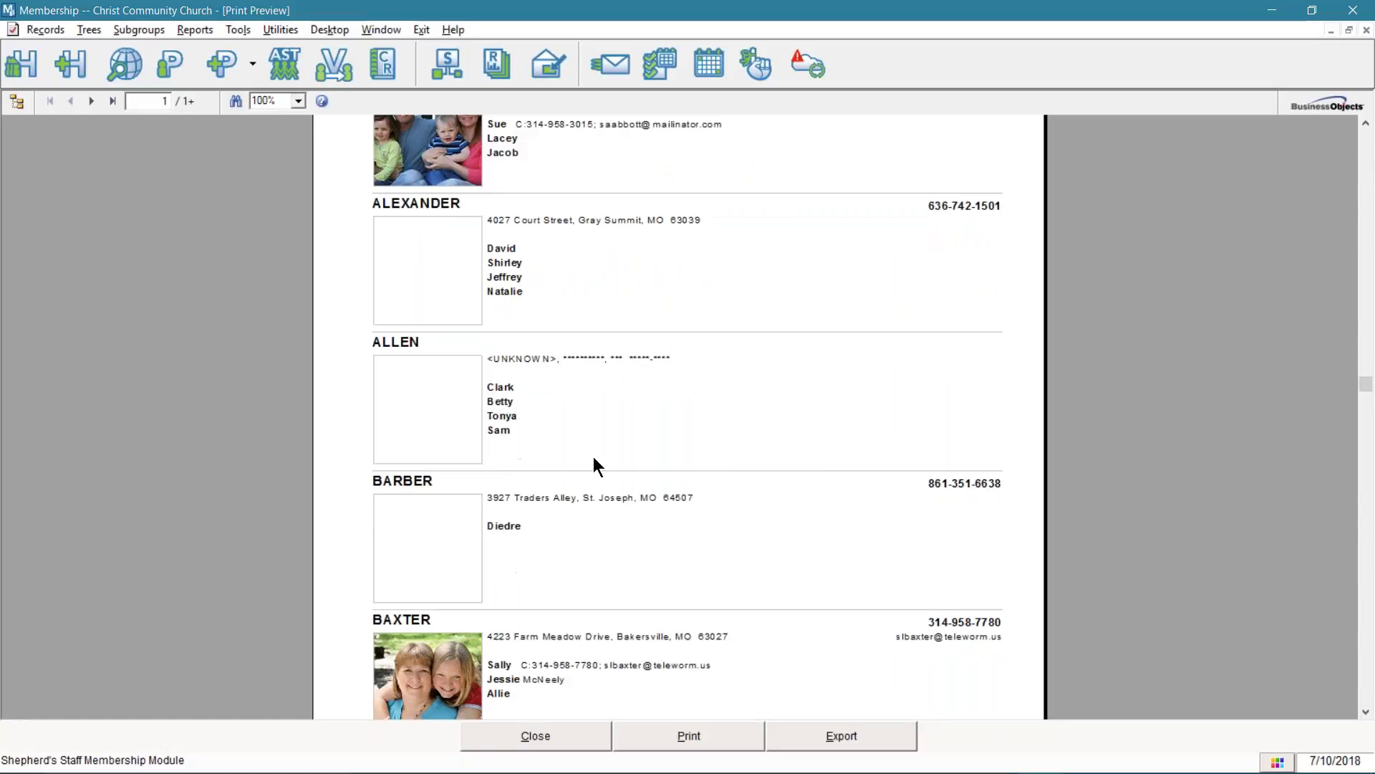
pyautogui.scroll(-1, 597, 457)
pyautogui.scroll(6, 596, 454)
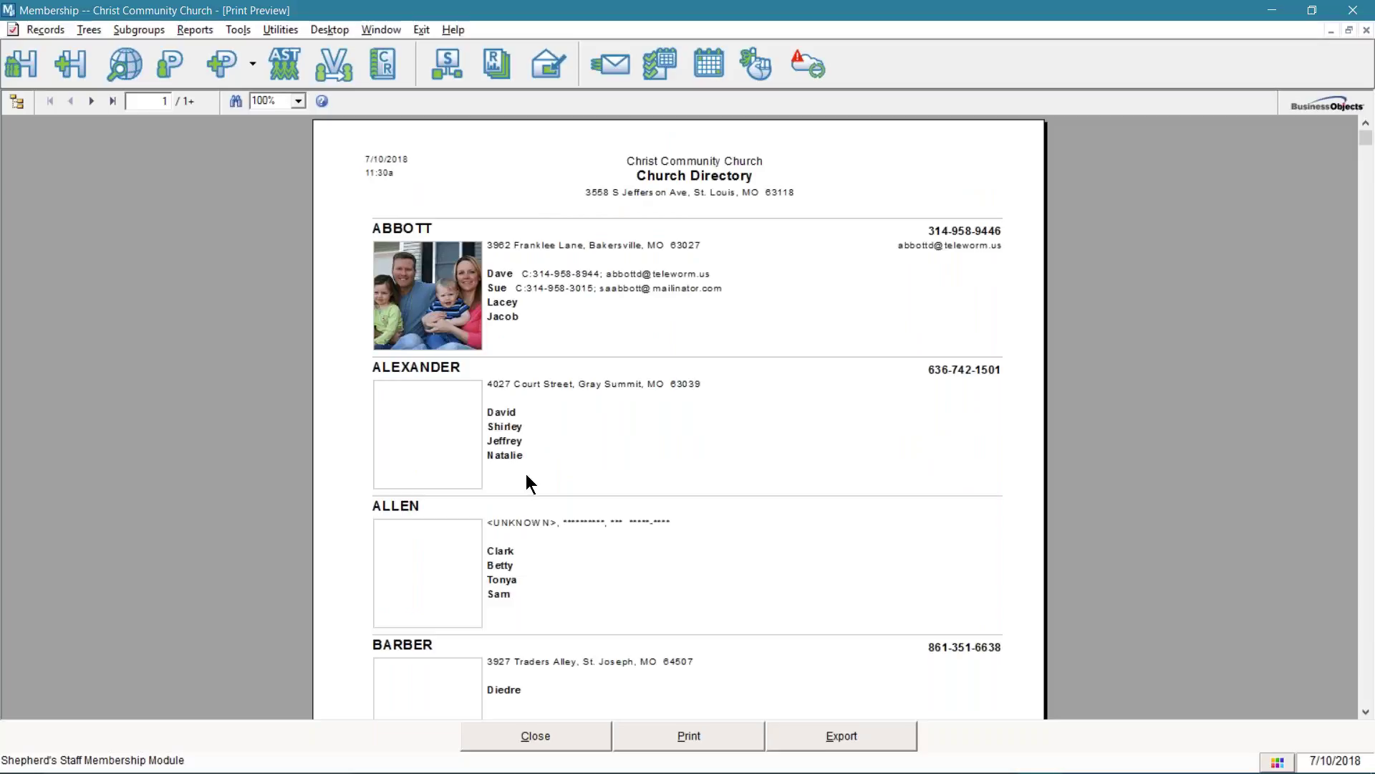
pyautogui.click(560, 737)
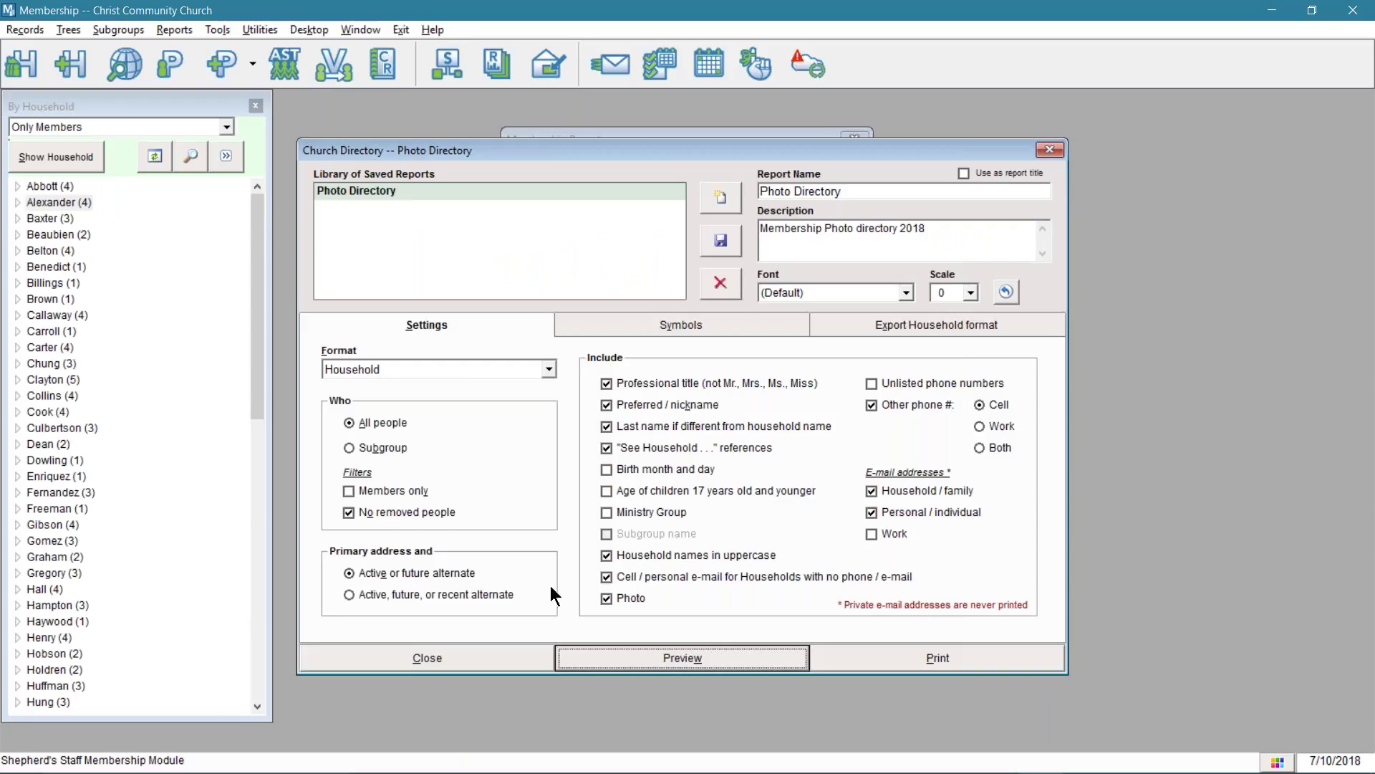
# - Set symbols to print based on membership status and preview the Photo Directory
pyautogui.click(631, 324)
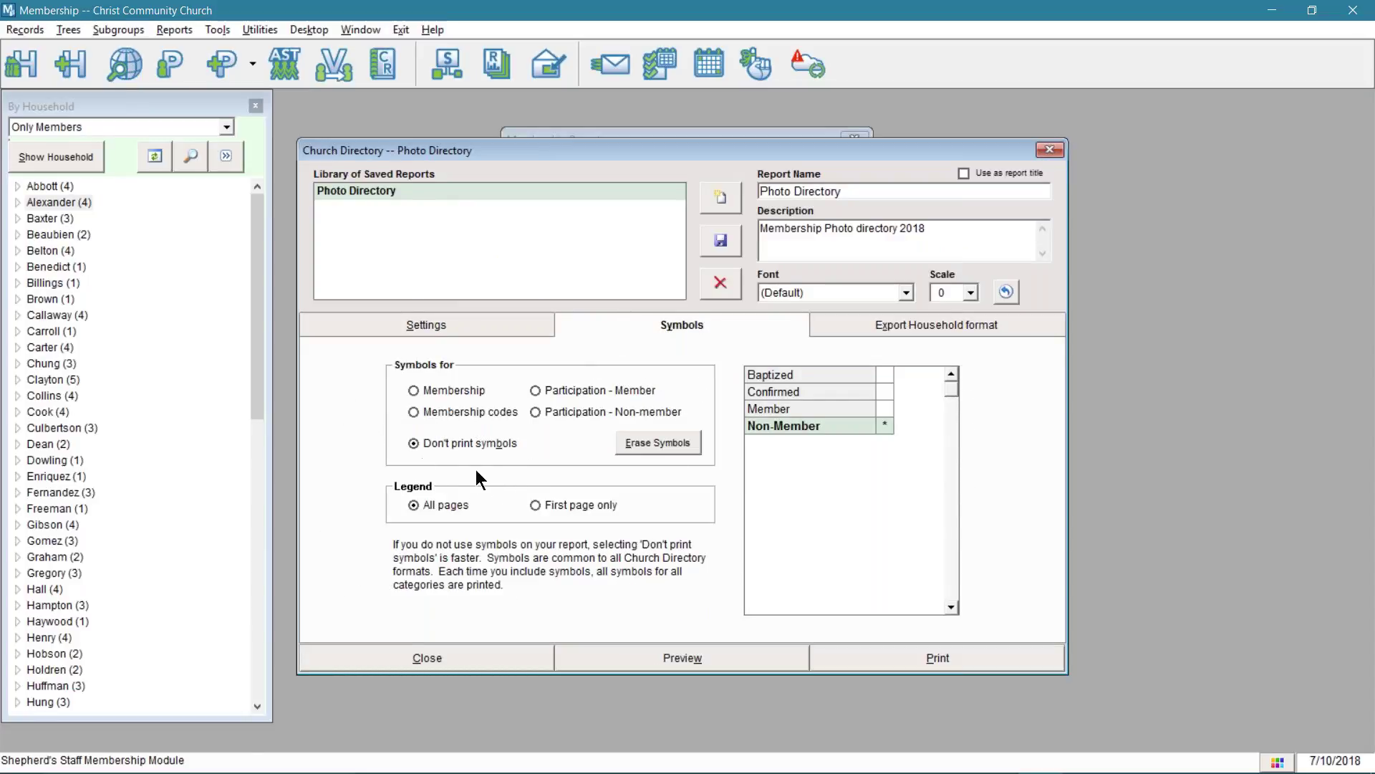
pyautogui.click(466, 390)
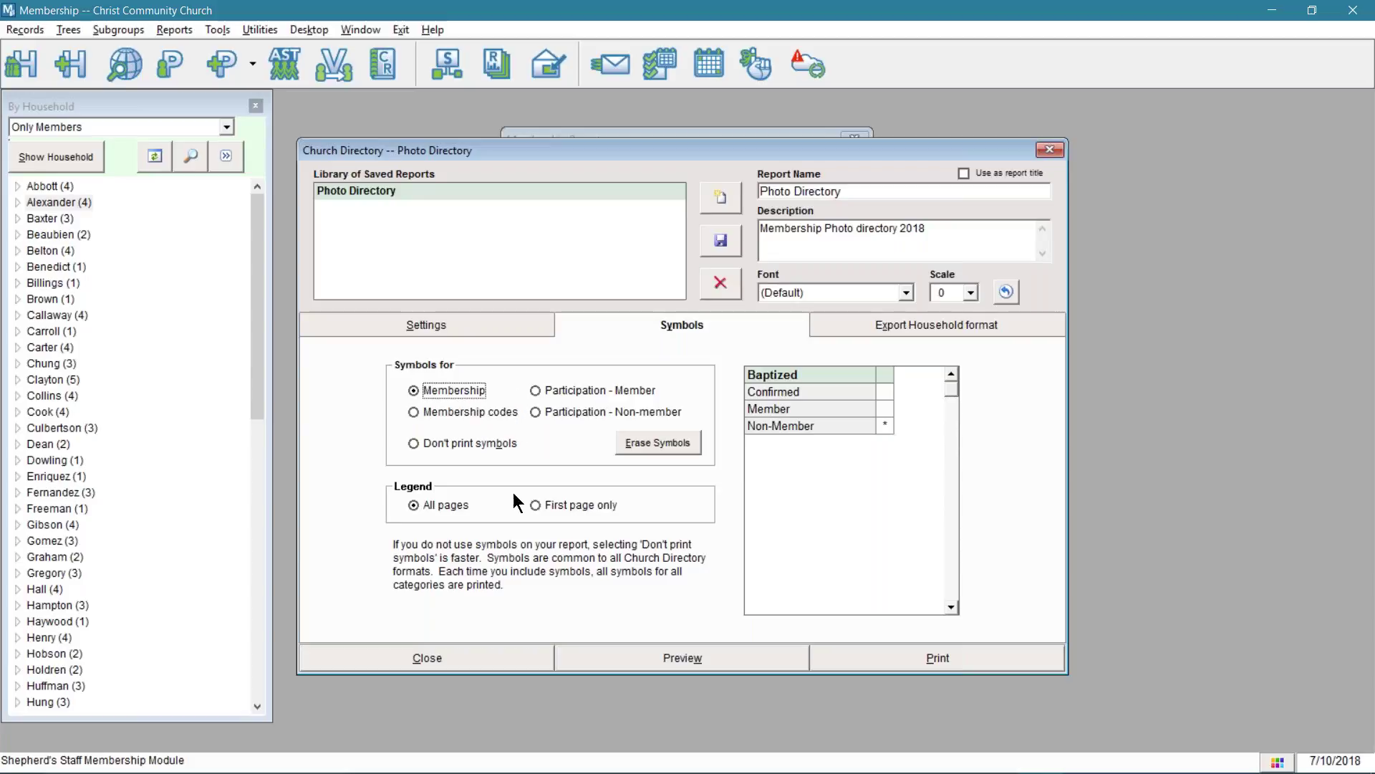
pyautogui.click(614, 656)
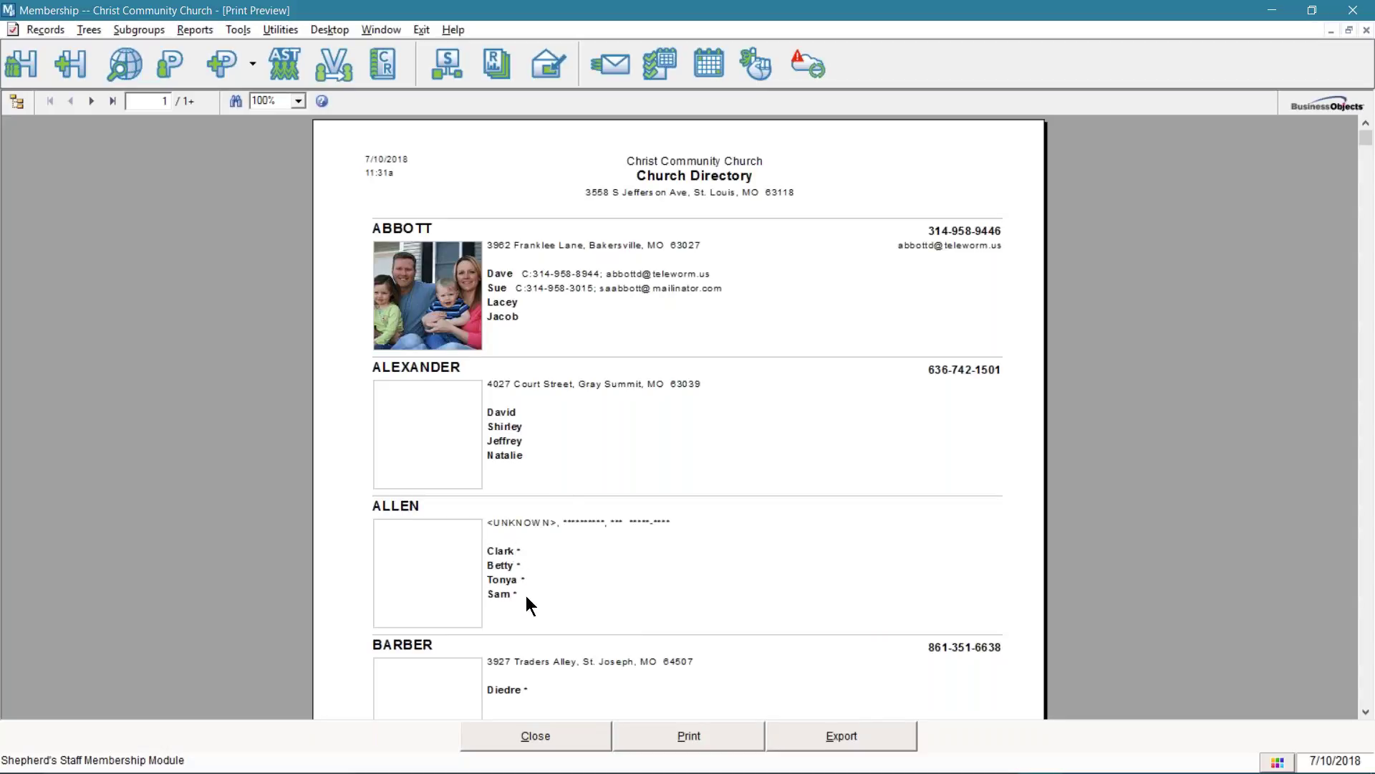
# - Magnify the preview to 200%, then 150%, and scroll down through the entries
pyautogui.click(296, 103)
pyautogui.click(298, 101)
pyautogui.click(290, 165)
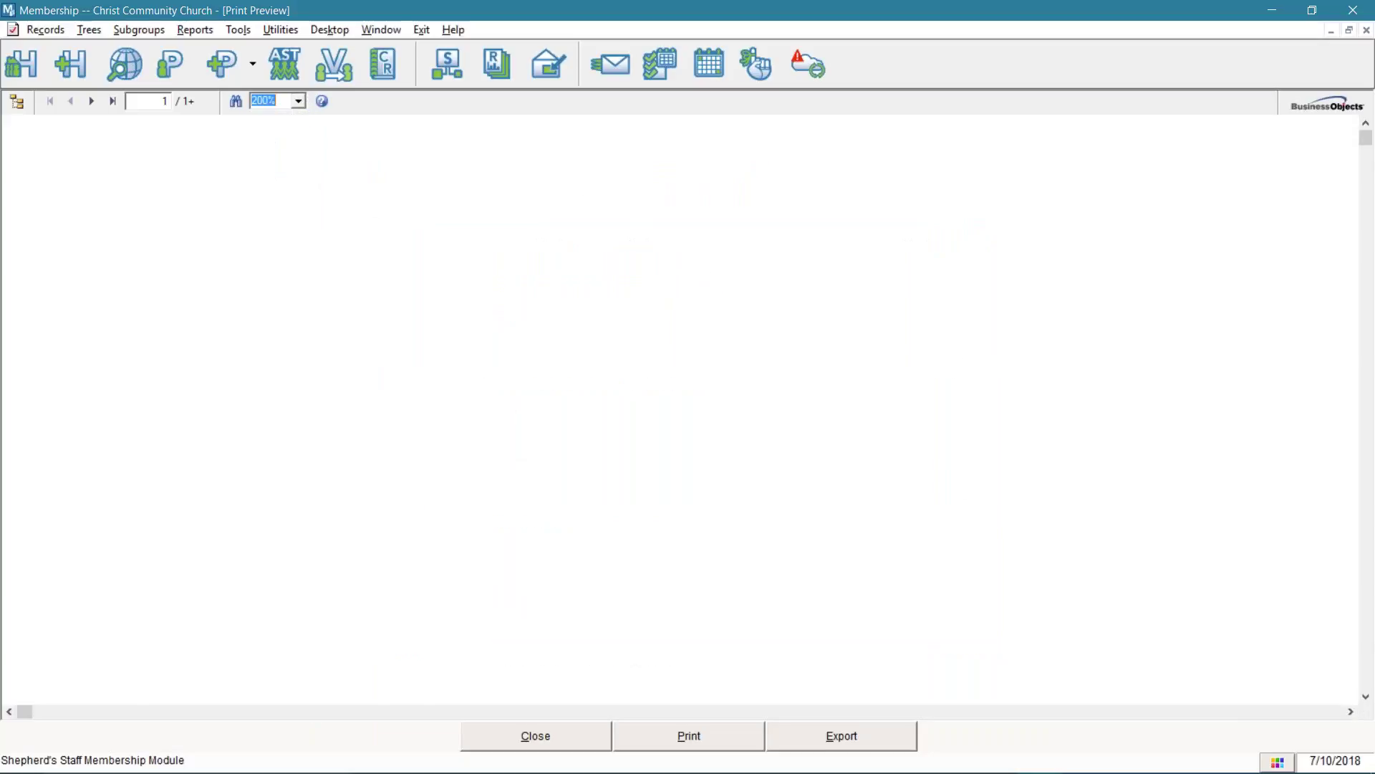
pyautogui.click(292, 101)
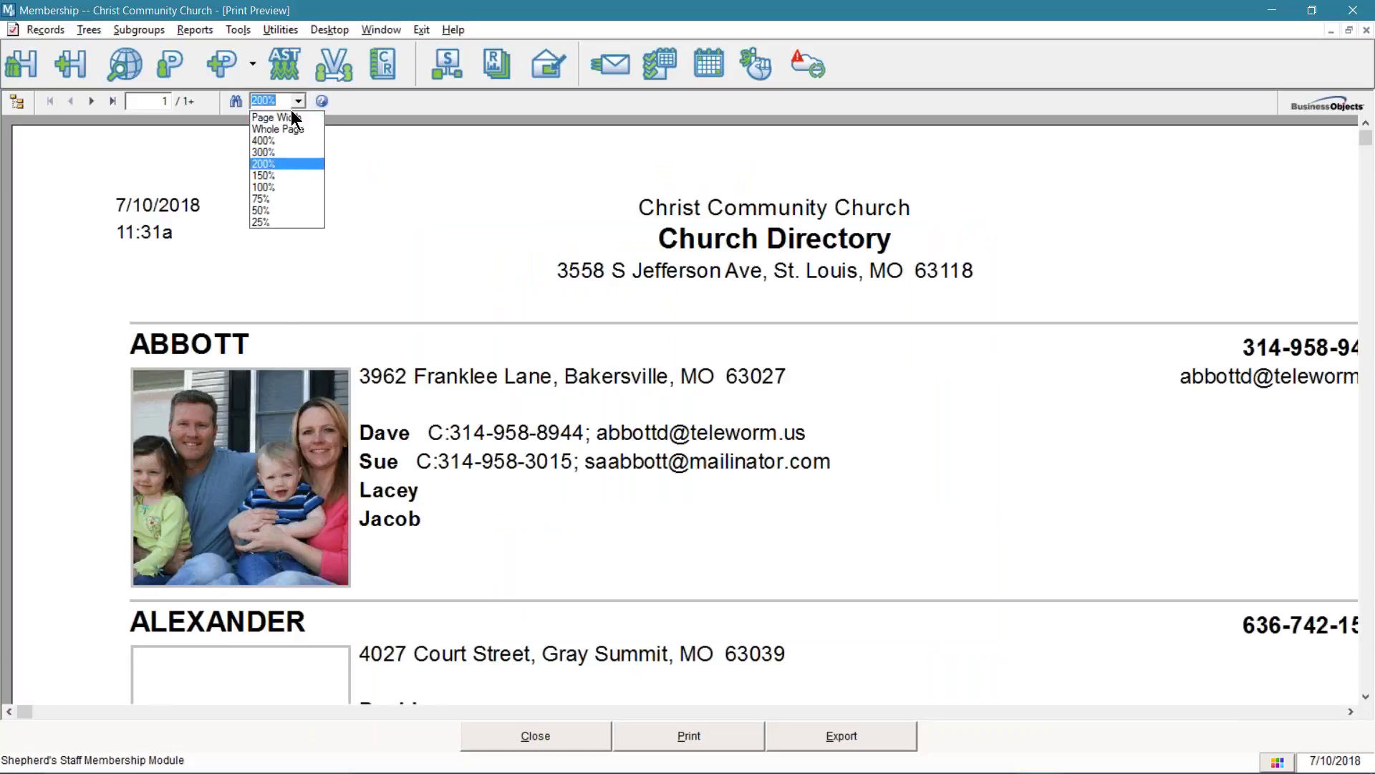
pyautogui.click(265, 176)
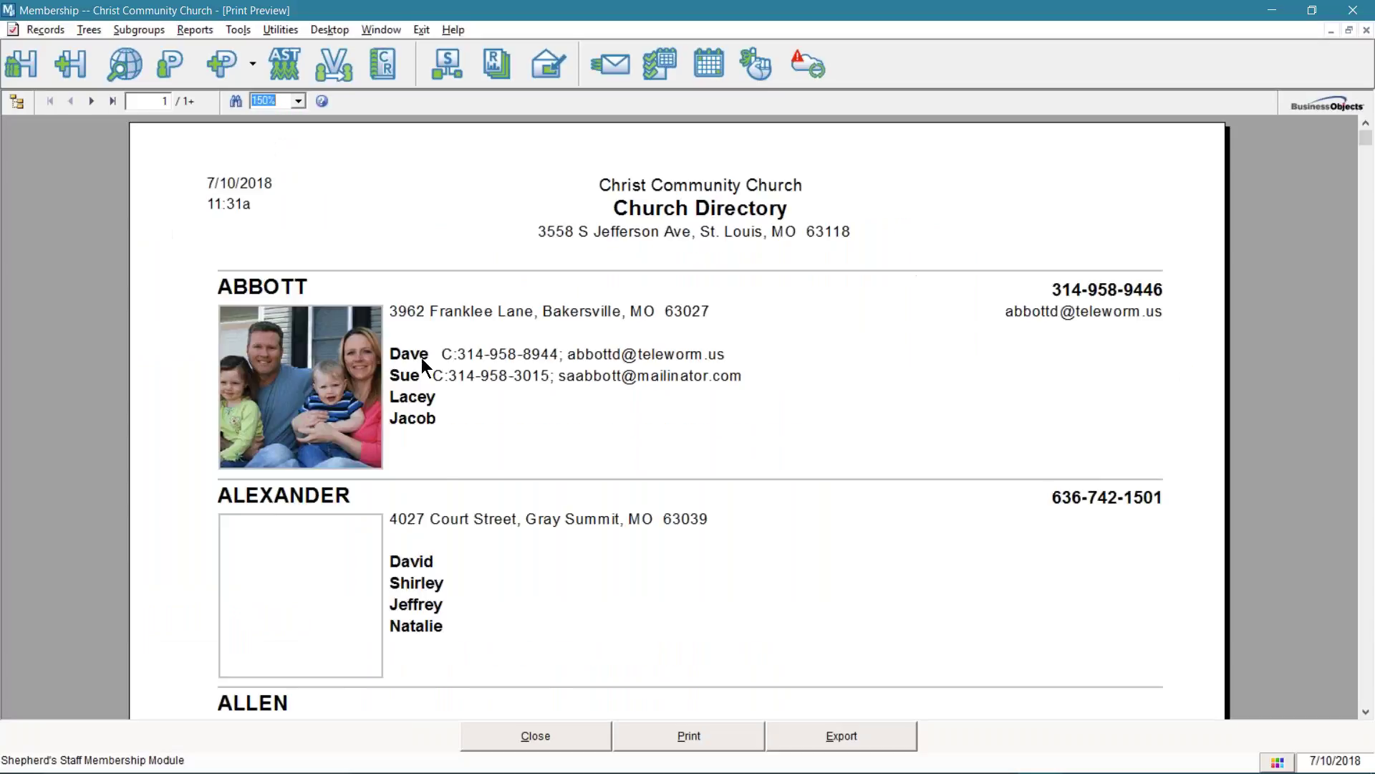
pyautogui.scroll(-5, 503, 583)
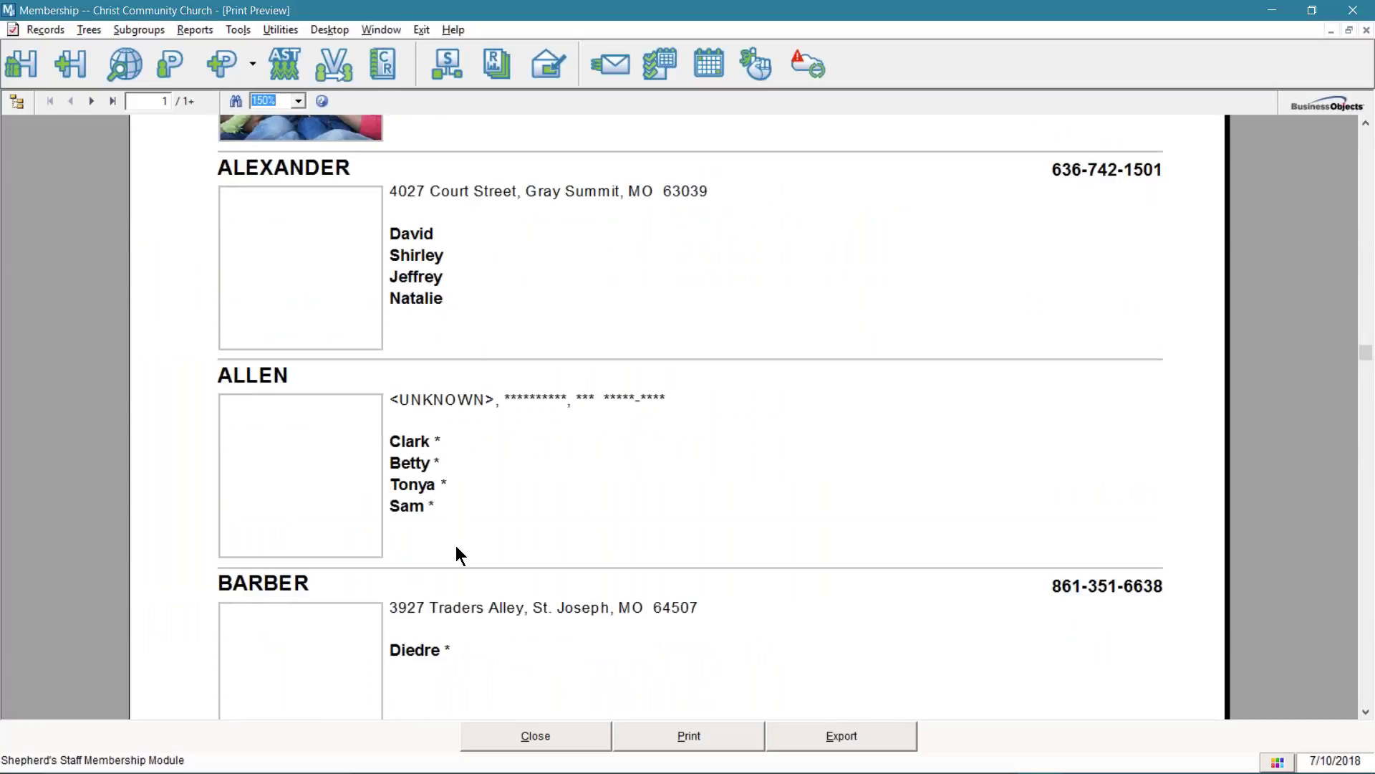
# - Close the preview and enable the membership and participation symbol options
pyautogui.click(529, 733)
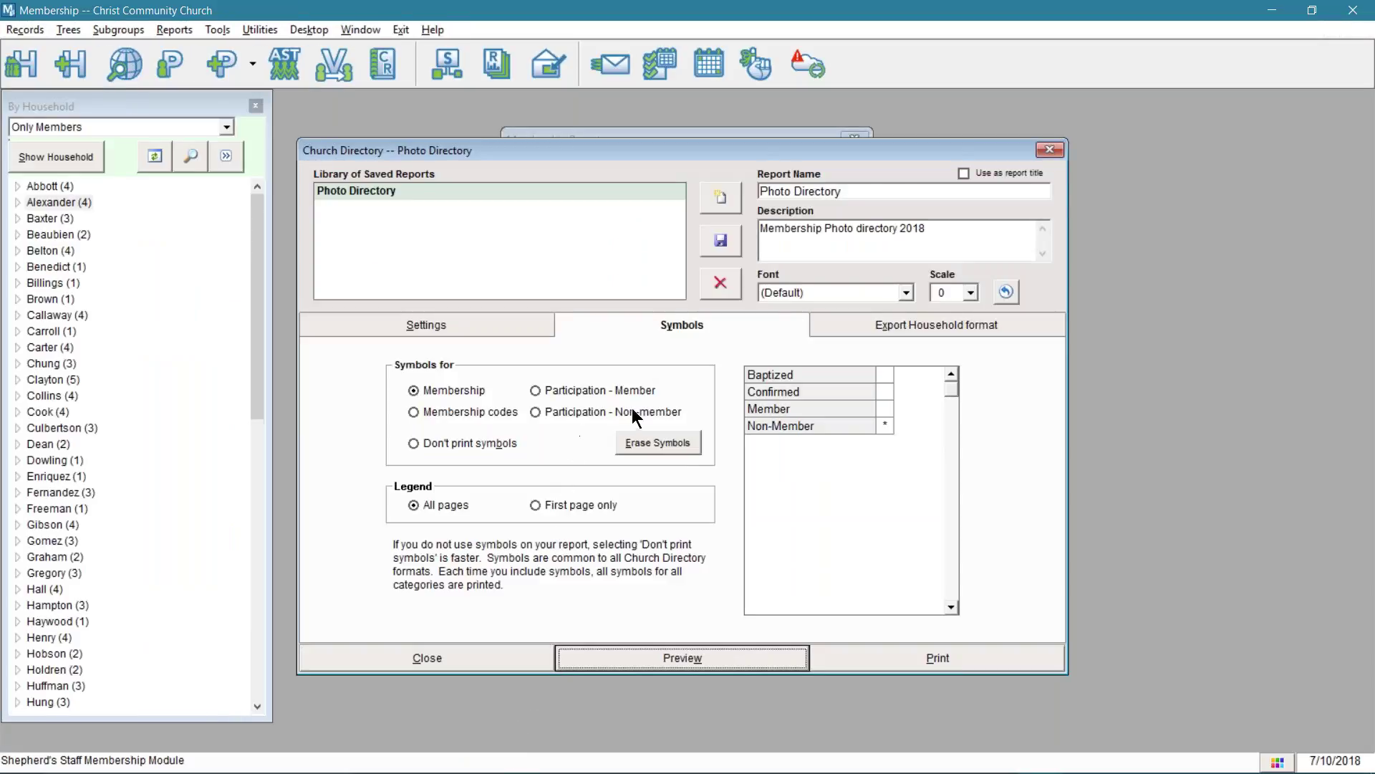
pyautogui.click(459, 413)
pyautogui.click(570, 390)
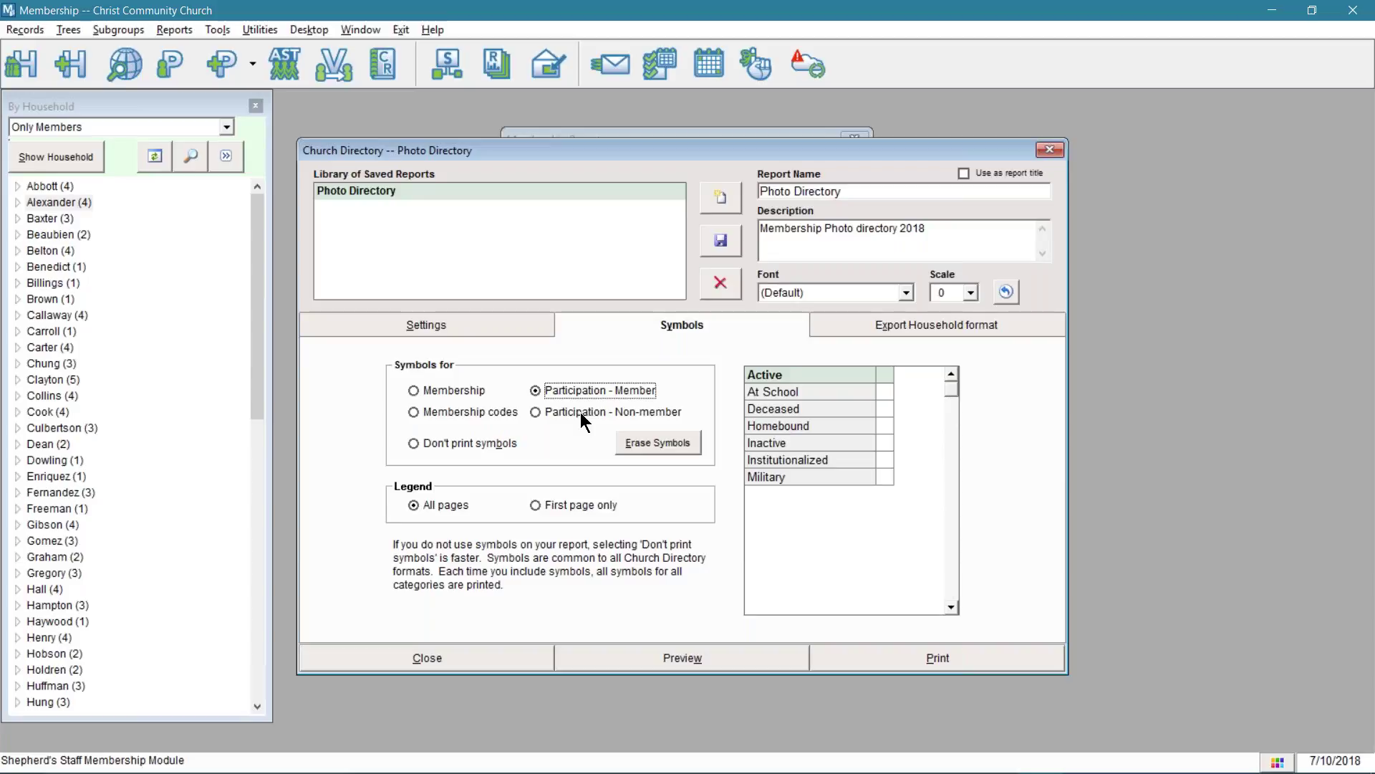
pyautogui.click(592, 412)
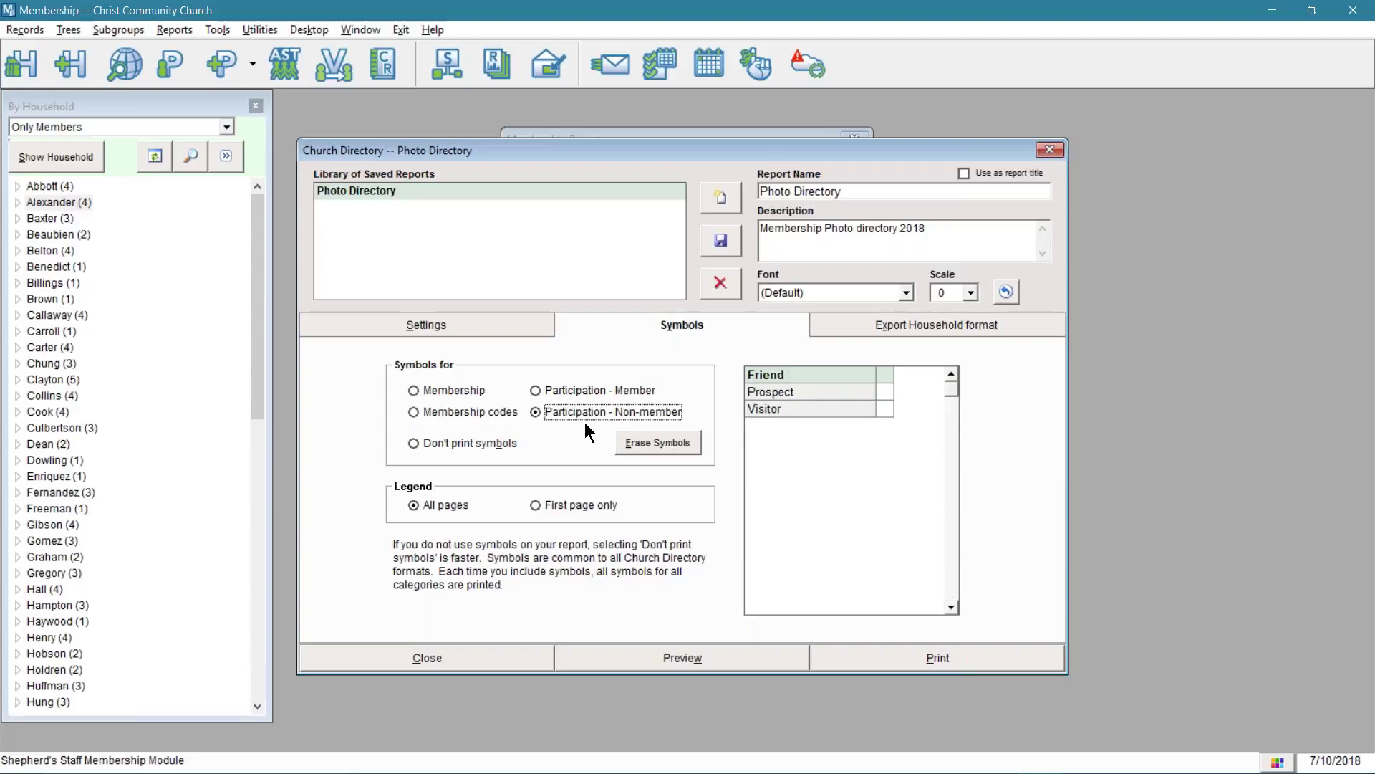
pyautogui.click(475, 394)
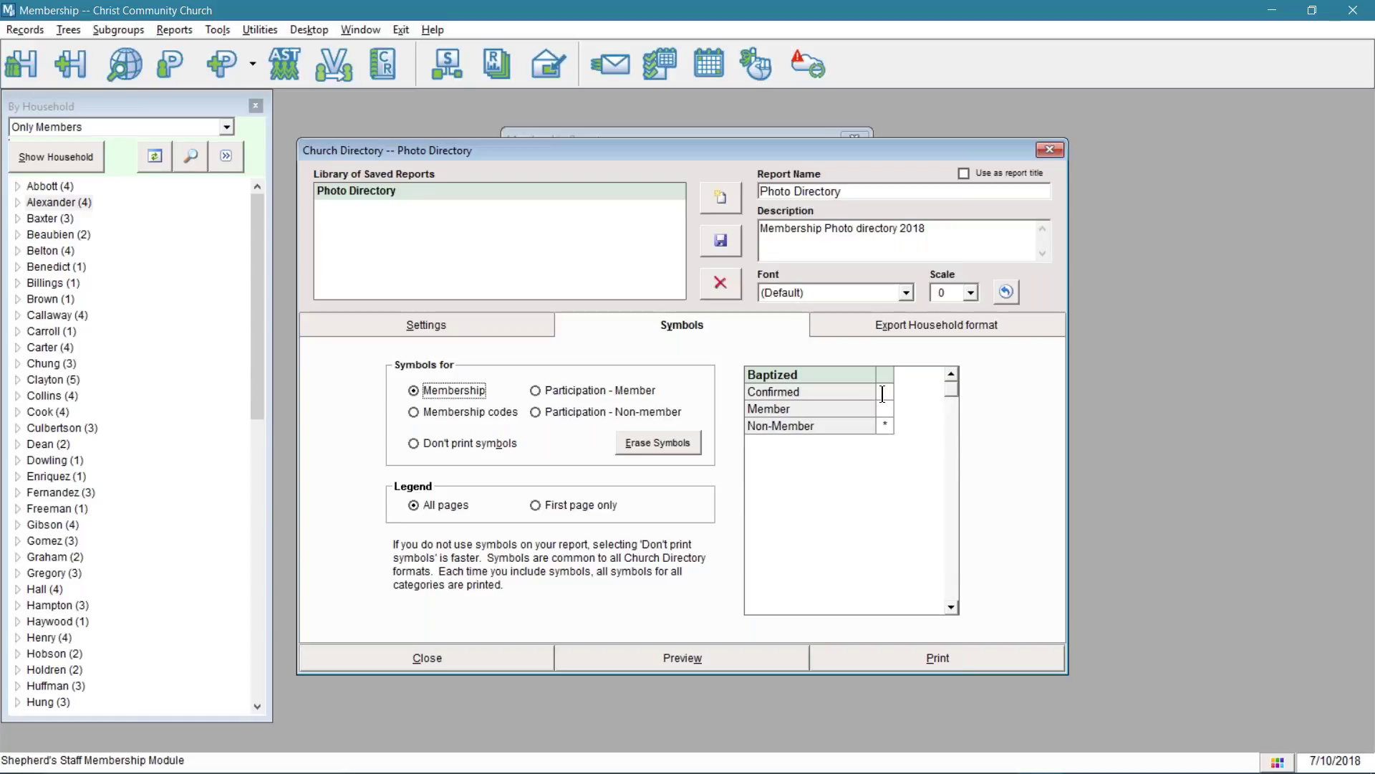
# - Enter symbols B, M and N for Baptized, Member and Non-Member, then preview
pyautogui.write('B')
pyautogui.click(884, 409)
pyautogui.write('M')
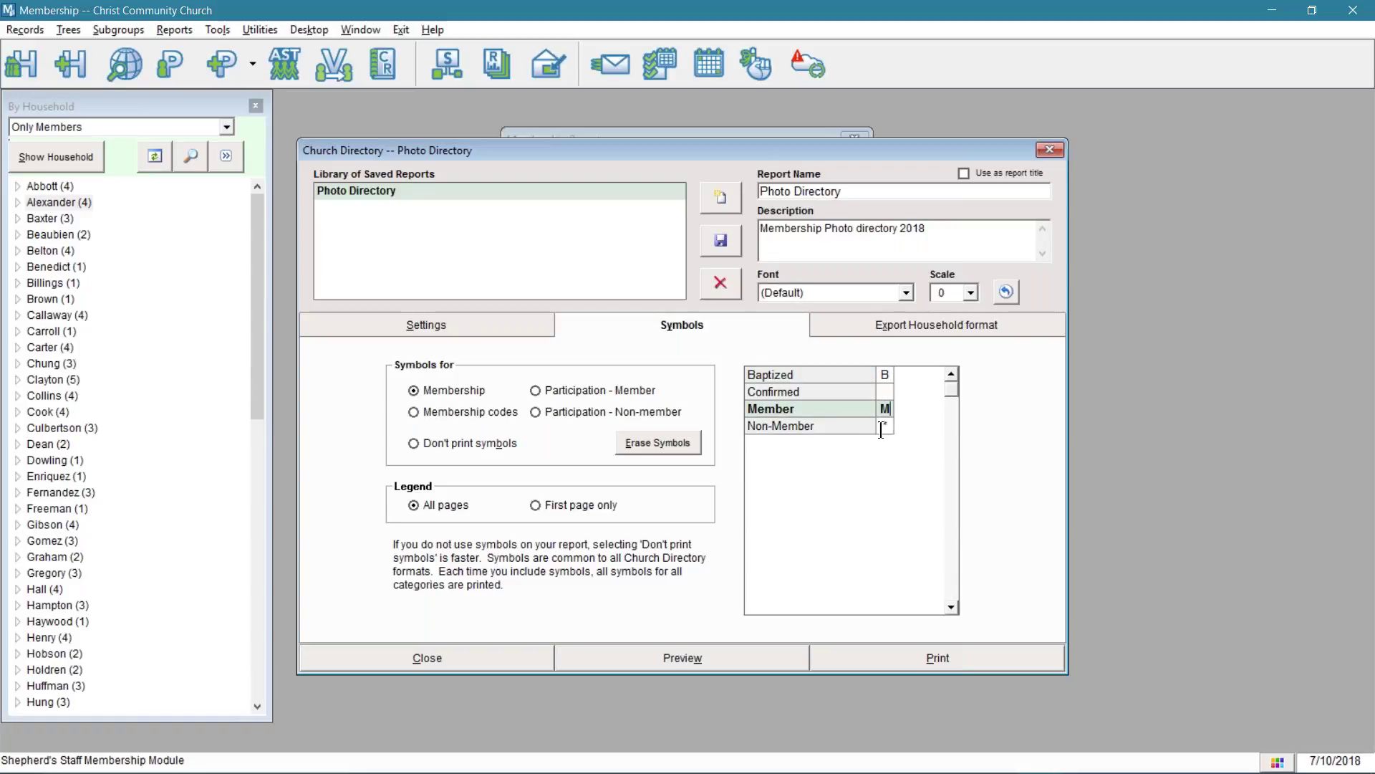
pyautogui.click(888, 426)
pyautogui.write('N')
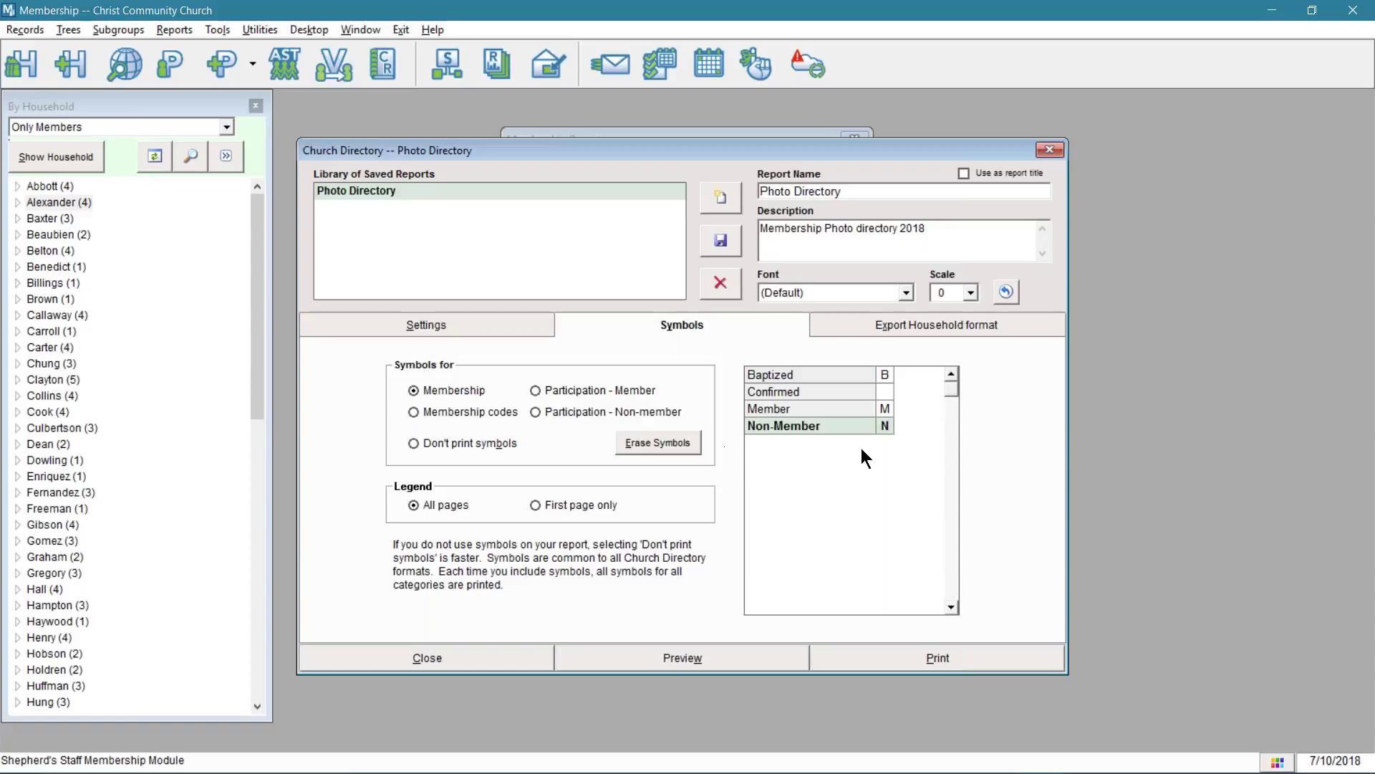
pyautogui.click(888, 394)
pyautogui.click(719, 654)
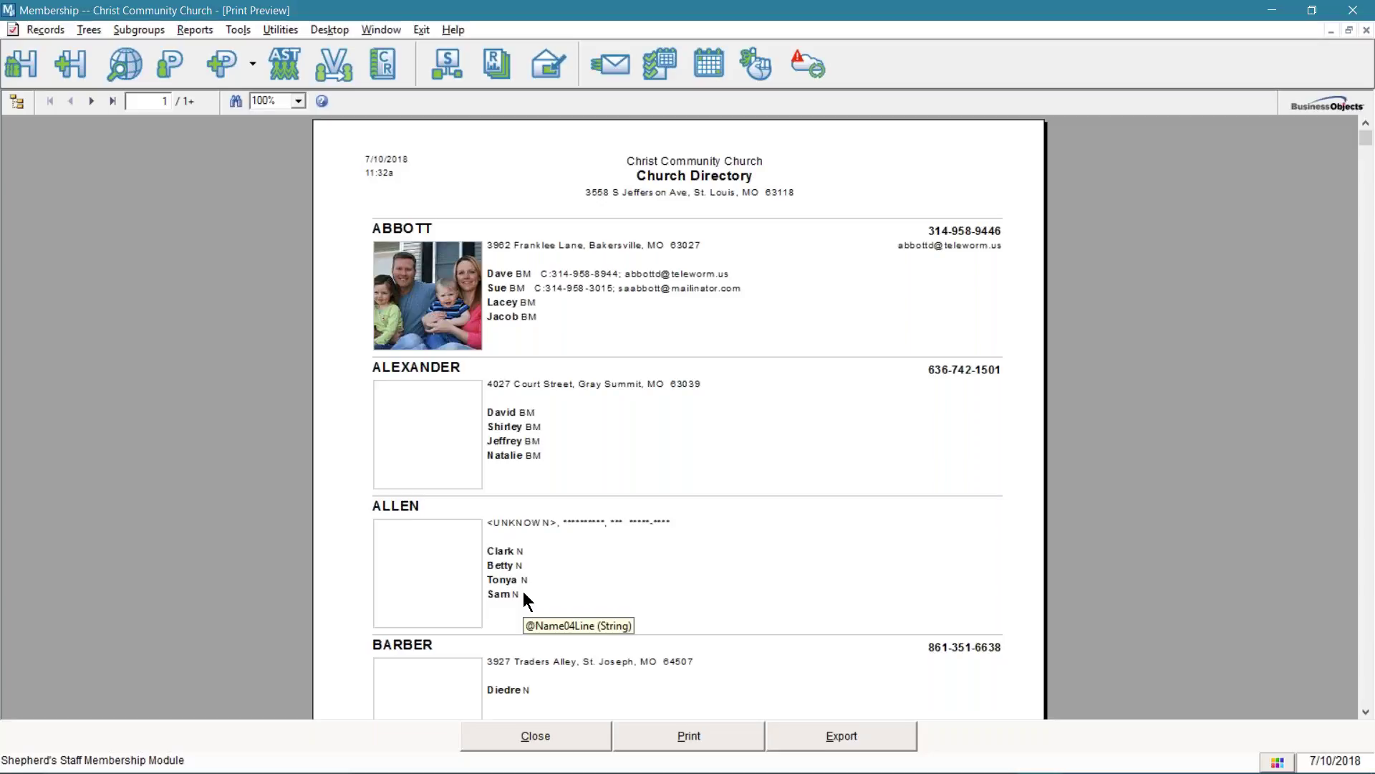
# - Close the letter-symbol directory preview
pyautogui.click(535, 732)
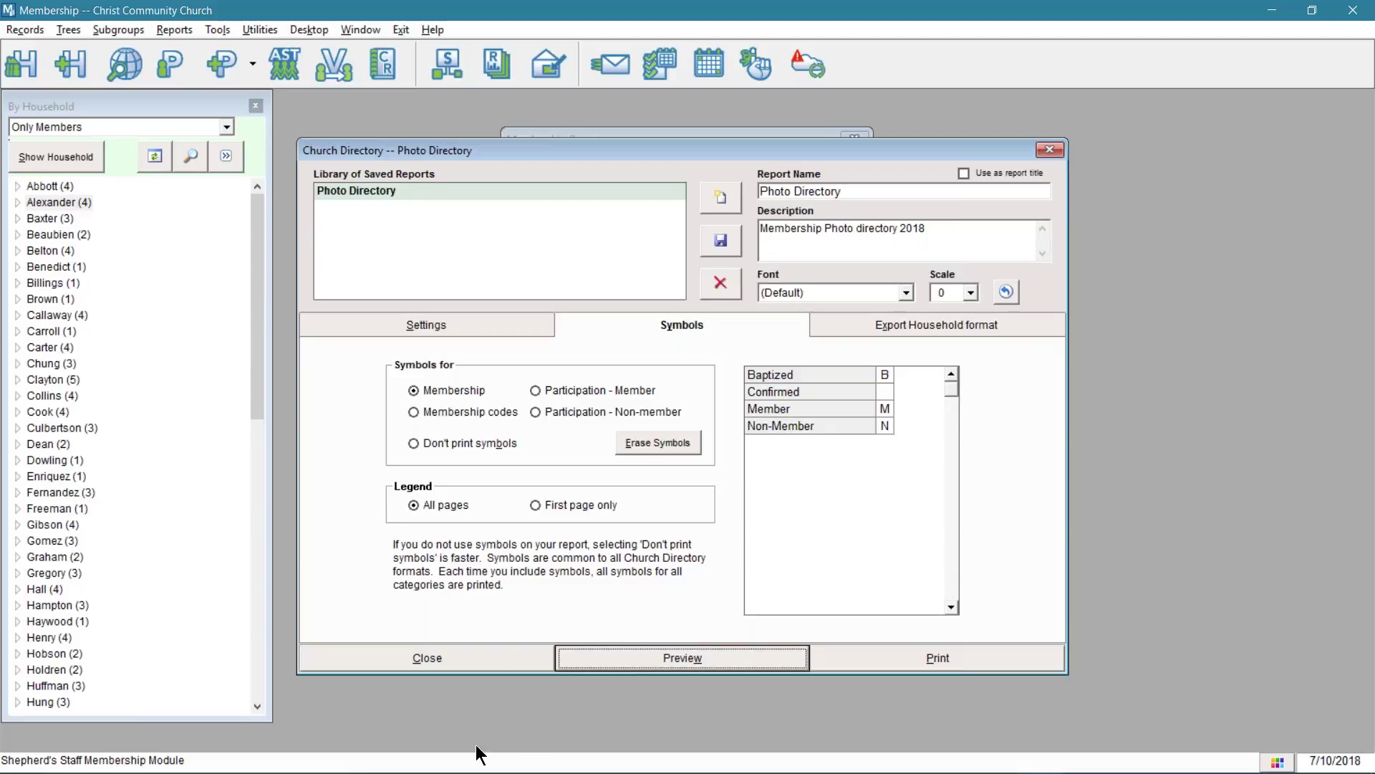
# - Give Active participants under Participation - Member the symbol A, preview the BMA tags, and close
pyautogui.click(482, 415)
pyautogui.click(573, 391)
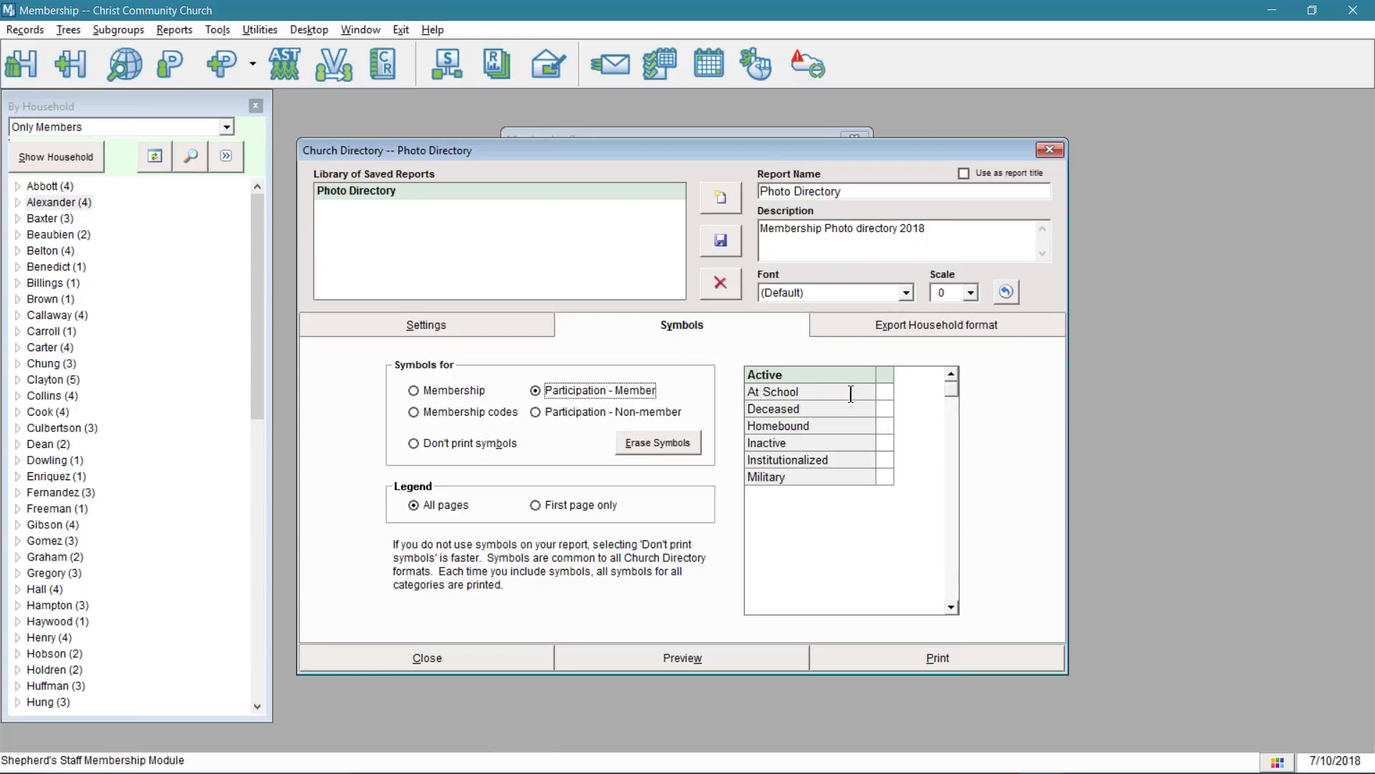
pyautogui.click(891, 374)
pyautogui.click(883, 408)
pyautogui.click(697, 657)
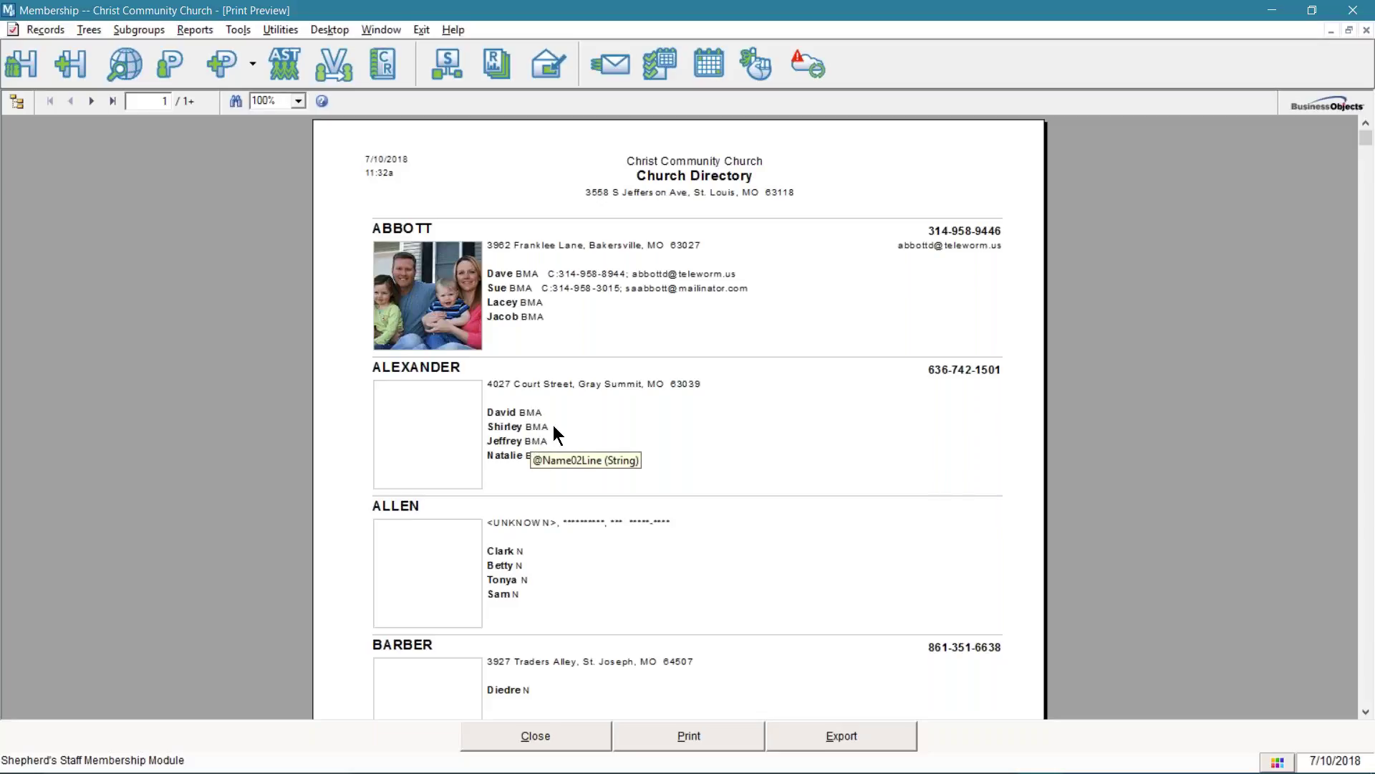
pyautogui.click(553, 728)
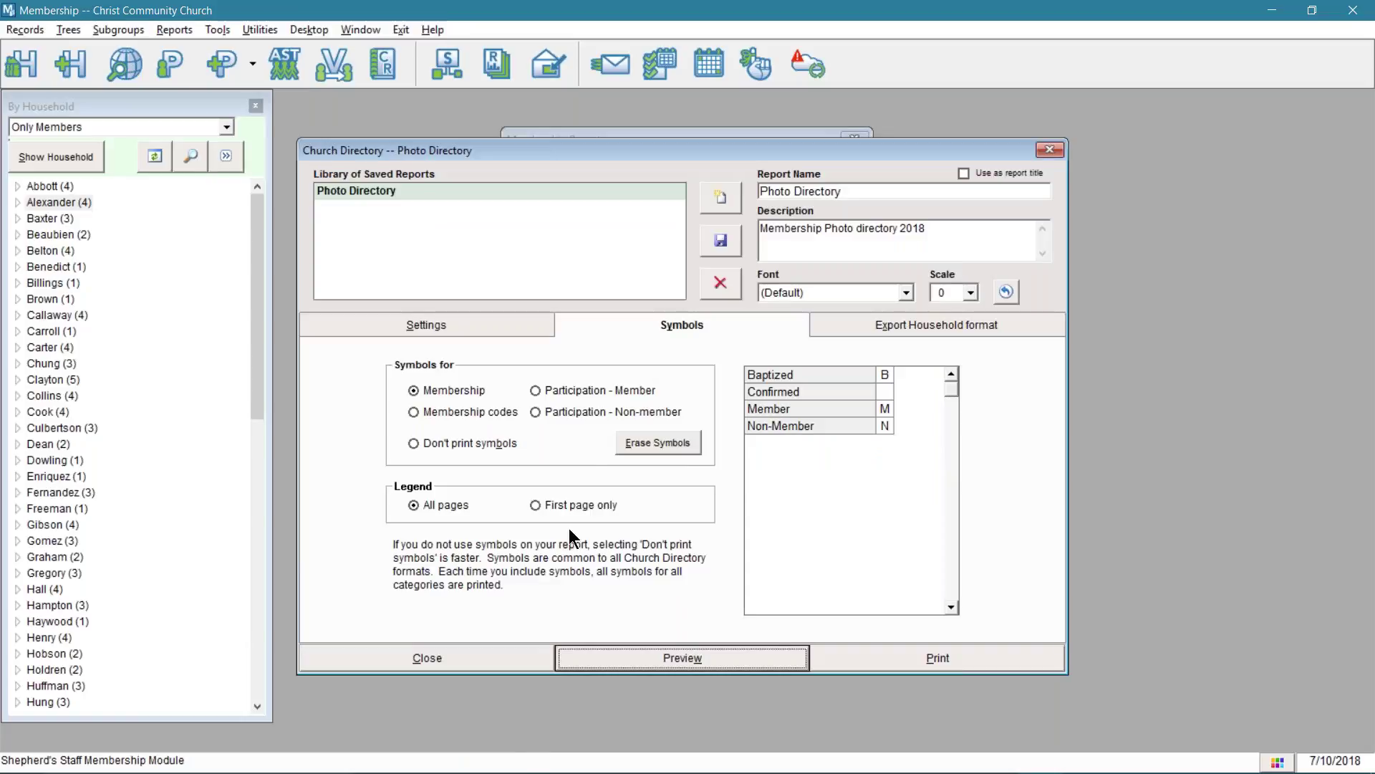
# - Export the directory from the Export Household format tab to ChurchDirectory.CSV in Excel
pyautogui.click(869, 326)
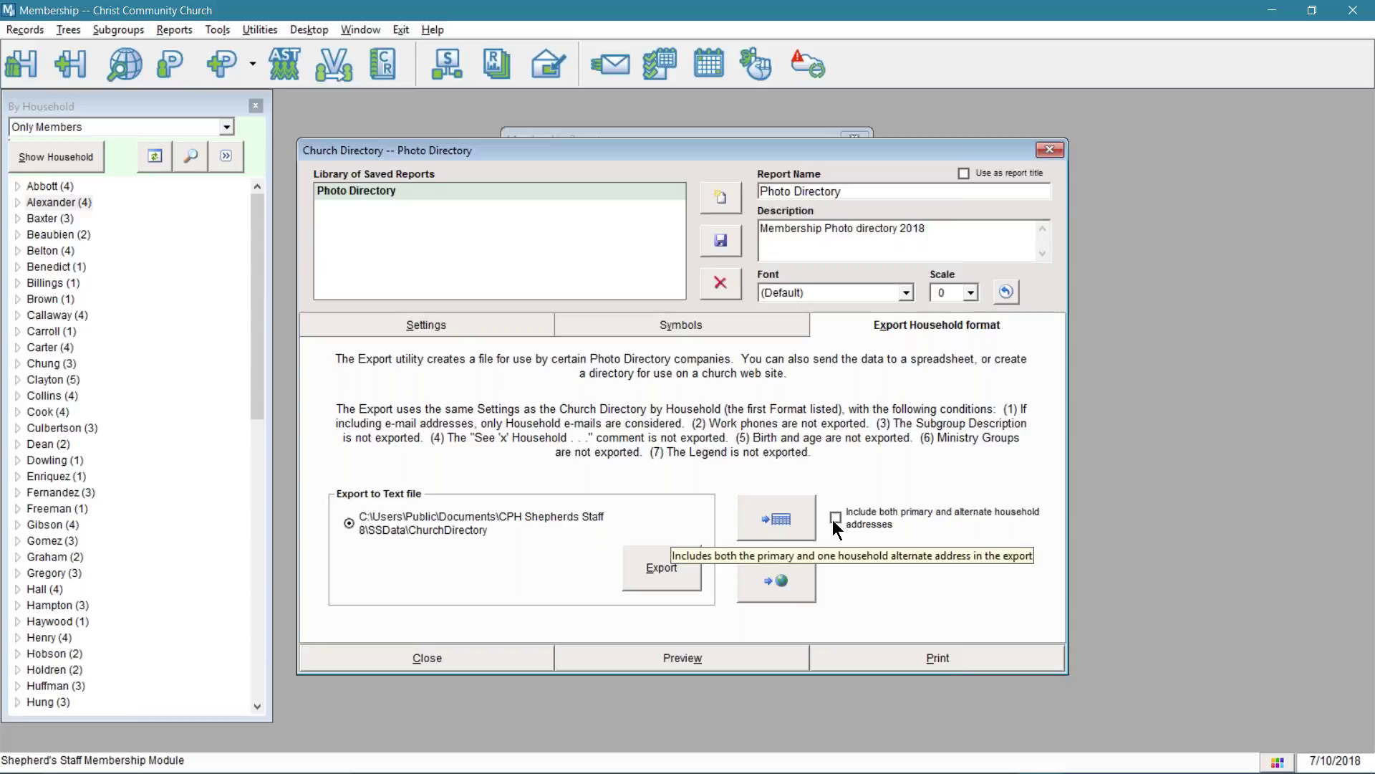
pyautogui.click(771, 527)
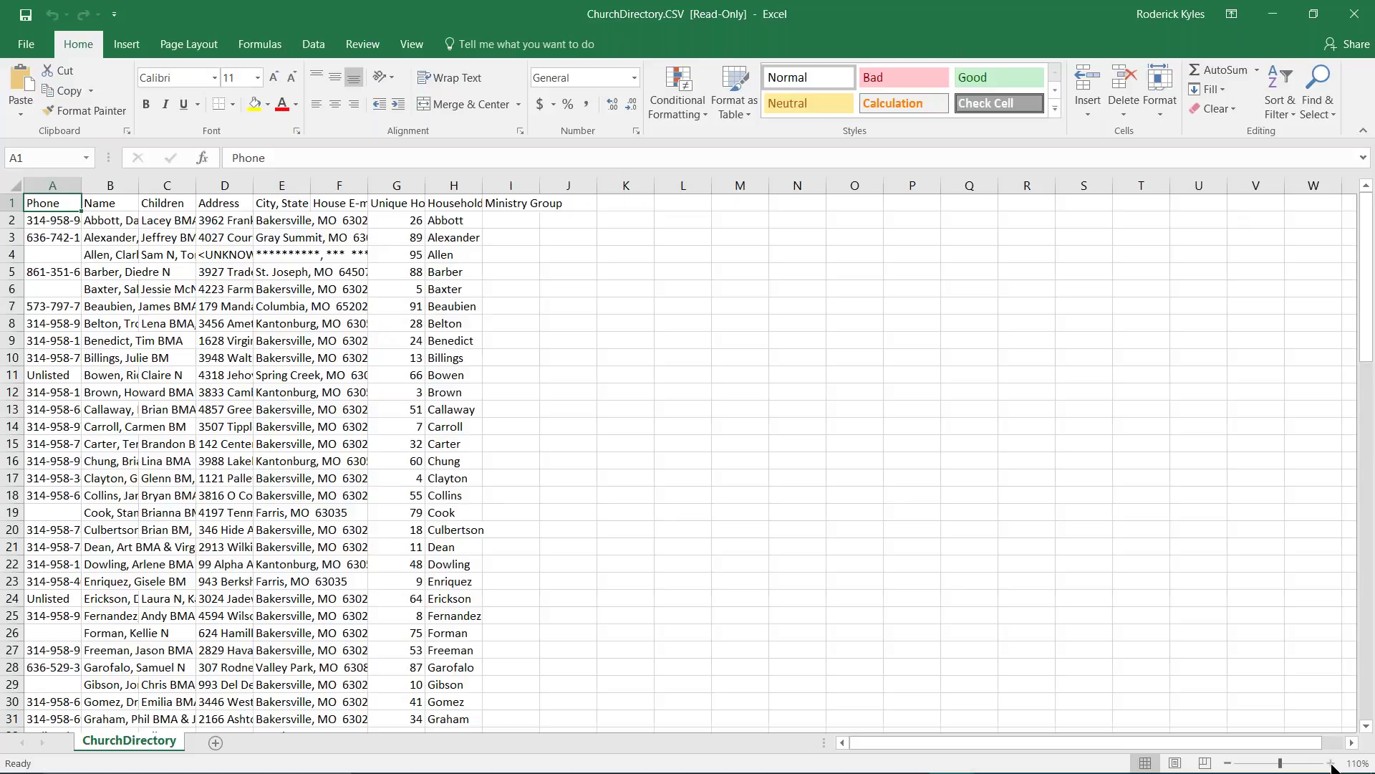
# - Zoom the sheet to 140% and auto-fit all columns so phone numbers and names show fully
pyautogui.click(1330, 764)
pyautogui.click(1330, 764)
pyautogui.click(1330, 764)
pyautogui.click(1330, 763)
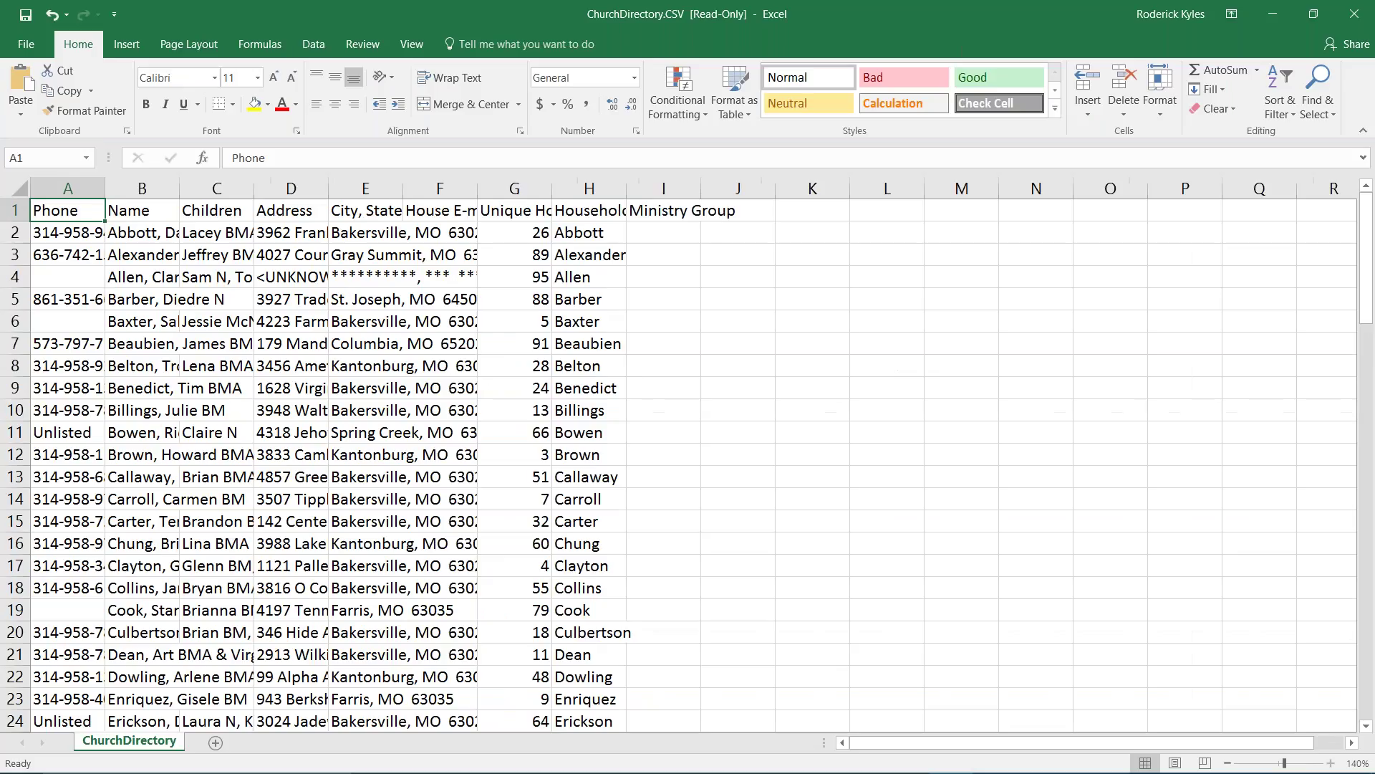
pyautogui.click(1330, 763)
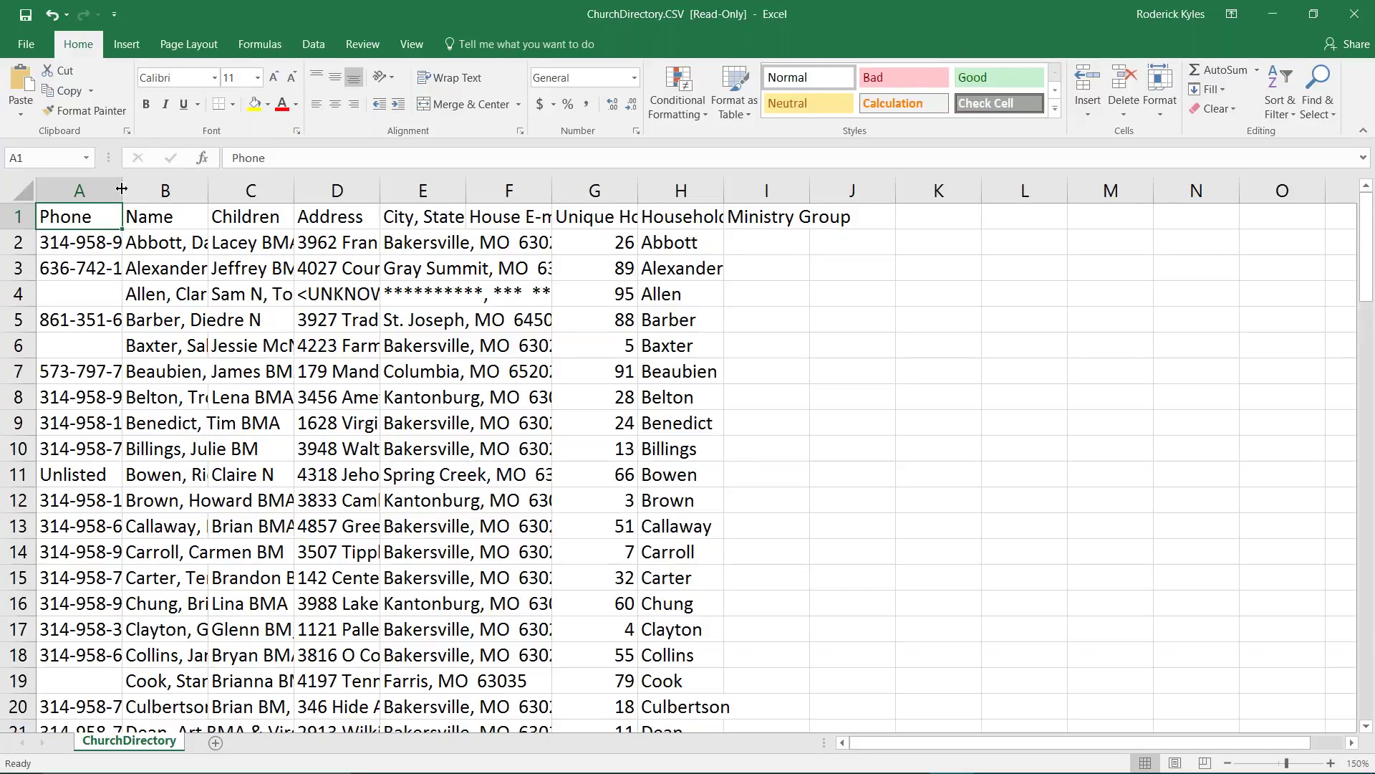
pyautogui.moveTo(122, 189); pyautogui.dragTo(216, 189)
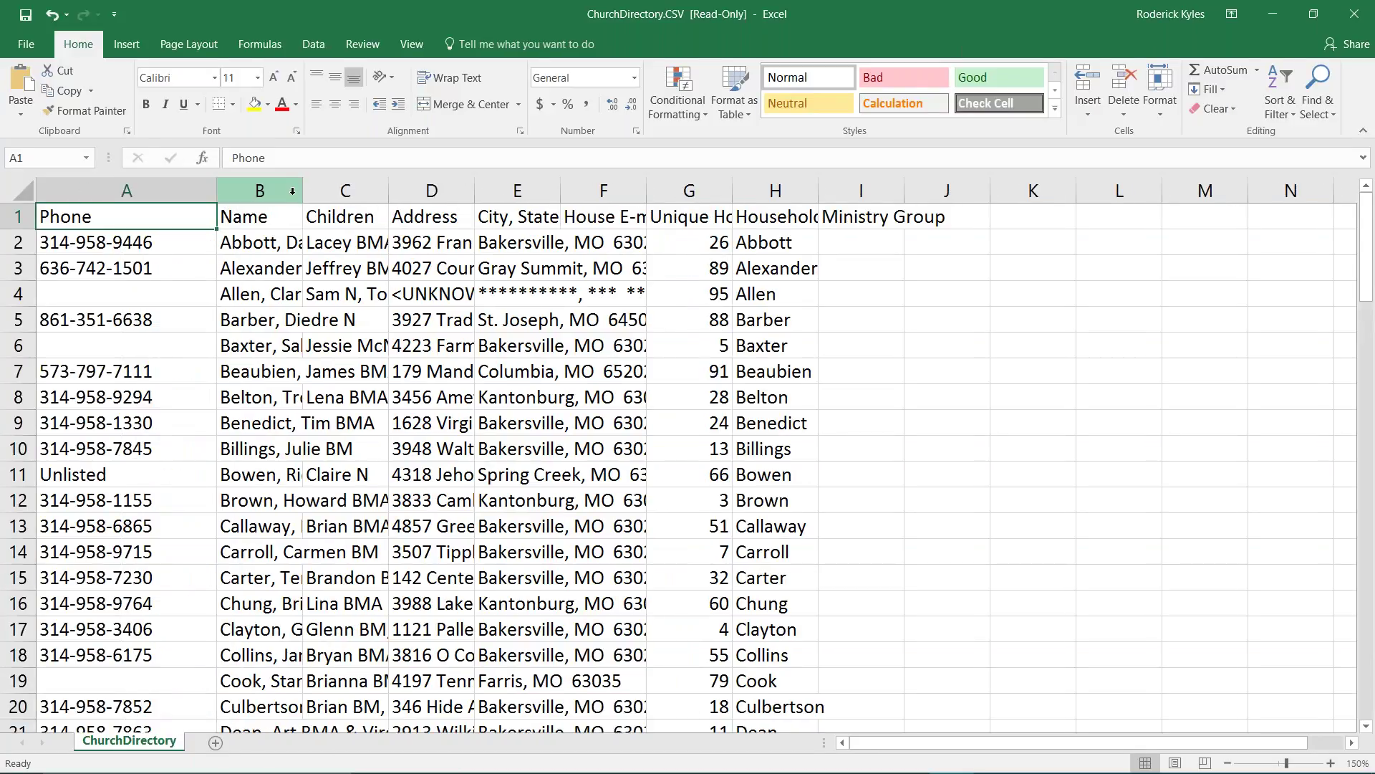
pyautogui.moveTo(303, 189); pyautogui.dragTo(371, 190)
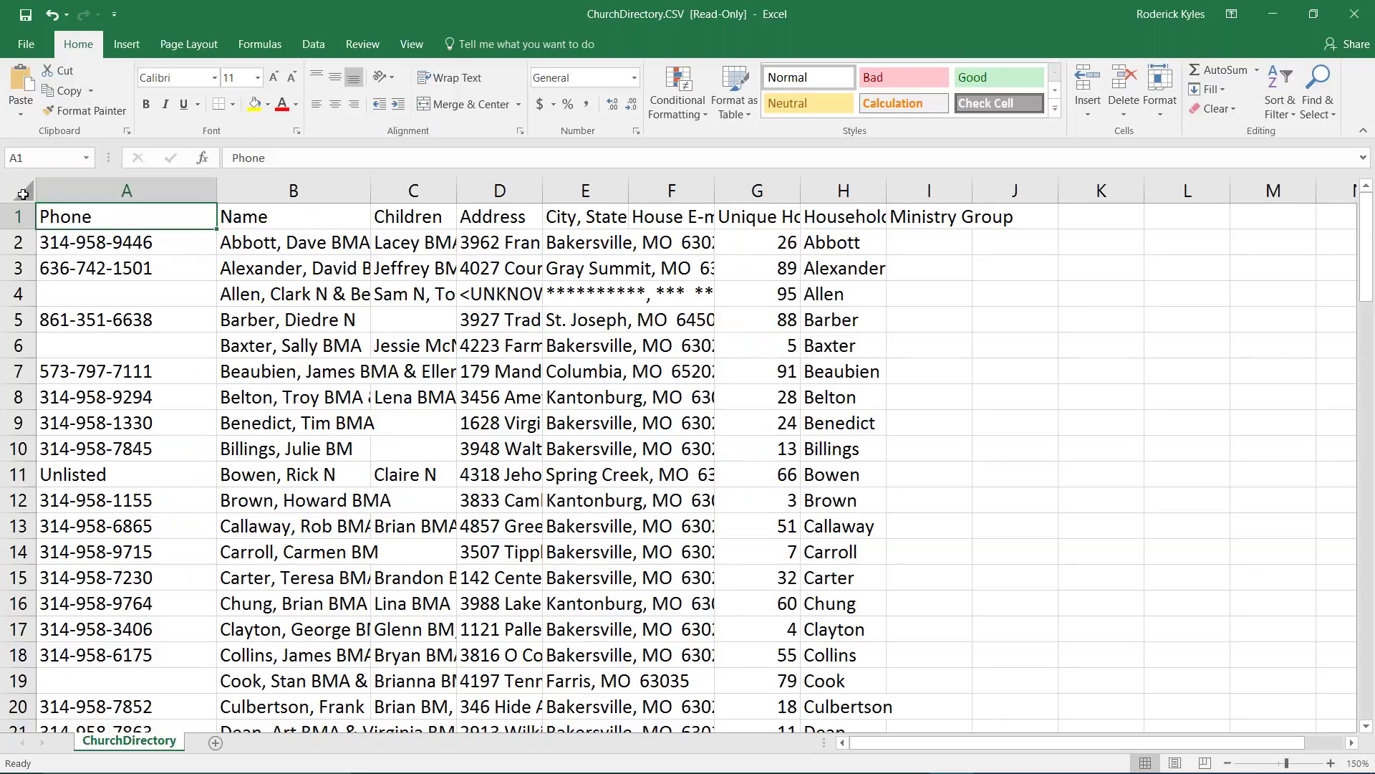
pyautogui.click(23, 193)
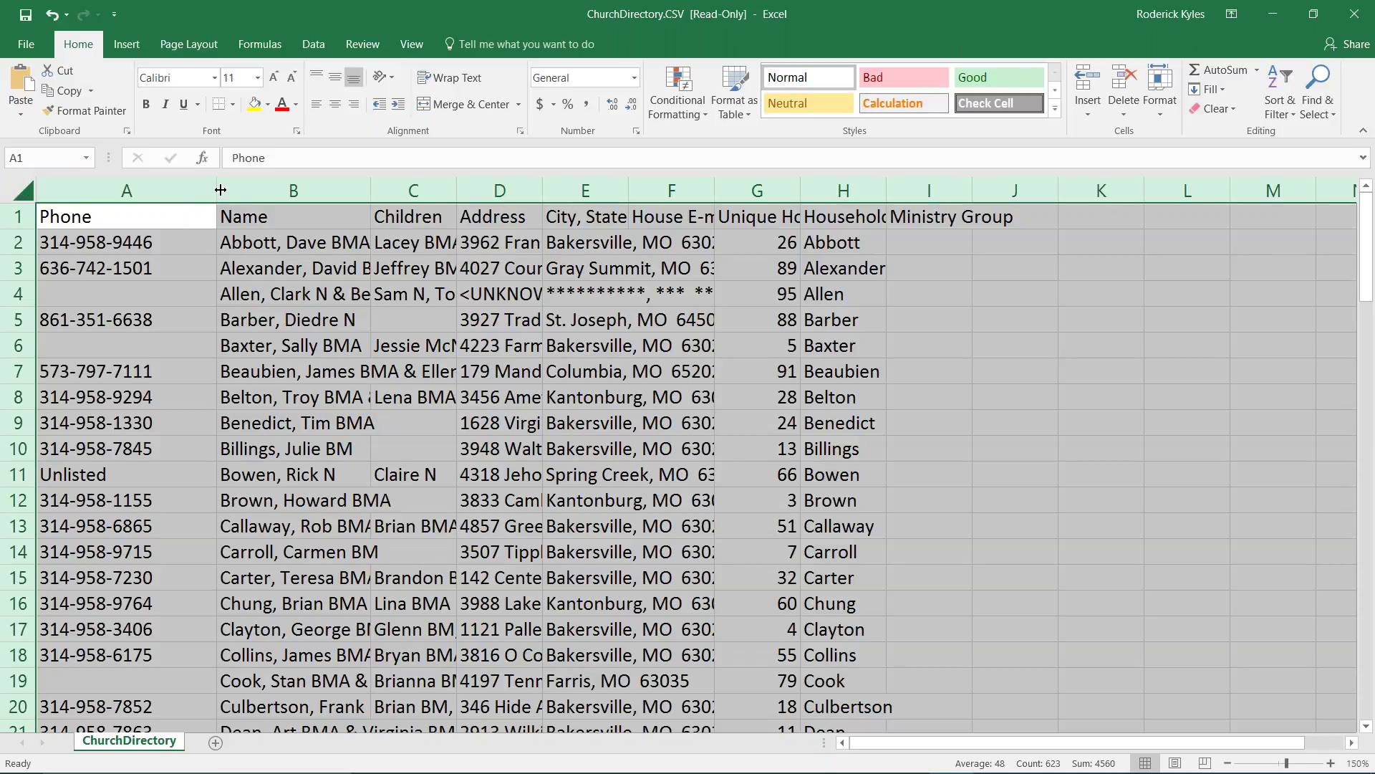
pyautogui.moveTo(216, 187); pyautogui.dragTo(214, 187)
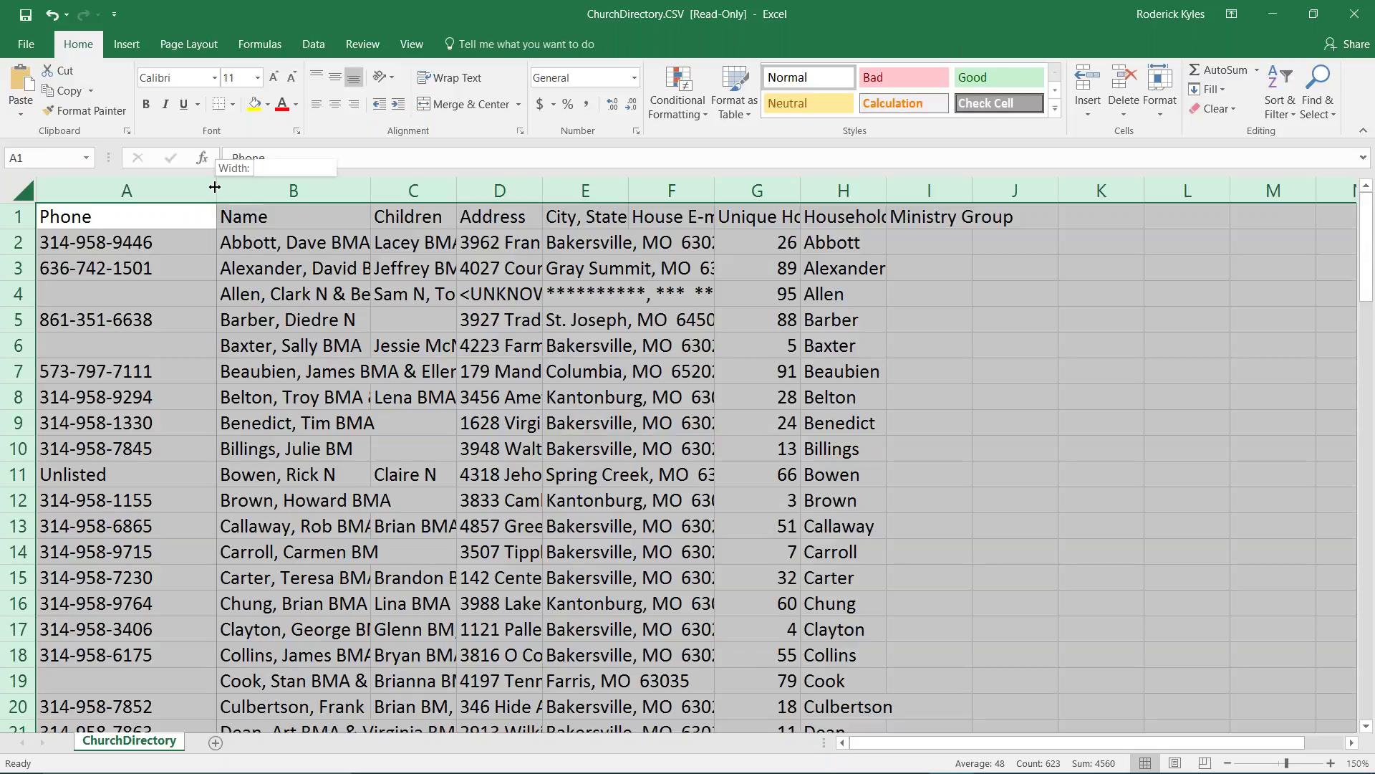
pyautogui.doubleClick(215, 187)
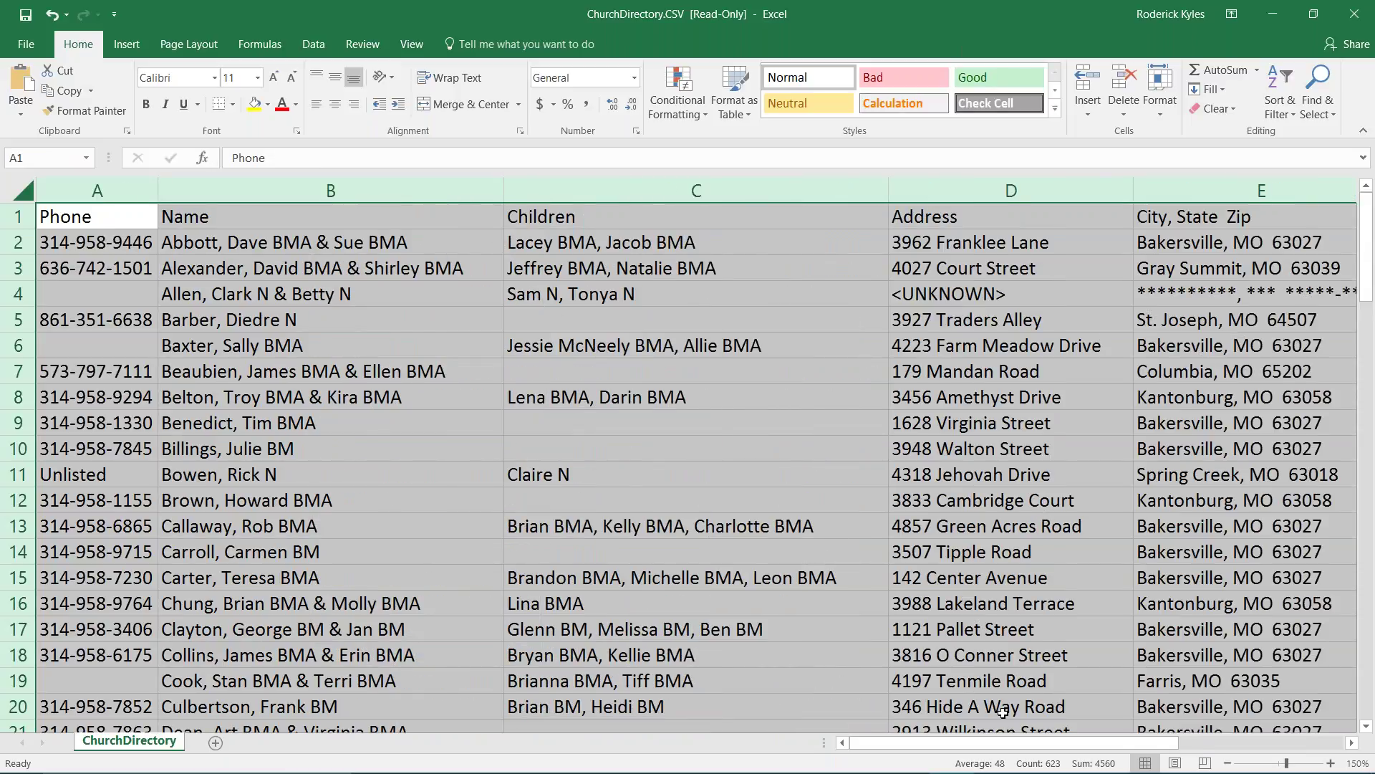
# - Scroll right and down through the remaining columns and household rows
pyautogui.click(1353, 743)
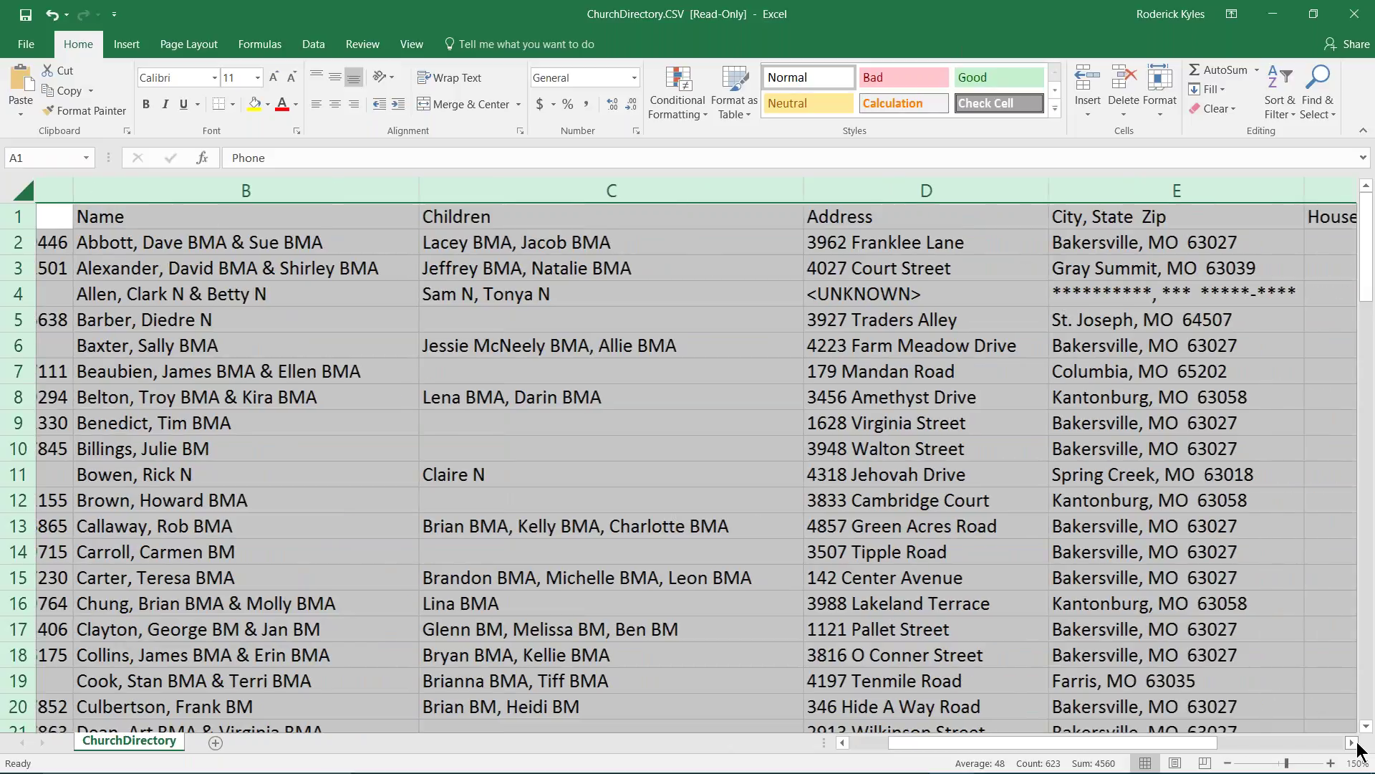
pyautogui.click(1353, 743)
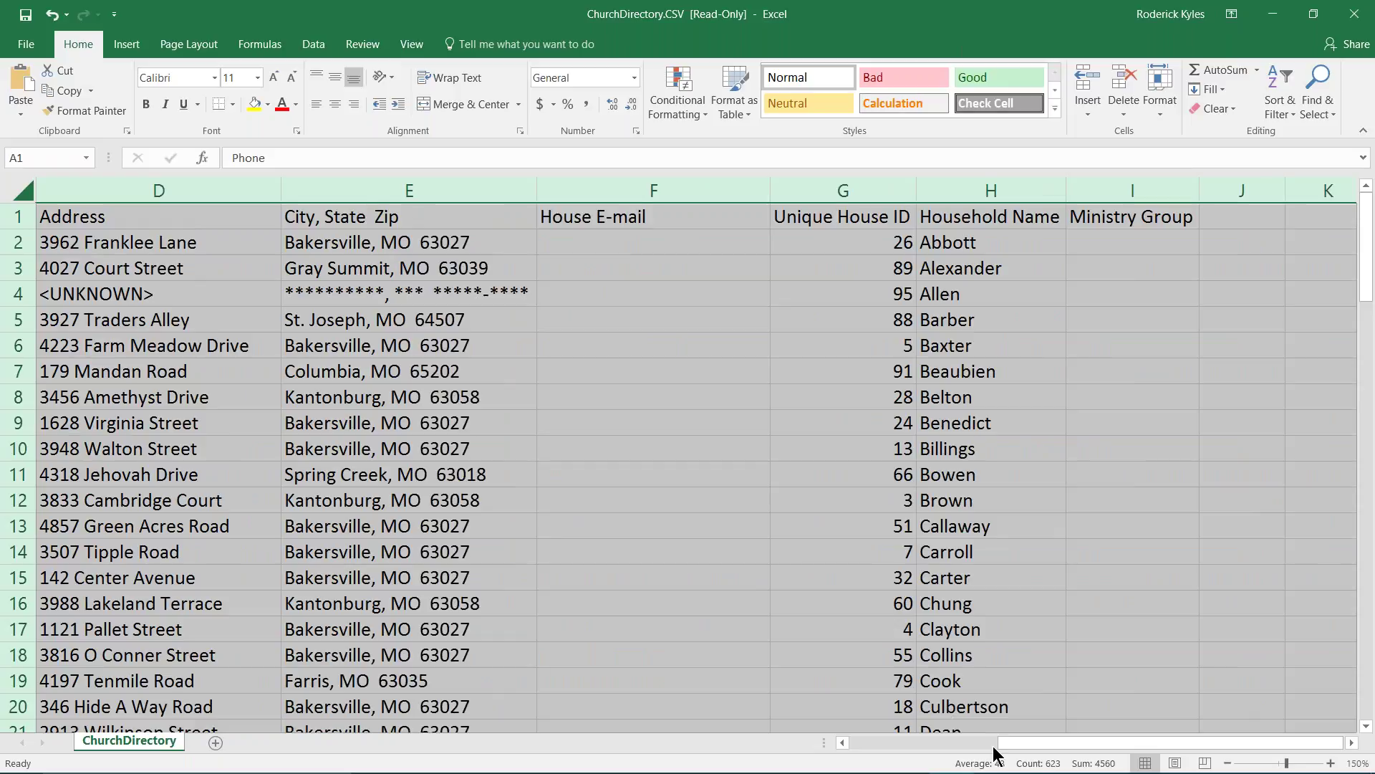
pyautogui.moveTo(1025, 745); pyautogui.dragTo(860, 752)
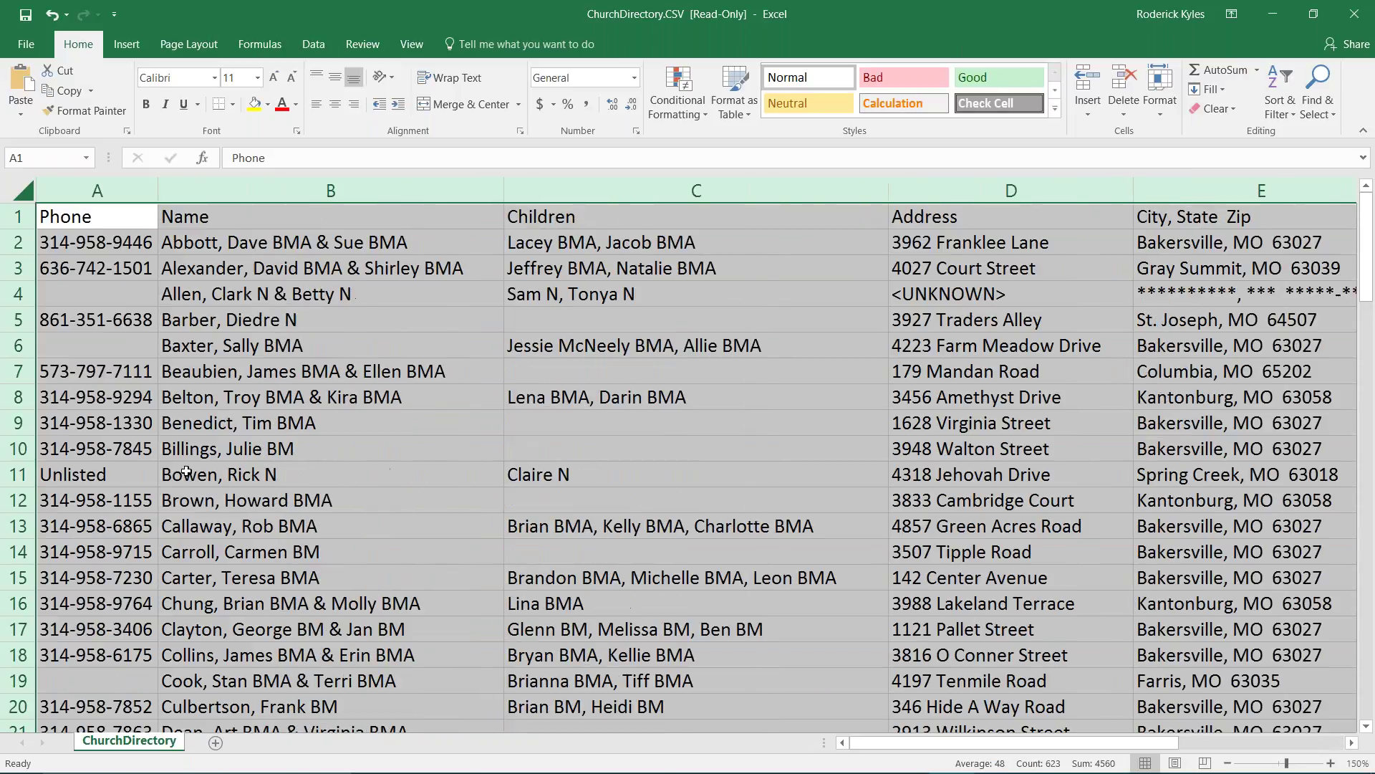
pyautogui.scroll(-2, 306, 475)
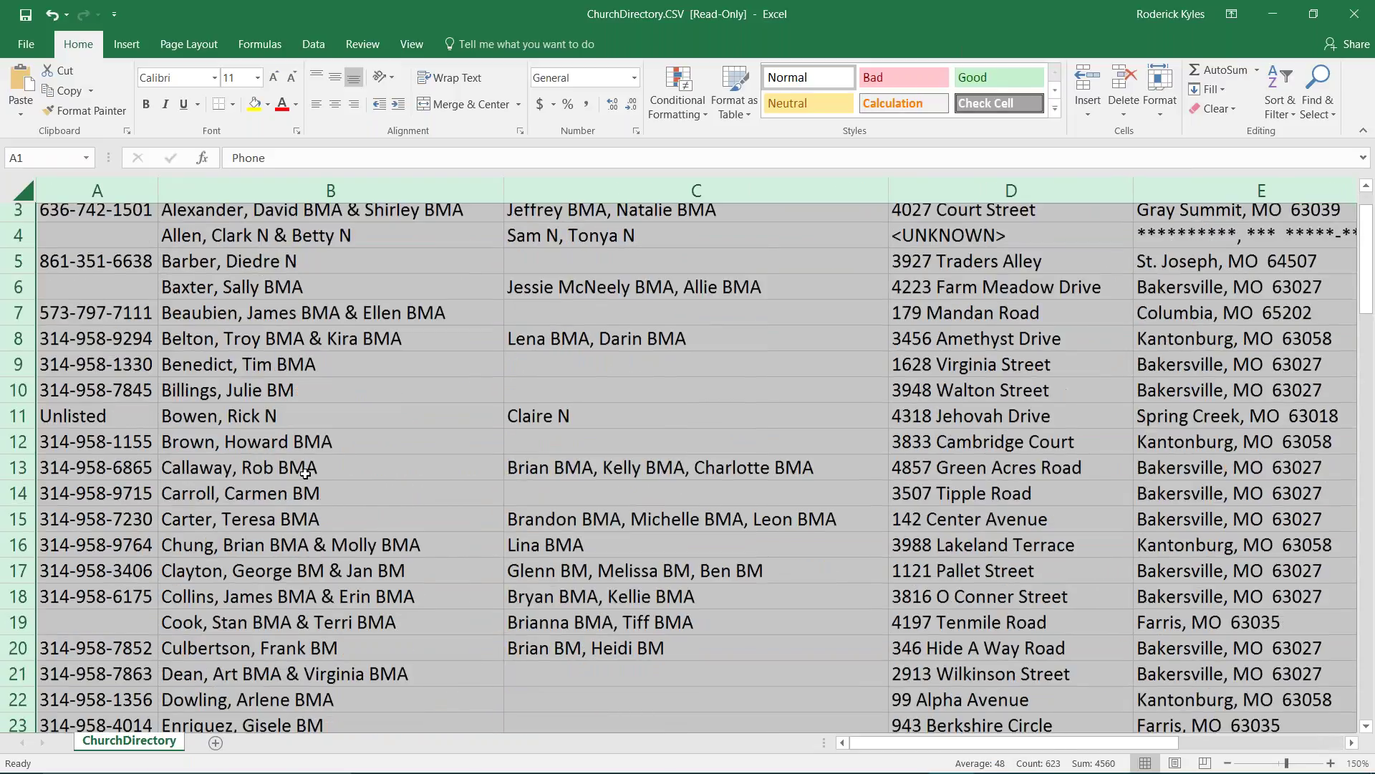
pyautogui.scroll(-6, 305, 474)
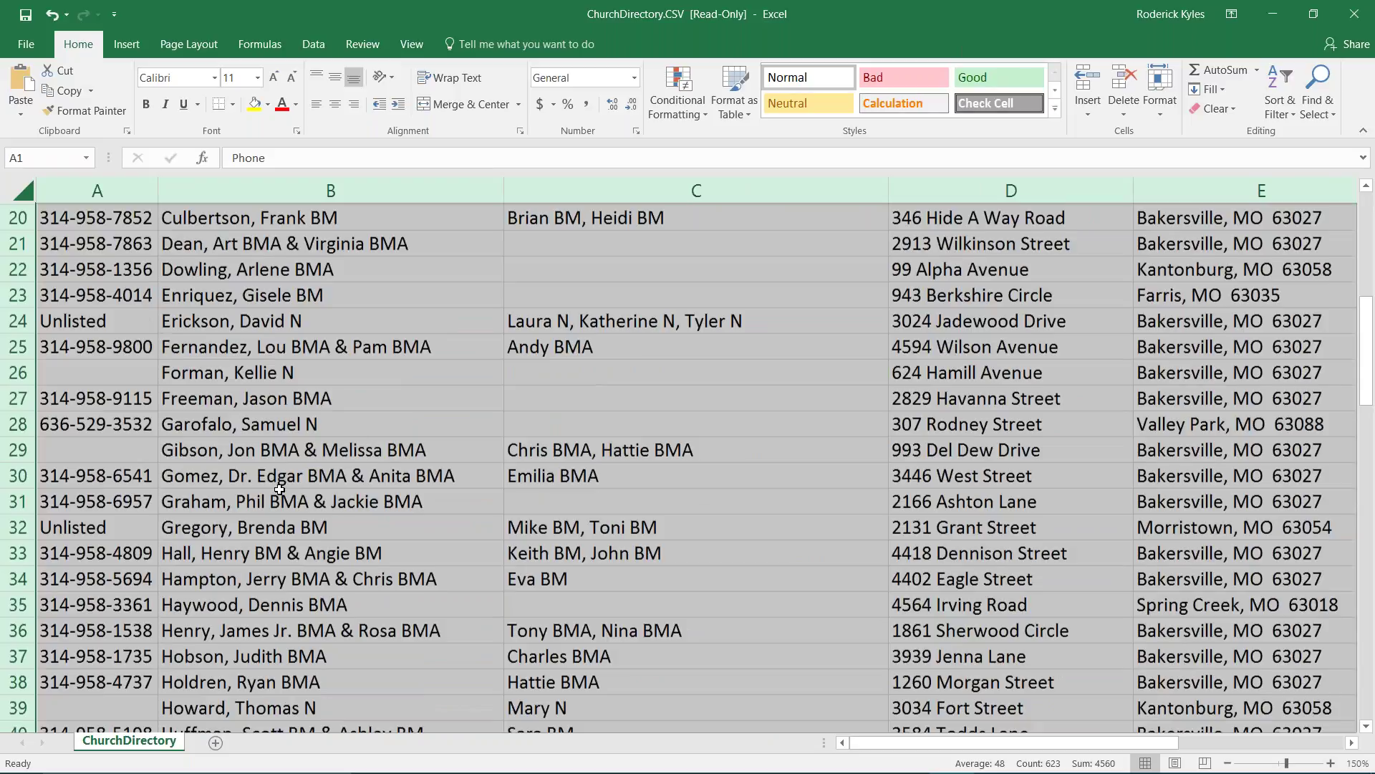
pyautogui.scroll(-3, 279, 489)
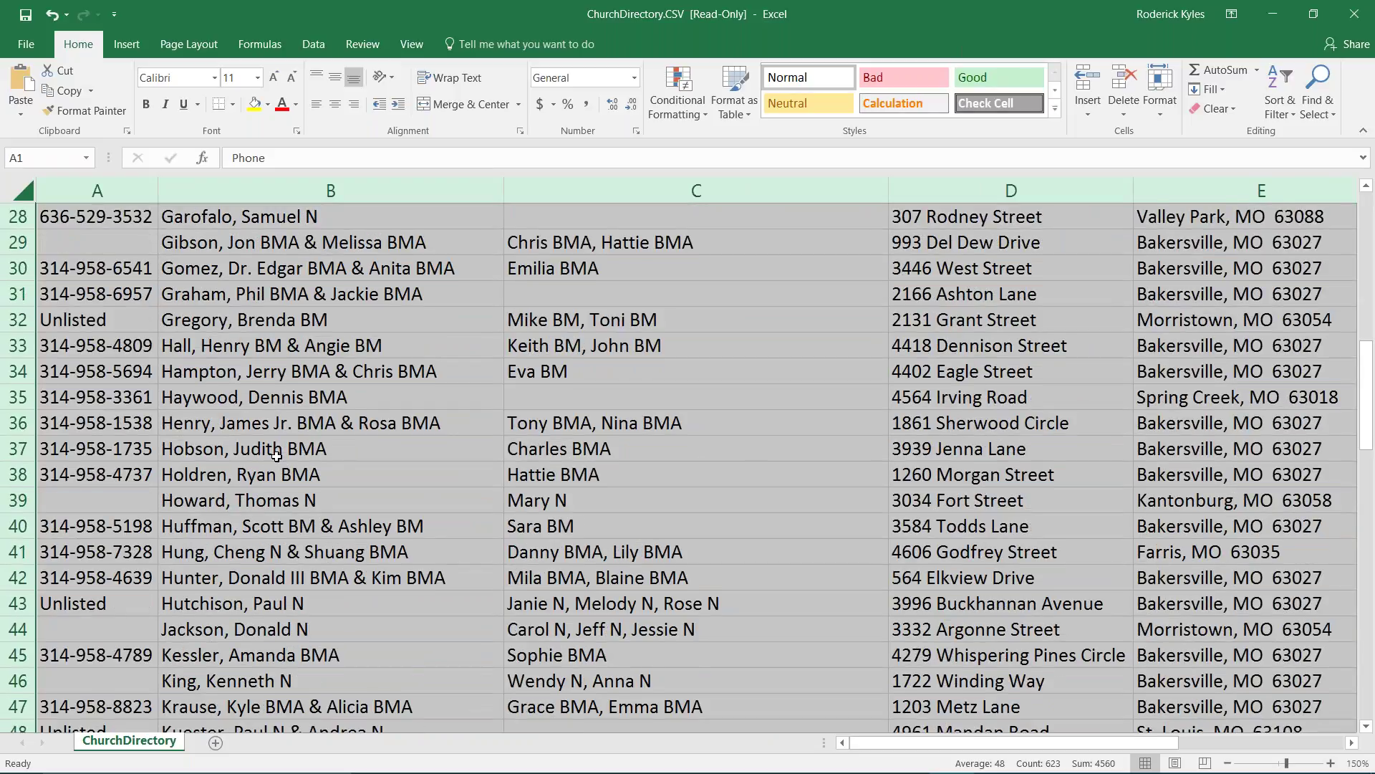
pyautogui.scroll(-1, 276, 459)
pyautogui.scroll(-6, 276, 456)
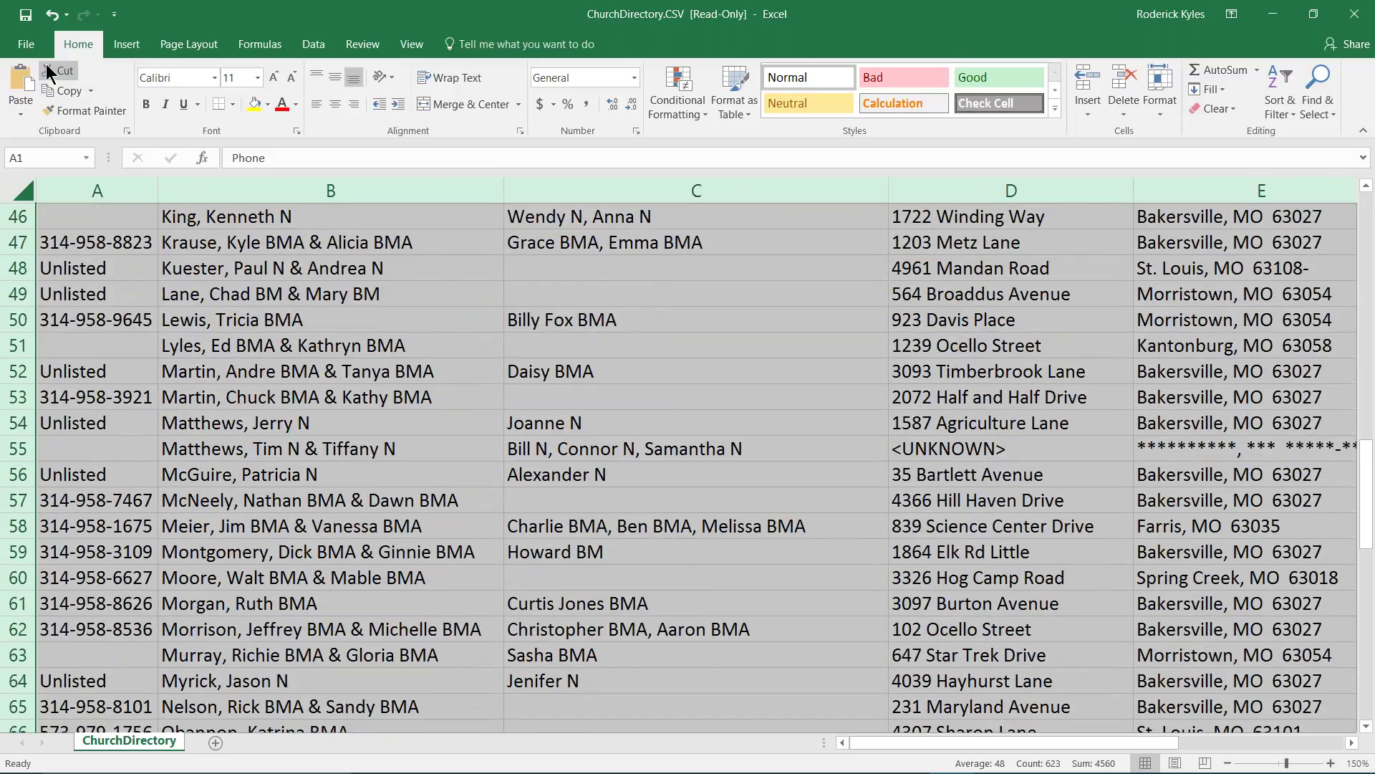
# - Check the workbook's File Info page, go back, and close ChurchDirectory.CSV
pyautogui.click(28, 46)
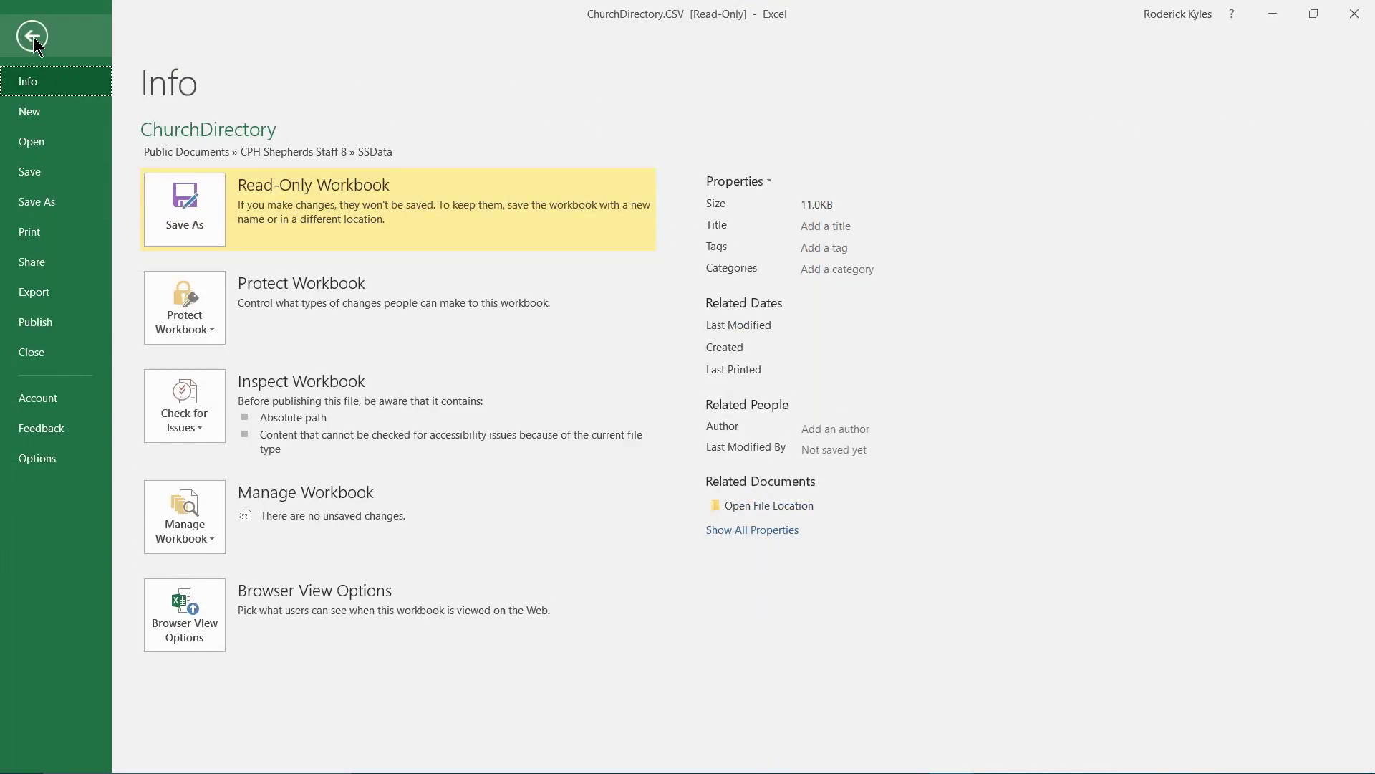
pyautogui.click(32, 36)
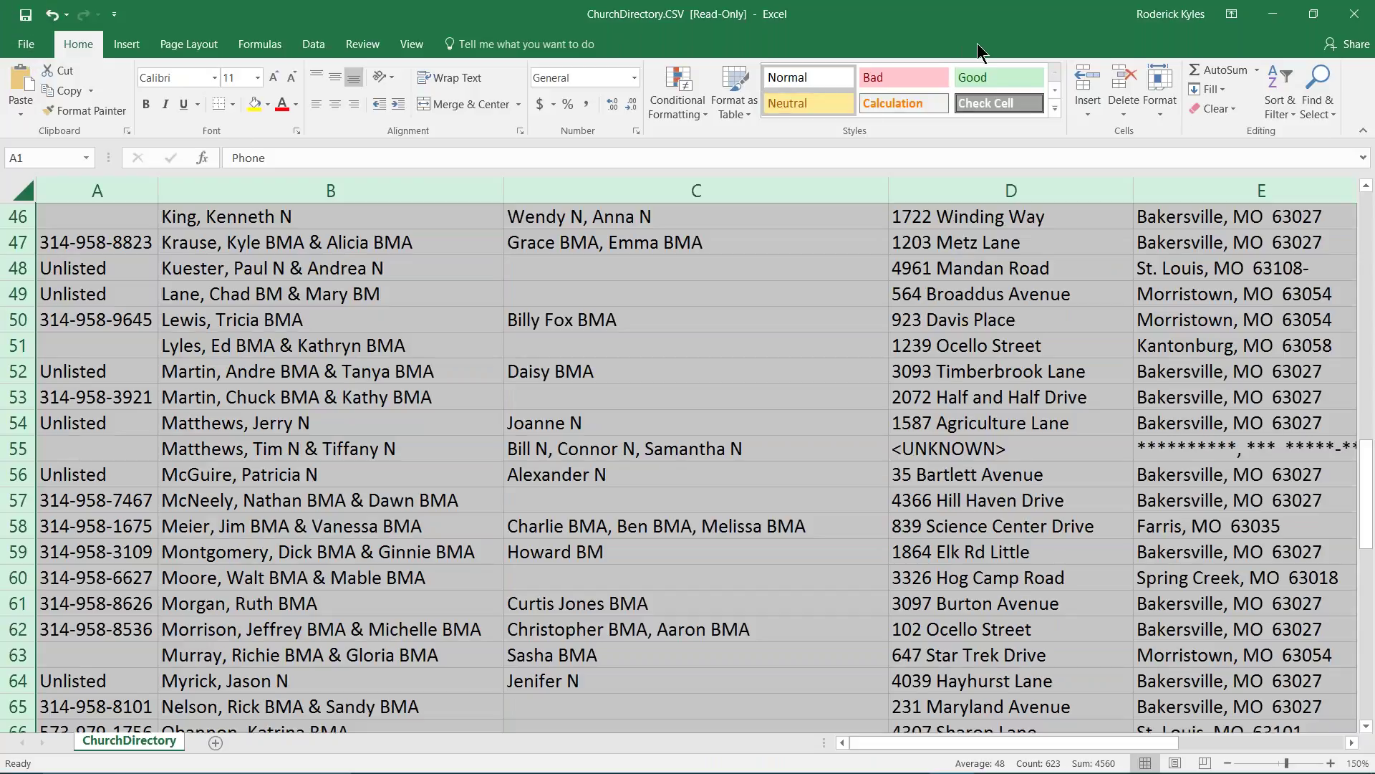
pyautogui.click(1357, 20)
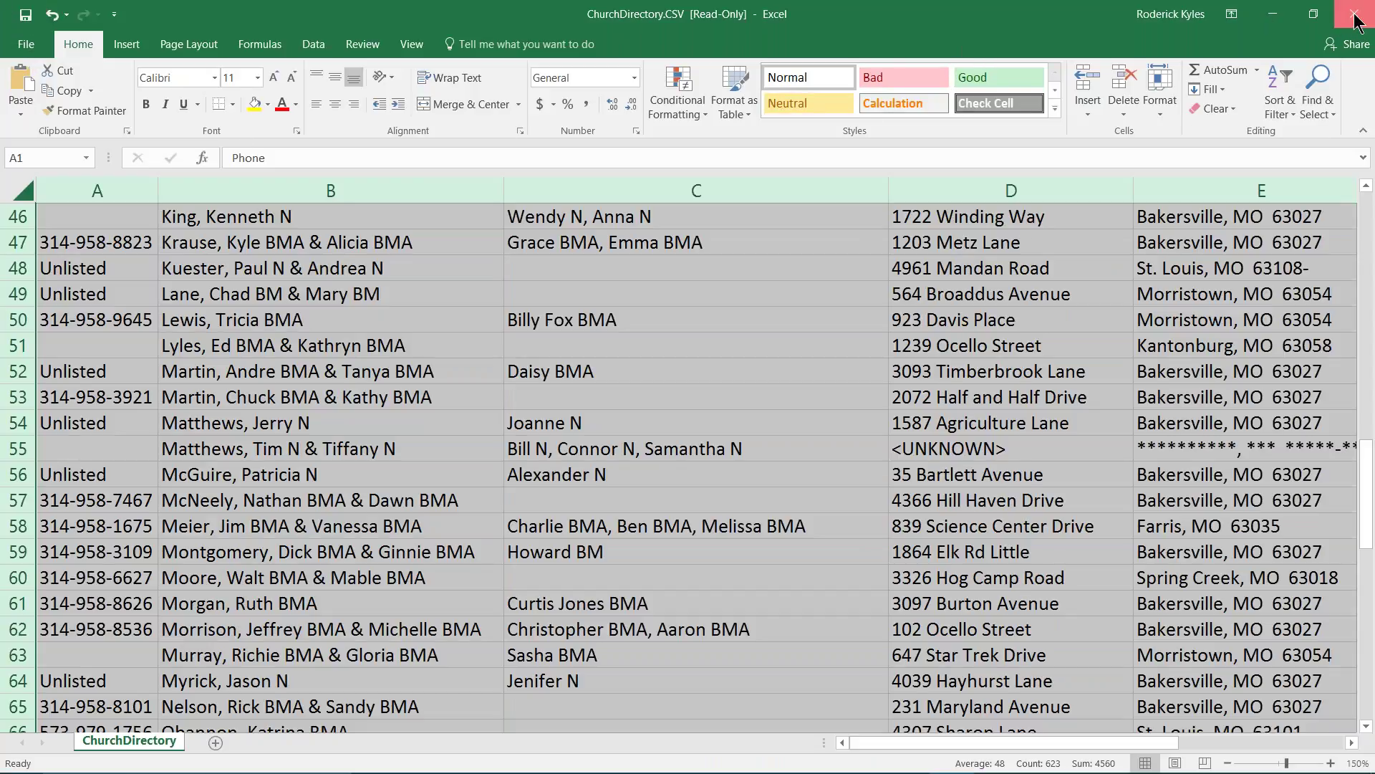
# - Discard the Excel directory without saving, then close the Photo Directory and Church Directory report settings
pyautogui.click(704, 420)
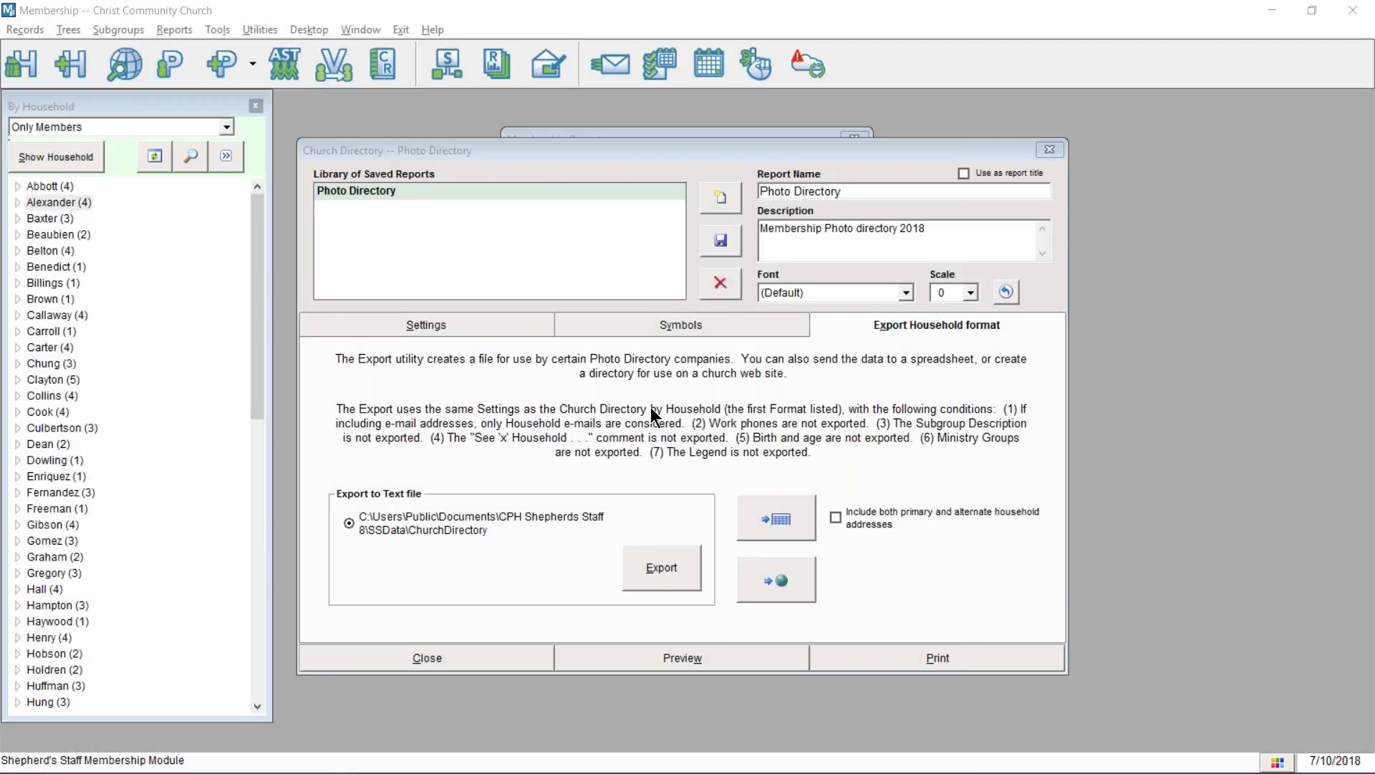
pyautogui.click(495, 328)
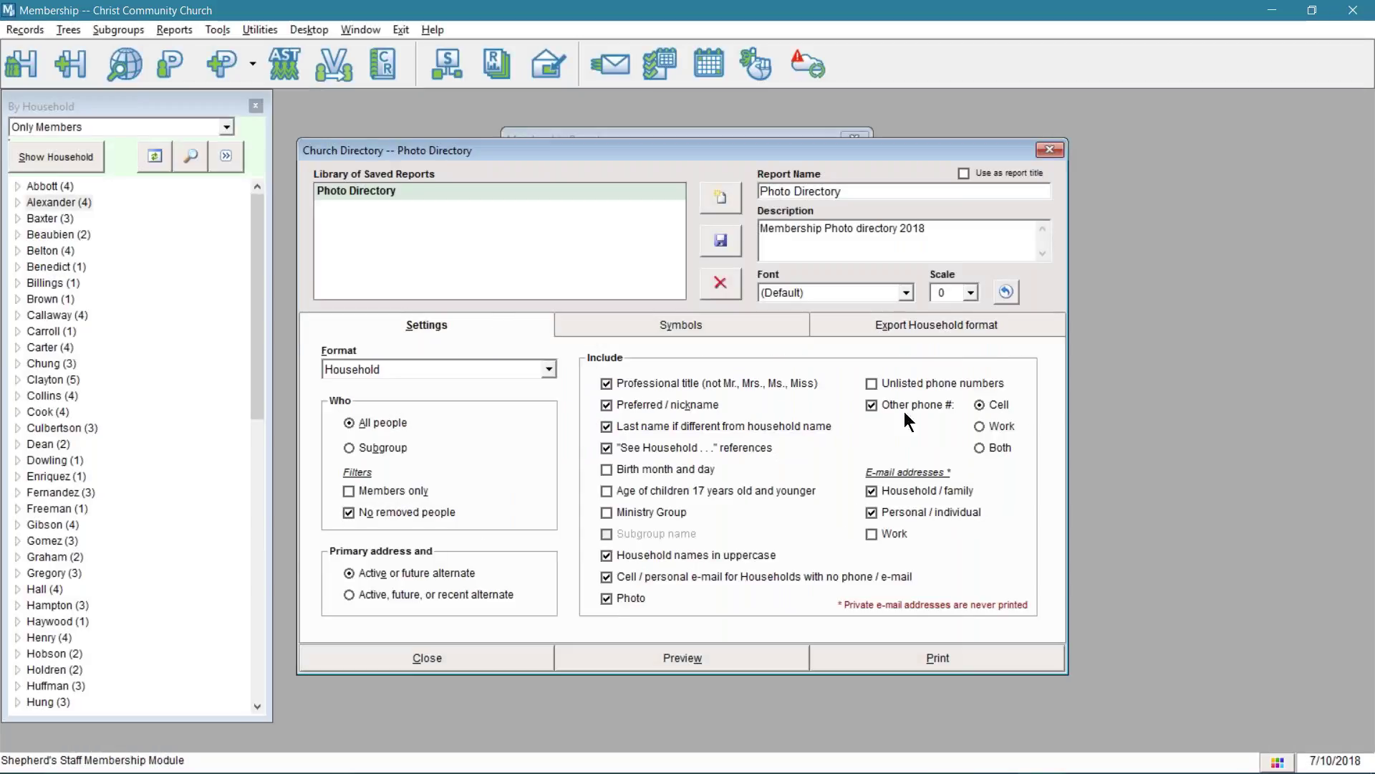
pyautogui.moveTo(753, 577)
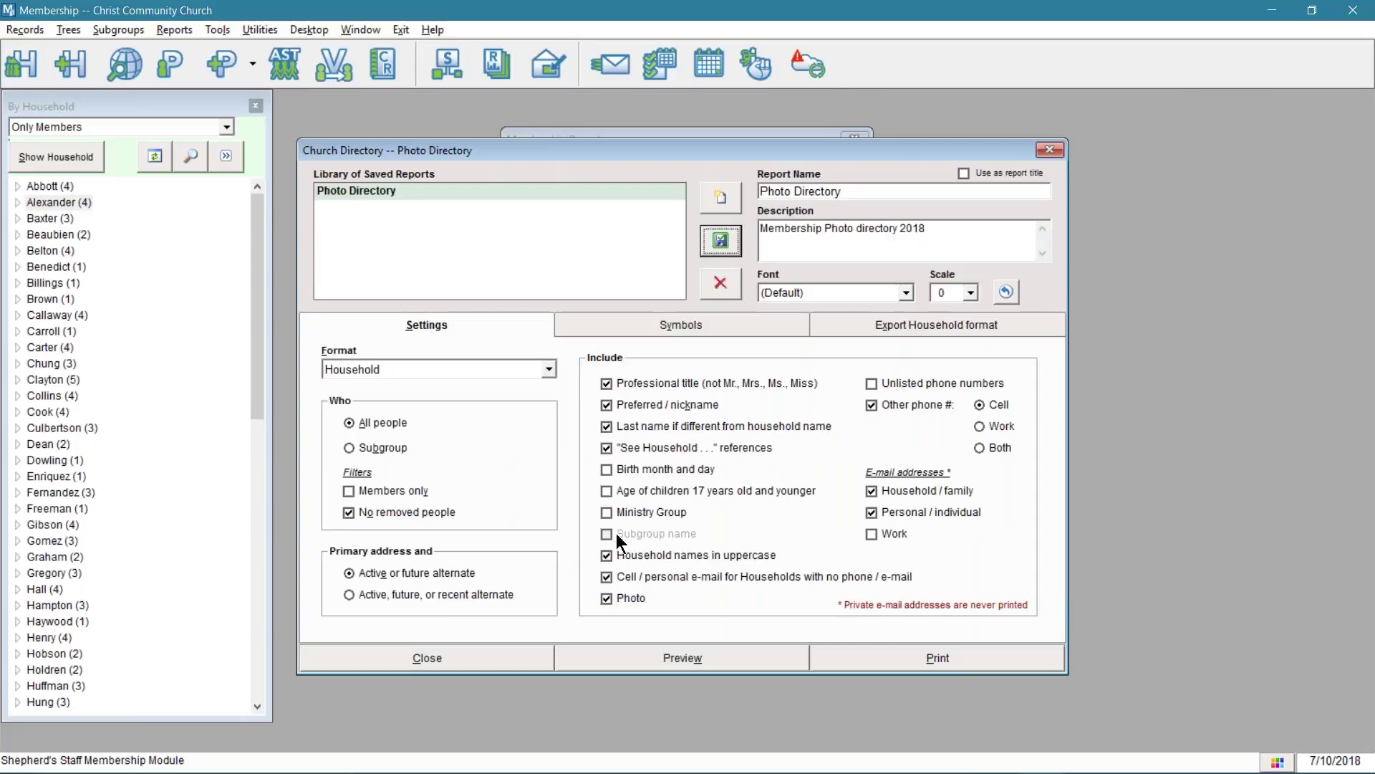
pyautogui.click(499, 659)
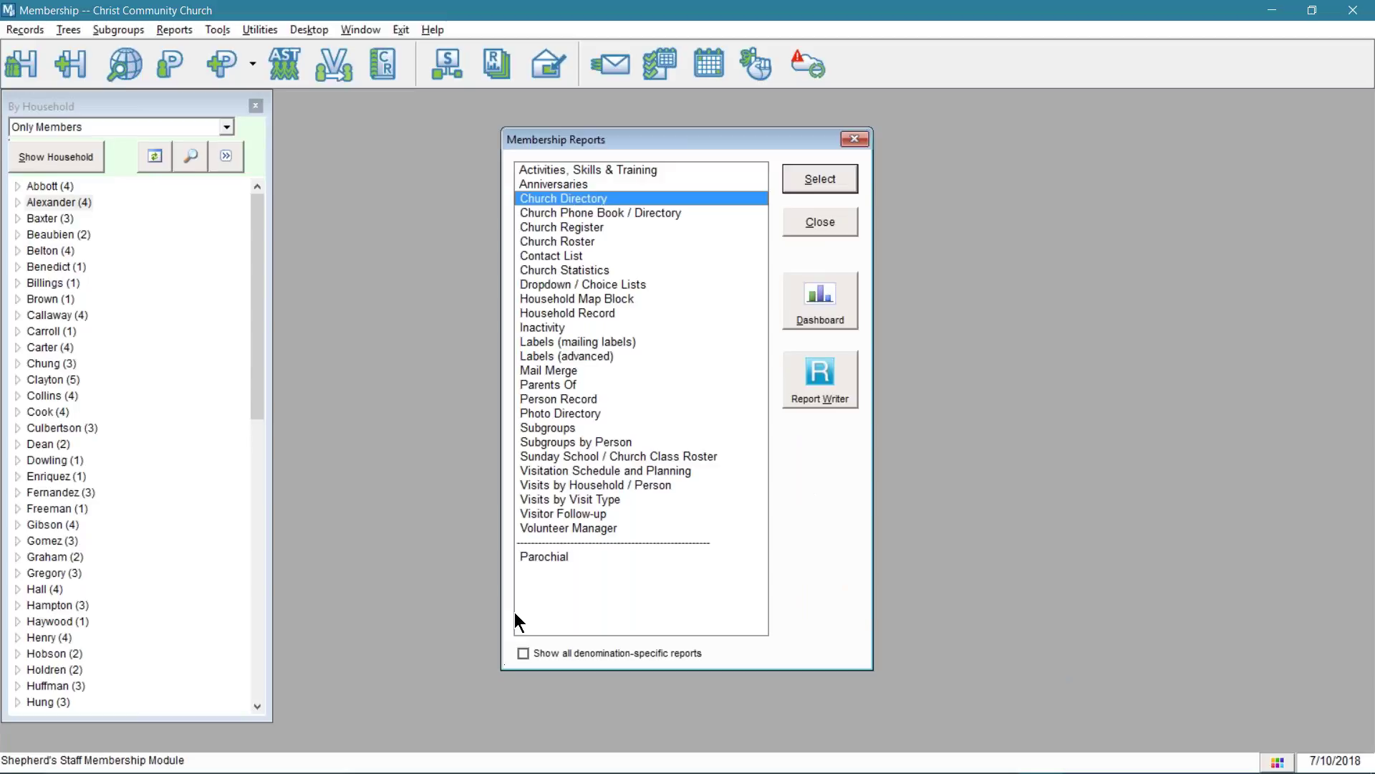
pyautogui.doubleClick(608, 200)
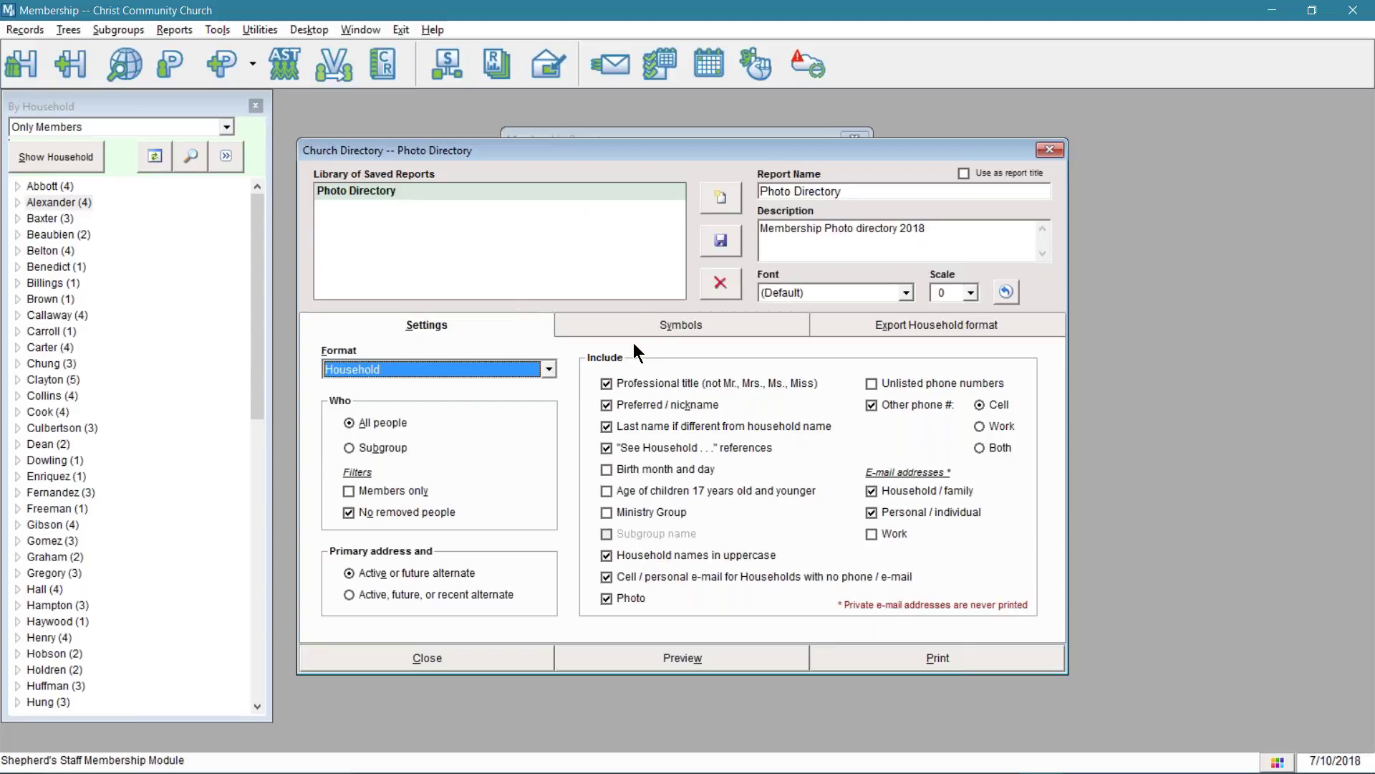
pyautogui.click(504, 665)
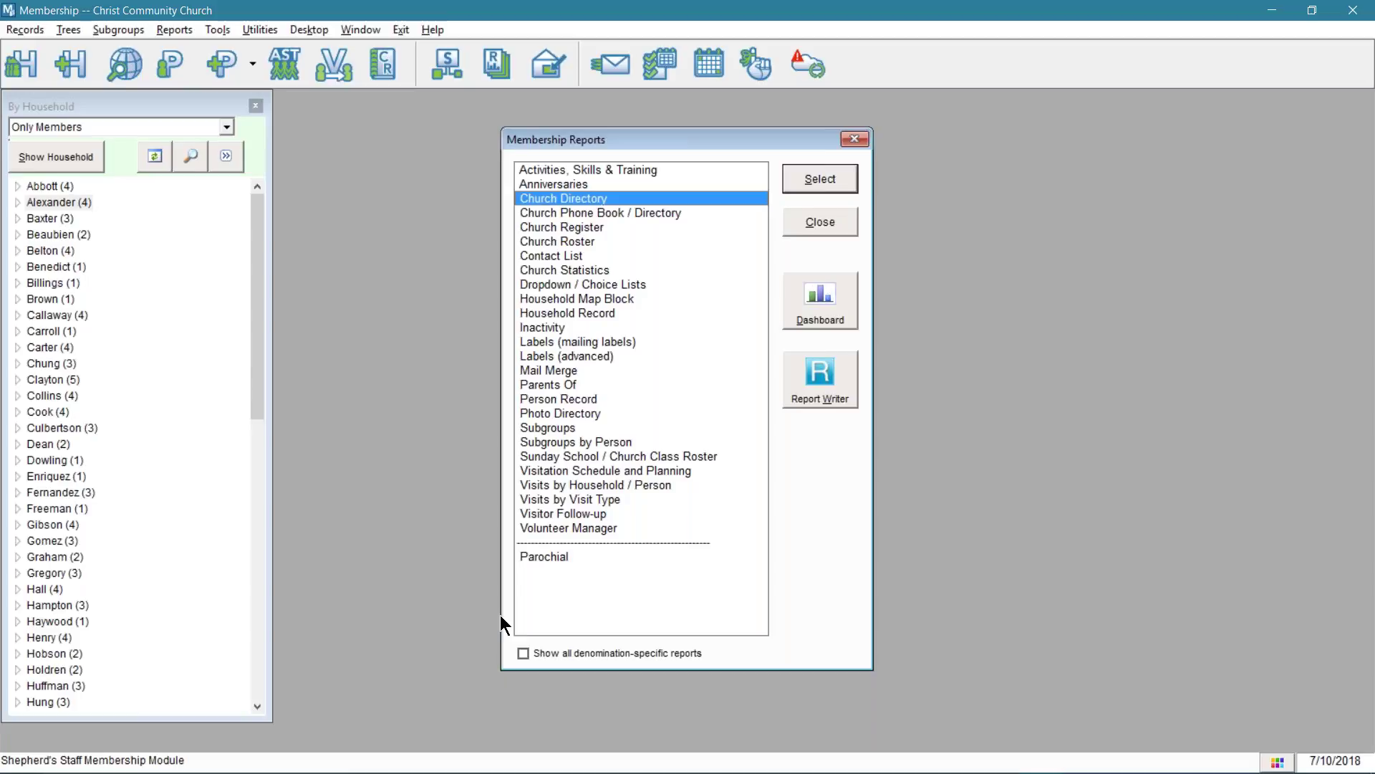
pyautogui.click(581, 185)
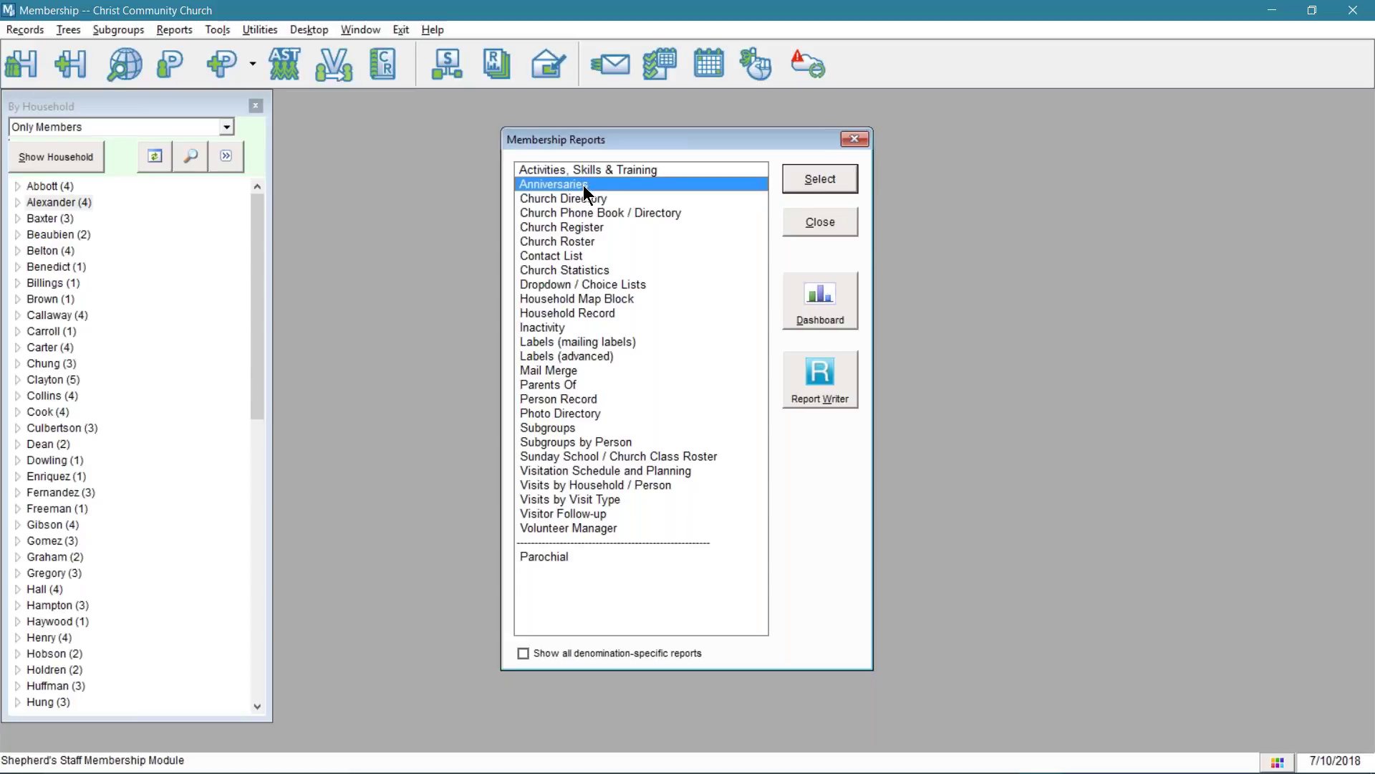
pyautogui.doubleClick(583, 185)
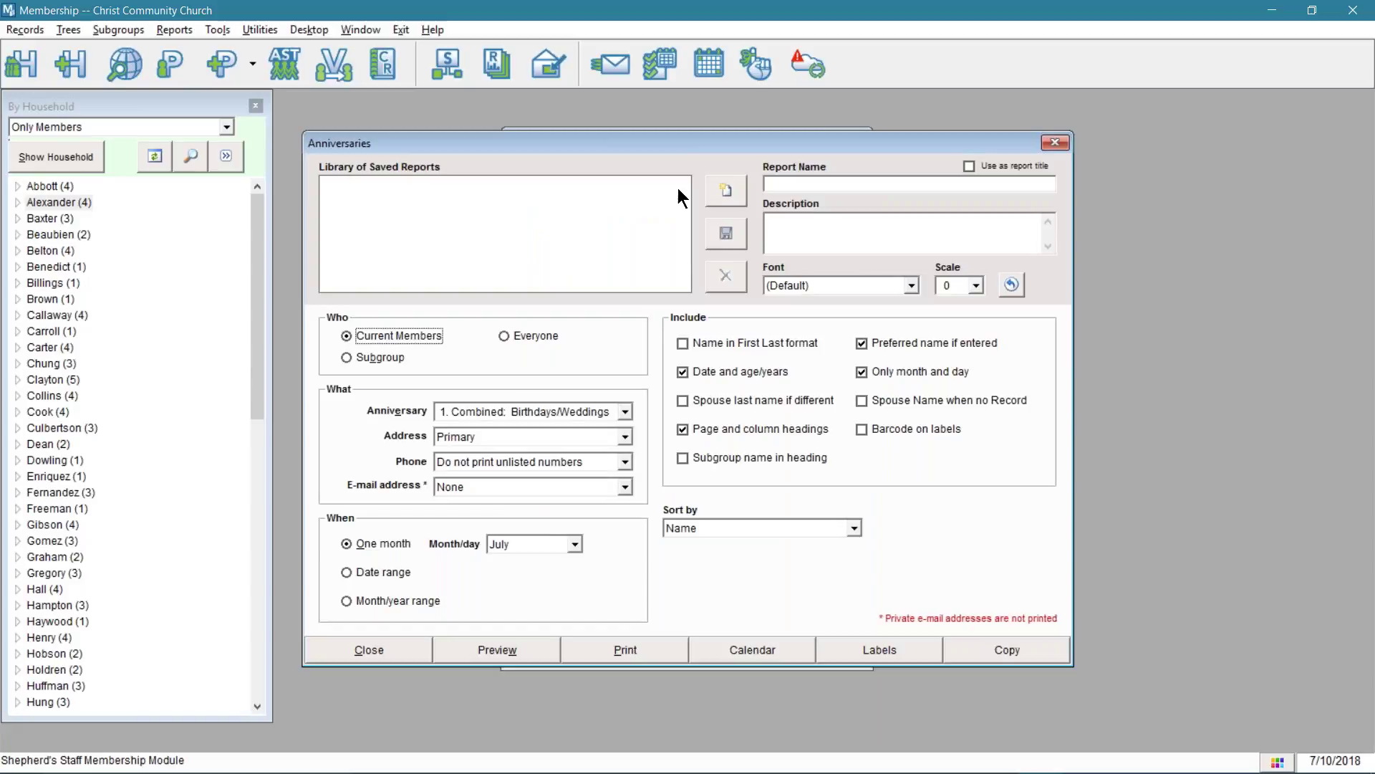
pyautogui.moveTo(662, 143); pyautogui.dragTo(957, 179)
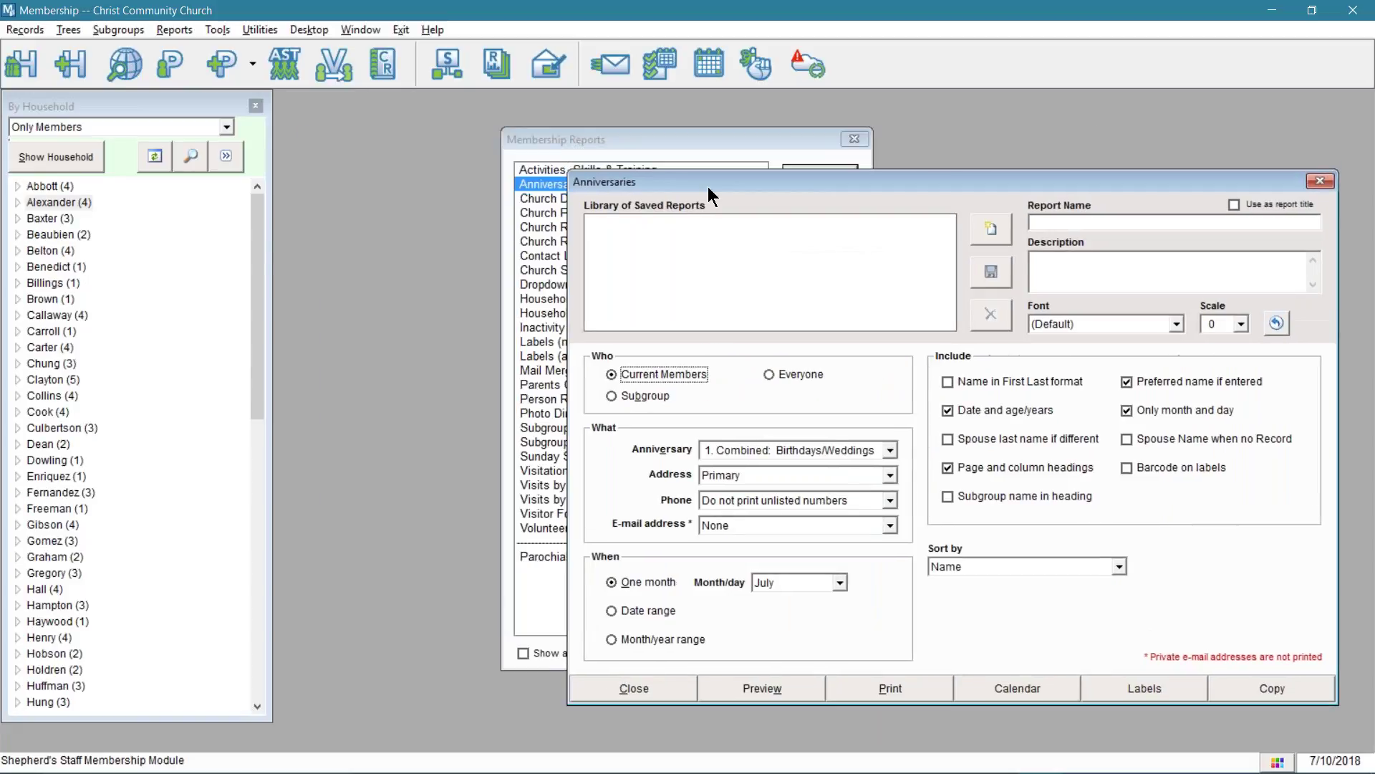
pyautogui.click(256, 251)
pyautogui.moveTo(255, 248); pyautogui.dragTo(258, 587)
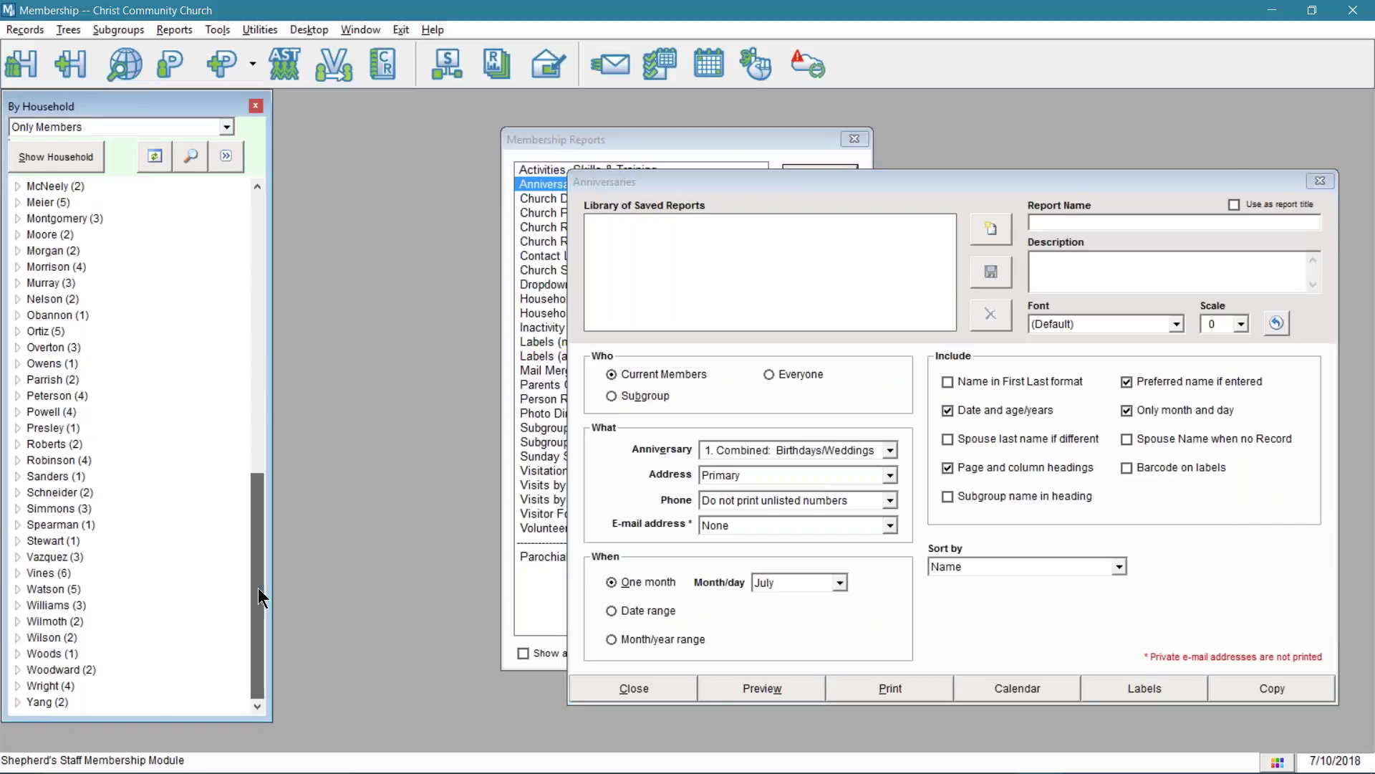
pyautogui.doubleClick(43, 638)
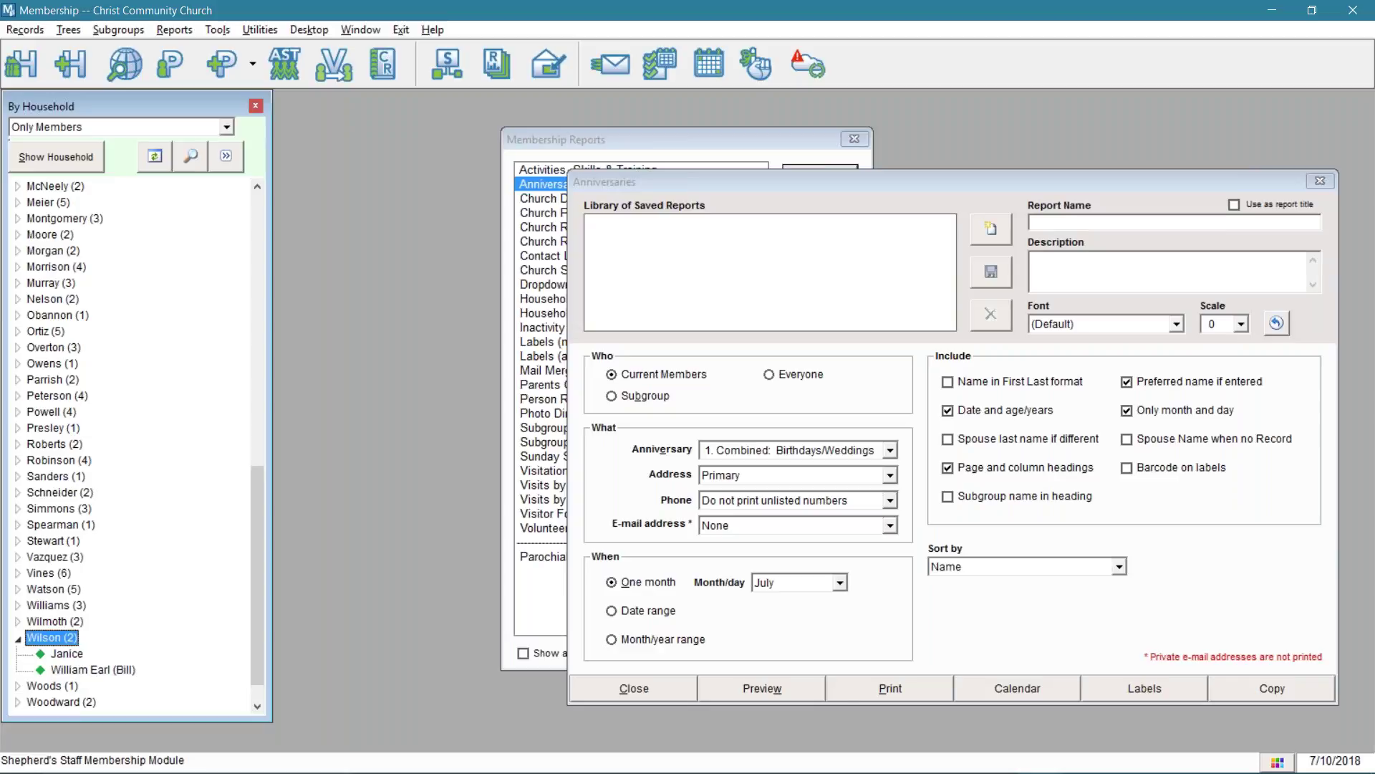
pyautogui.click(85, 670)
pyautogui.doubleClick(84, 670)
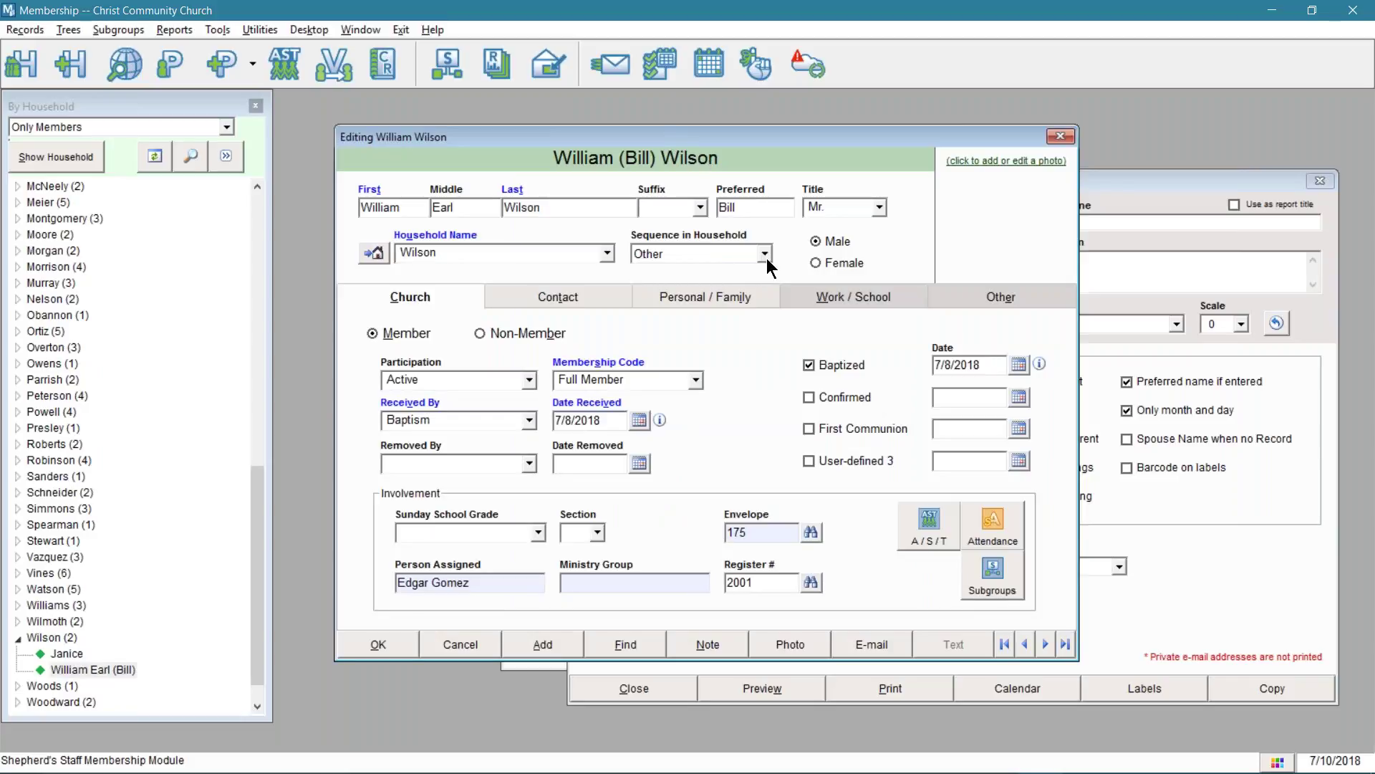
pyautogui.click(765, 255)
pyautogui.click(738, 271)
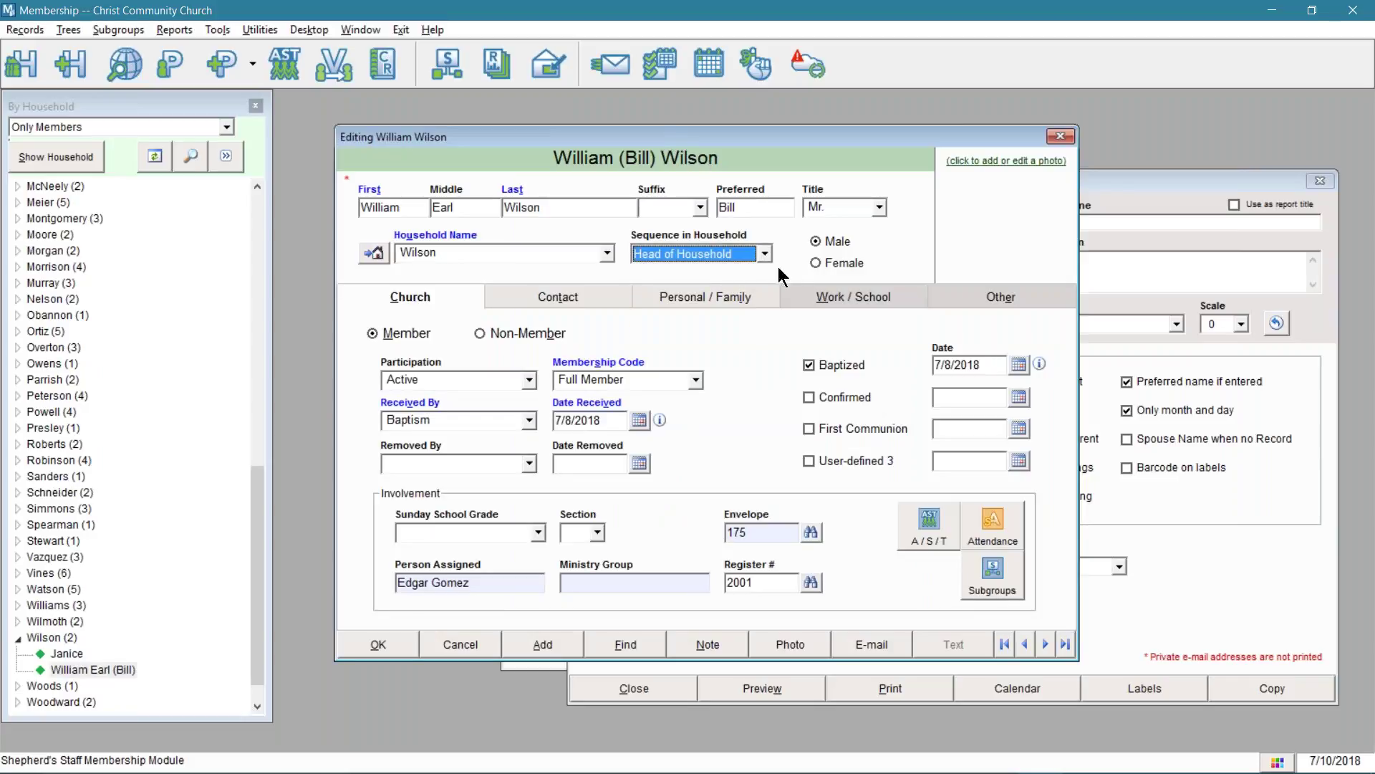
pyautogui.click(680, 294)
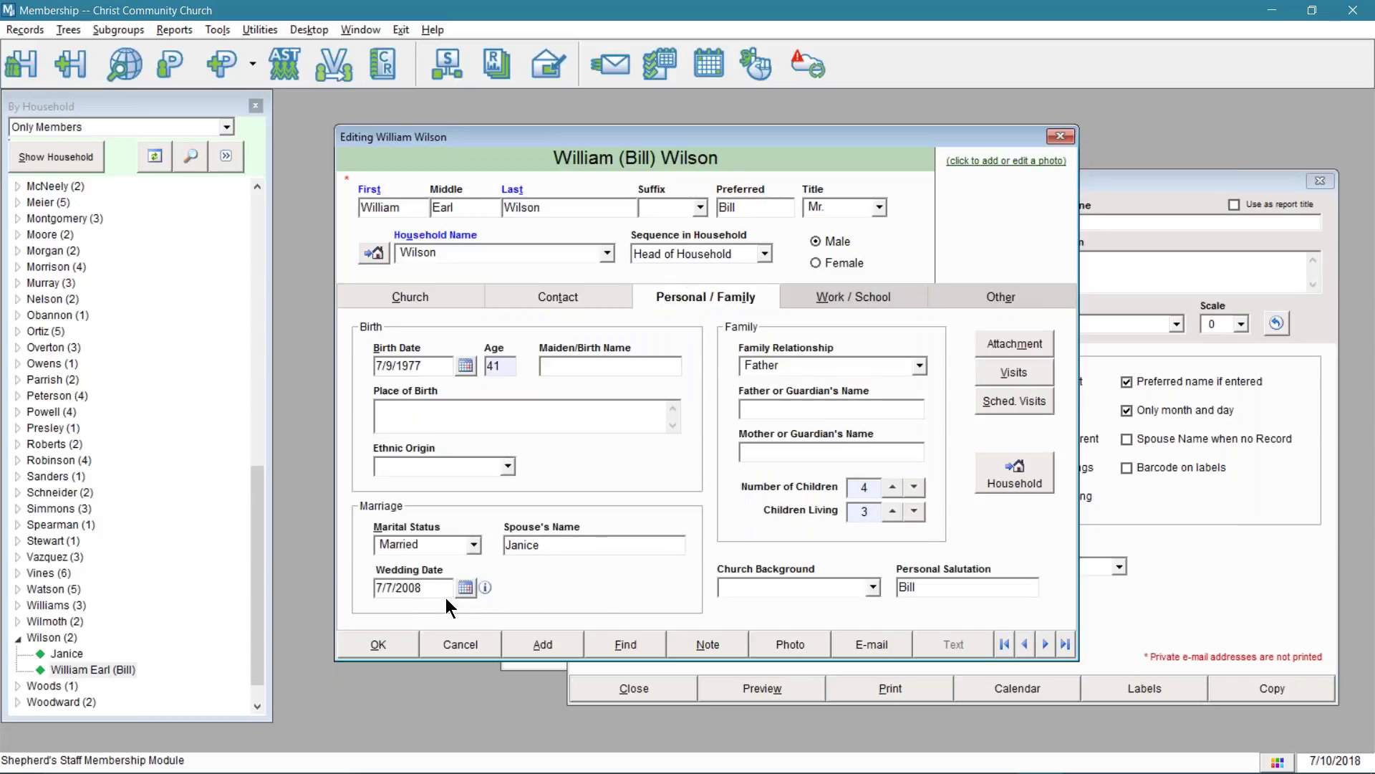
pyautogui.click(396, 654)
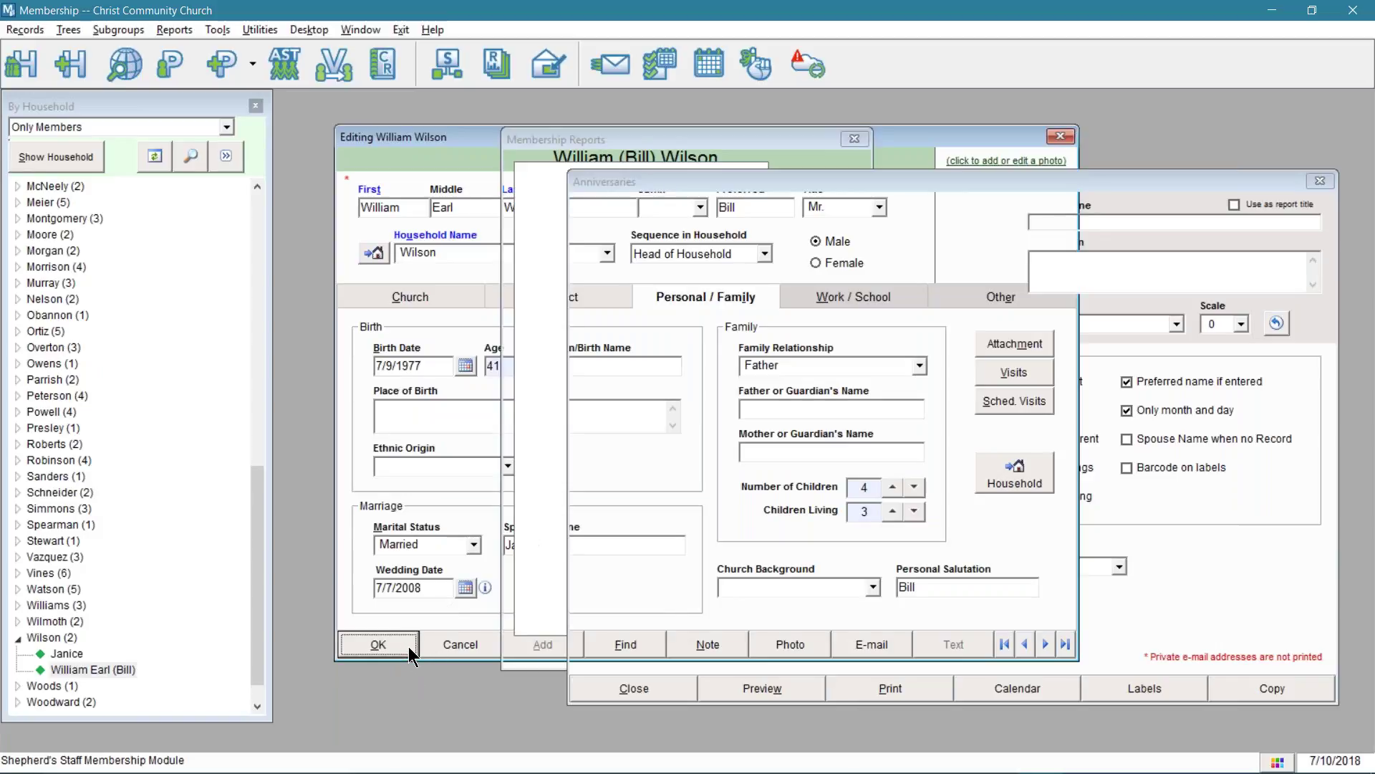
pyautogui.click(160, 649)
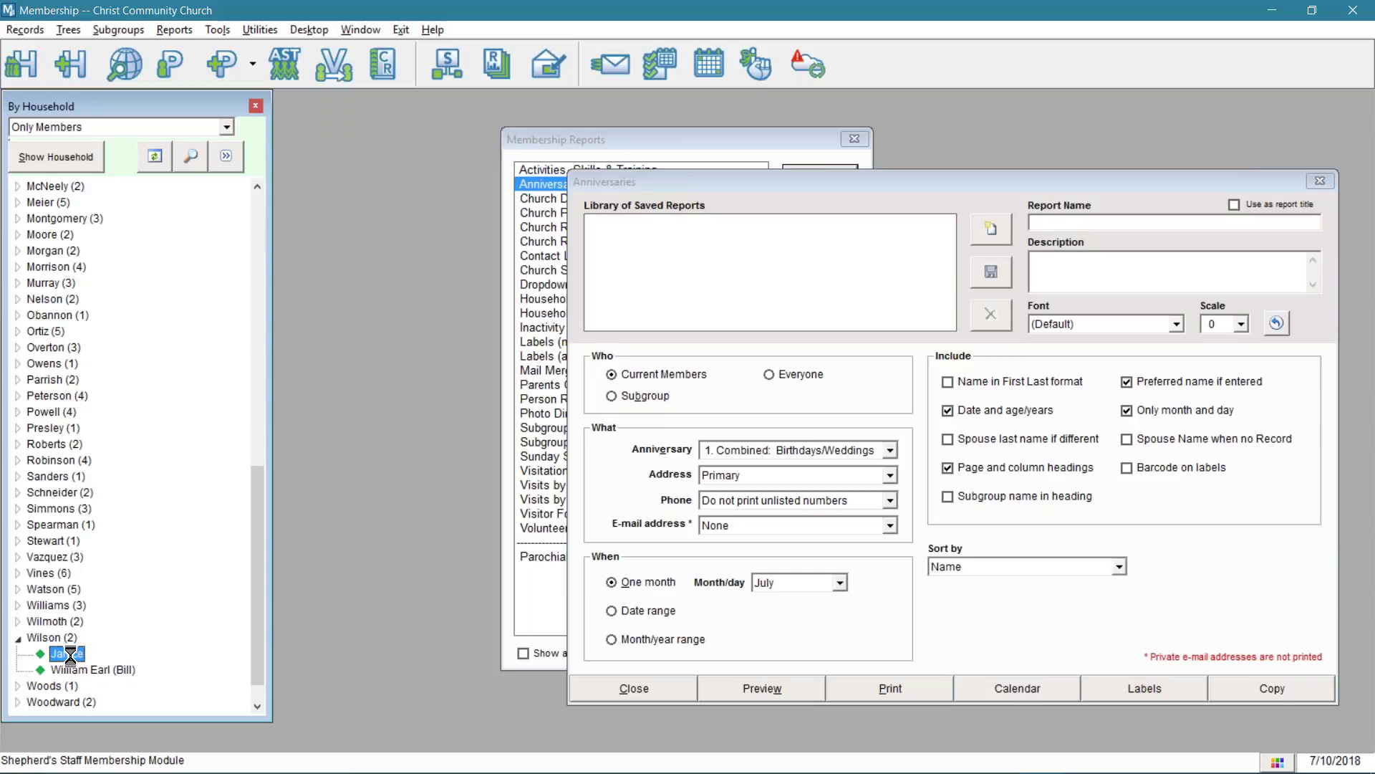
pyautogui.doubleClick(162, 653)
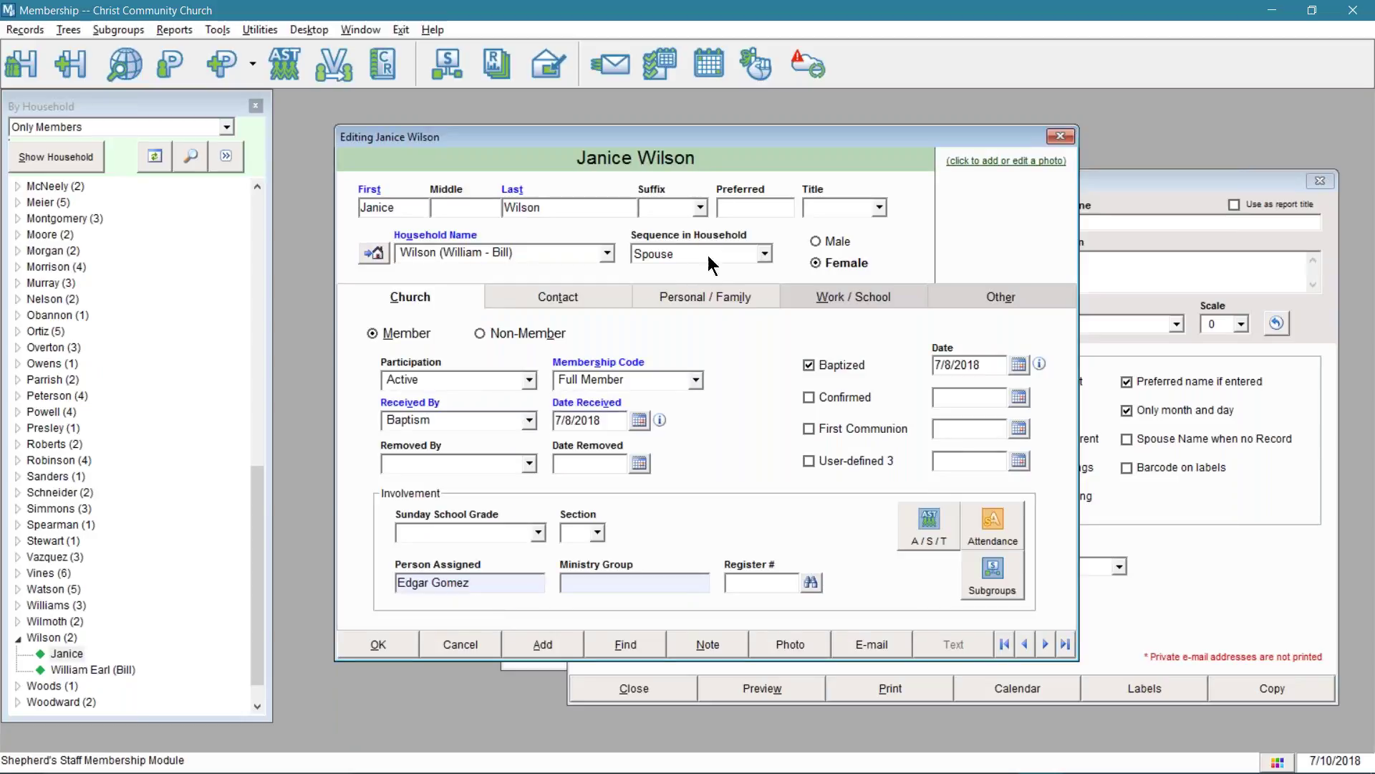
pyautogui.click(697, 296)
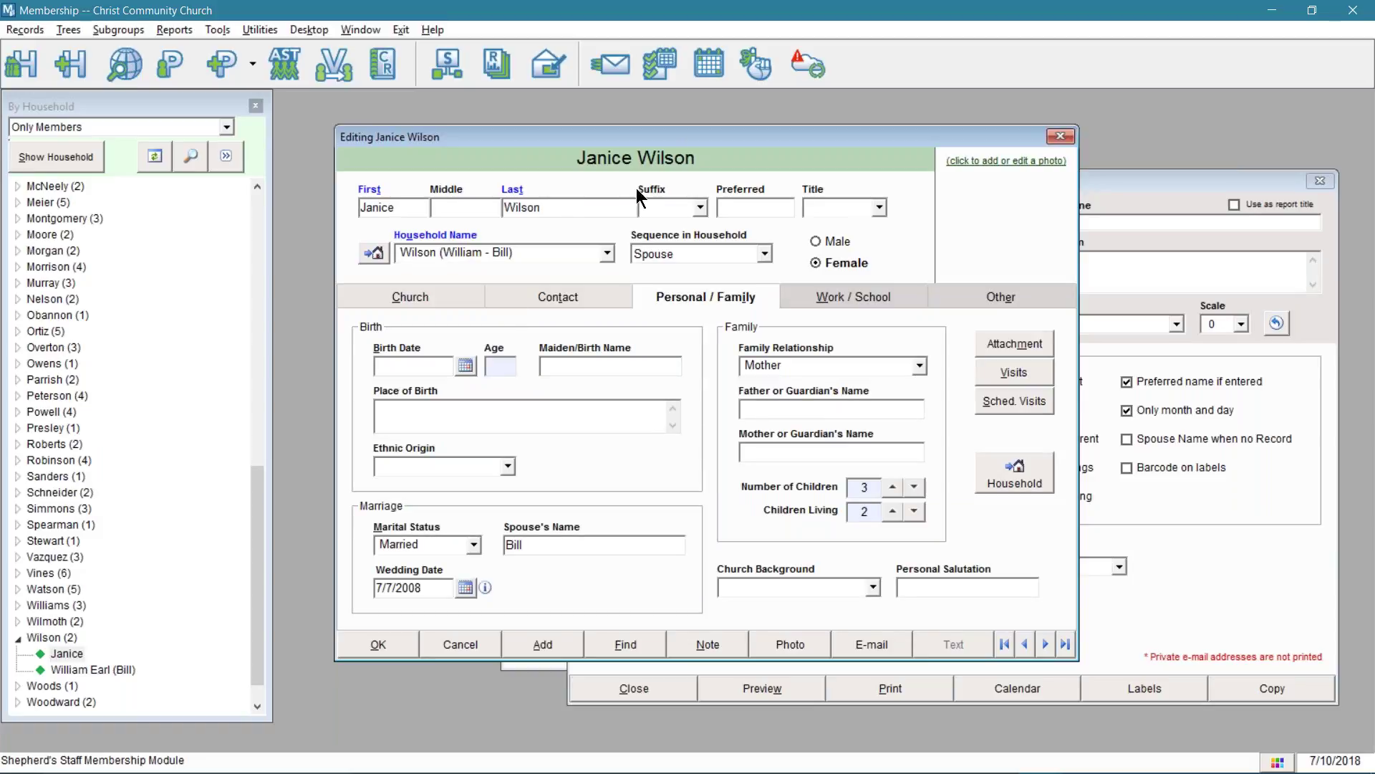
pyautogui.click(396, 645)
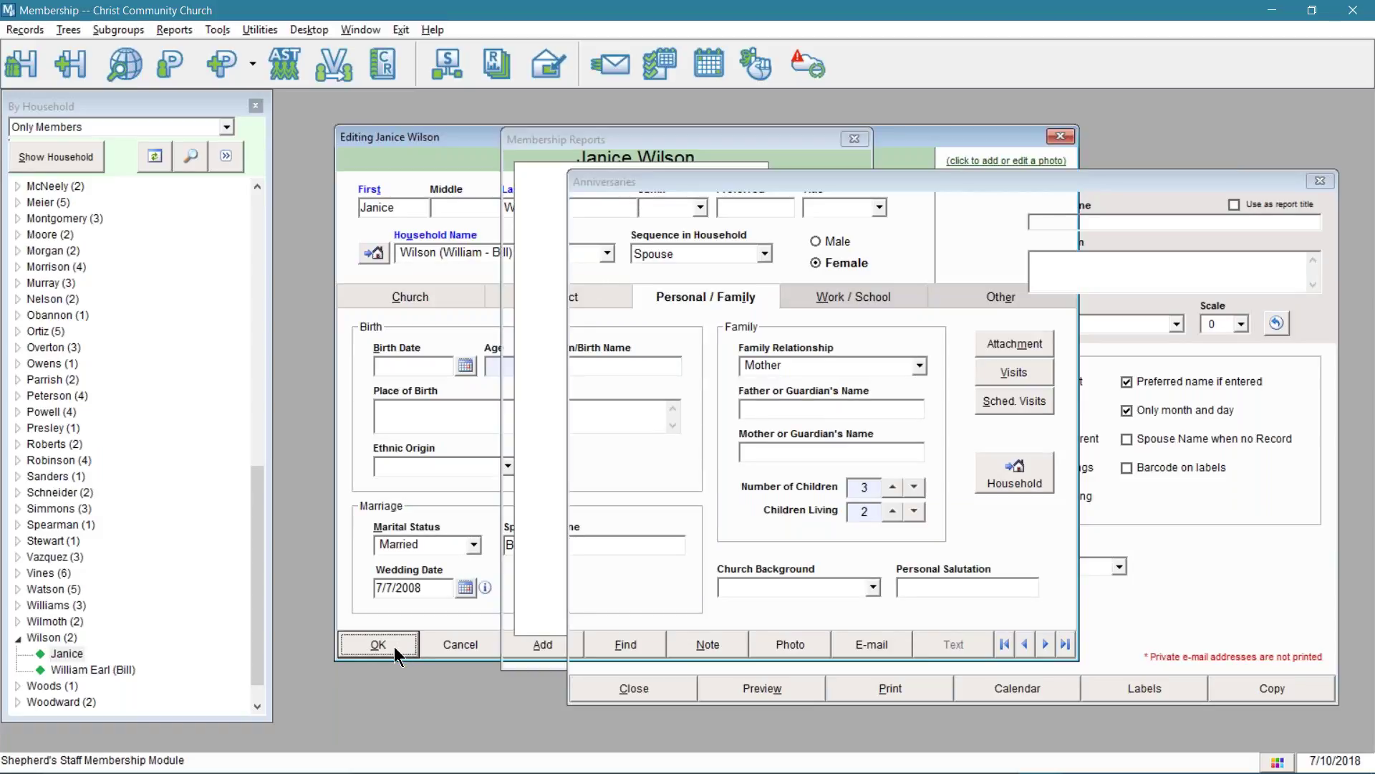
# - Change the Anniversaries report's anniversary type to 6. Significant Deaths and move the window right
pyautogui.moveTo(970, 183); pyautogui.dragTo(717, 138)
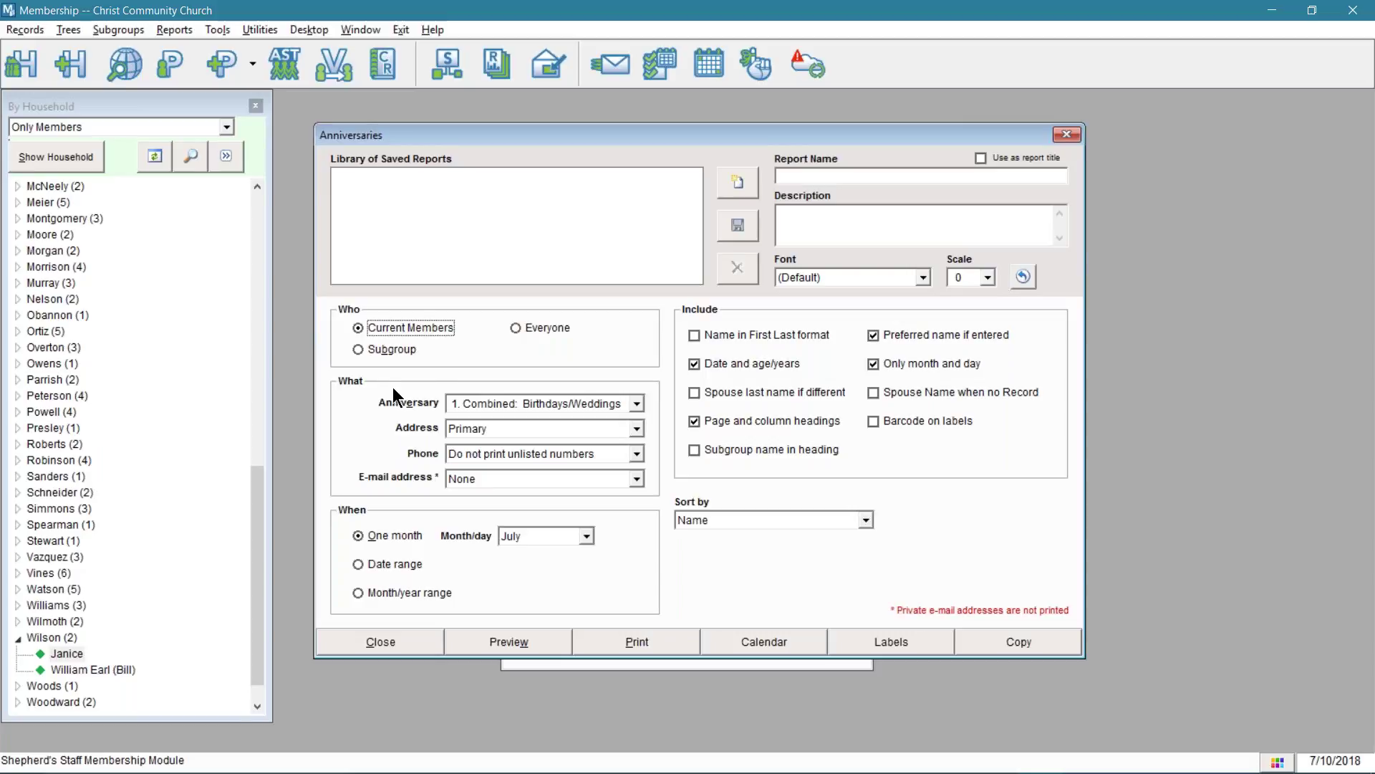
pyautogui.click(611, 404)
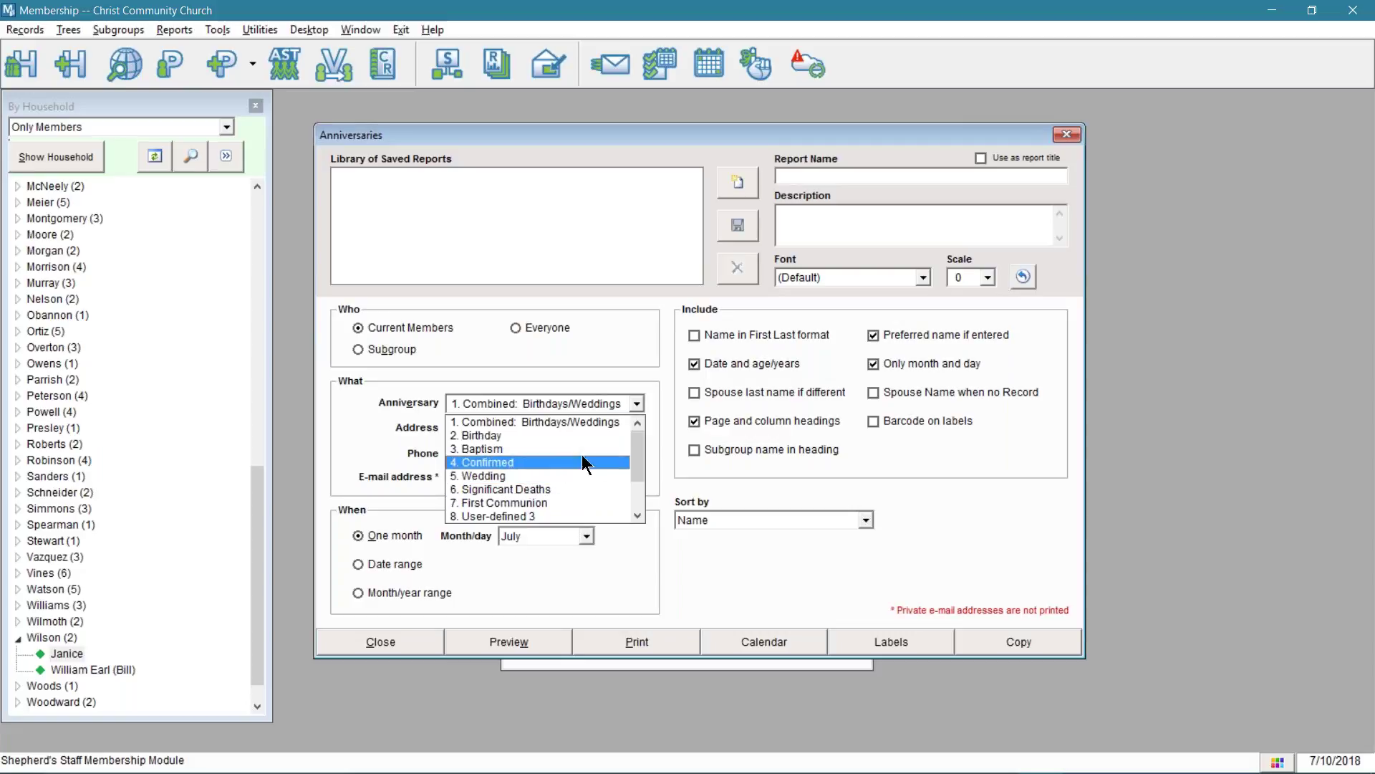
pyautogui.moveTo(637, 456); pyautogui.dragTo(632, 499)
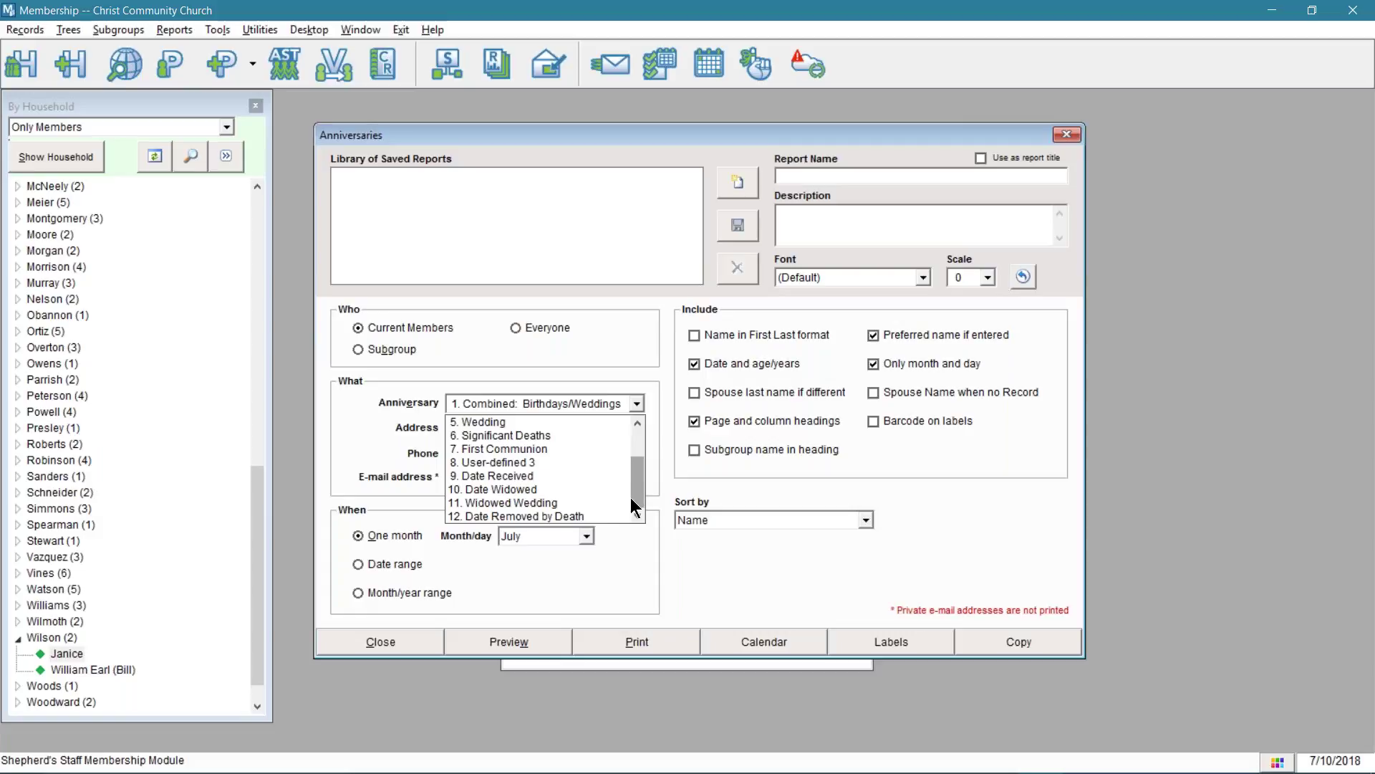
pyautogui.scroll(1, 710, 137)
pyautogui.click(844, 141)
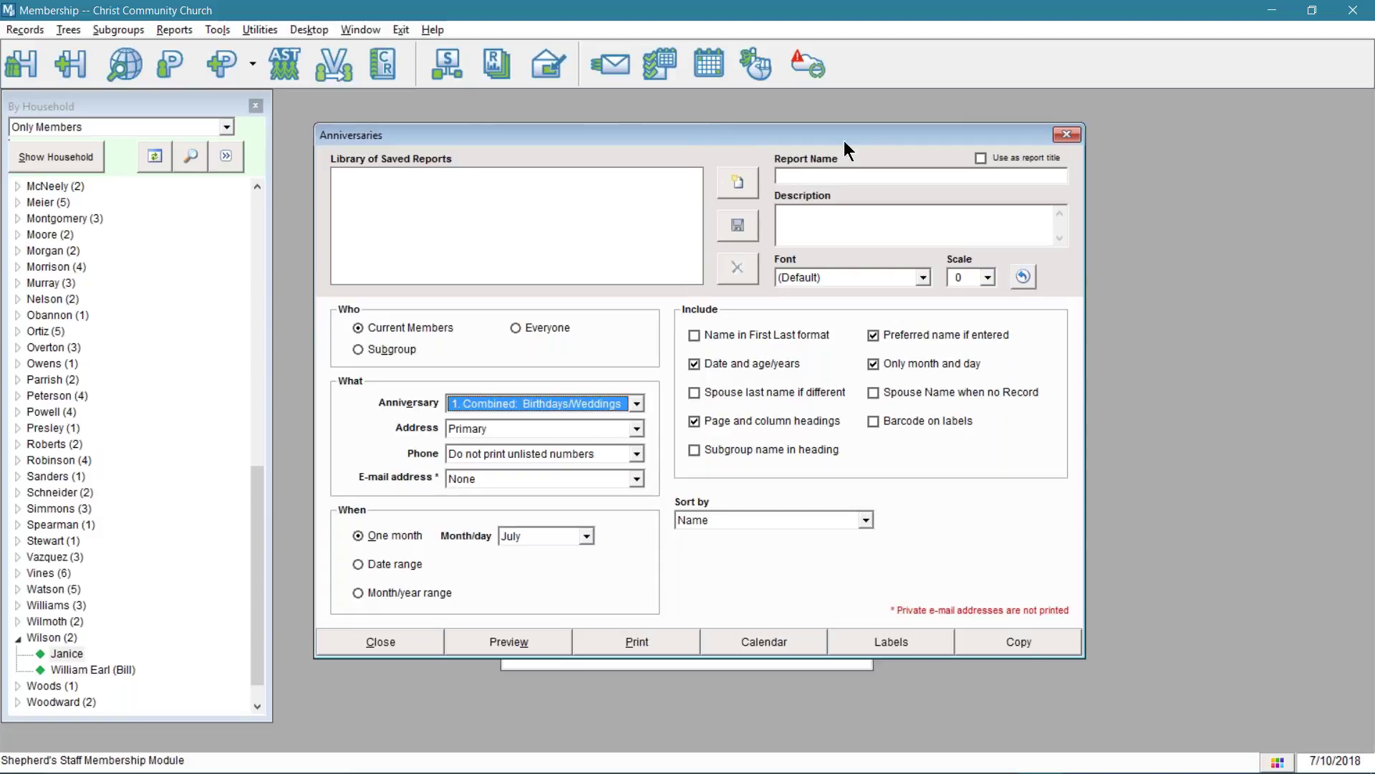
pyautogui.click(637, 404)
pyautogui.click(566, 489)
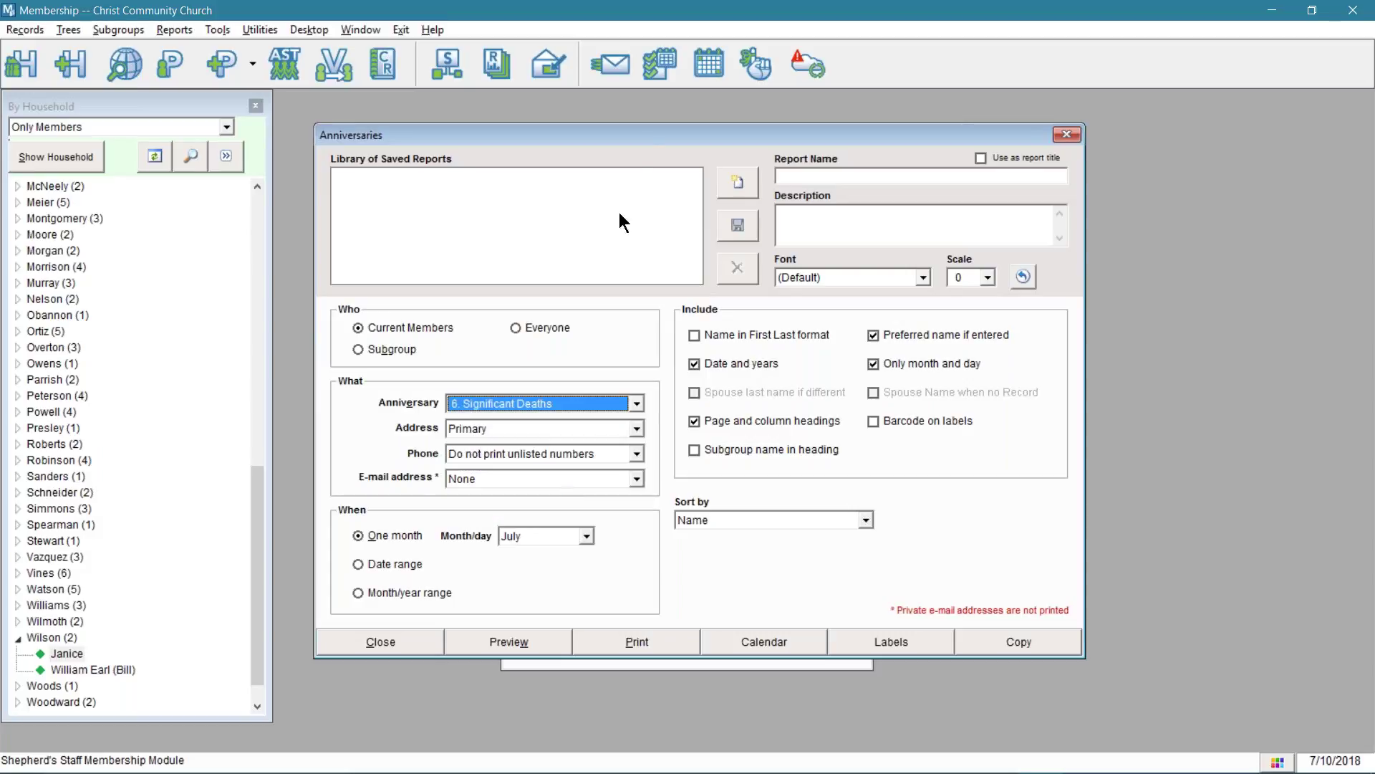
pyautogui.moveTo(670, 136); pyautogui.dragTo(927, 122)
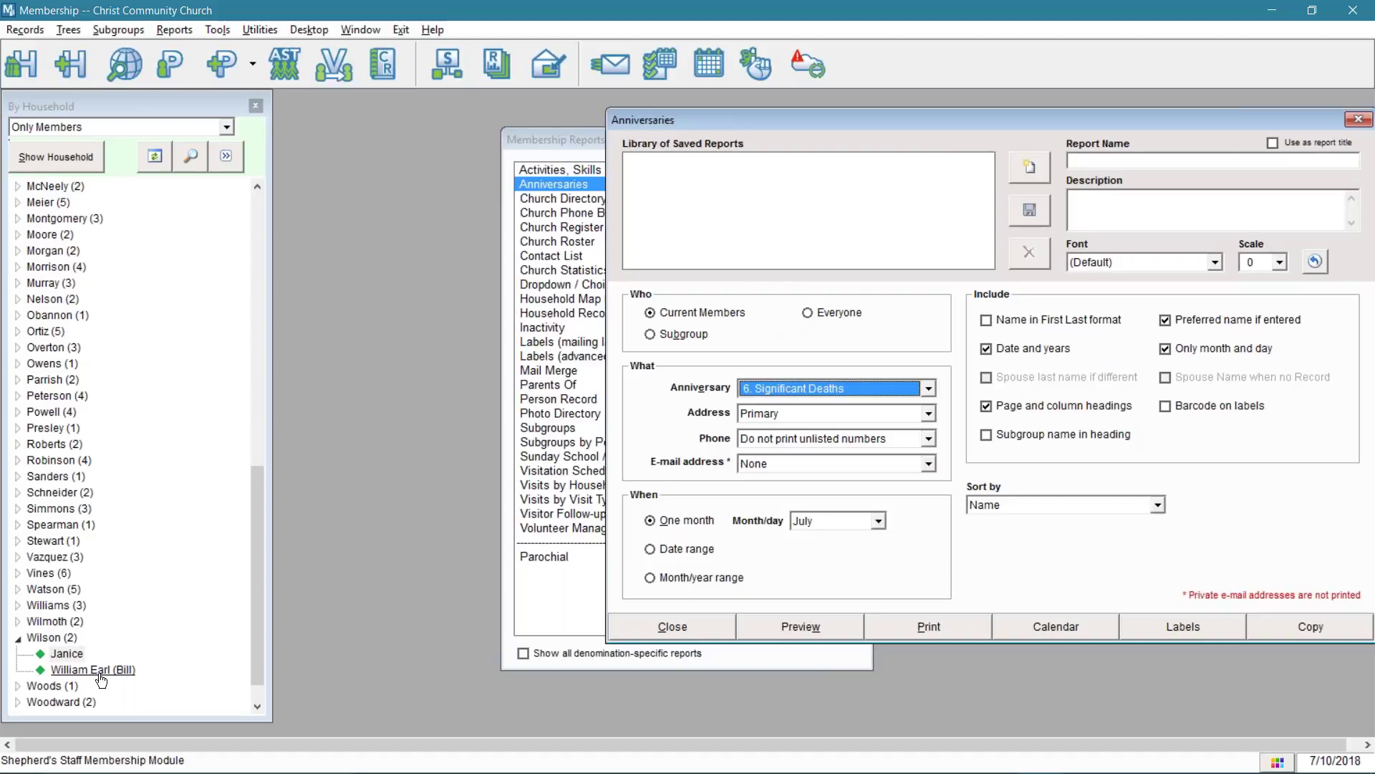
# - Collapse the Wilson household, open and cancel its household editor, then bring up the Households list
pyautogui.click(60, 642)
pyautogui.doubleClick(60, 640)
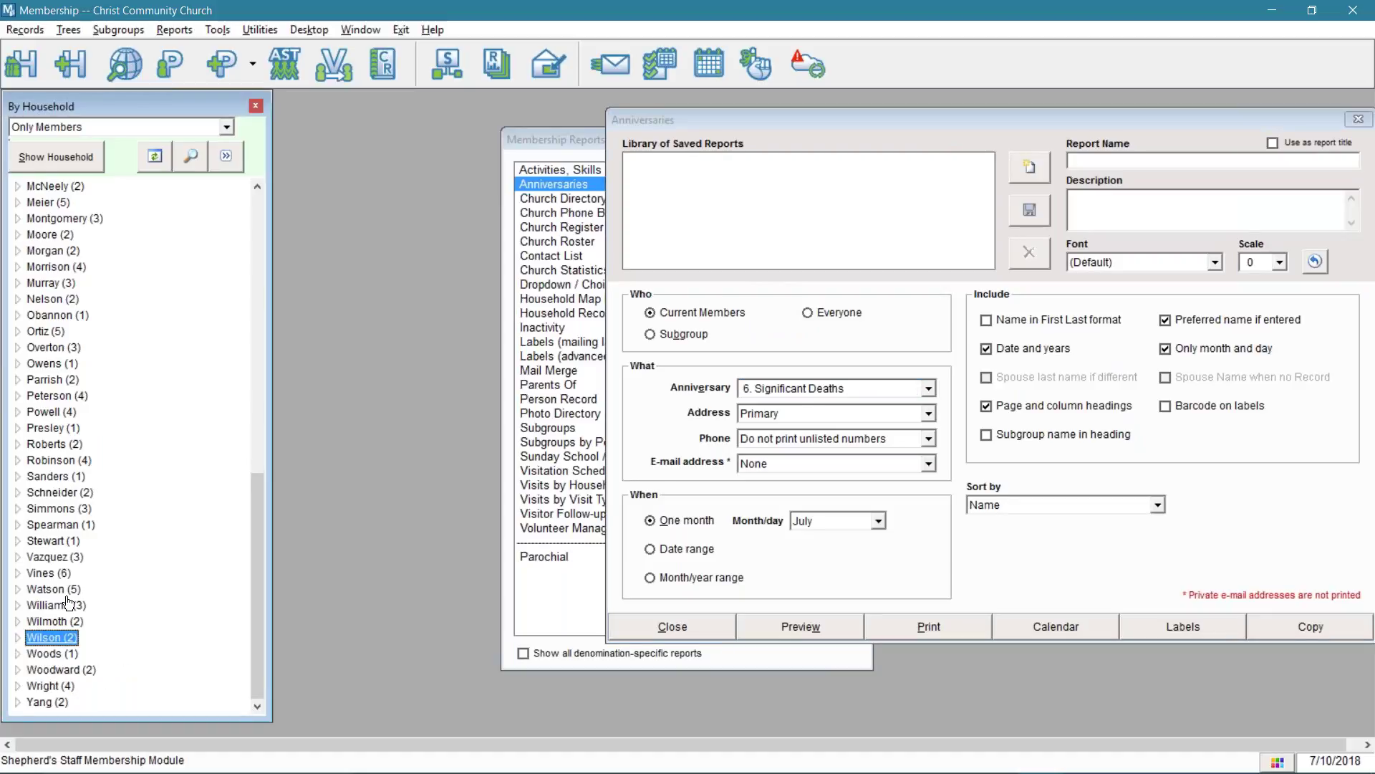
pyautogui.click(66, 155)
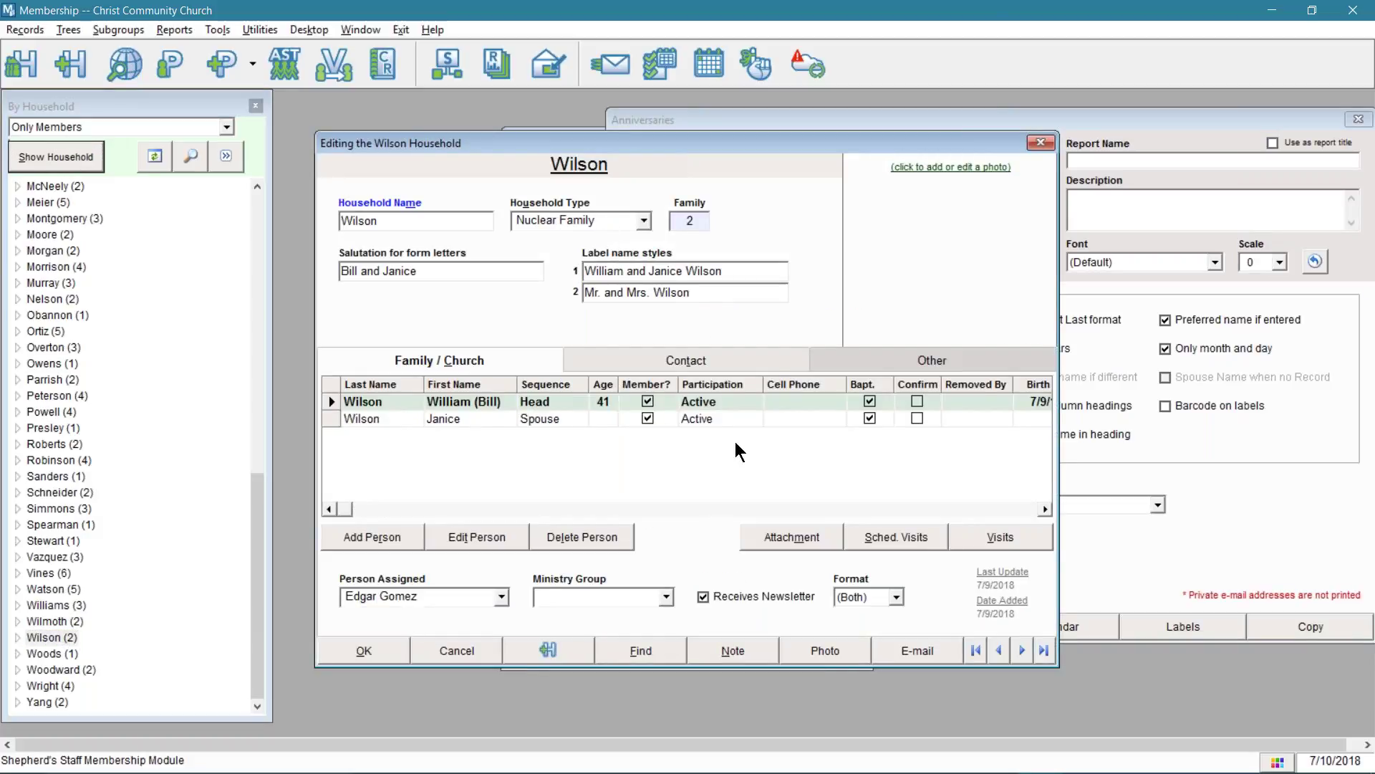
pyautogui.click(420, 646)
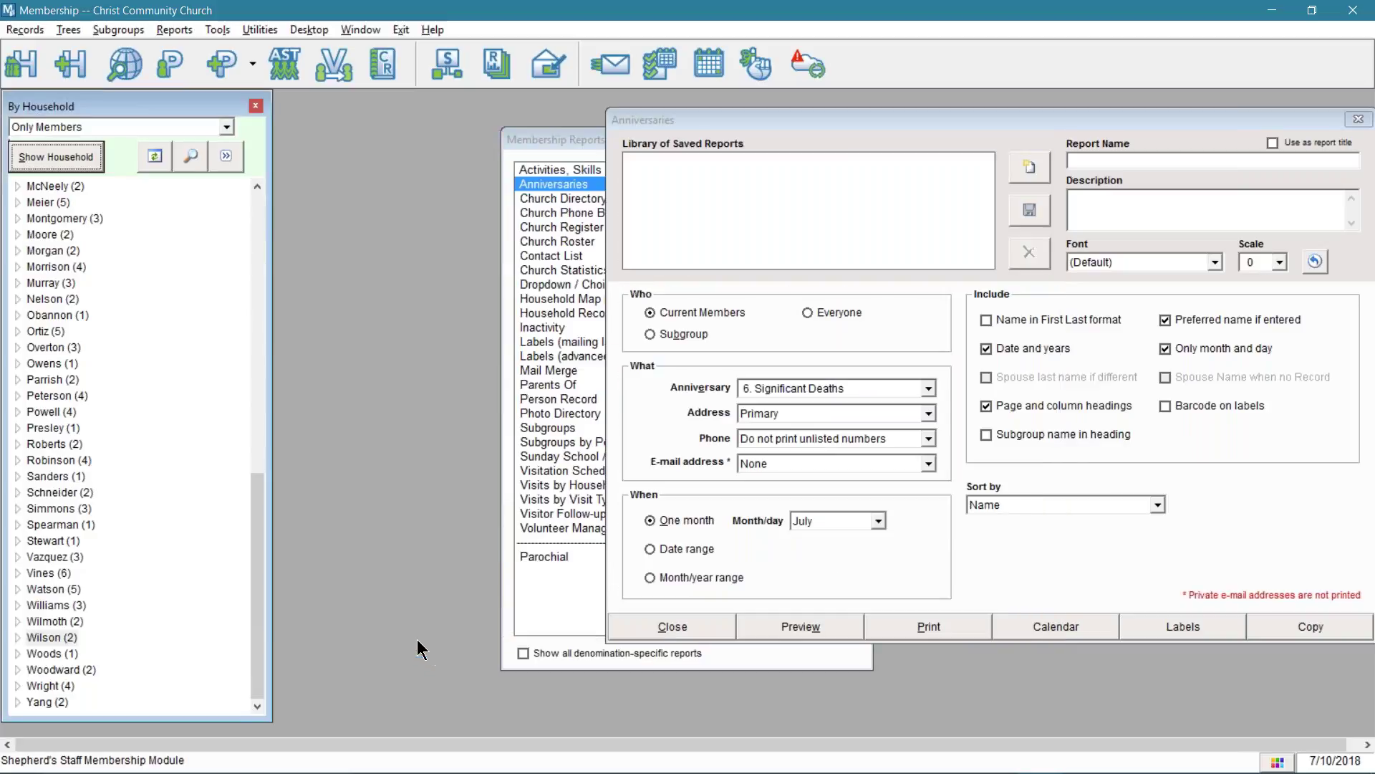
pyautogui.click(31, 62)
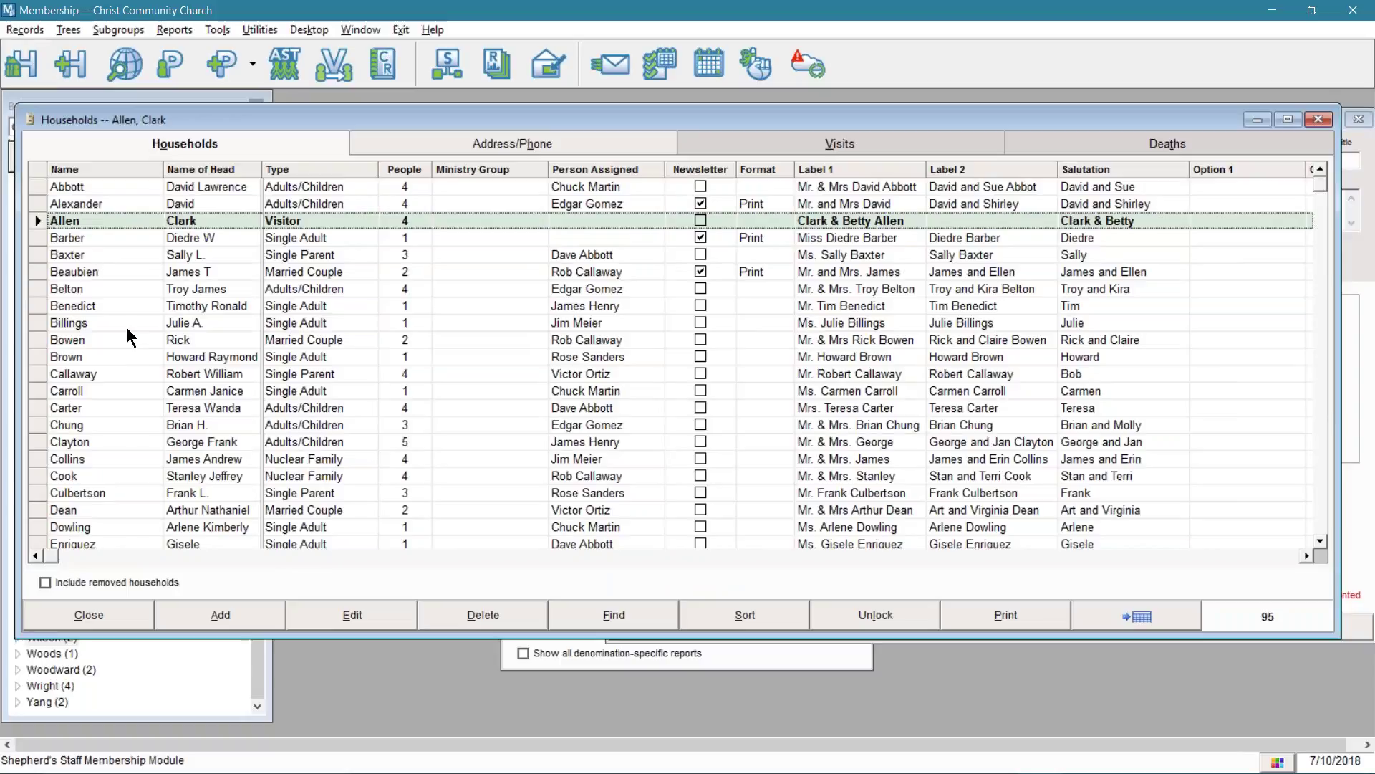
# - Search the Households grid for Wilson by typing 'wilmst' and 'wil' and arrowing through rows
pyautogui.click(102, 308)
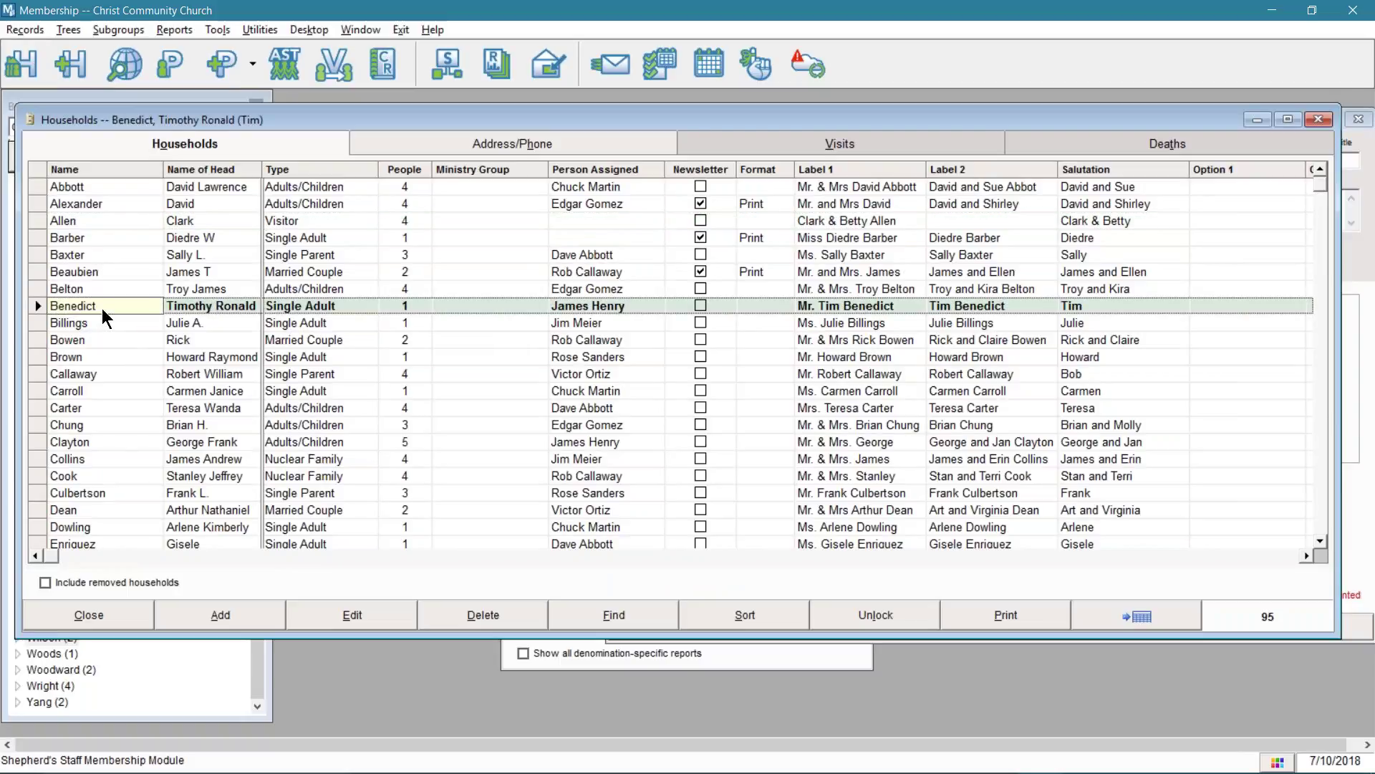
pyautogui.write('w')
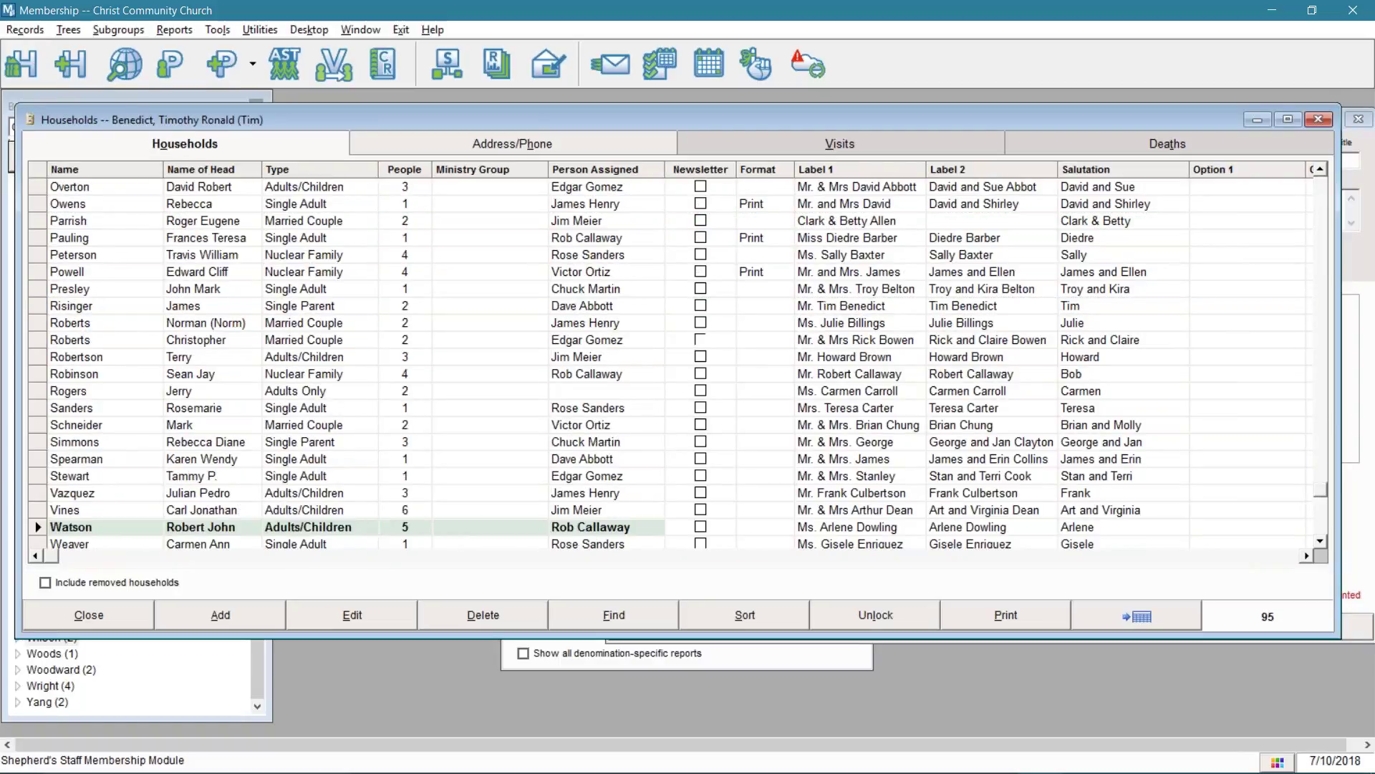
pyautogui.write('ilmst')
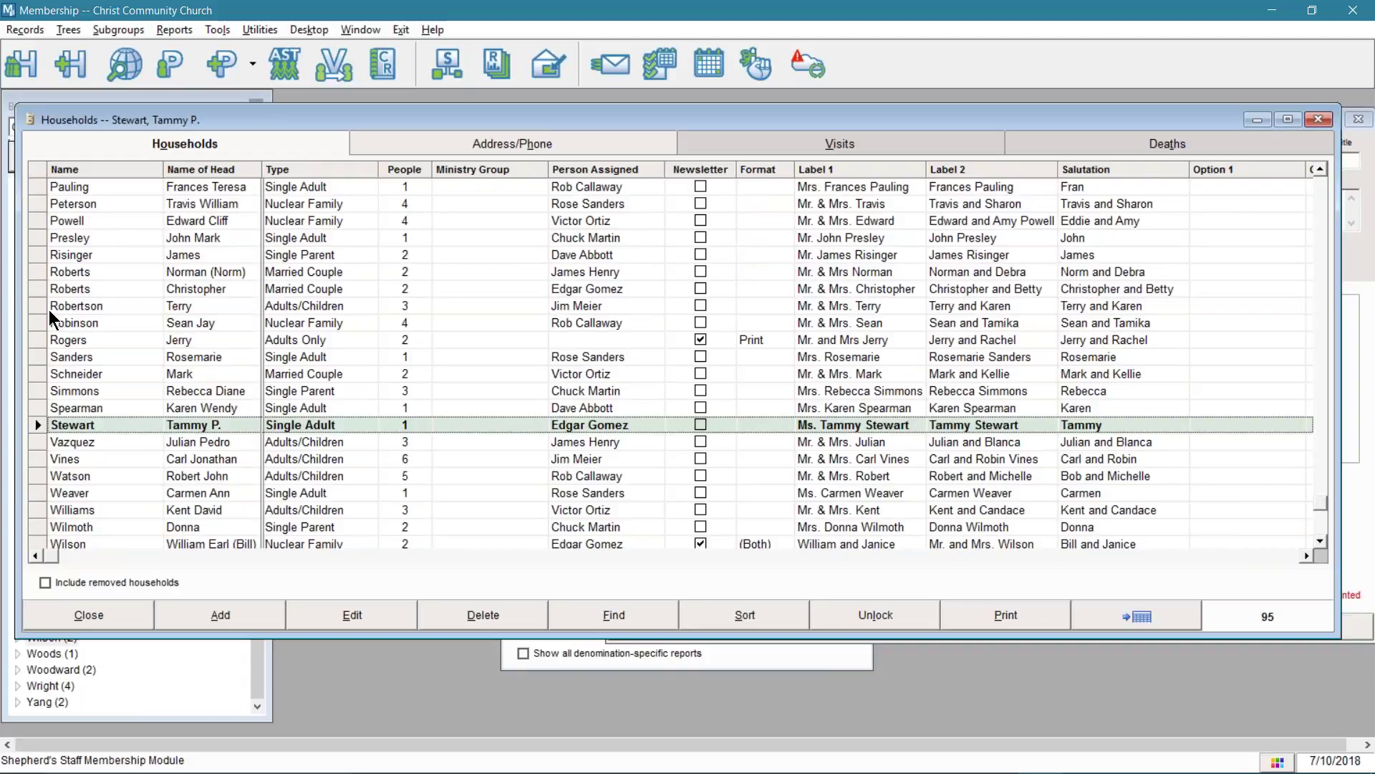
pyautogui.click(90, 324)
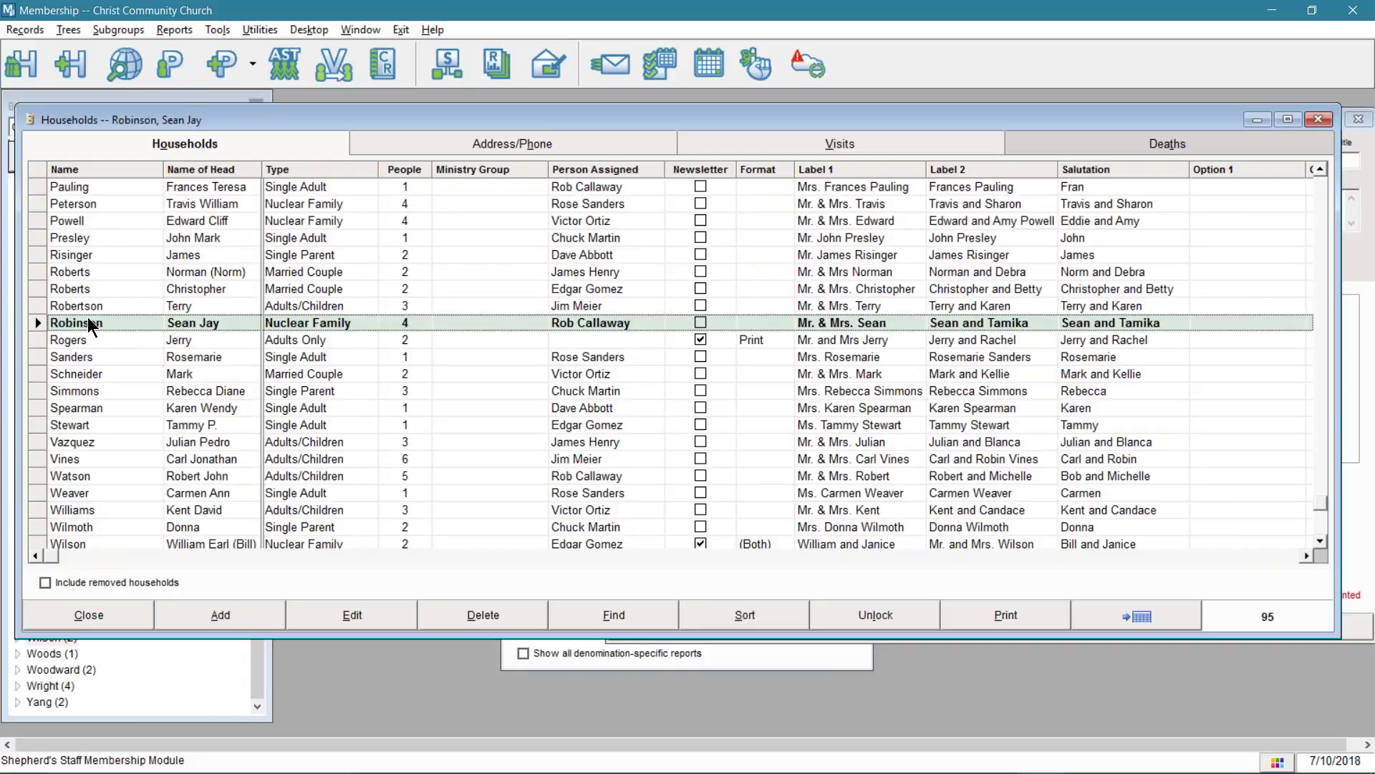
pyautogui.write('wil')
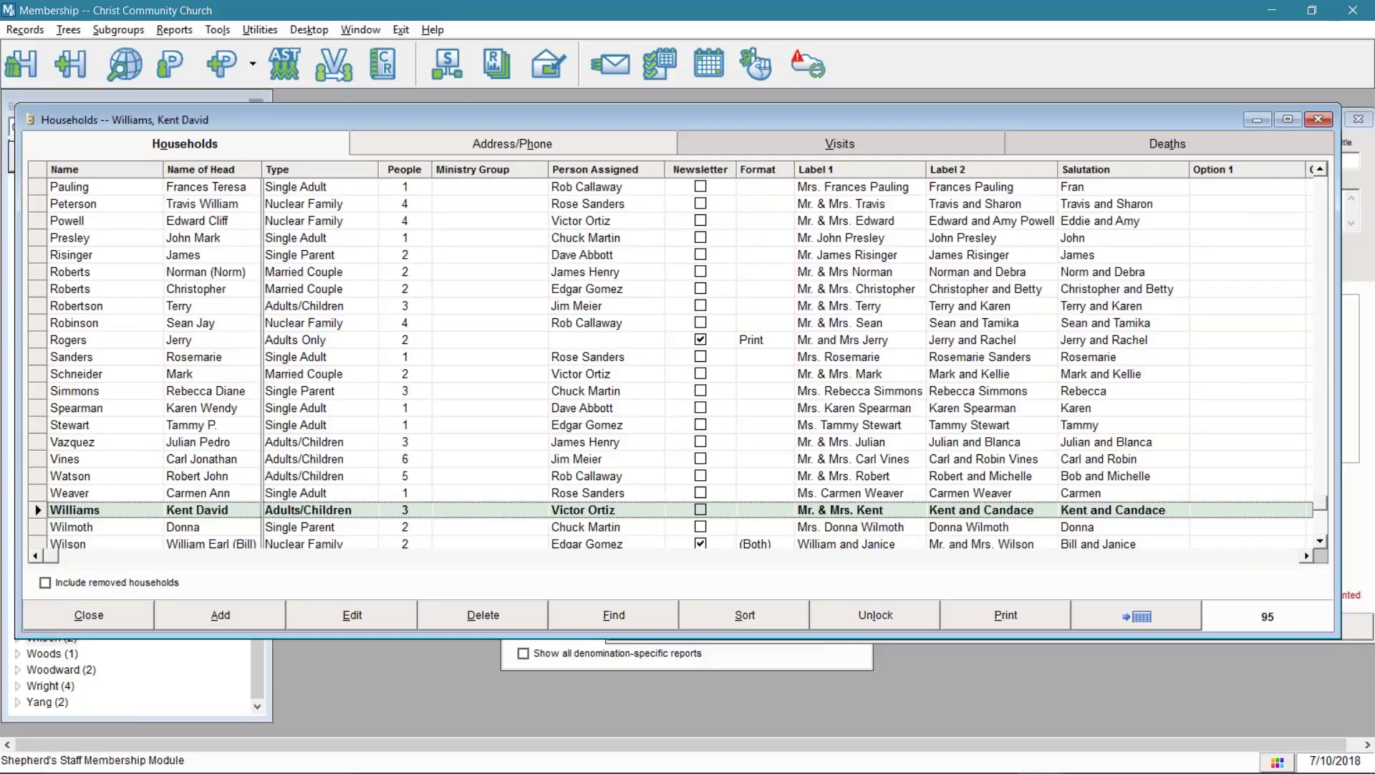
pyautogui.press('Up')
pyautogui.press('Up')
pyautogui.press('Down')
pyautogui.press('Down')
pyautogui.press('Down')
pyautogui.press('Down')
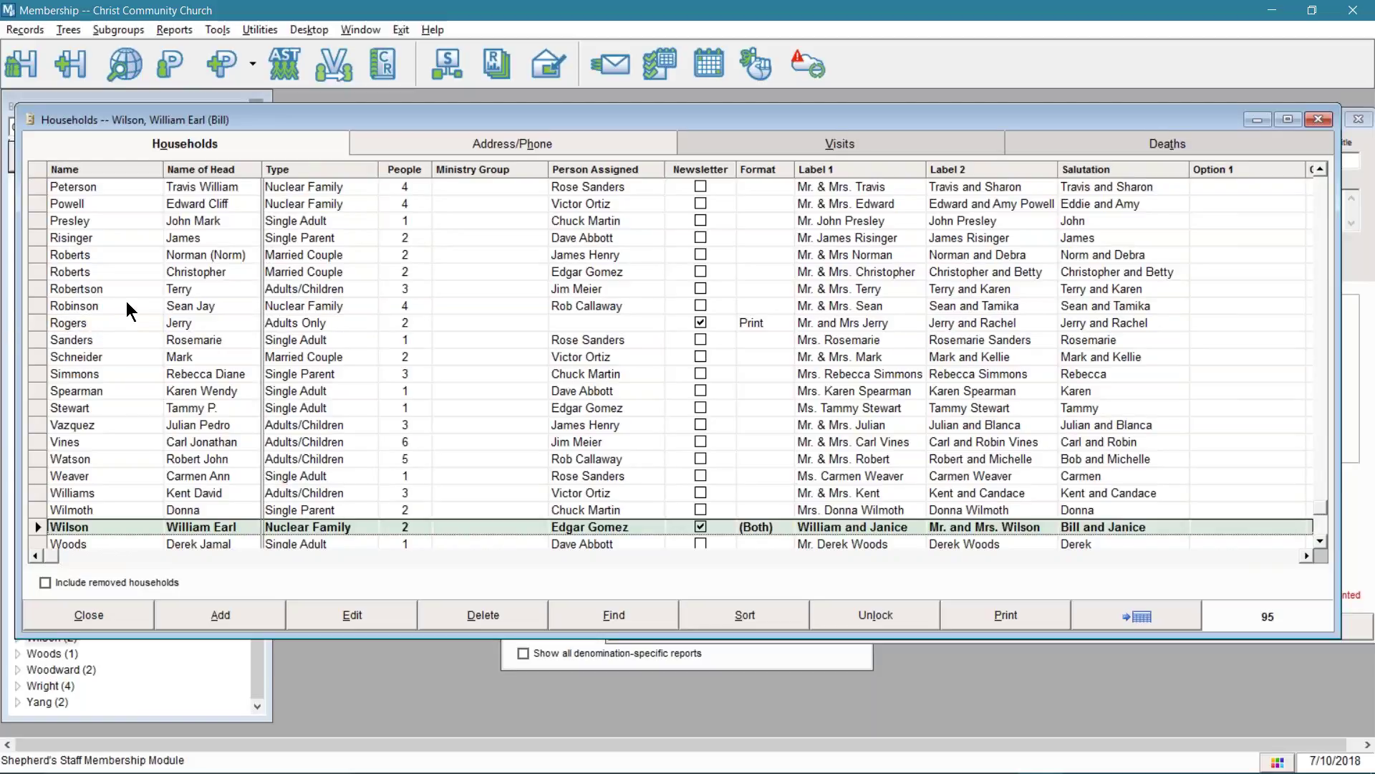
# - Jump to the Wilson household by typing 'wilson' and show its empty Deaths tab
pyautogui.scroll(1, 127, 301)
pyautogui.scroll(7, 121, 291)
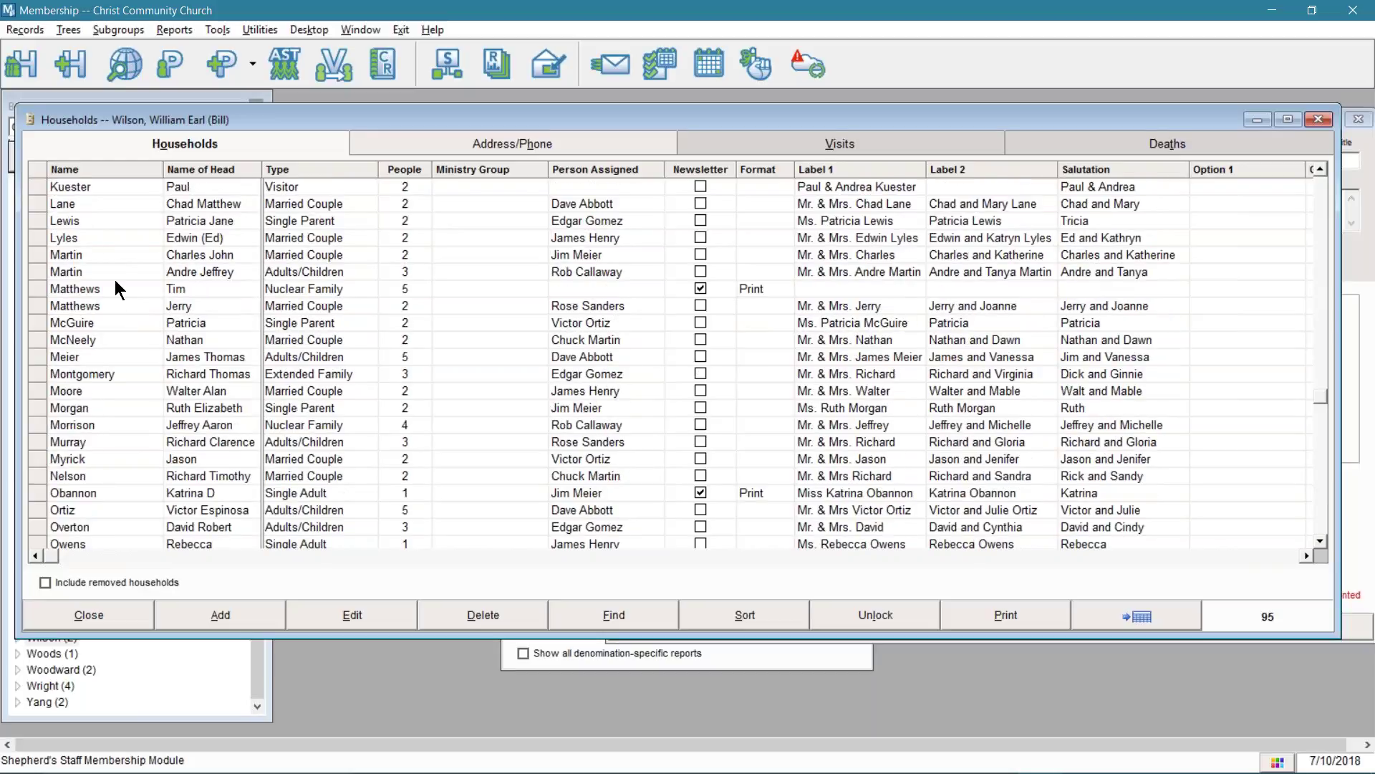
pyautogui.scroll(6, 116, 281)
pyautogui.click(117, 240)
pyautogui.write('wilson')
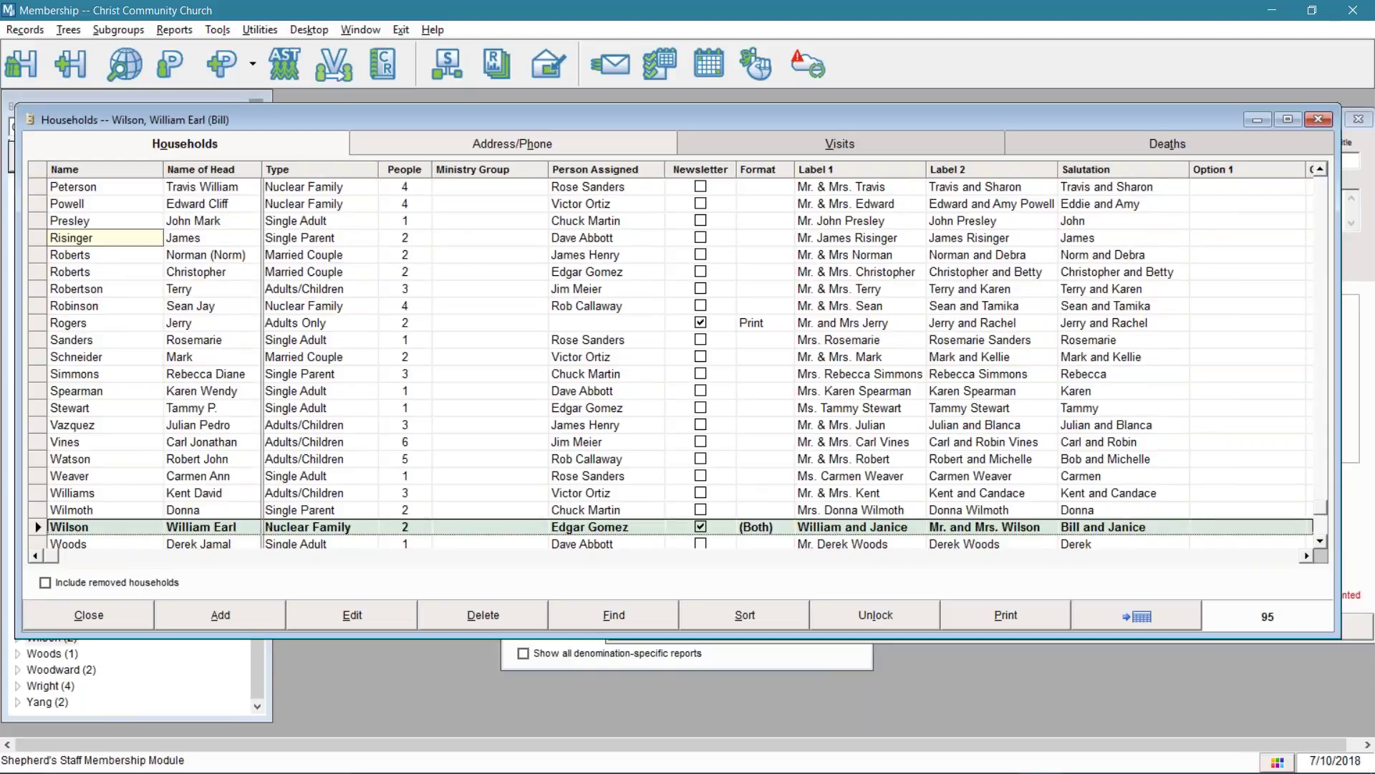
pyautogui.scroll(-1, 144, 298)
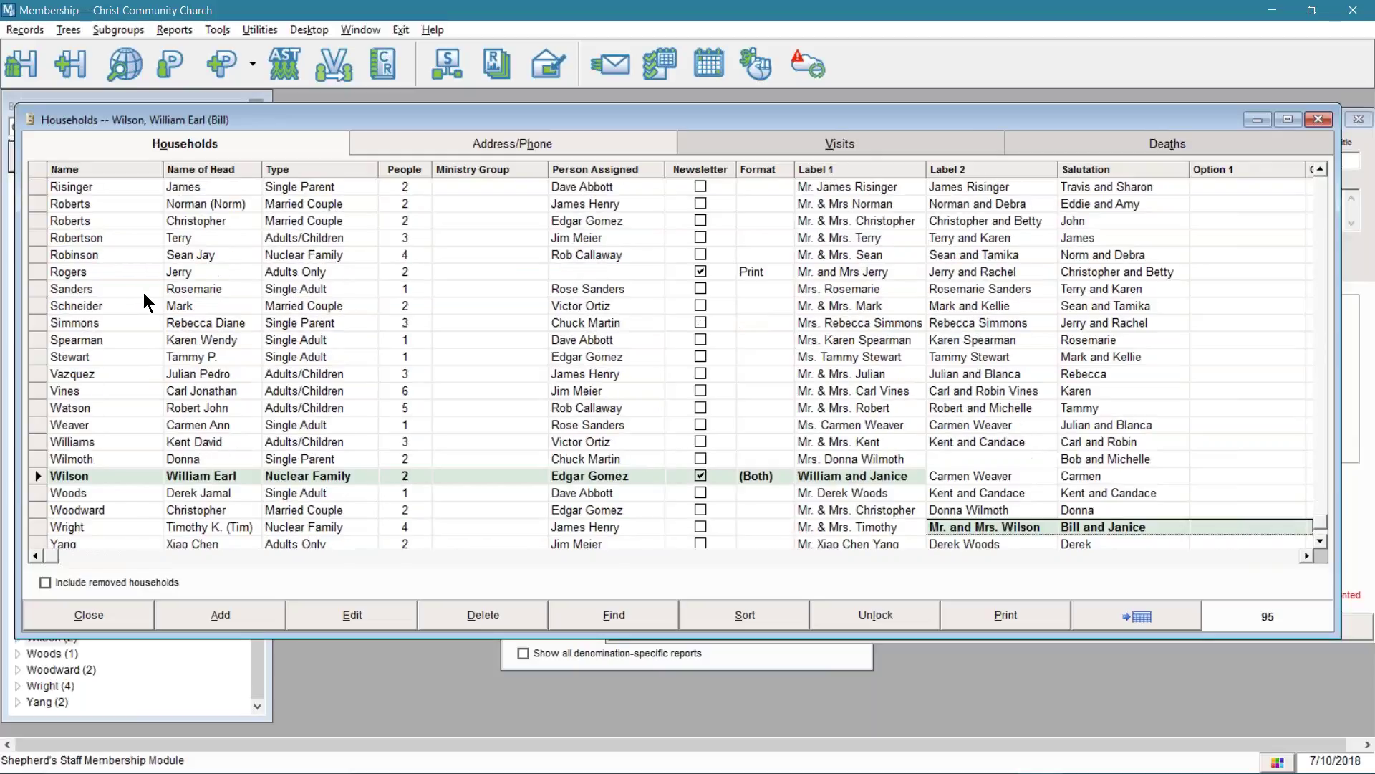
pyautogui.scroll(-1, 132, 470)
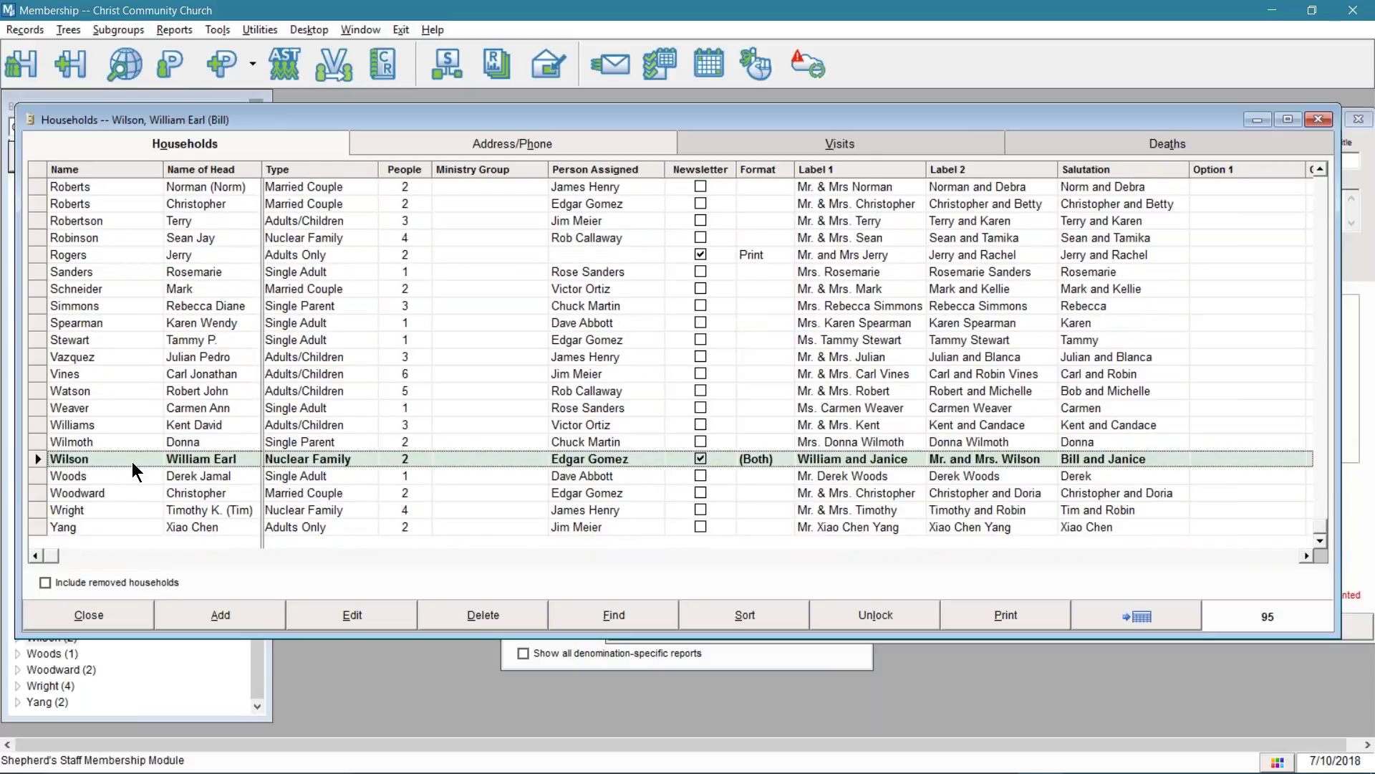
pyautogui.click(1139, 149)
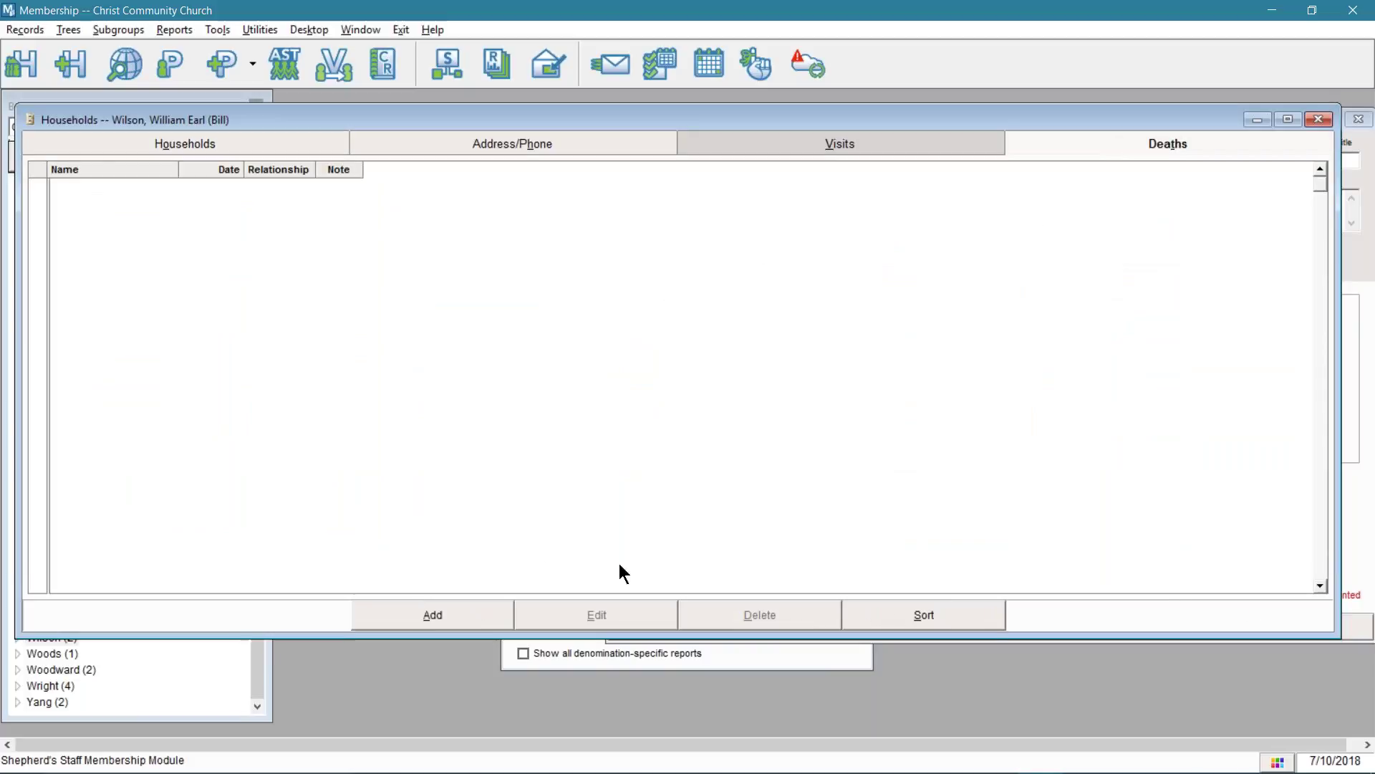
# - Add a Wilson household death dated 7/9/2018 with the deceased's name and relationship Father
pyautogui.click(466, 619)
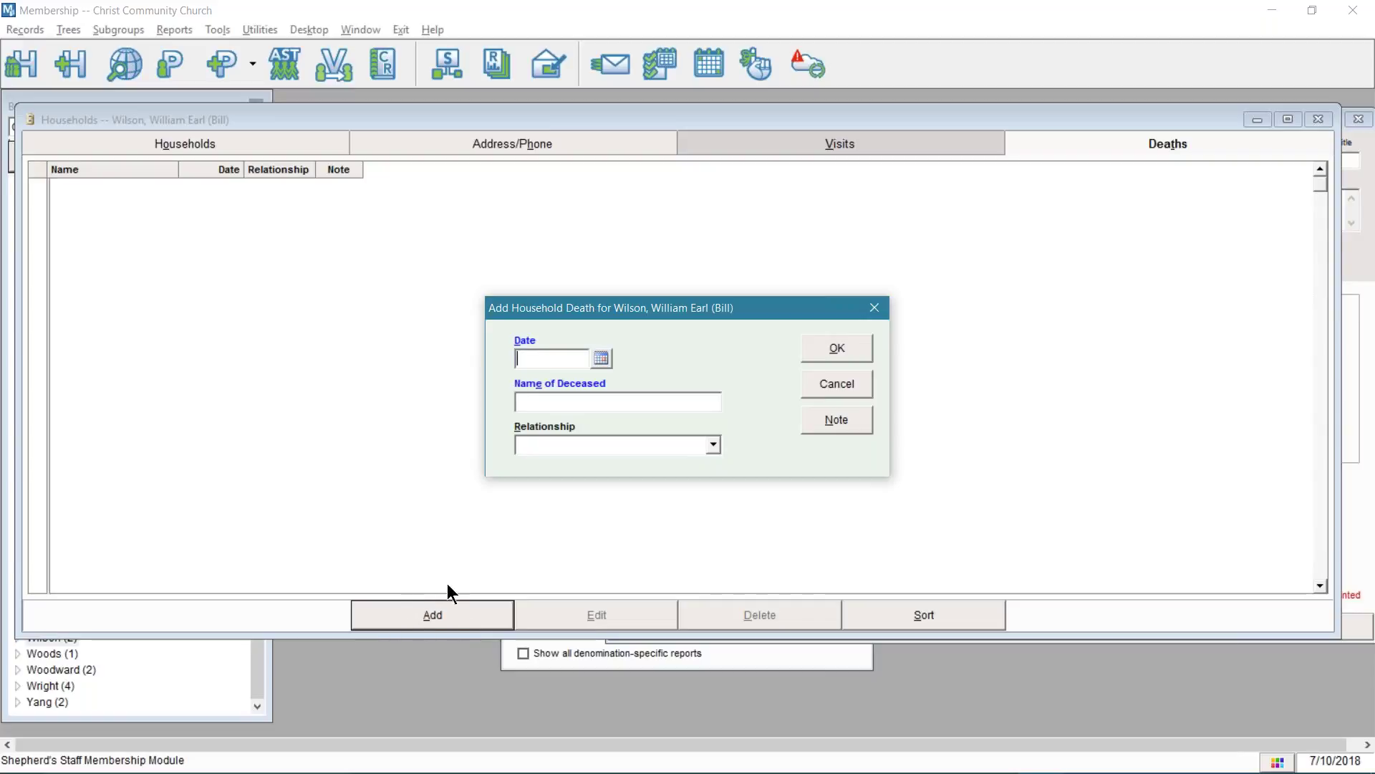
pyautogui.click(602, 358)
pyautogui.click(533, 345)
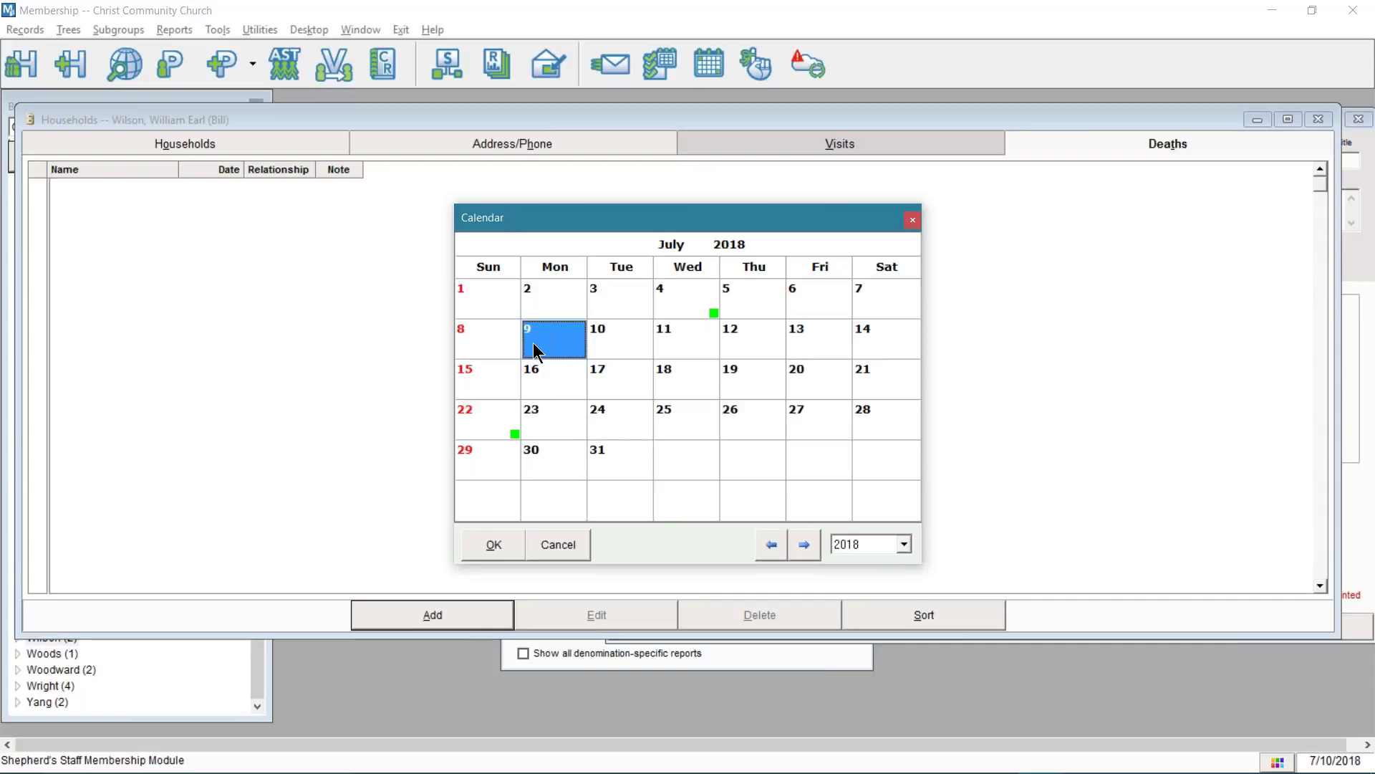
pyautogui.click(494, 546)
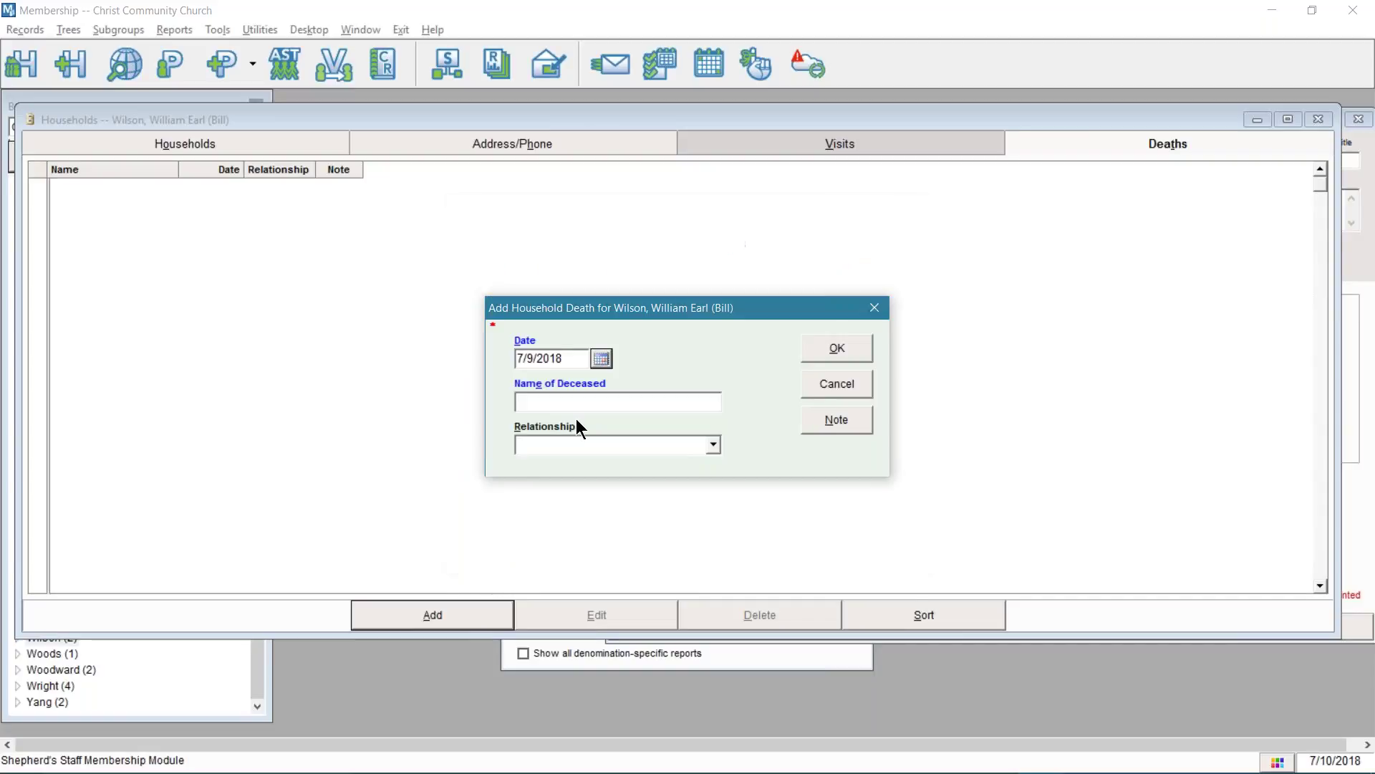
pyautogui.click(604, 407)
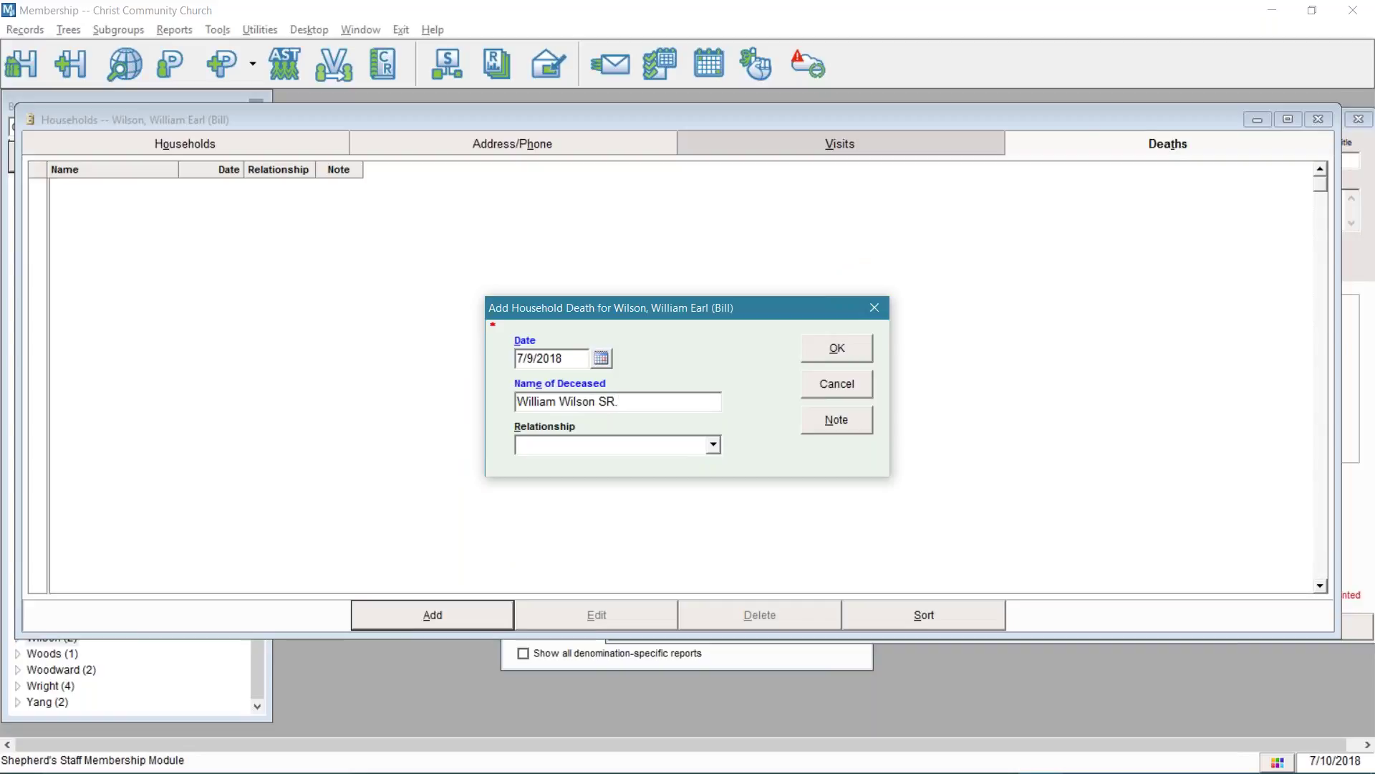
pyautogui.click(715, 443)
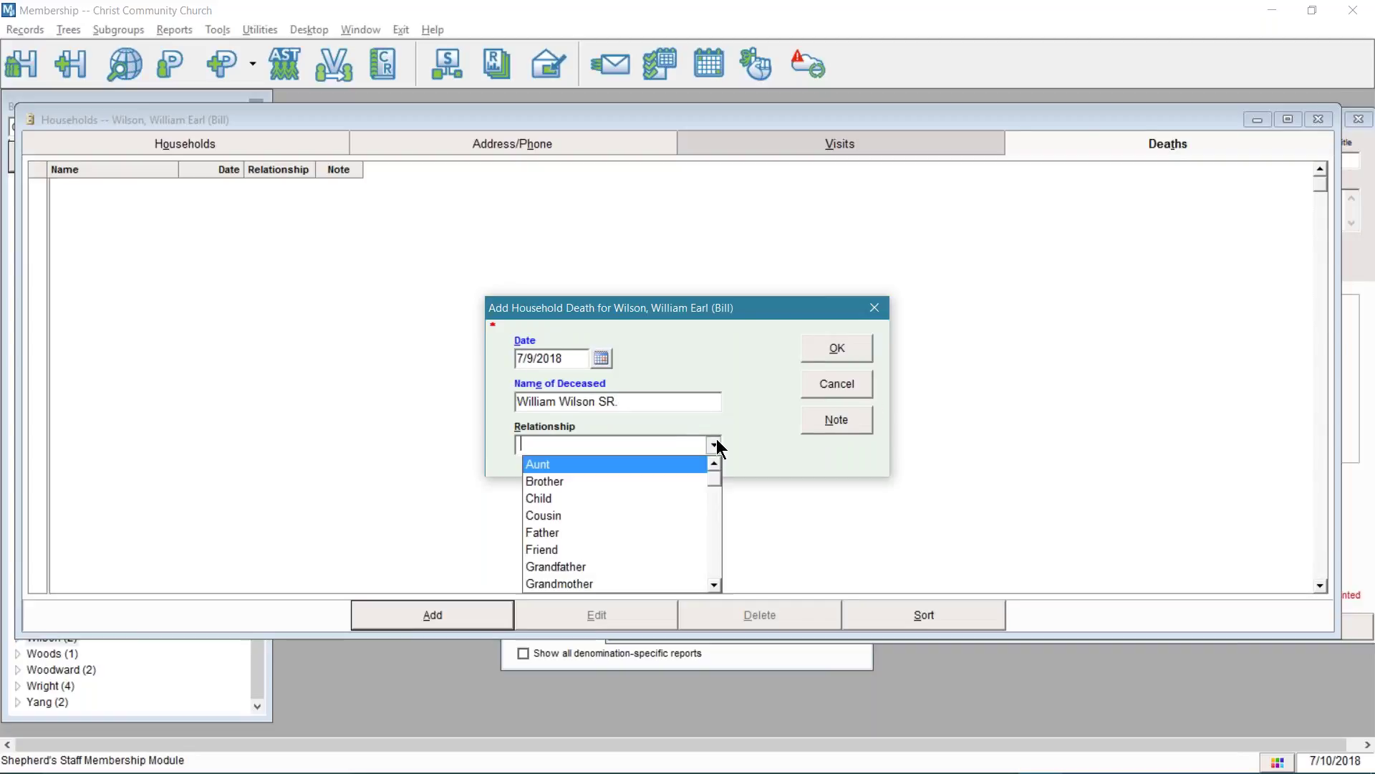
pyautogui.click(541, 532)
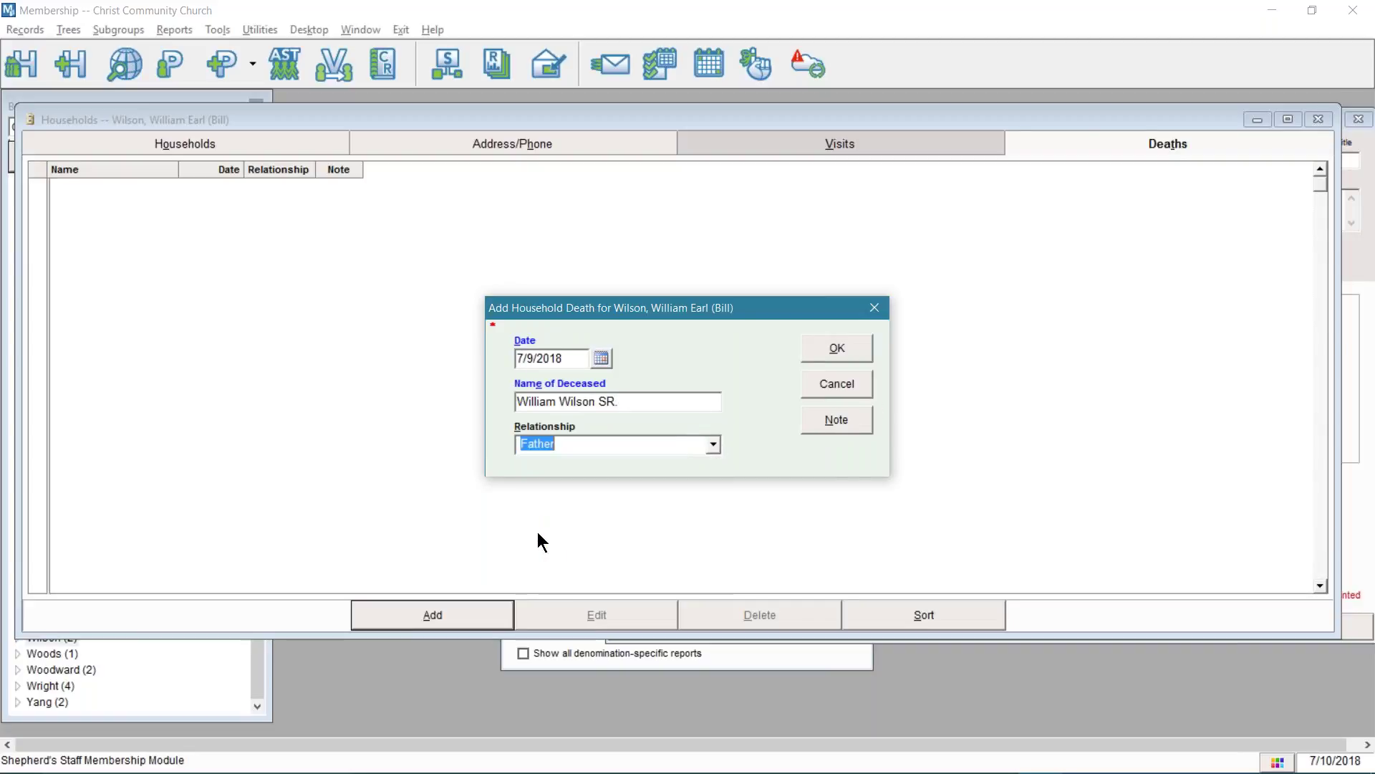
pyautogui.click(835, 351)
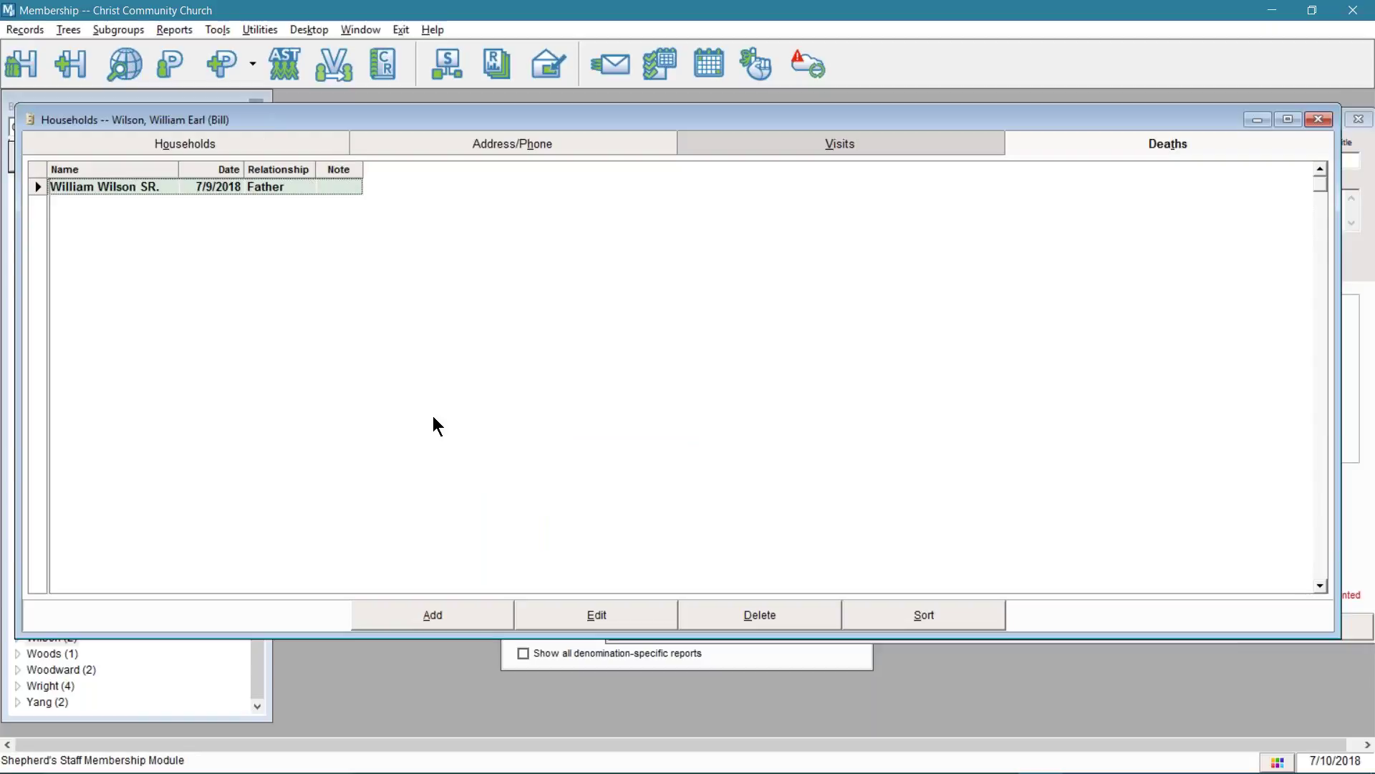
# - Close the Households window and show the Anniversaries report's anniversary type choices
pyautogui.click(1318, 118)
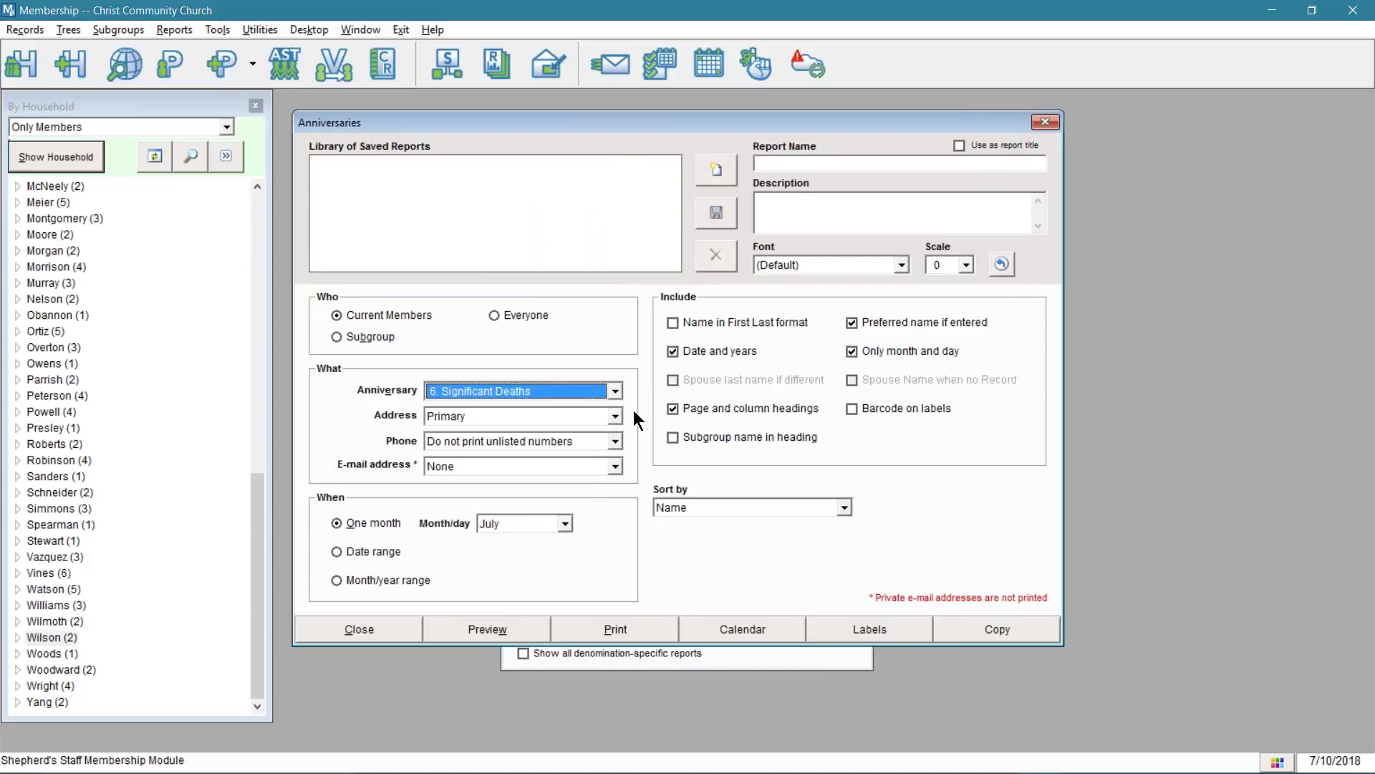
pyautogui.click(615, 391)
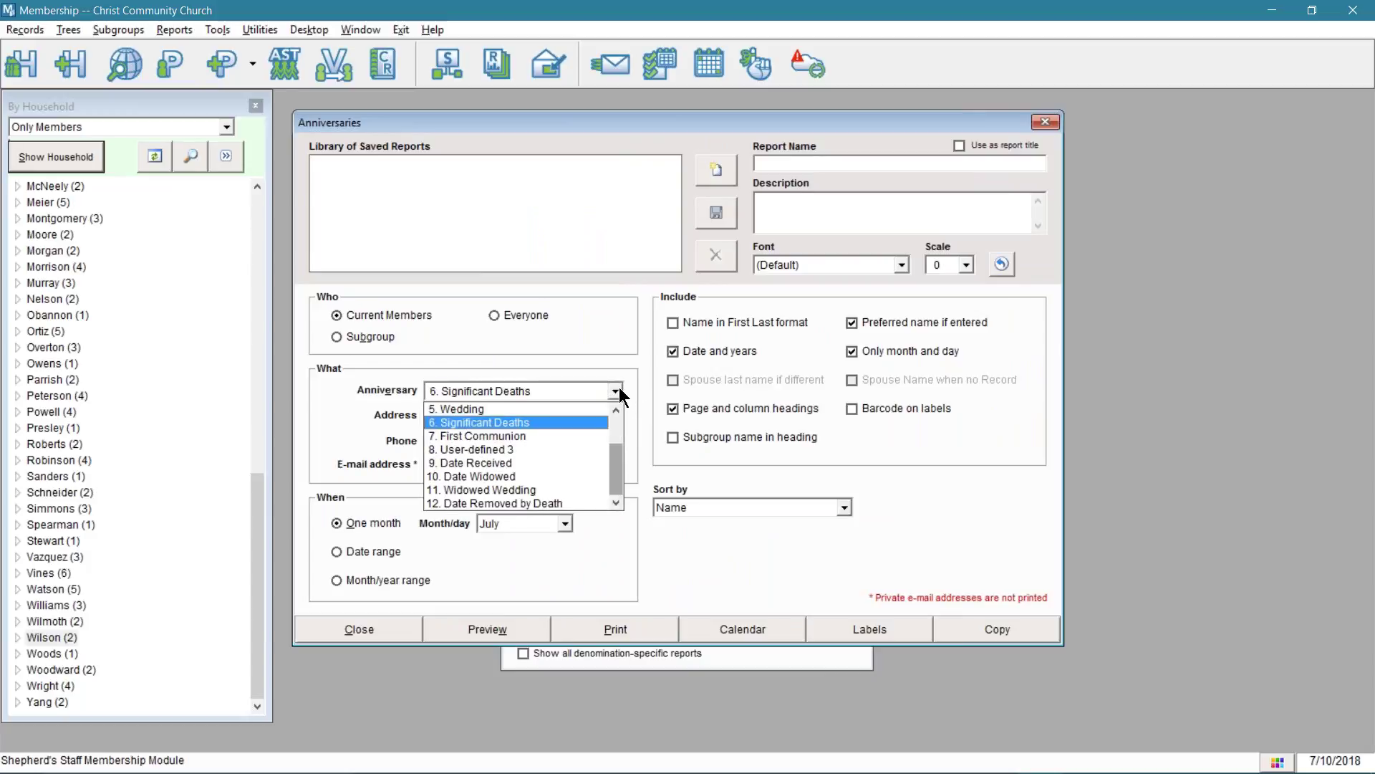
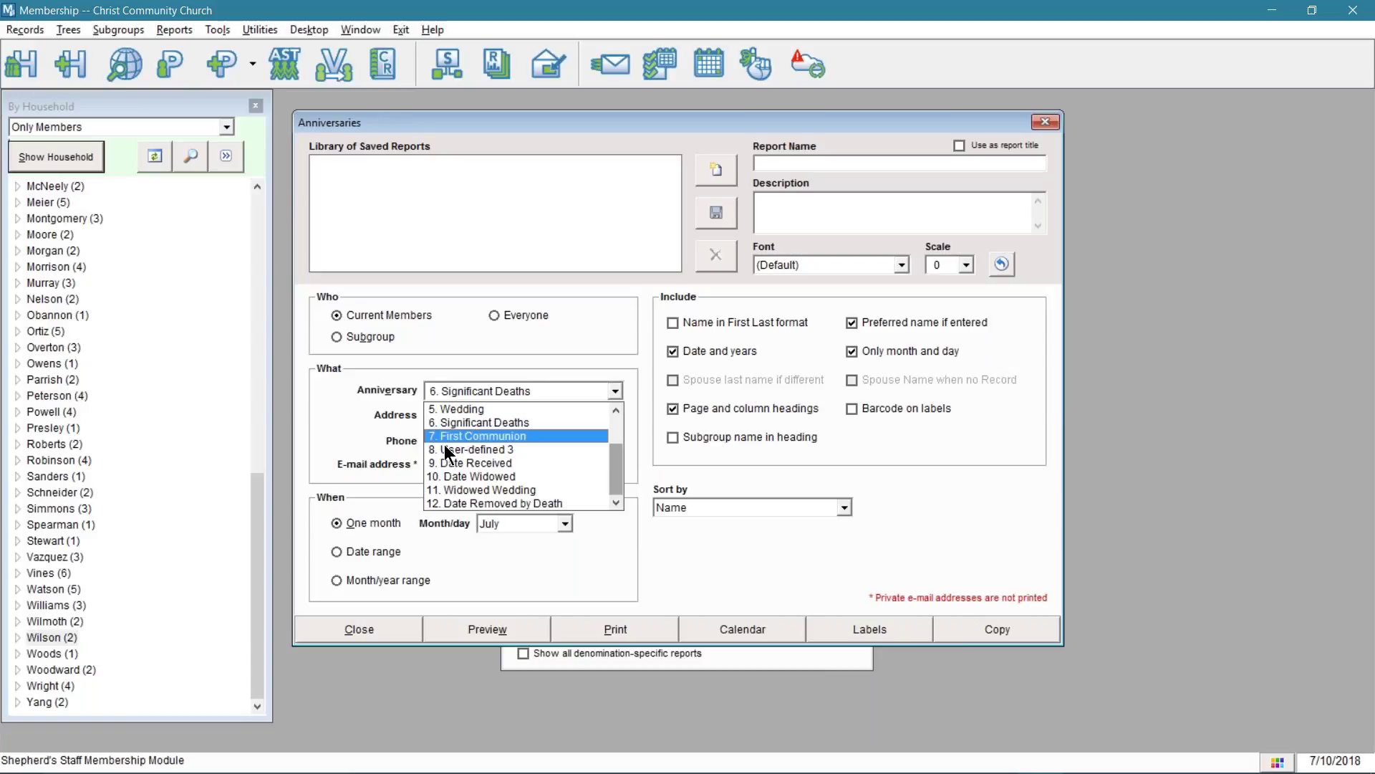
# - Preview the anniversaries report with Anniversary set to 5. Wedding and Month set to June
pyautogui.click(332, 435)
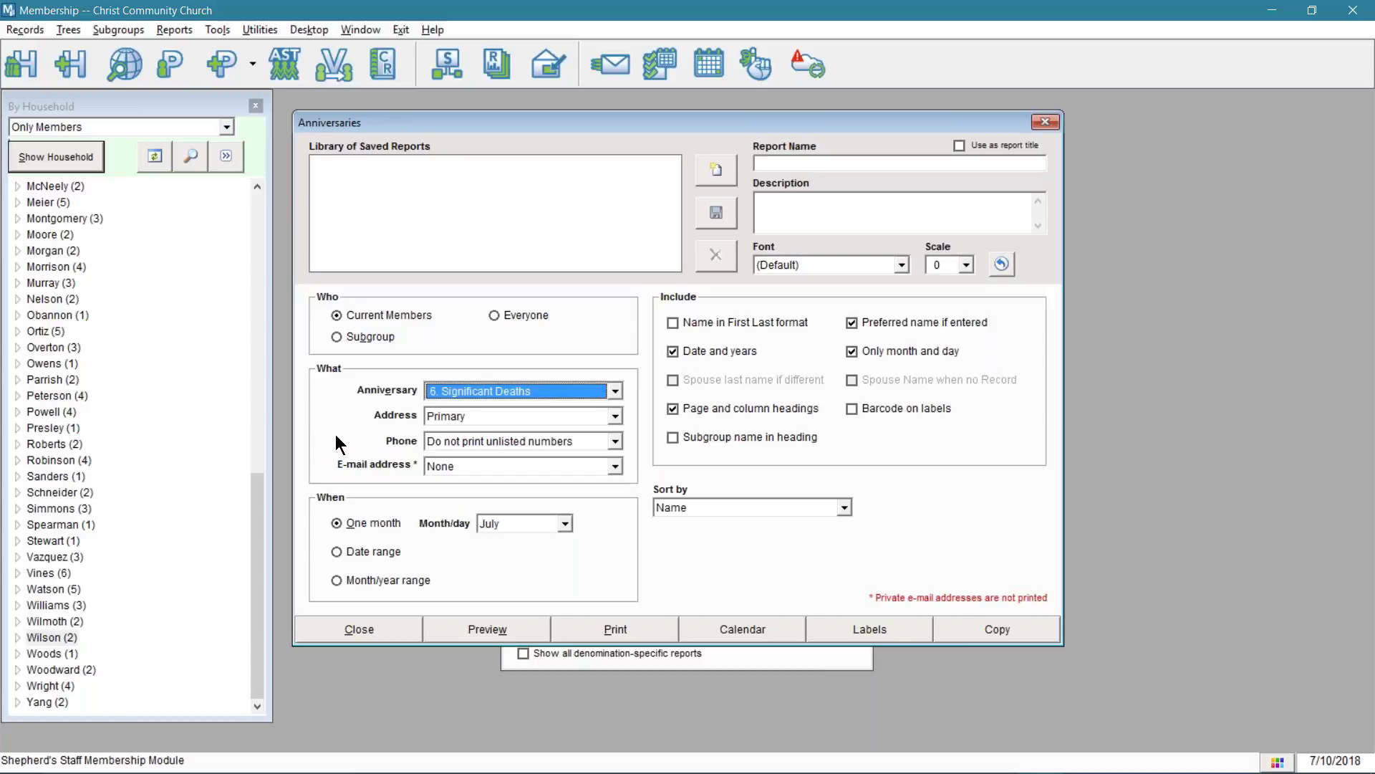
pyautogui.click(605, 388)
pyautogui.click(575, 411)
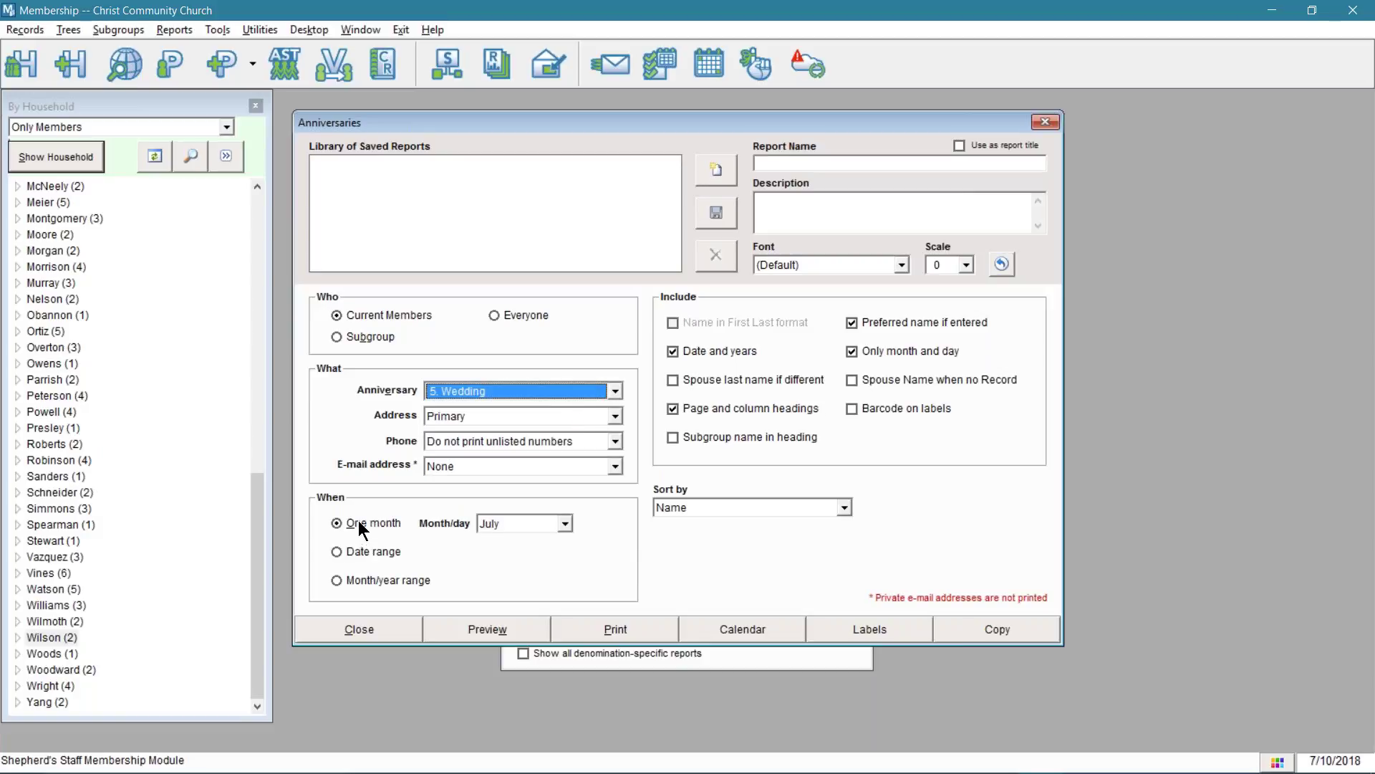
pyautogui.click(541, 523)
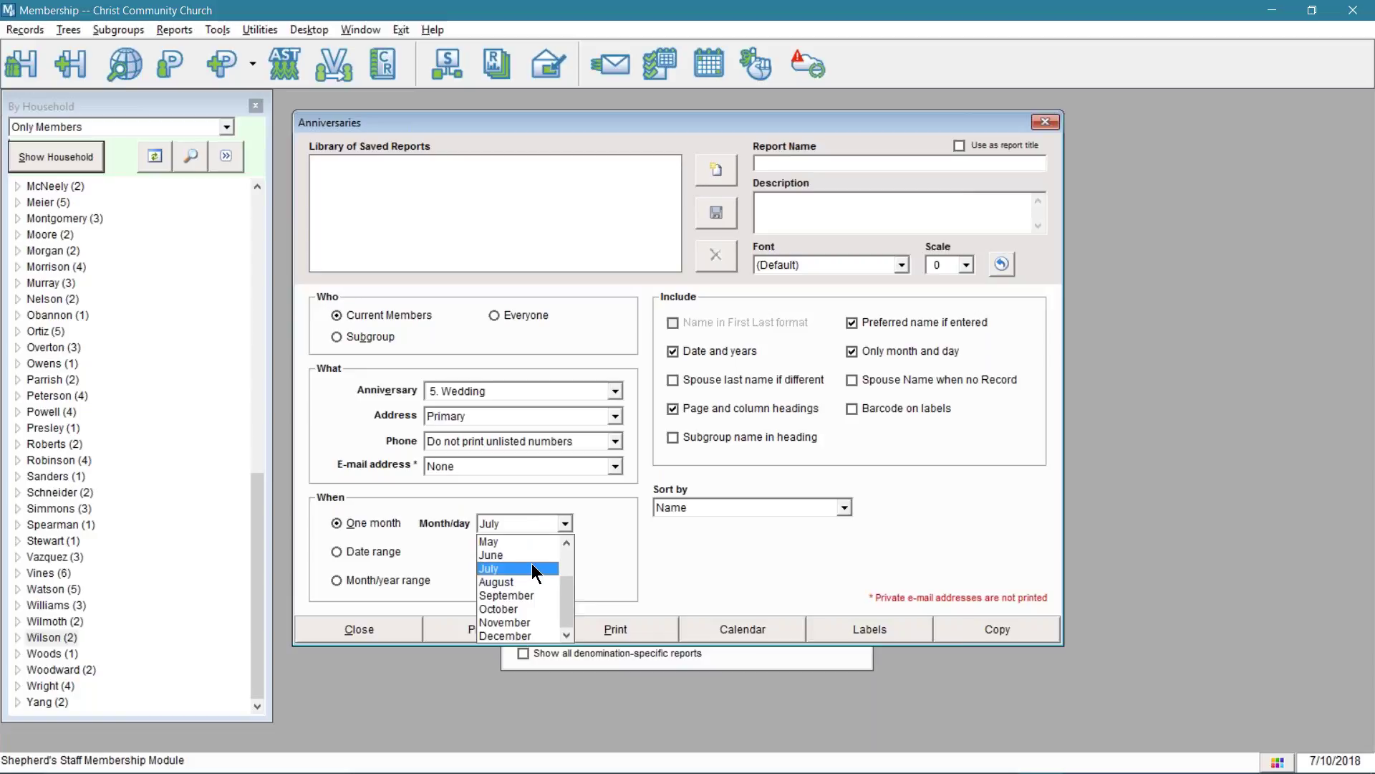
pyautogui.click(532, 568)
pyautogui.click(542, 523)
pyautogui.click(516, 557)
pyautogui.click(502, 627)
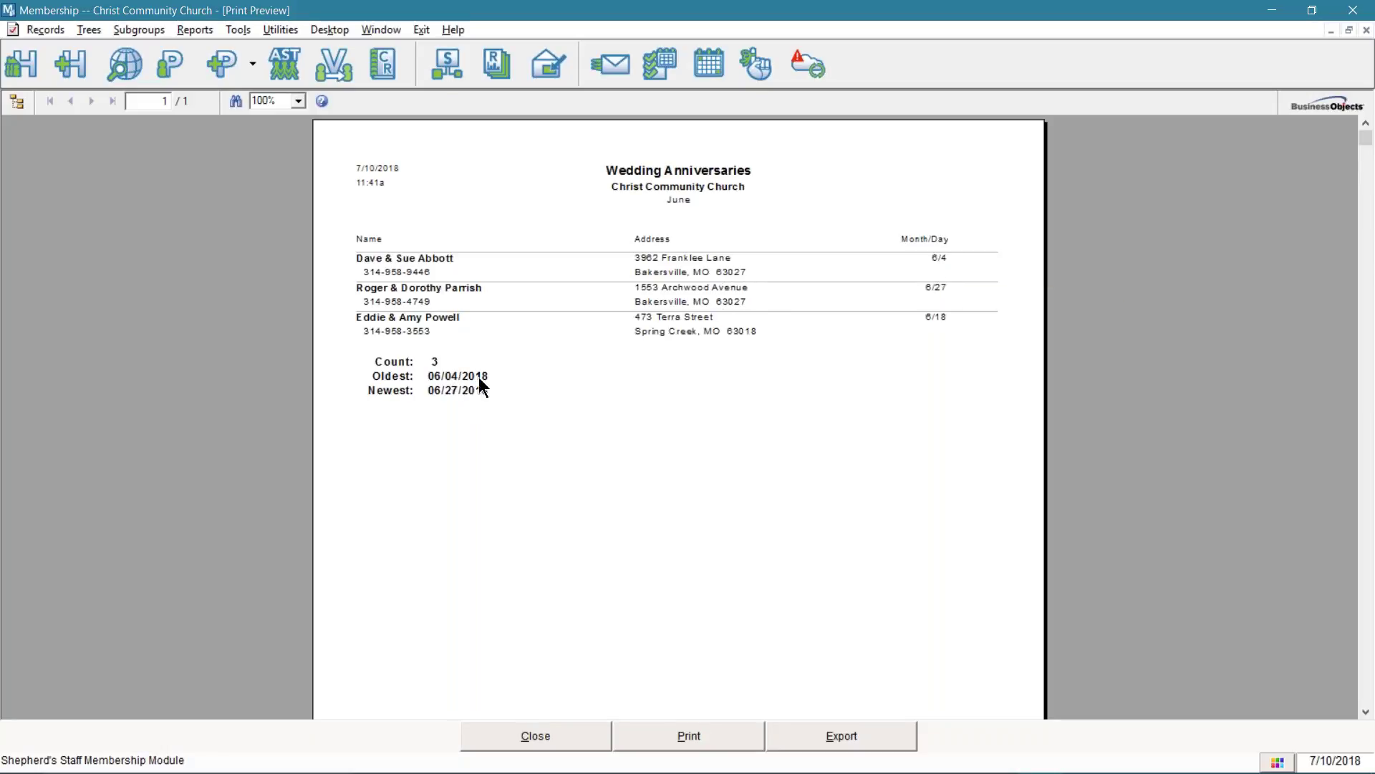
# - Close the June wedding anniversaries print preview
pyautogui.click(539, 737)
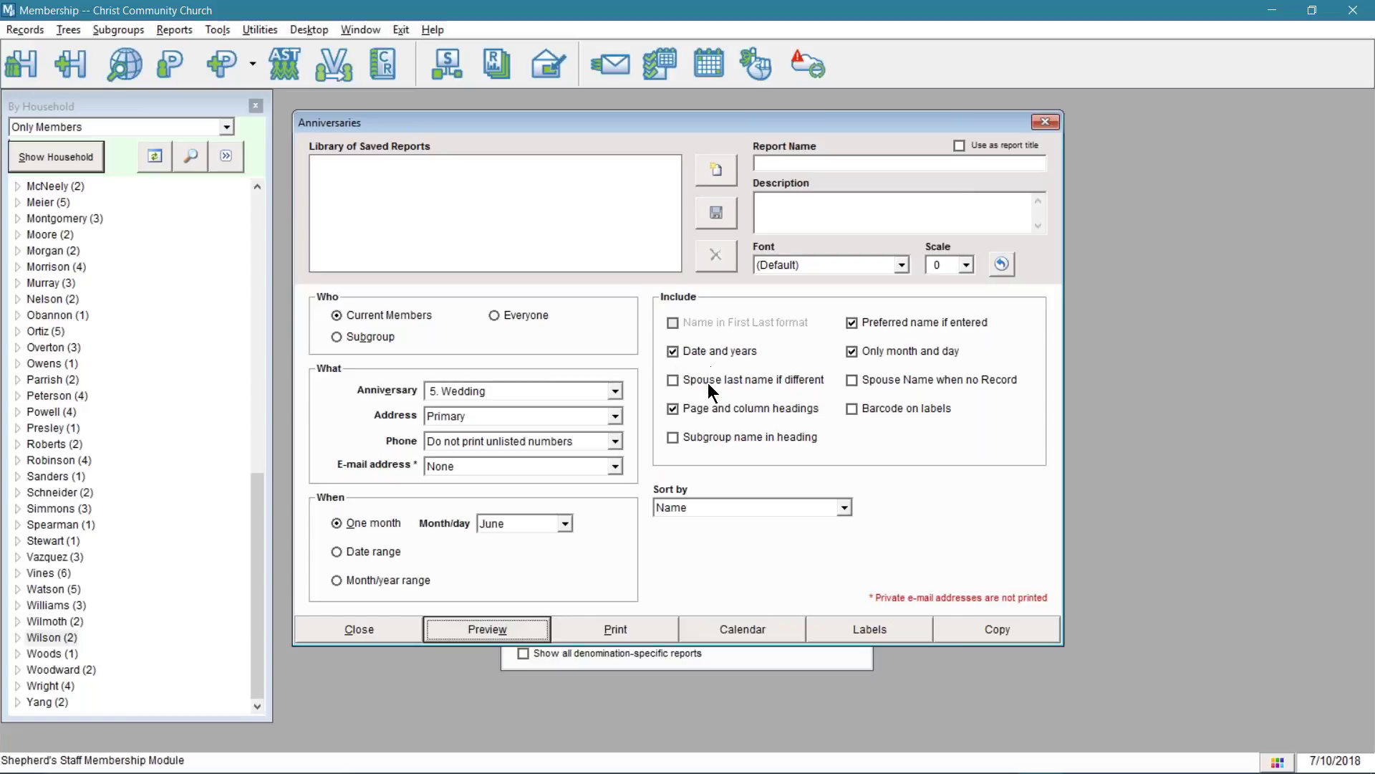
# - Check 'Spouse last name if different' and uncheck 'Only month and day', keeping headings and preferred names on
pyautogui.click(710, 376)
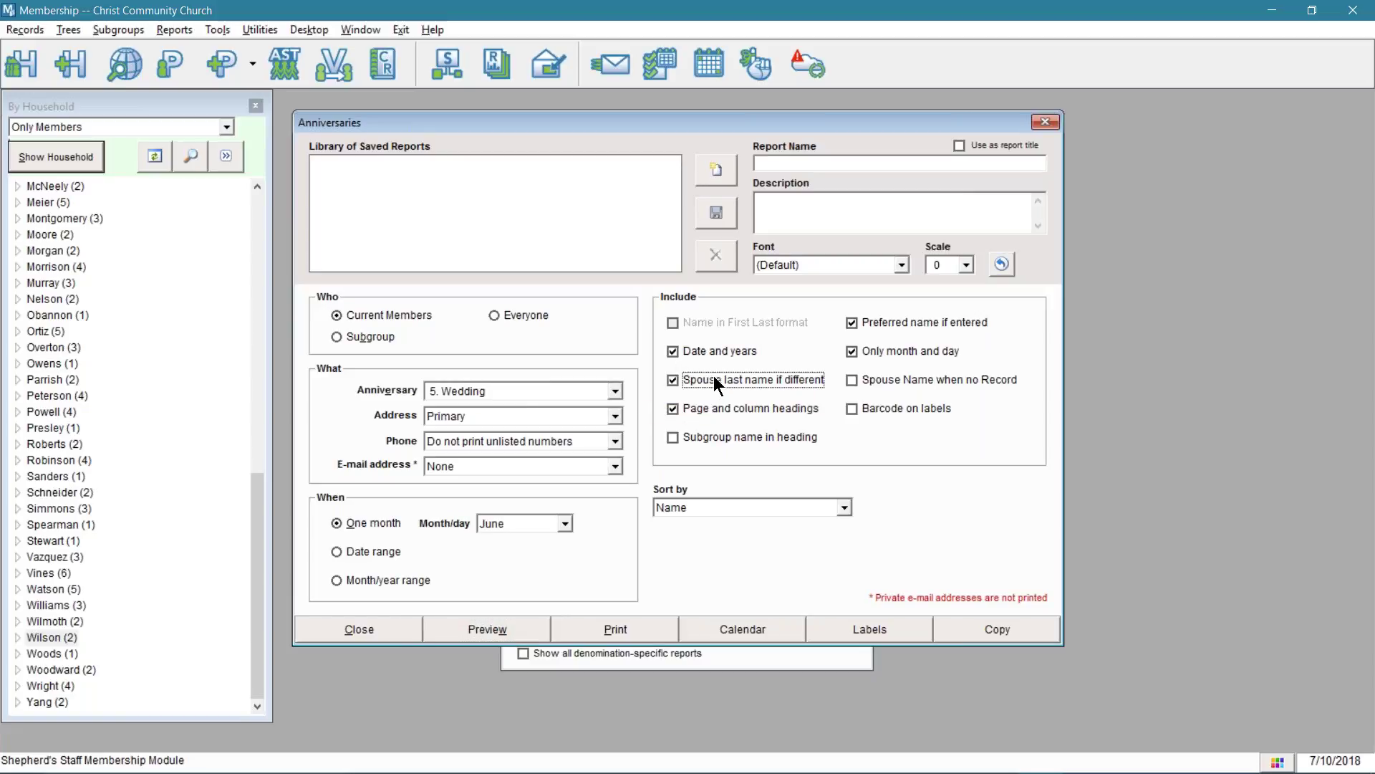
pyautogui.click(711, 408)
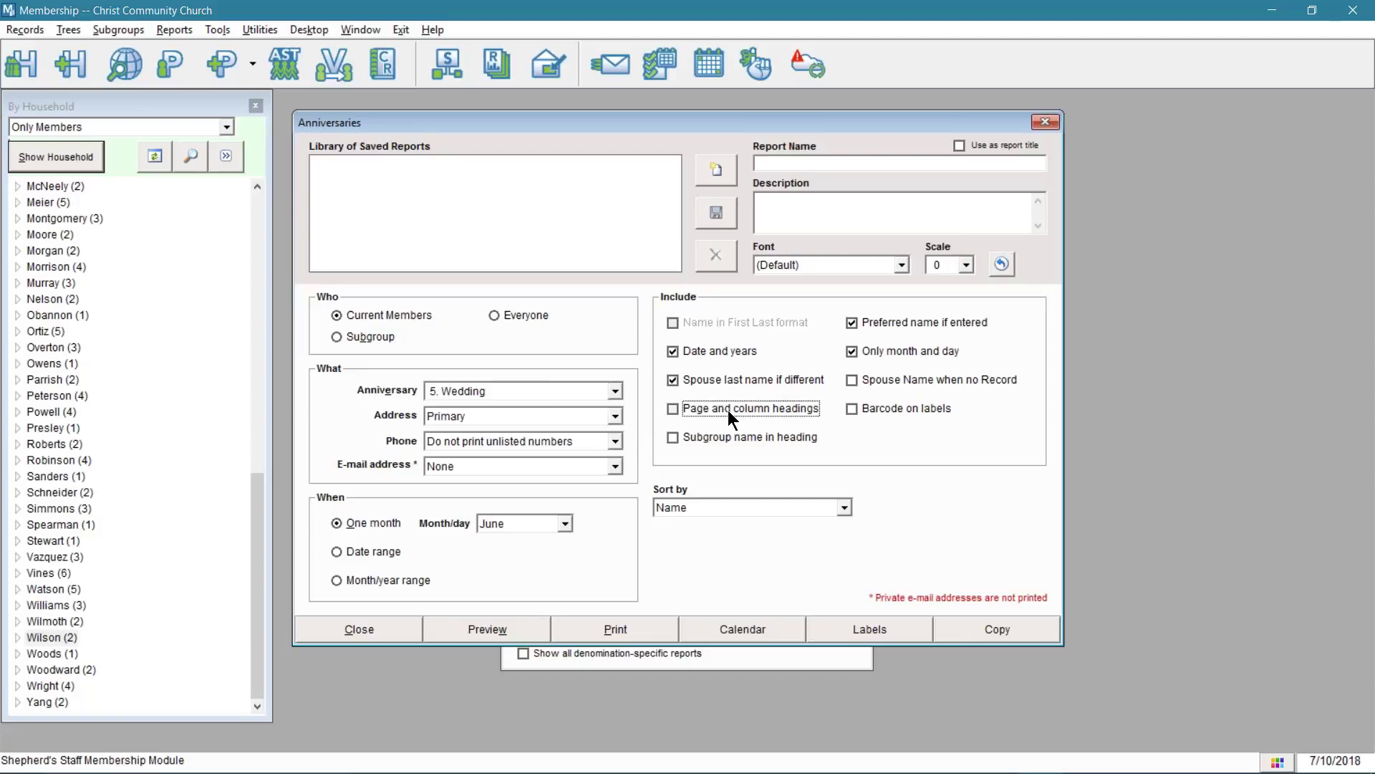
pyautogui.click(728, 410)
pyautogui.click(936, 323)
pyautogui.click(936, 322)
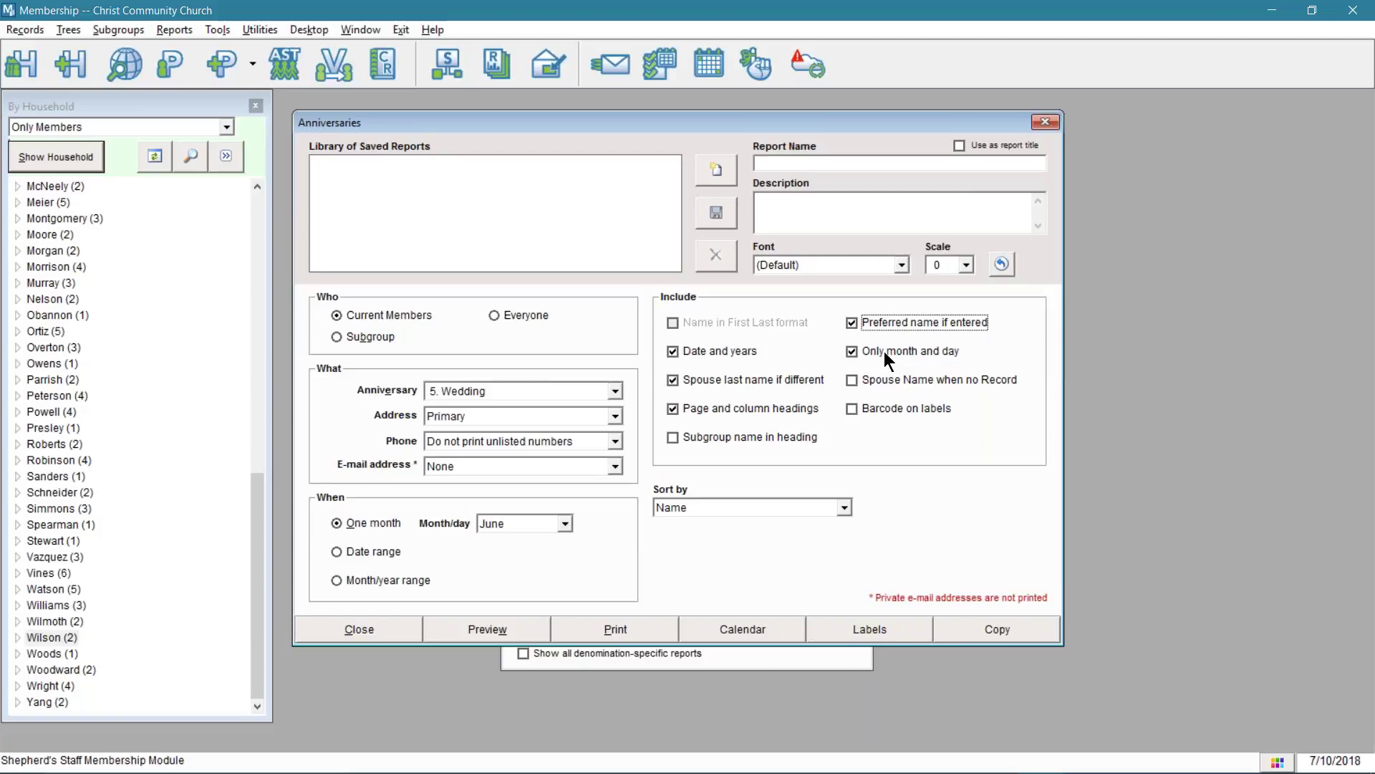
pyautogui.press('Tab')
pyautogui.click(912, 349)
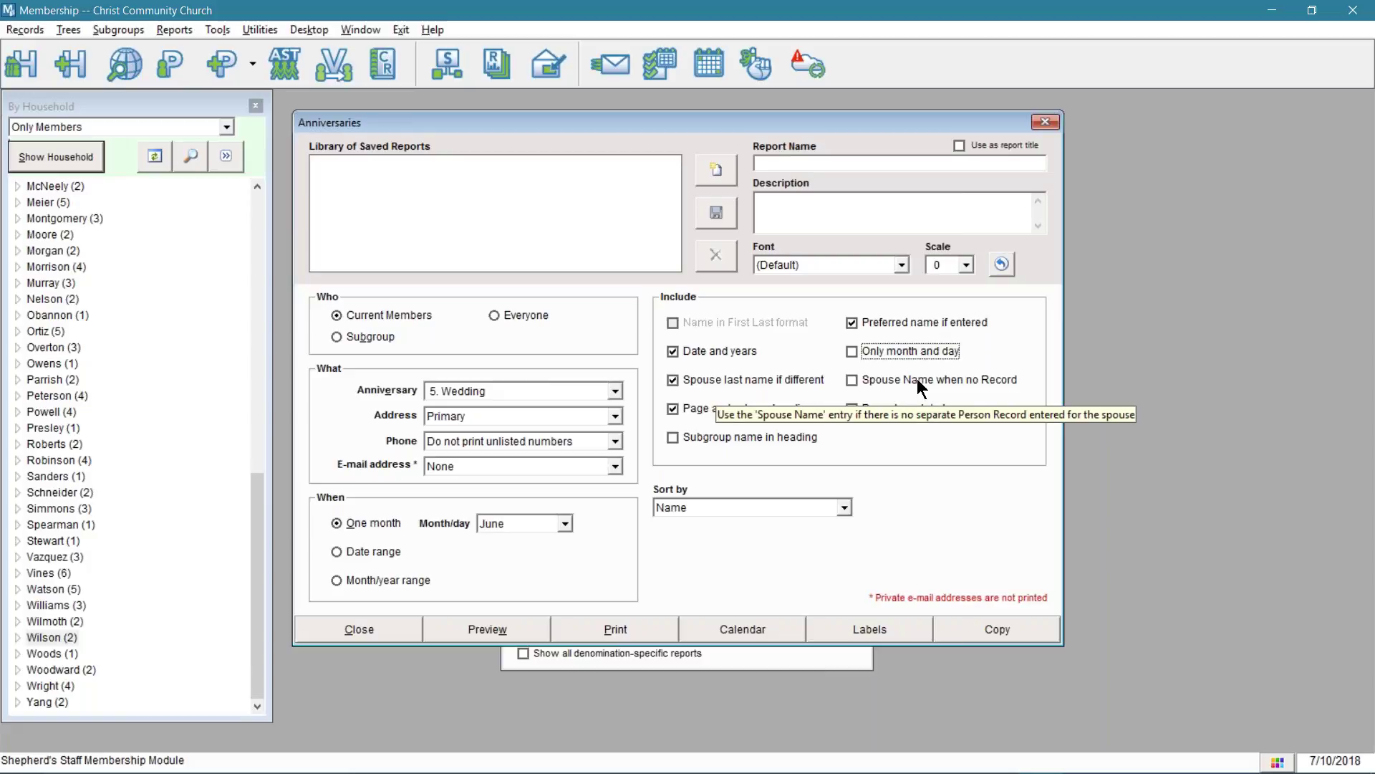
# - Turn on 'Spouse Name when no Record' and preview the updated wedding anniversaries report
pyautogui.press('Tab')
pyautogui.press('space')
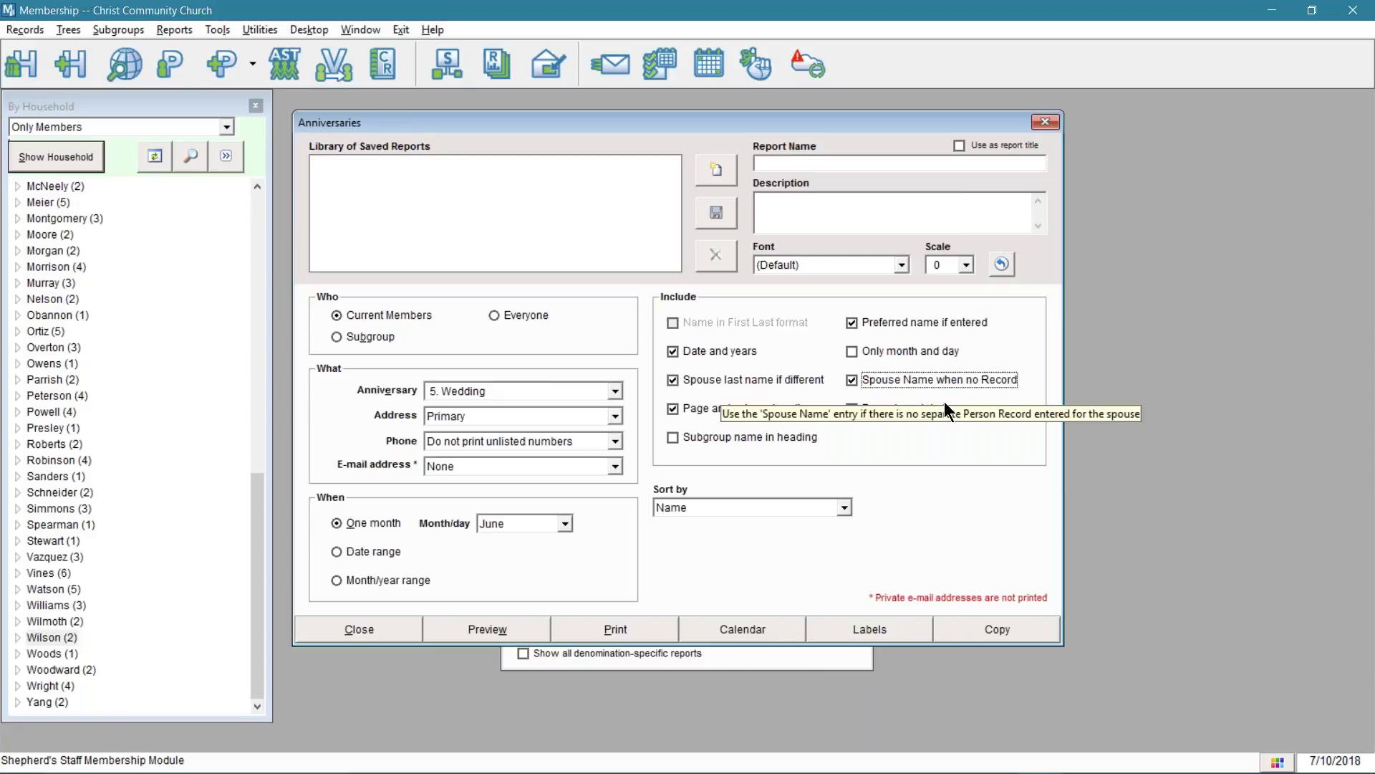
pyautogui.click(907, 407)
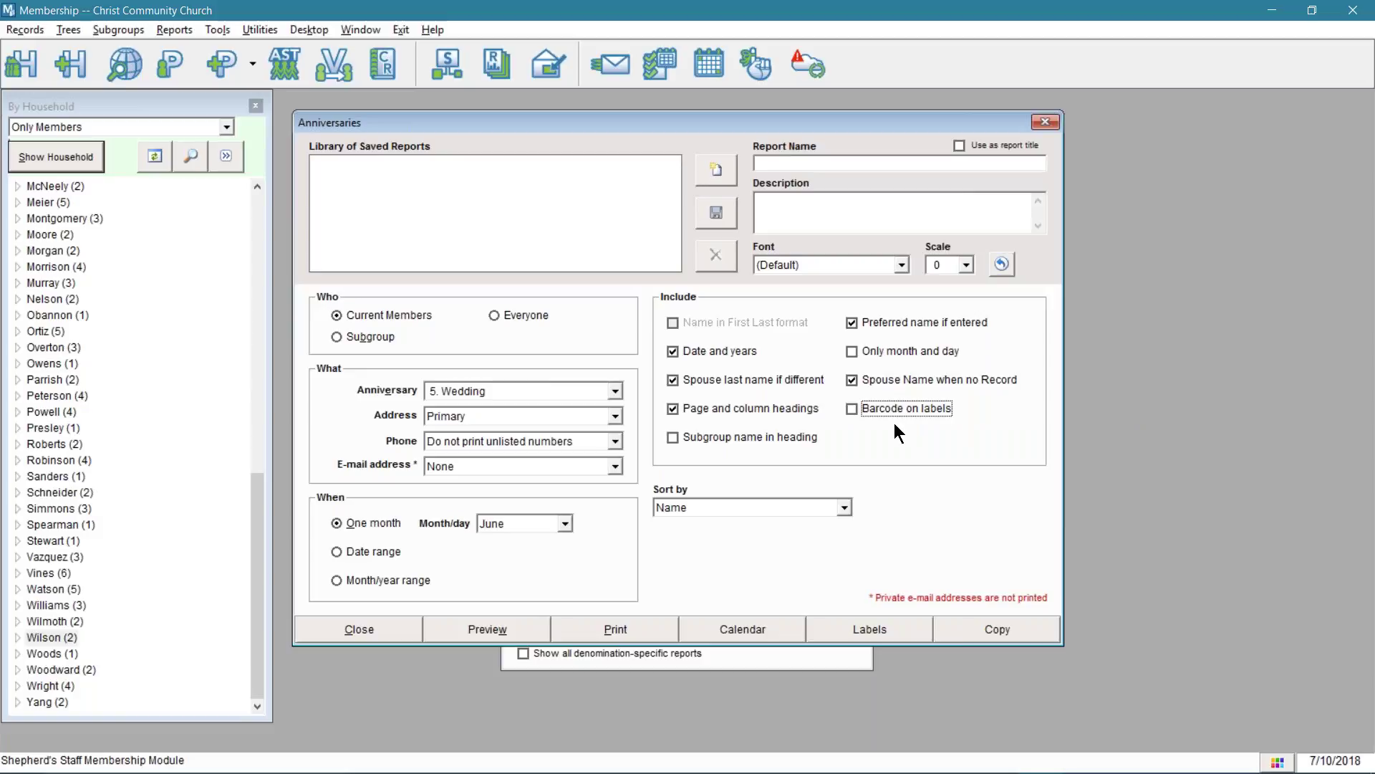
pyautogui.click(503, 632)
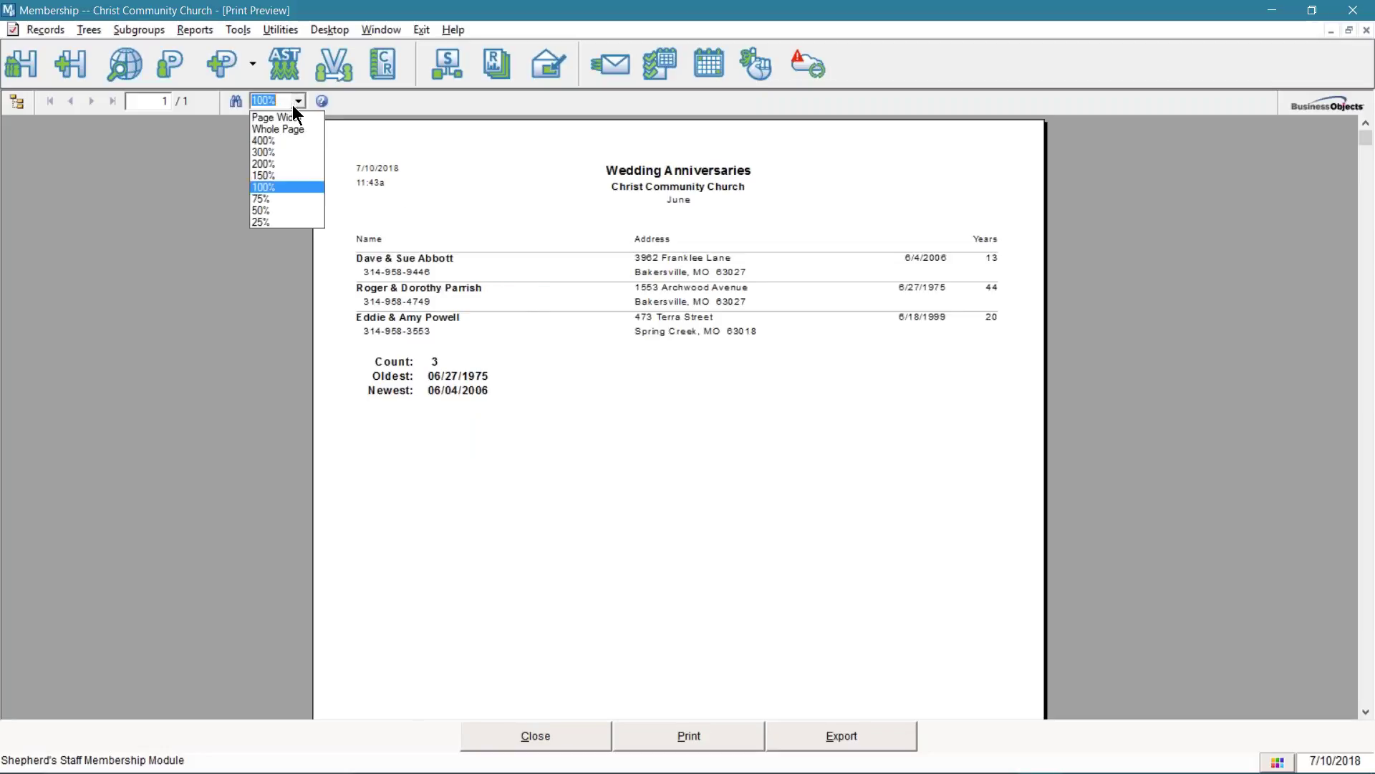
# - View the wedding anniversaries preview at 150% zoom, then close it
pyautogui.click(278, 172)
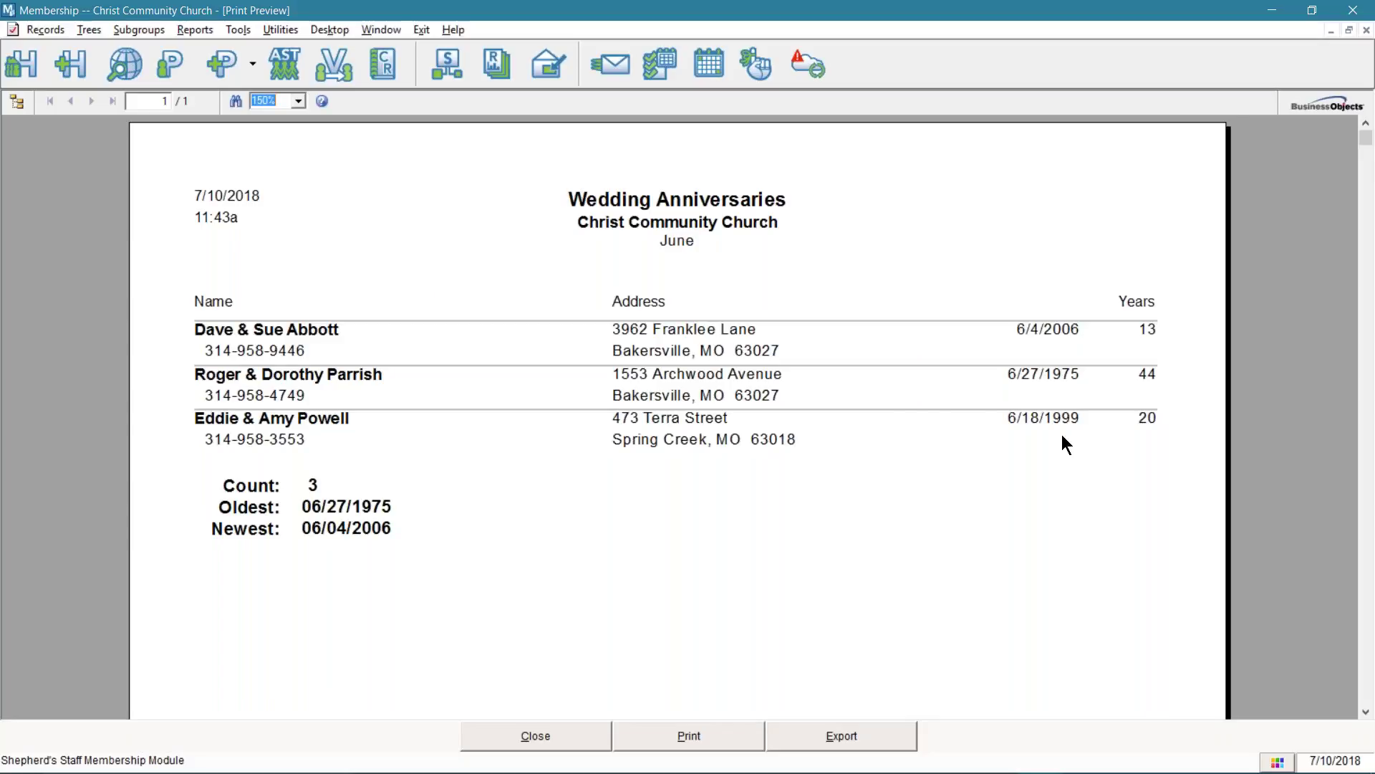
pyautogui.click(579, 733)
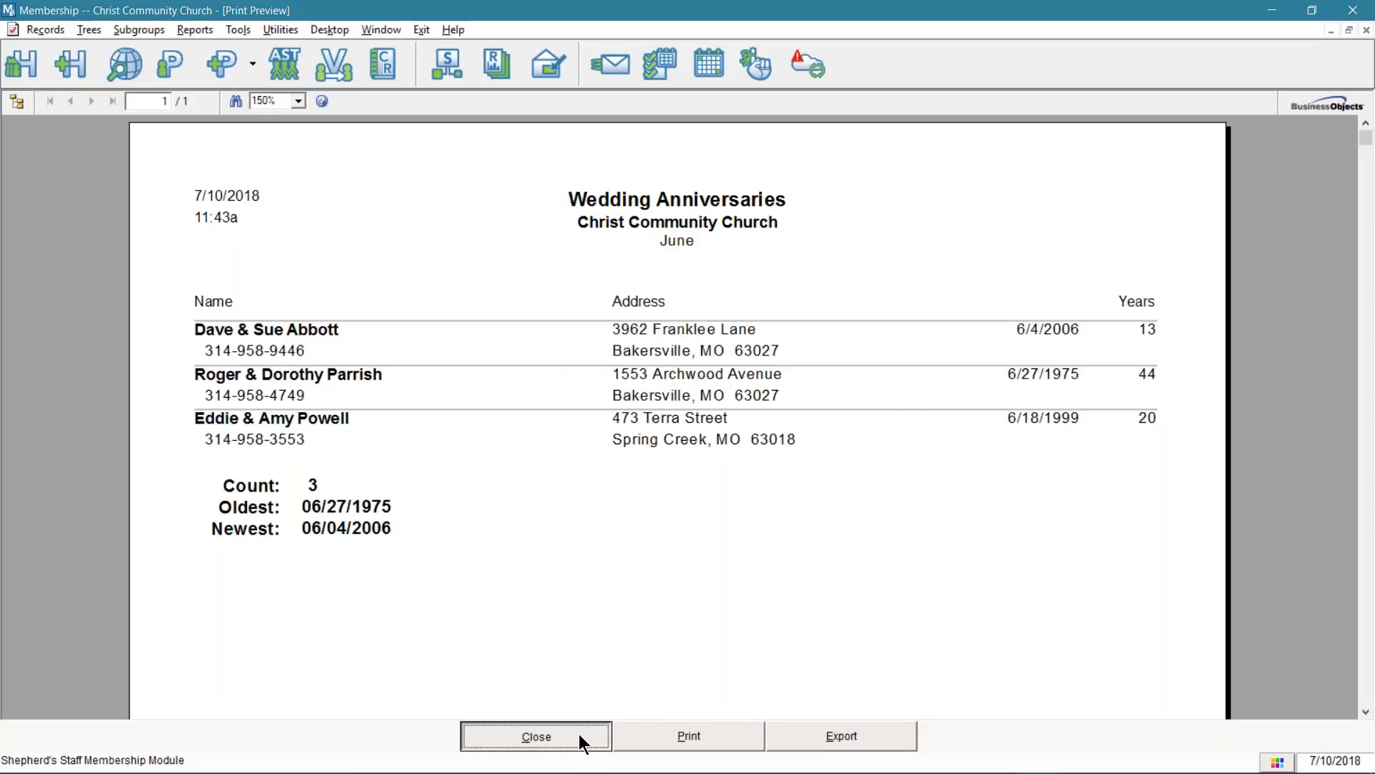
pyautogui.click(581, 735)
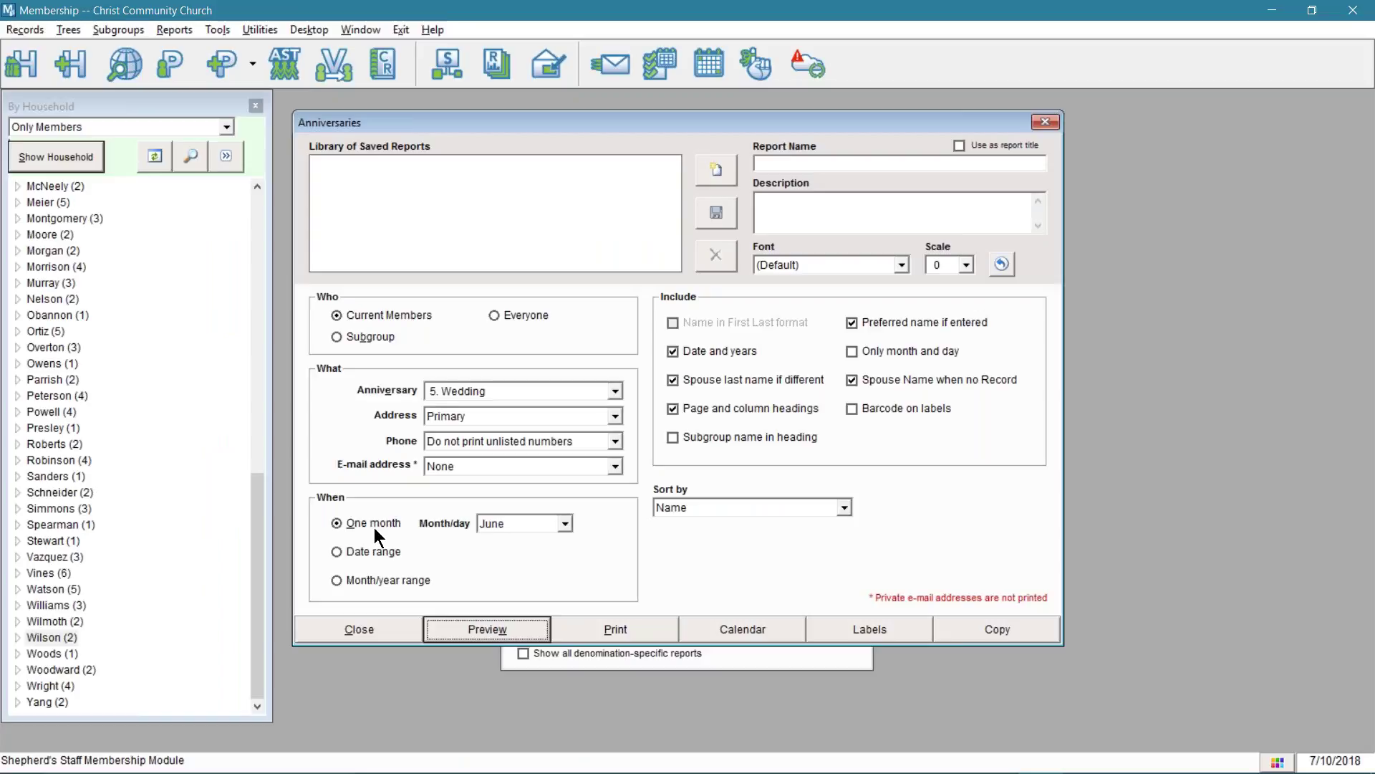
# - Try Date range and Month/year range, return to One month, and show the June anniversaries calendar
pyautogui.click(387, 553)
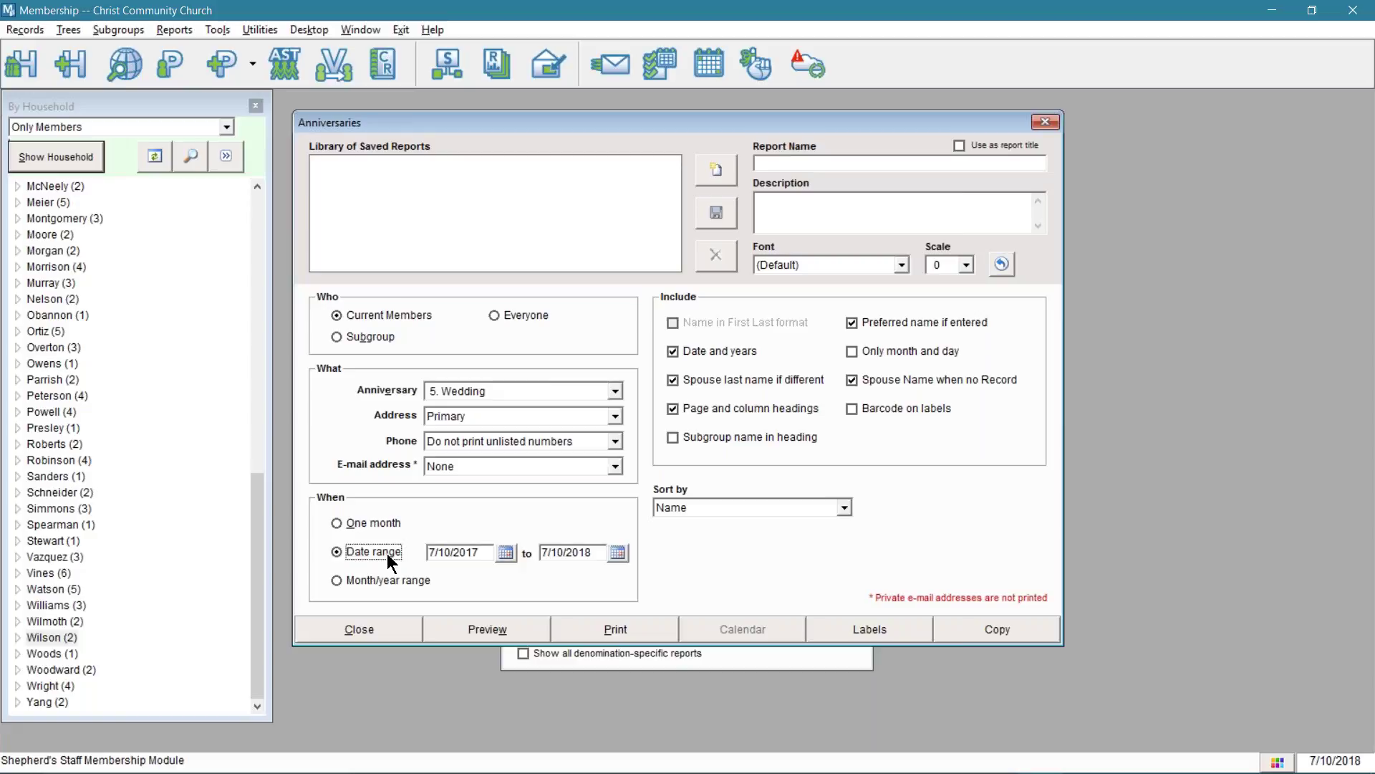
pyautogui.click(365, 584)
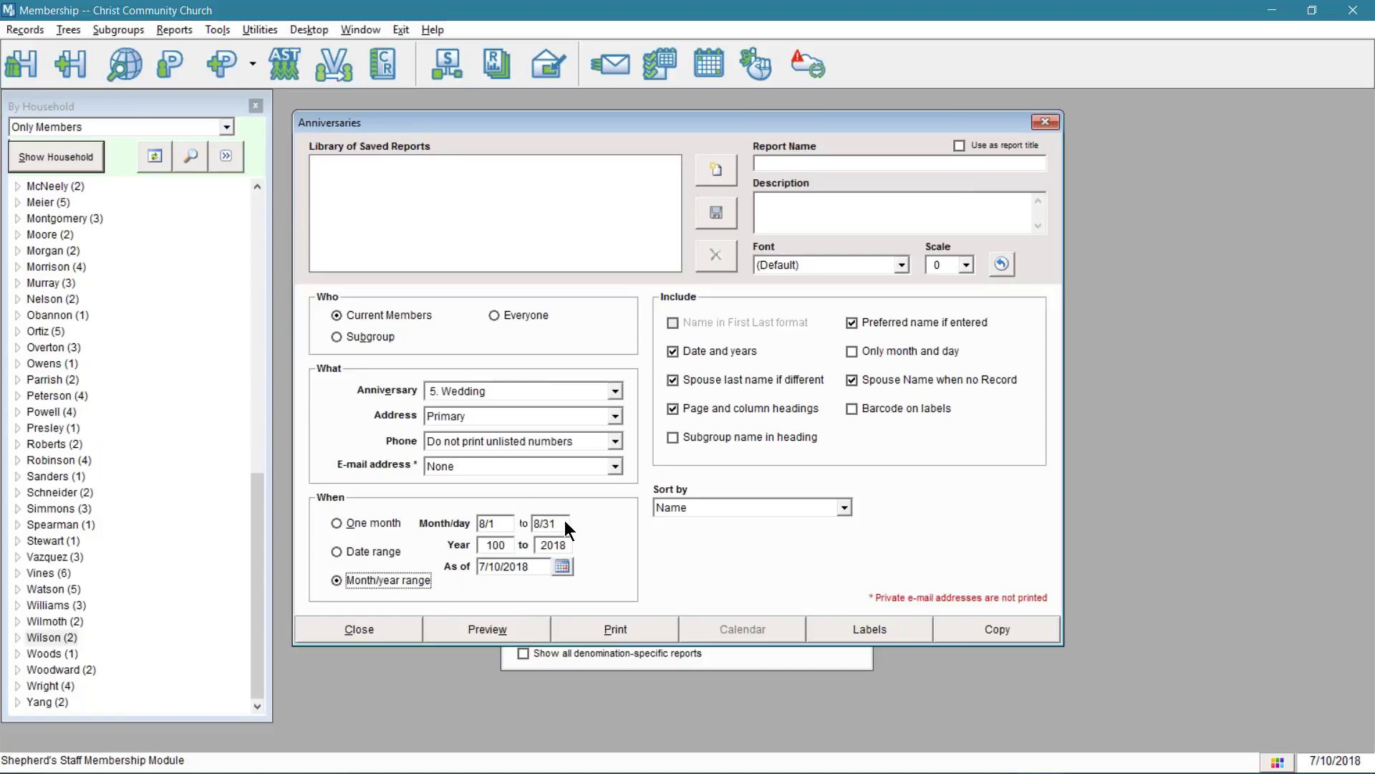
pyautogui.click(367, 518)
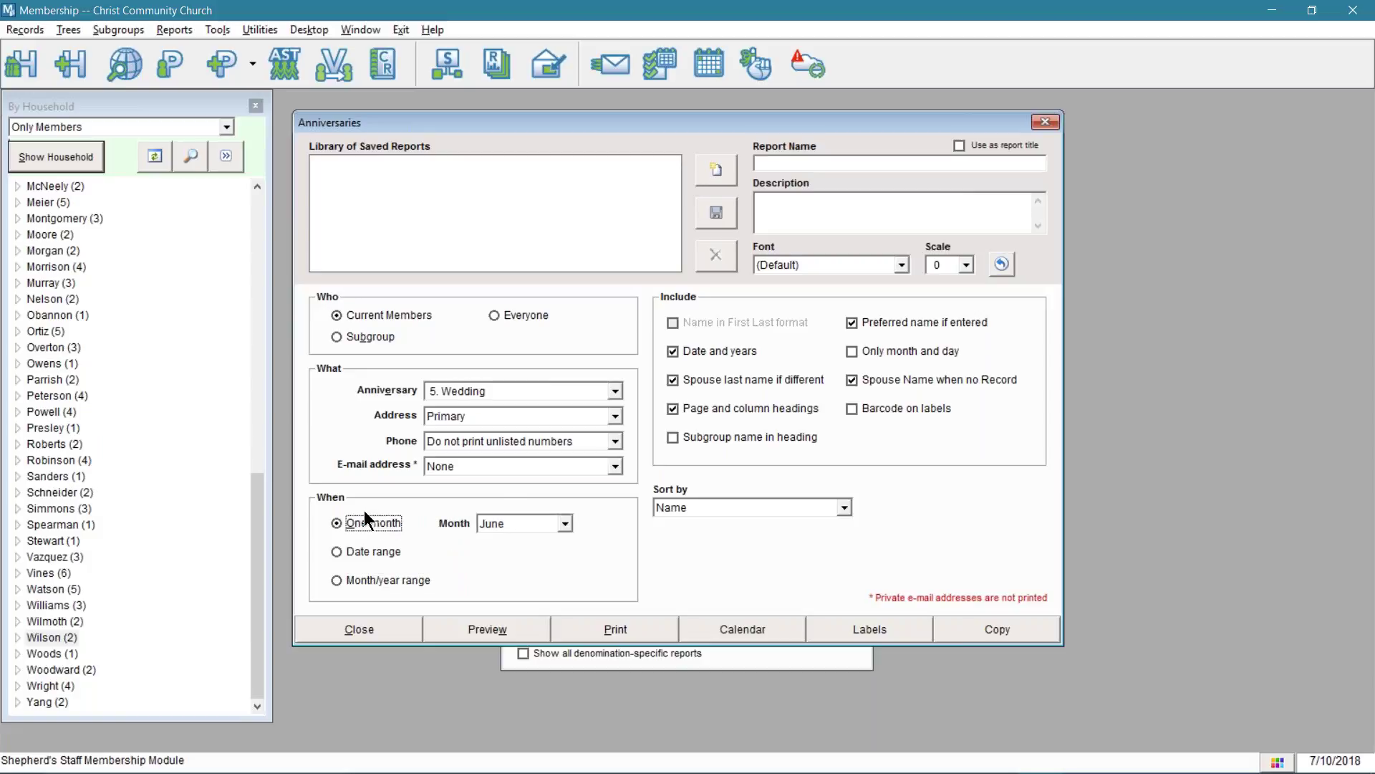
pyautogui.click(752, 630)
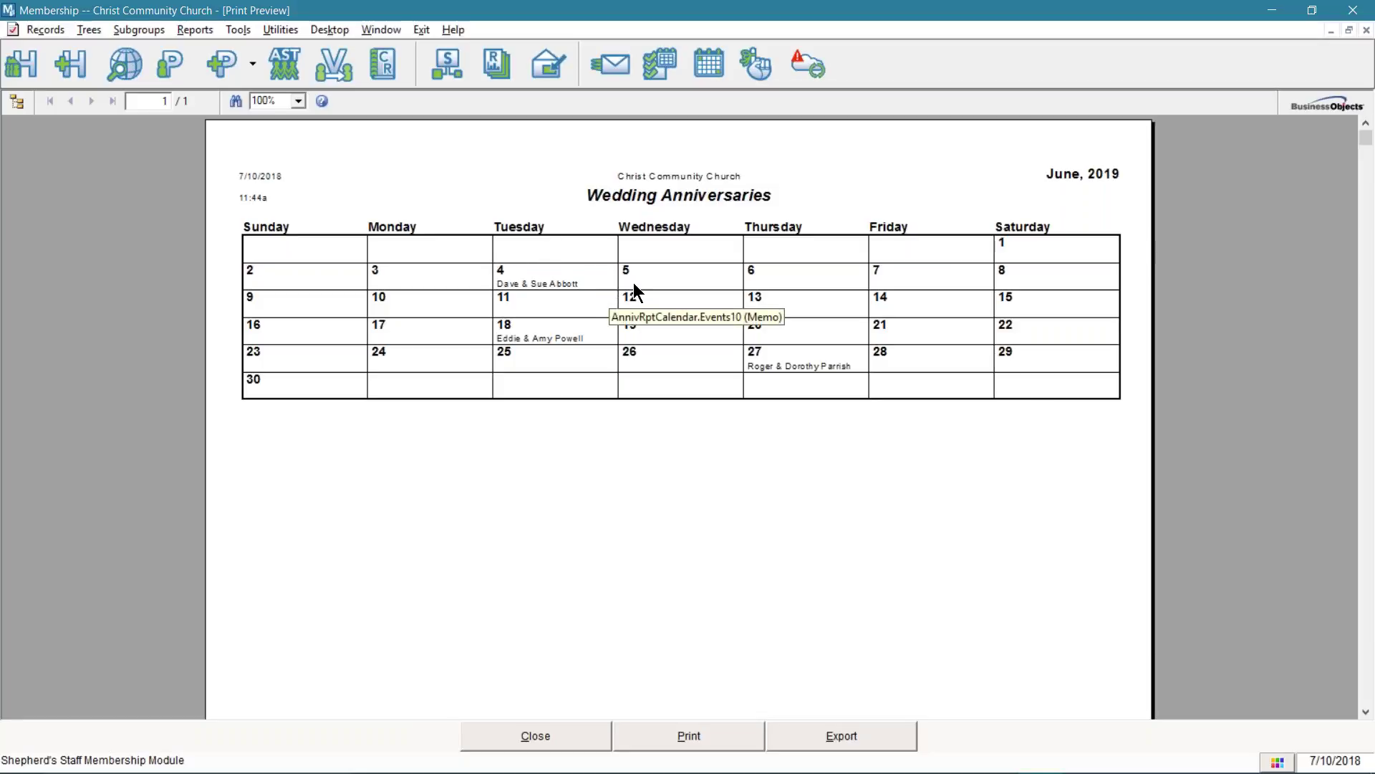
pyautogui.click(296, 102)
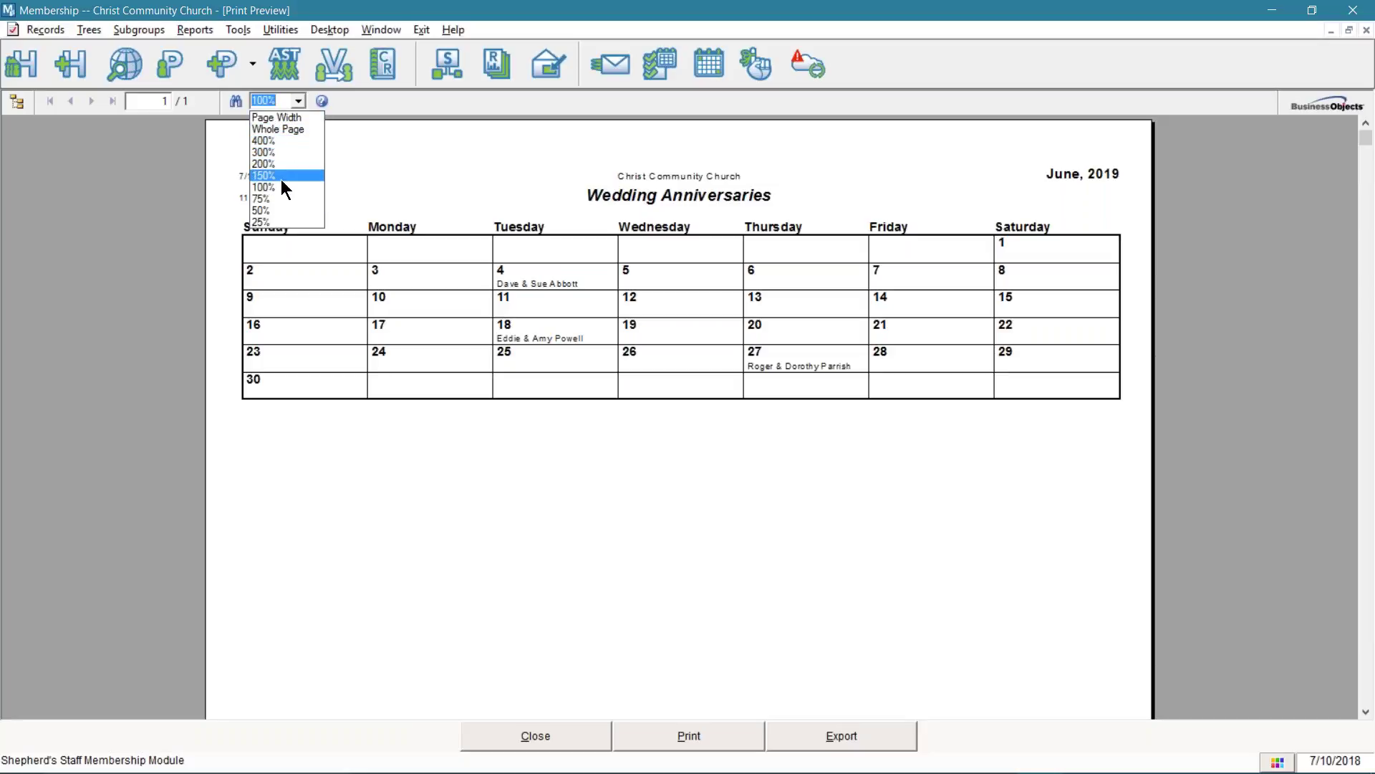
pyautogui.click(281, 177)
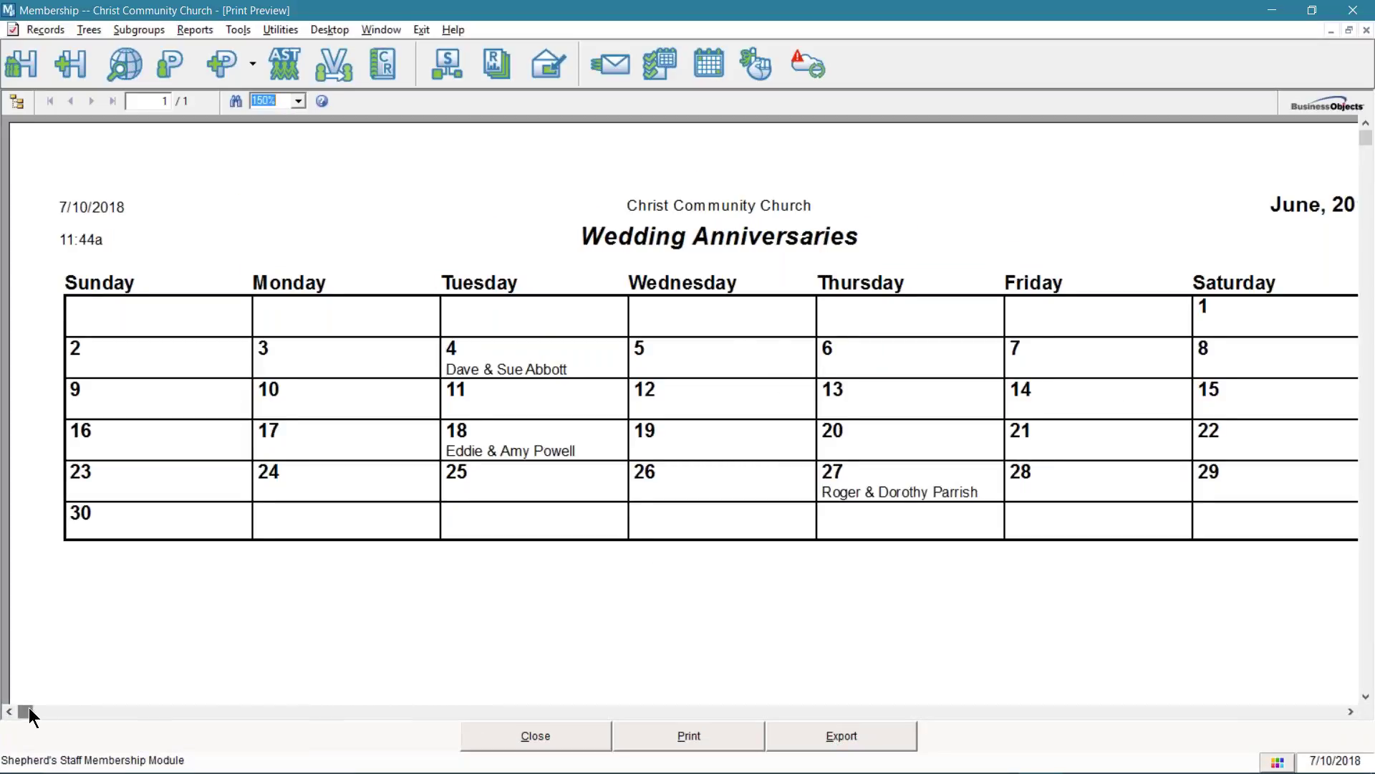
pyautogui.moveTo(28, 708); pyautogui.dragTo(40, 707)
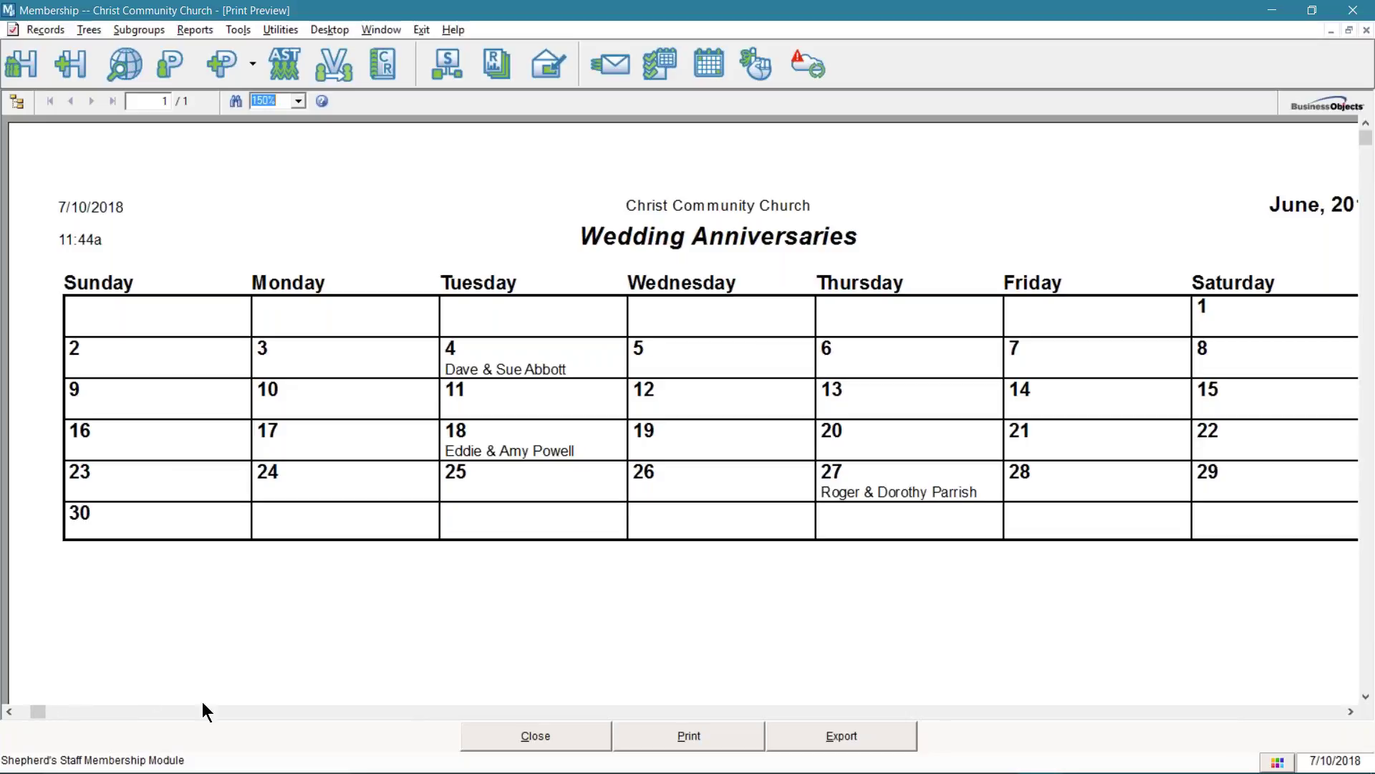
pyautogui.click(539, 732)
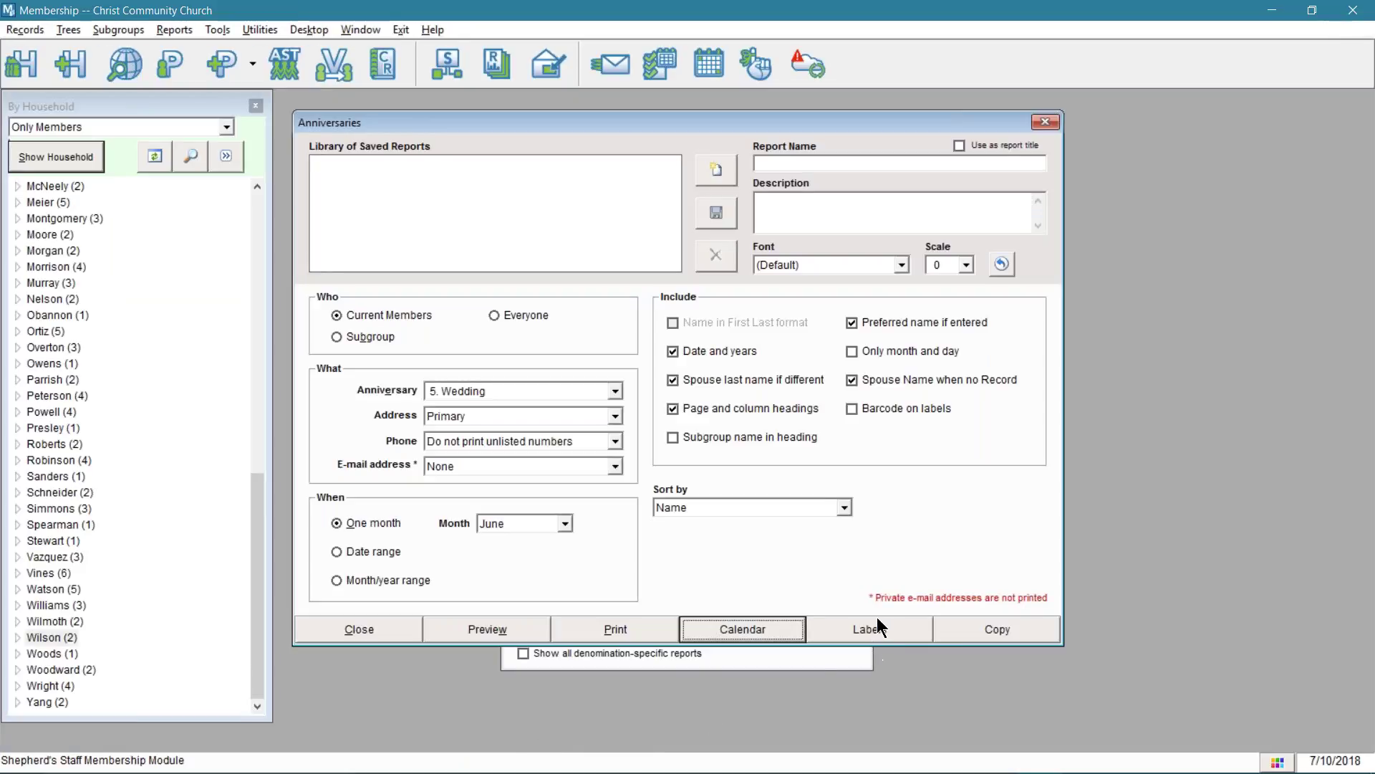
# - Copy the June wedding anniversary names and dates to the clipboard
pyautogui.click(968, 630)
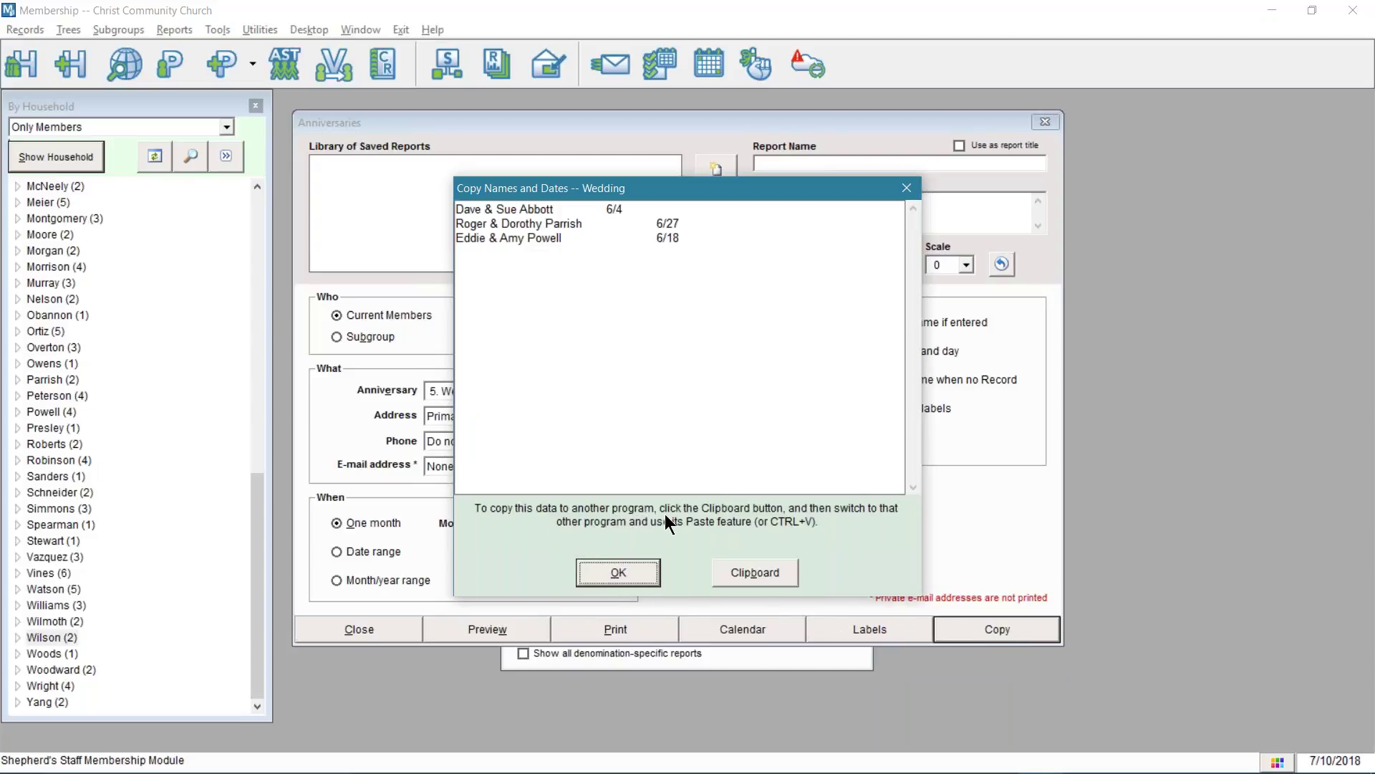
pyautogui.click(748, 573)
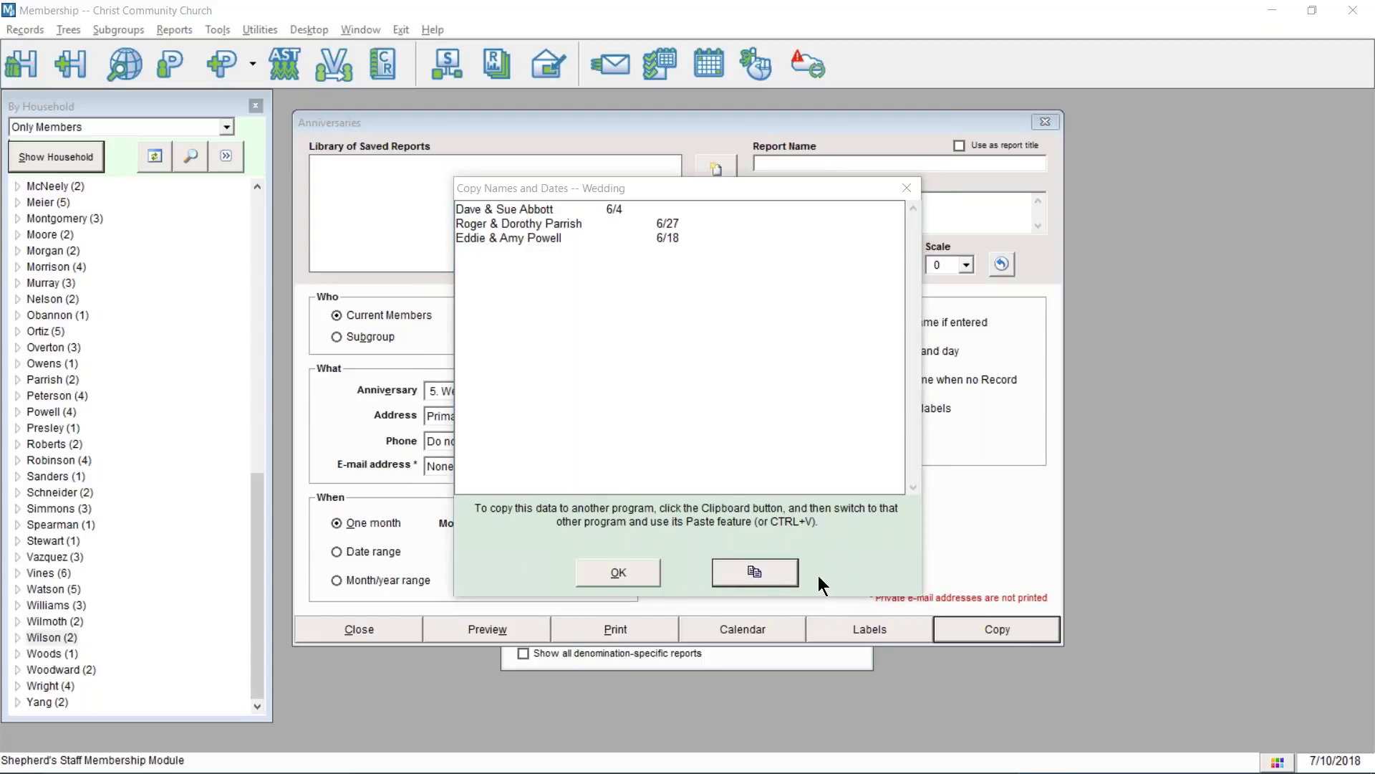
pyautogui.press('super')
# - Launch Word 2016 and paste the names and dates into a blank document as plain text
pyautogui.write('word')
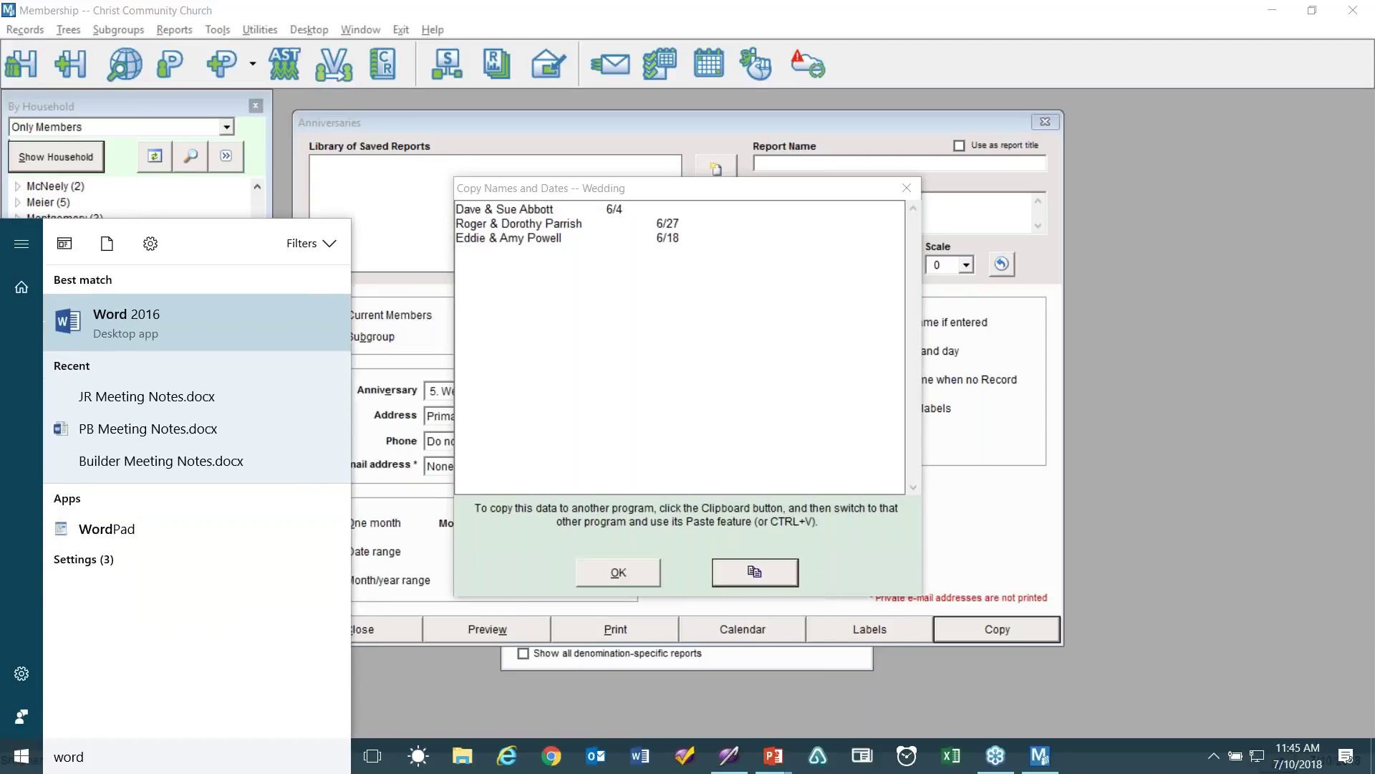
pyautogui.press('Return')
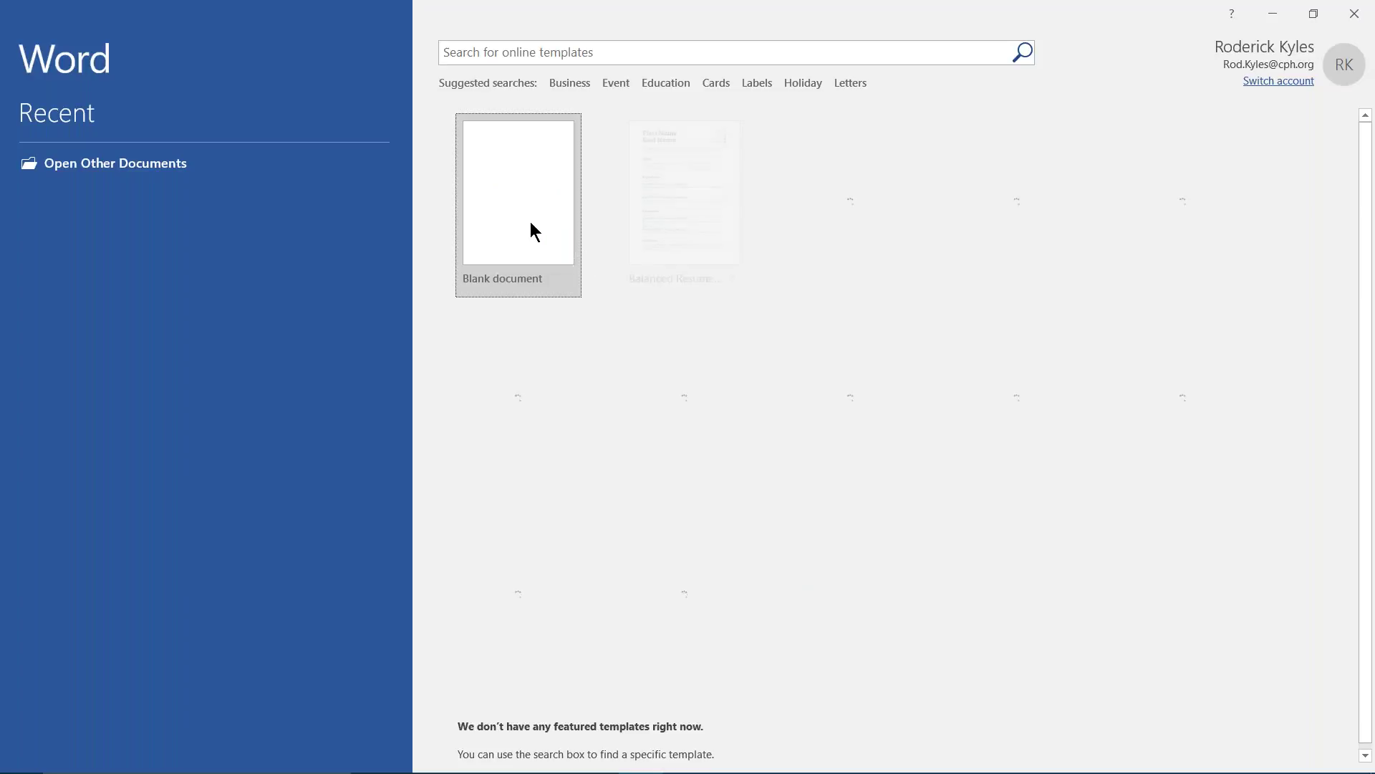
pyautogui.click(532, 222)
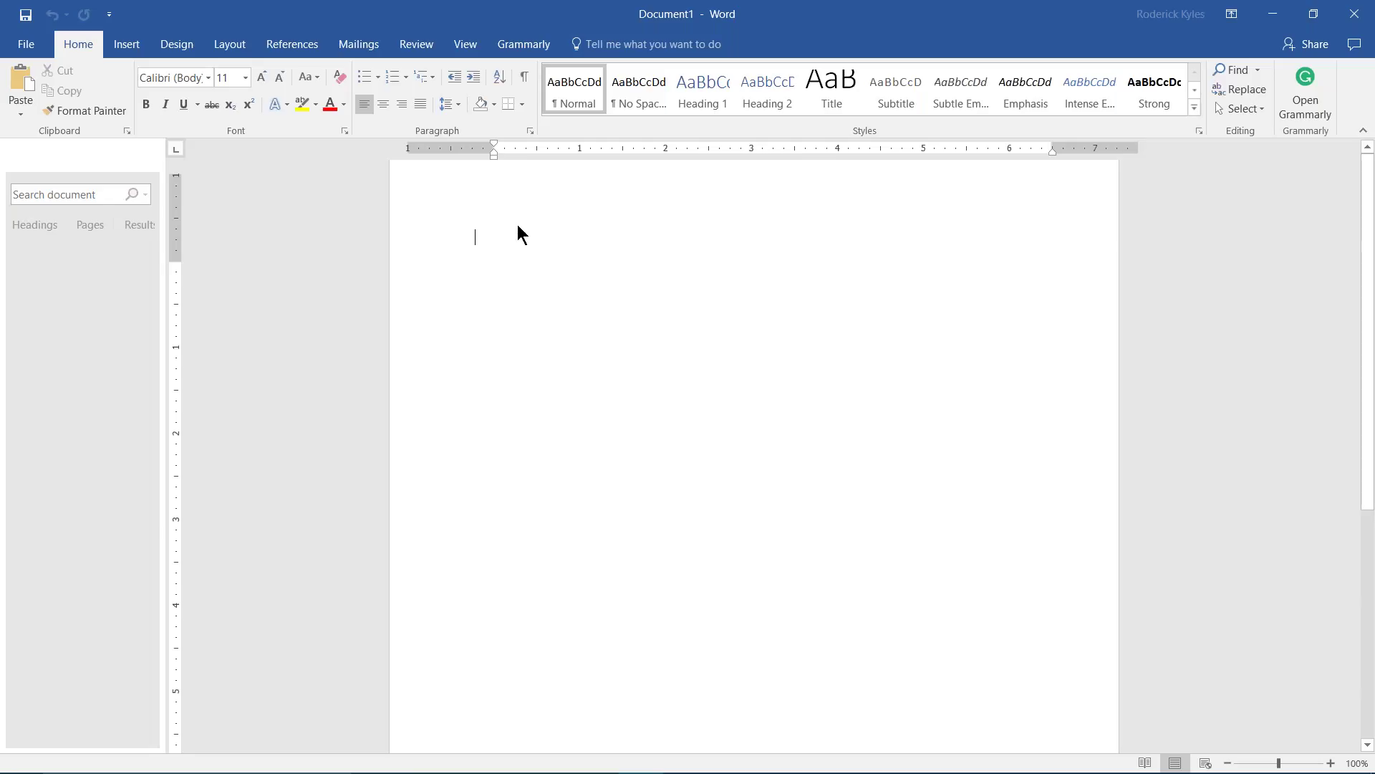
pyautogui.rightClick(506, 276)
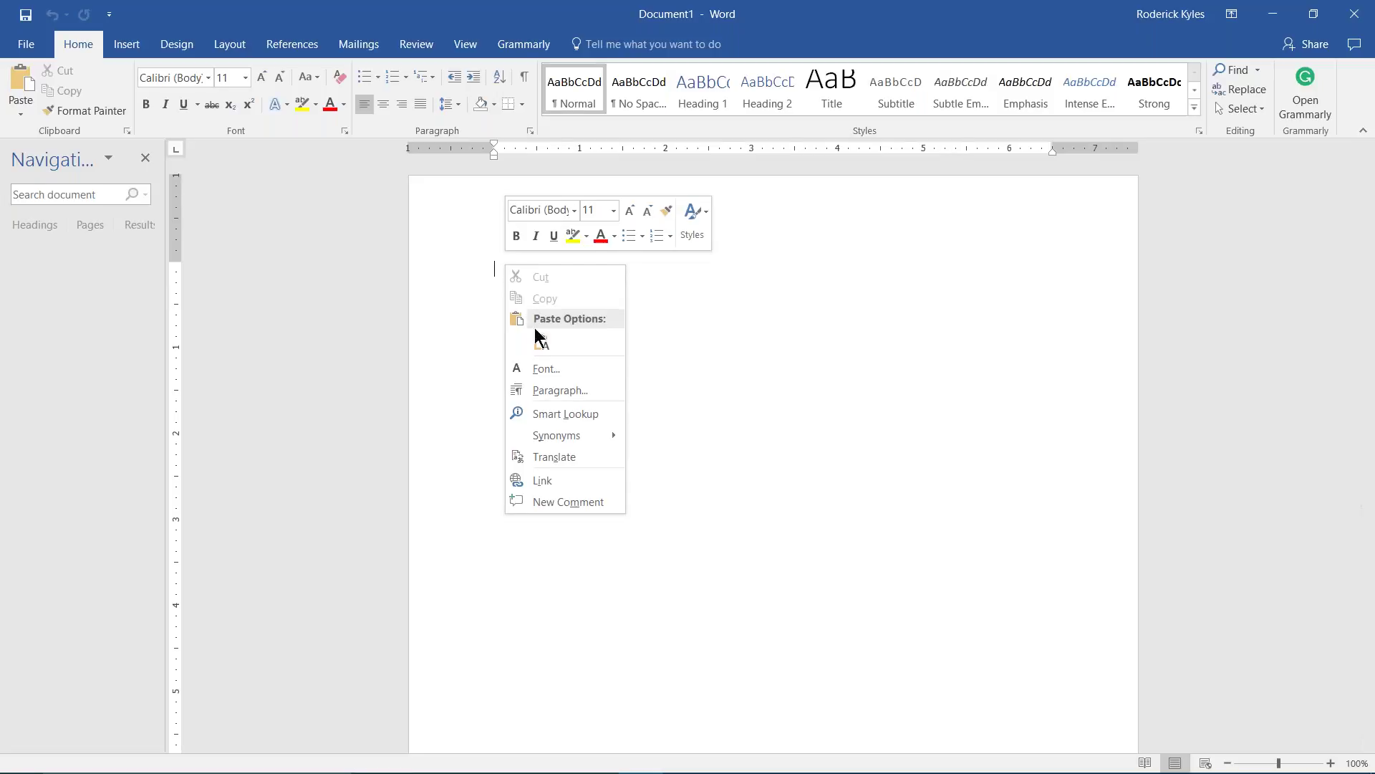
pyautogui.click(546, 345)
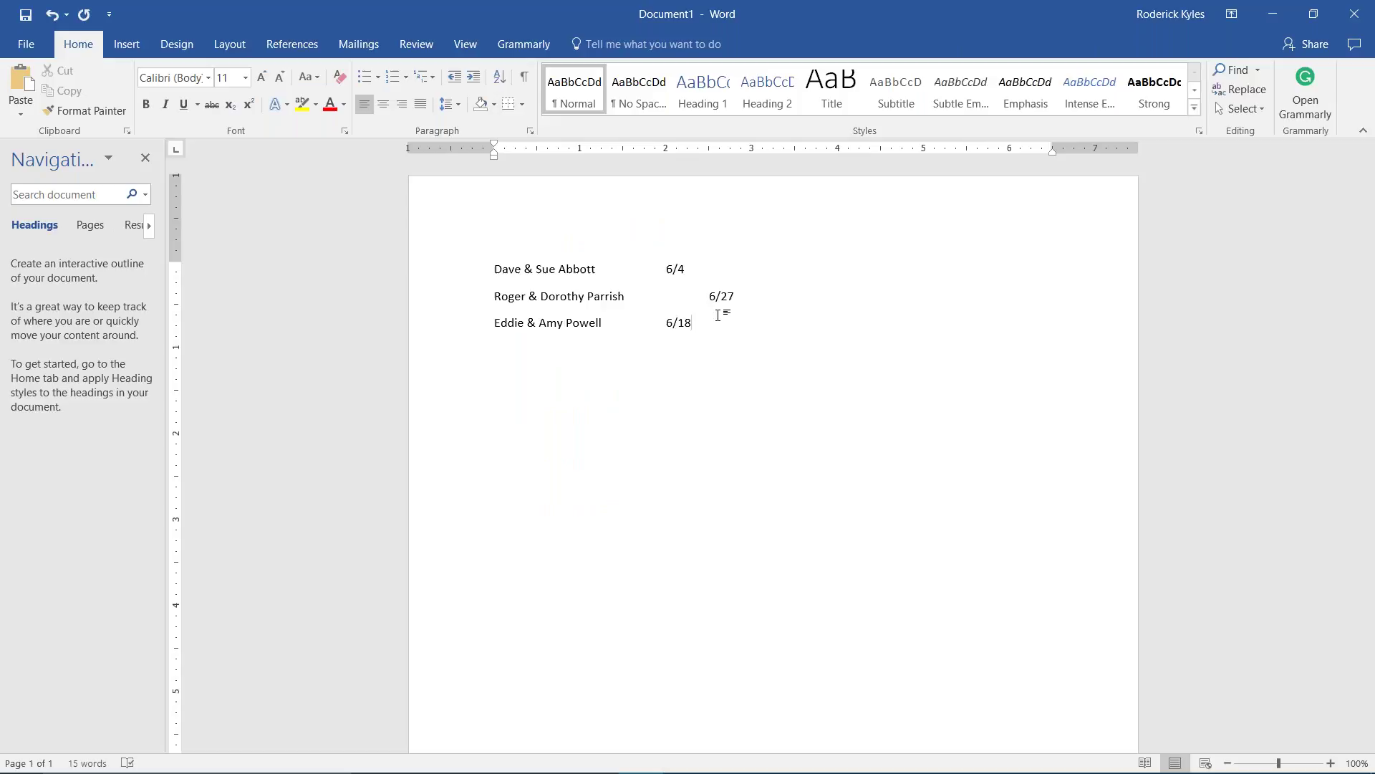
# - Remove the extra tab before 6/27, then close the document without saving
pyautogui.press('Up')
pyautogui.press('BackSpace')
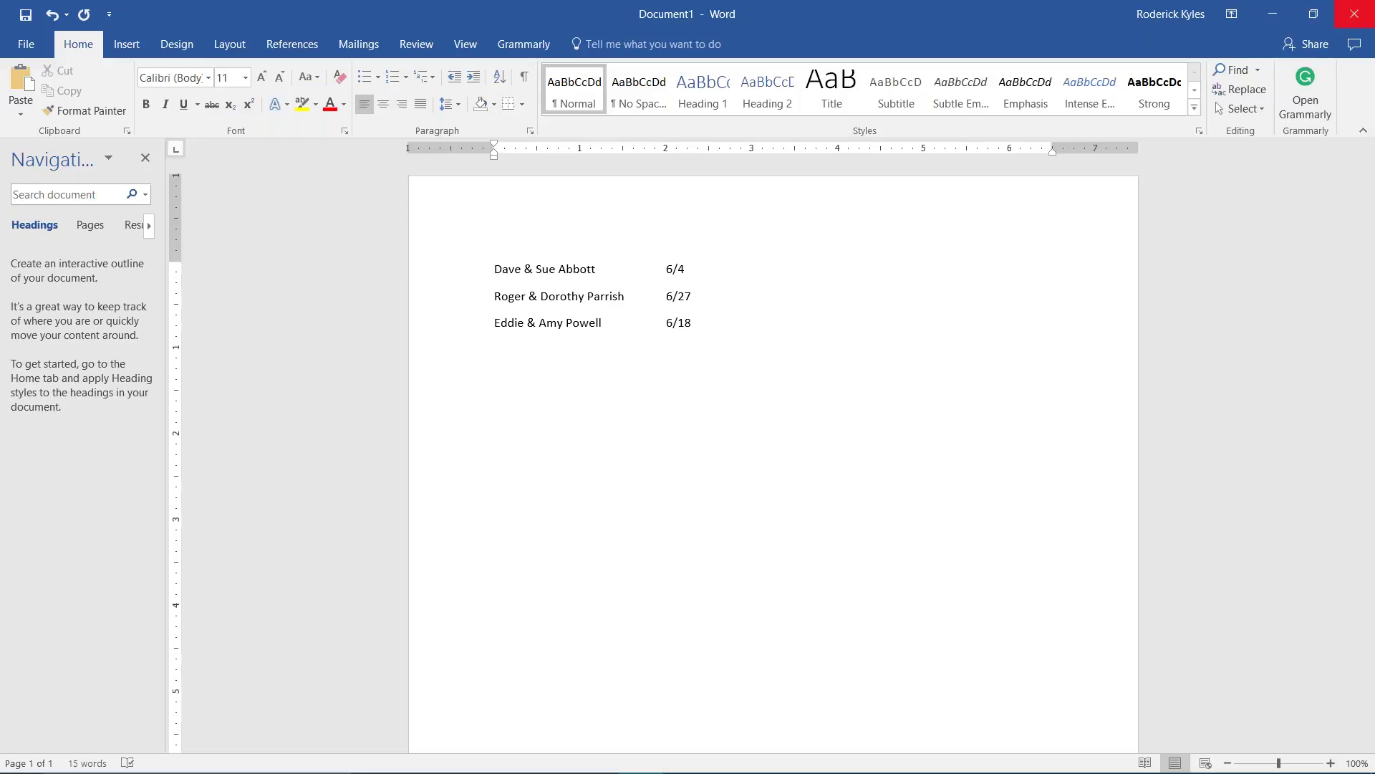
pyautogui.click(1354, 13)
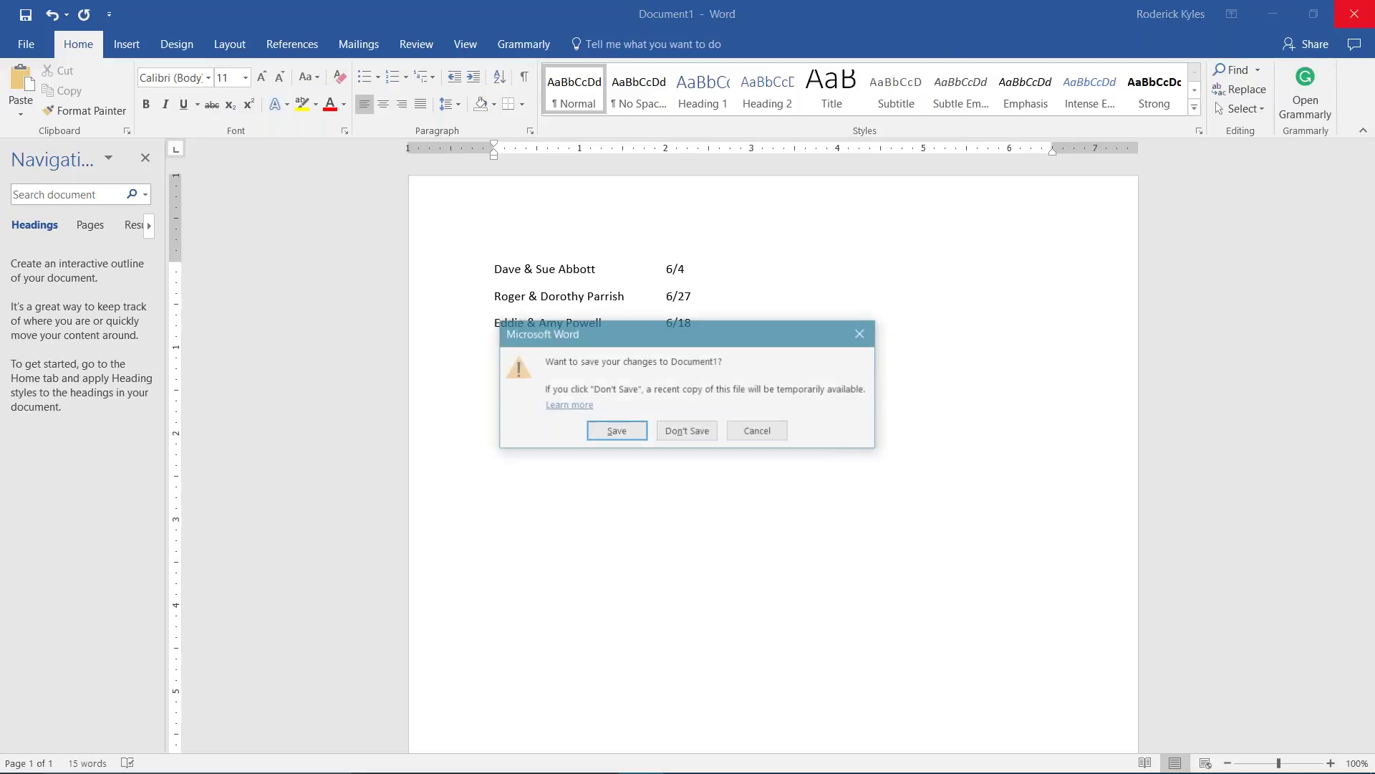
pyautogui.click(665, 432)
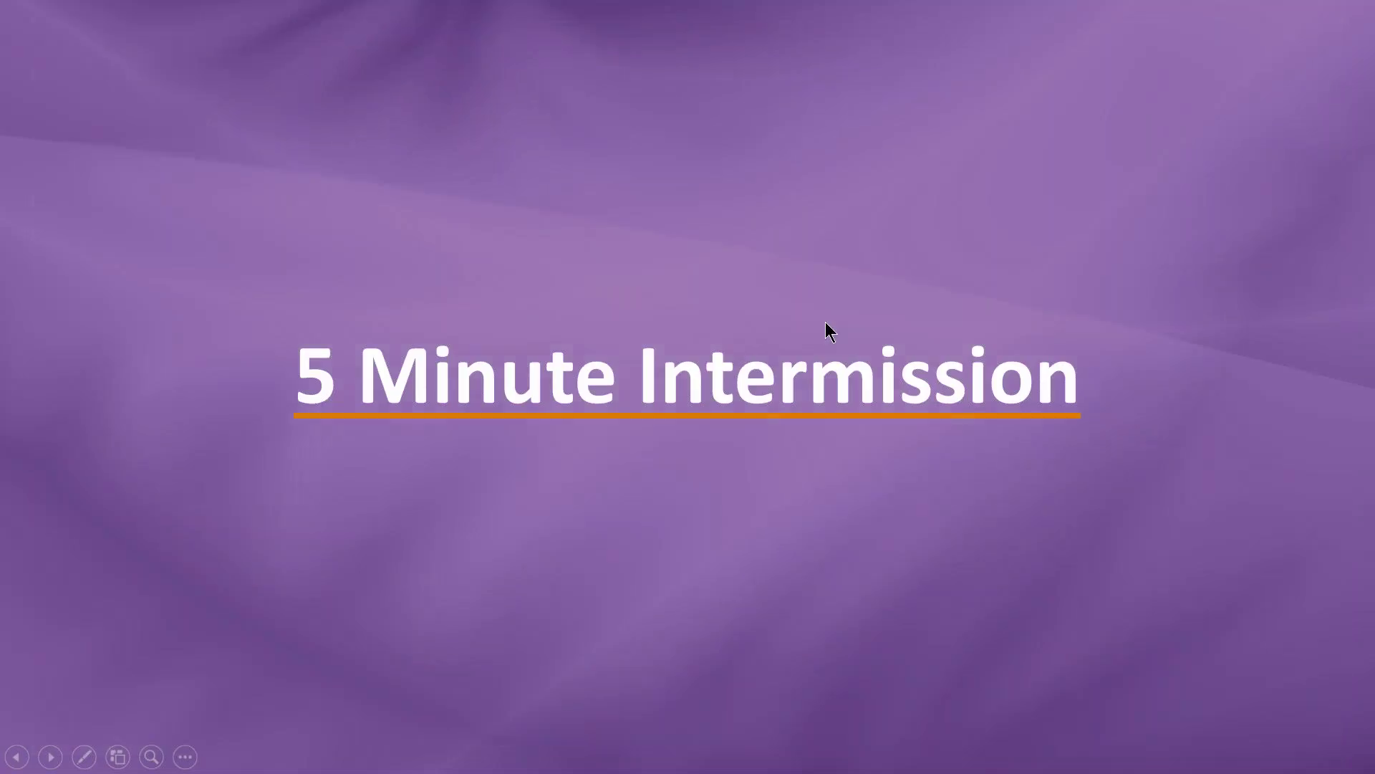
pyautogui.hotkey('alt', 'Tab')
pyautogui.hotkey('alt', 'Tab')
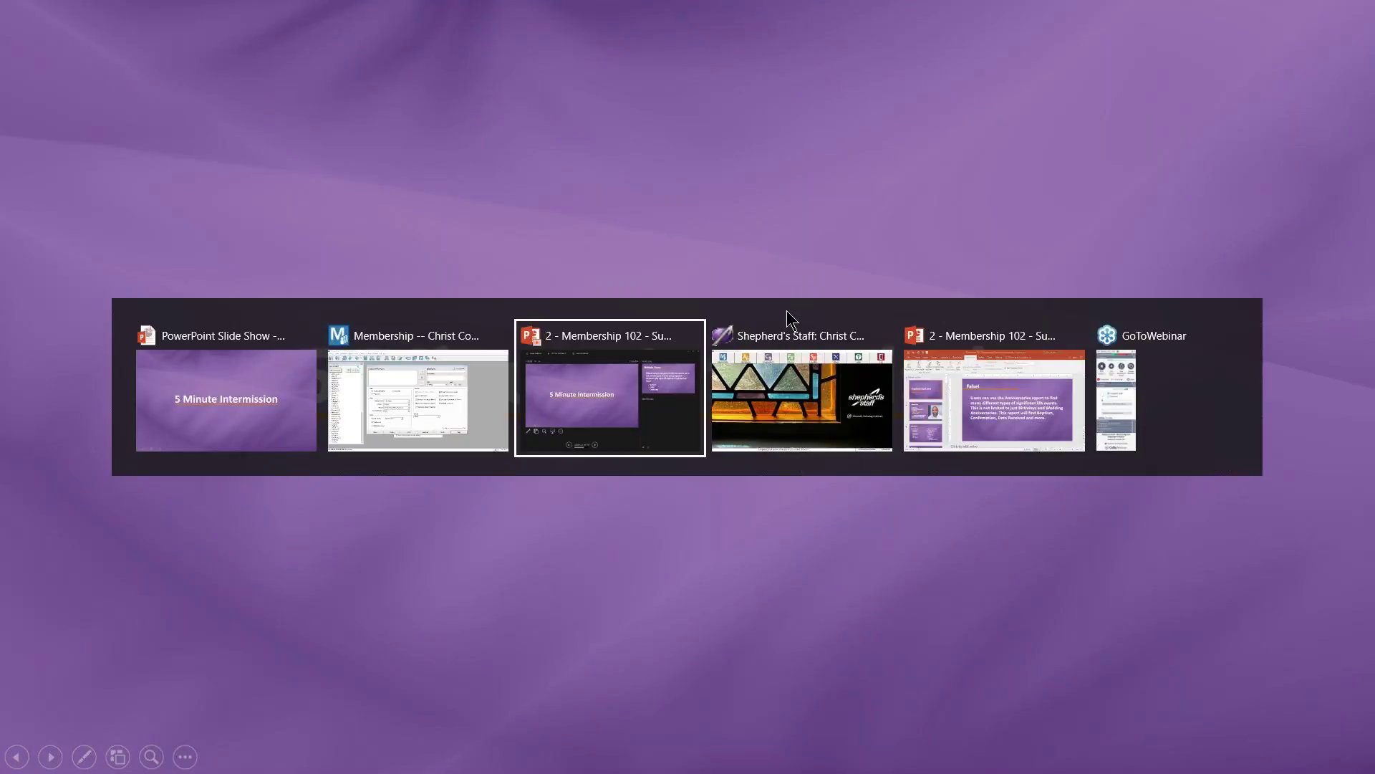
# - Return to Membership and close the Copy Names and Dates and Anniversaries windows
pyautogui.click(475, 380)
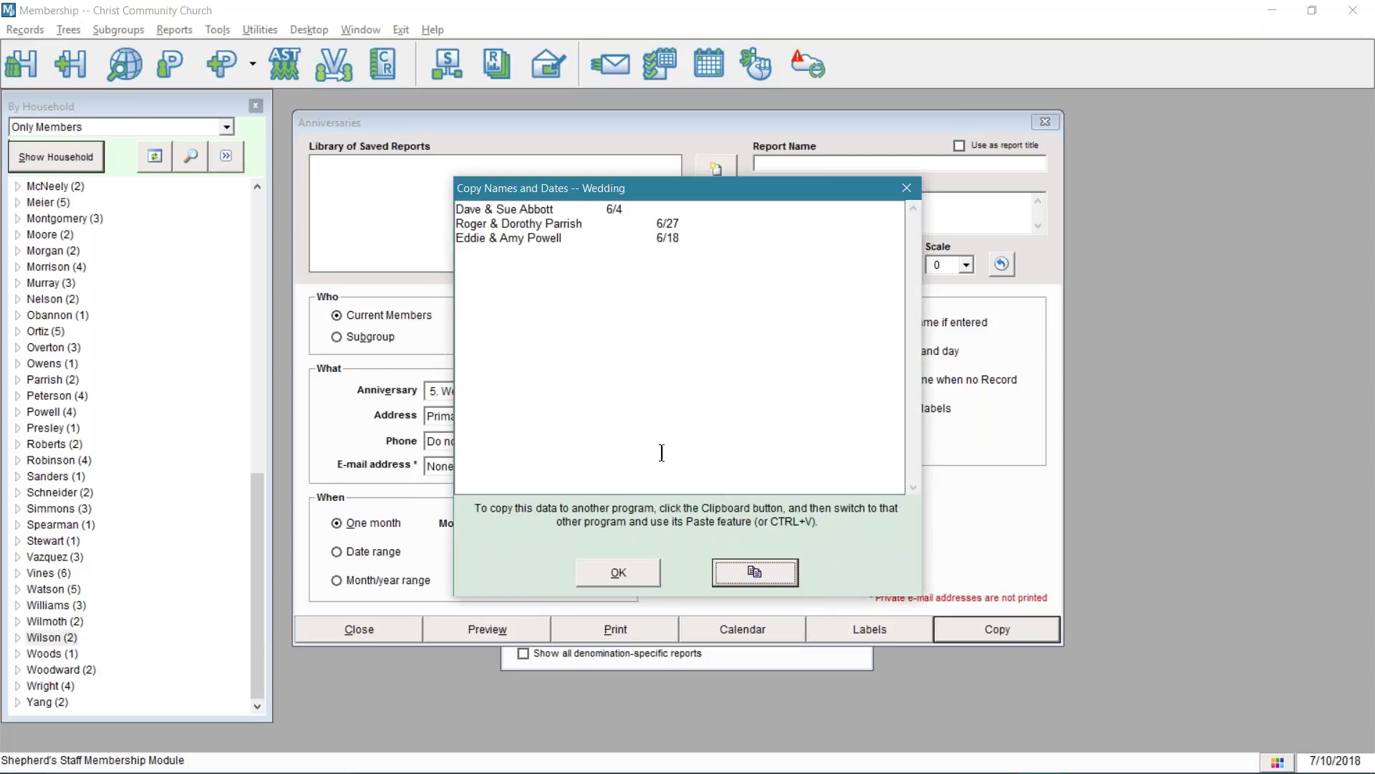
pyautogui.click(635, 575)
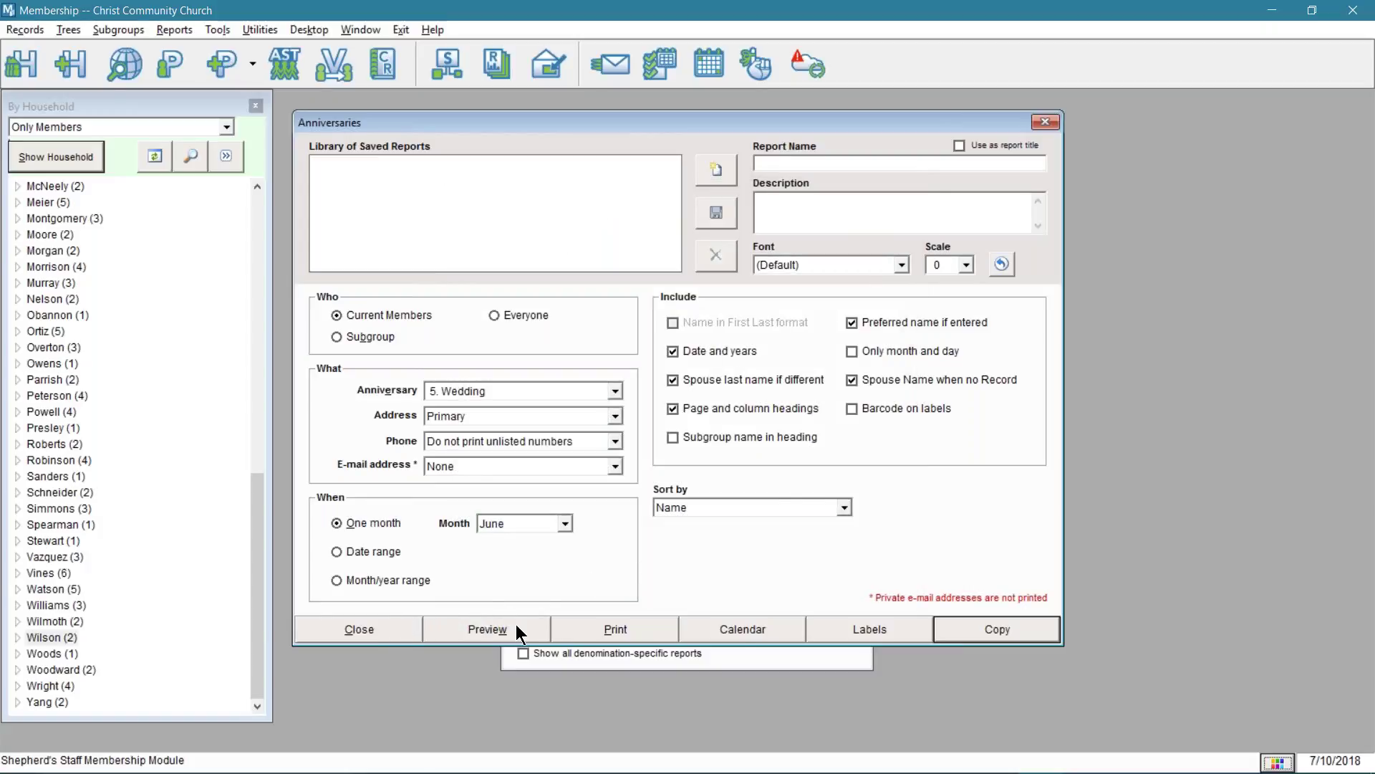
pyautogui.click(397, 634)
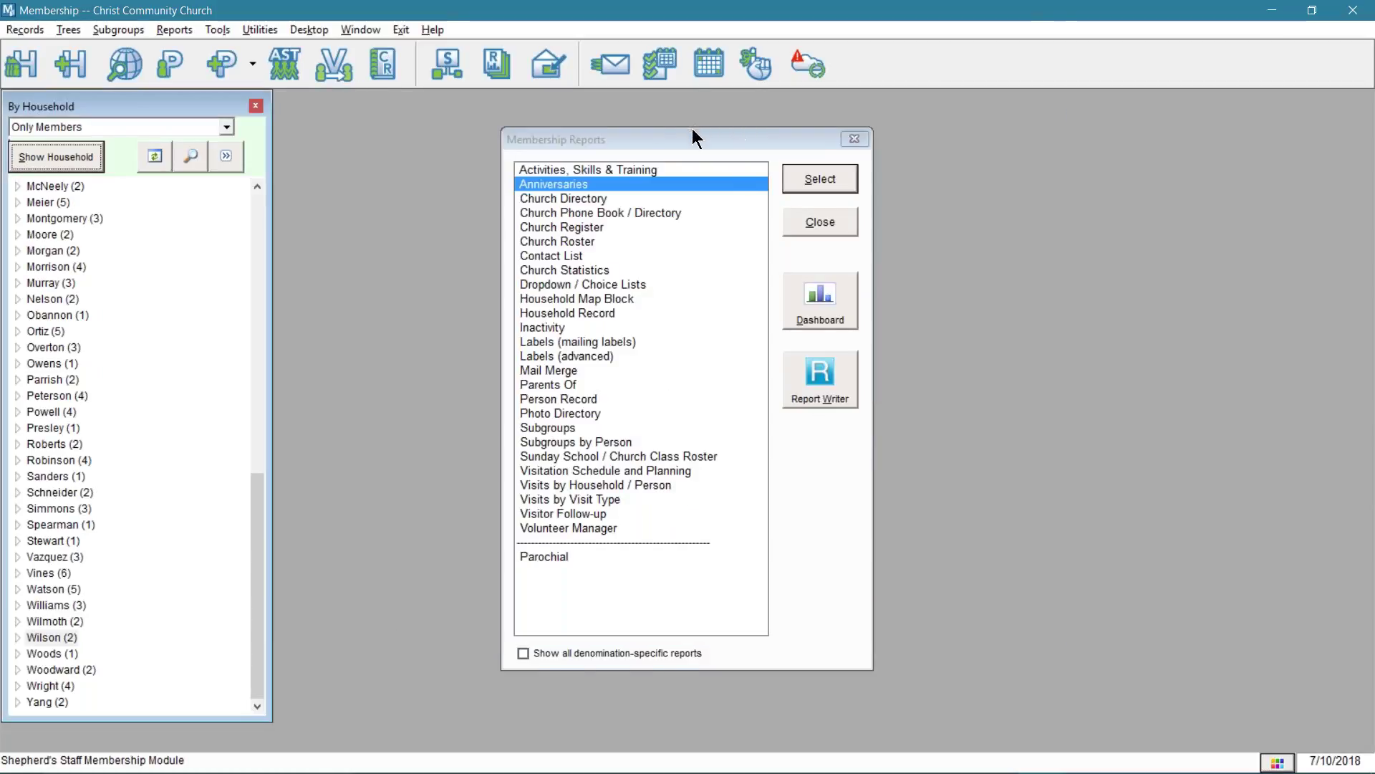
# - Select Labels (mailing labels) in the Membership Reports list
pyautogui.click(599, 358)
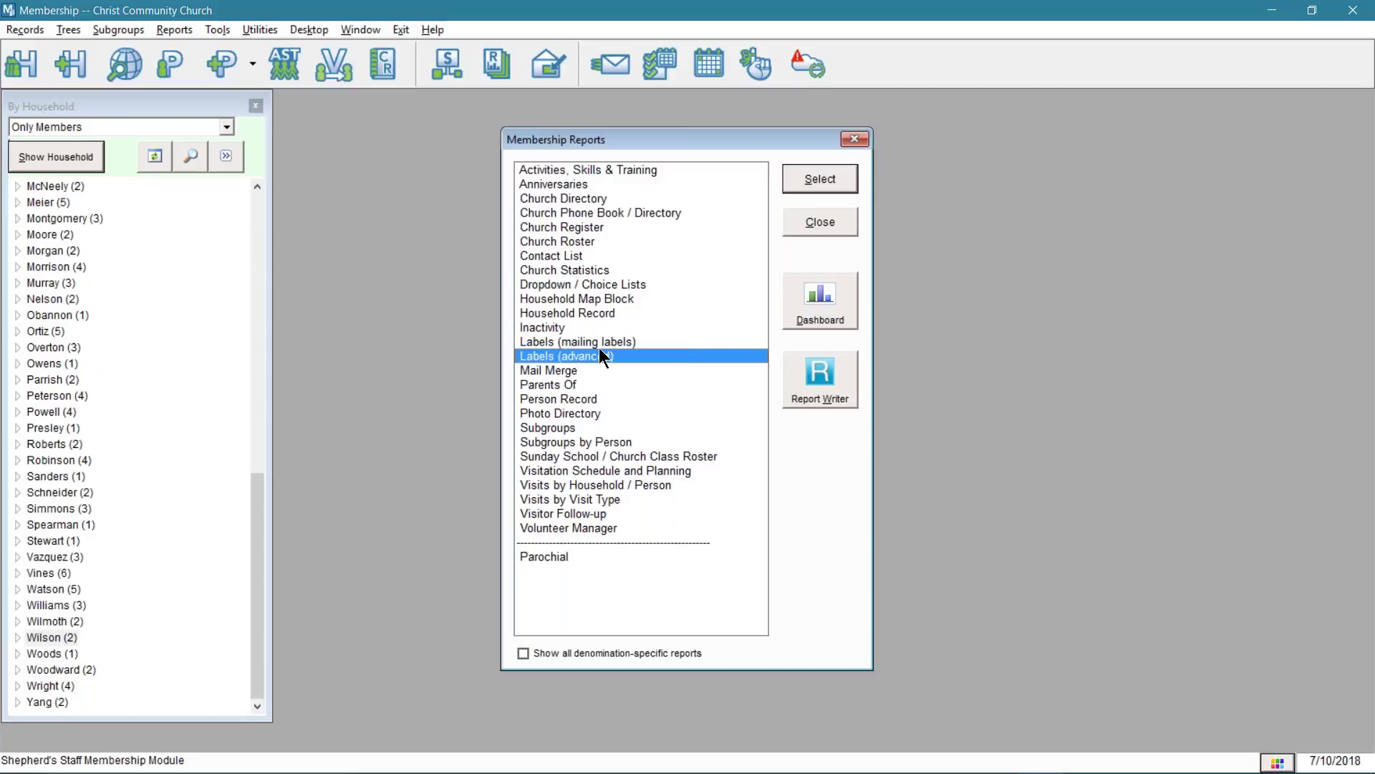
pyautogui.click(598, 341)
pyautogui.click(591, 356)
pyautogui.click(592, 343)
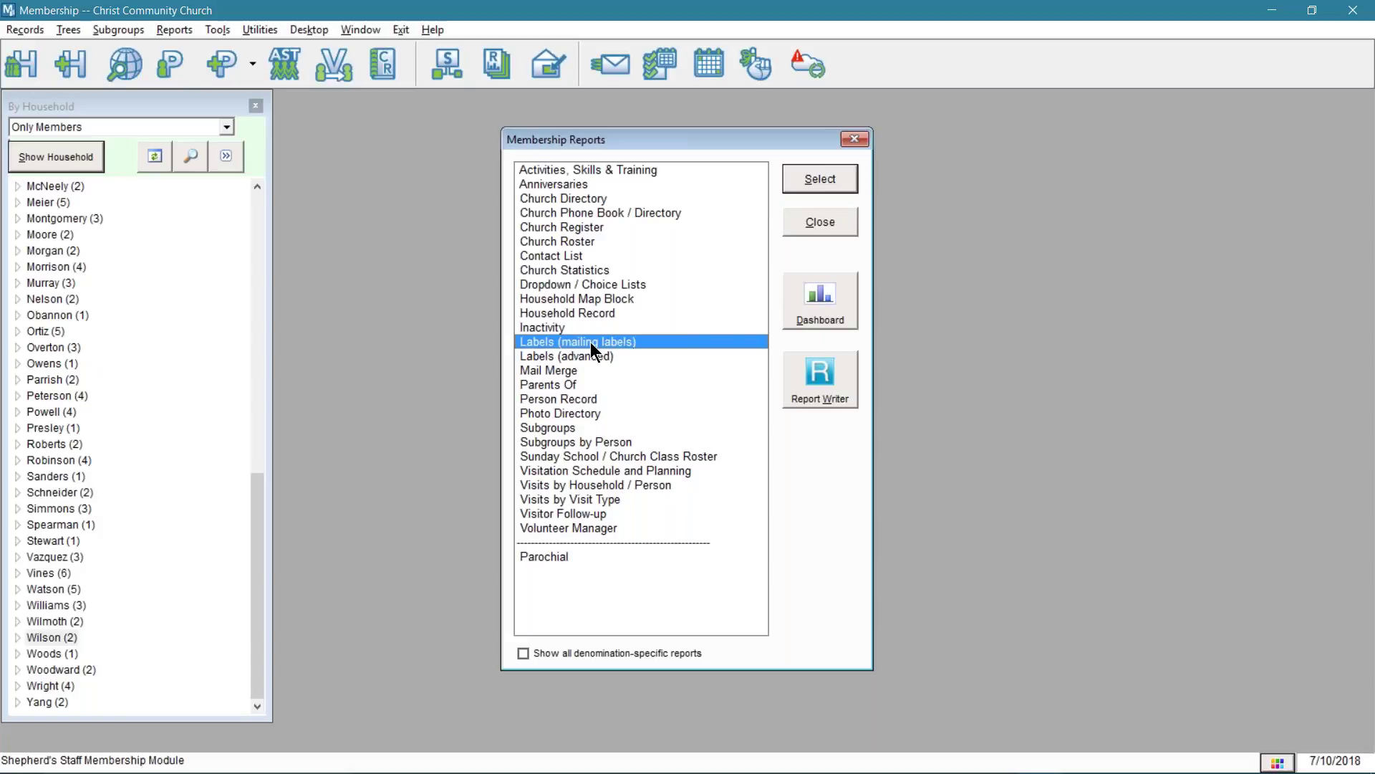
# - Open Mailing Labels, try Household Newsletter and the Active Members subgroup, then cancel back to All people
pyautogui.doubleClick(590, 342)
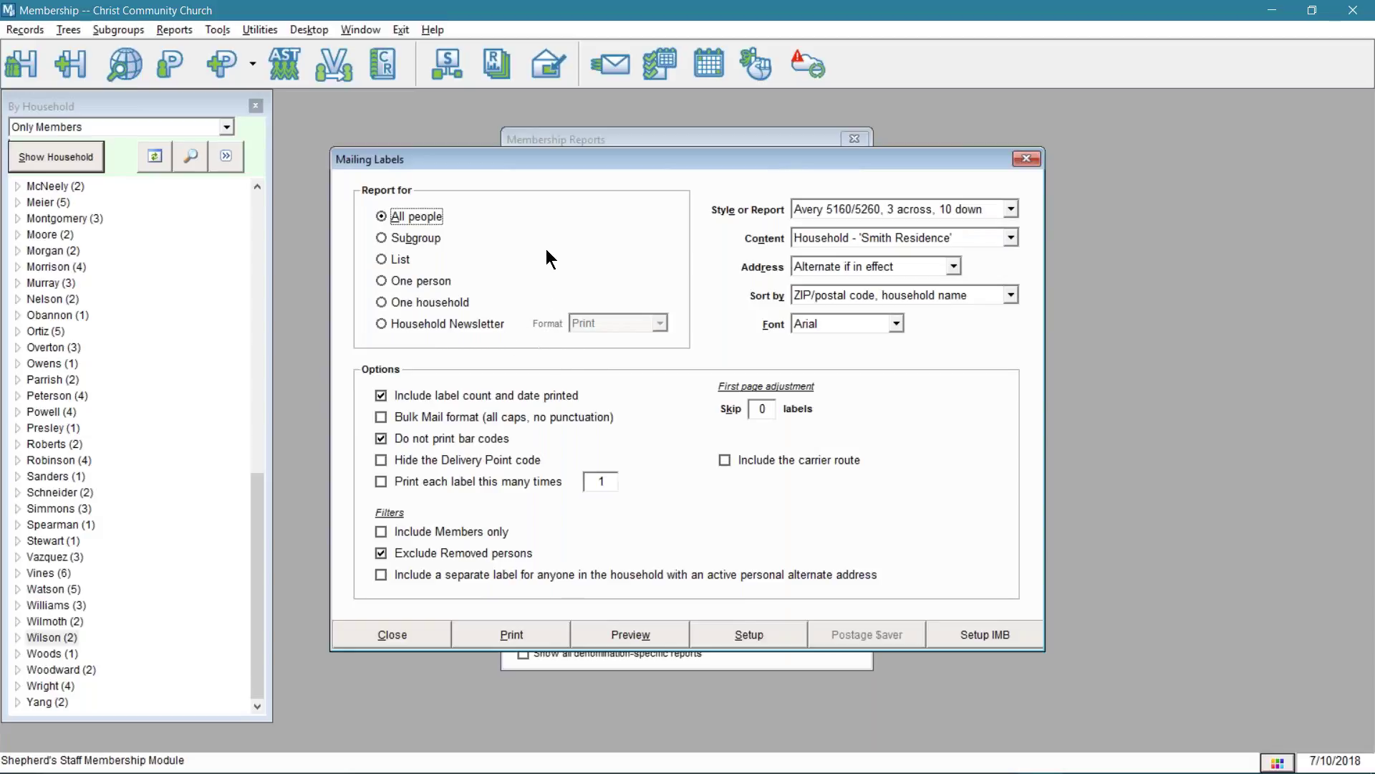
pyautogui.moveTo(674, 161); pyautogui.dragTo(670, 154)
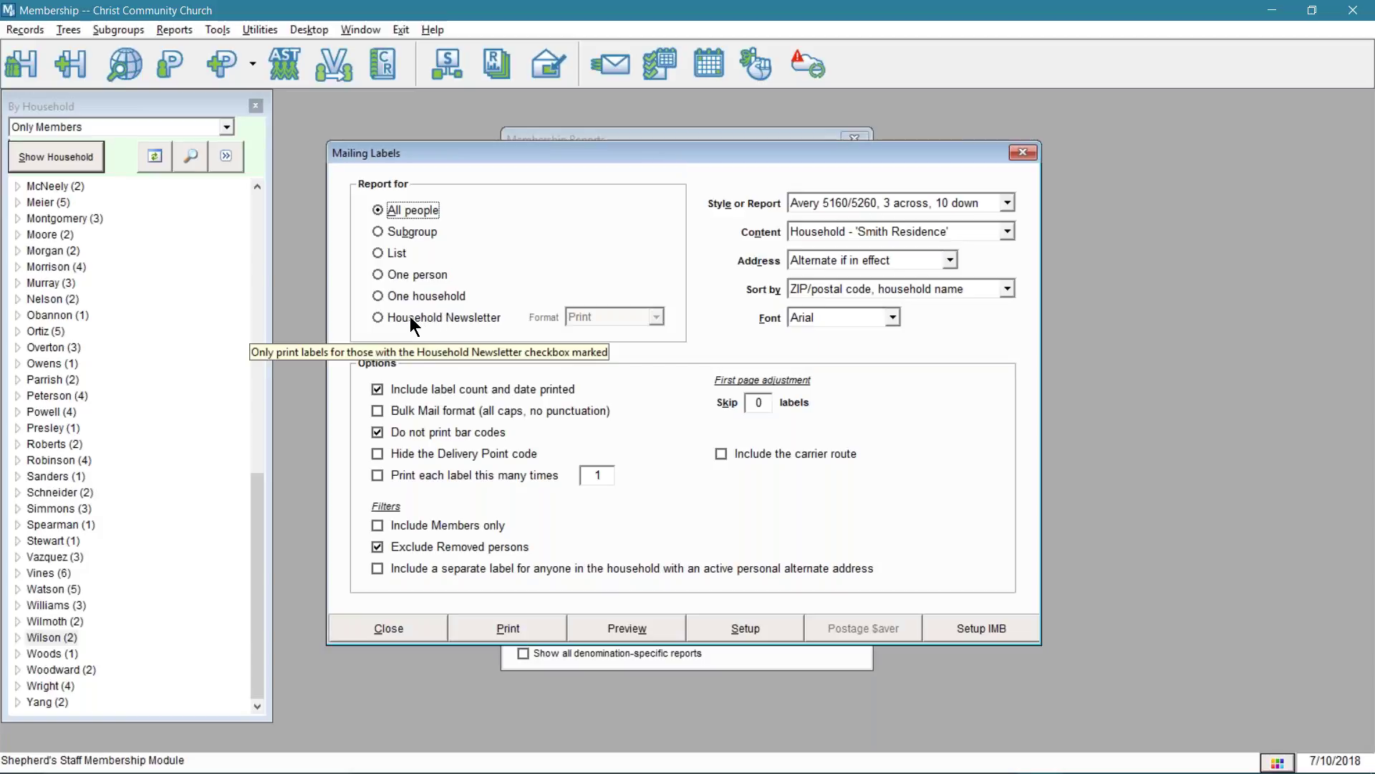
pyautogui.click(488, 321)
pyautogui.click(616, 315)
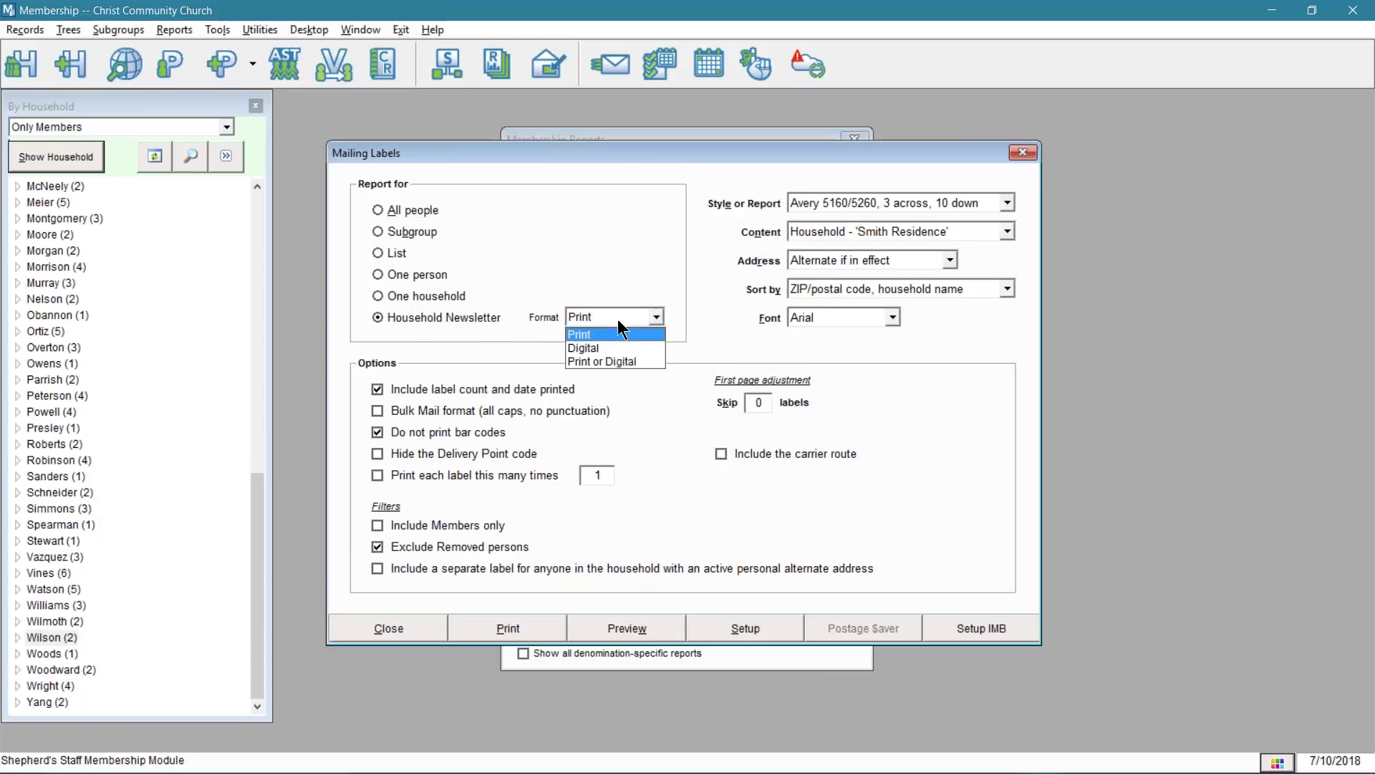
pyautogui.click(594, 334)
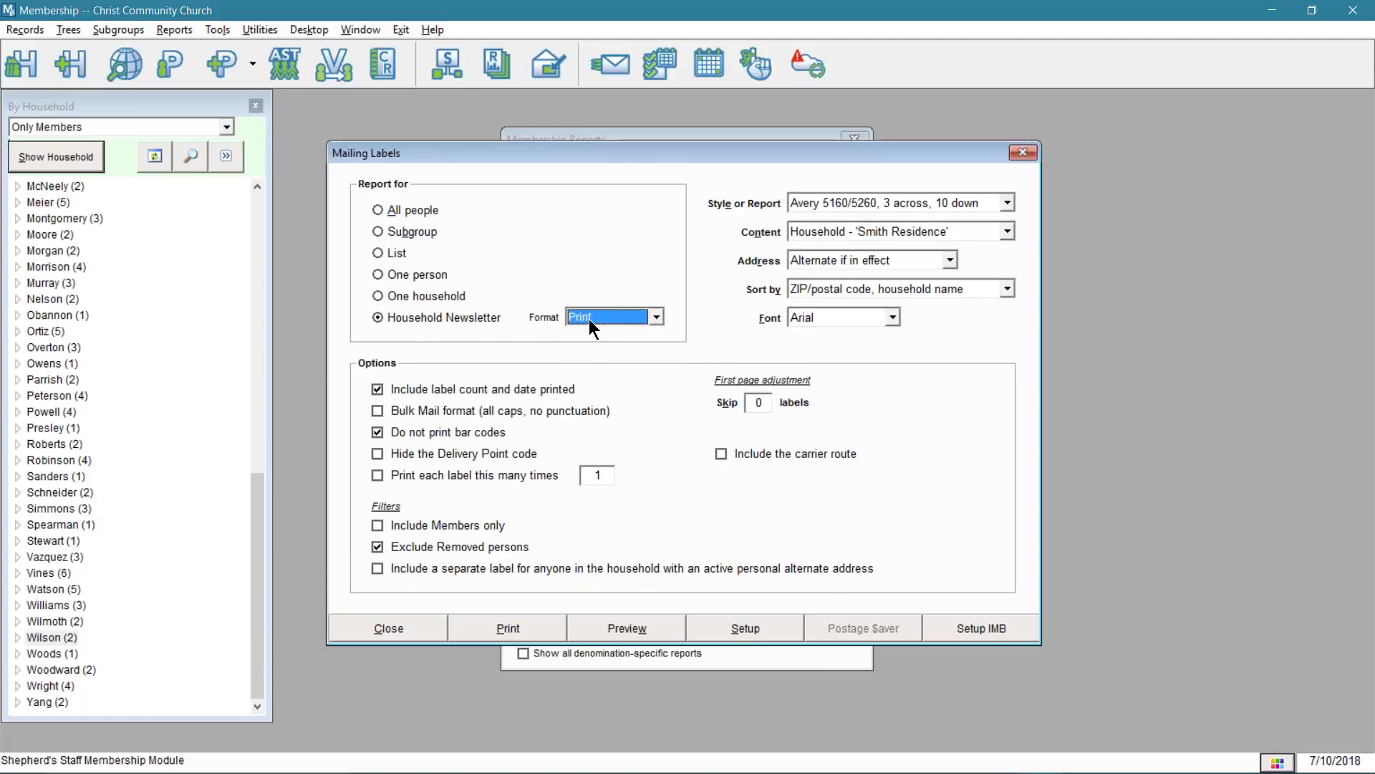
pyautogui.click(409, 230)
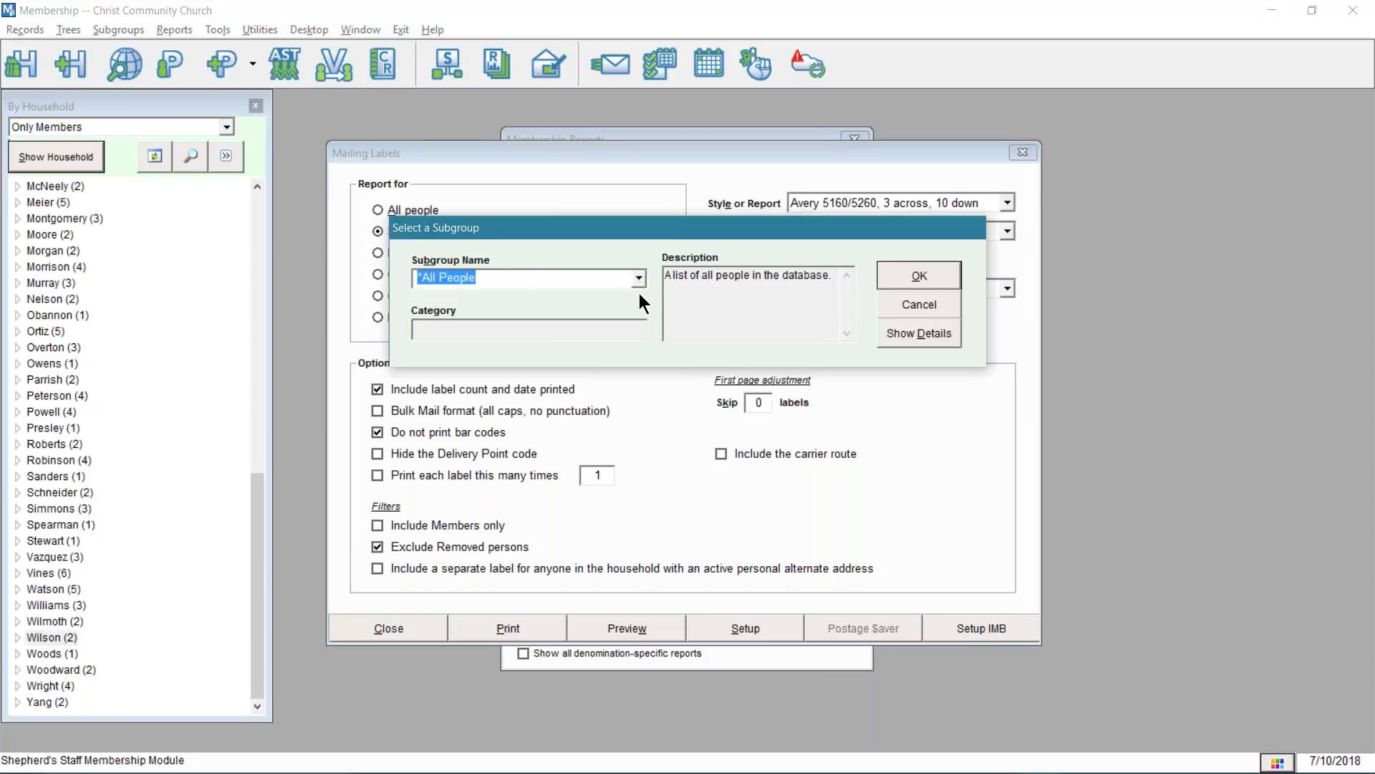
pyautogui.click(639, 279)
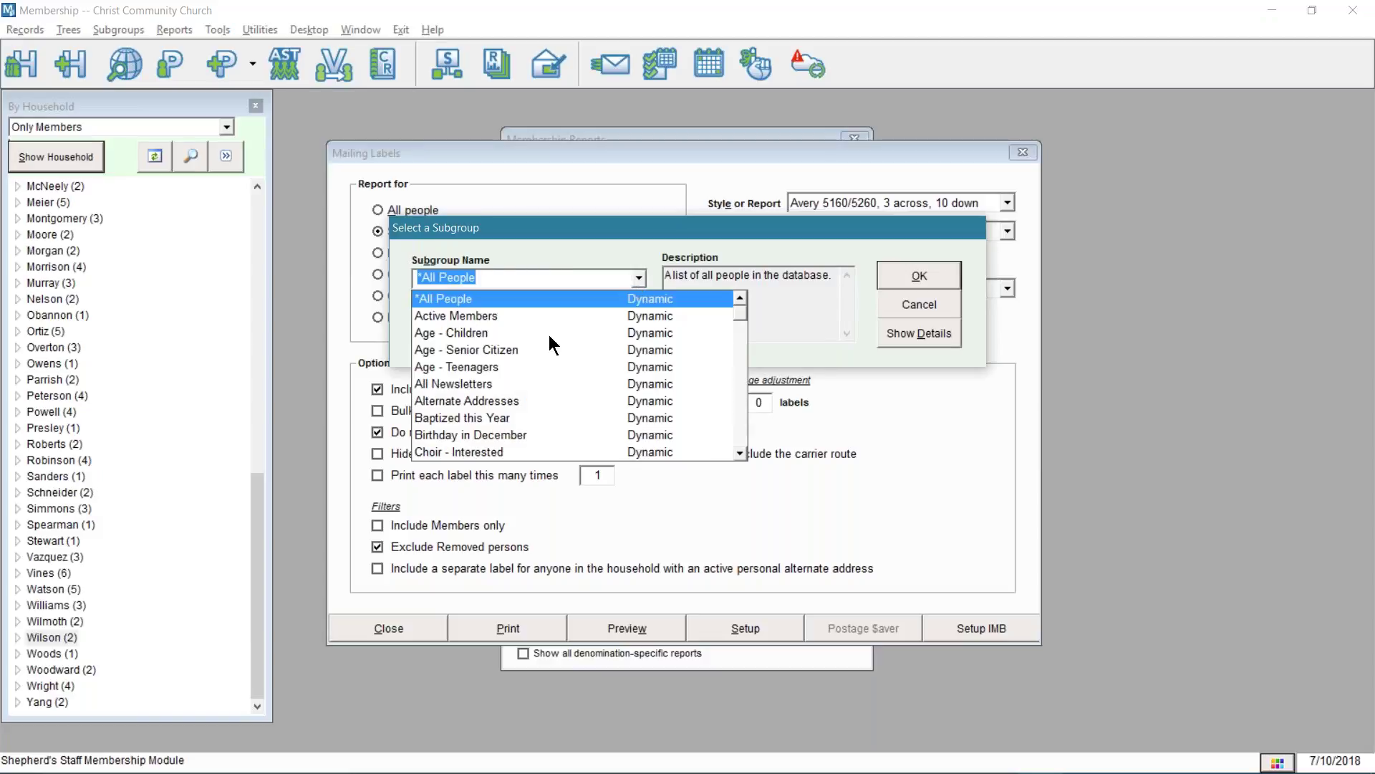
pyautogui.click(459, 316)
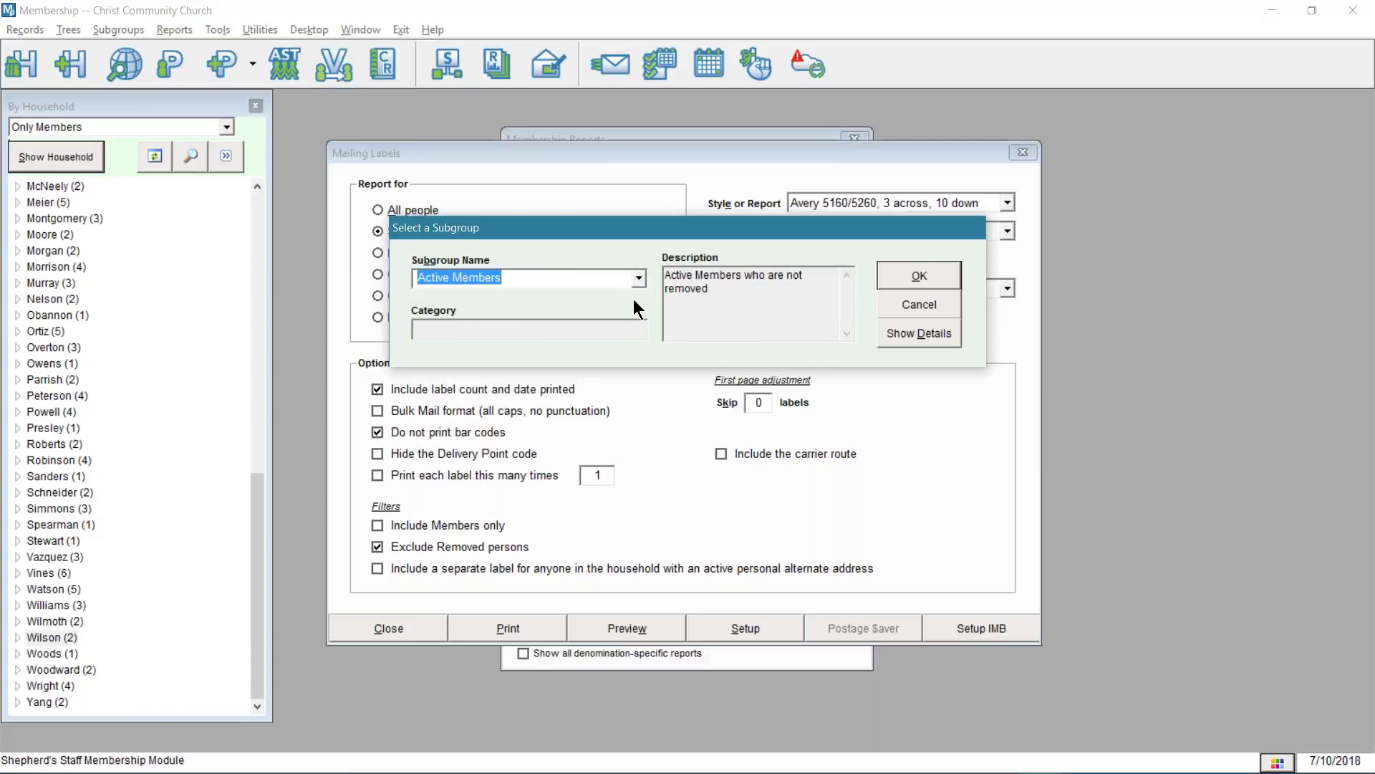
pyautogui.click(887, 305)
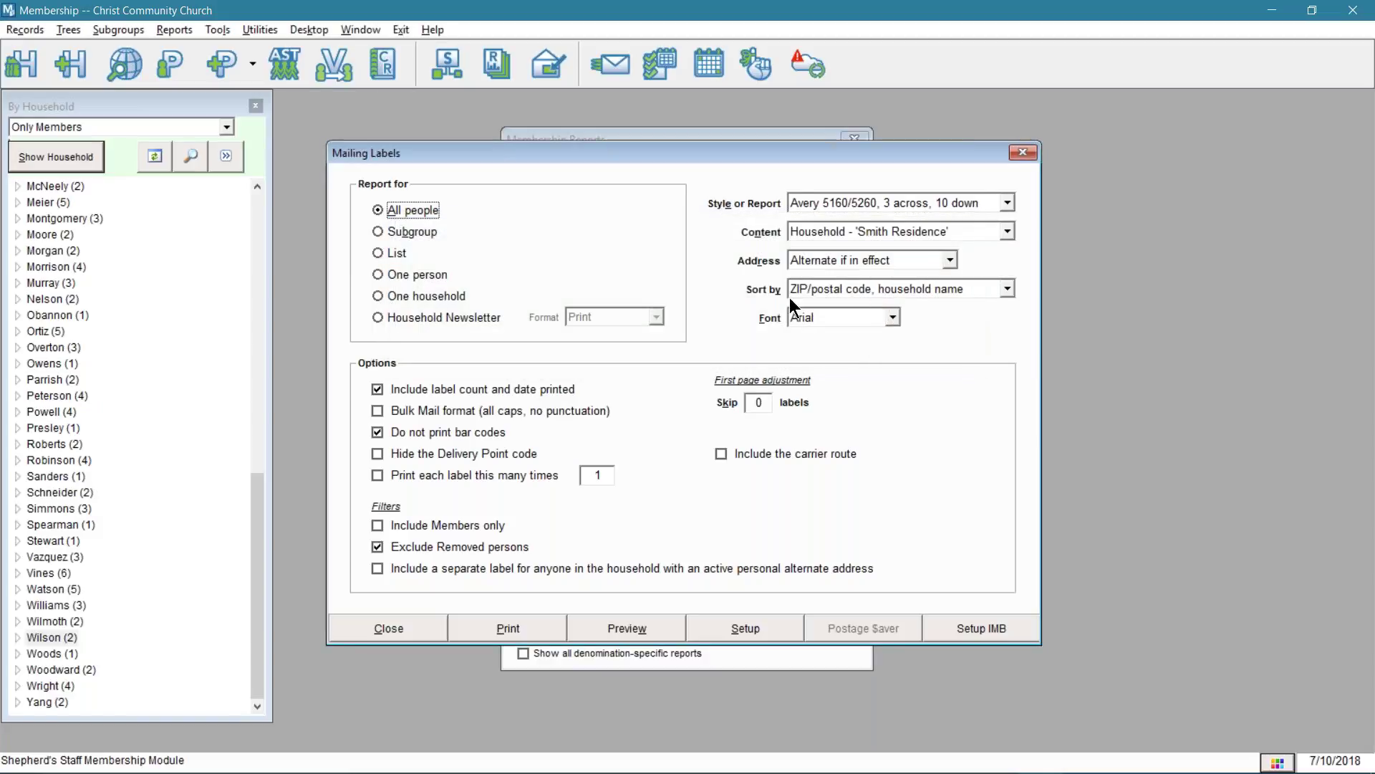
# - Limit the mailing labels to the Activities > Ushers list, then switch back to All people
pyautogui.click(395, 255)
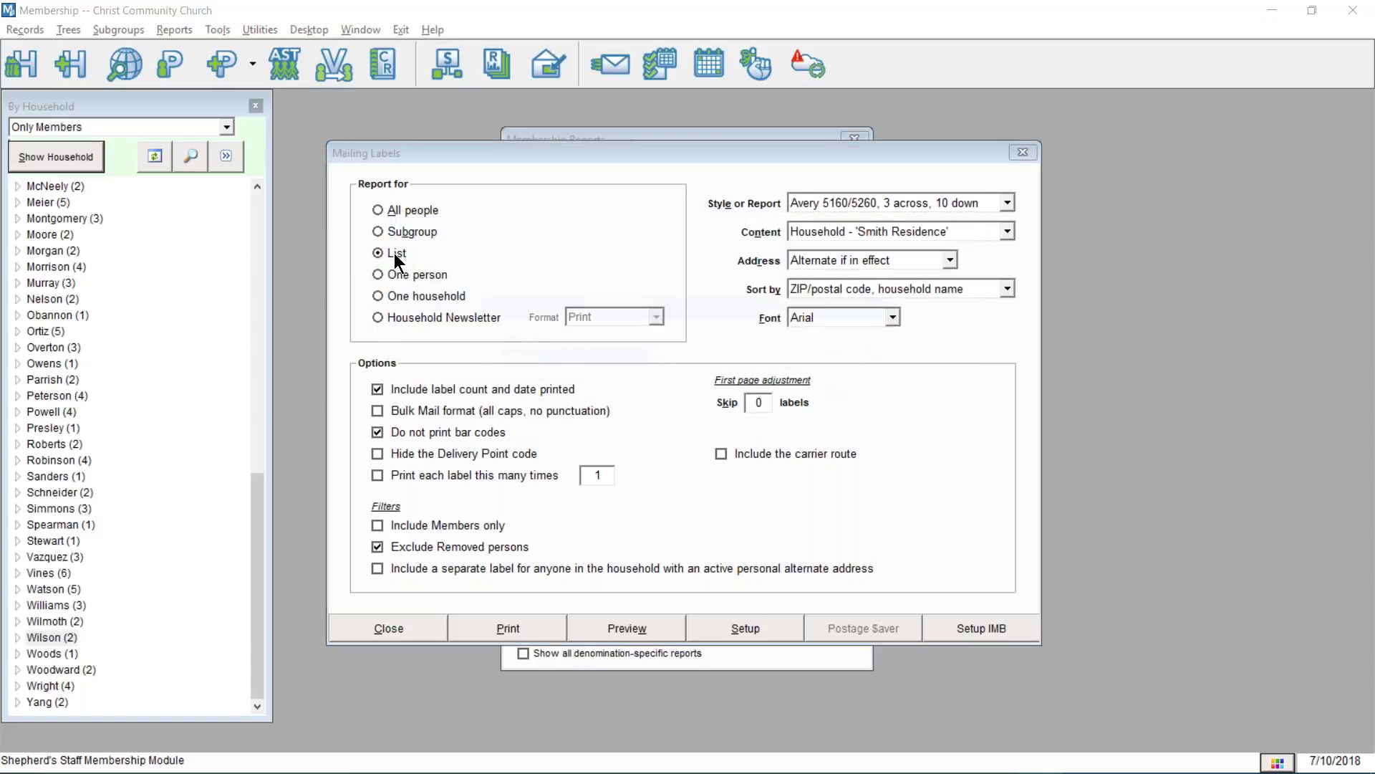
pyautogui.click(658, 355)
pyautogui.click(656, 357)
pyautogui.click(764, 401)
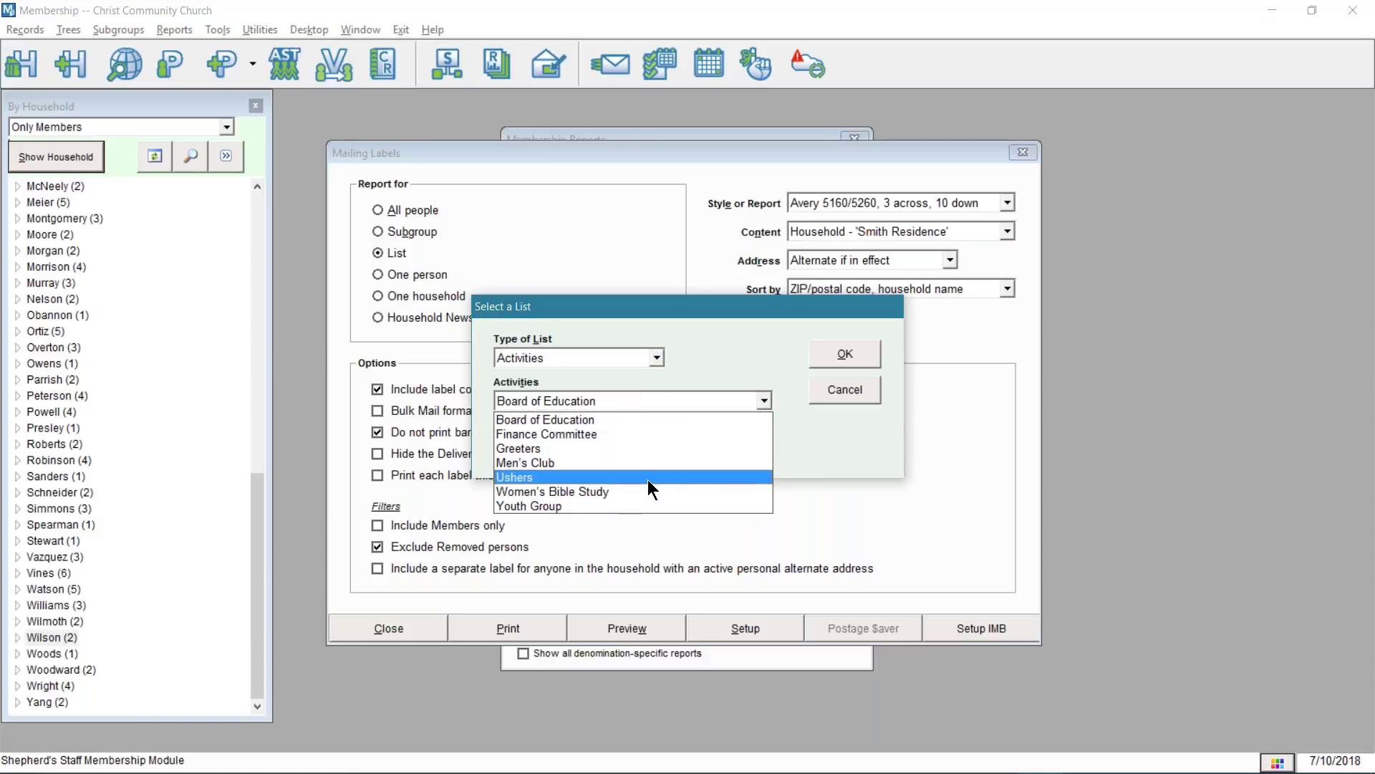
pyautogui.click(648, 477)
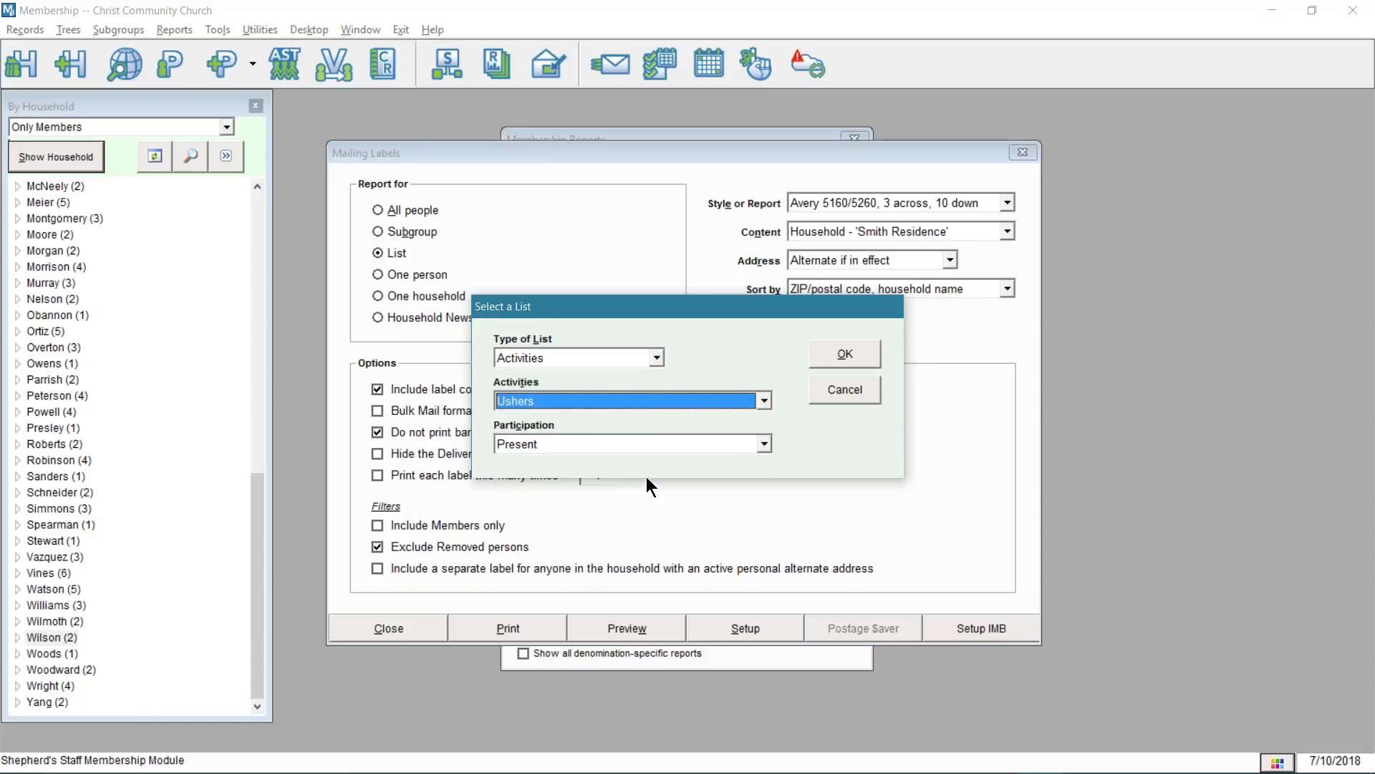
pyautogui.click(825, 358)
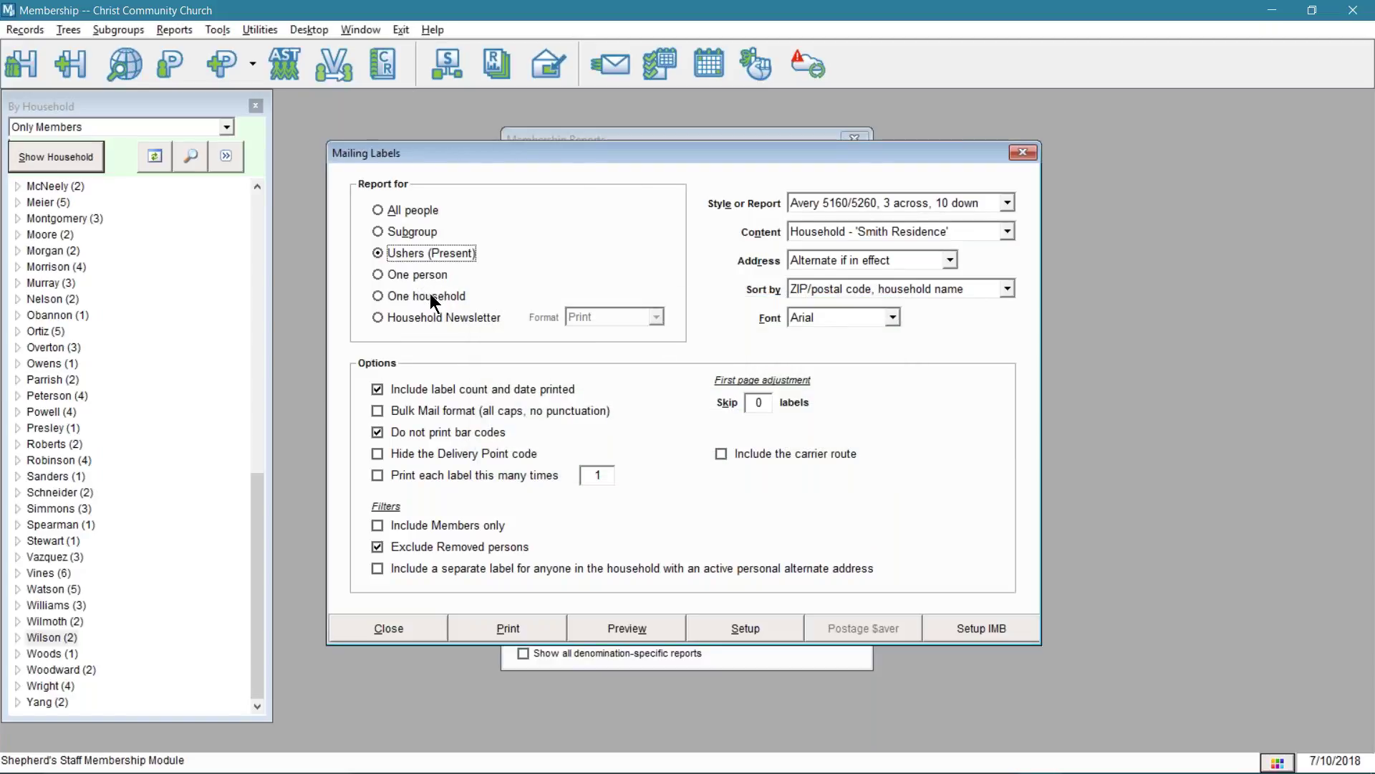
pyautogui.click(411, 209)
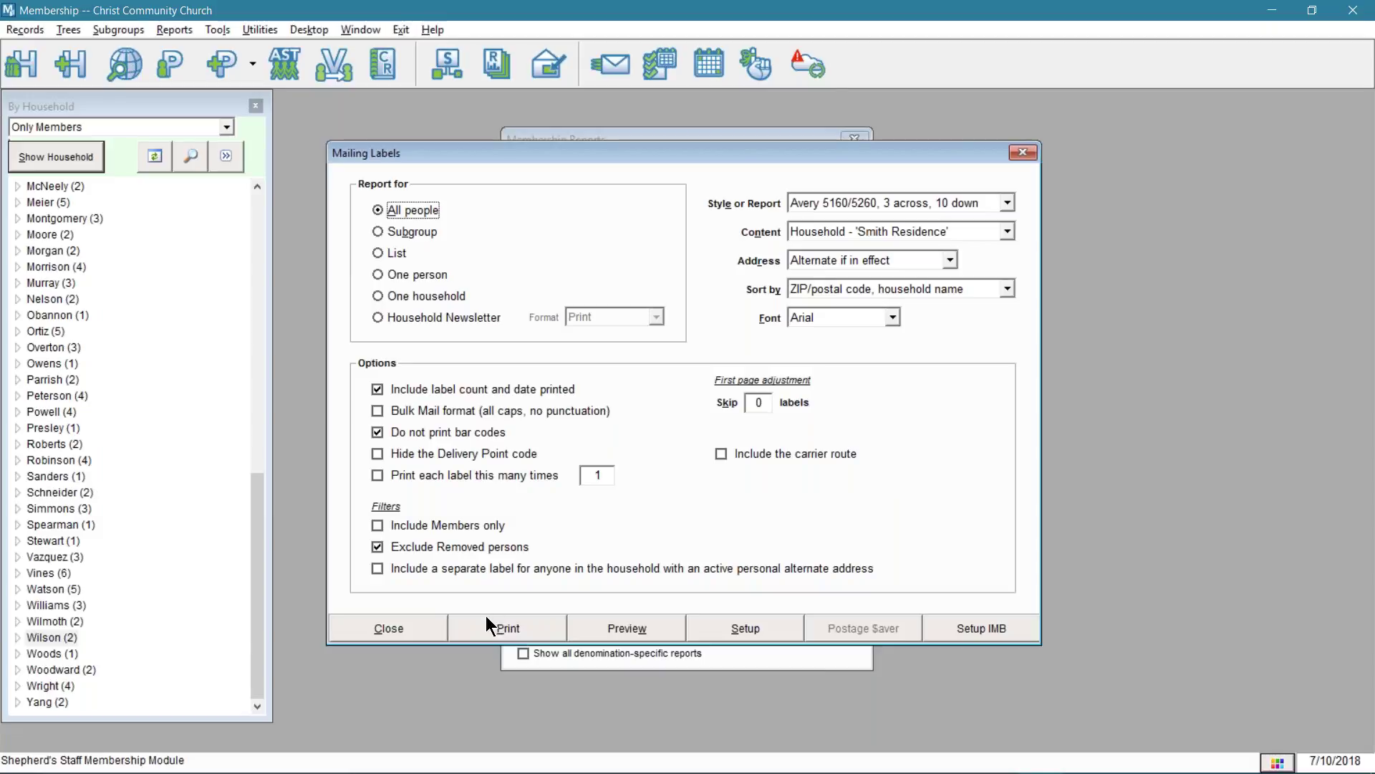
# - Check 'Include Members only' and separate labels for anyone with an active personal alternate address
pyautogui.click(446, 526)
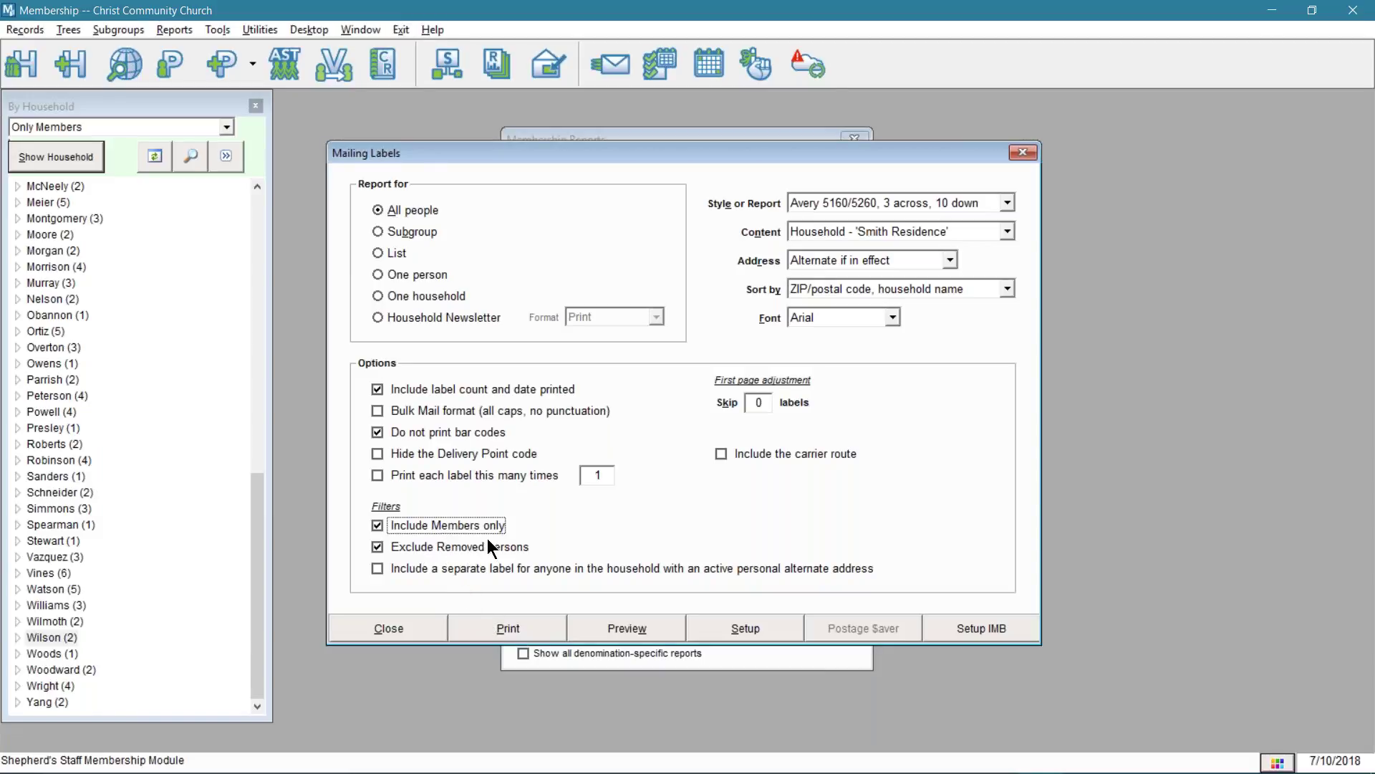
pyautogui.click(396, 570)
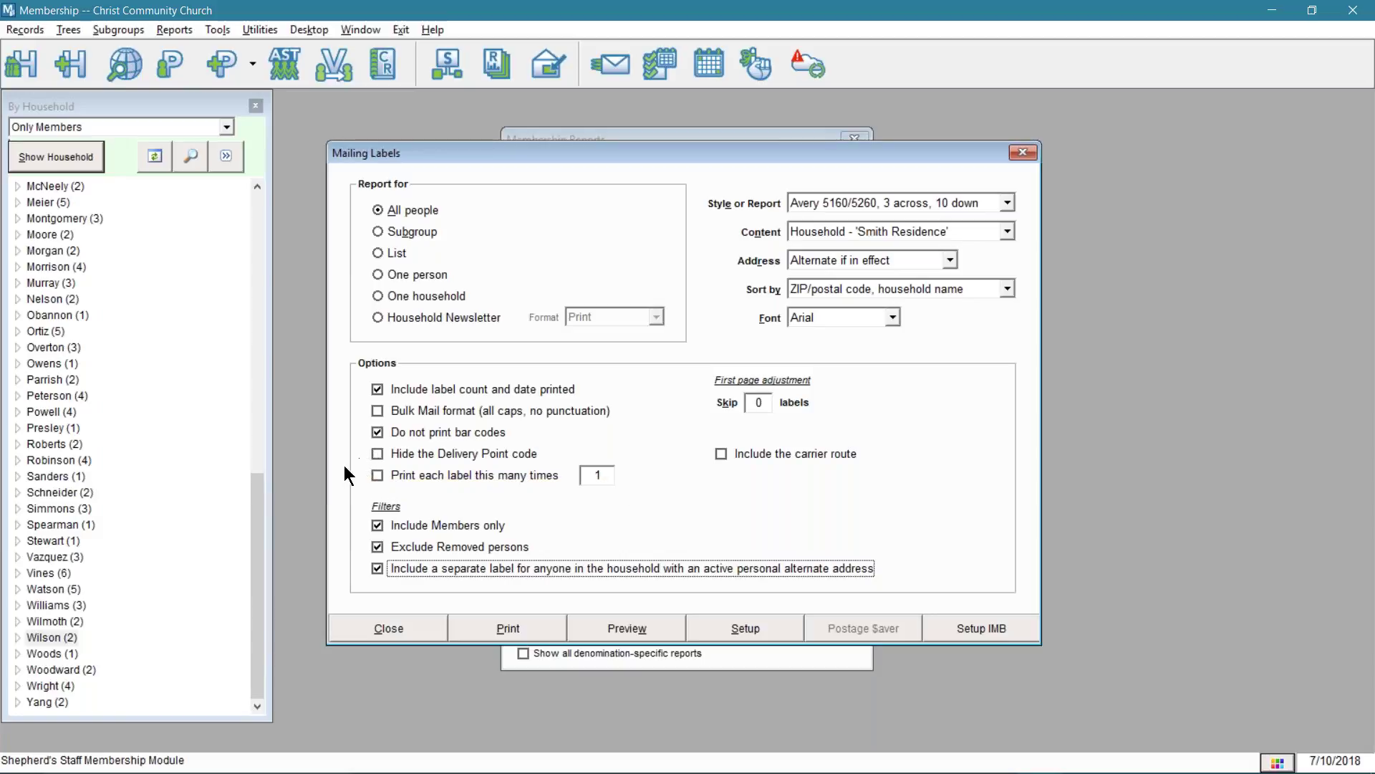
# - Toggle repeat-label printing and carrier route on then off, and show the Style or Report choices
pyautogui.click(379, 474)
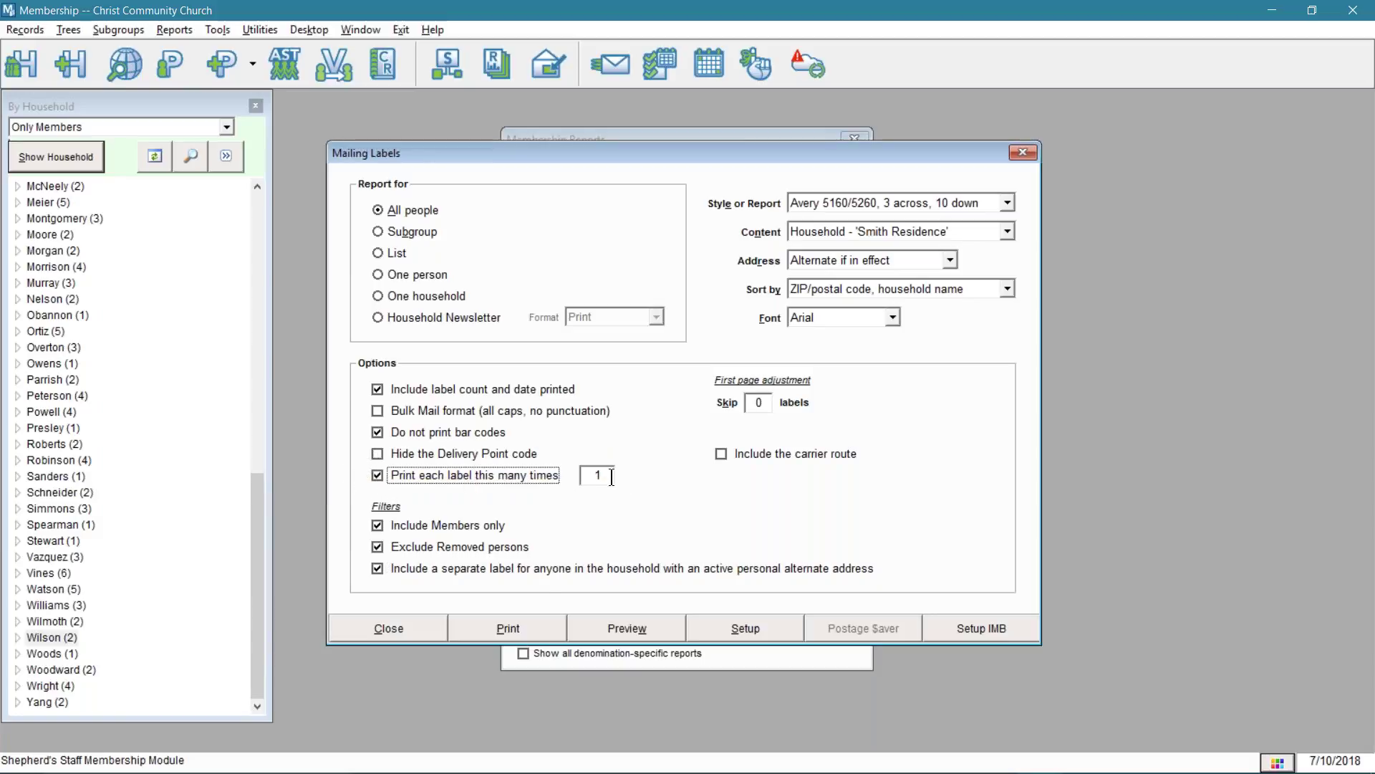
pyautogui.click(404, 475)
pyautogui.click(776, 453)
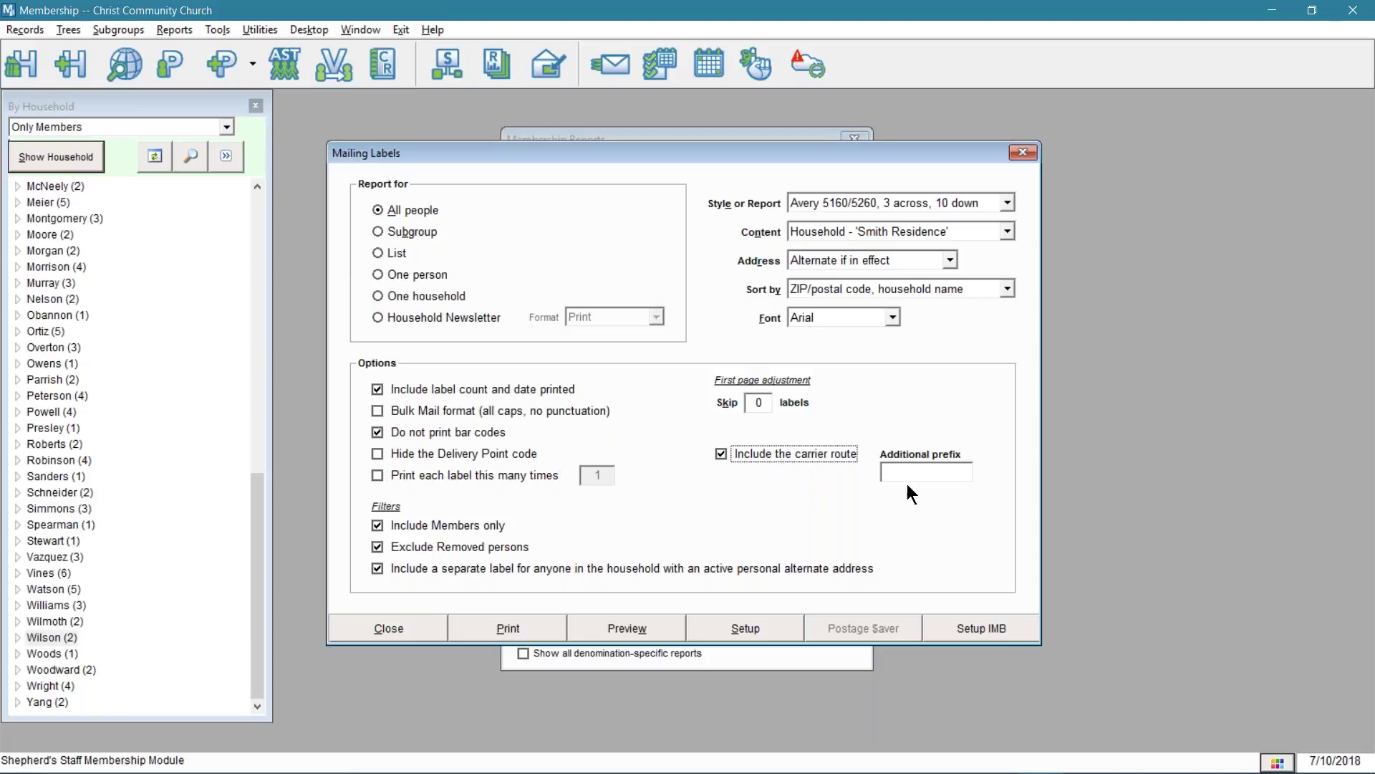
pyautogui.click(734, 453)
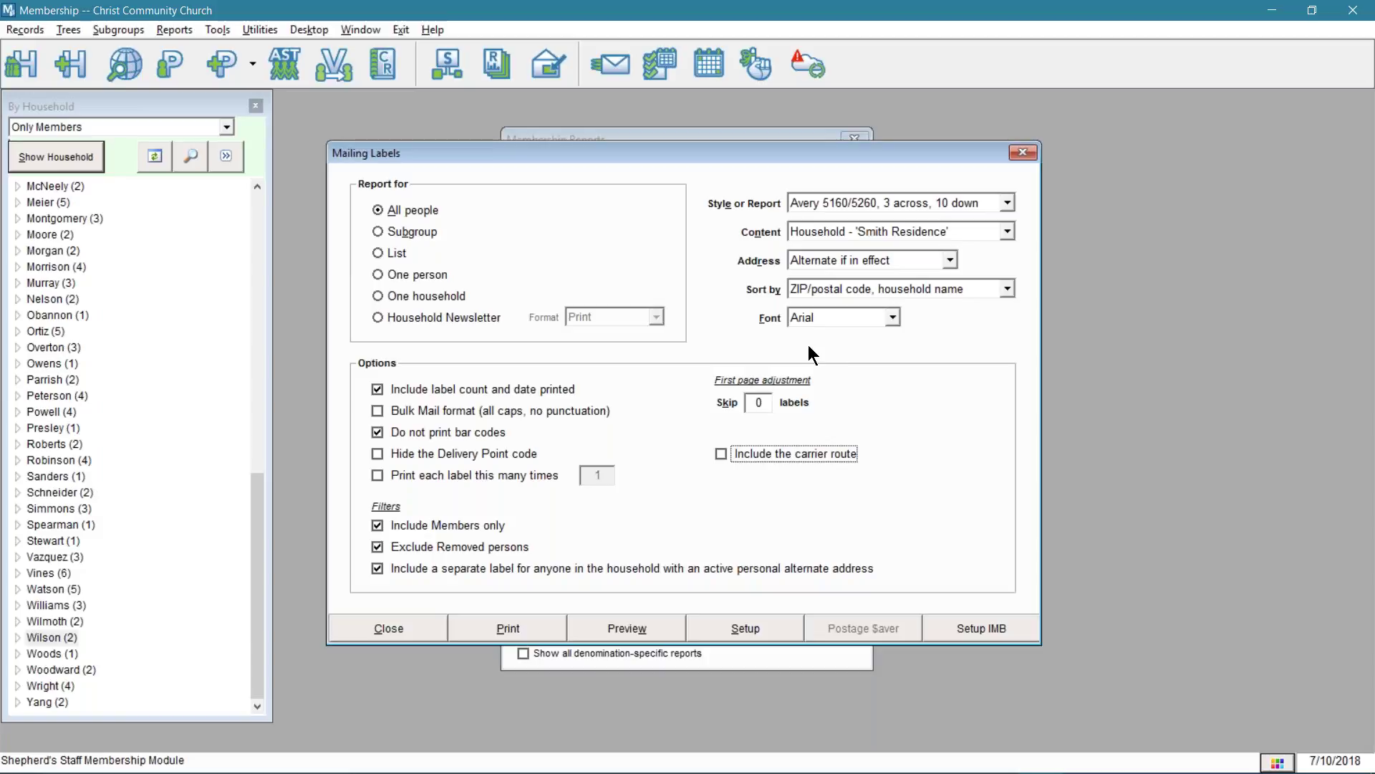
pyautogui.click(867, 203)
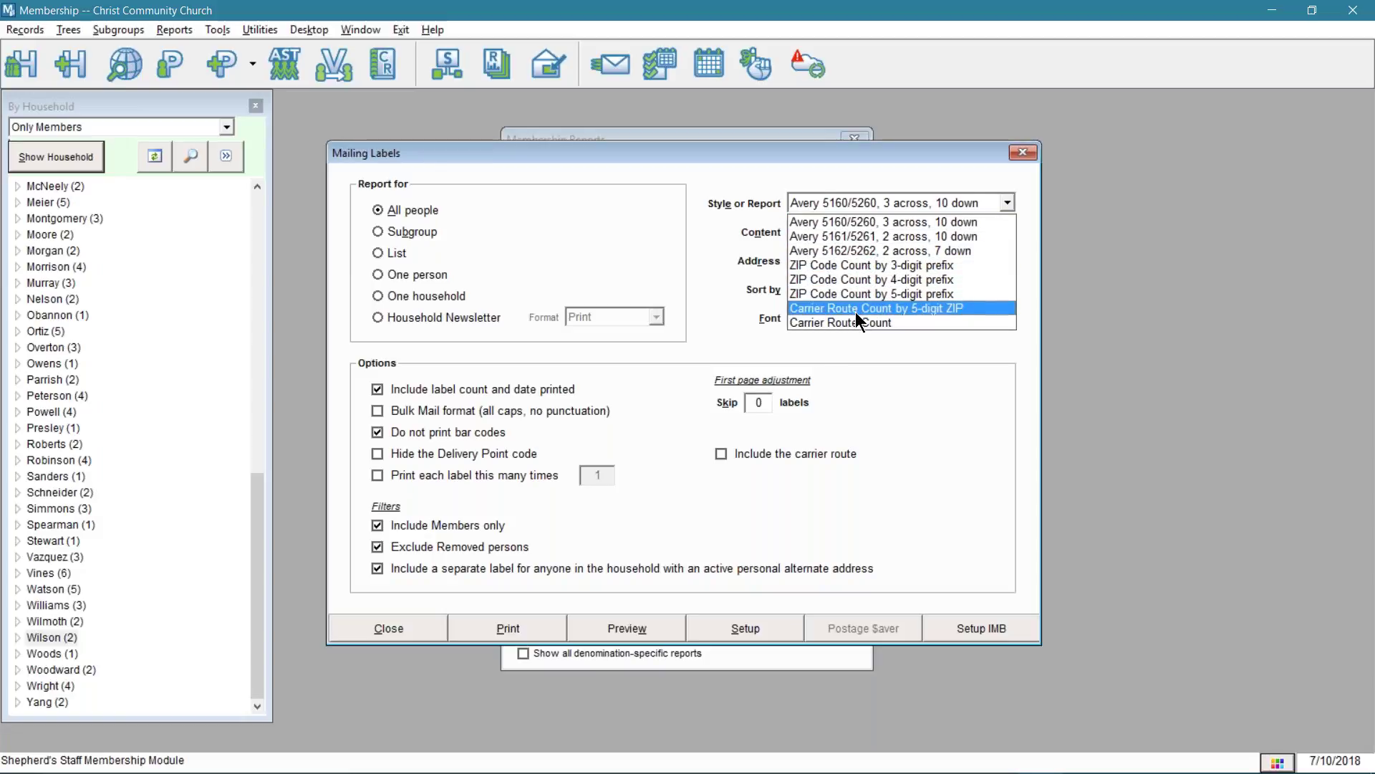
# - Keep the Avery 5160/5260 style and set label content to Household - Label Name 1
pyautogui.click(868, 224)
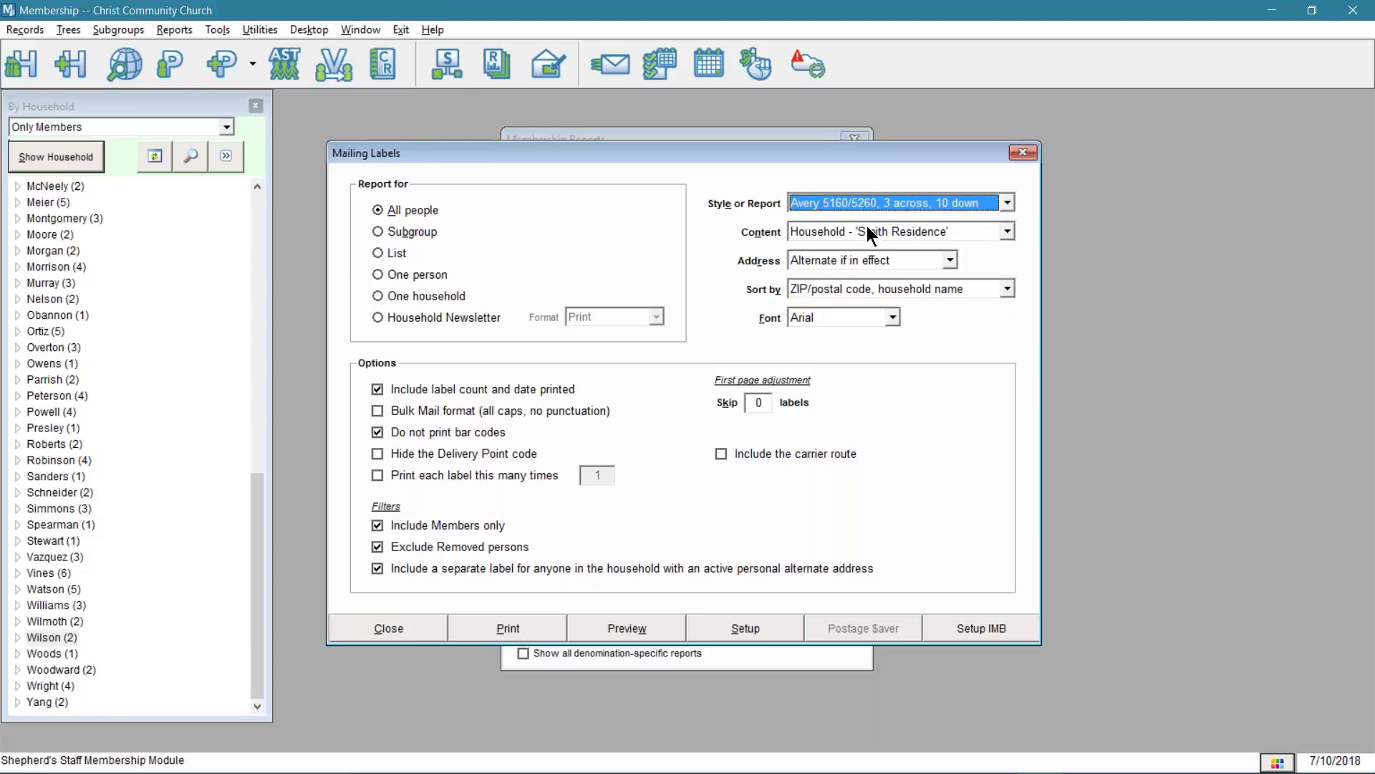
pyautogui.click(867, 228)
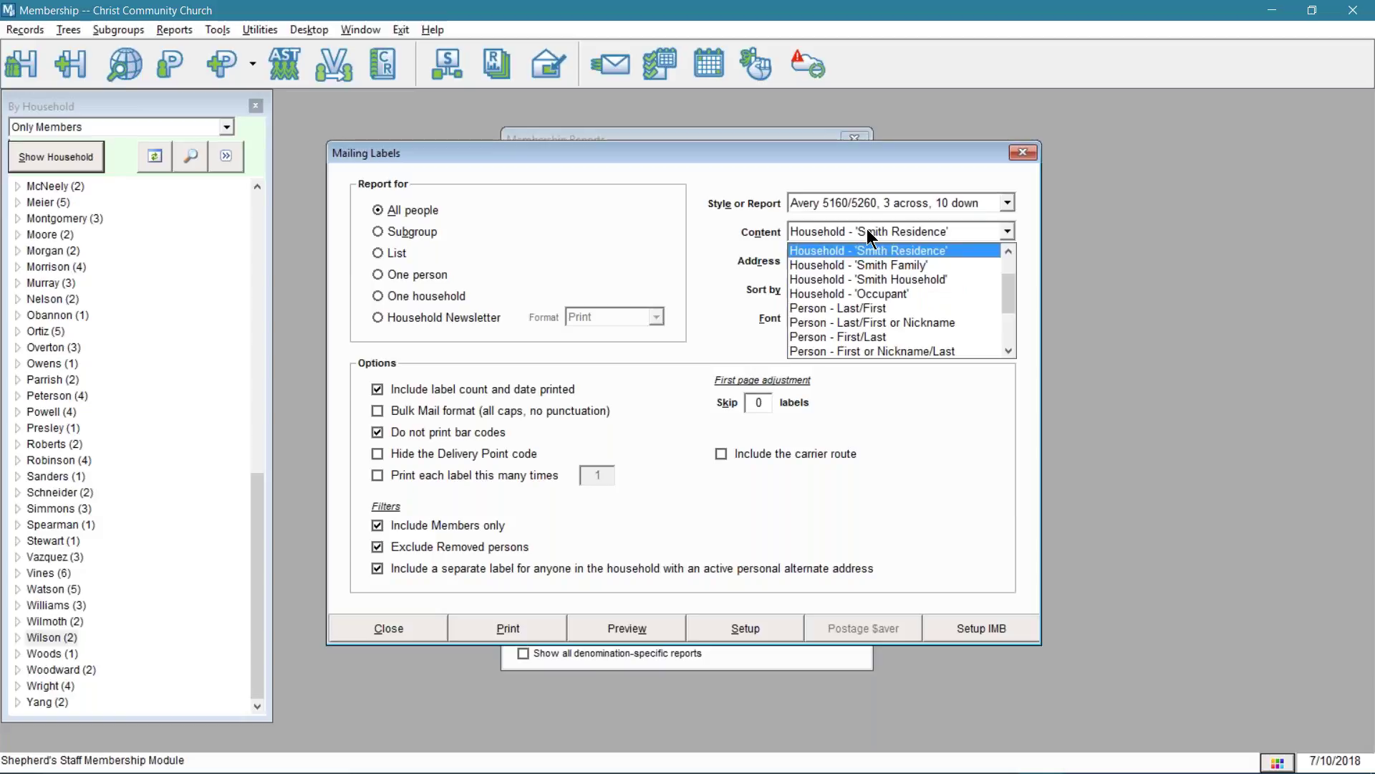
pyautogui.scroll(-1, 803, 328)
pyautogui.scroll(-1, 805, 327)
pyautogui.scroll(-1, 816, 328)
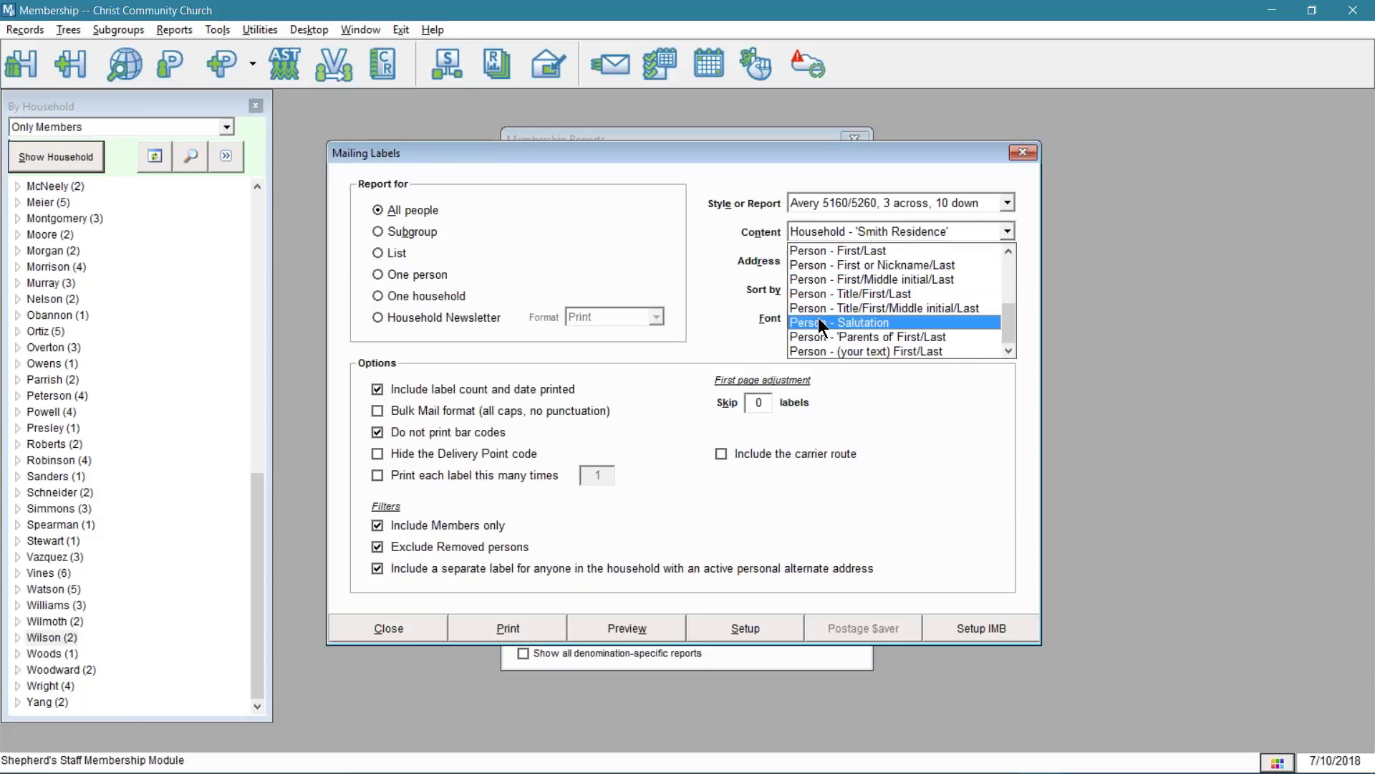
pyautogui.scroll(3, 824, 323)
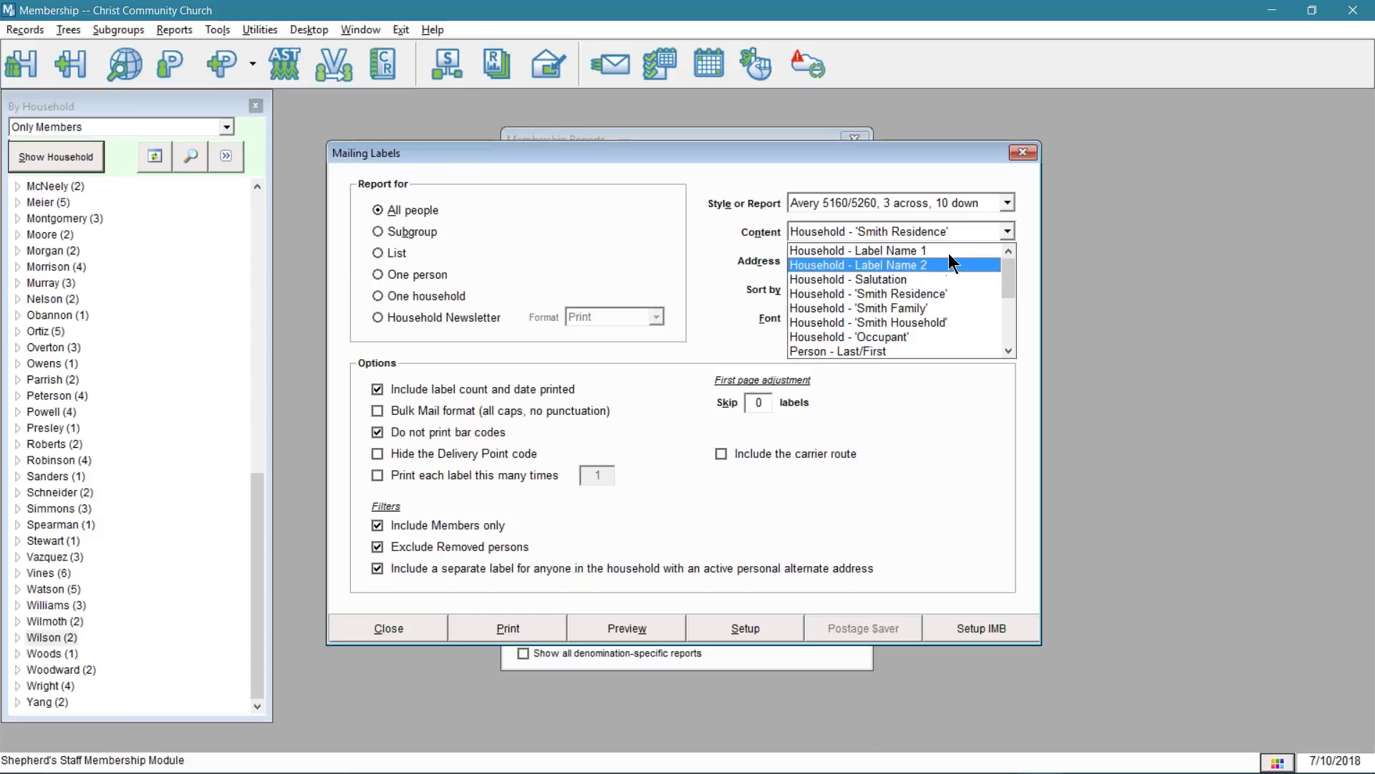
pyautogui.click(949, 251)
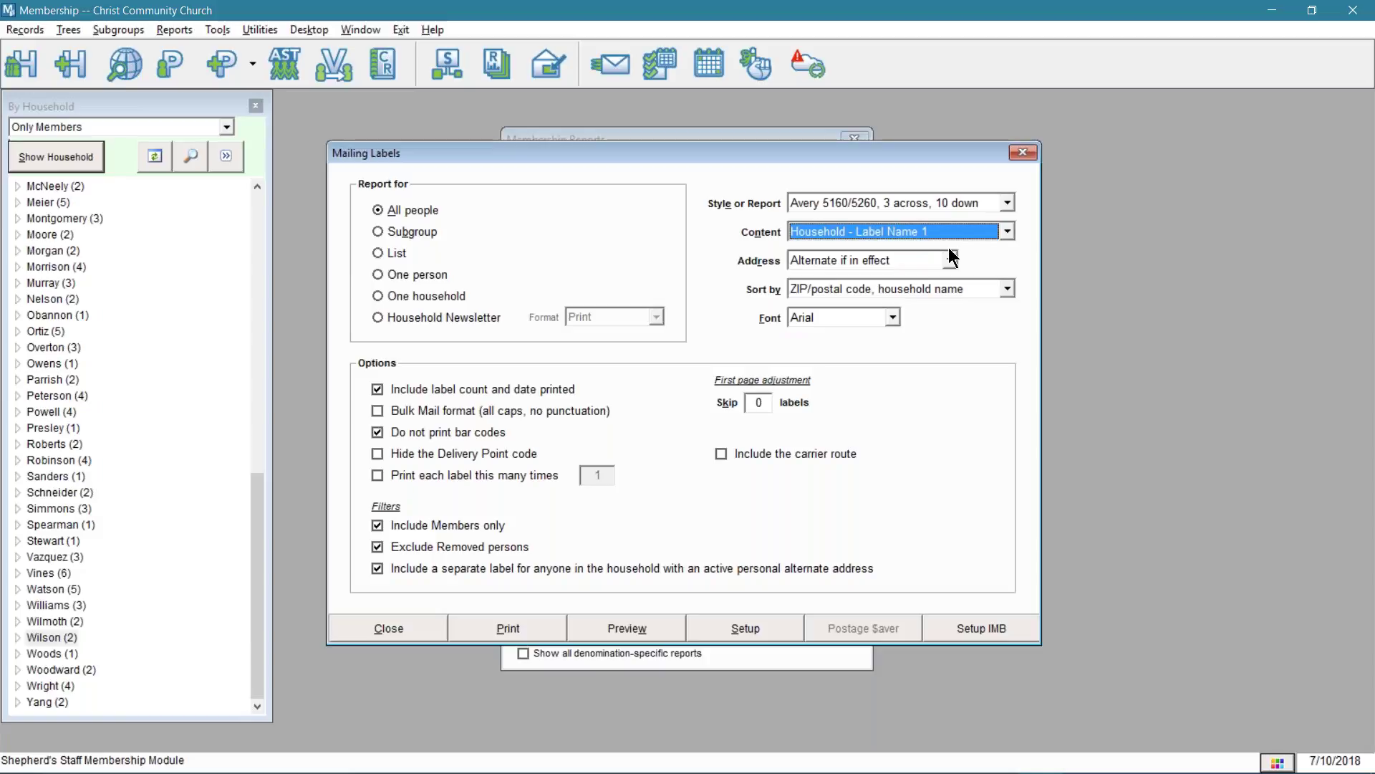
# - Keep the alternate-address and ZIP/household-name sort settings, then preview the labels
pyautogui.click(942, 259)
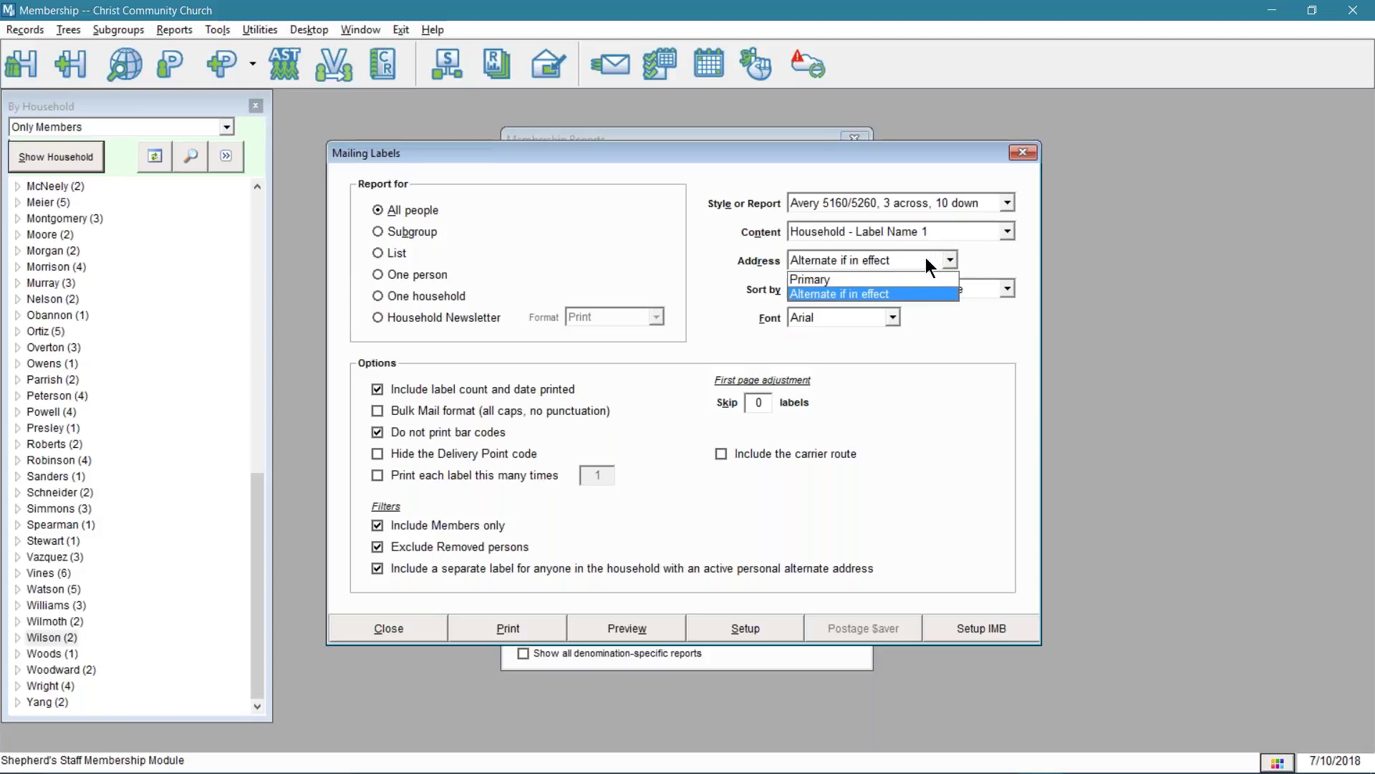
pyautogui.click(896, 293)
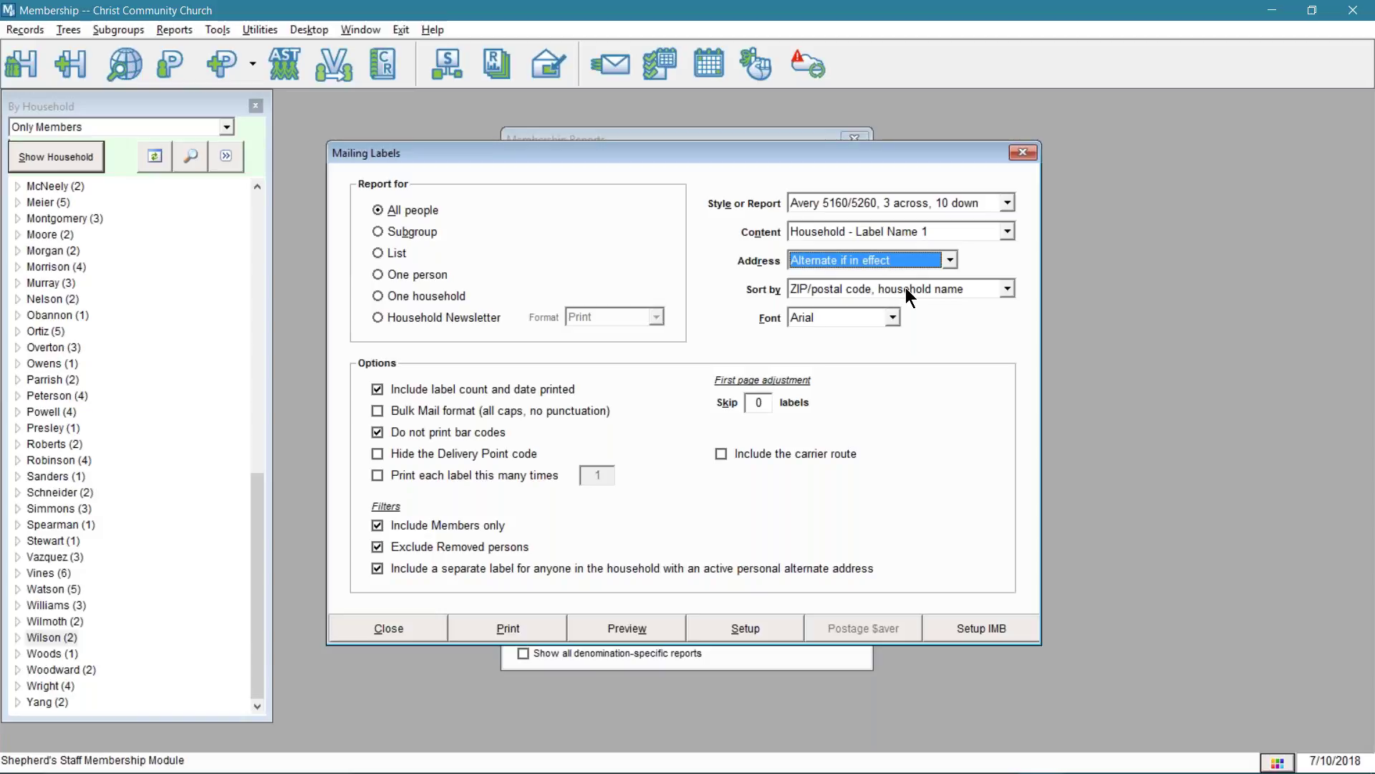
pyautogui.click(906, 287)
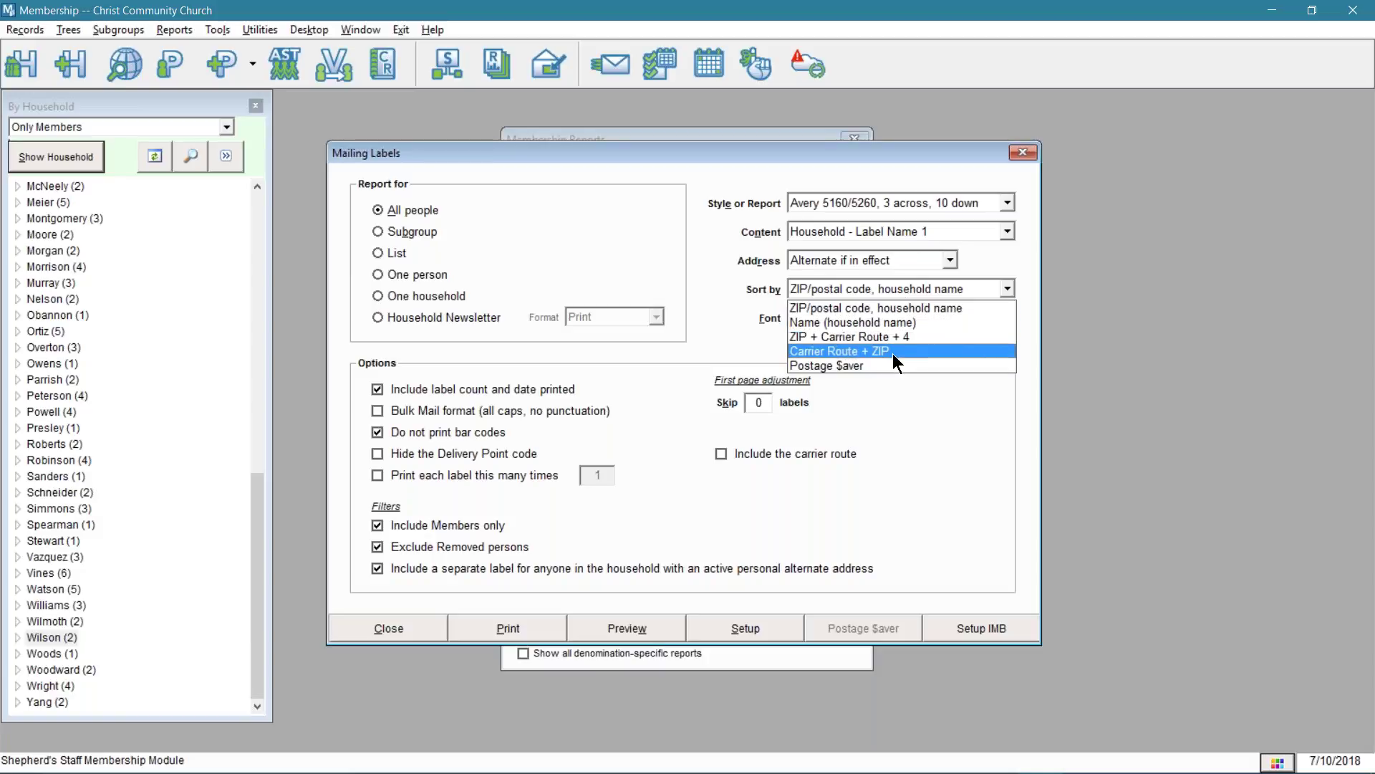
pyautogui.click(896, 303)
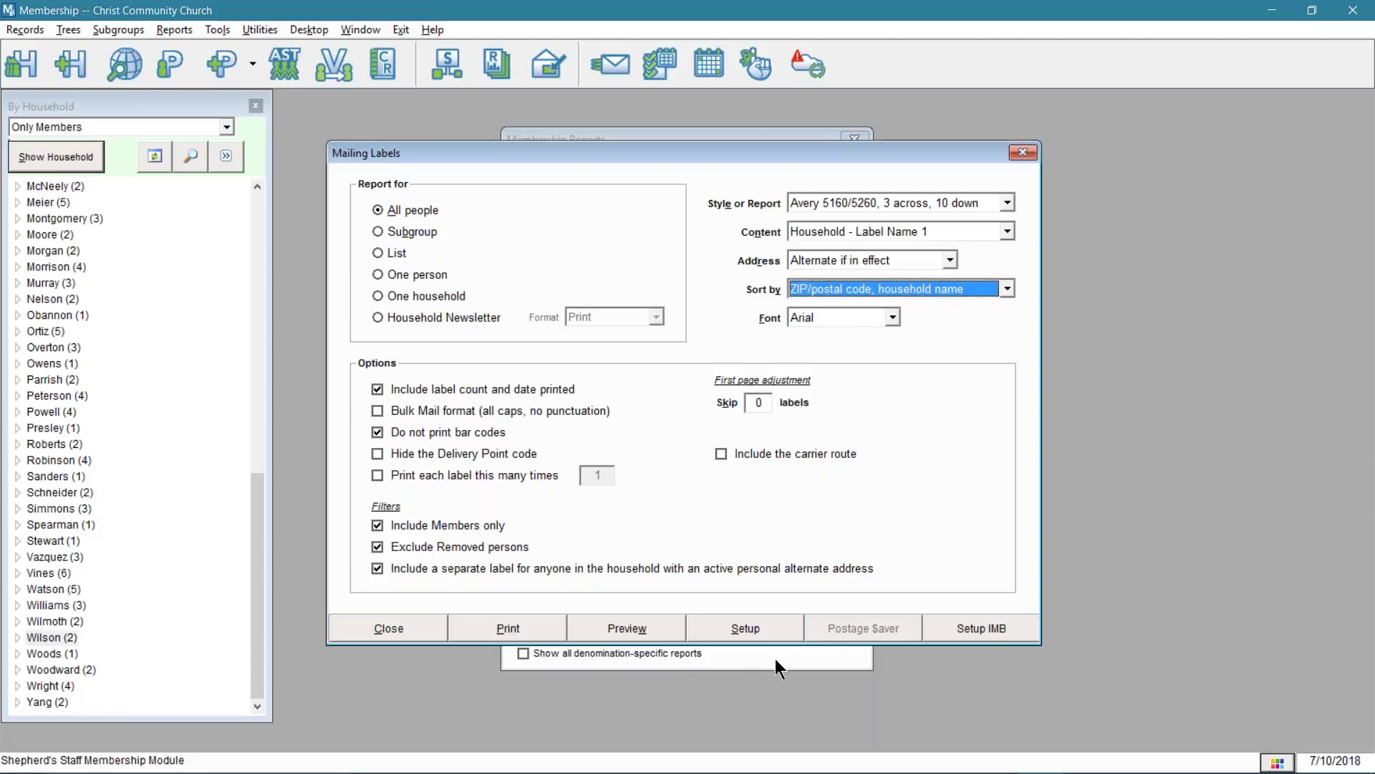
pyautogui.click(638, 629)
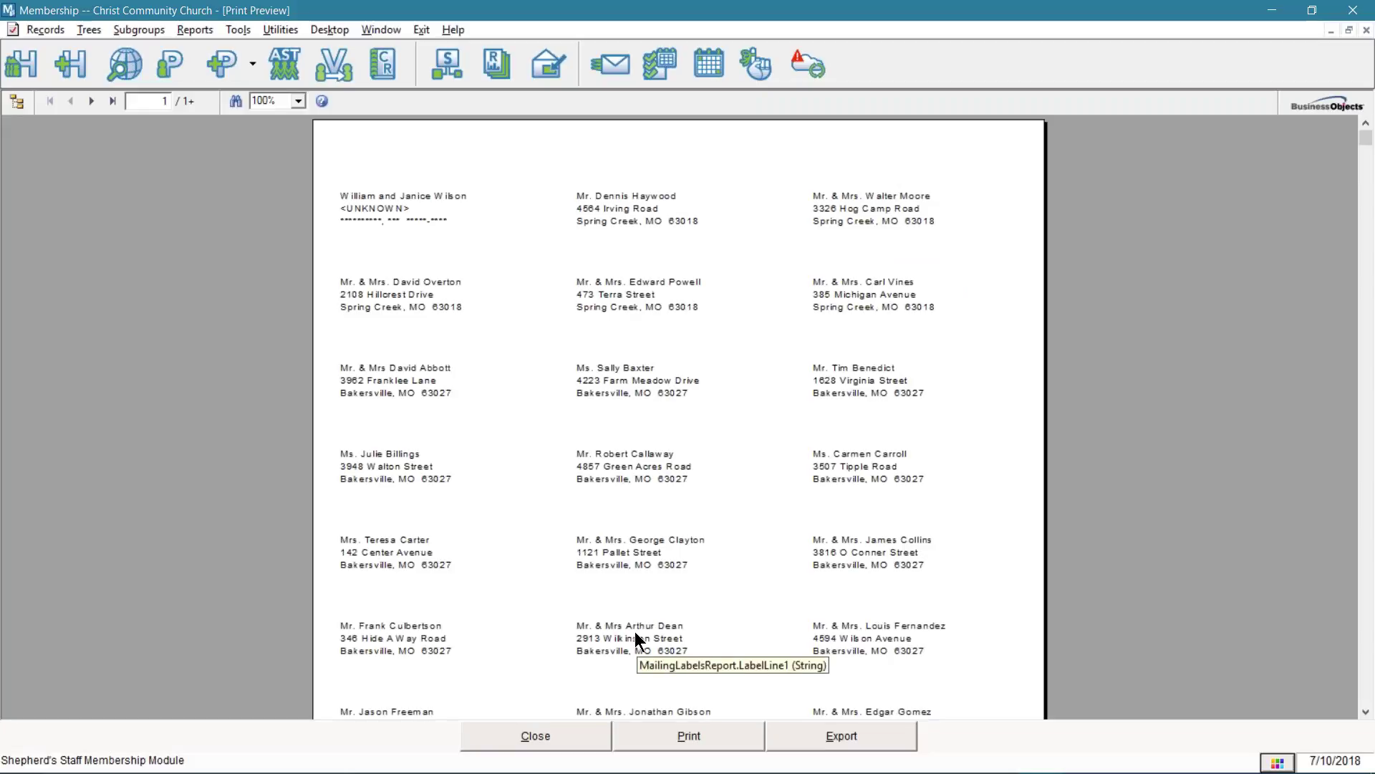
# - Zoom the mailing label preview to 150% and send the labels to print
pyautogui.click(298, 101)
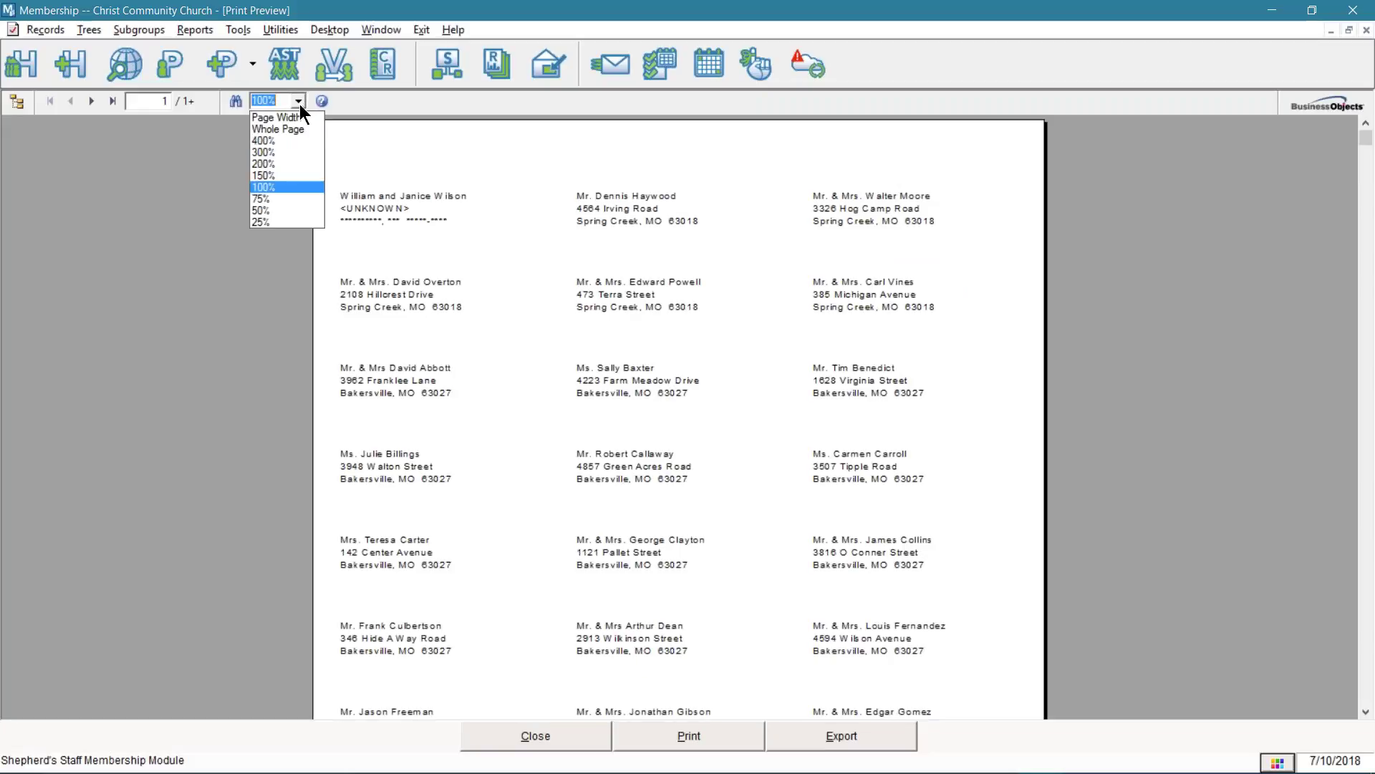
pyautogui.click(273, 177)
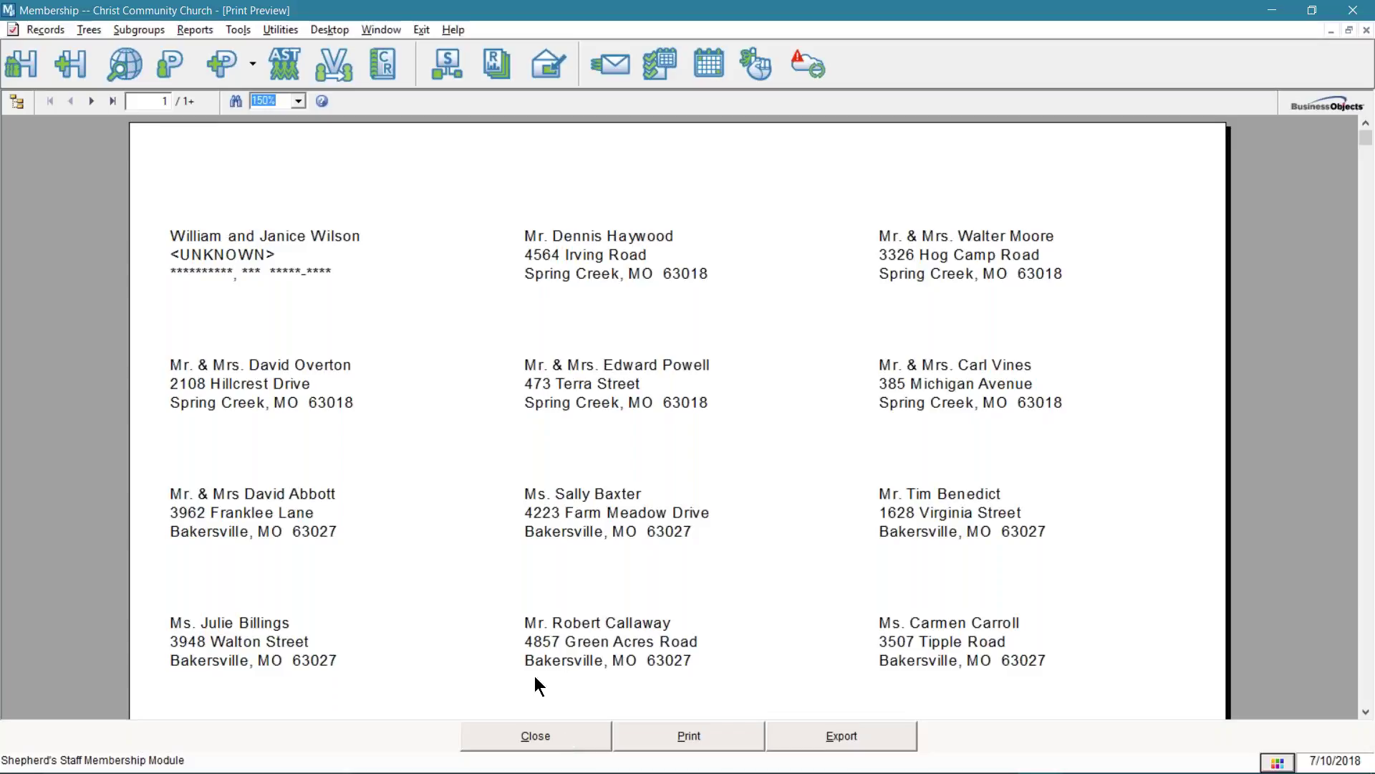
pyautogui.click(659, 729)
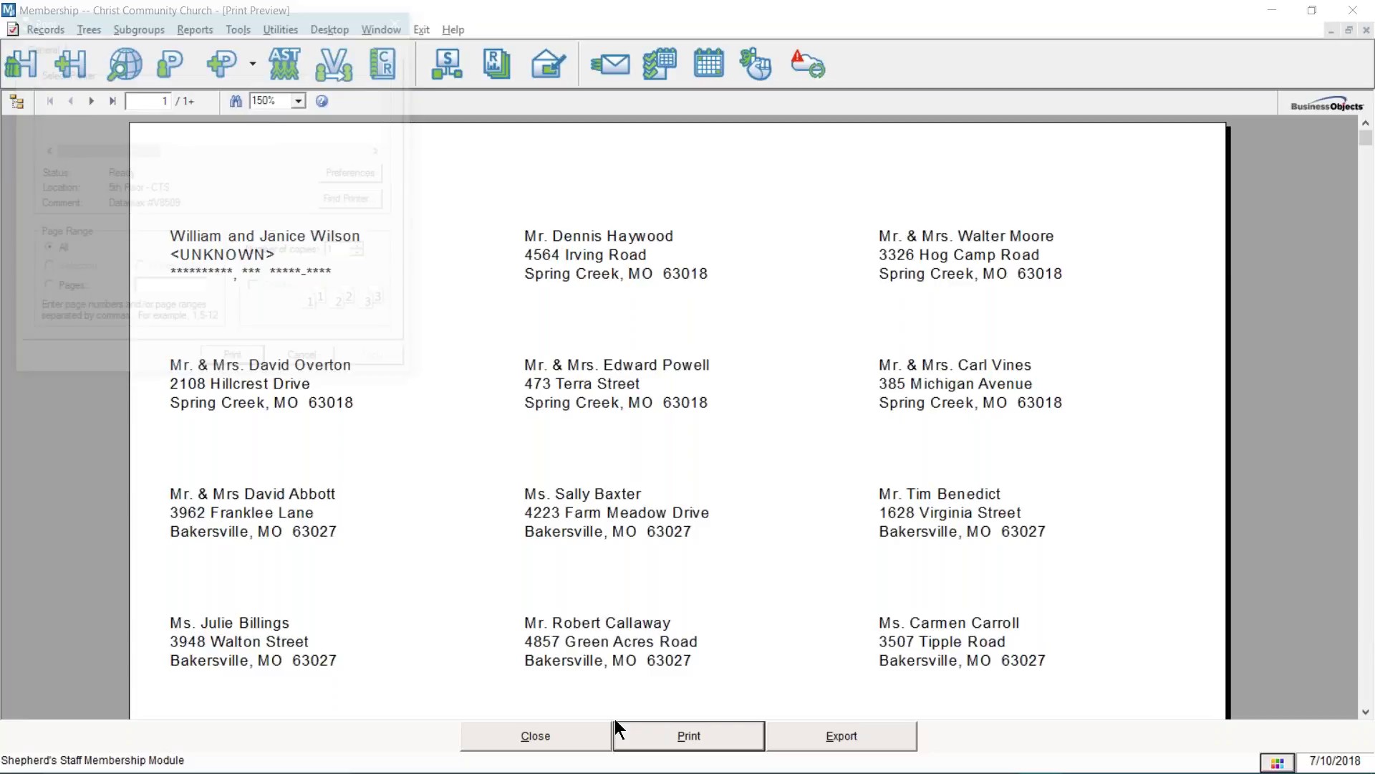
# - Set the print range to page 1, then cancel printing and close the label preview
pyautogui.click(62, 289)
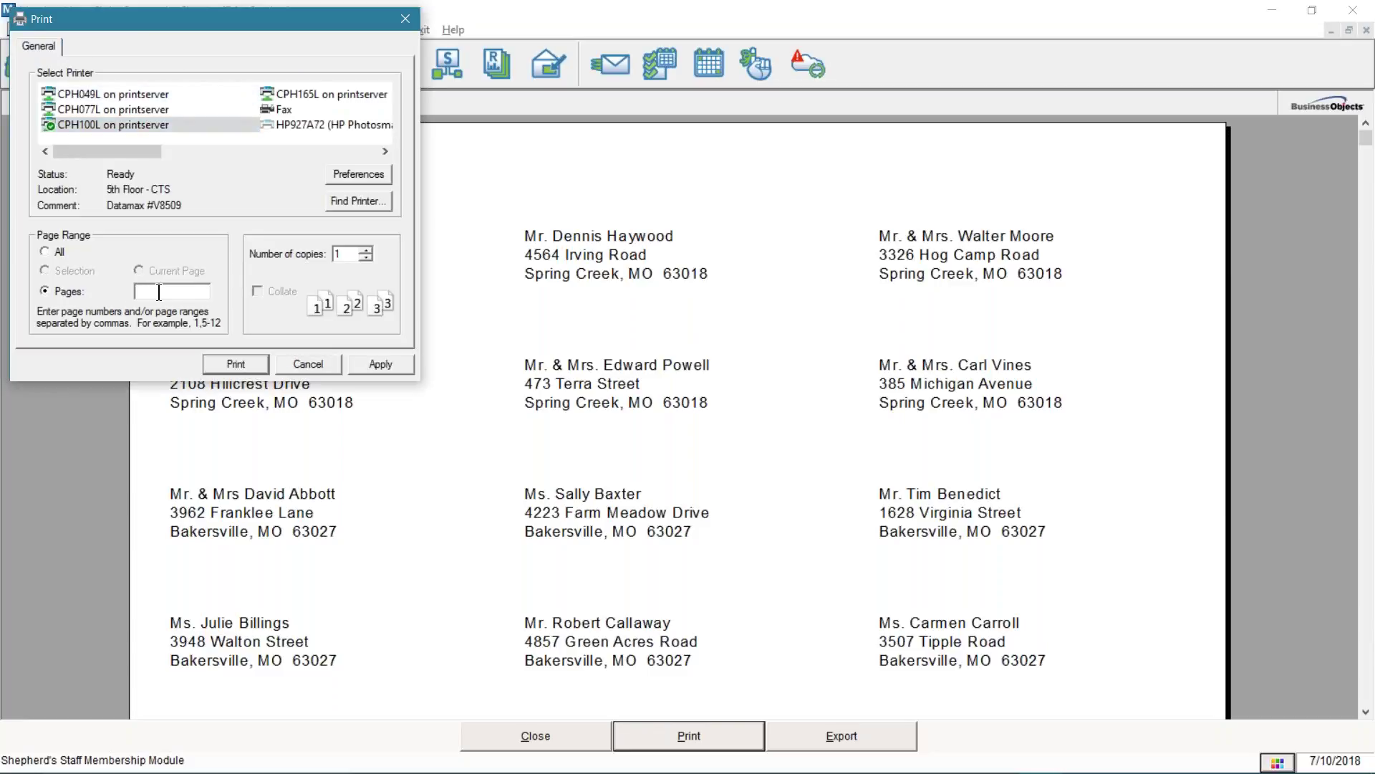
pyautogui.write('1')
pyautogui.click(287, 359)
pyautogui.click(538, 732)
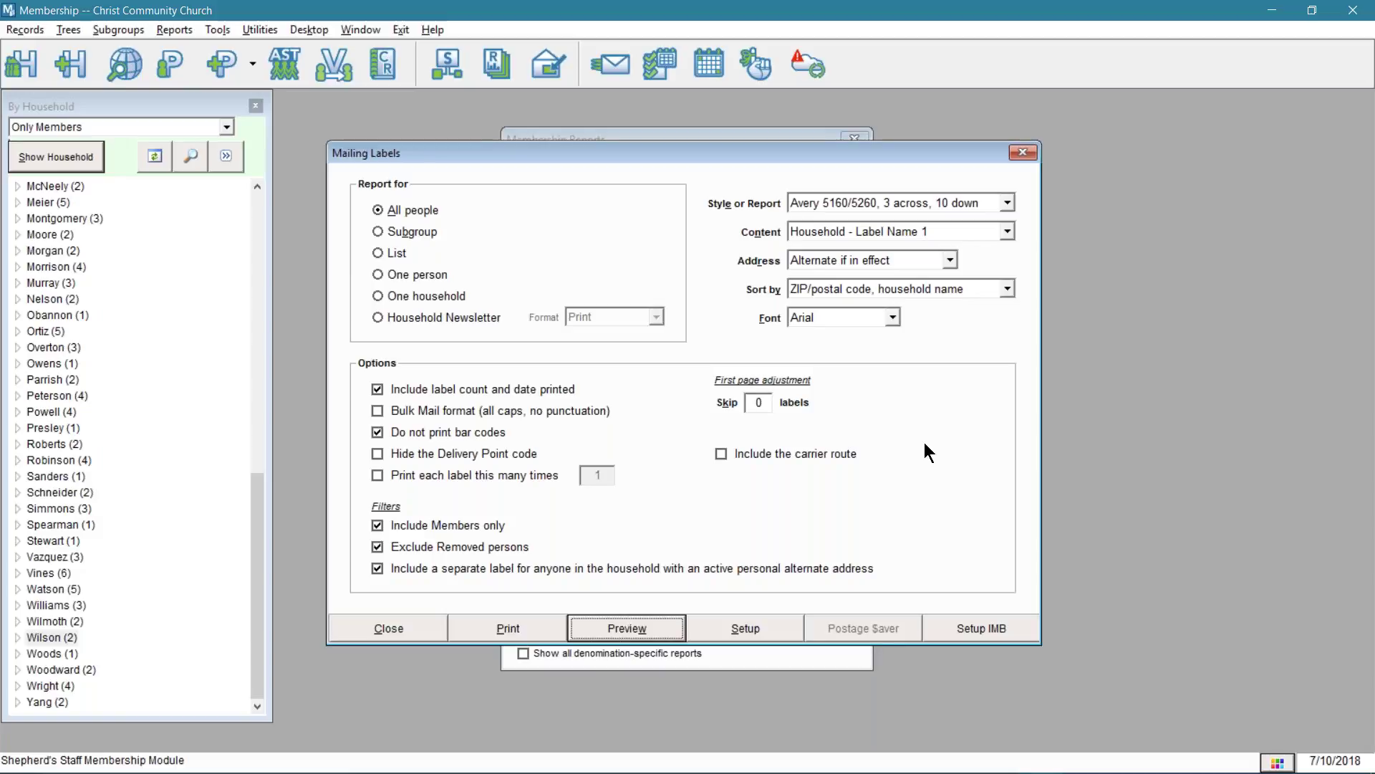
# - Close Mailing Labels and preview the Subgroups report with names and descriptions
pyautogui.click(423, 631)
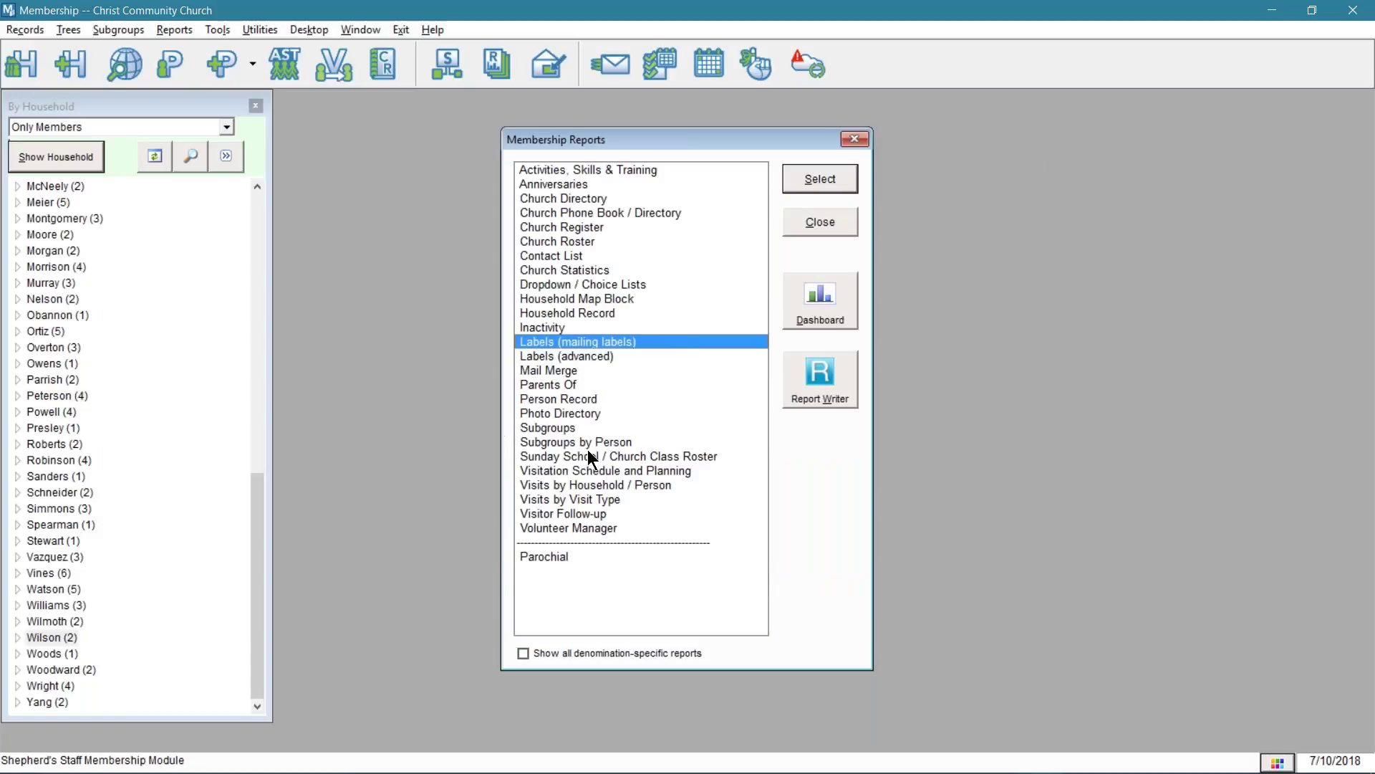
pyautogui.click(559, 428)
pyautogui.doubleClick(558, 427)
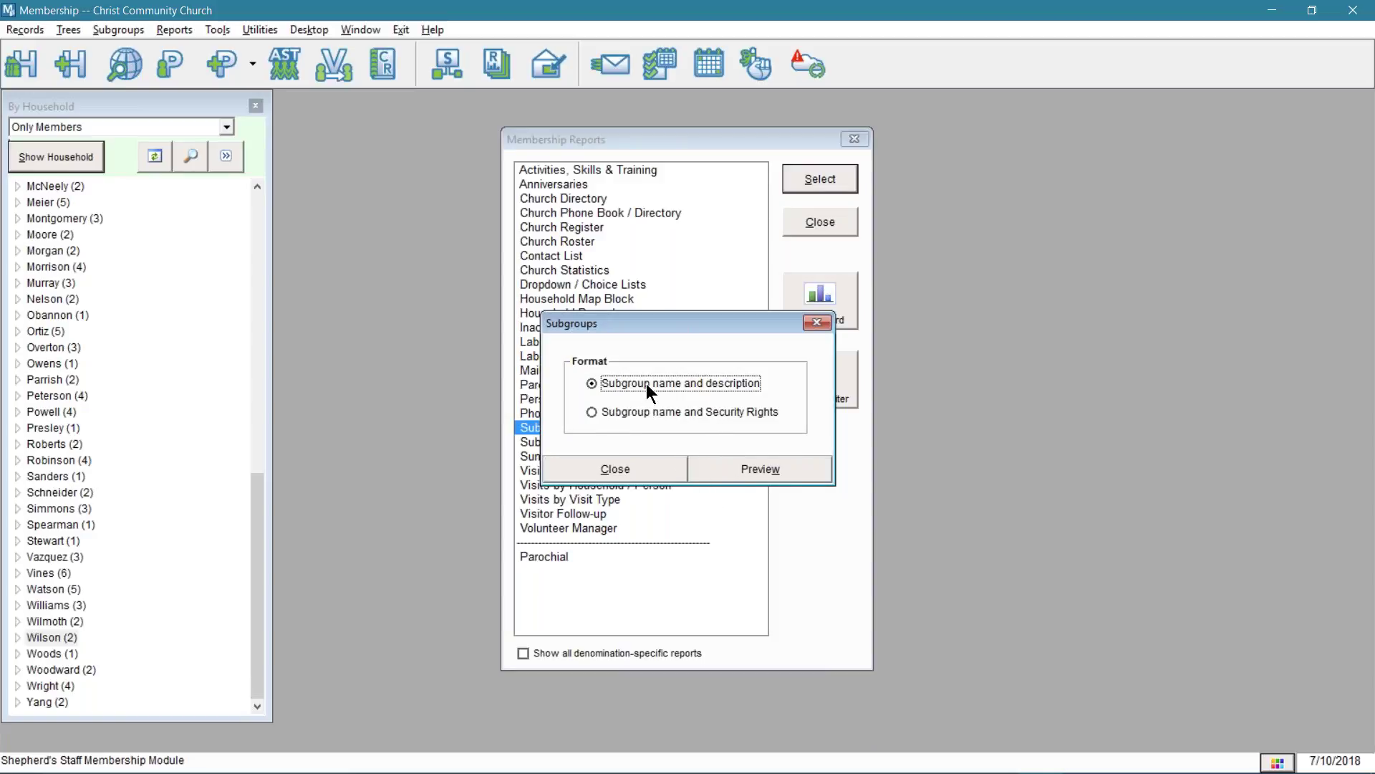
pyautogui.click(739, 472)
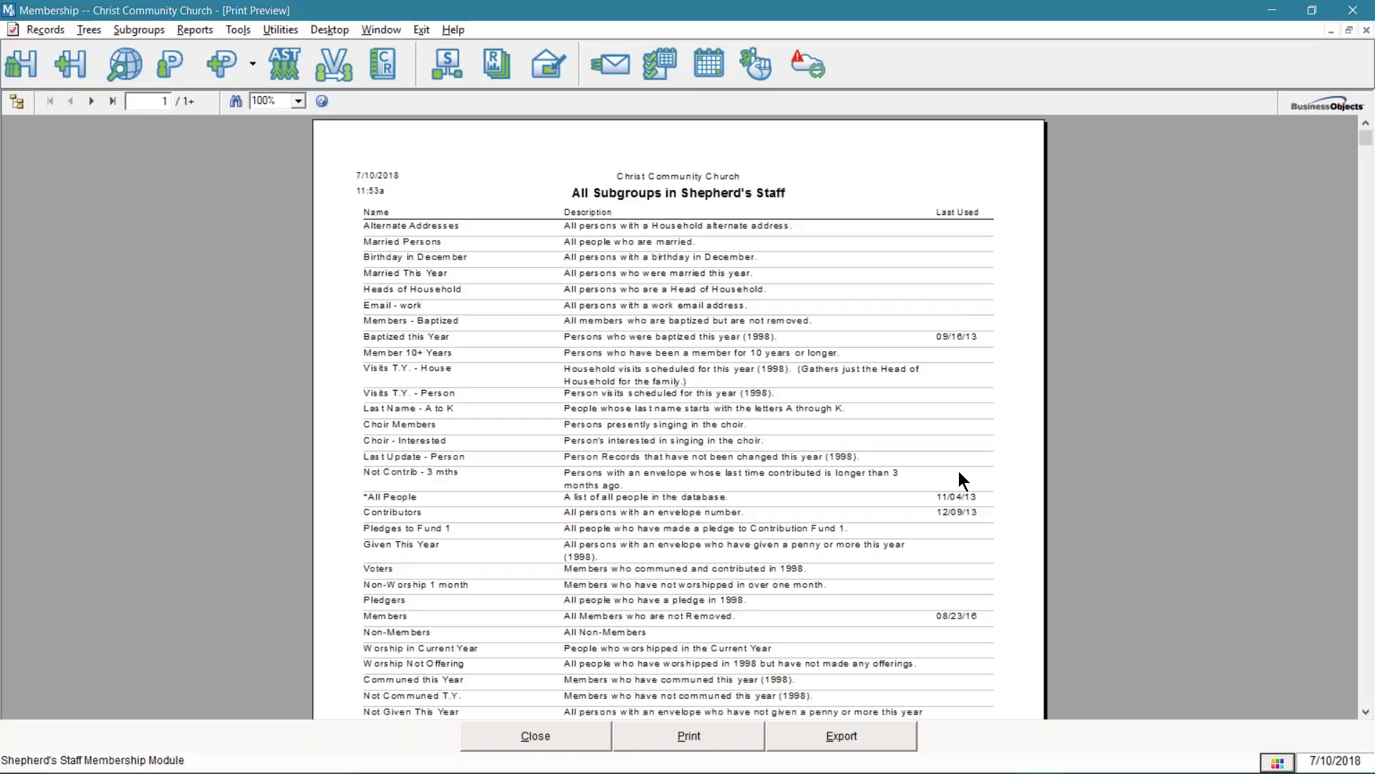
# - Zoom the All Subgroups preview to 150%, then close it
pyautogui.click(298, 101)
pyautogui.click(286, 175)
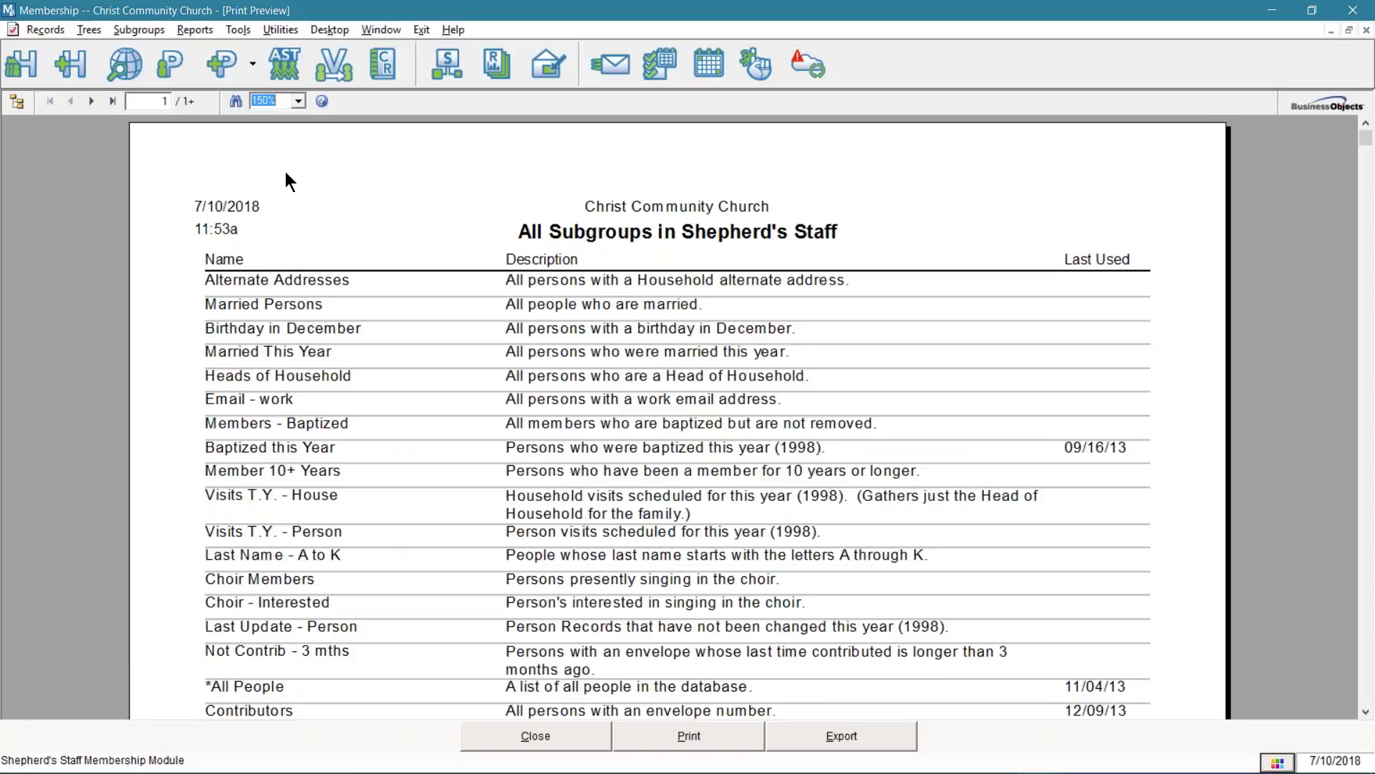
pyautogui.click(560, 736)
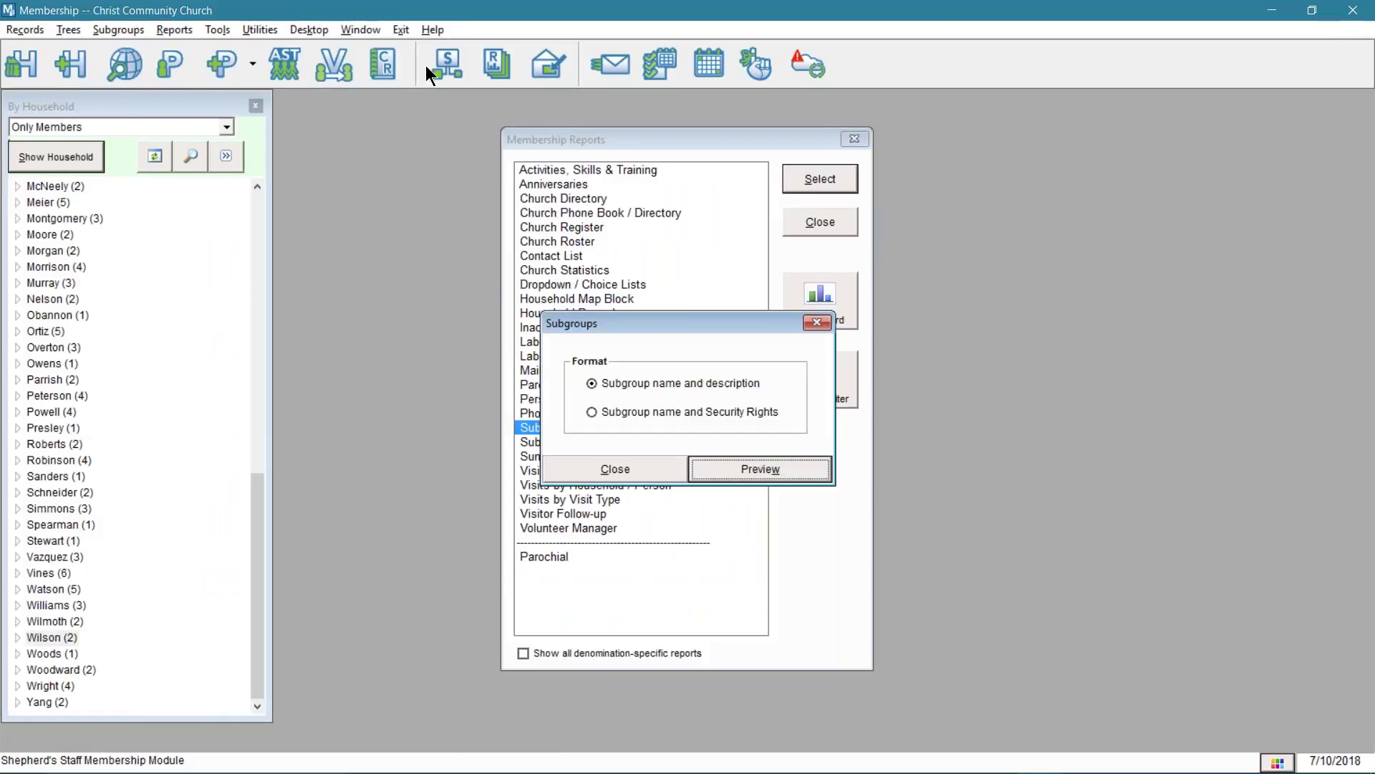
pyautogui.click(447, 68)
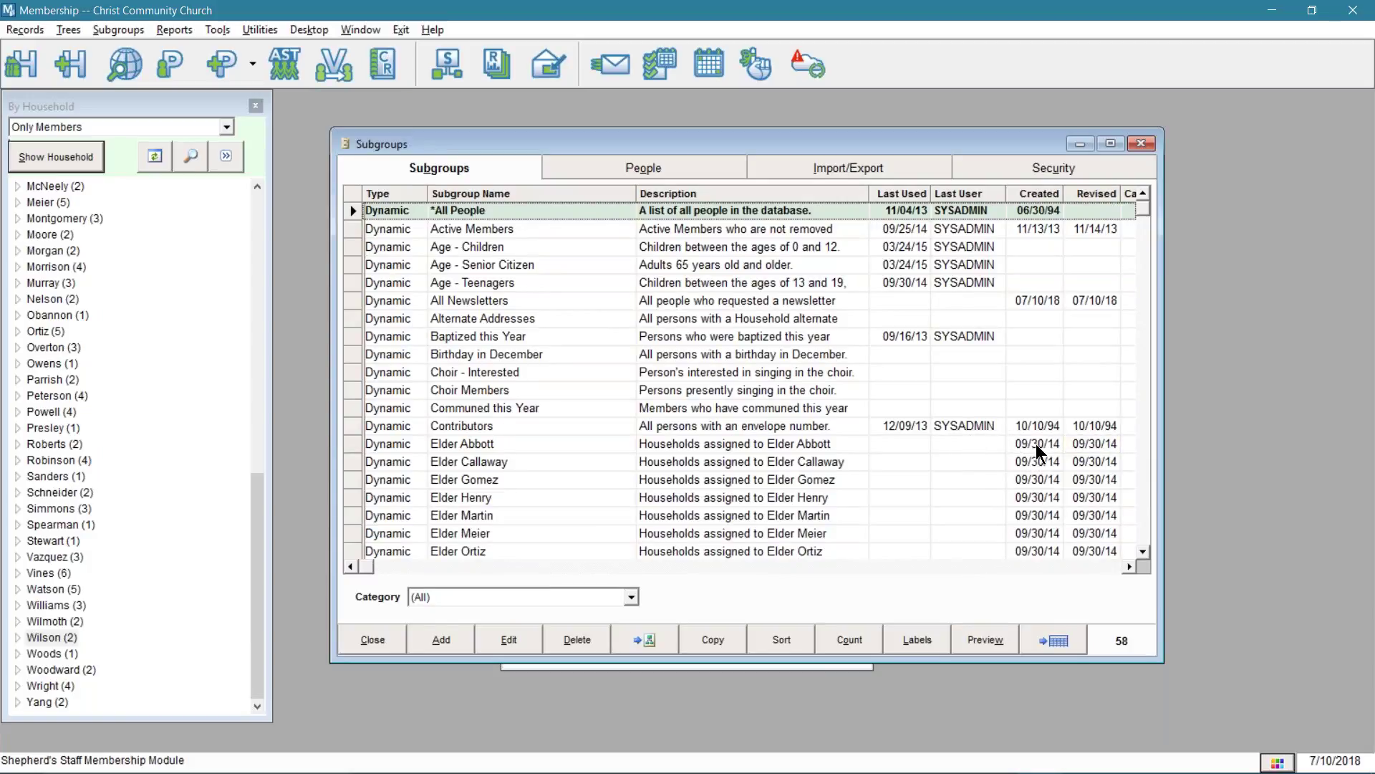
pyautogui.click(1039, 445)
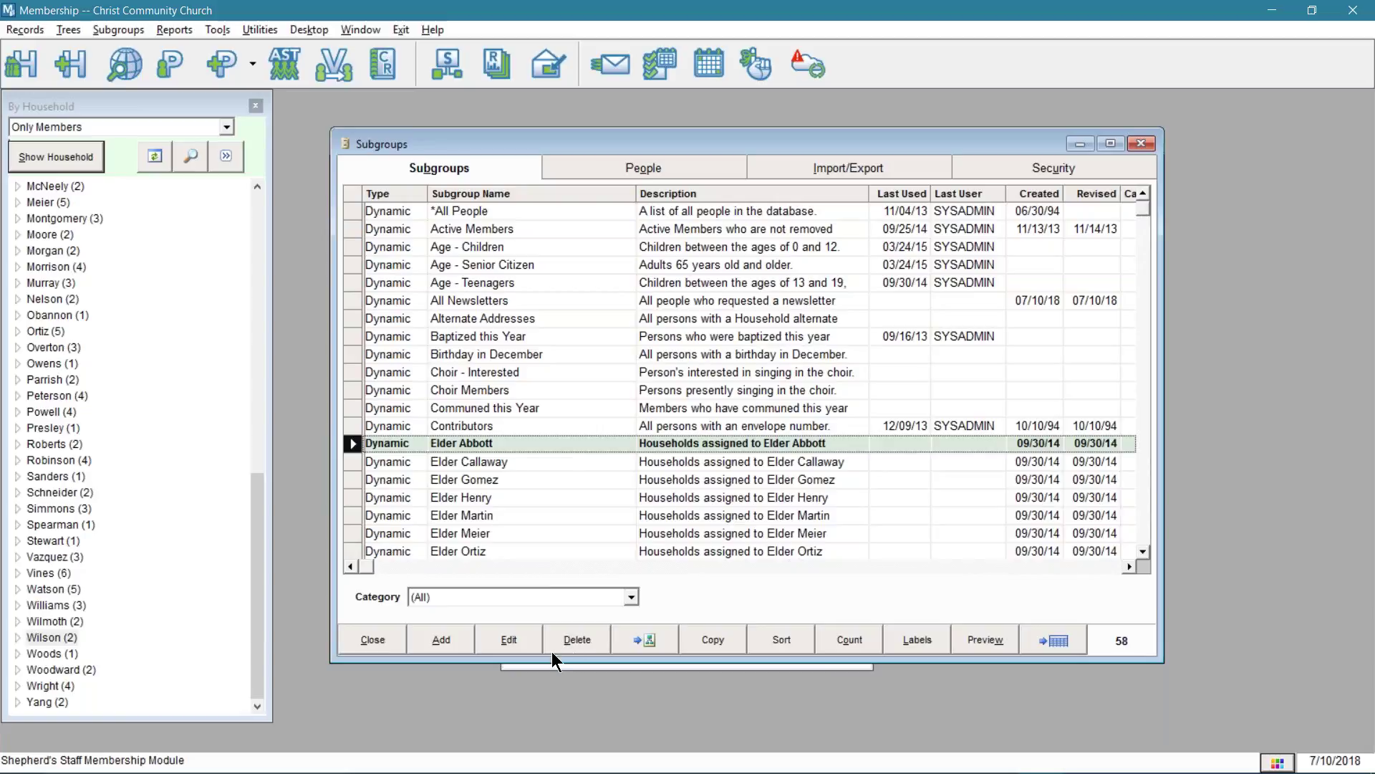
pyautogui.click(358, 640)
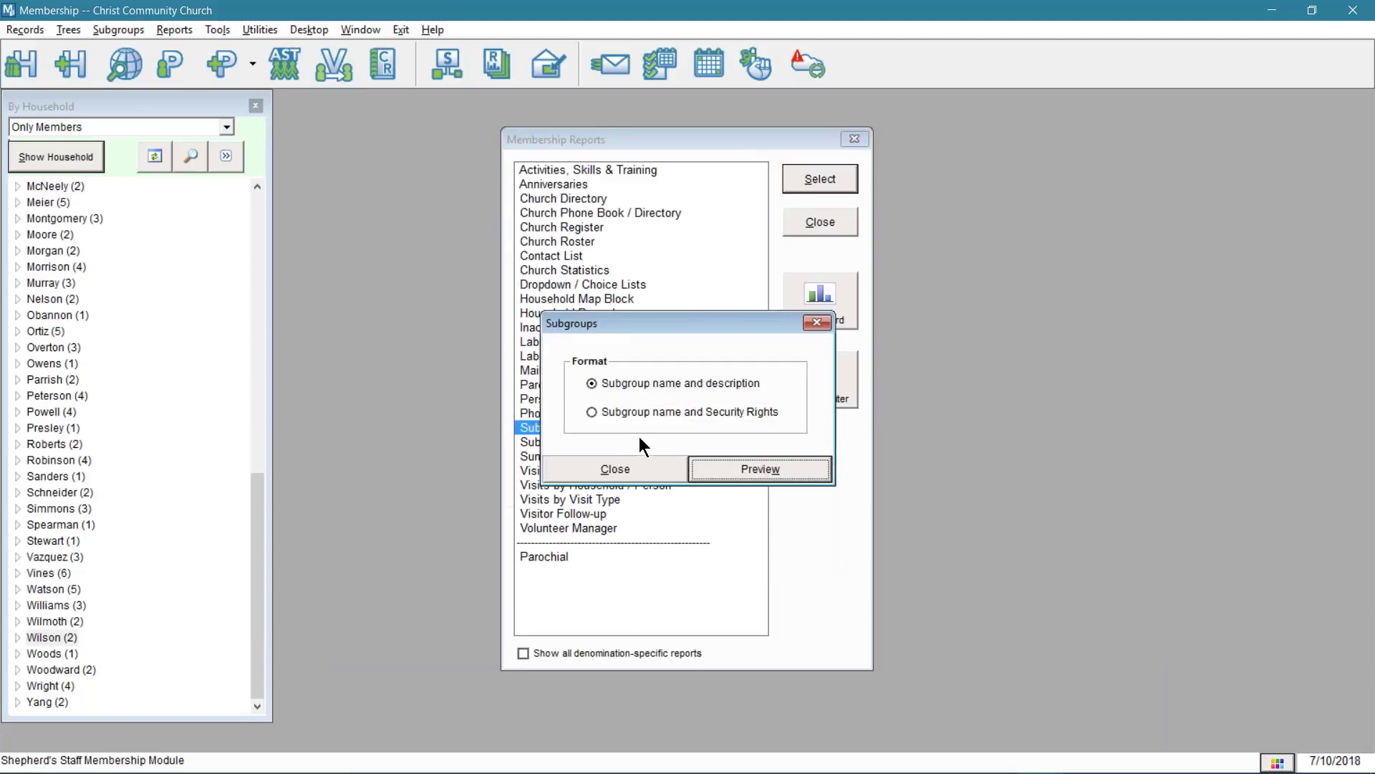
# - Preview the All Subgroups report as 'Subgroup name and Security Rights' at 150%, then close it
pyautogui.click(644, 414)
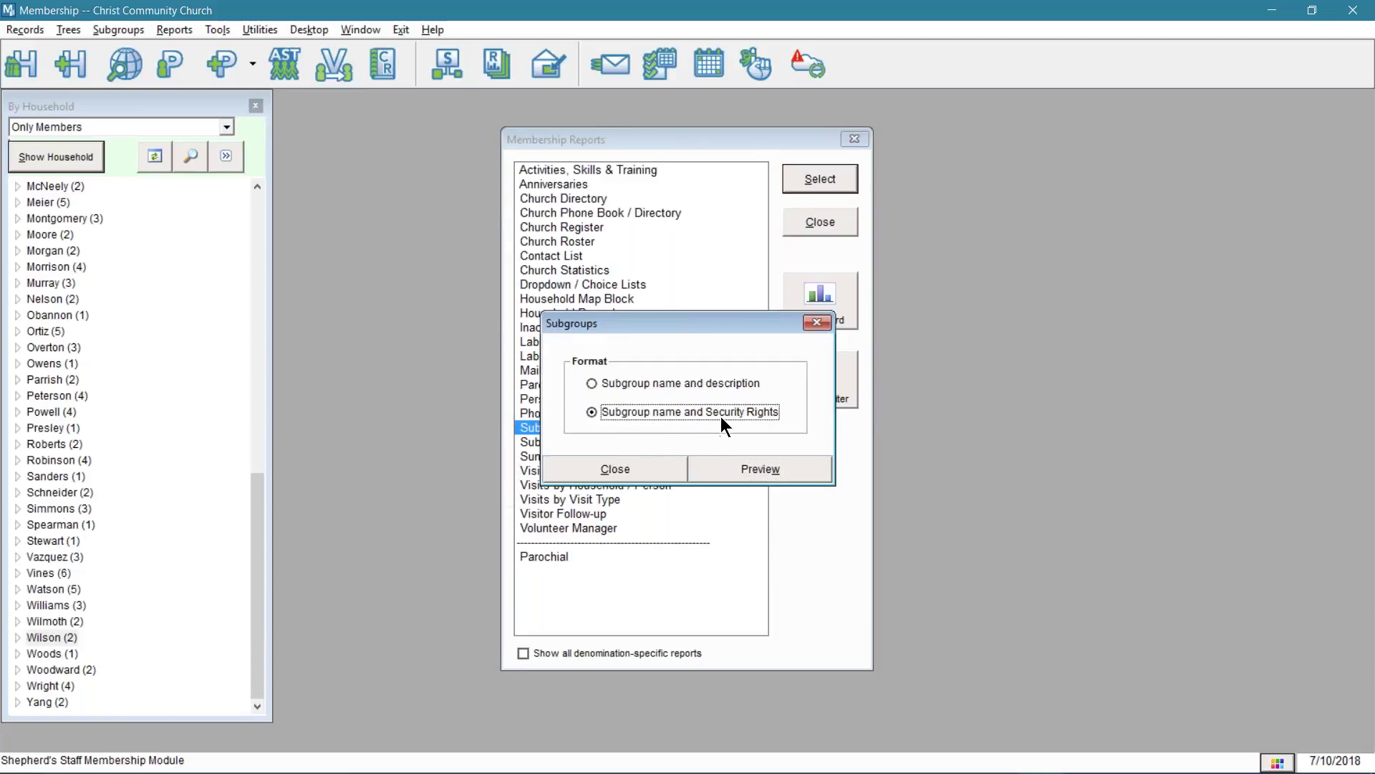
pyautogui.click(736, 463)
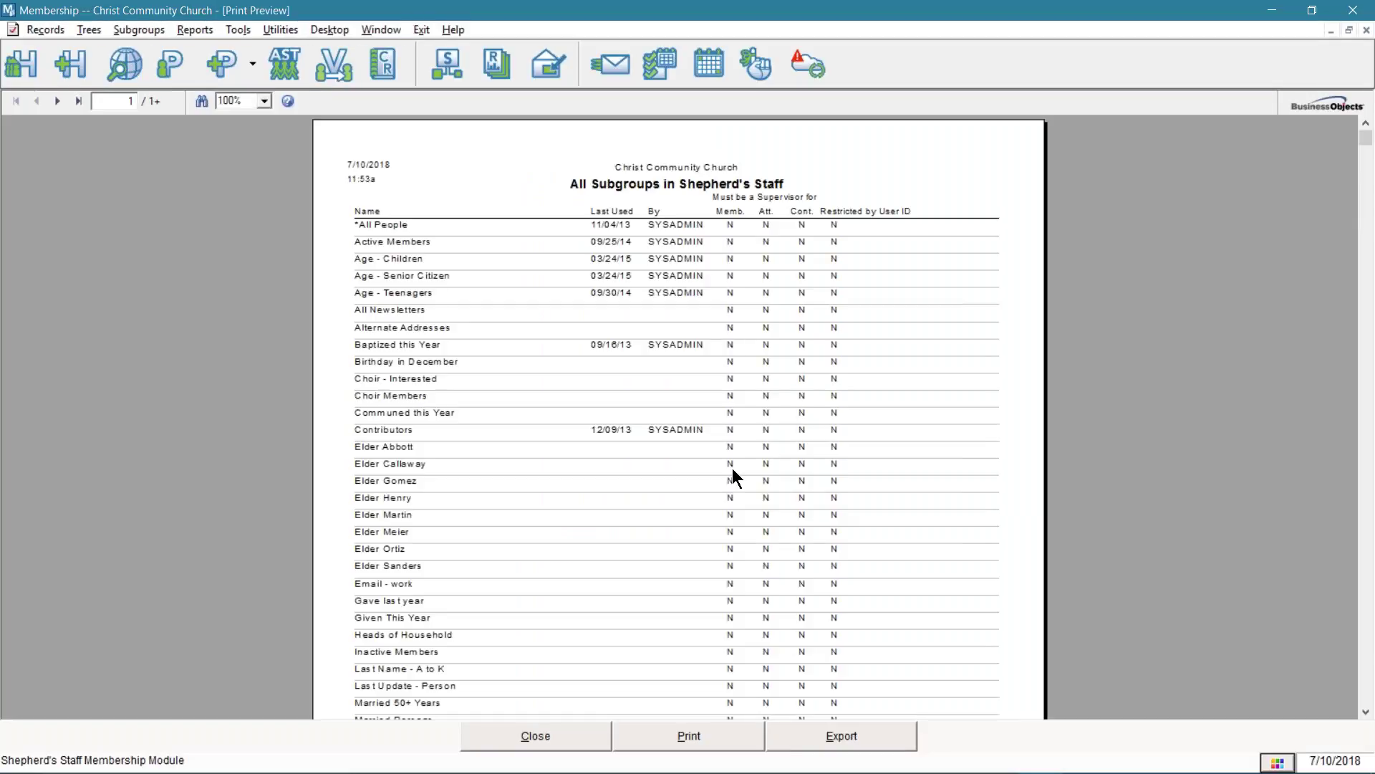
pyautogui.click(265, 101)
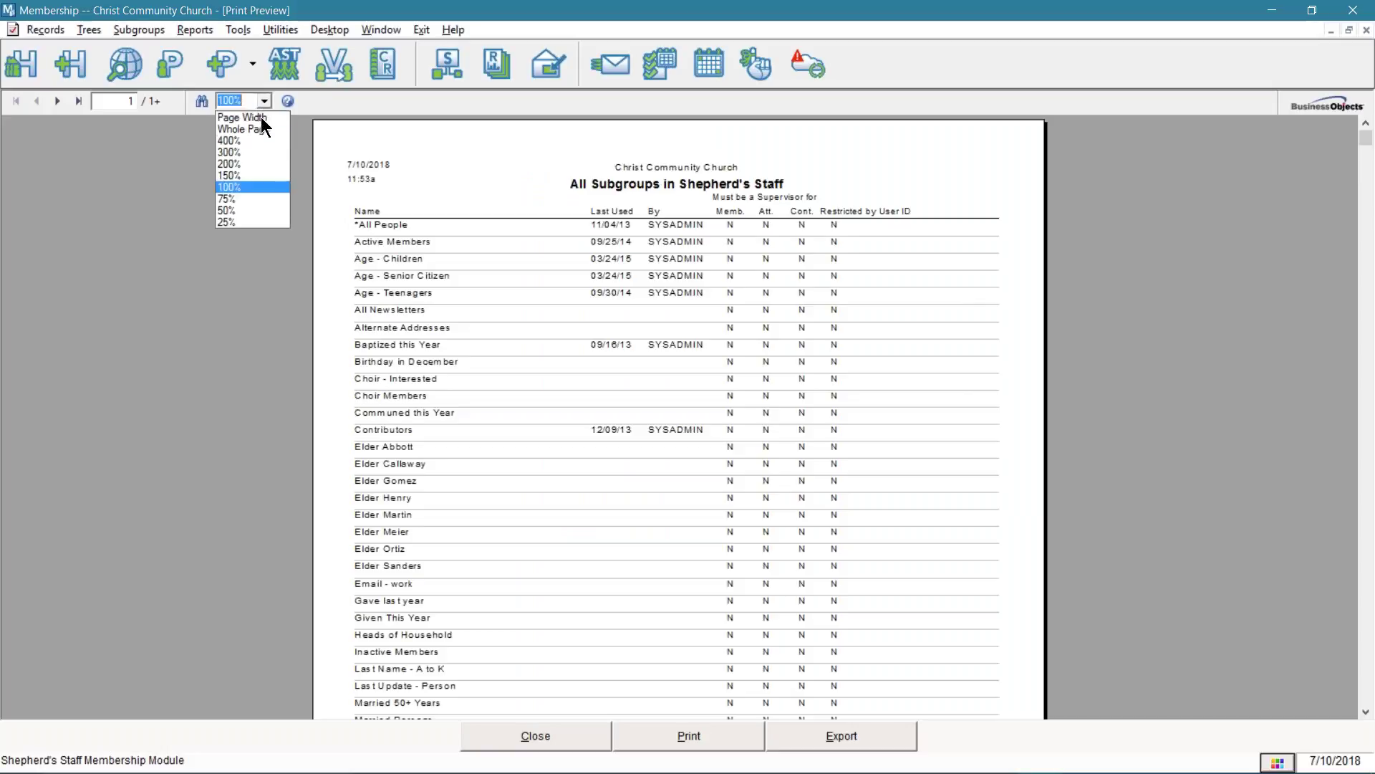
pyautogui.click(263, 175)
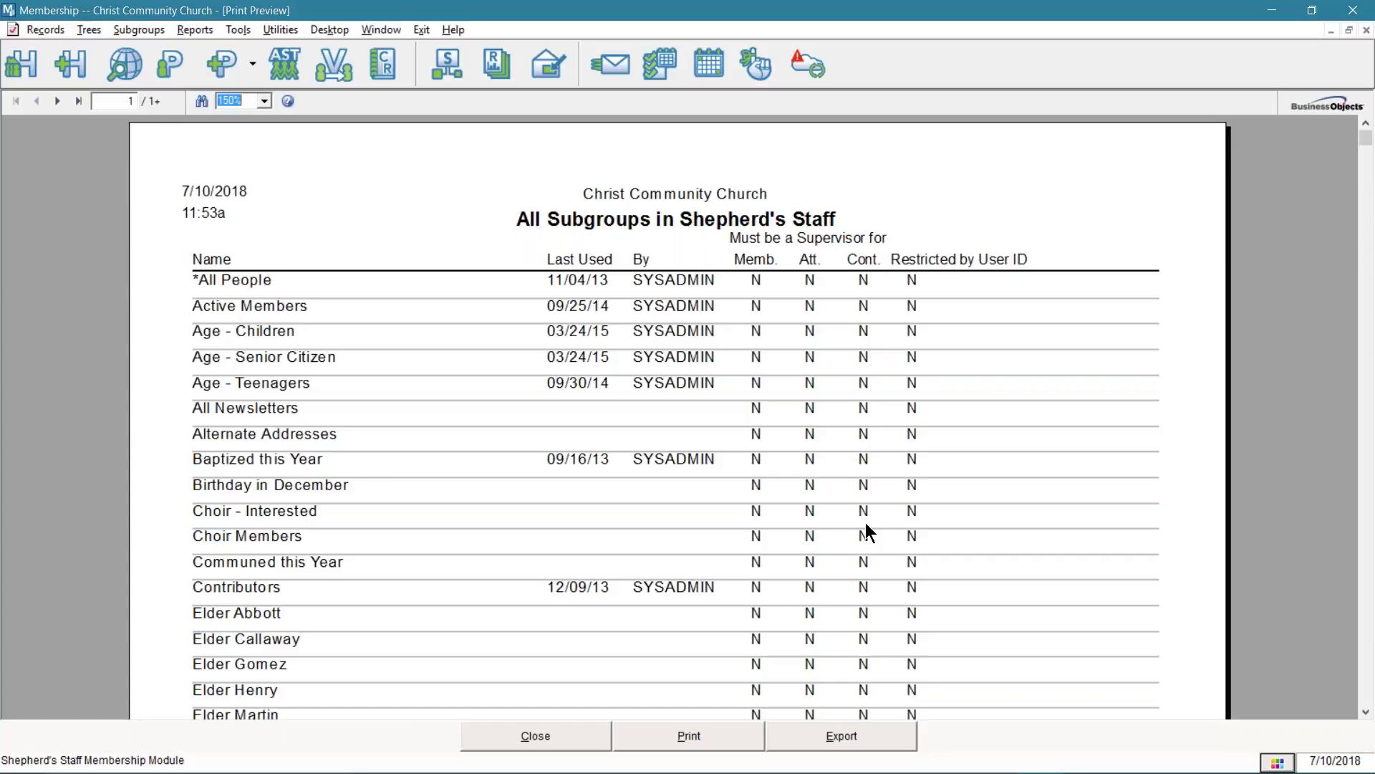
pyautogui.click(572, 740)
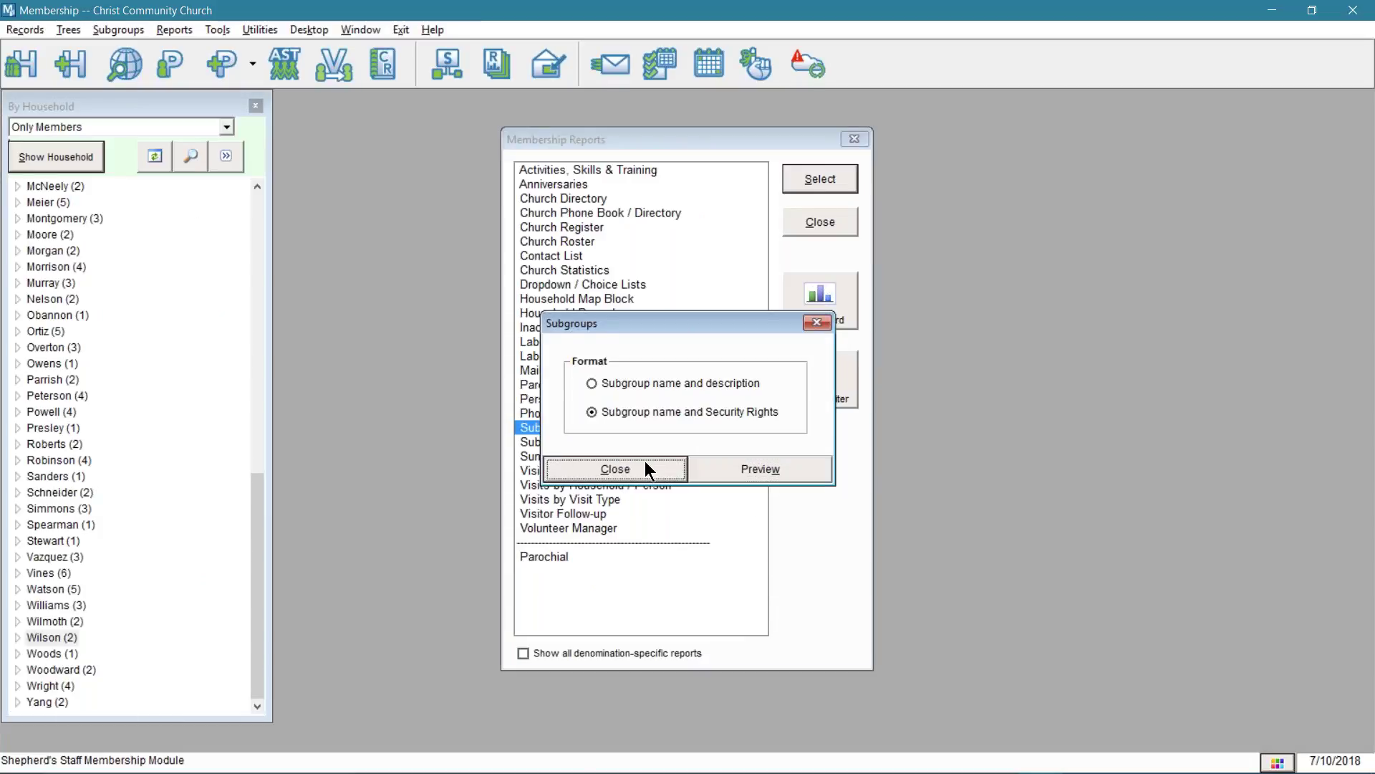
# - Preview the Subgroups by Person report for all people, selecting its subgroup type and name entries
pyautogui.click(638, 464)
pyautogui.doubleClick(616, 444)
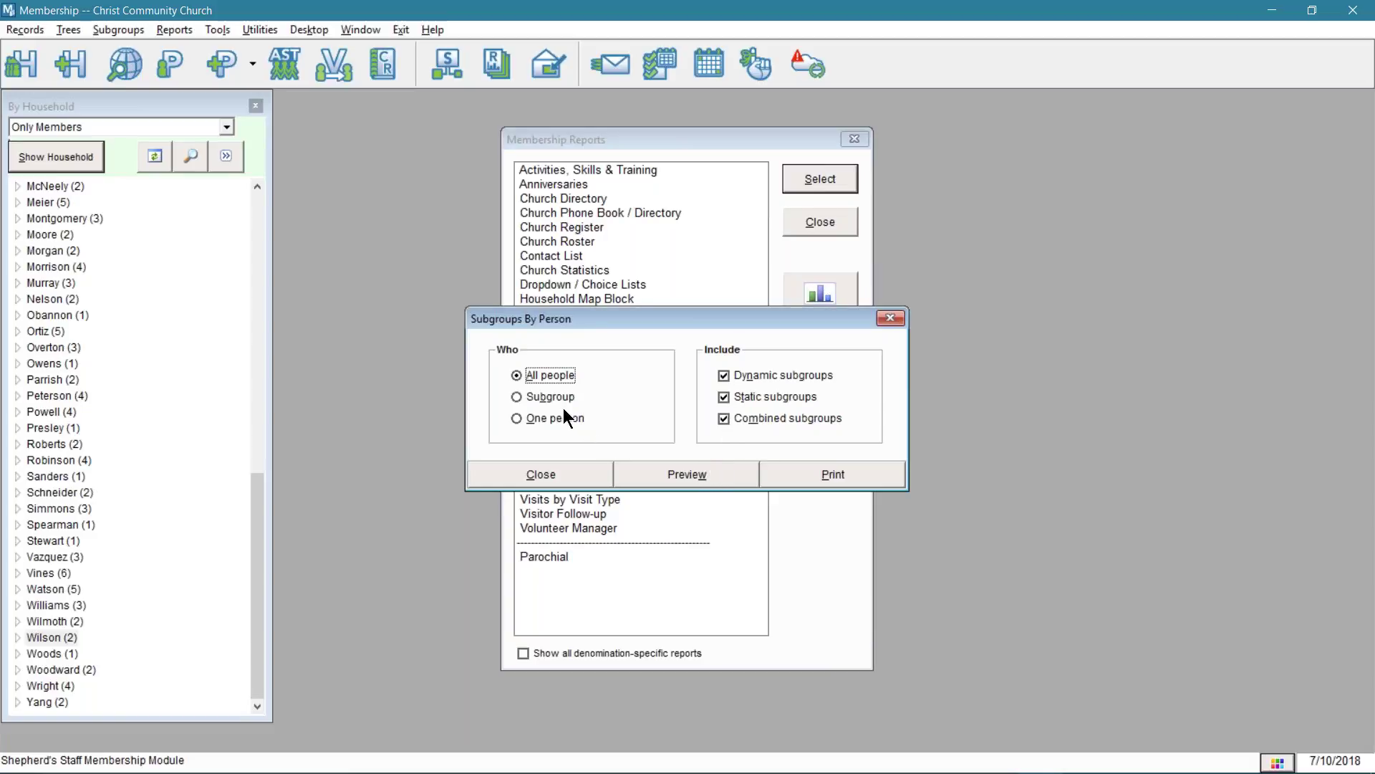
pyautogui.click(665, 476)
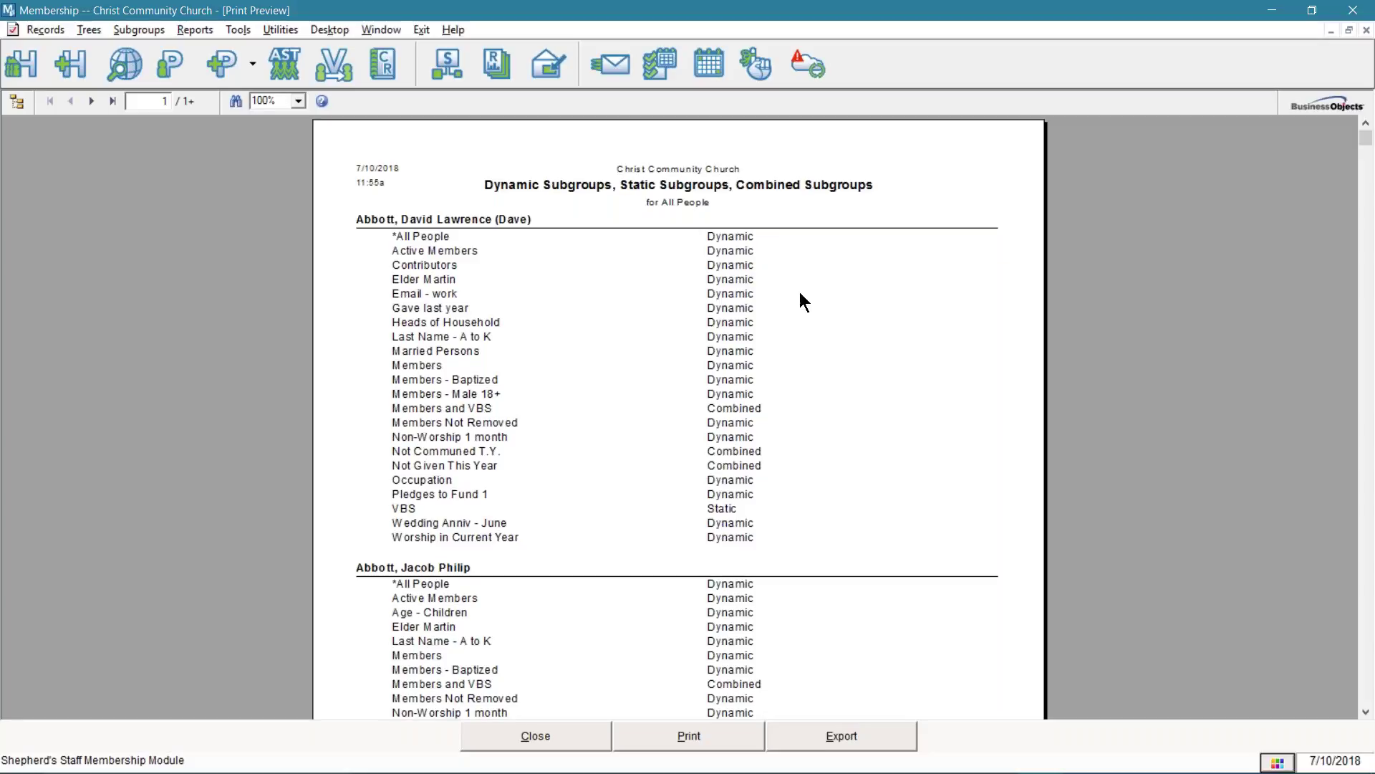
pyautogui.click(725, 508)
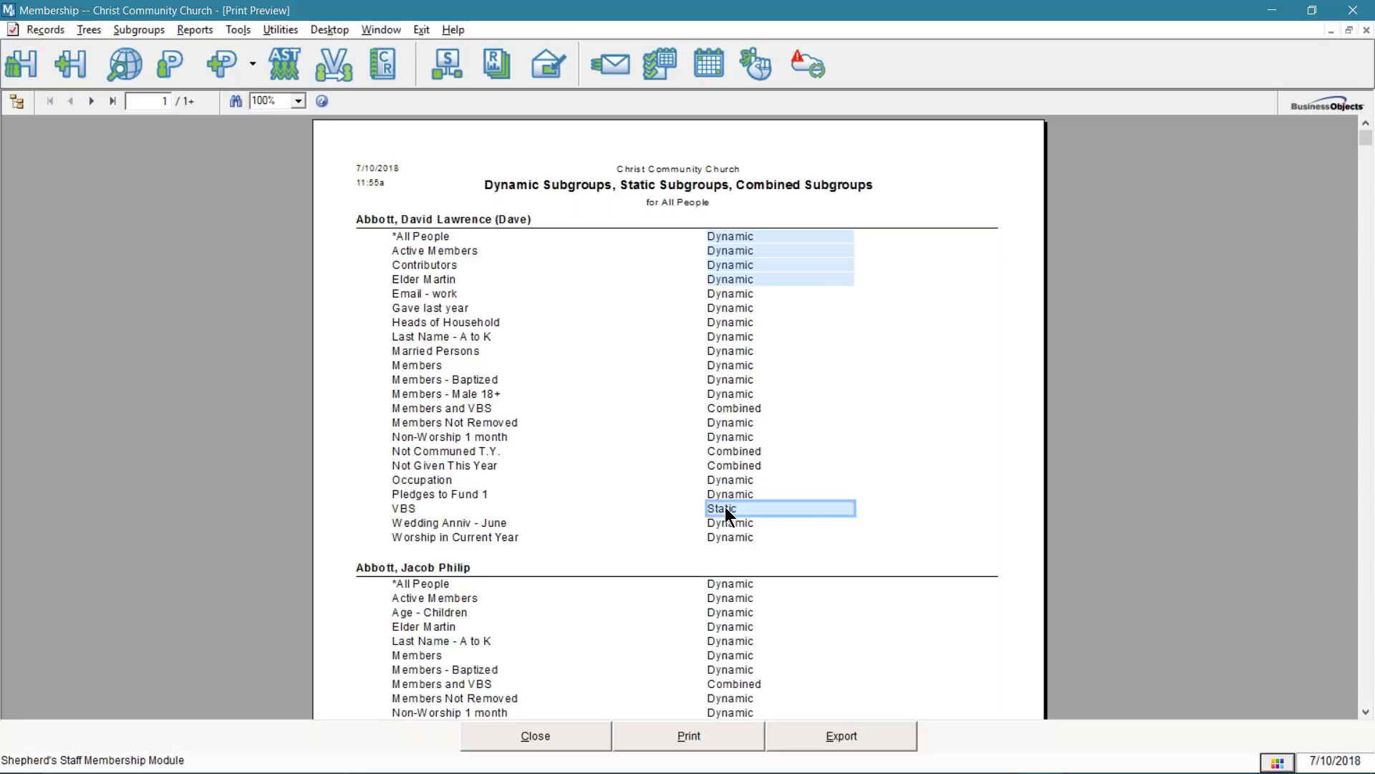
pyautogui.click(402, 506)
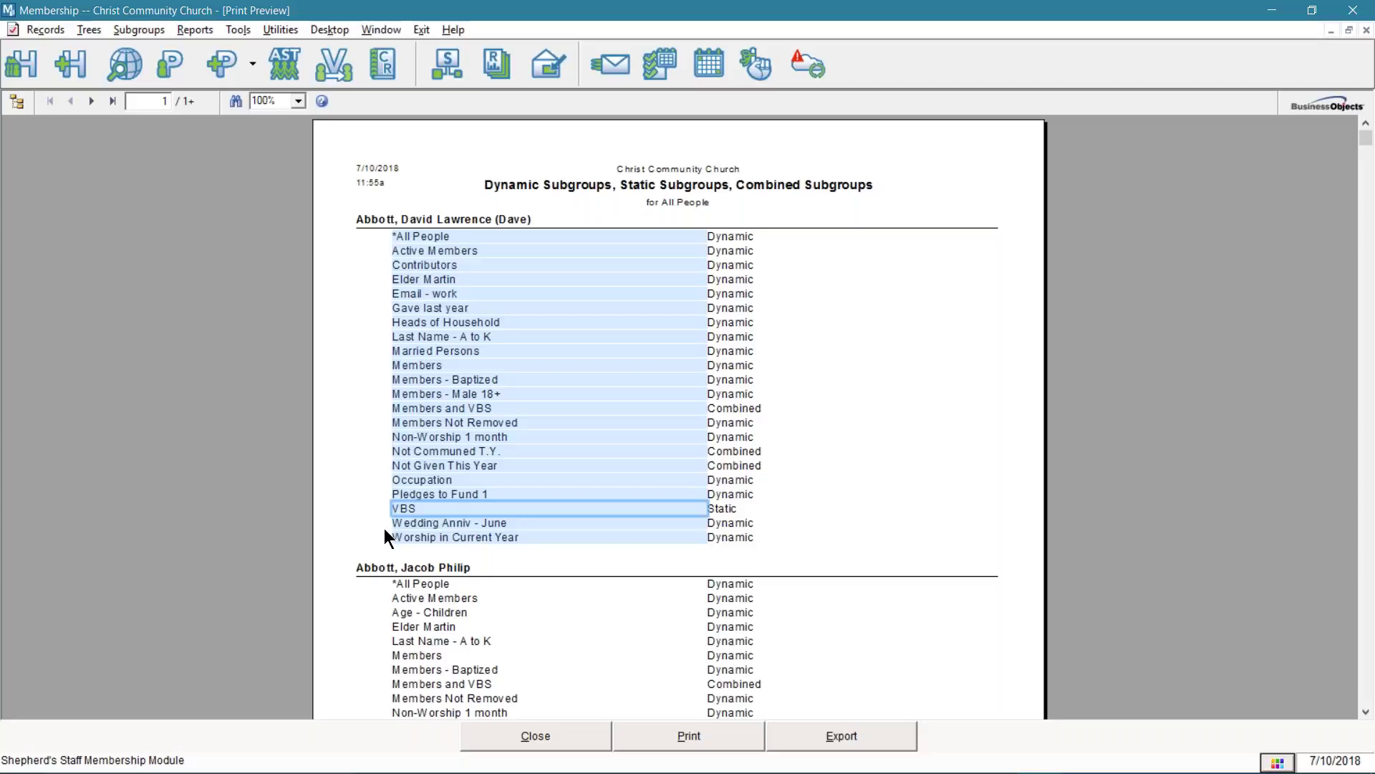
# - Close the Subgroups by Person preview and options, then switch to the slide show
pyautogui.click(536, 737)
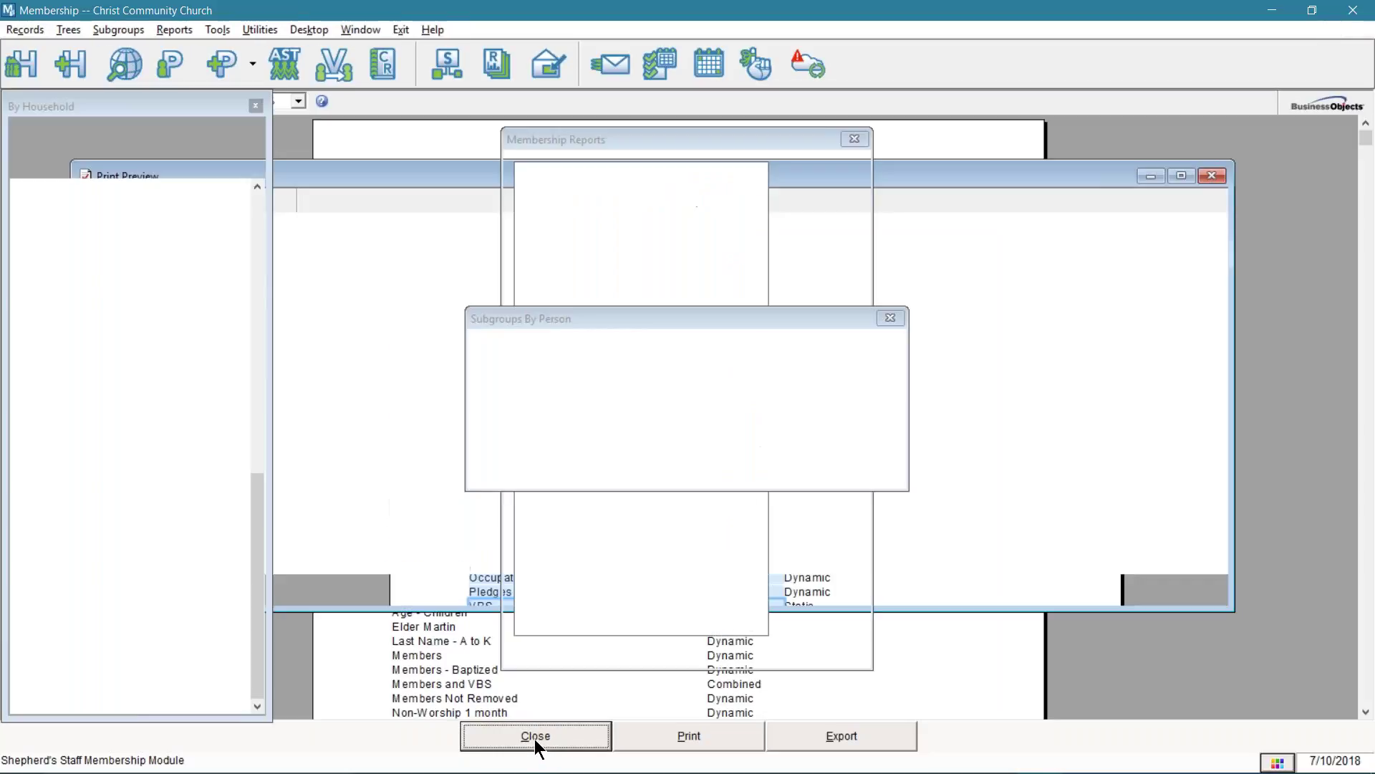
pyautogui.click(542, 475)
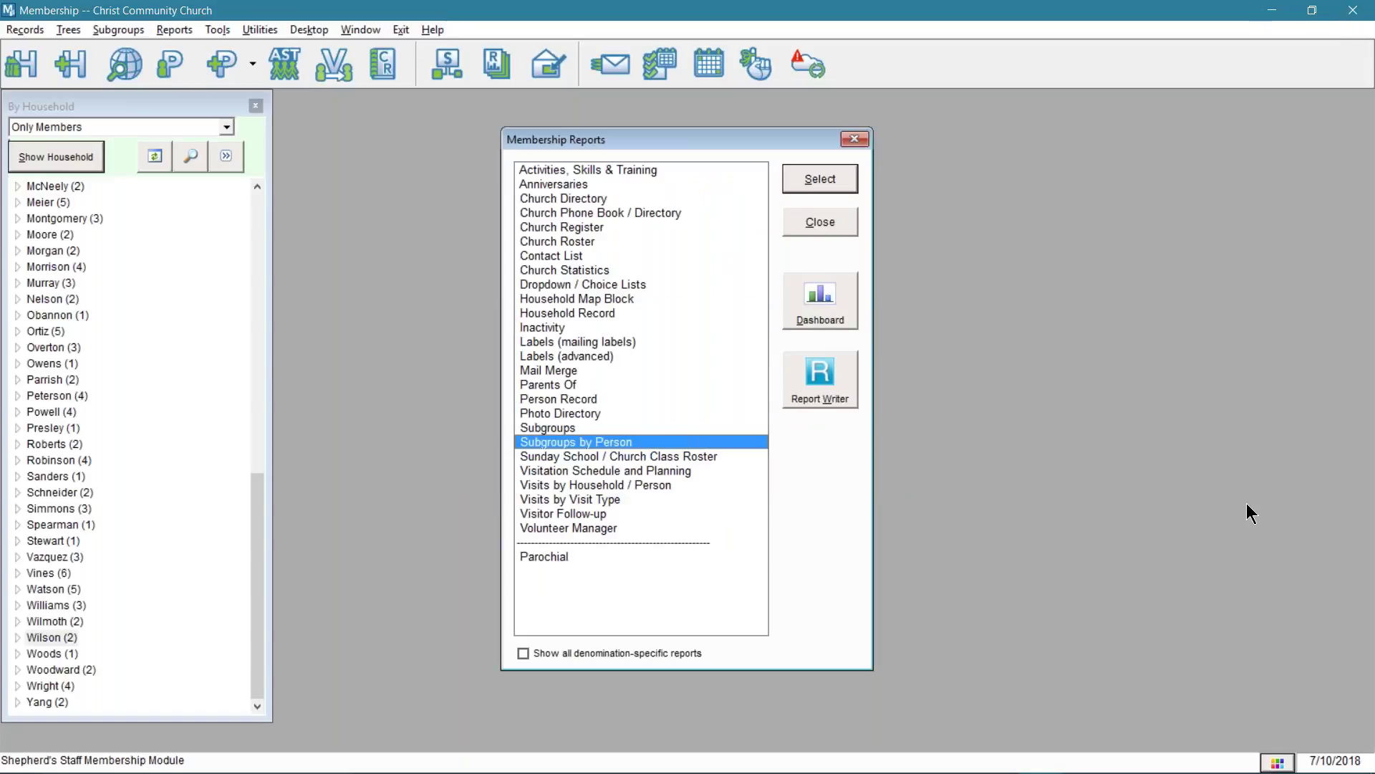
pyautogui.hotkey('alt', 'Tab')
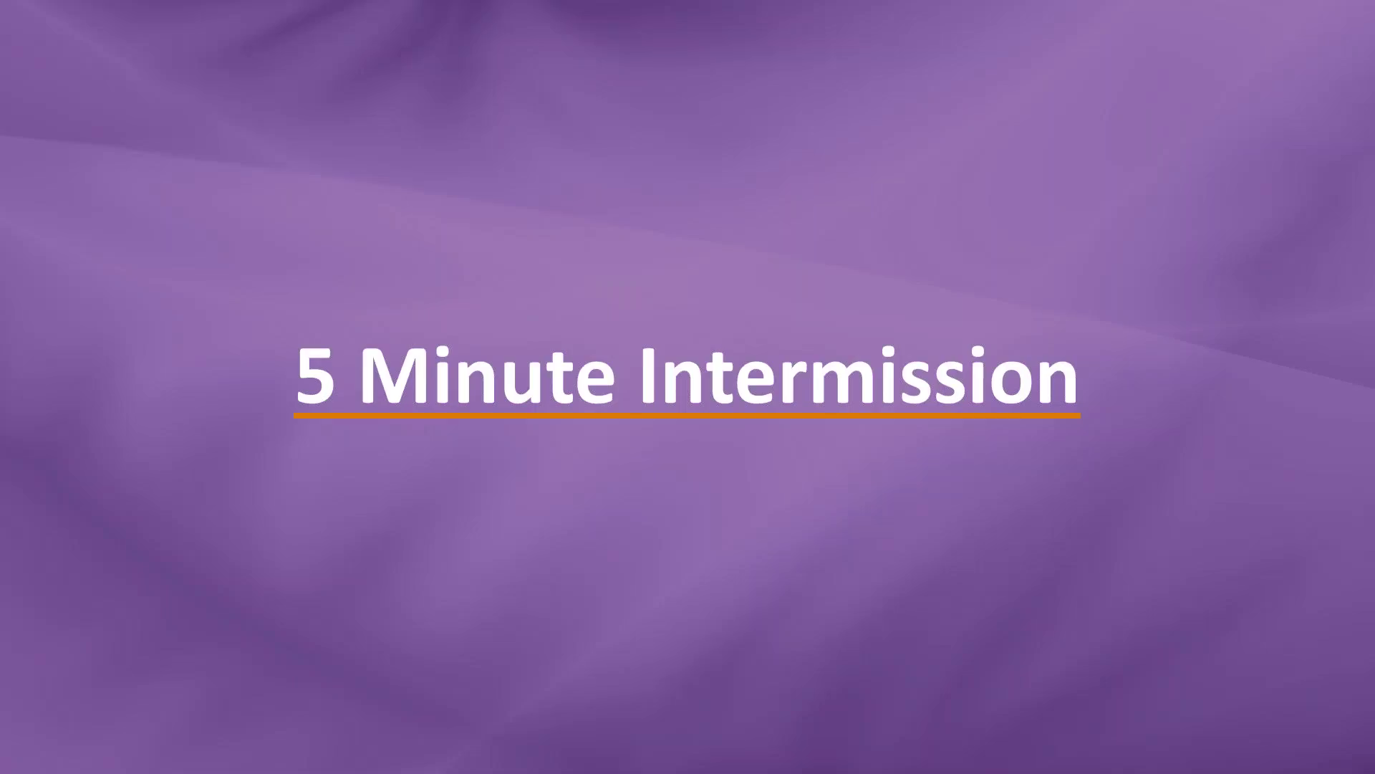
# - Show the Multiple Choice slide, then its answer: a dynamic subgroup for people aged 18 to 24
pyautogui.press('Right')
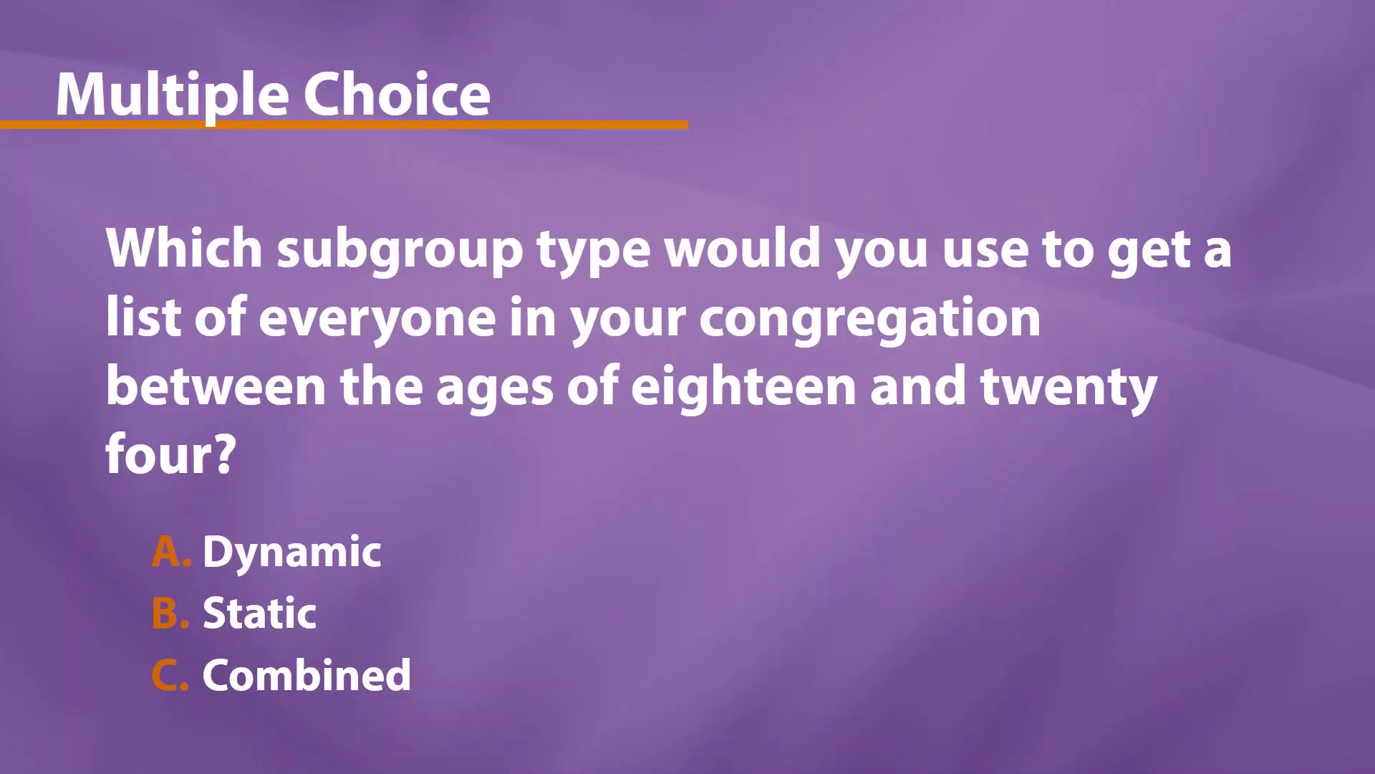
pyautogui.click(904, 513)
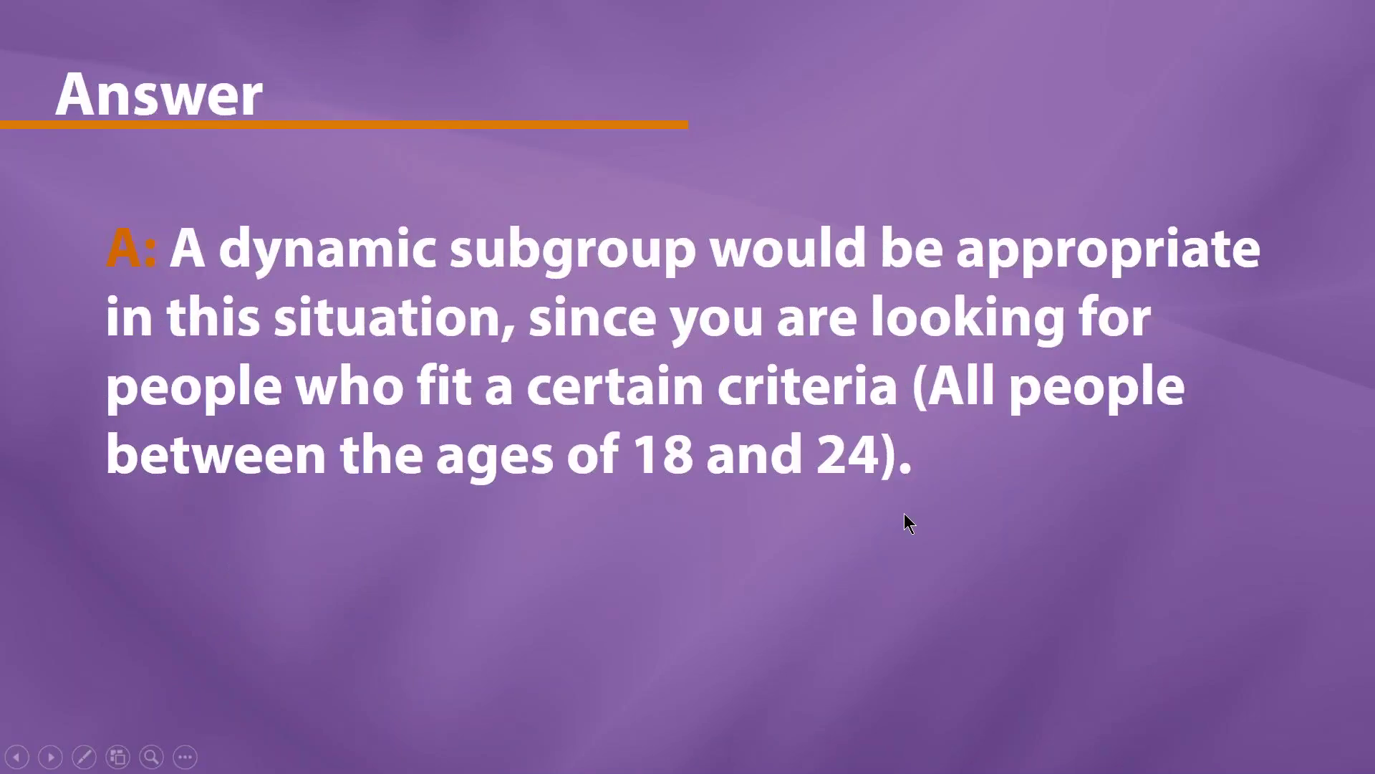